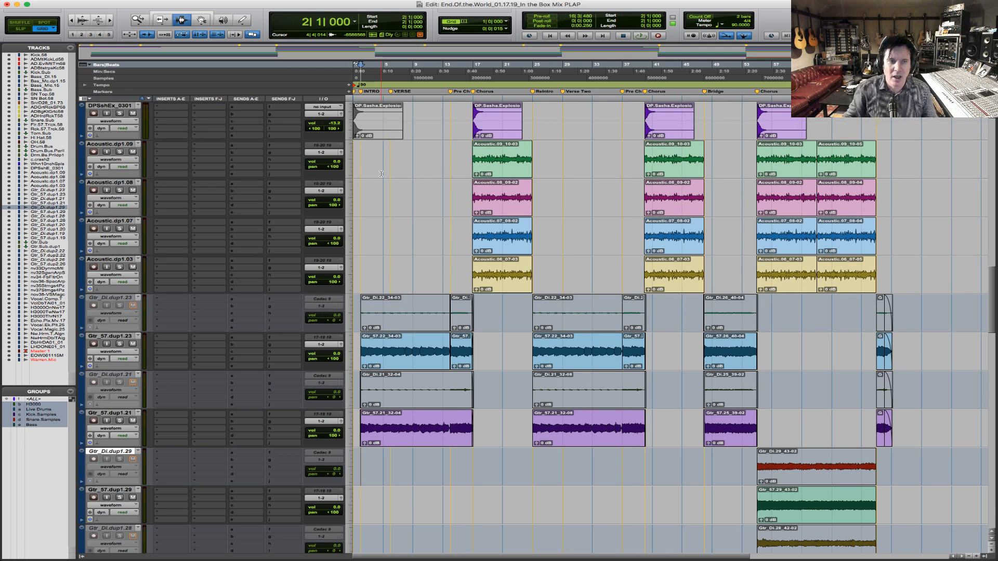
# - Play the song from the start of the intro at bar 2, with the cursor on the Gtr_57.dup1.23 track
pyautogui.click(362, 346)
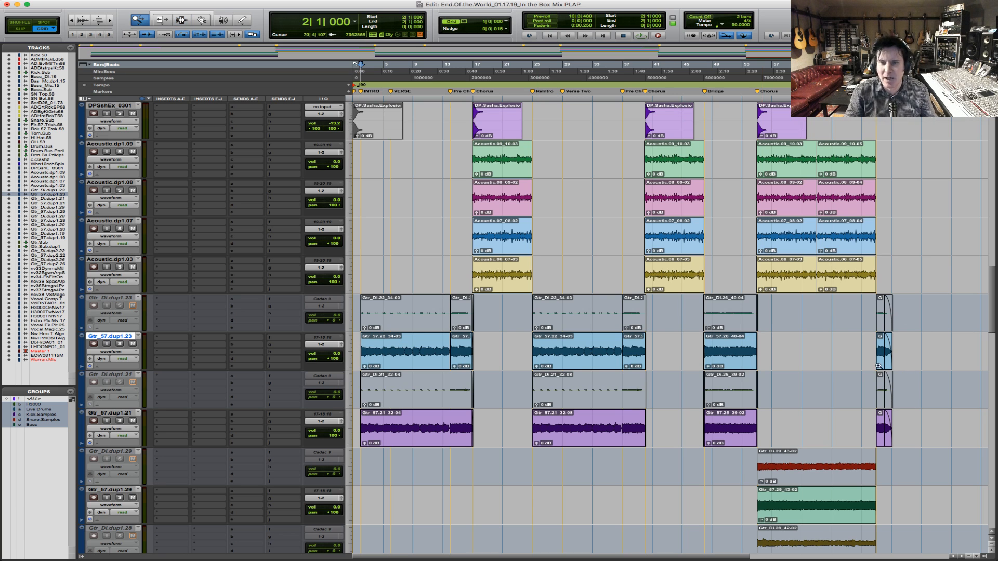
pyautogui.moveTo(901, 360); pyautogui.dragTo(354, 324)
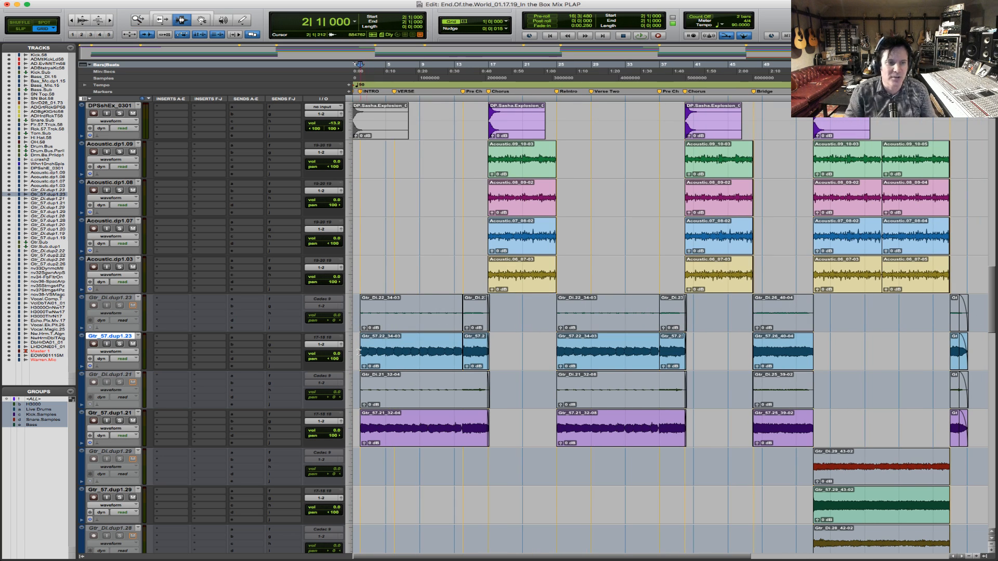
pyautogui.click(364, 222)
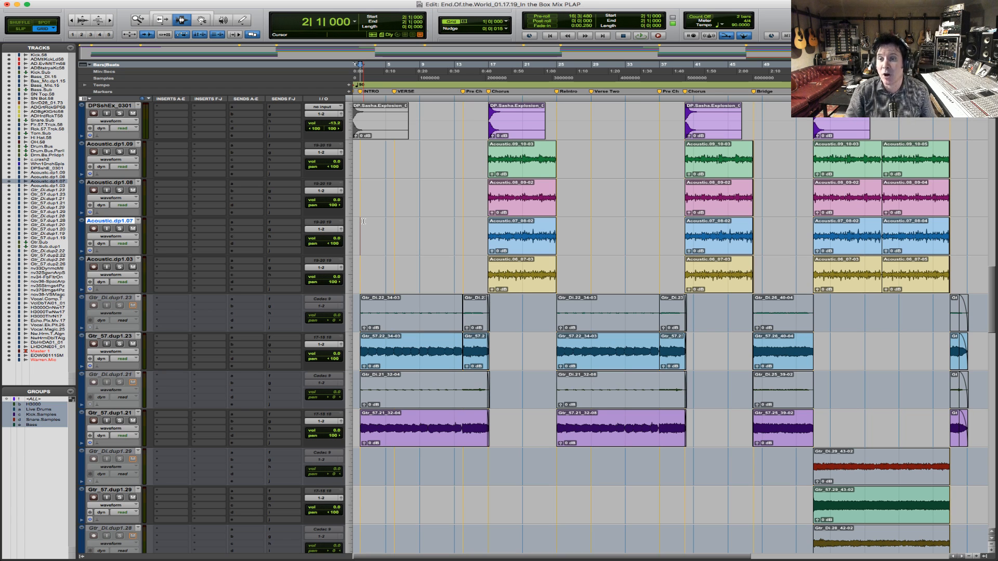
pyautogui.click(357, 347)
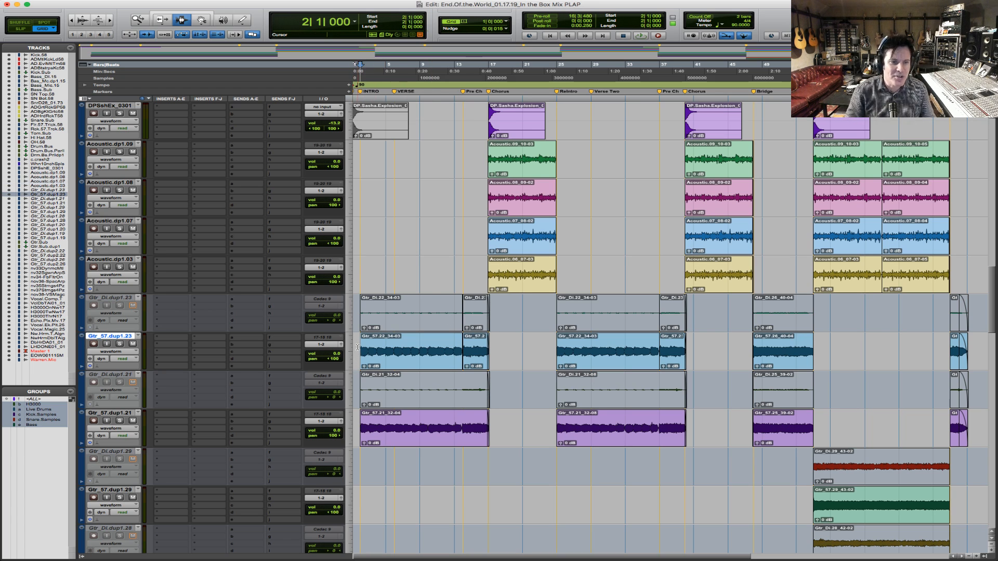
pyautogui.press('space')
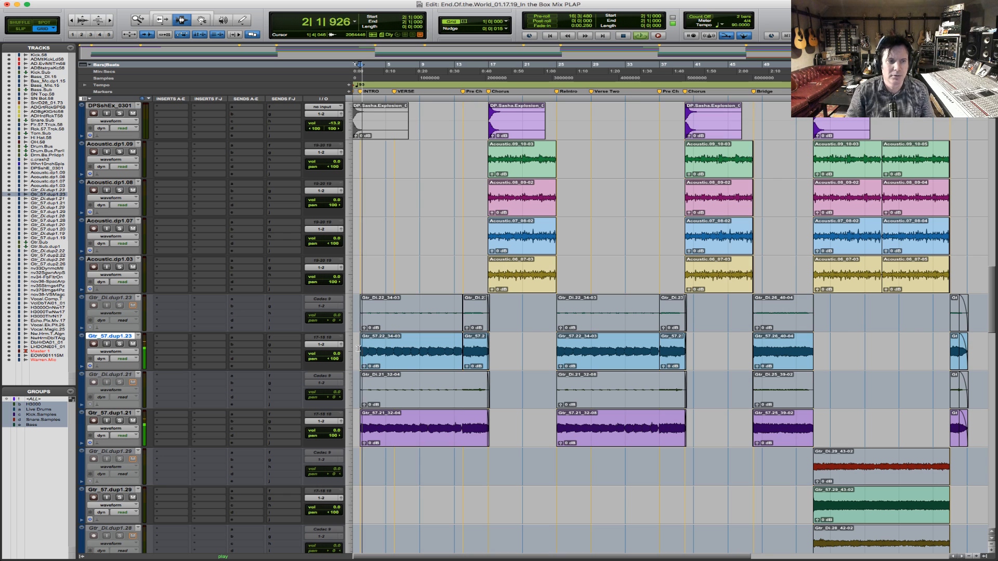
pyautogui.press('t')
pyautogui.press('t')
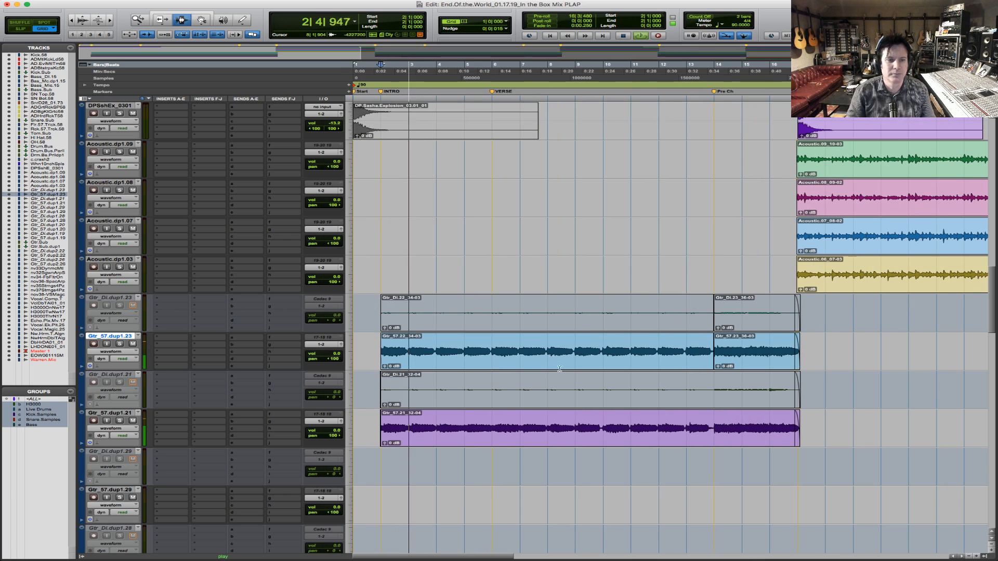
# - Raise the RVox gain on the Vocal.Comp.T track to about -1.5 during playback, and close the plug-in window
pyautogui.scroll(-15, 562, 373)
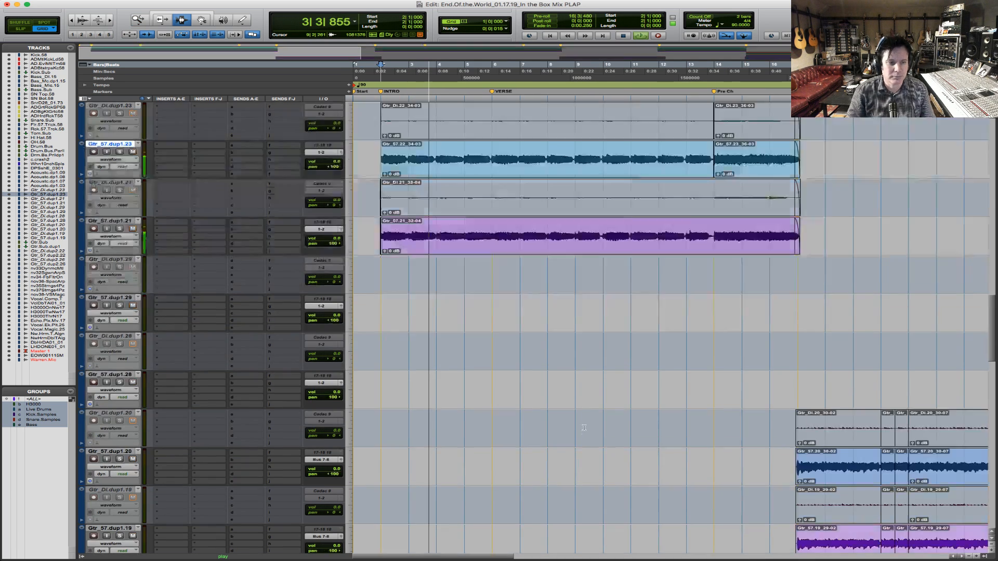
pyautogui.scroll(-20, 584, 428)
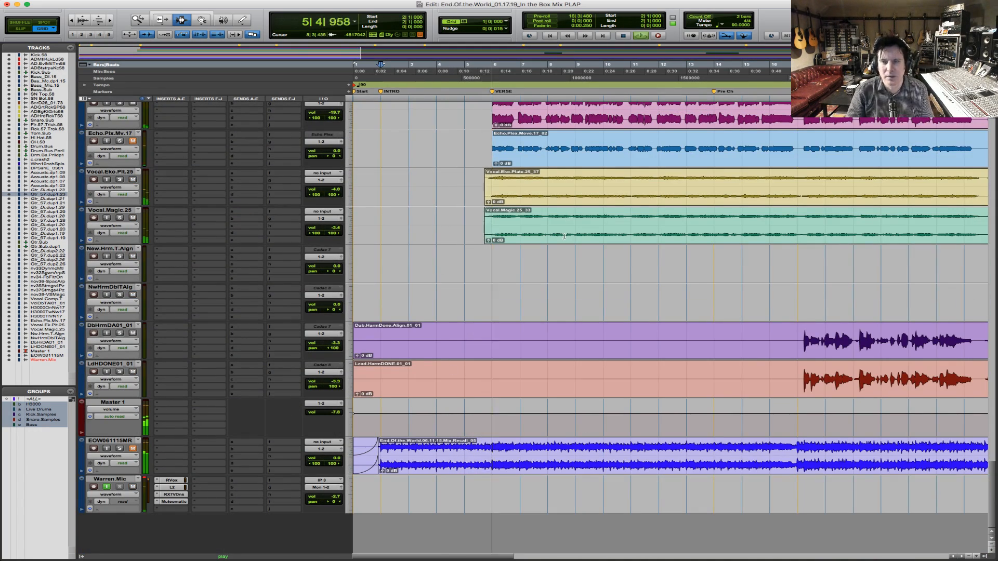
pyautogui.scroll(3, 576, 252)
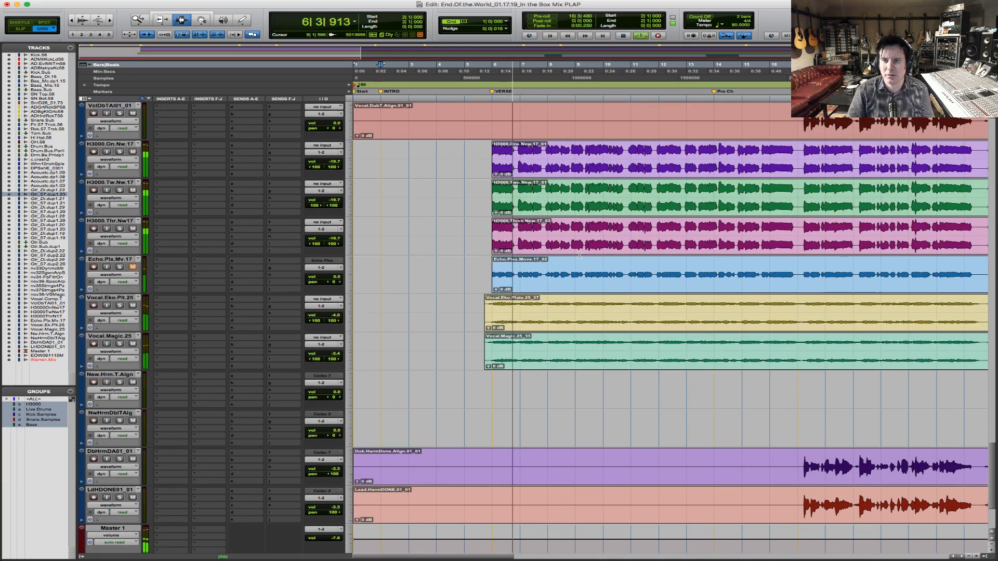
pyautogui.scroll(4, 579, 256)
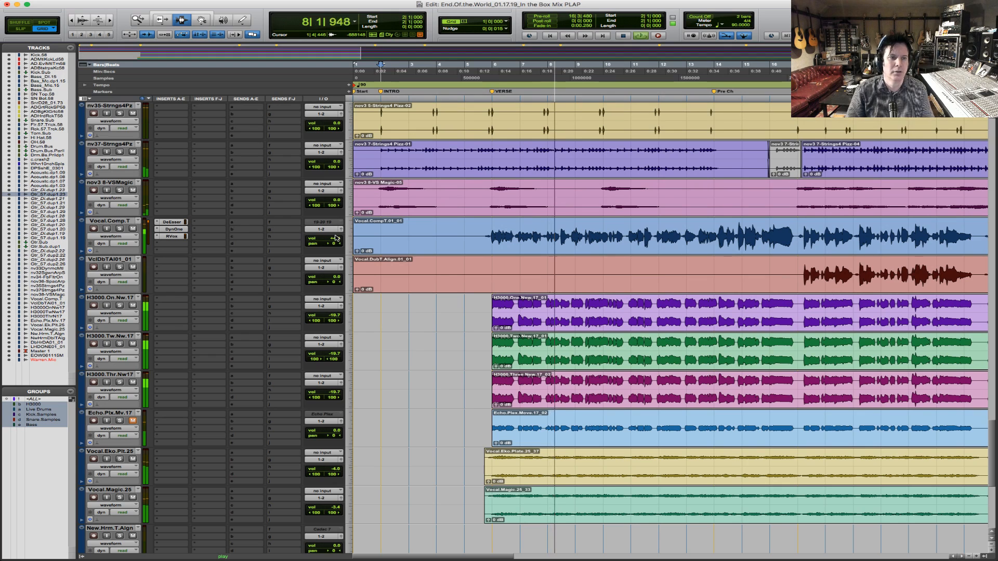
pyautogui.click(171, 237)
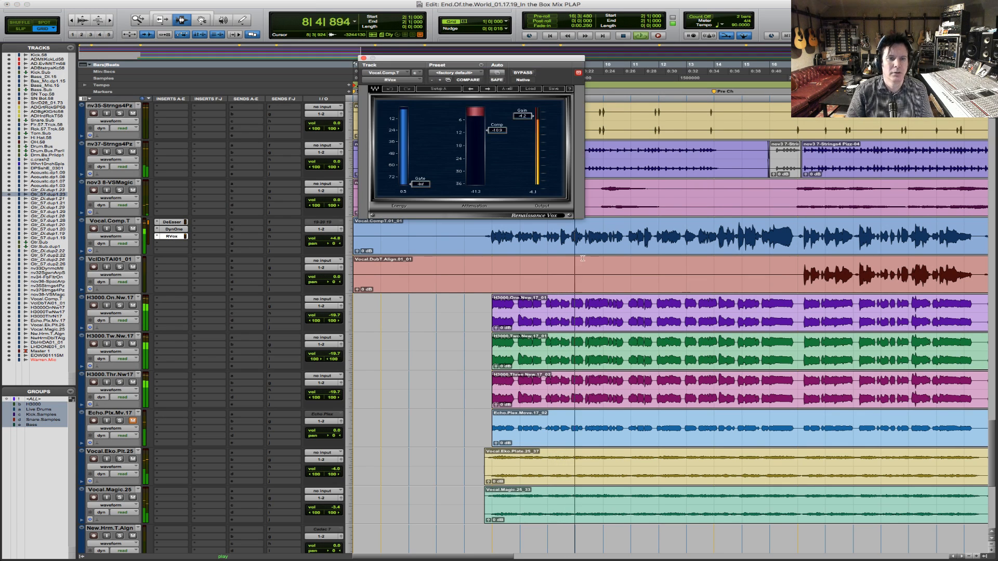
pyautogui.moveTo(526, 120); pyautogui.dragTo(526, 113)
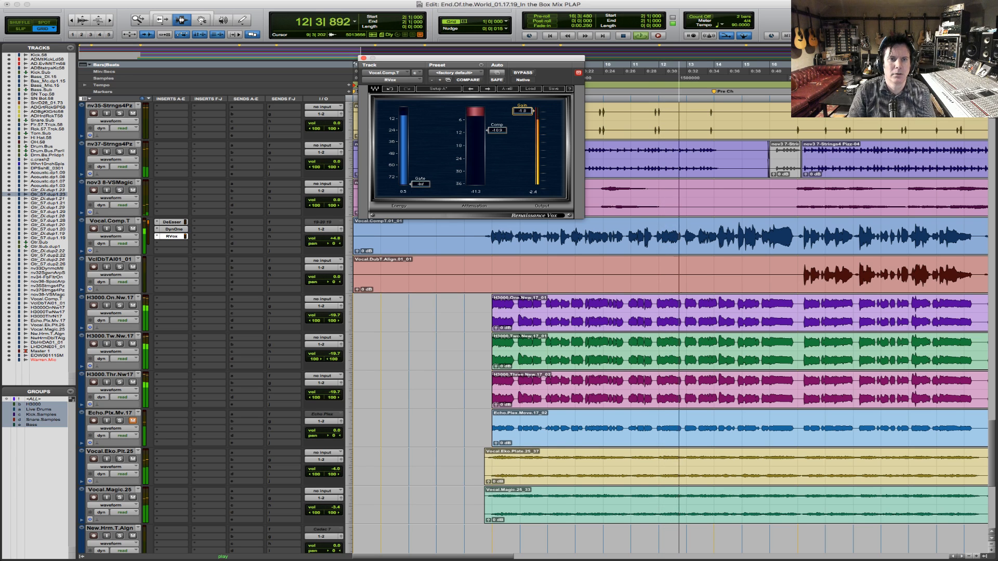
pyautogui.moveTo(526, 113); pyautogui.dragTo(526, 112)
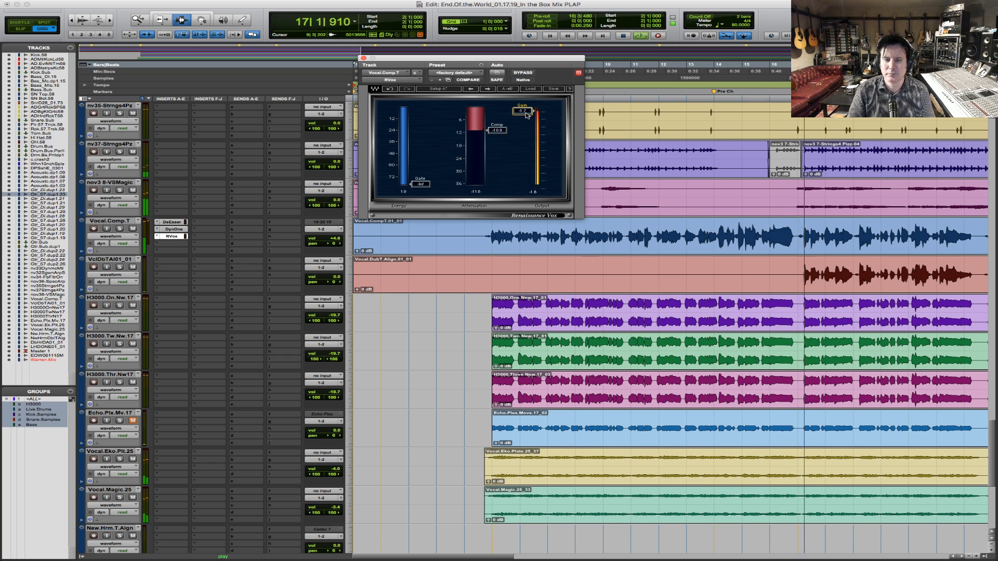
pyautogui.click(364, 58)
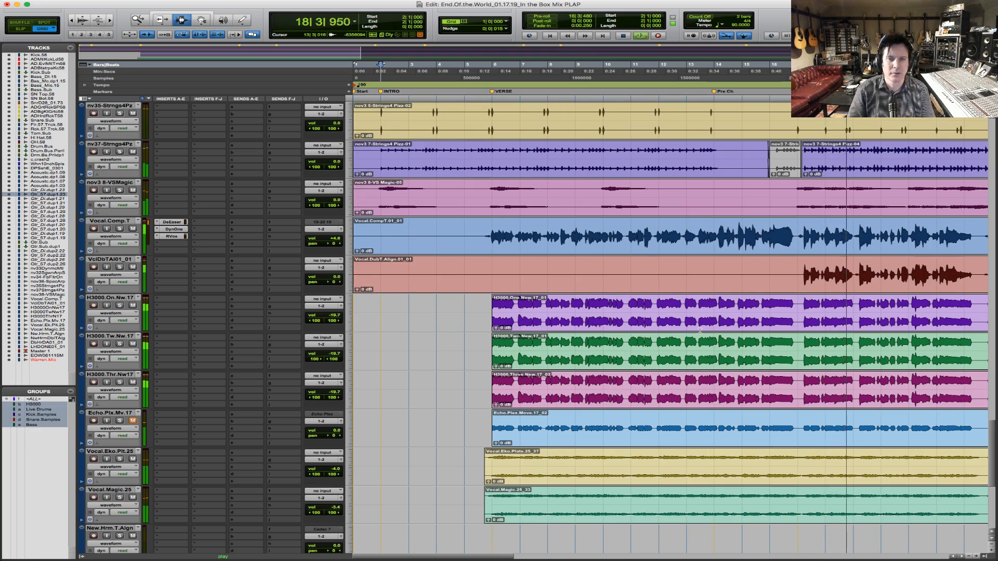
# - Place the edit cursor at bar 17 and examine the acoustic guitar and neighbouring tracks across the first chorus during playback
pyautogui.scroll(15, 700, 330)
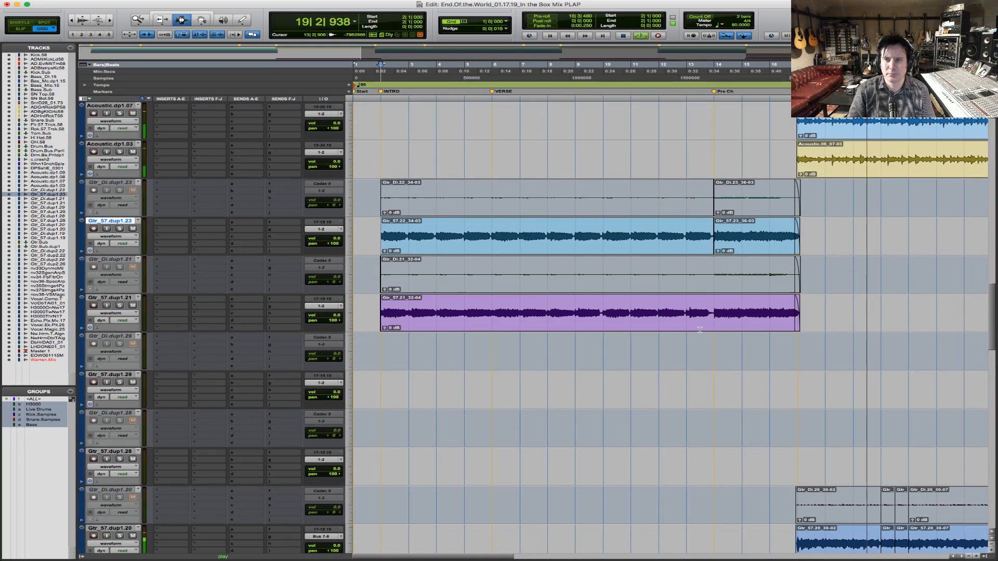
pyautogui.click(795, 150)
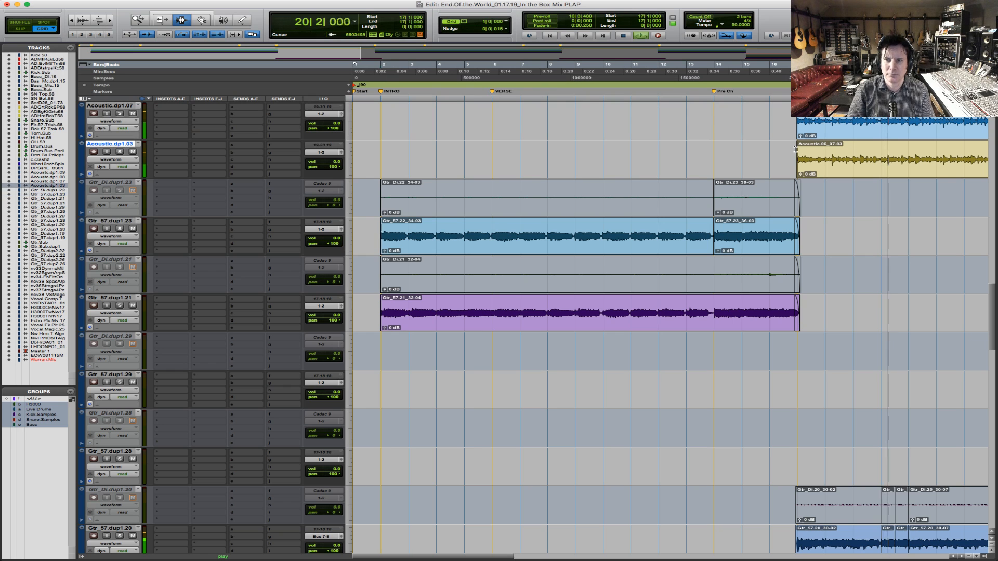
pyautogui.press('r')
pyautogui.press('r')
pyautogui.press('F5')
pyautogui.moveTo(453, 156); pyautogui.dragTo(629, 169)
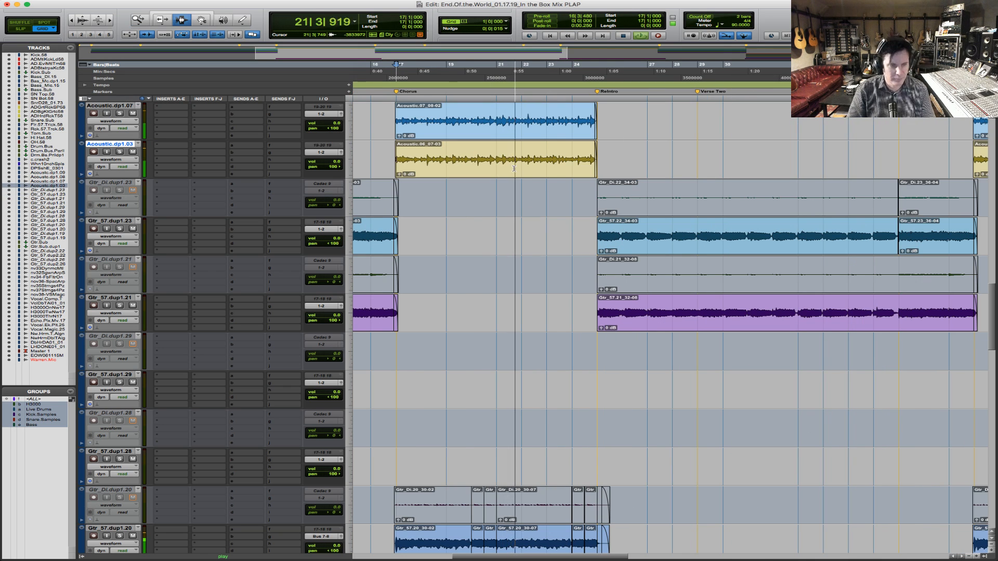
pyautogui.press('r')
pyautogui.press('r')
pyautogui.press('F5')
pyautogui.moveTo(443, 159); pyautogui.dragTo(581, 160)
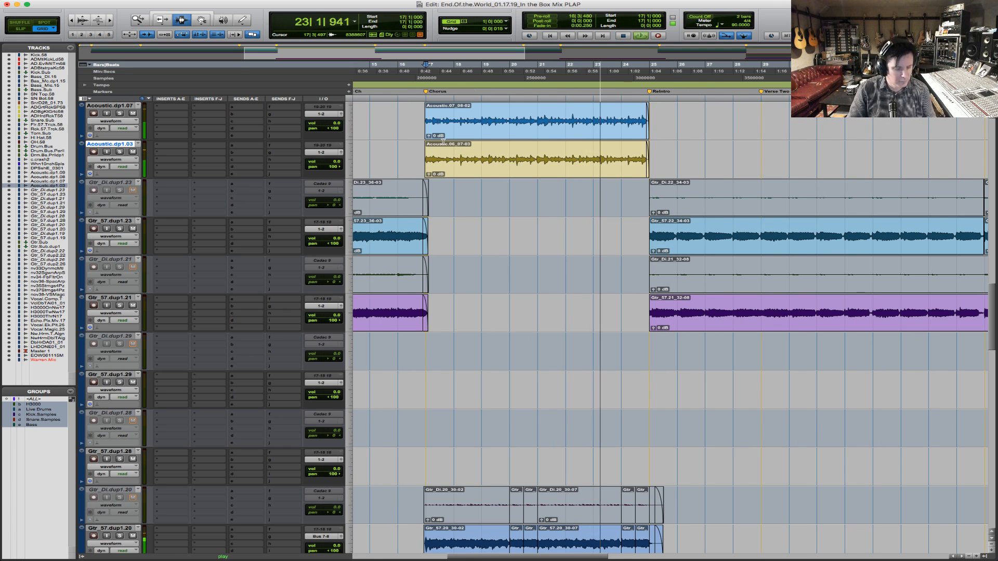
pyautogui.press('r')
pyautogui.press('t')
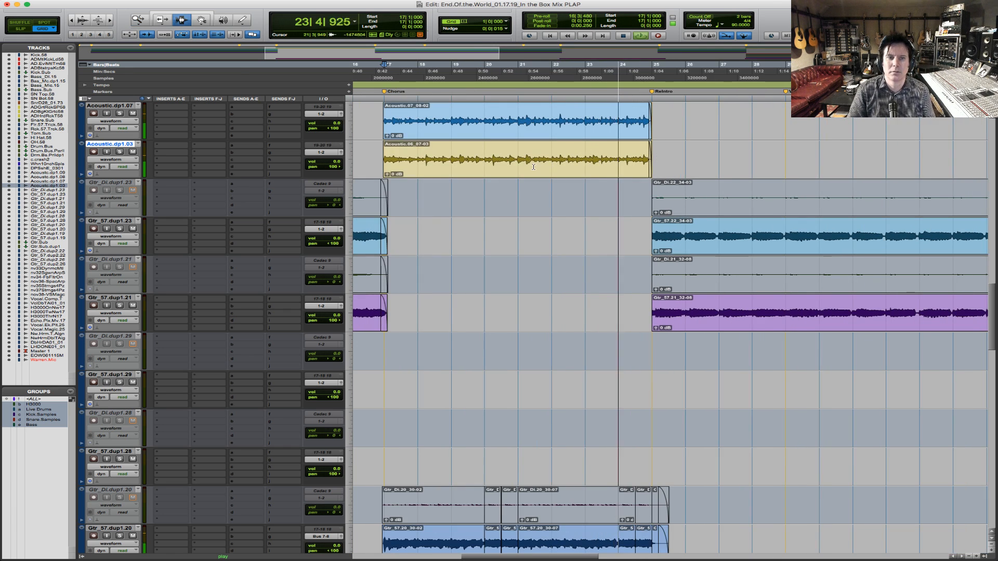
pyautogui.scroll(6, 533, 167)
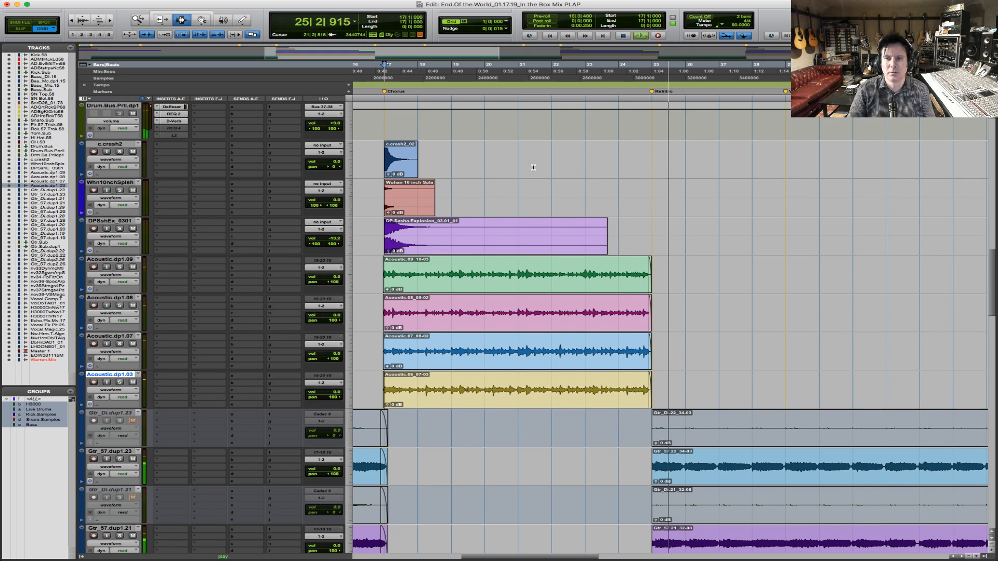
pyautogui.scroll(-4, 534, 167)
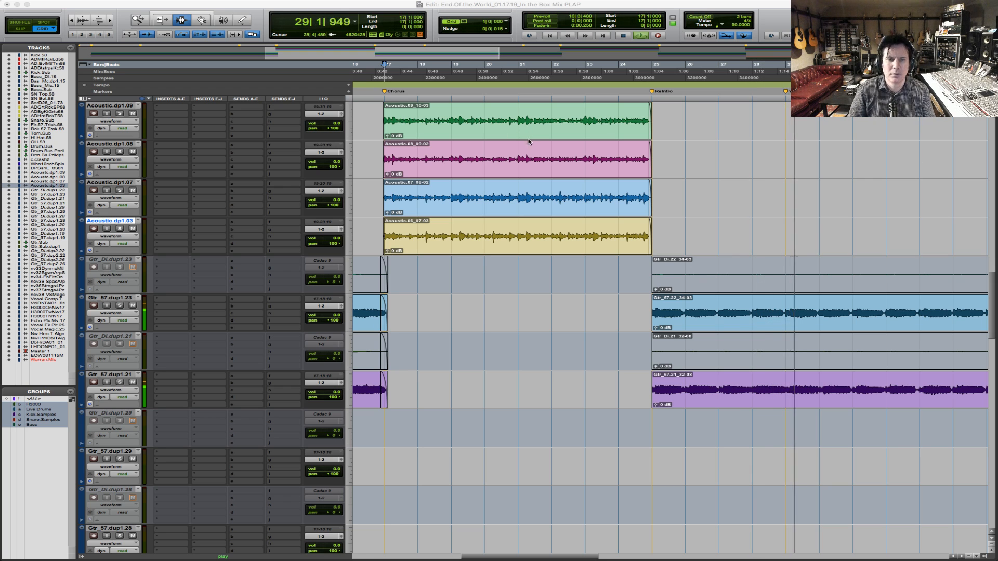
# - Place the edit cursor at bar 25 on the Gtr_57.dup1.23 track, at the start of the ReIntro
pyautogui.click(651, 311)
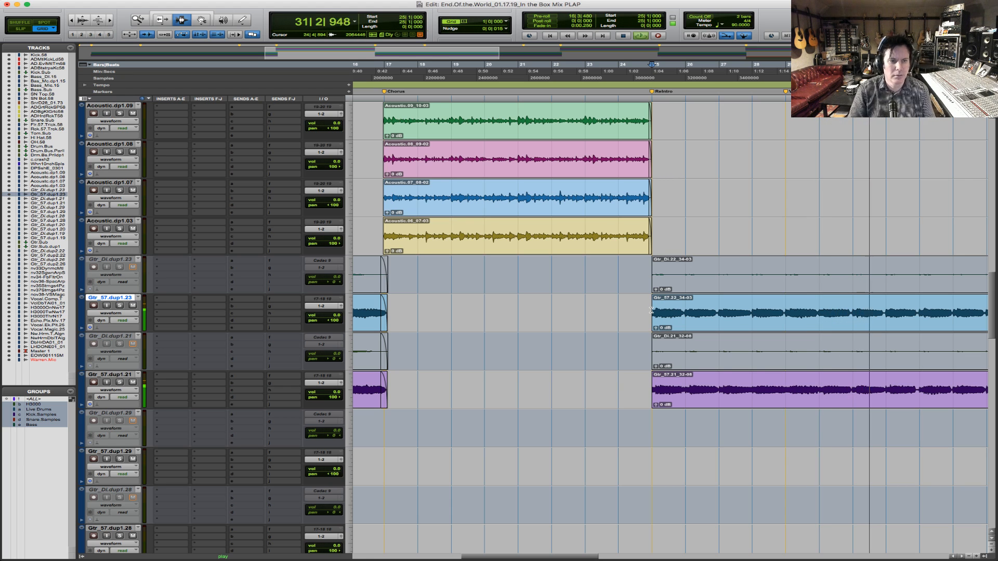
pyautogui.press('r')
pyautogui.press('r')
pyautogui.moveTo(526, 316); pyautogui.dragTo(822, 320)
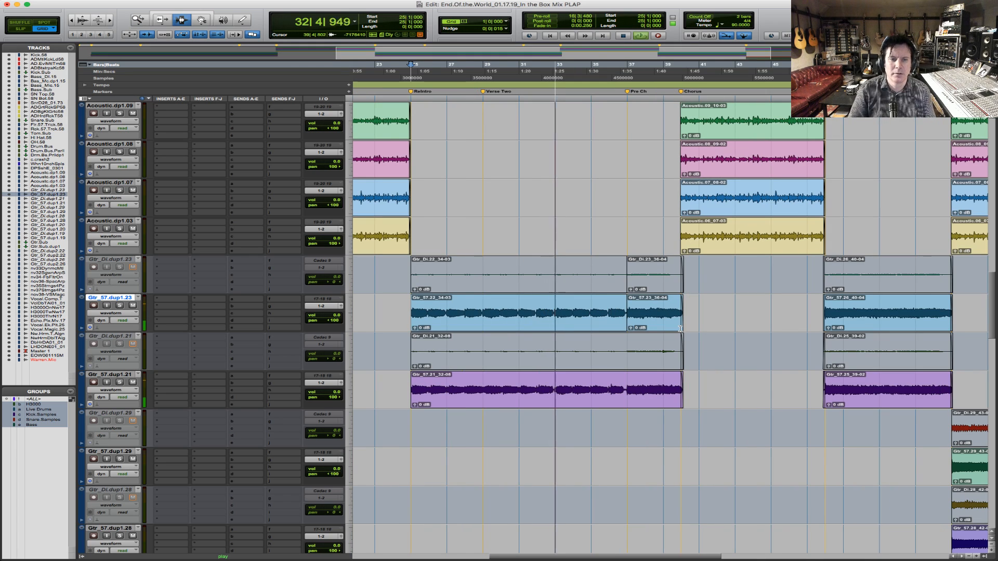
# - Raise the Vocal.Comp.T track volume to +6.0 and its RVox gain to about -1.0
pyautogui.scroll(-15, 571, 358)
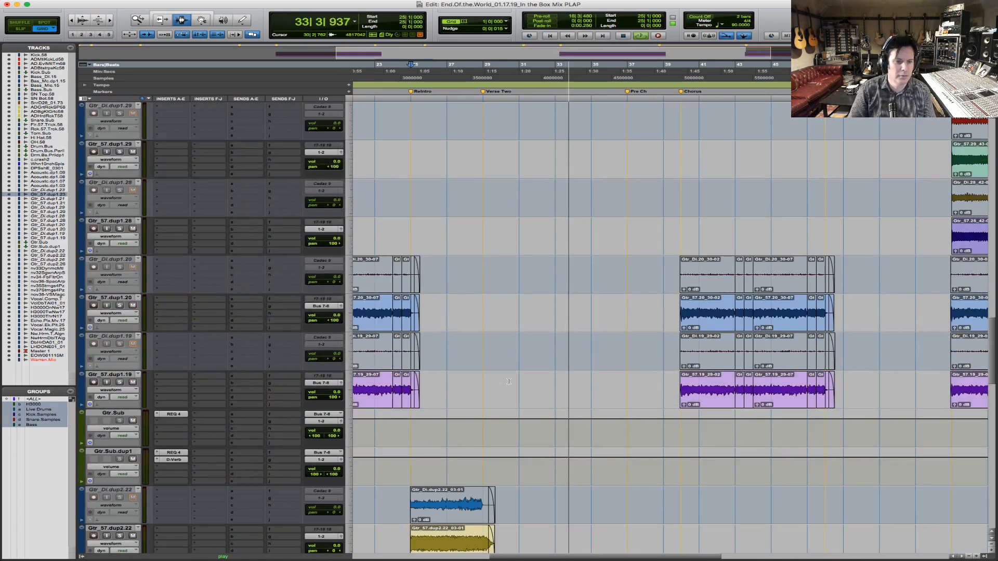
pyautogui.scroll(-5, 181, 277)
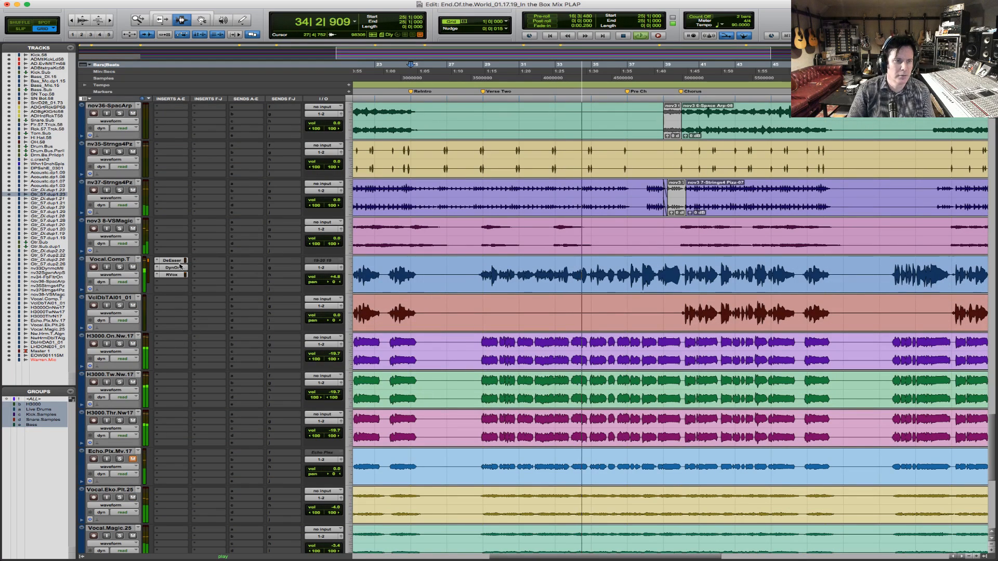
pyautogui.click(181, 277)
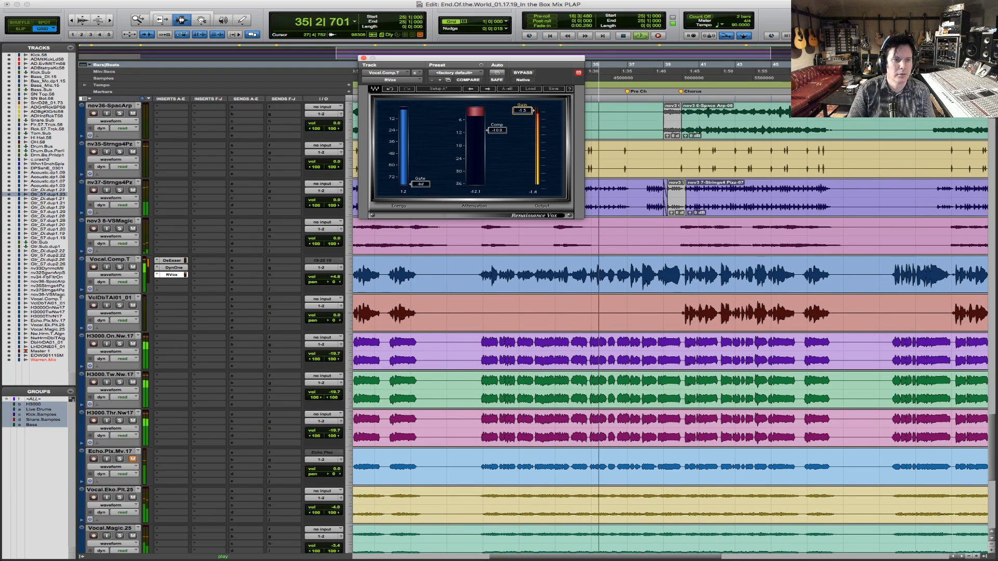
pyautogui.click(328, 277)
pyautogui.moveTo(328, 277); pyautogui.dragTo(329, 277)
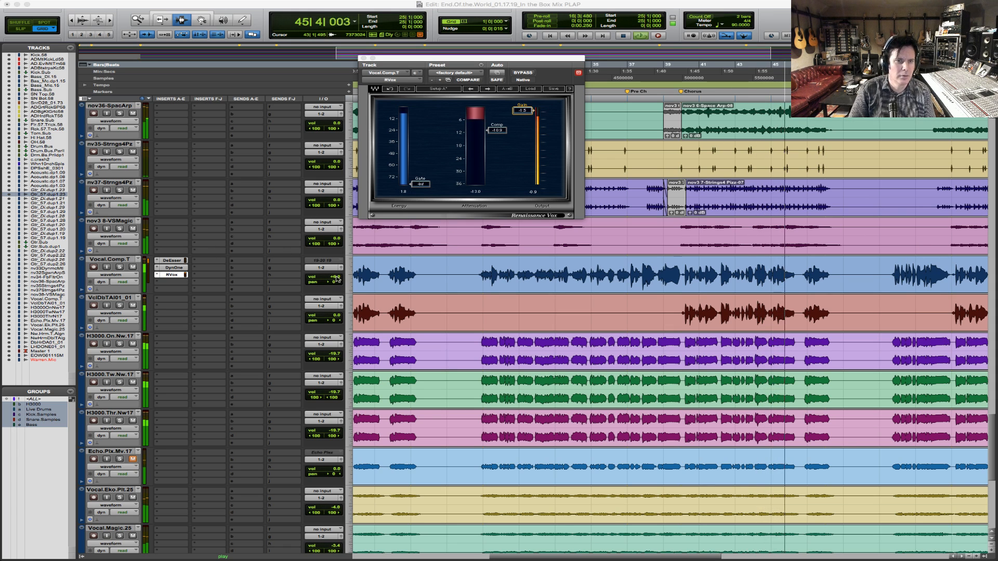
pyautogui.moveTo(522, 110); pyautogui.dragTo(522, 107)
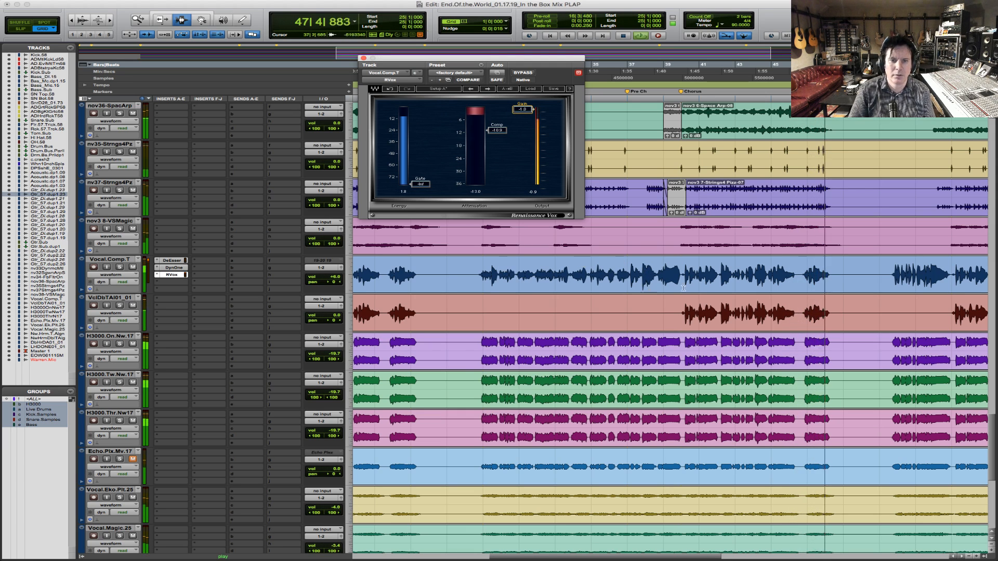
# - Restart playback from bar 40 on the Vocal.Comp.T track, at the start of the second chorus
pyautogui.click(684, 268)
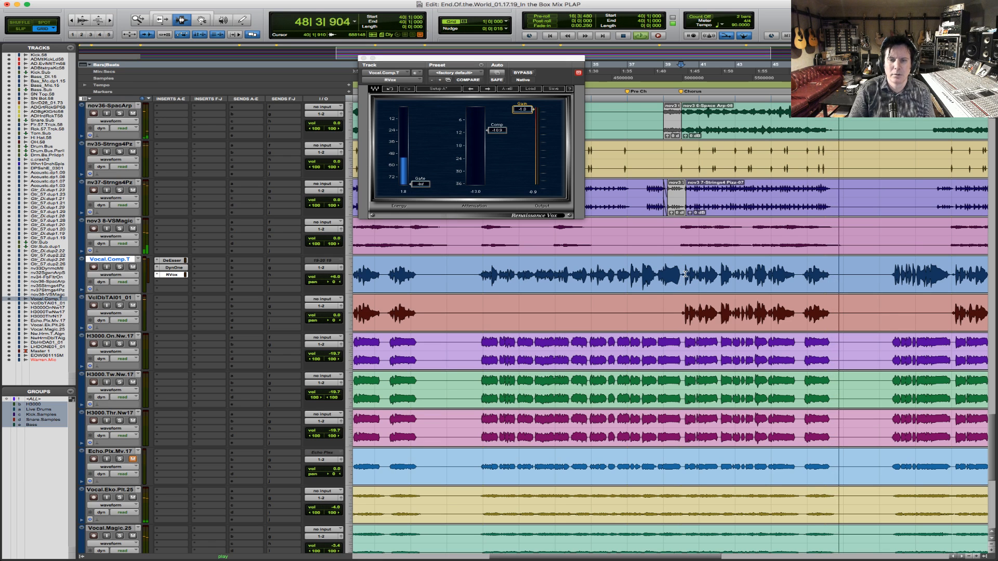
pyautogui.press('space')
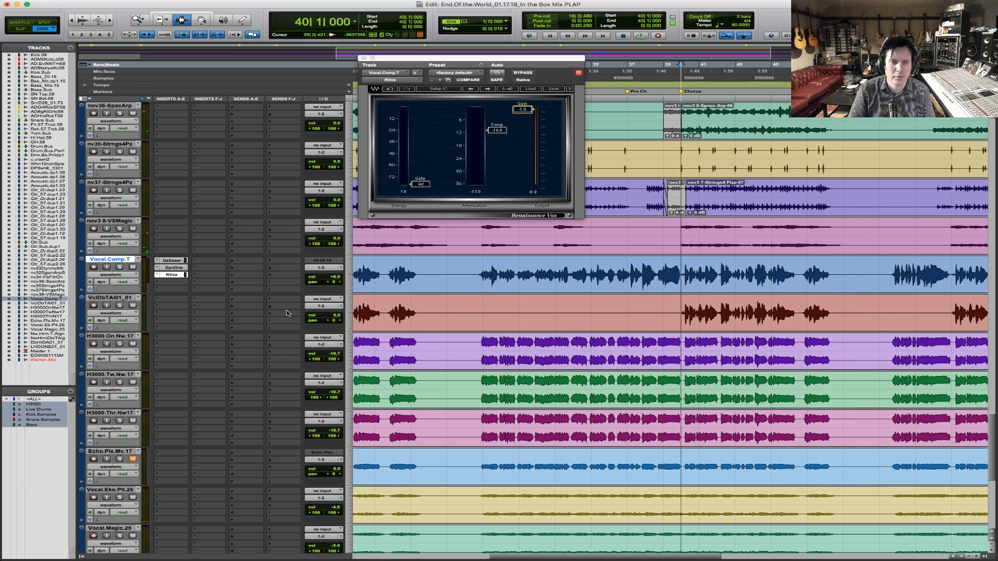
pyautogui.press('space')
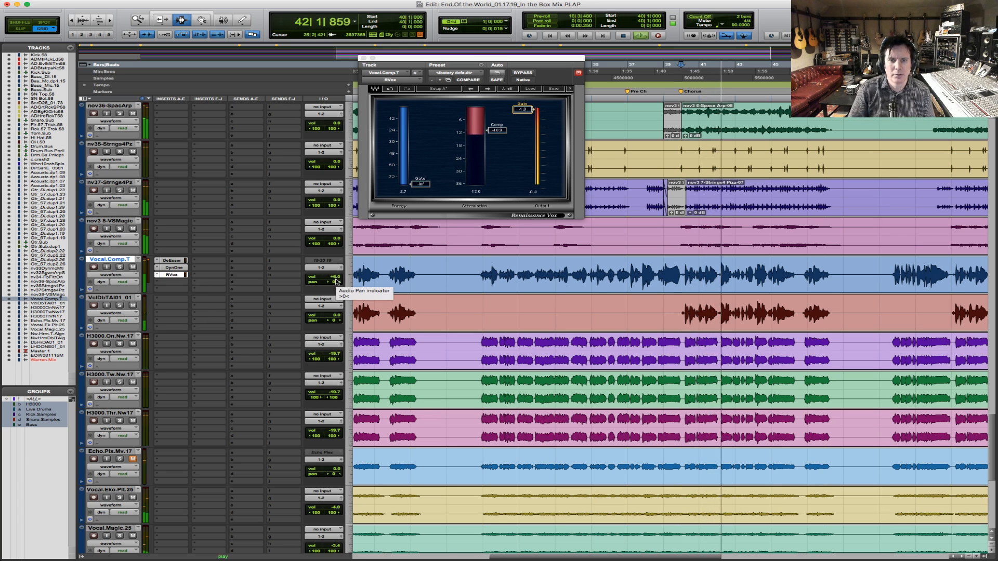
# - Close the RVox plug-in window and examine the arrangement around the second chorus and bridge during playback
pyautogui.hotkey('alt', 'a')
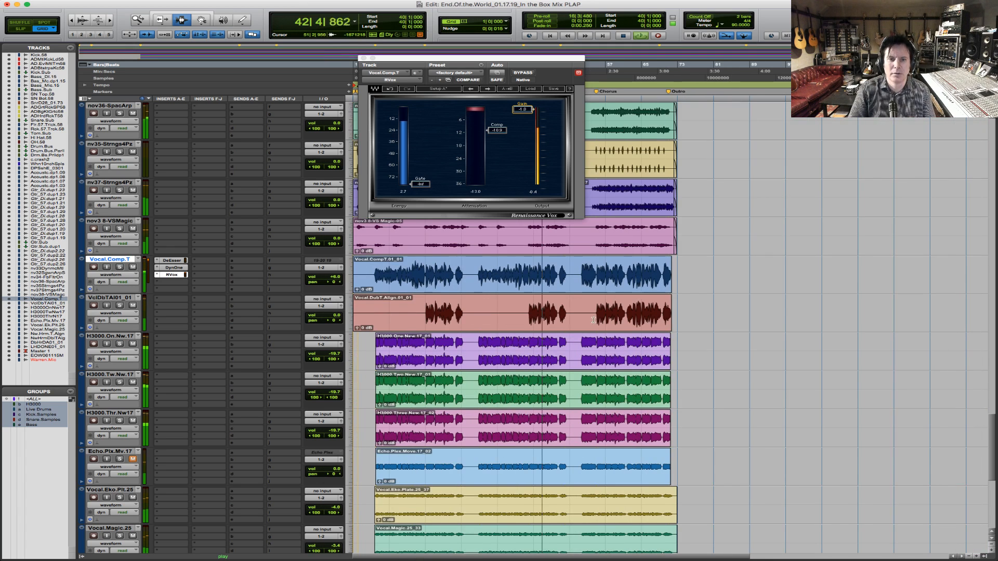
pyautogui.press('F5')
pyautogui.moveTo(784, 316); pyautogui.dragTo(355, 324)
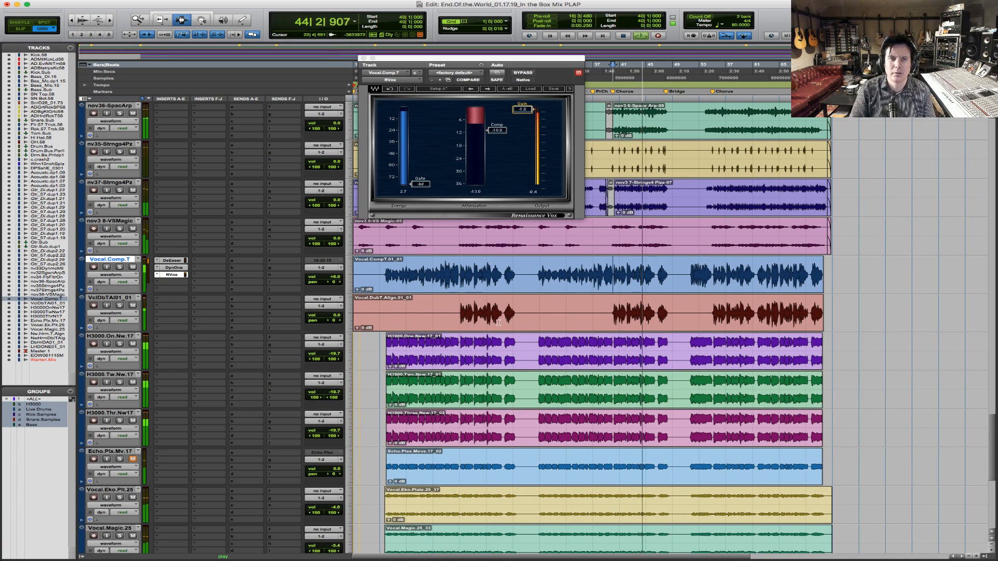
pyautogui.click(364, 58)
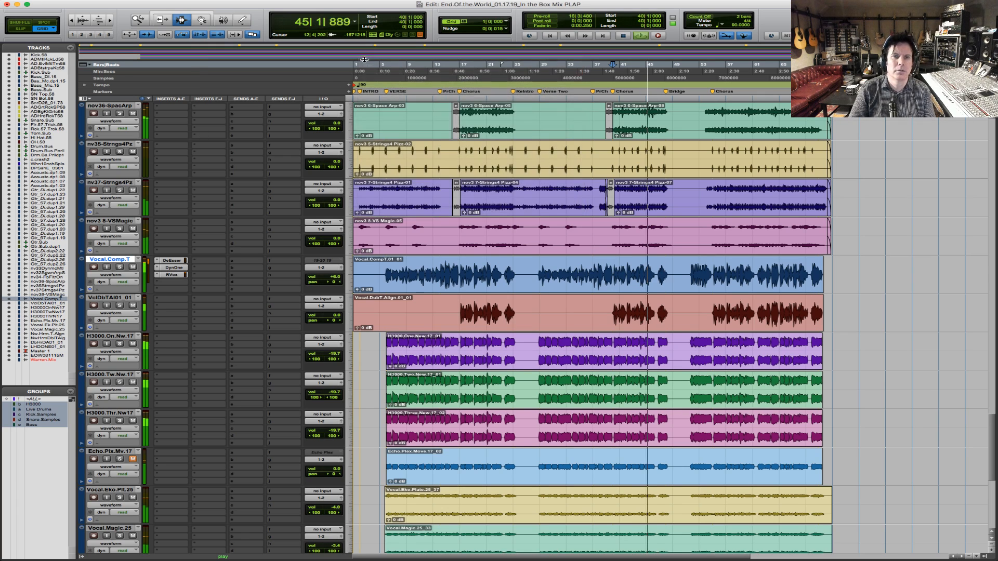
pyautogui.moveTo(715, 120); pyautogui.dragTo(744, 120)
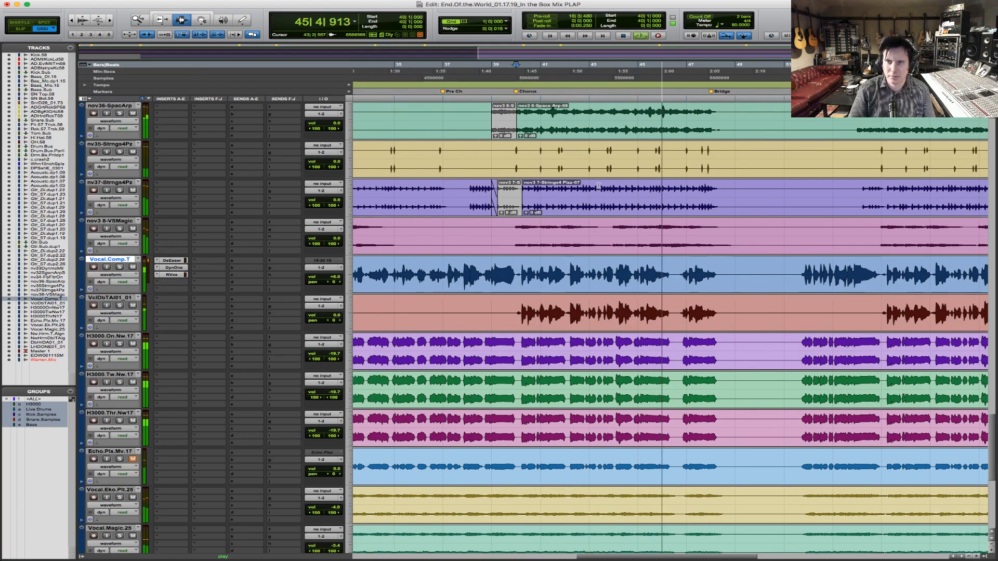
# - Show the song from the intro through the bridge in the arrangement and stop playback
pyautogui.press('r')
pyautogui.press('r')
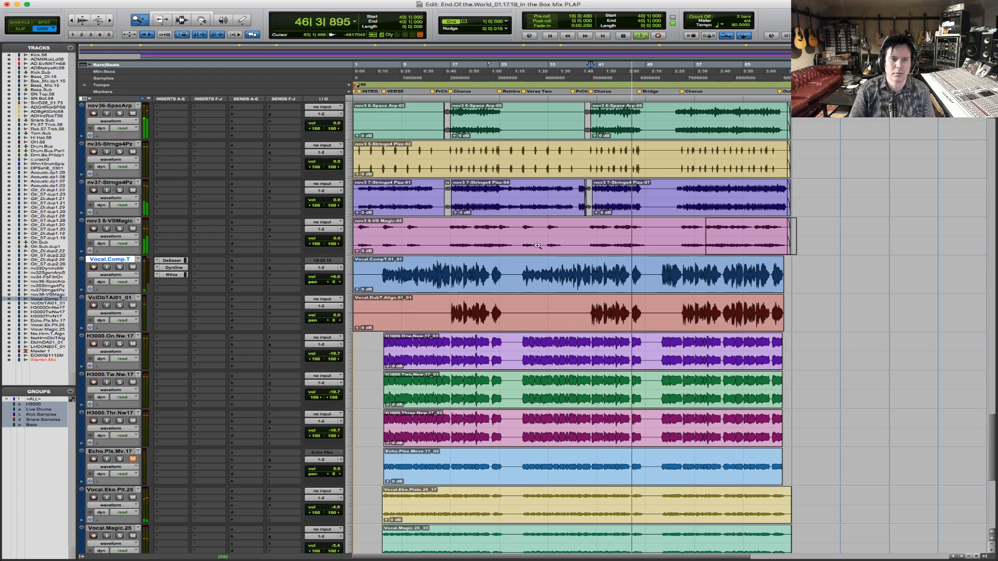
pyautogui.press('t')
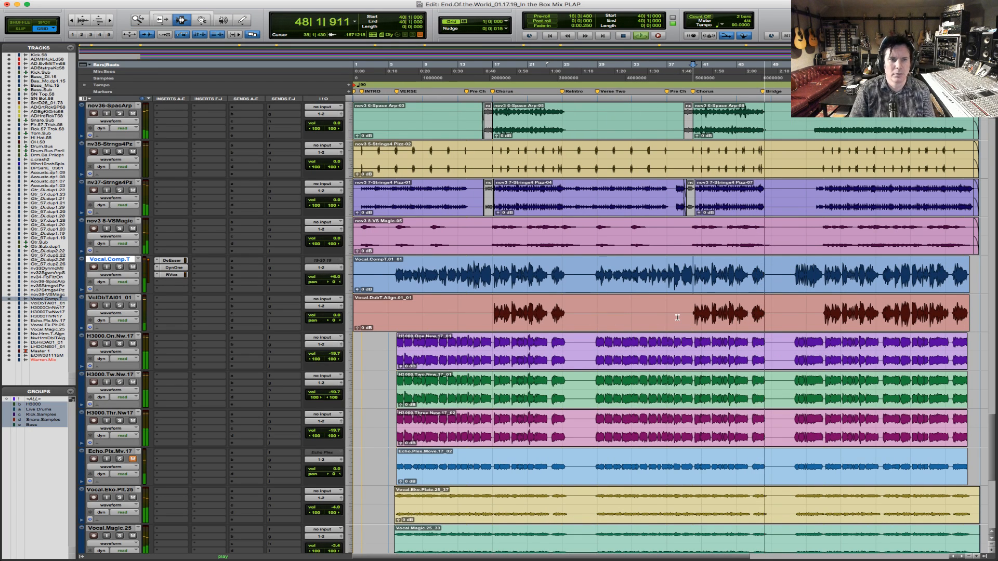
pyautogui.press('space')
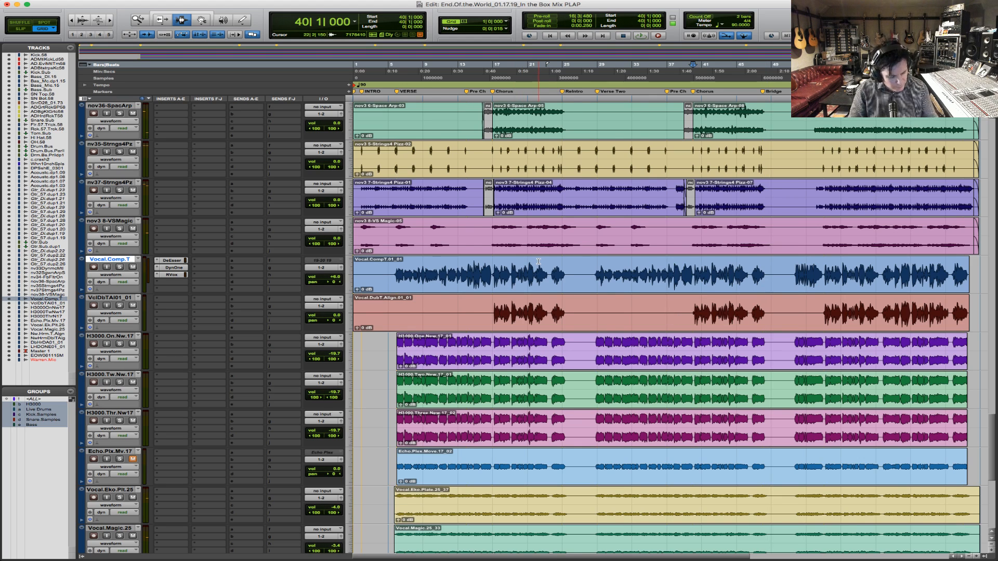
pyautogui.press('r')
pyautogui.click(523, 235)
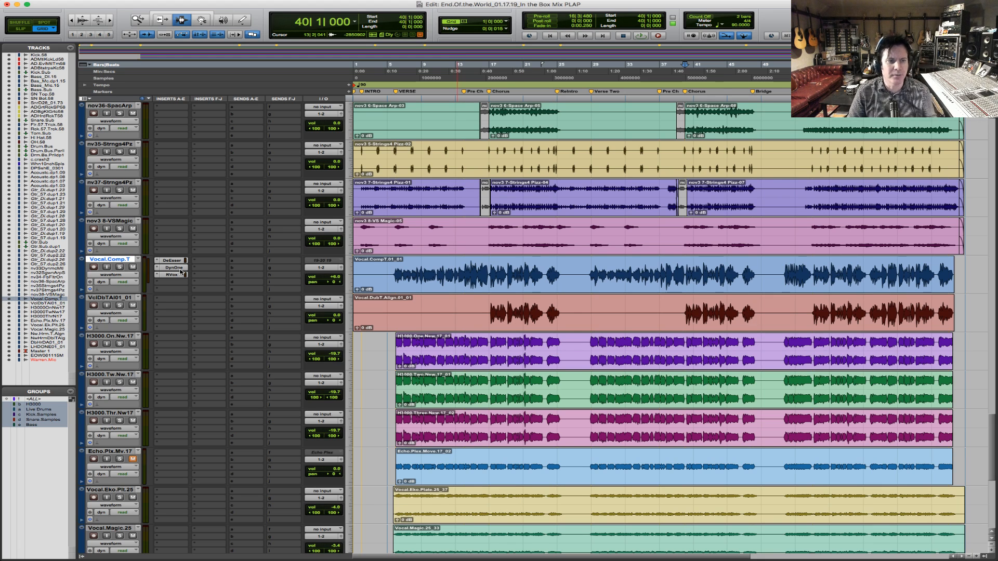
# - Open DynOne on the Vocal.Comp.T track and examine its band settings up close
pyautogui.click(174, 267)
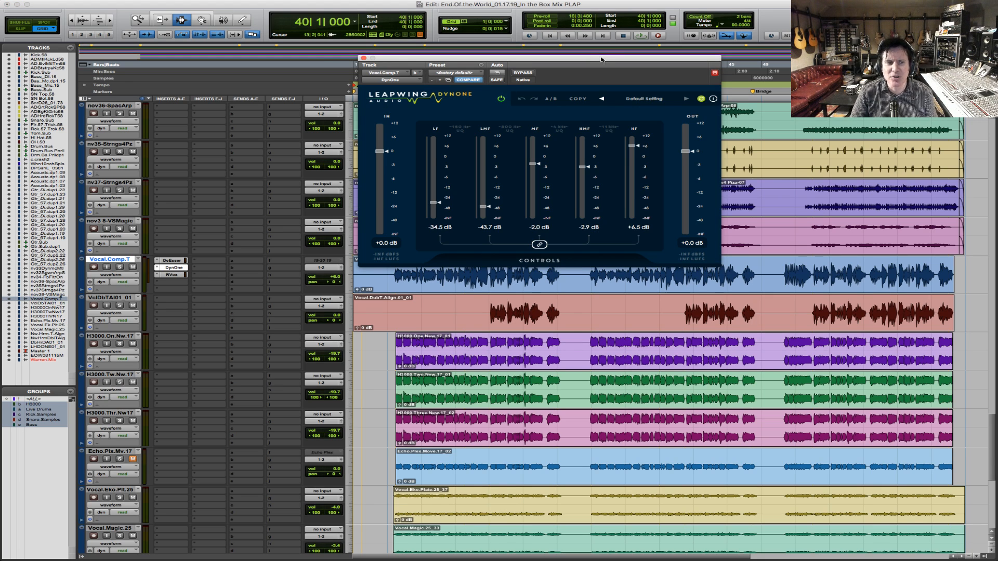
pyautogui.moveTo(602, 60); pyautogui.dragTo(691, 50)
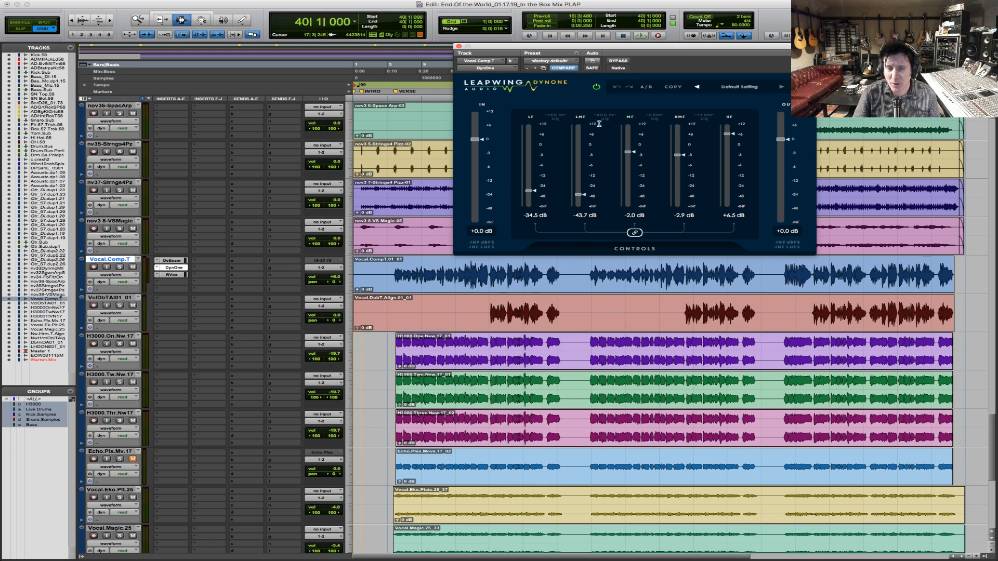
pyautogui.press('alt+super+8')
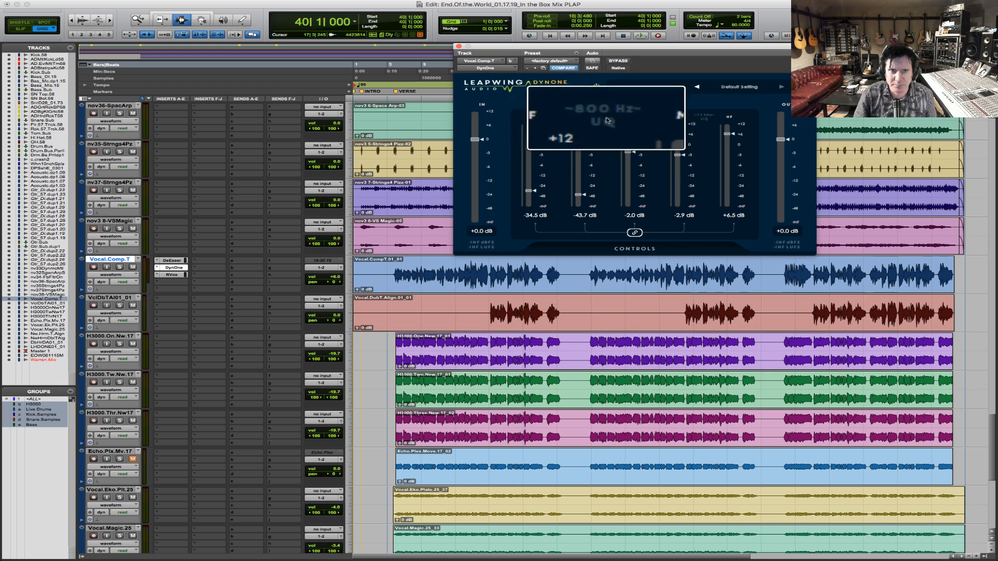
pyautogui.press('alt+super+8')
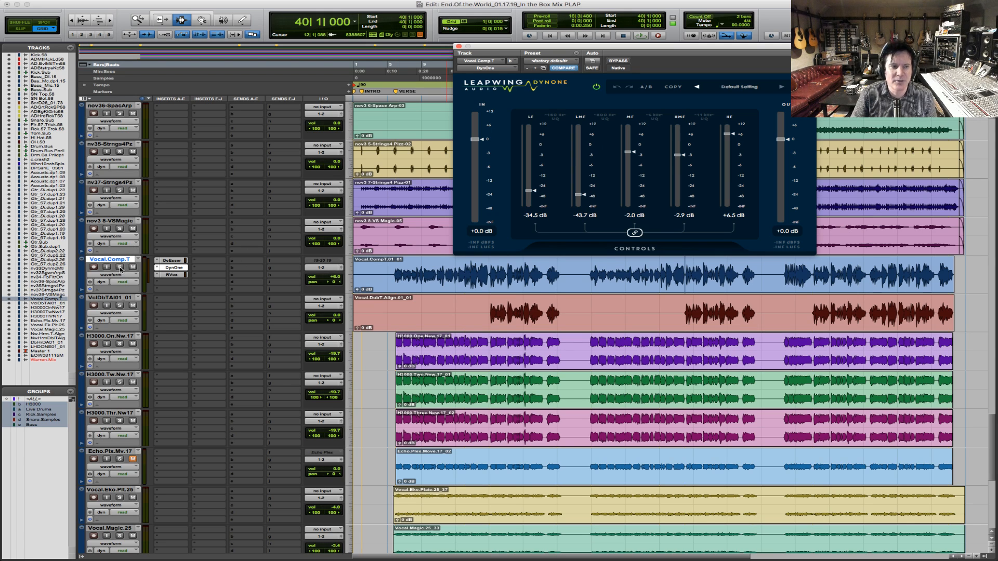
# - Solo Vocal.Comp.T, compare the second chorus from bar 40 with DynOne bypassed and active, and restore the full mix with the plug-in closed
pyautogui.click(120, 268)
pyautogui.press('space')
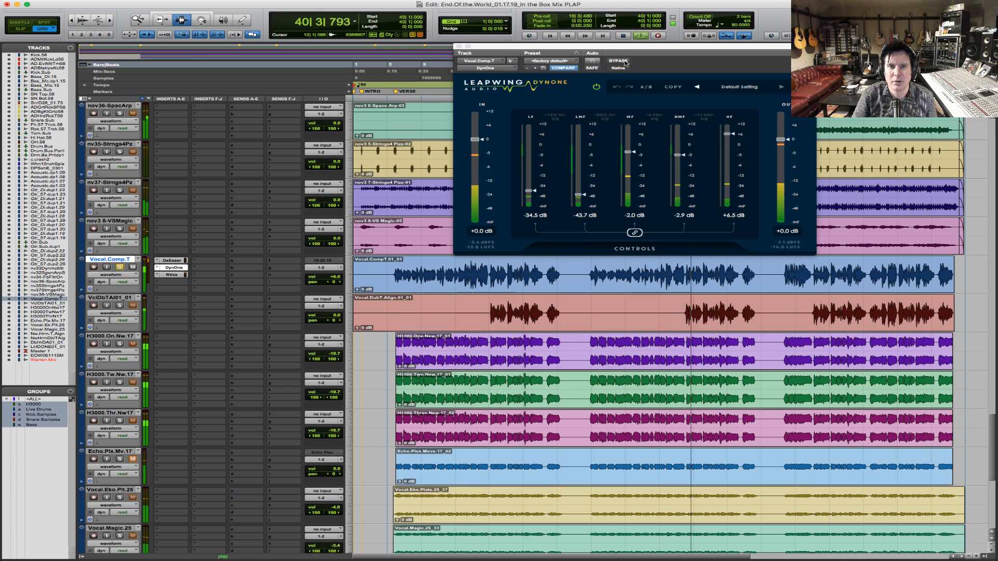
pyautogui.press('space')
pyautogui.click(625, 62)
pyautogui.press('space')
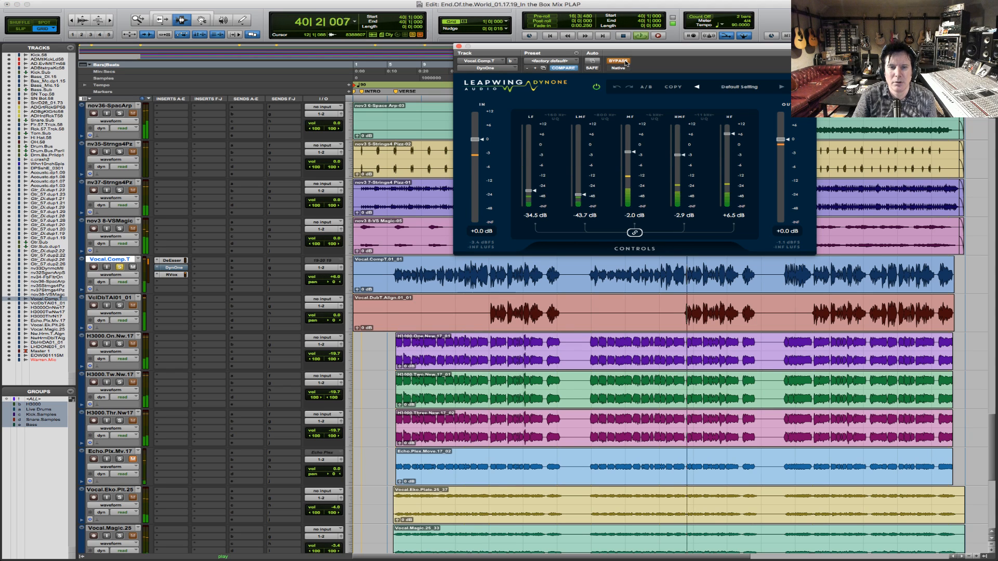
pyautogui.press('space')
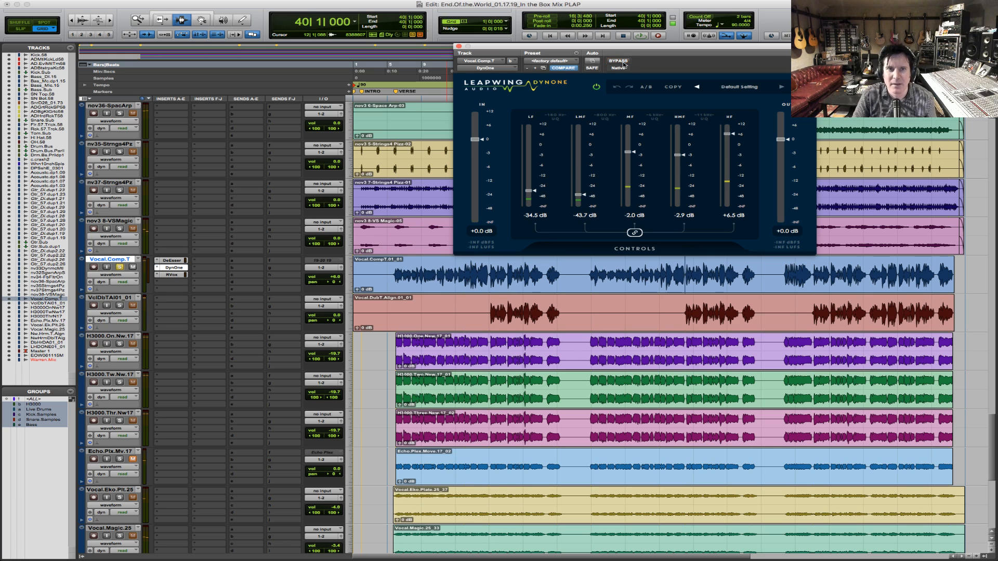
pyautogui.press('space')
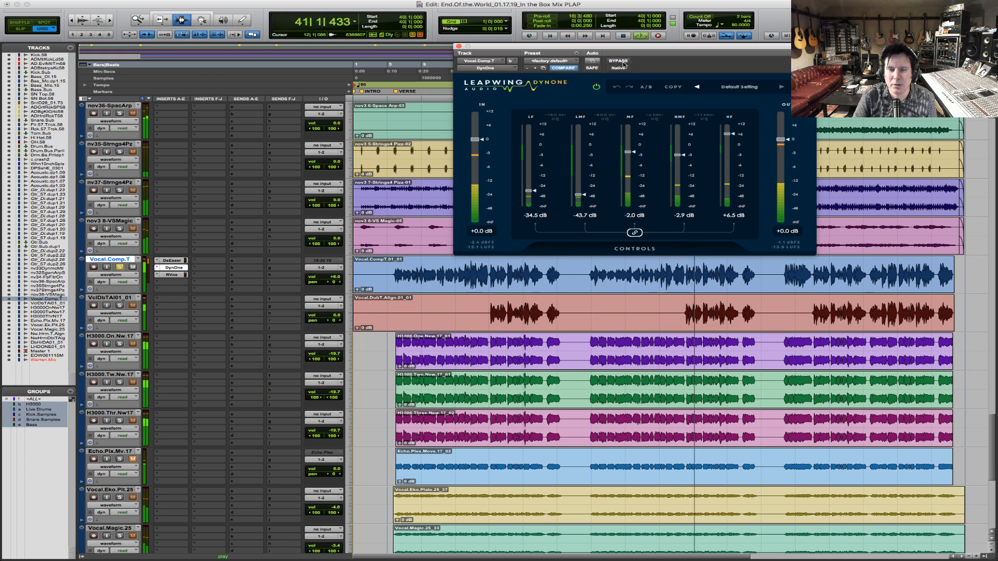
pyautogui.press('space')
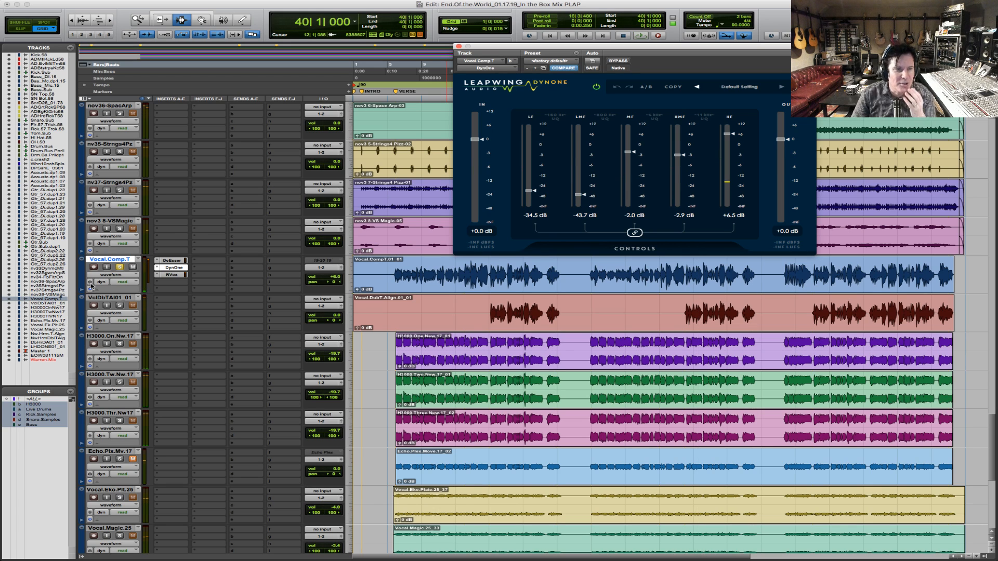
pyautogui.click(120, 267)
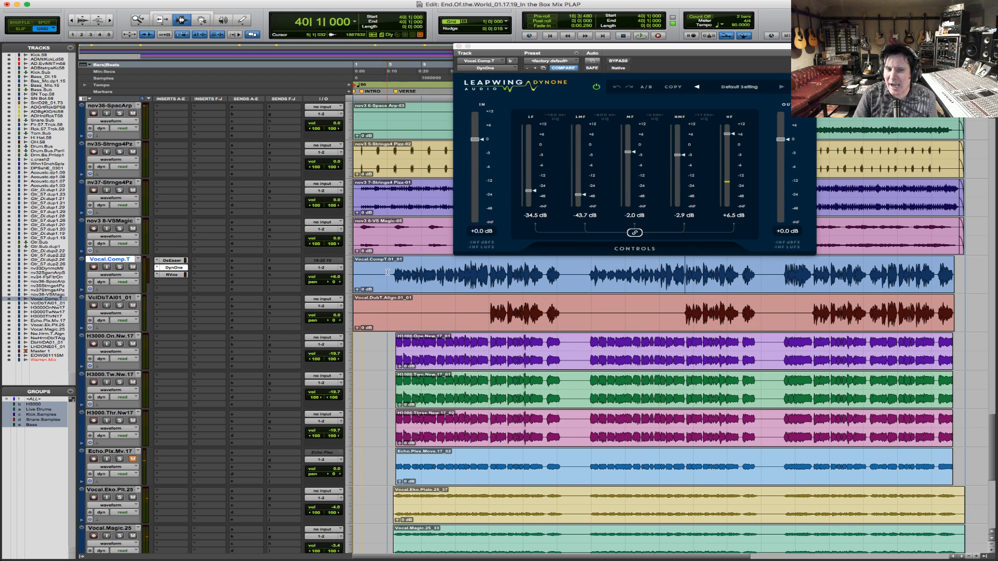
pyautogui.click(458, 47)
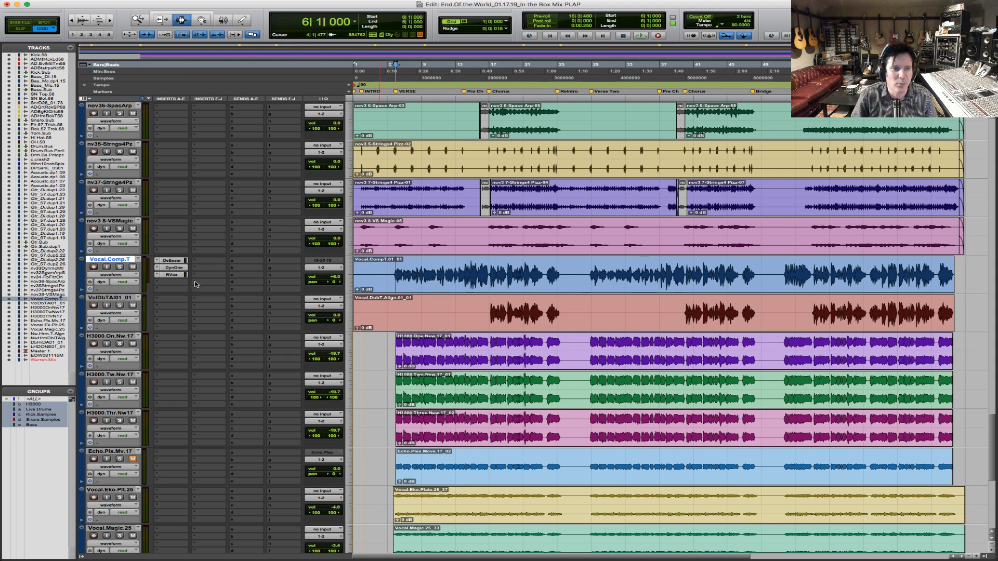
# - Open RVox on the Vocal.Comp.T track and play the first verse from around bar 5
pyautogui.click(173, 275)
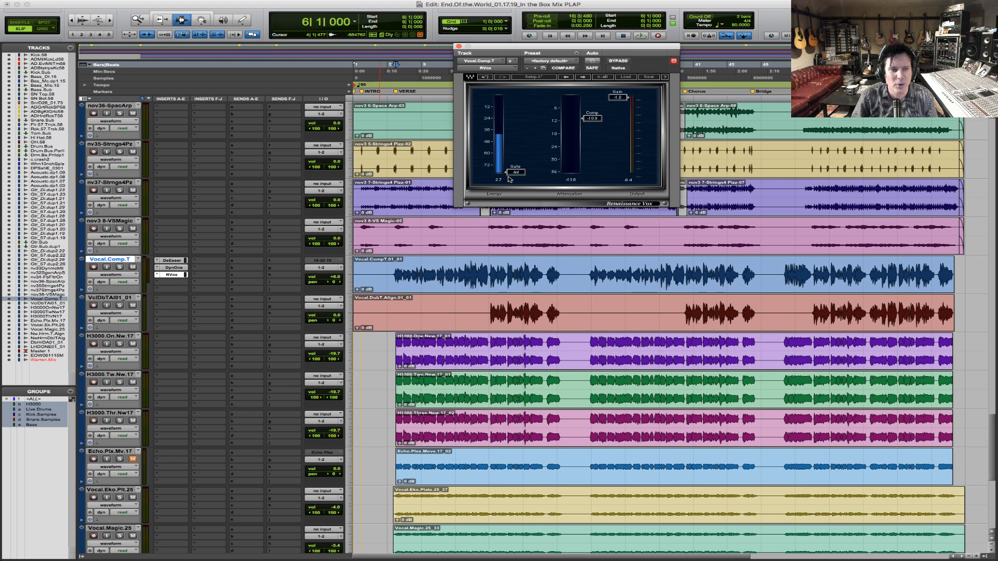
pyautogui.click(392, 273)
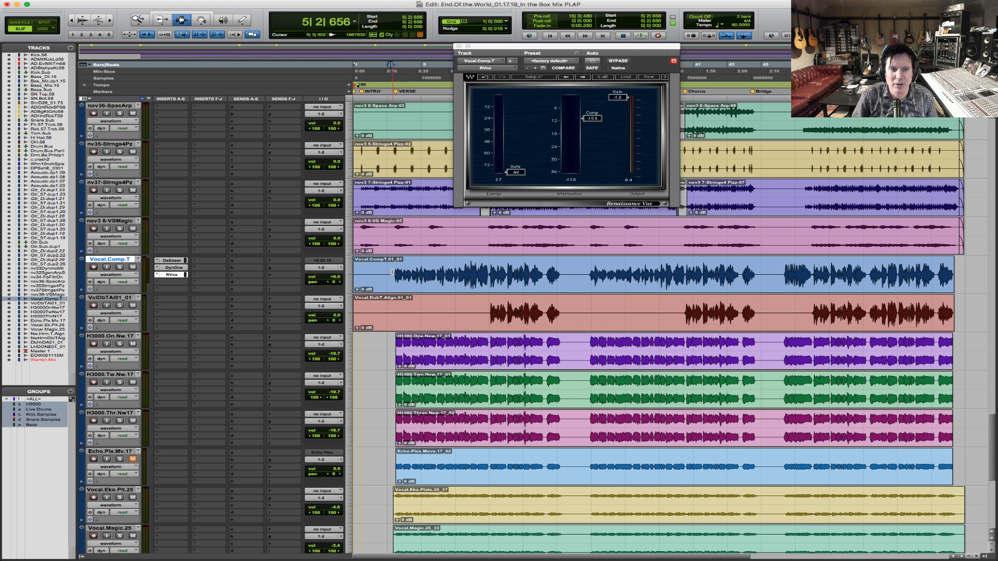
pyautogui.press('space')
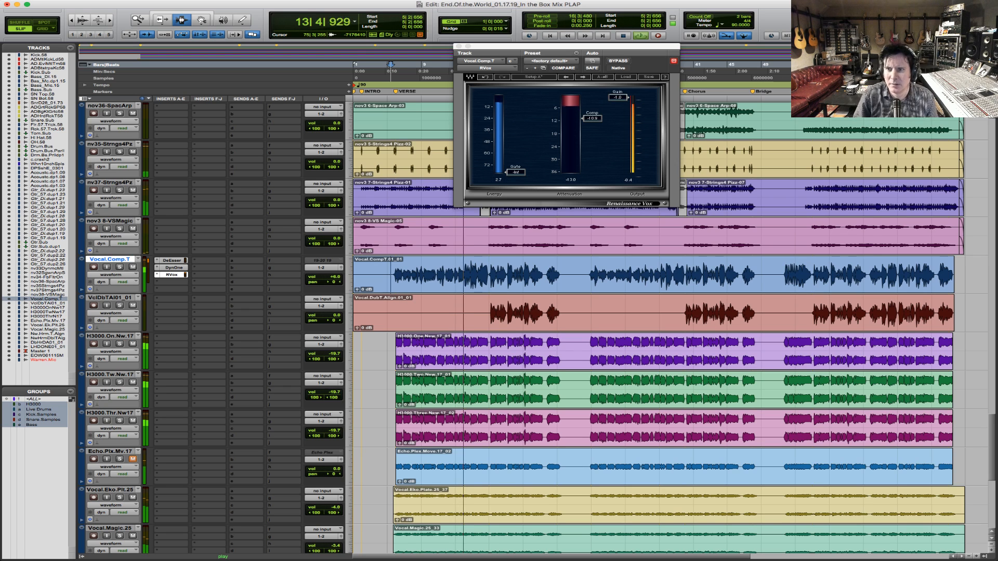
pyautogui.press('space')
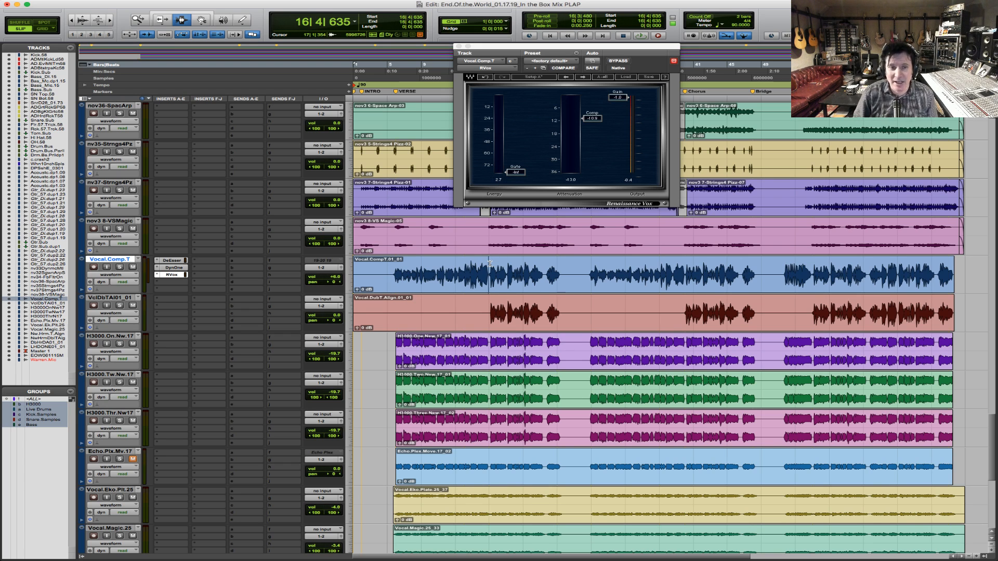
# - Place the edit cursor at bar 17 on Vocal.Comp.T and play the first chorus
pyautogui.click(490, 263)
pyautogui.moveTo(489, 264); pyautogui.dragTo(556, 273)
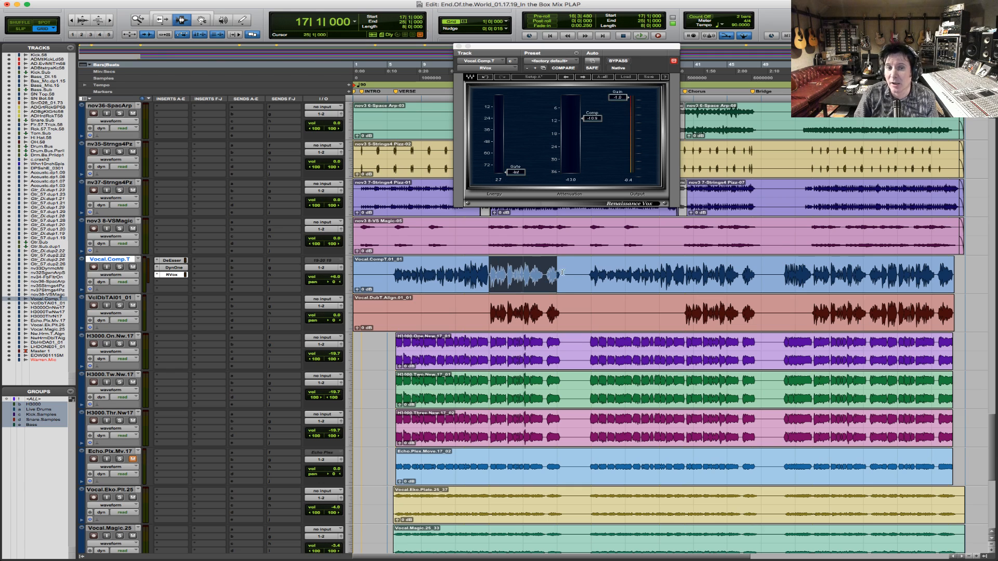
pyautogui.click(501, 274)
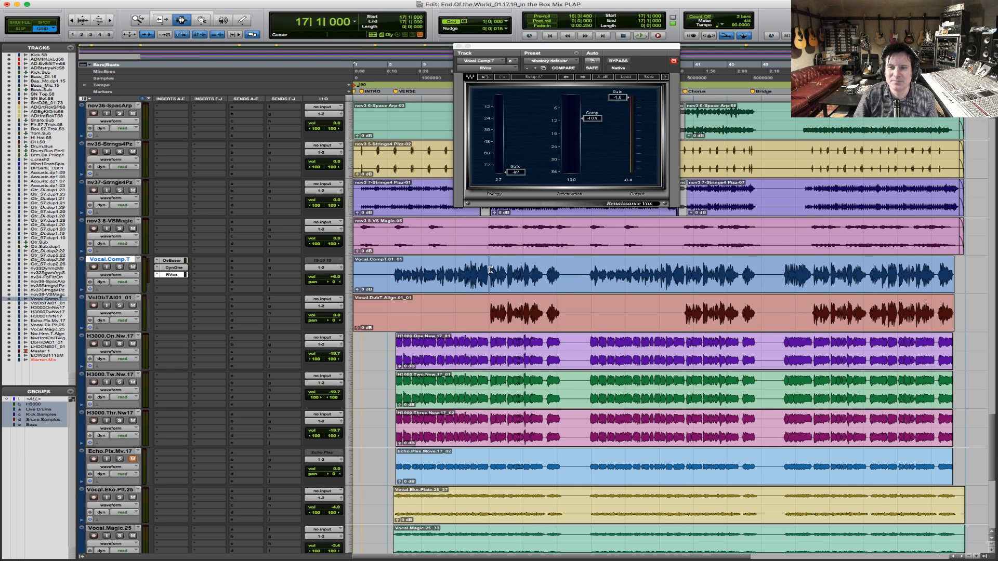
pyautogui.press('space')
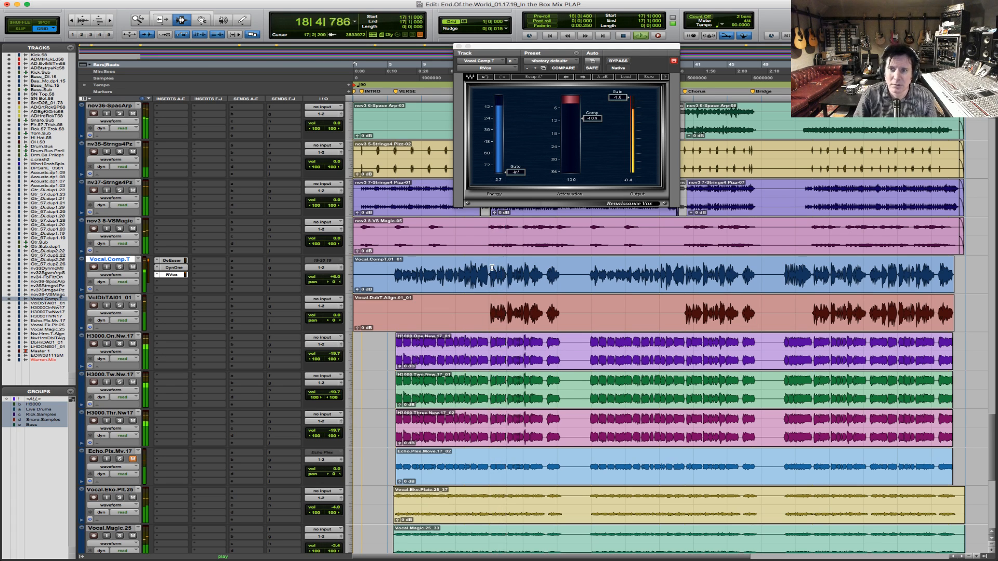
pyautogui.press('space')
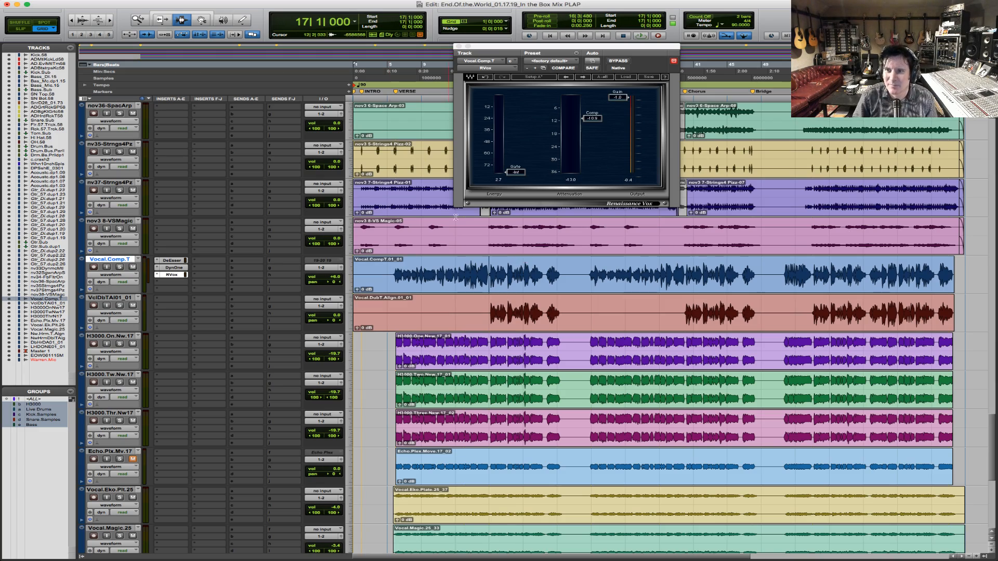
# - Solo the nv35-Strngs4Pz track and audition its pizzicato hits in the intro from around bars 2 and 3
pyautogui.scroll(15, 455, 217)
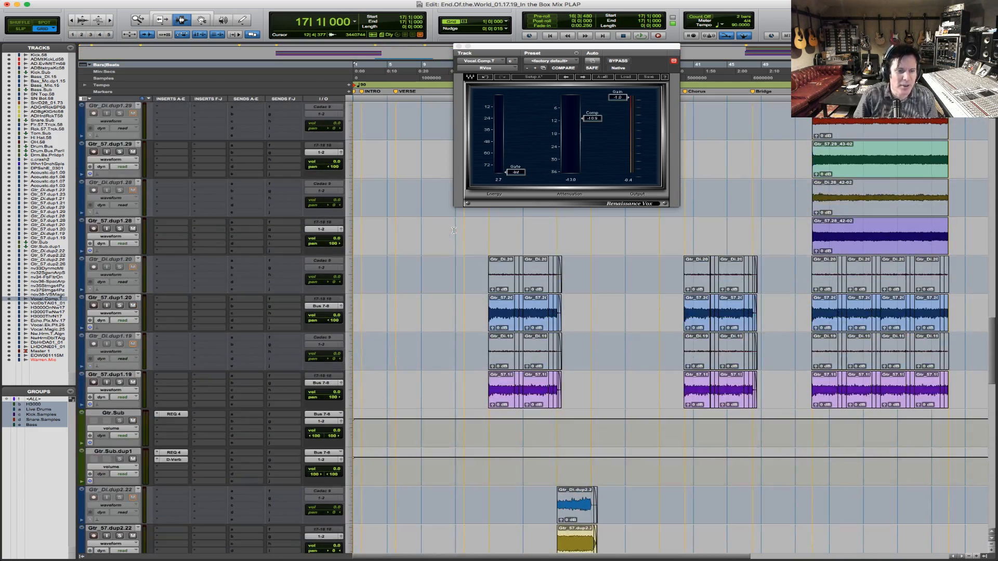
pyautogui.scroll(-10, 454, 230)
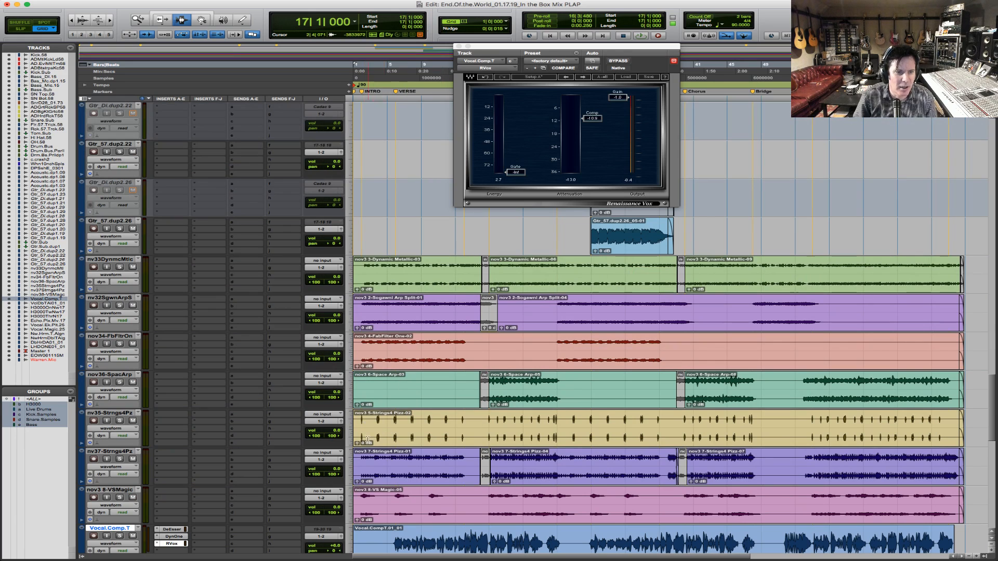
pyautogui.moveTo(498, 428); pyautogui.dragTo(354, 442)
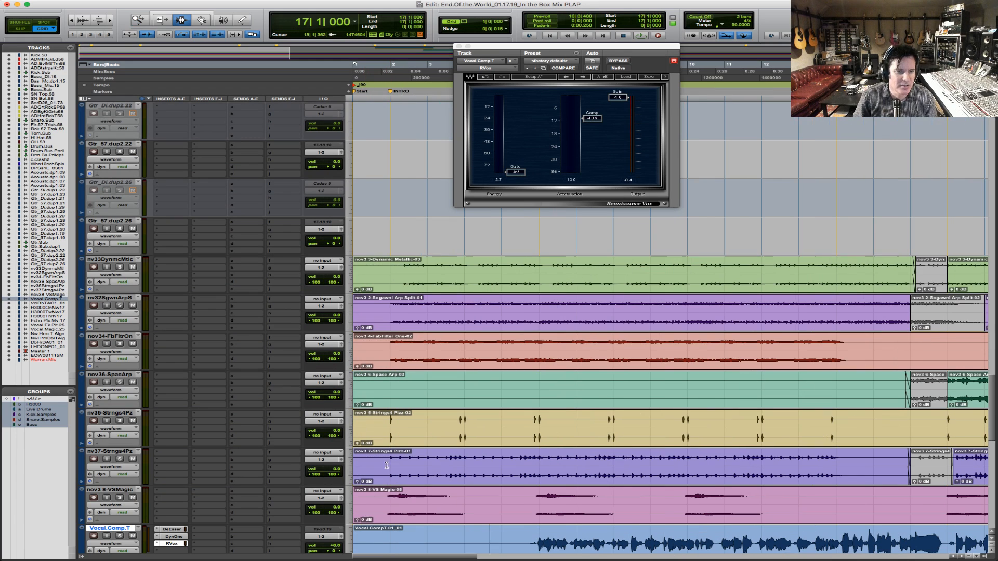
pyautogui.click(392, 433)
pyautogui.press('space')
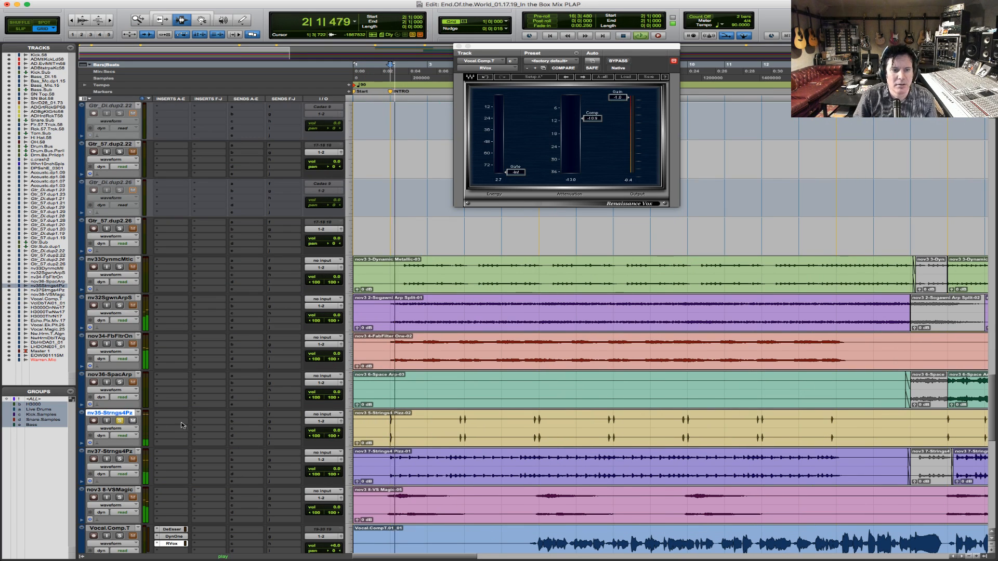
pyautogui.press('space')
pyautogui.press('F2')
pyautogui.click(454, 425)
pyautogui.press('space')
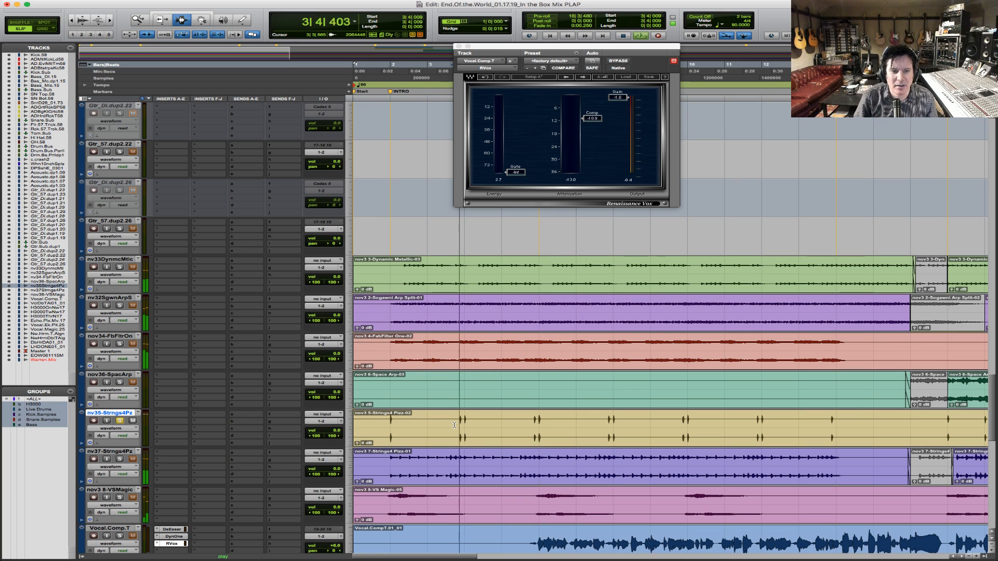
pyautogui.press('space')
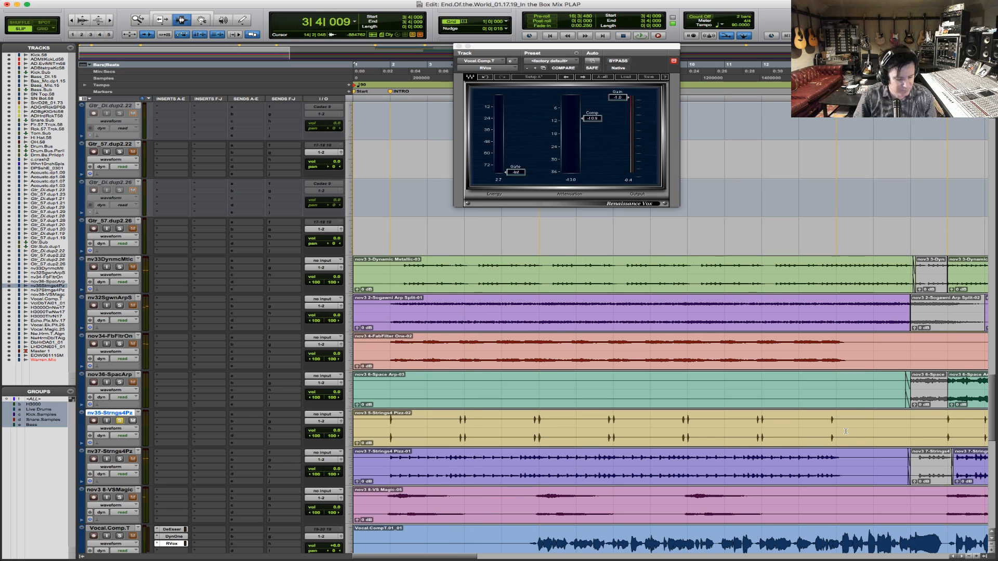
# - Select the full clip on nv35-Strngs4Pz and lower the track volume to about -15.8
pyautogui.press('super+bracketleft')
pyautogui.press('super+bracketleft')
pyautogui.doubleClick(634, 434)
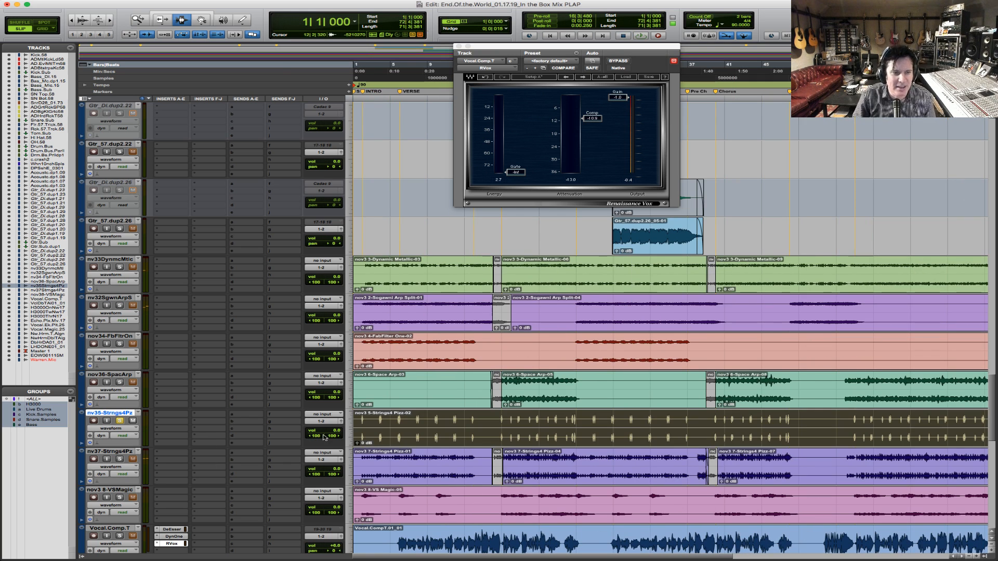
pyautogui.moveTo(333, 433); pyautogui.dragTo(333, 464)
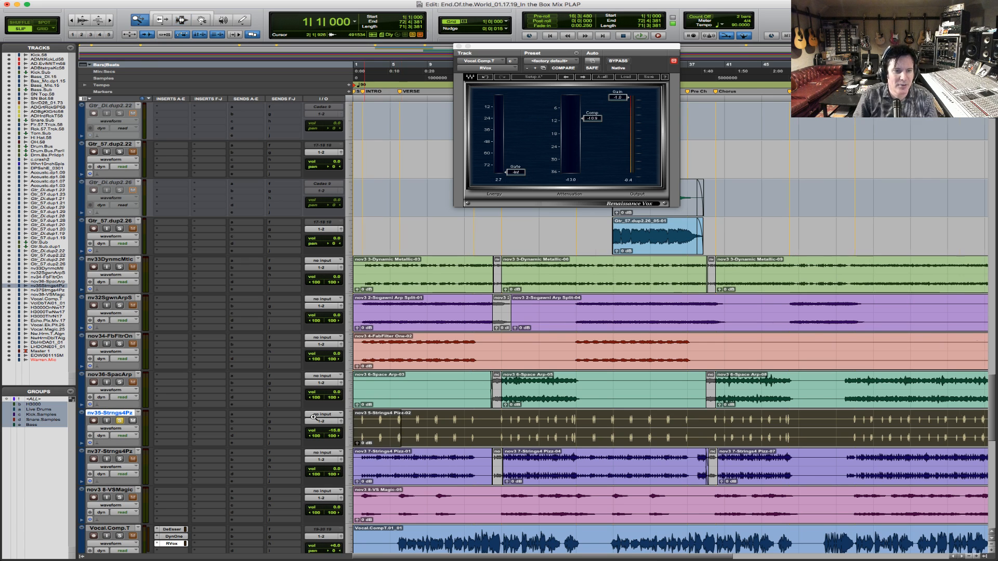
# - Play the intro from bar 1 and unsolo the nv35-Strngs4Pz track to hear it in the full mix
pyautogui.press('super+bracketright')
pyautogui.press('super+bracketright')
pyautogui.press('super+bracketright')
pyautogui.click(432, 435)
pyautogui.press('space')
pyautogui.click(120, 420)
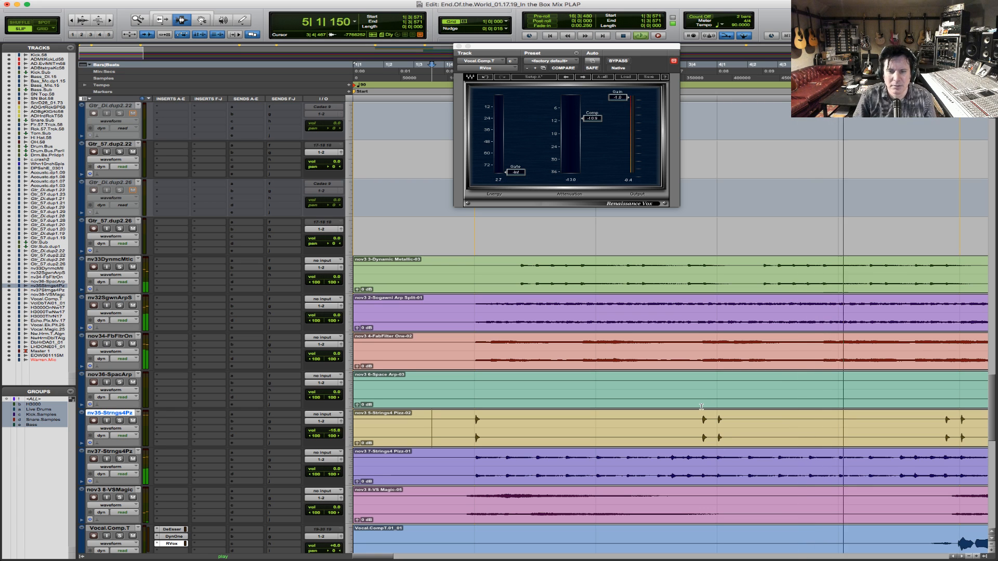
# - Open the L2 plug-in on the microphone track below Master 1 while playback continues
pyautogui.scroll(-3, 615, 446)
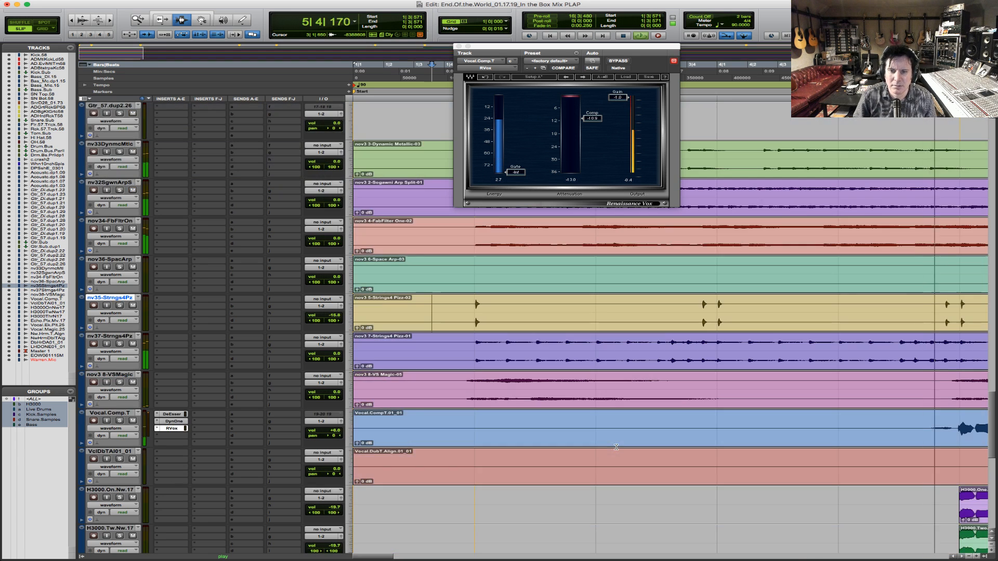
pyautogui.scroll(-13, 616, 447)
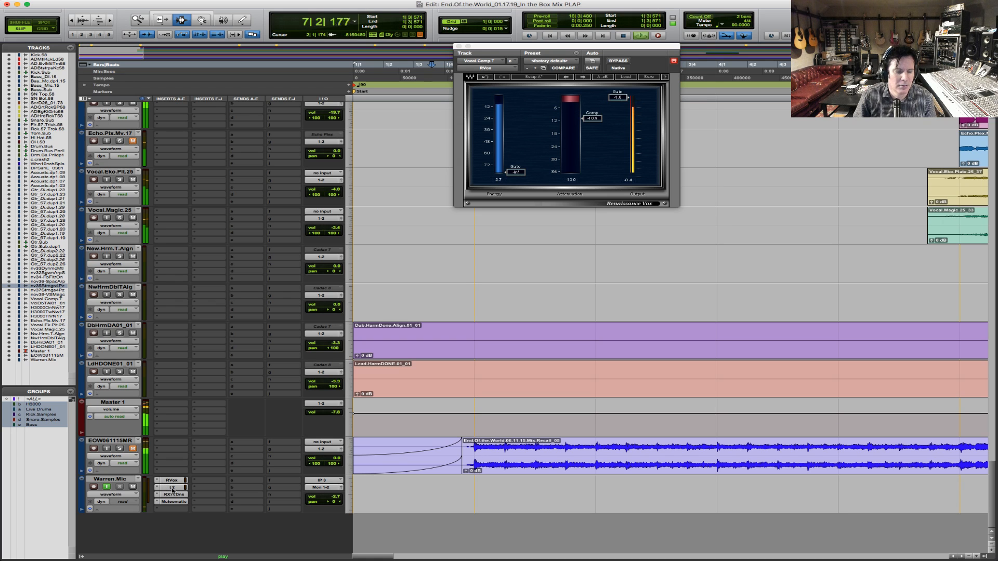
pyautogui.click(172, 487)
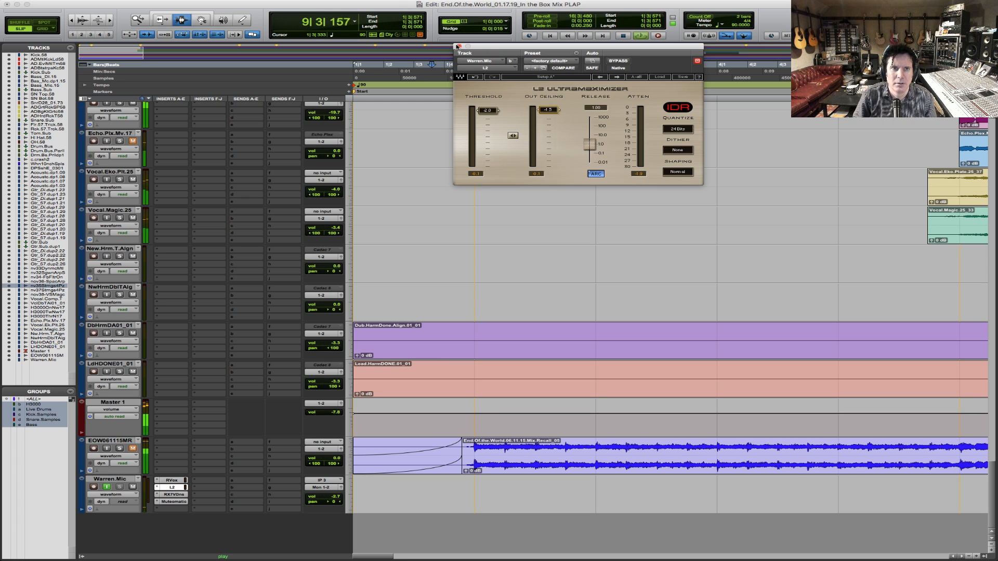
# - Close the L2 plug-in and bring the whole song's arrangement into view in the edit window
pyautogui.click(458, 47)
pyautogui.scroll(5, 491, 234)
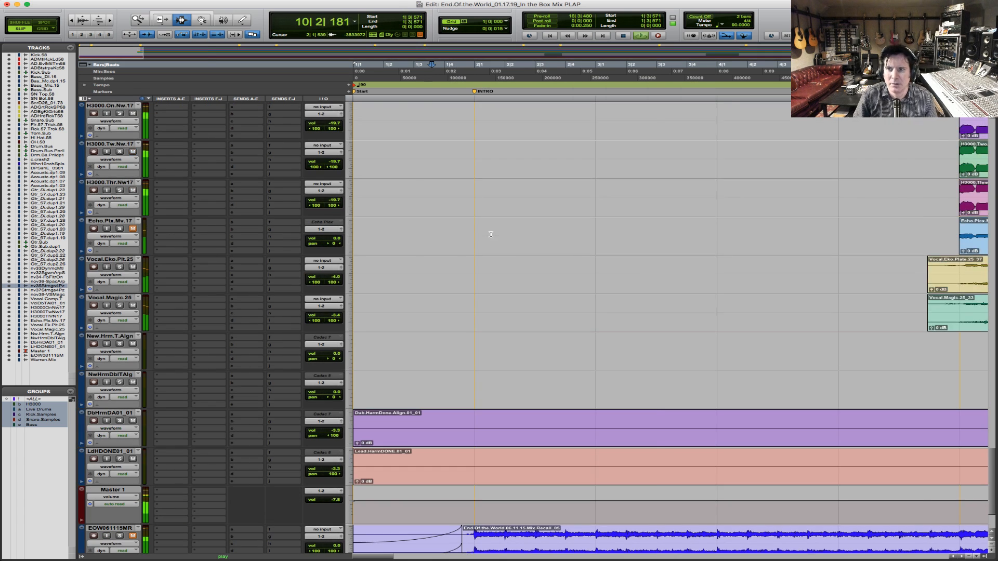
pyautogui.press('r')
pyautogui.press('r')
pyautogui.press('r')
pyautogui.press('r')
pyautogui.press('F5')
pyautogui.press('F7')
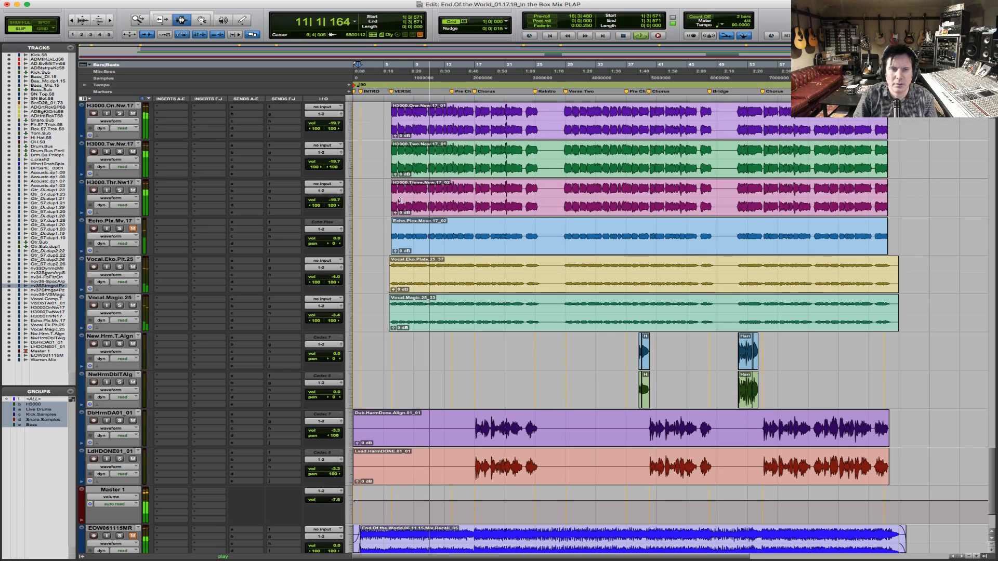
# - Review the string and vocal tracks while playback runs through the verse, and stop playback
pyautogui.scroll(5, 410, 194)
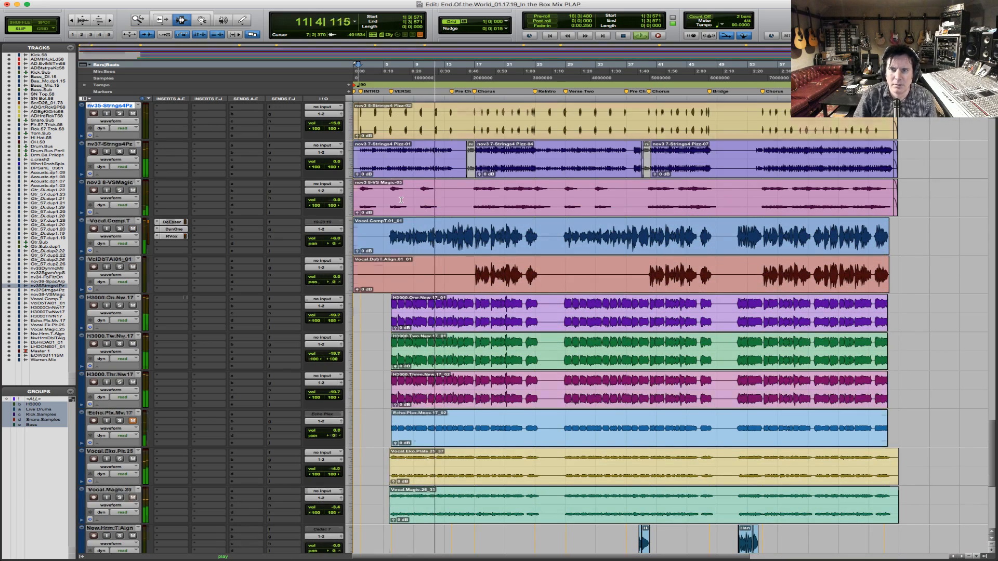
pyautogui.scroll(4, 401, 199)
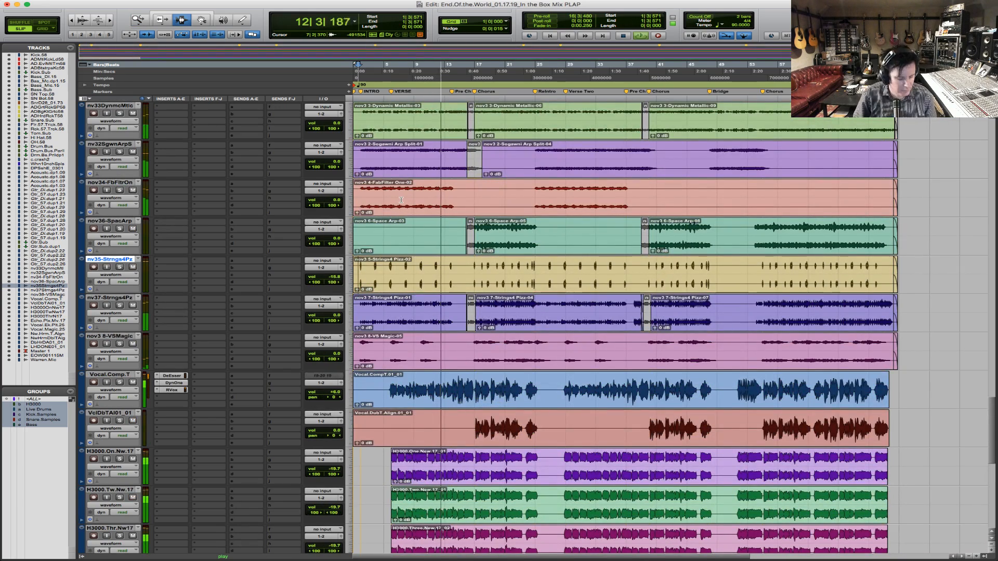
pyautogui.press('r')
pyautogui.press('F5')
pyautogui.press('t')
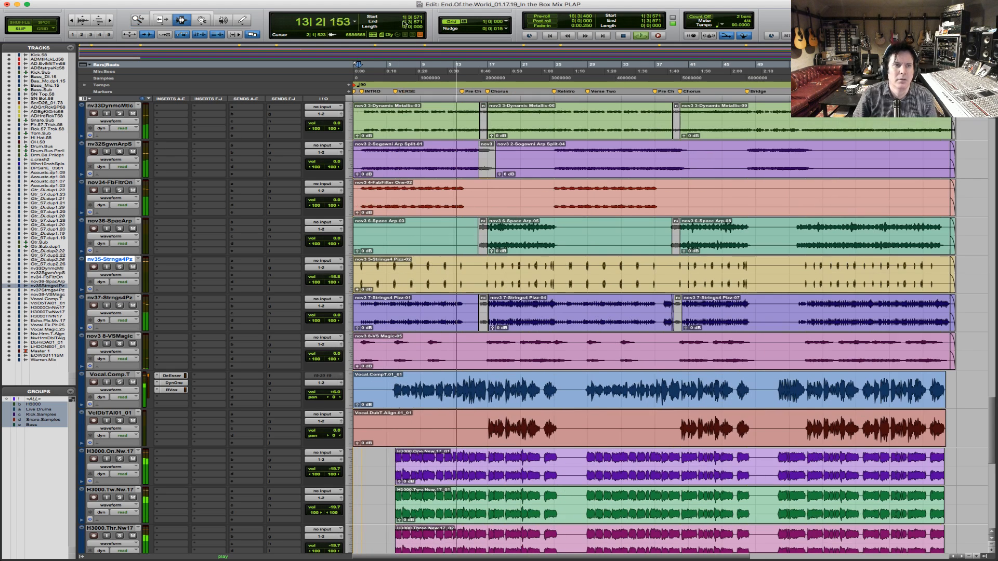
pyautogui.press('F7')
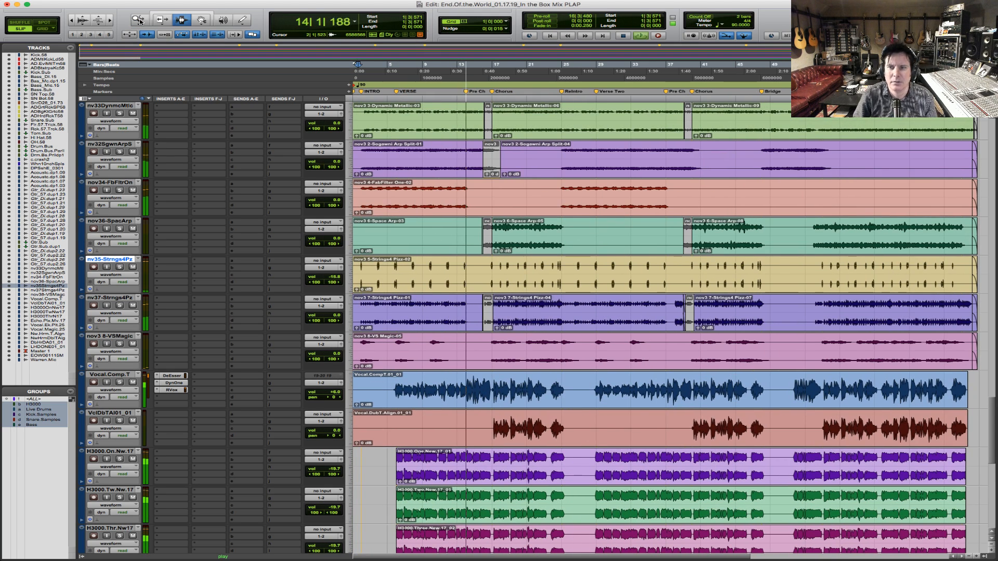
pyautogui.press('space')
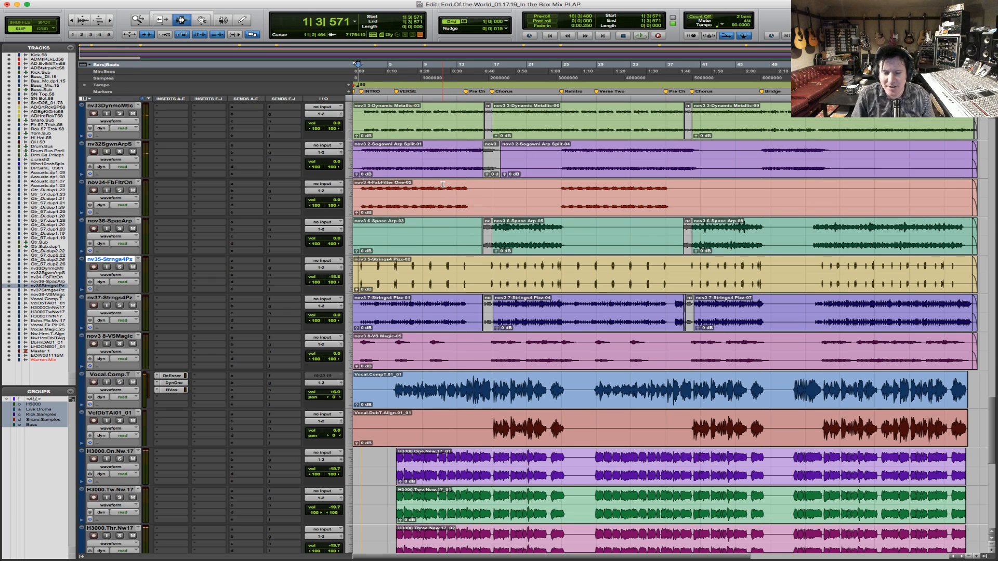
# - Play from the intro clip on Gtr_57.dup1.23 at bar 2 and solo Gtr_57.dup1.23 and Gtr_57.dup1.21
pyautogui.click(397, 463)
pyautogui.scroll(15, 397, 364)
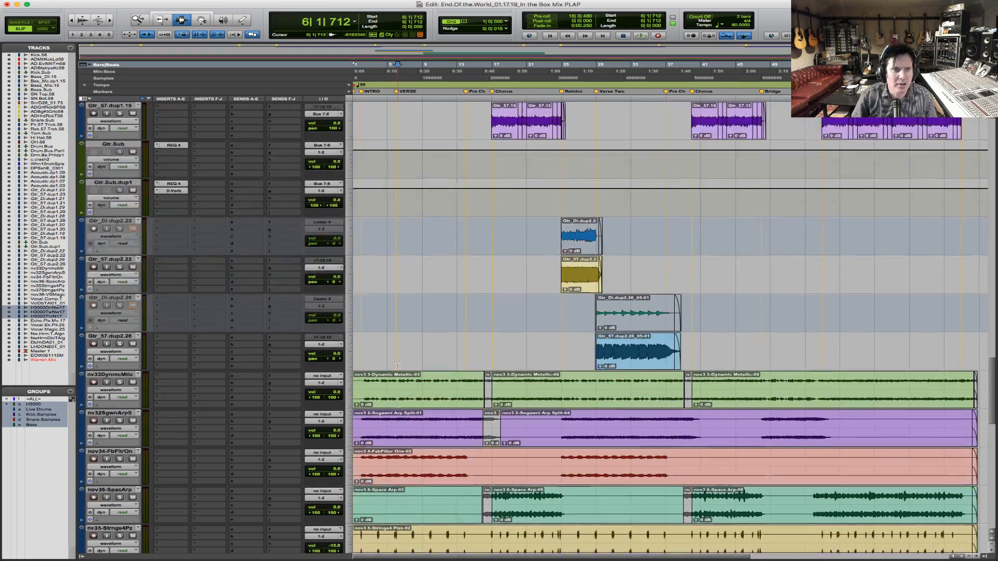
pyautogui.scroll(3, 395, 369)
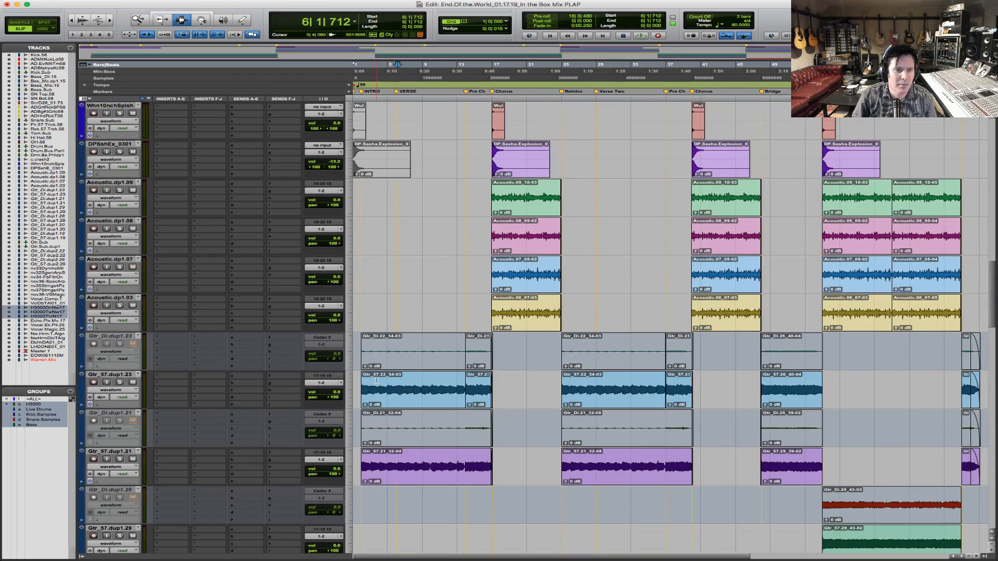
pyautogui.doubleClick(376, 380)
pyautogui.press('space')
pyautogui.click(120, 382)
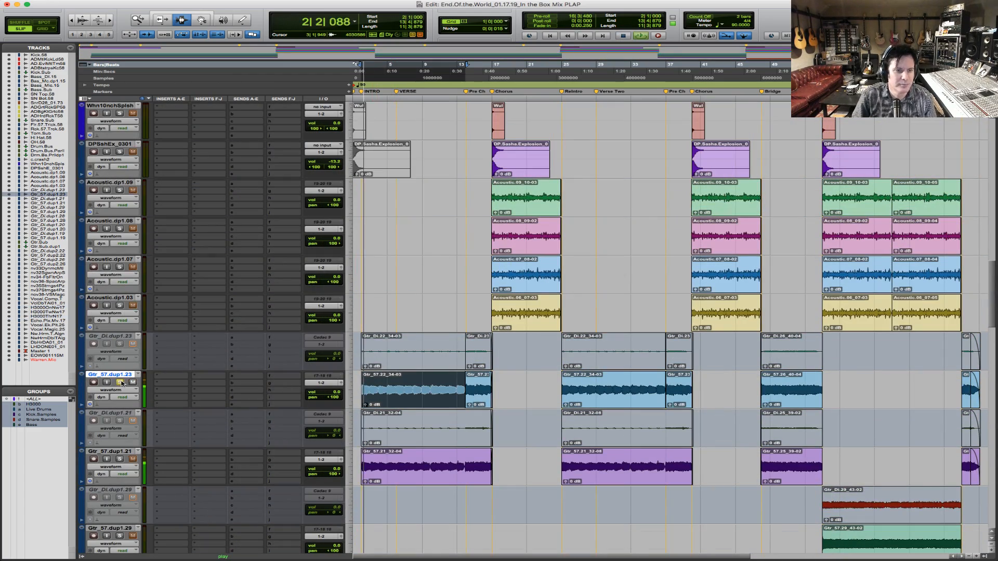
pyautogui.click(120, 460)
pyautogui.press('t')
pyautogui.press('t')
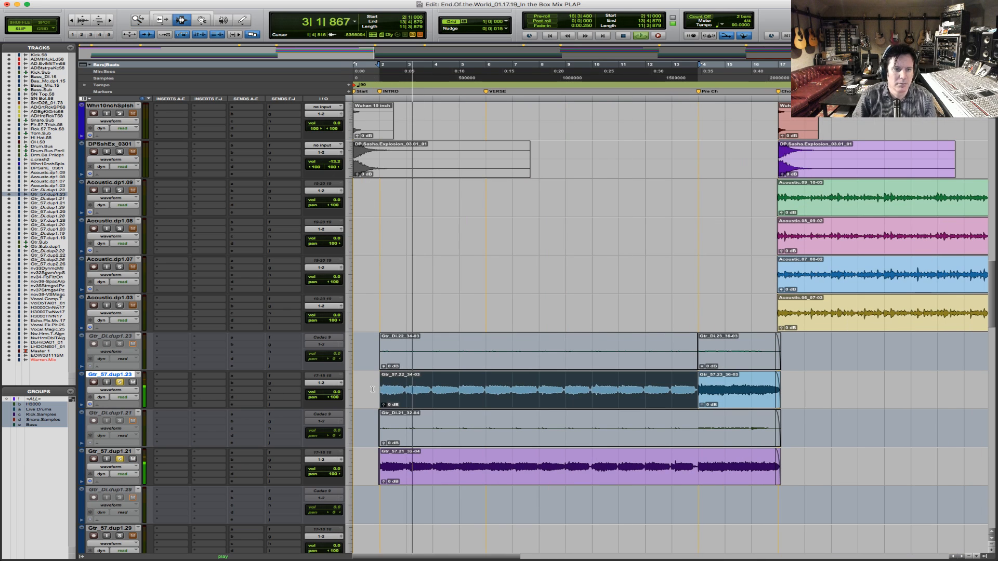
# - Audition the intro from just before bar 2 and the pre-chorus from the end of bar 13
pyautogui.click(378, 384)
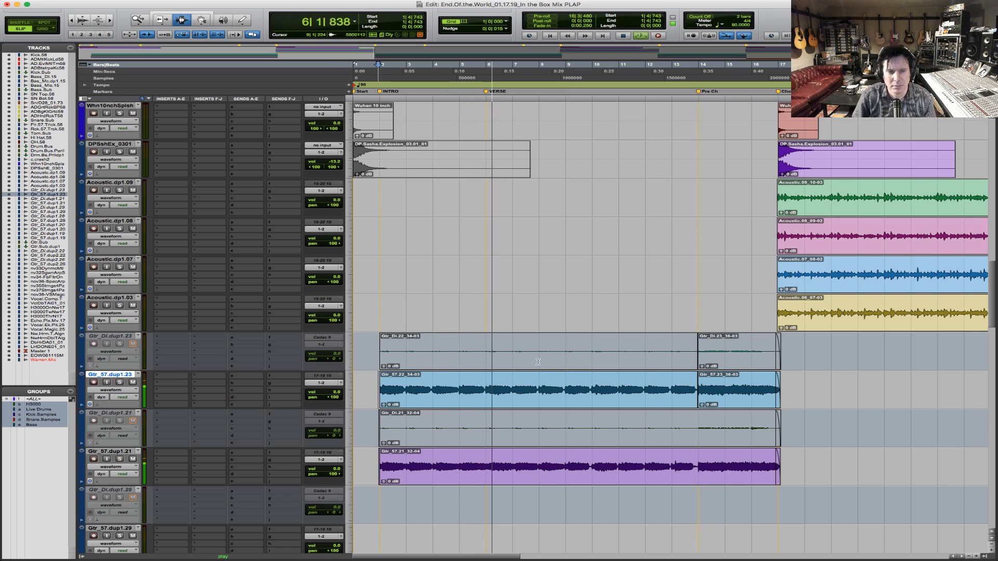
pyautogui.click(693, 380)
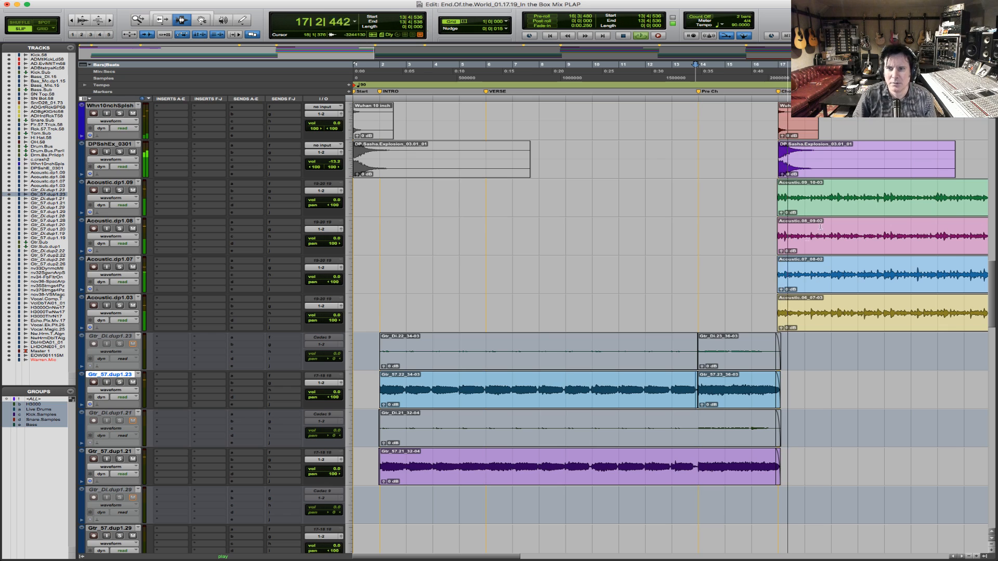
# - Select the kick, bass, snare, tom, hi-hat and overhead tracks and group them as All.Drums
pyautogui.scroll(10, 810, 240)
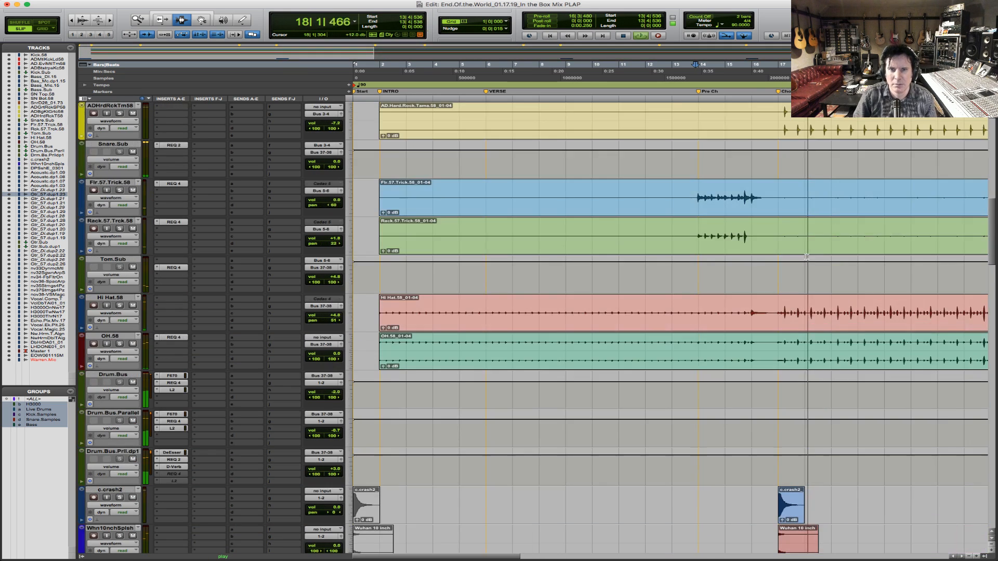
pyautogui.scroll(5, 806, 257)
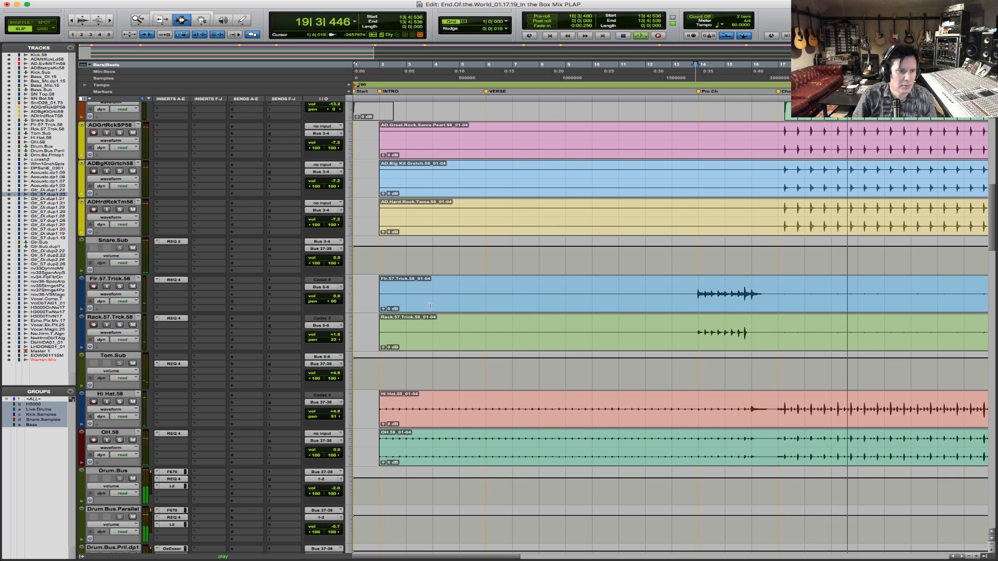
pyautogui.click(608, 298)
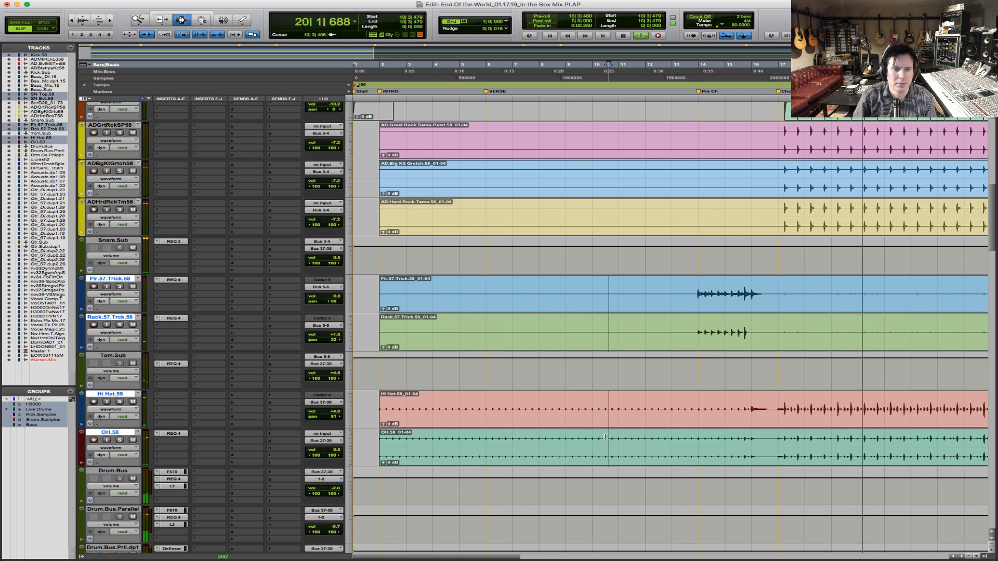
pyautogui.click(614, 209)
pyautogui.scroll(5, 631, 186)
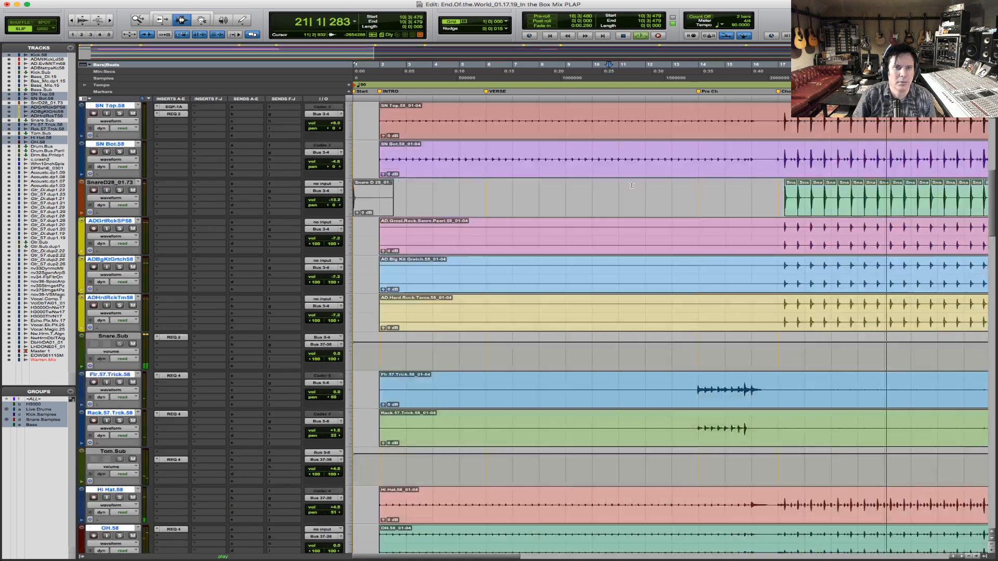
pyautogui.scroll(2, 631, 186)
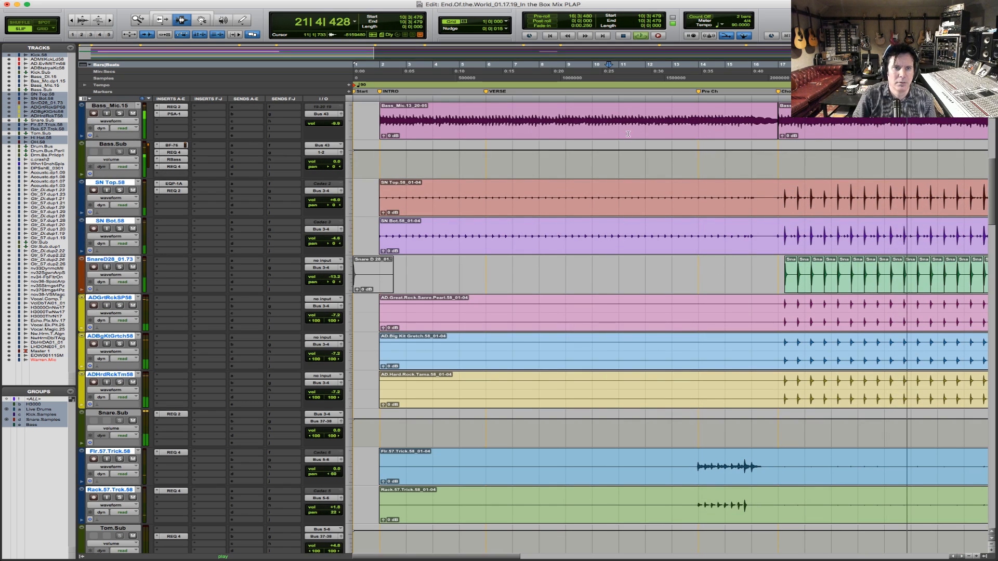
pyautogui.scroll(5, 634, 145)
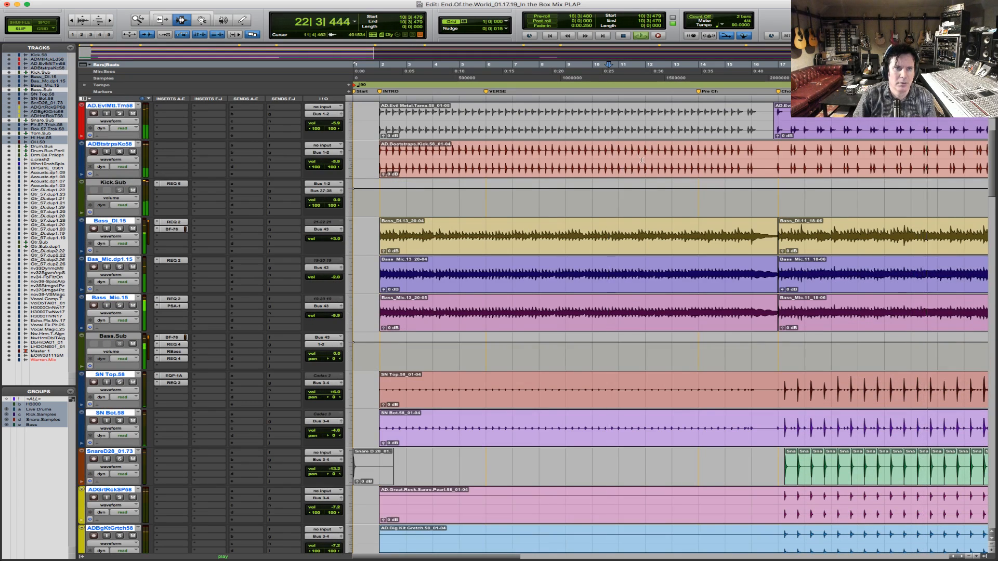
pyautogui.scroll(2, 641, 160)
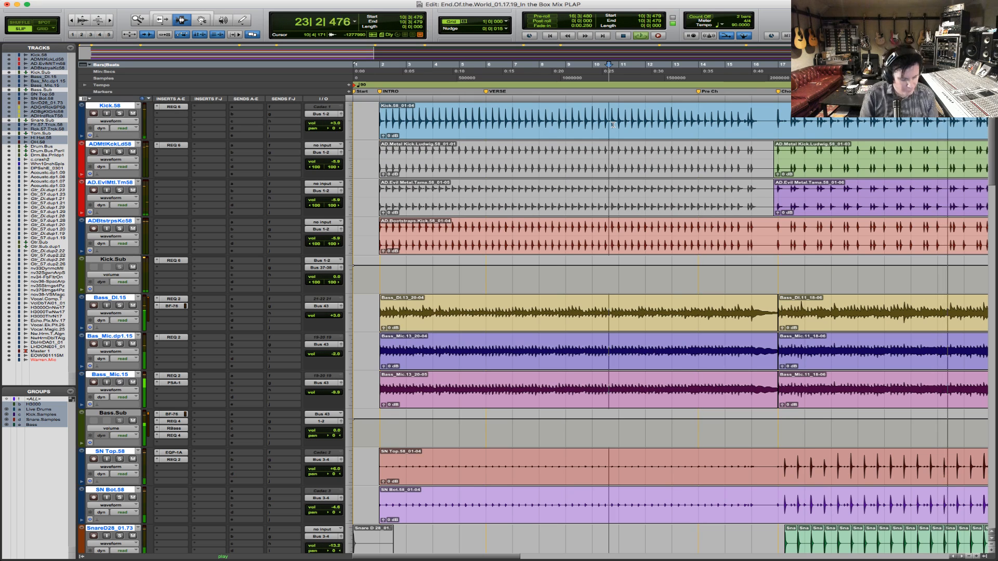
pyautogui.press('super+g')
pyautogui.write('All.Drums')
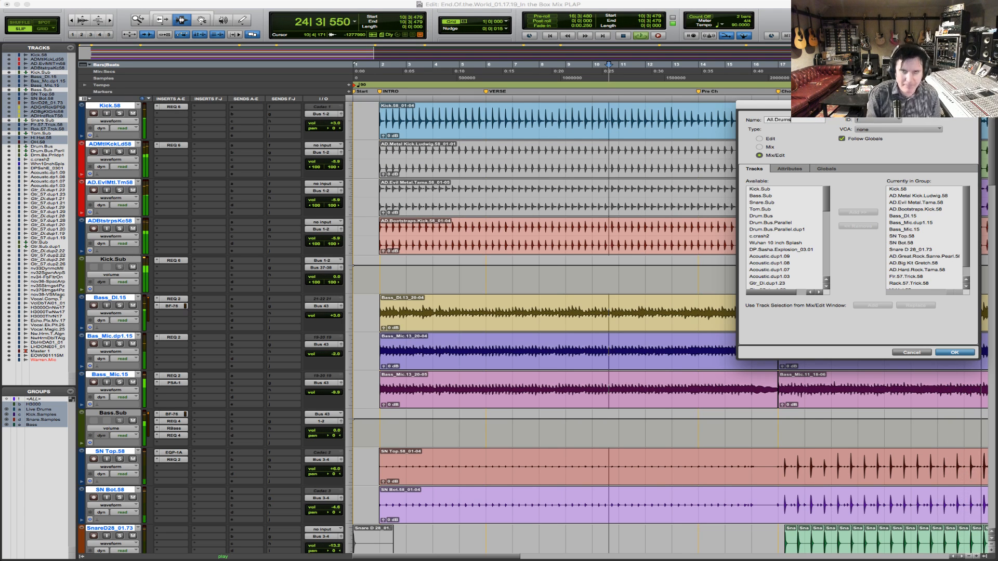
pyautogui.press('Return')
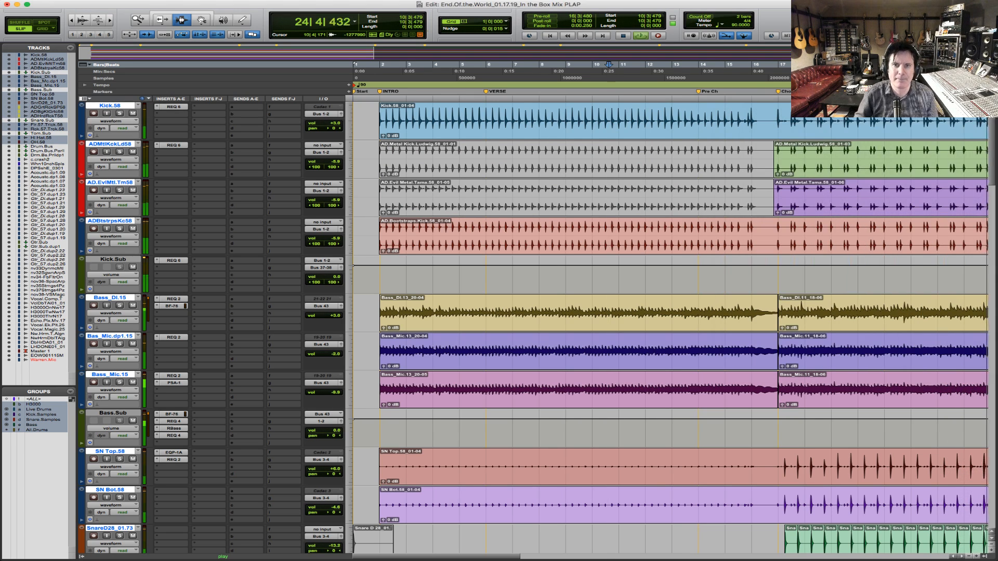
# - Solo the All.Drums group, check its tracks across the whole song and stop playback
pyautogui.click(119, 114)
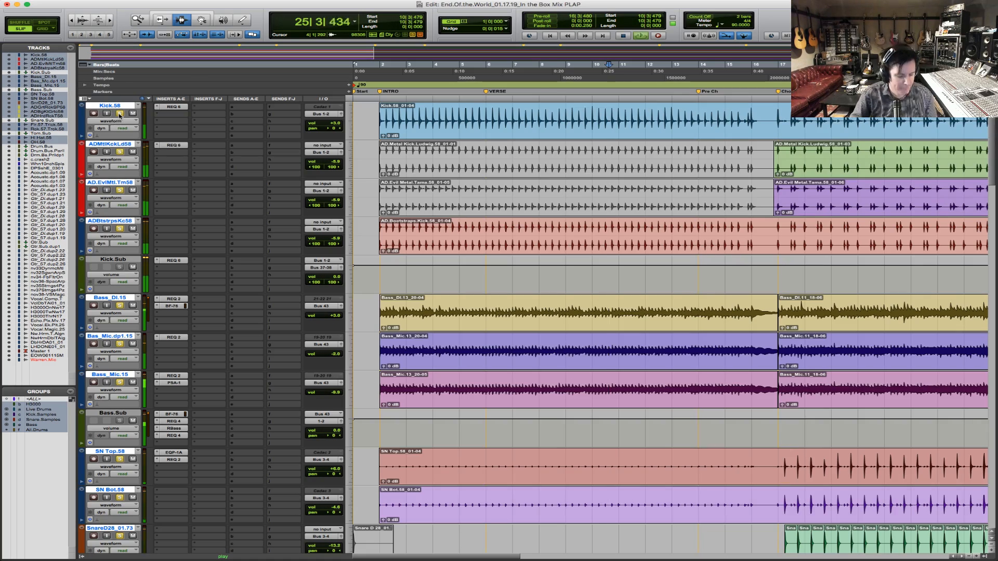
pyautogui.press('r')
pyautogui.press('r')
pyautogui.press('r')
pyautogui.press('F5')
pyautogui.moveTo(753, 225); pyautogui.dragTo(199, 224)
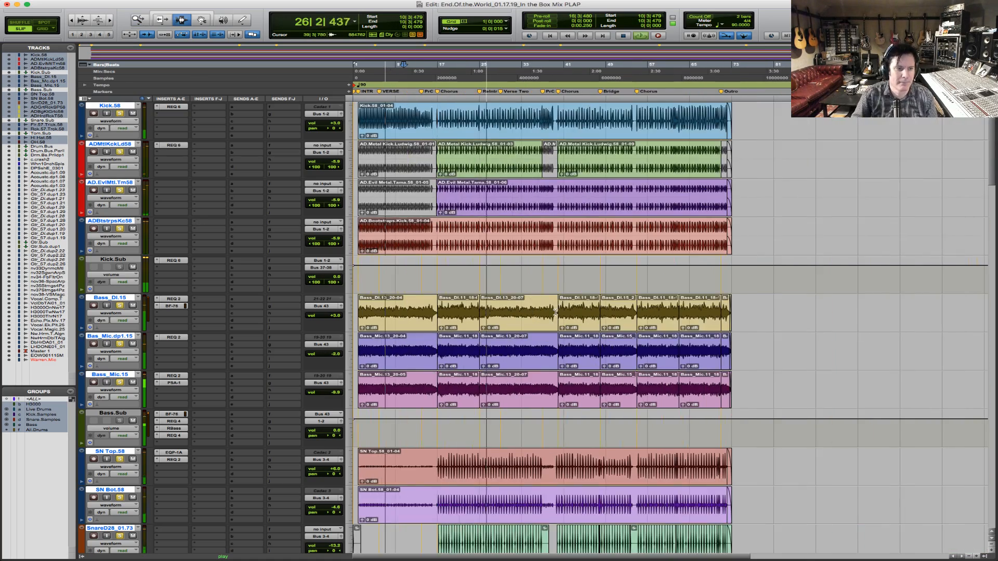
pyautogui.scroll(-15, 555, 312)
pyautogui.scroll(-7, 555, 312)
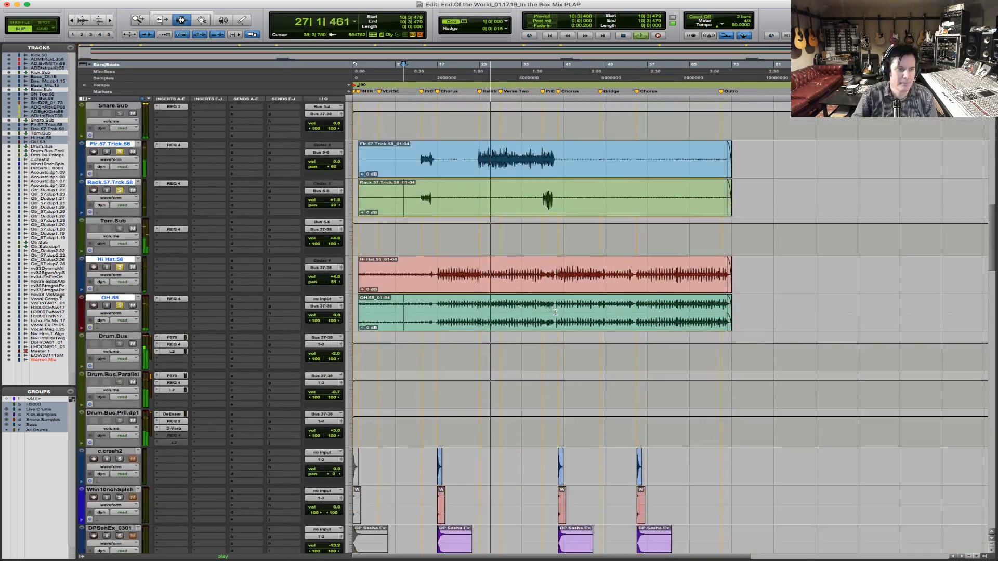
pyautogui.scroll(3, 555, 312)
pyautogui.scroll(15, 555, 313)
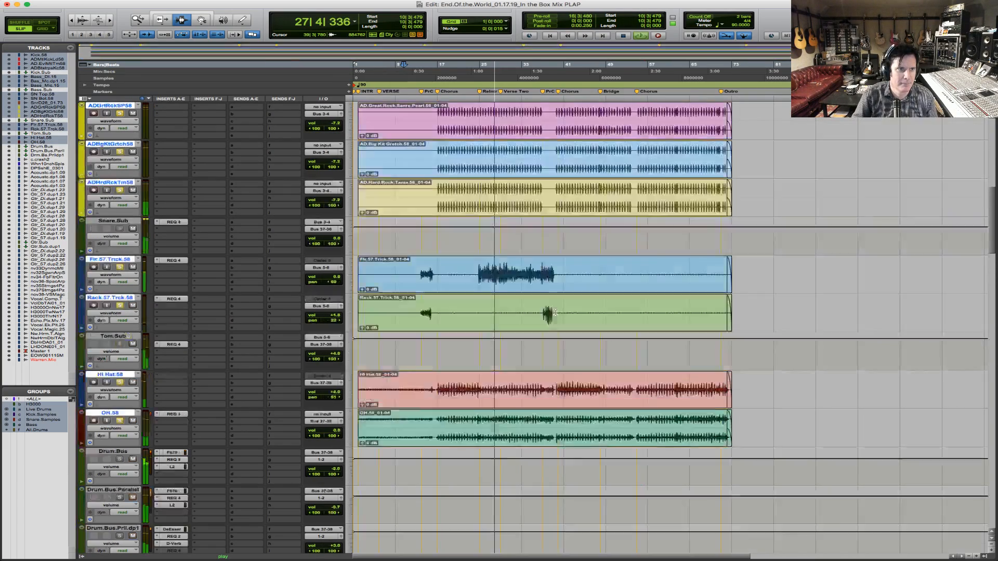
pyautogui.press('space')
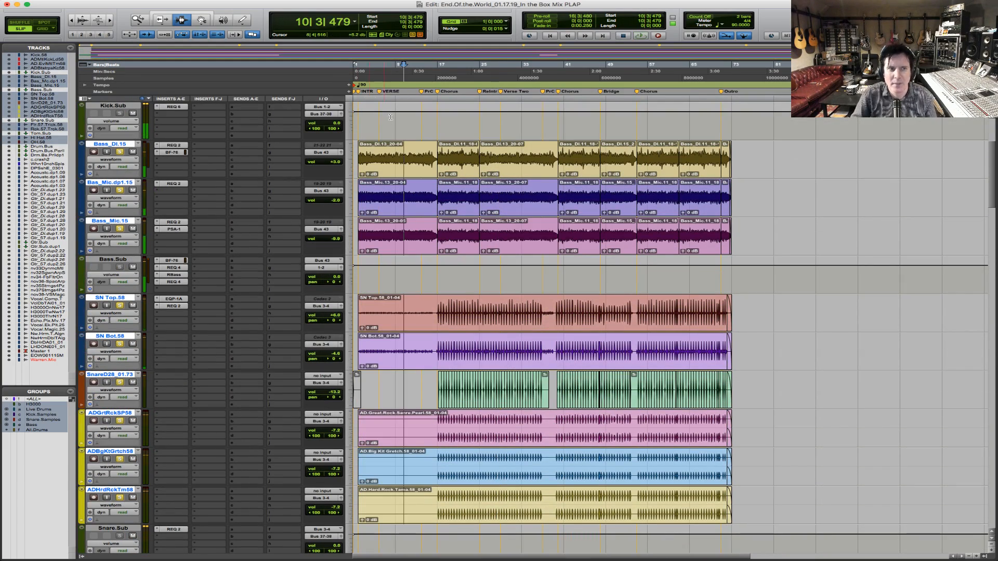
# - Remove the Bass_DI.15, Bass_Mic.dup1.15 and Bass_Mic.15 tracks from the track selection
pyautogui.keyDown('super'); pyautogui.click(113, 144); pyautogui.keyUp('super')
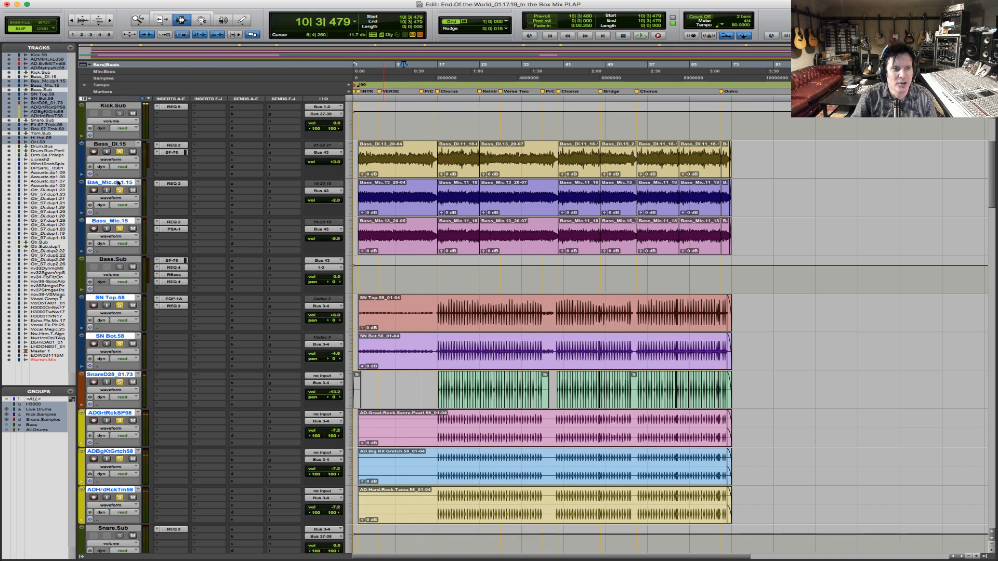
pyautogui.keyDown('super'); pyautogui.click(115, 181); pyautogui.keyUp('super')
pyautogui.keyDown('super'); pyautogui.click(114, 222); pyautogui.keyUp('super')
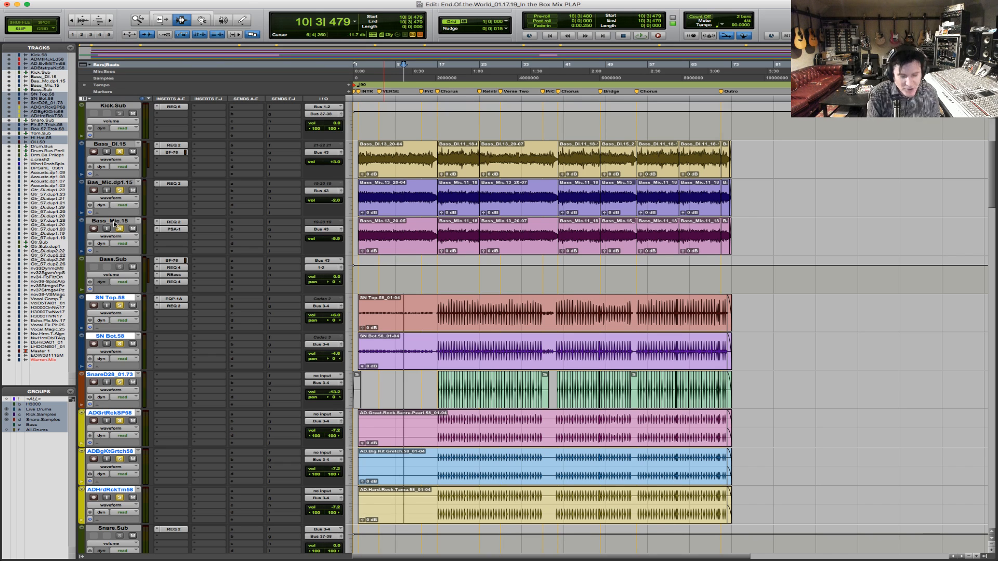
# - Modify the All.Drums group to exclude Bass_DI.15, Bass_Mic.dup1.15 and Bass_Mic.15
pyautogui.press('ctrl+super+g')
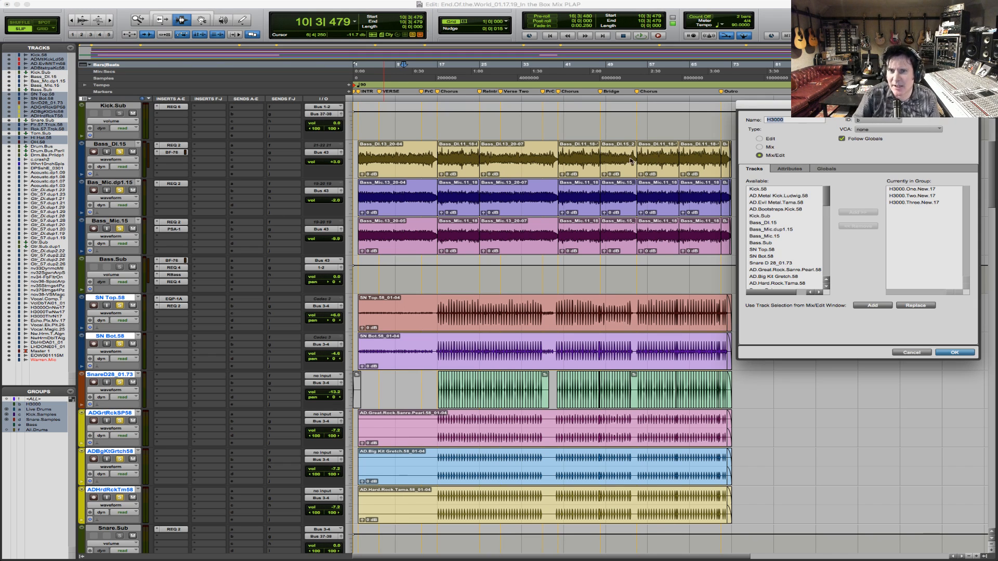
pyautogui.click(878, 120)
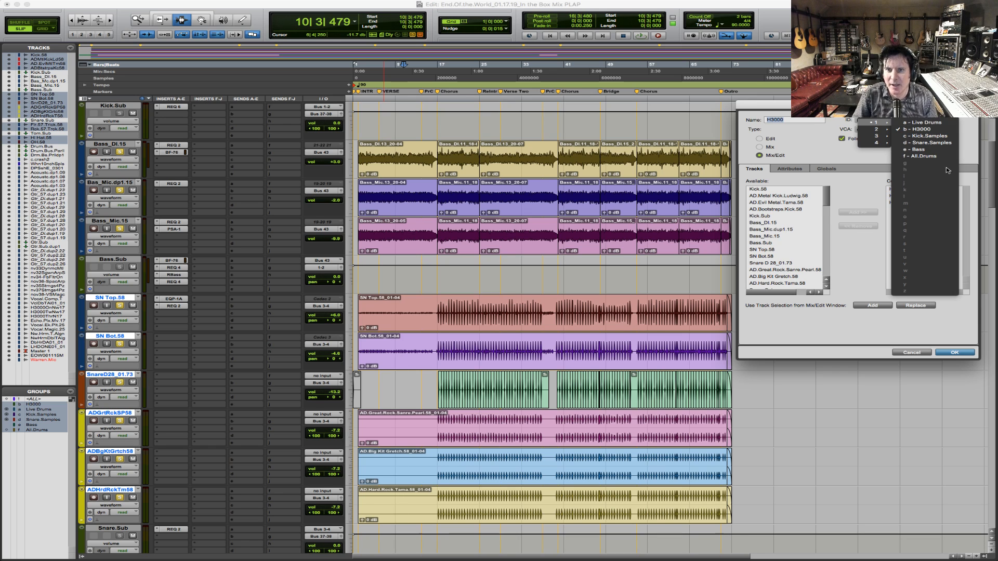
pyautogui.click(927, 156)
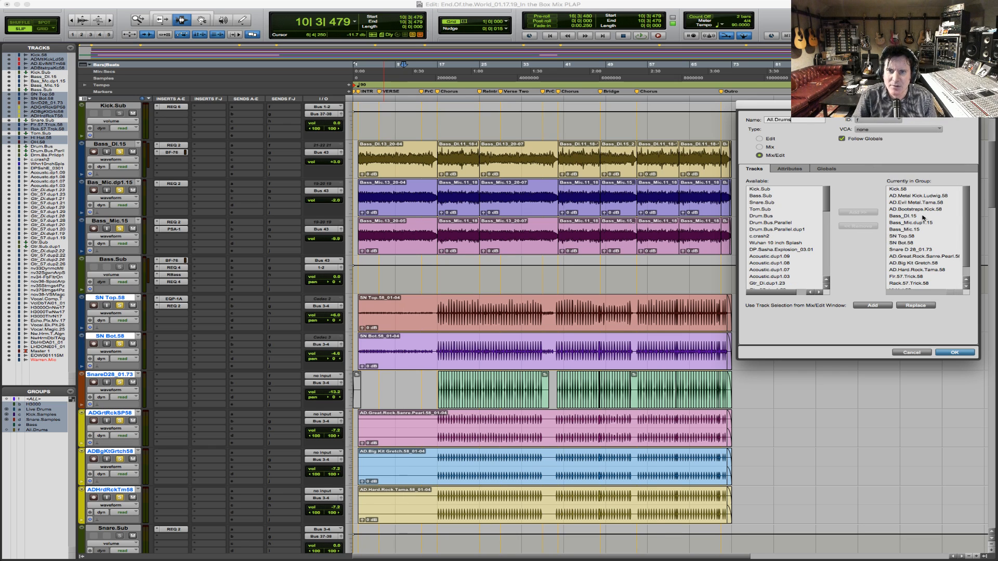
pyautogui.moveTo(923, 218); pyautogui.dragTo(922, 232)
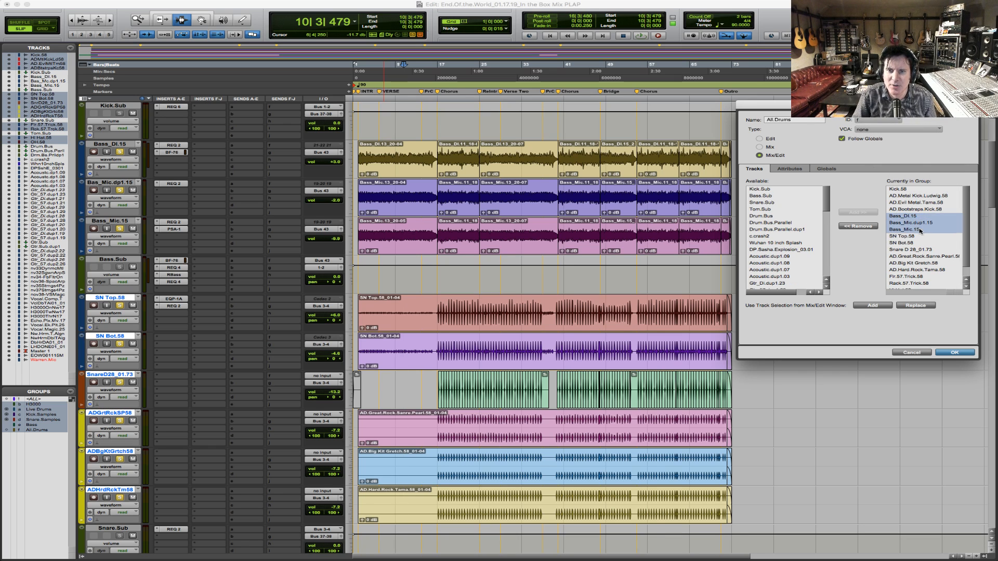
pyautogui.click(859, 227)
pyautogui.click(953, 352)
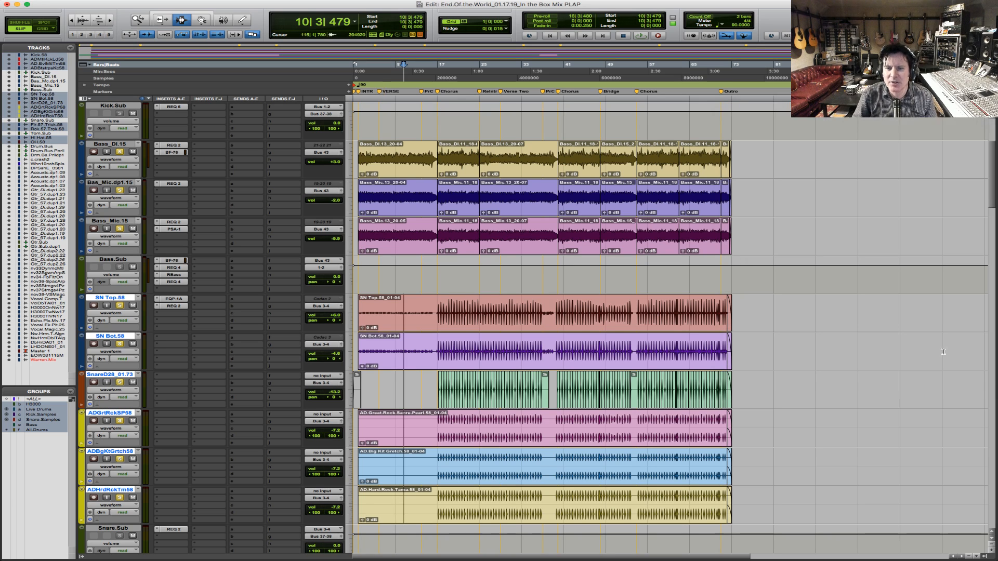
pyautogui.scroll(5, 545, 190)
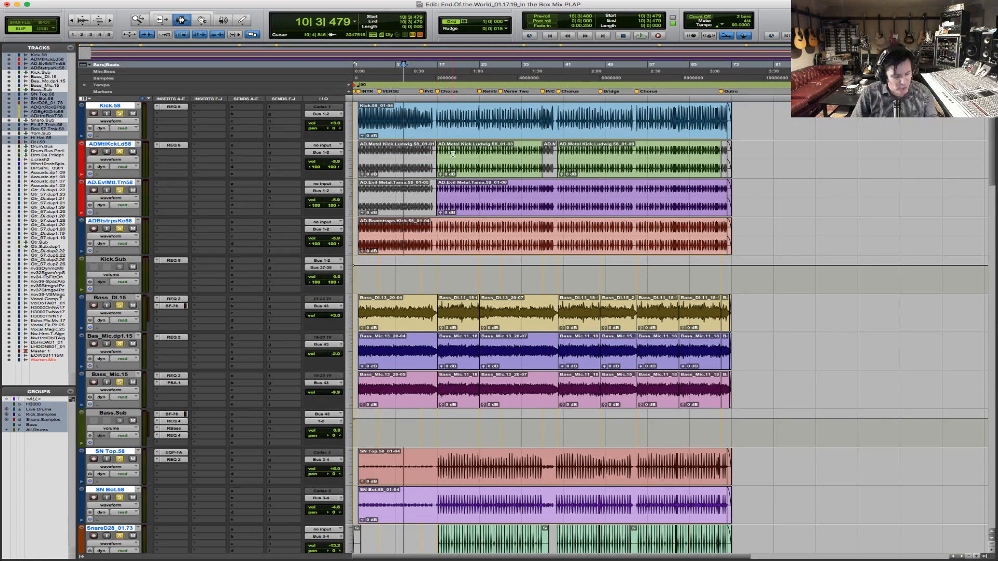
# - Switch to Grid mode, zoom in on the chorus and mark out bars 17 to 25 on the ADMtlKckLd58 track
pyautogui.press('F4')
pyautogui.click(437, 152)
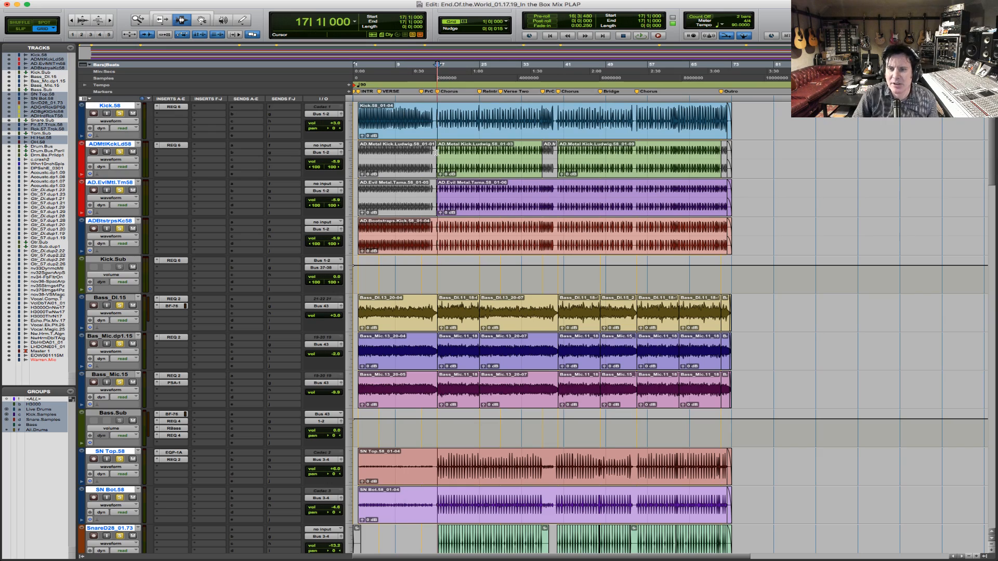
pyautogui.press('F5')
pyautogui.moveTo(419, 155); pyautogui.dragTo(589, 157)
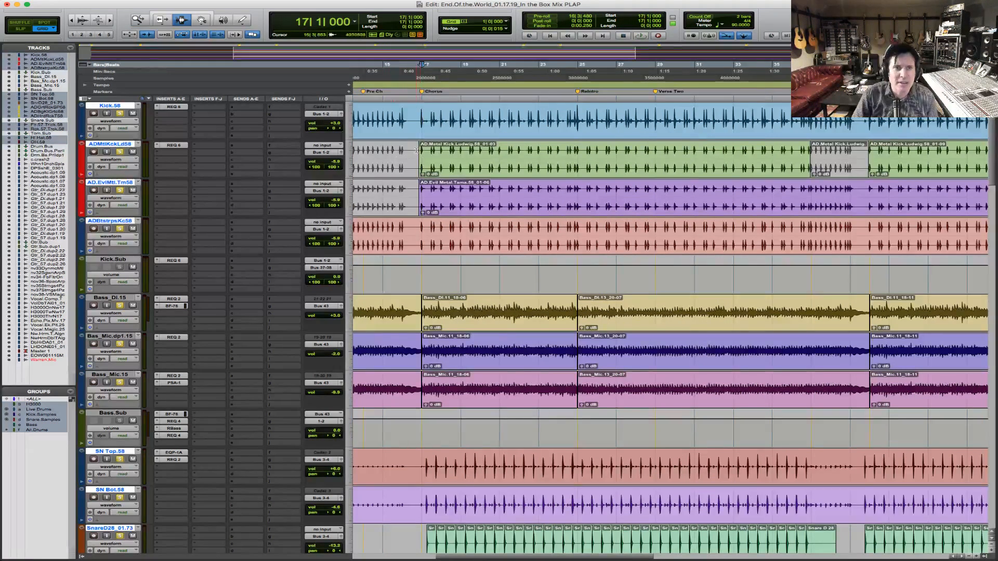
pyautogui.moveTo(422, 156); pyautogui.dragTo(573, 161)
pyautogui.click(418, 168)
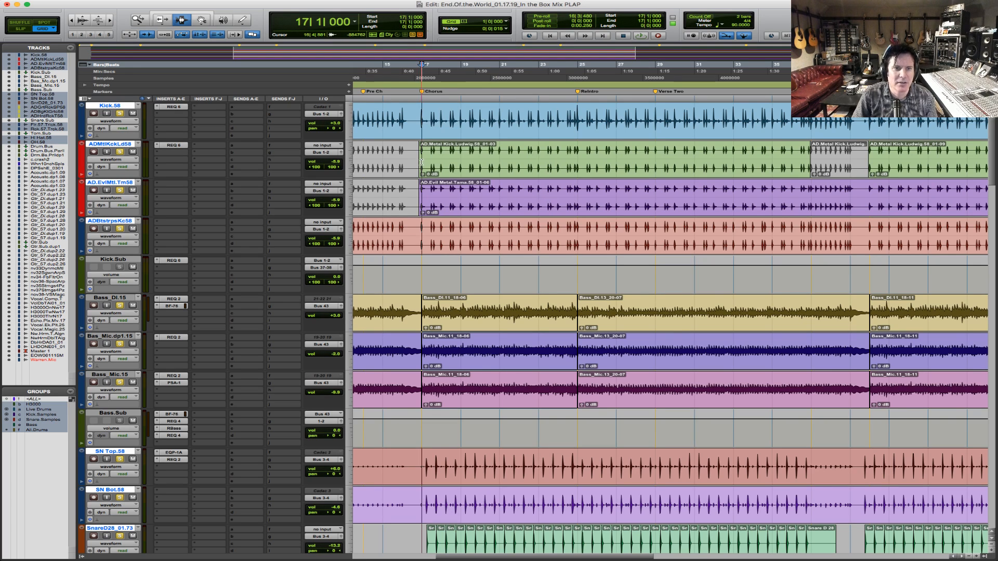
pyautogui.moveTo(419, 161); pyautogui.dragTo(580, 178)
pyautogui.click(579, 178)
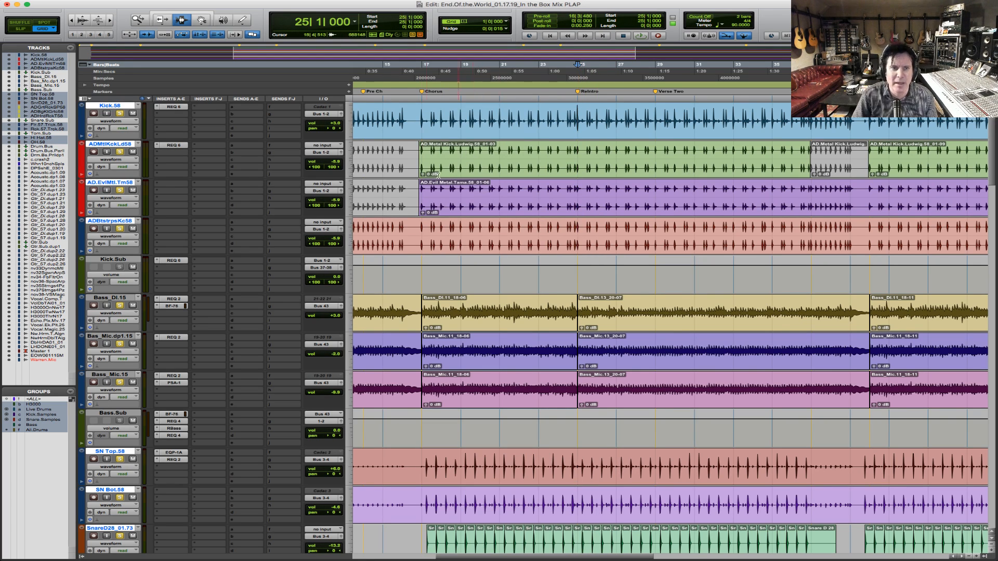
# - Play the soloed rhythm tracks from the chorus start at bar 17, check the bass and snare tracks, and stop playback
pyautogui.click(421, 159)
pyautogui.press('space')
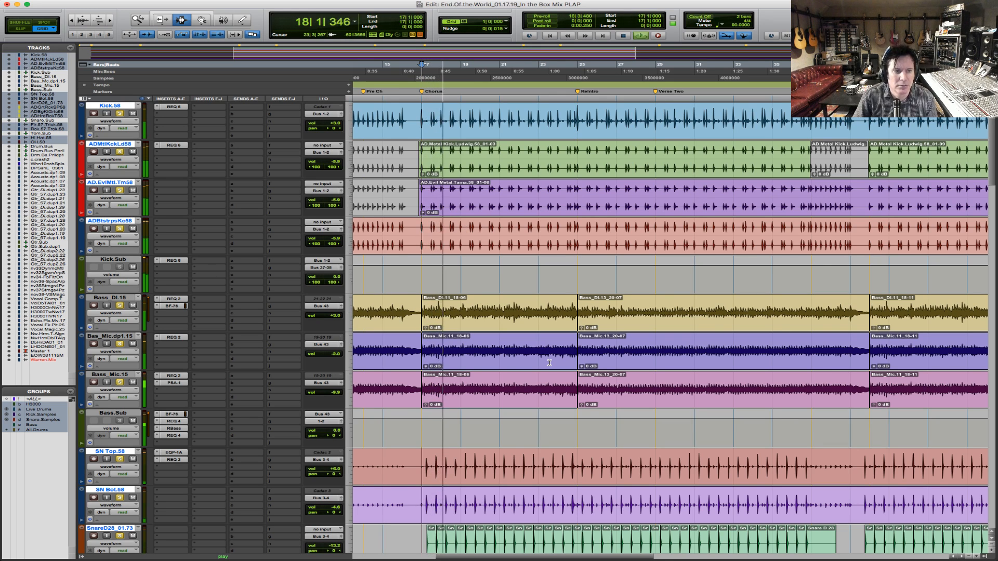
pyautogui.scroll(-3, 549, 362)
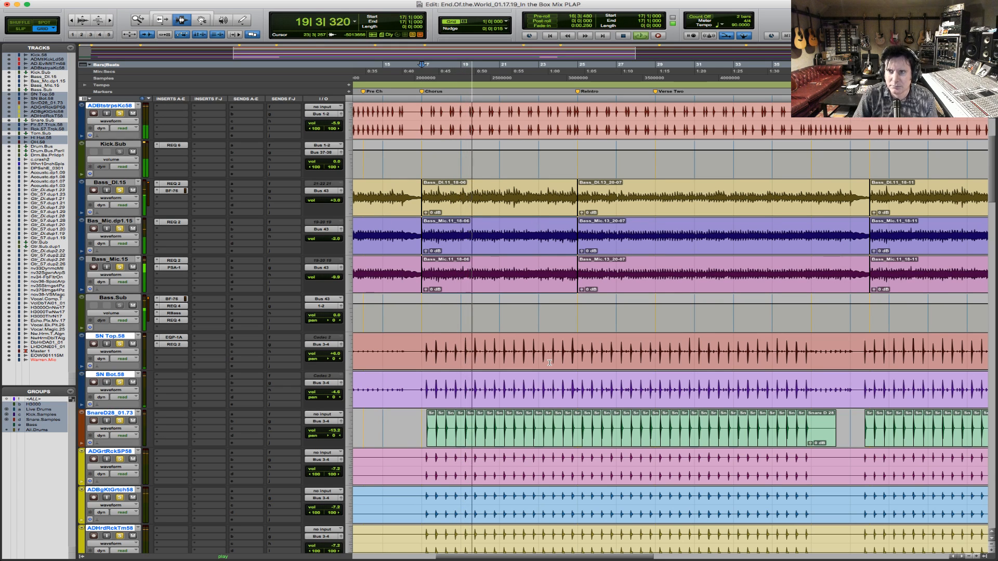
pyautogui.scroll(-3, 549, 362)
pyautogui.press('space')
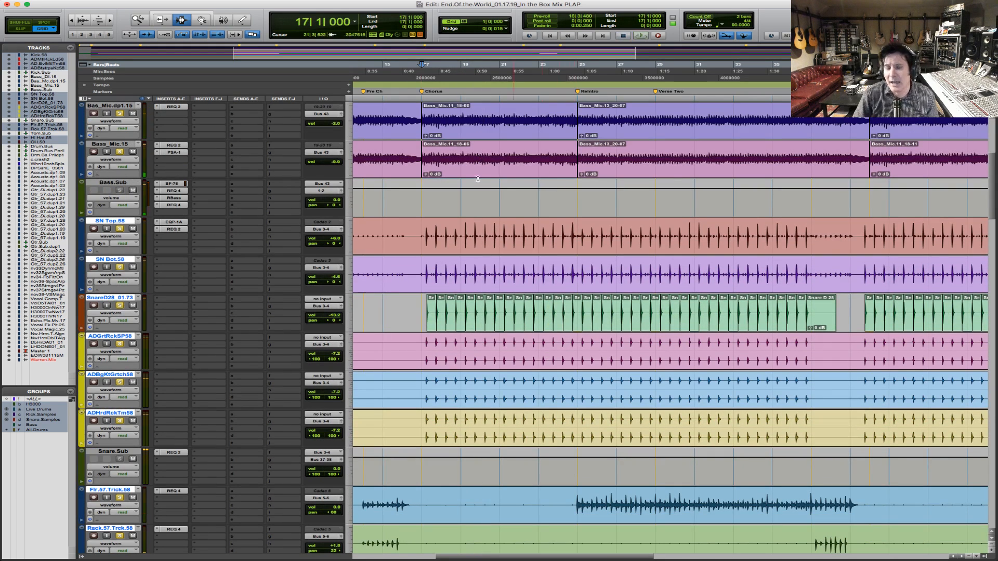
# - Select the chorus clips on Acoustic.dp1.09 and Acoustic.dp1.08 and solo both tracks
pyautogui.click(429, 162)
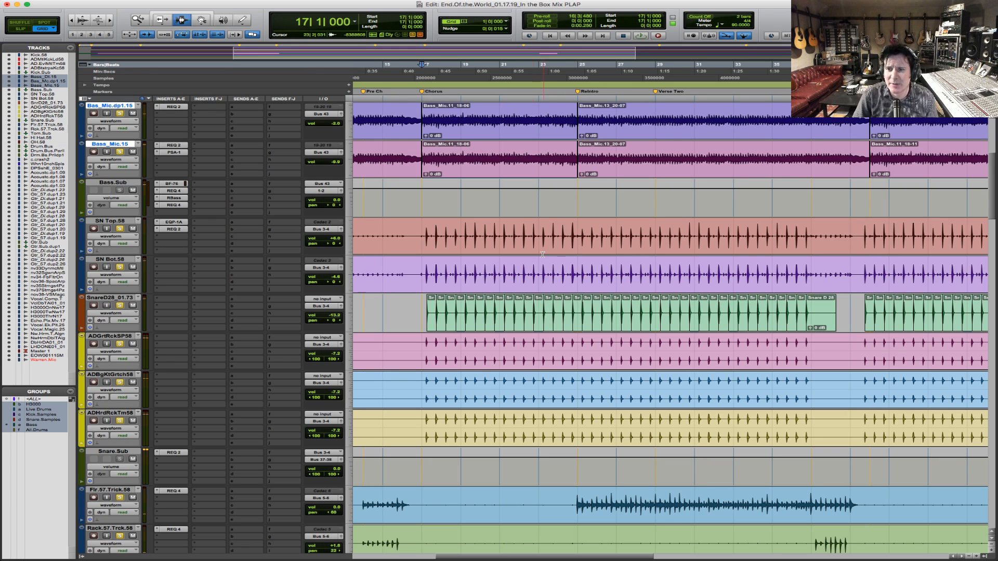
pyautogui.scroll(-1, 540, 254)
pyautogui.scroll(-4, 540, 254)
pyautogui.click(429, 182)
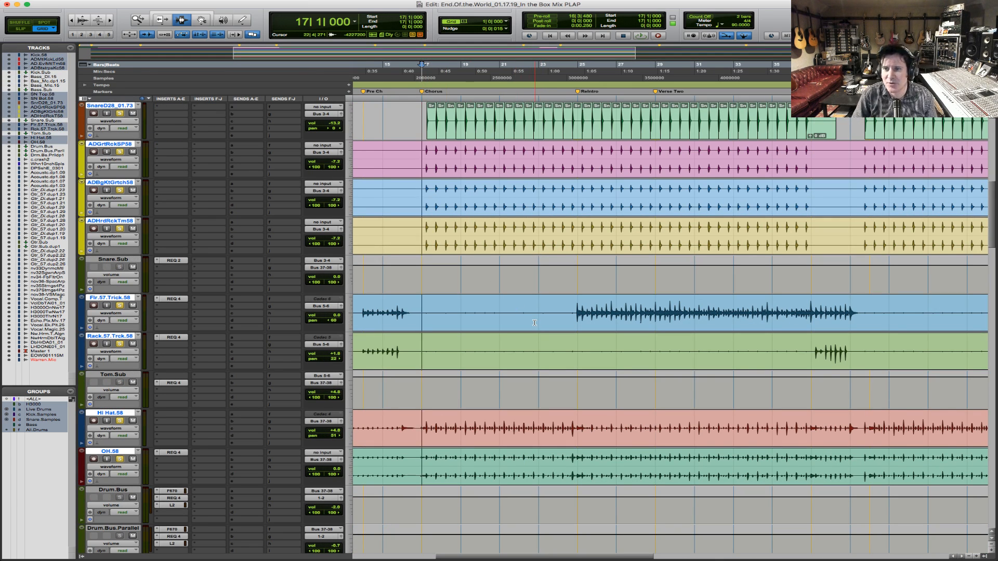
pyautogui.scroll(-5, 534, 323)
pyautogui.scroll(-5, 535, 322)
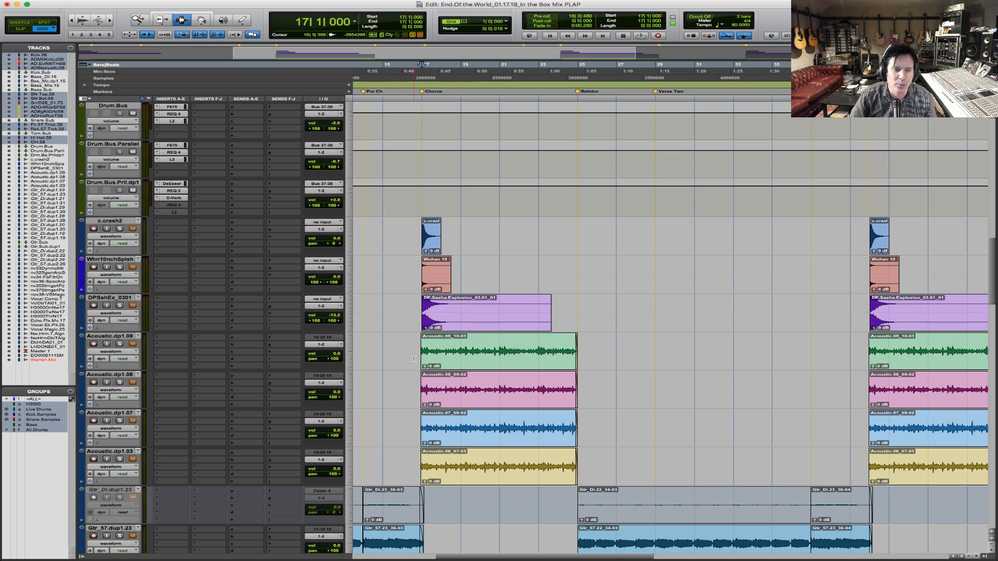
pyautogui.moveTo(414, 358); pyautogui.dragTo(576, 391)
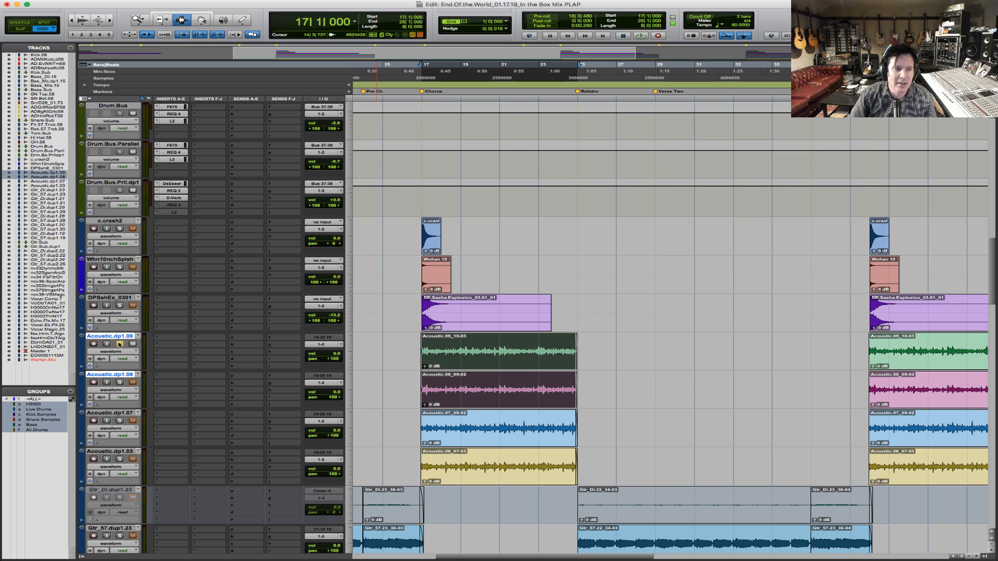
pyautogui.click(120, 383)
# - Zoom in on the chorus, play the two soloed acoustic guitars from bar 17 and stop playback
pyautogui.press('F5')
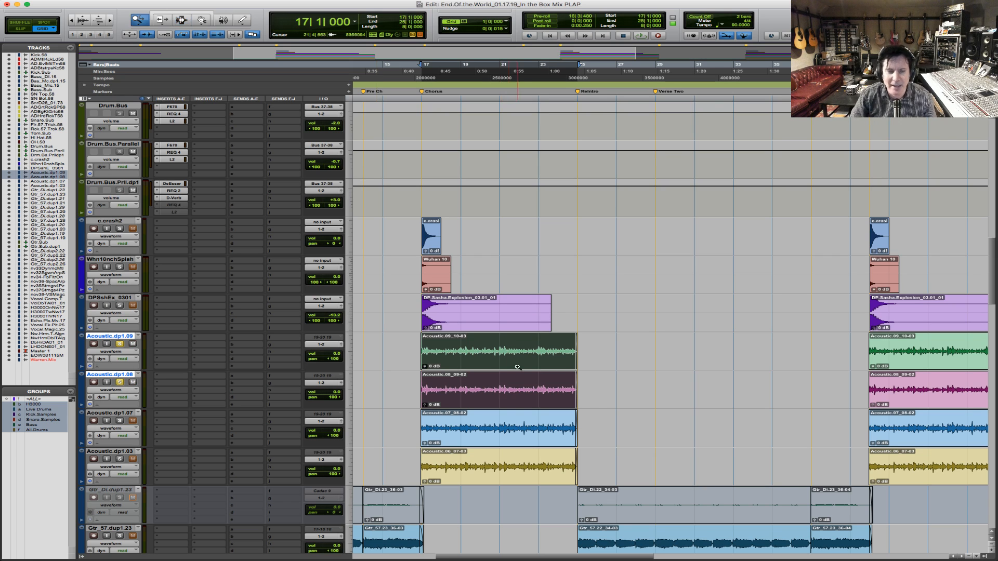
pyautogui.click(365, 363)
pyautogui.press('space')
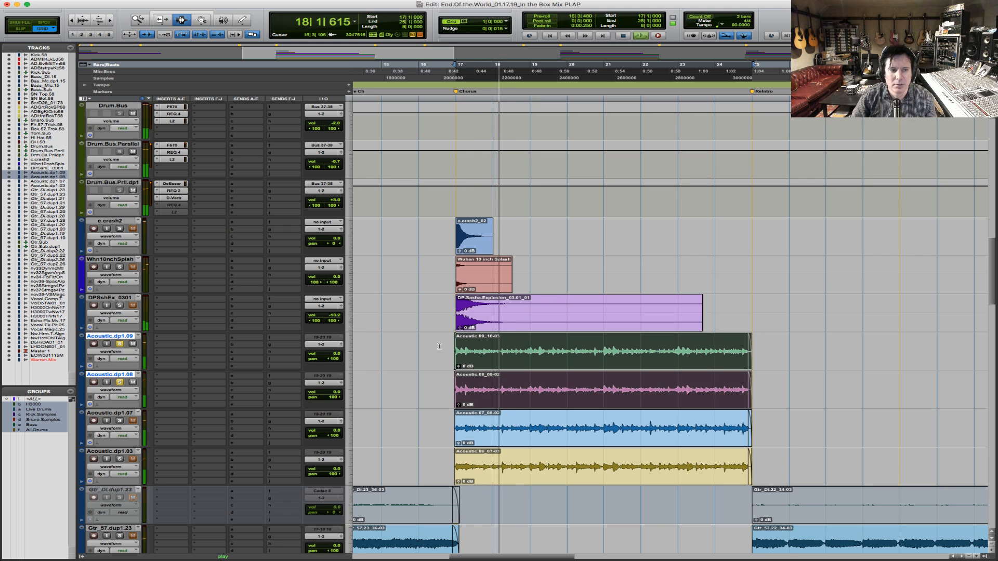
pyautogui.press('space')
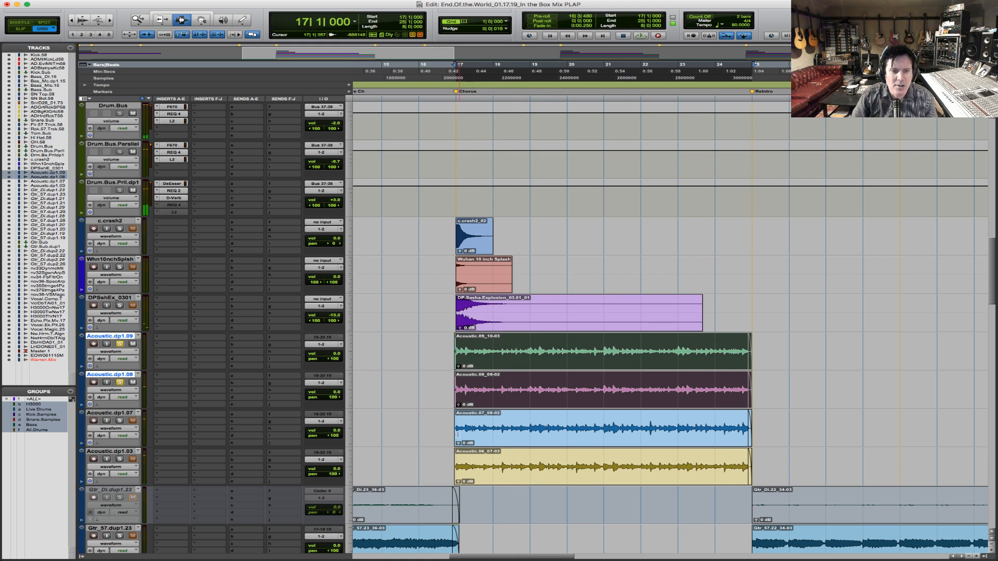
# - Add Acoustic.dp1.07 and Acoustic.dp1.03 to the chorus selection, soloing both, and enable pre-roll
pyautogui.moveTo(458, 434); pyautogui.dragTo(749, 437)
pyautogui.hotkey('shift', 'p')
pyautogui.hotkey('shift', 'p')
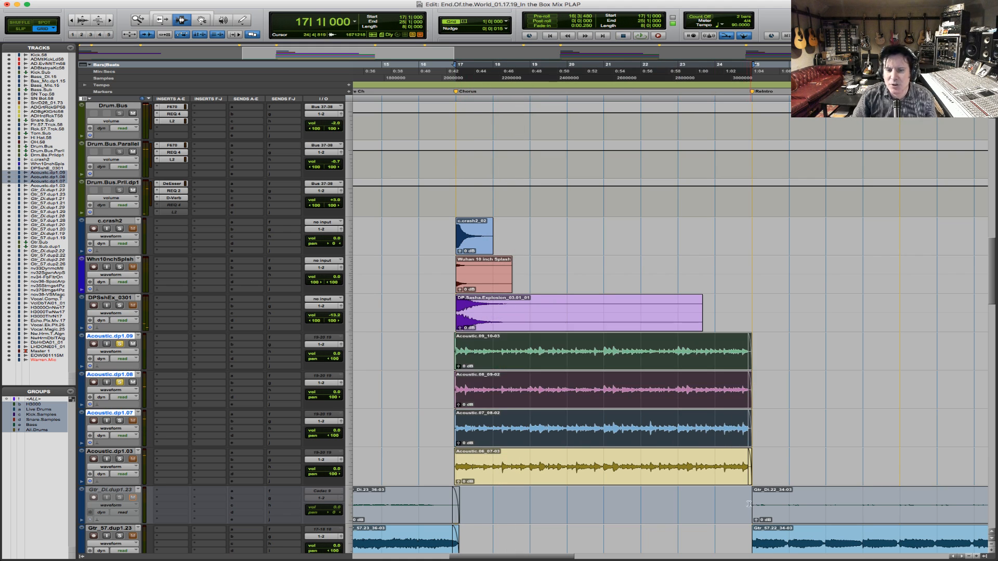
pyautogui.keyDown('shift'); pyautogui.click(746, 471); pyautogui.keyUp('shift')
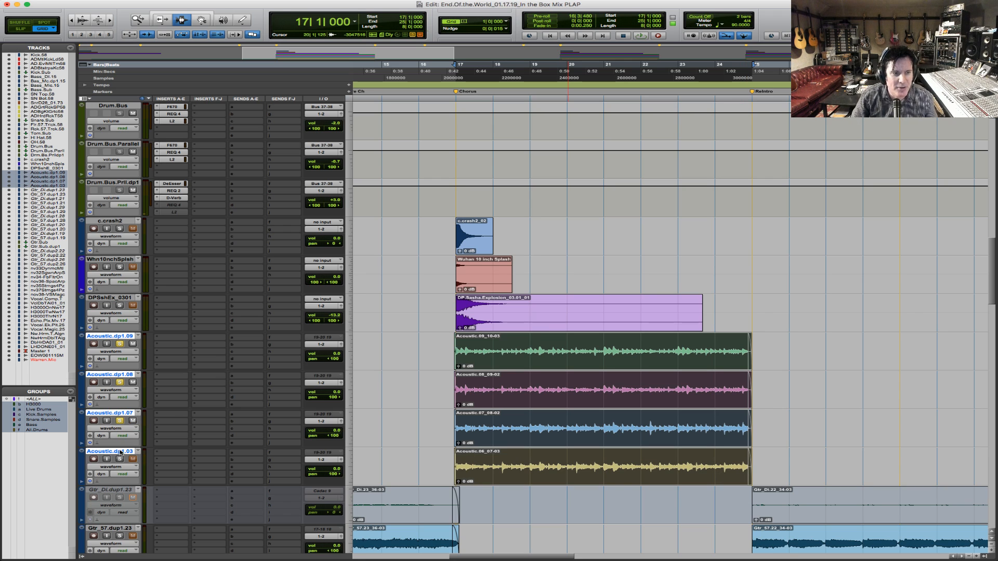
pyautogui.press('super+k')
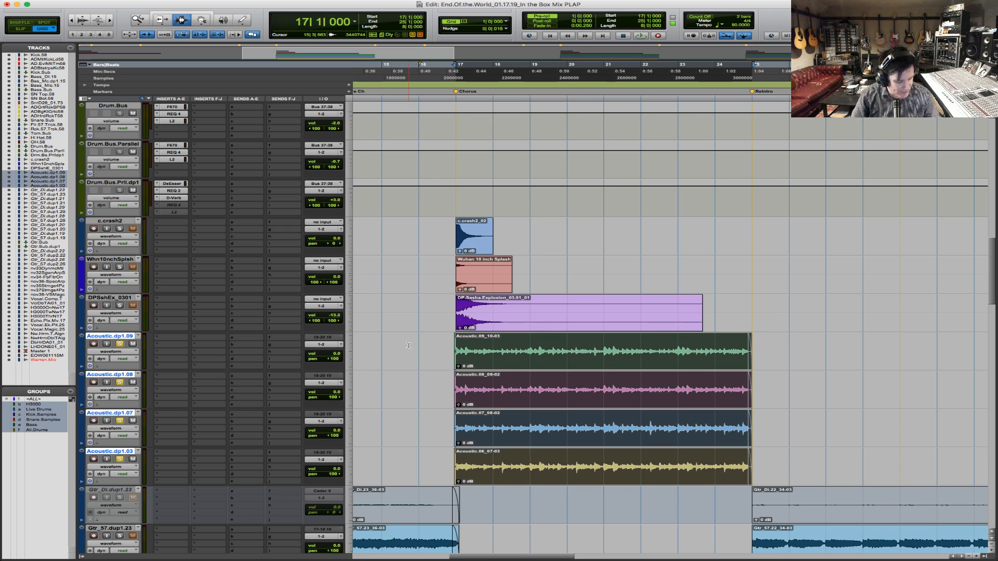
# - Select all four acoustic guitar tracks at bar 16 and route their outputs to Bus 9-10 (Stereo)
pyautogui.click(411, 348)
pyautogui.hotkey('shift', ';')
pyautogui.hotkey('shift', ';')
pyautogui.hotkey('shift', ';')
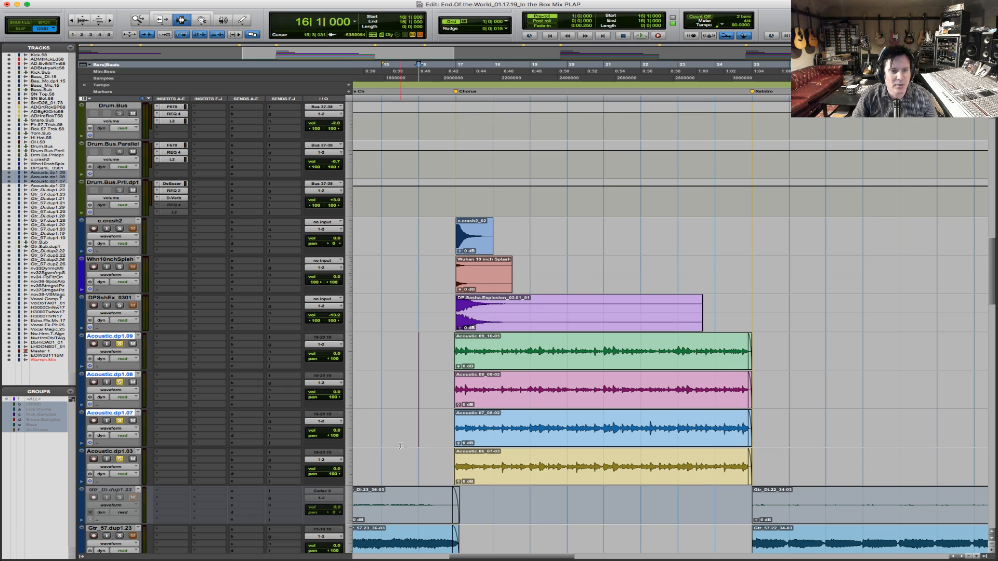
pyautogui.click(332, 345)
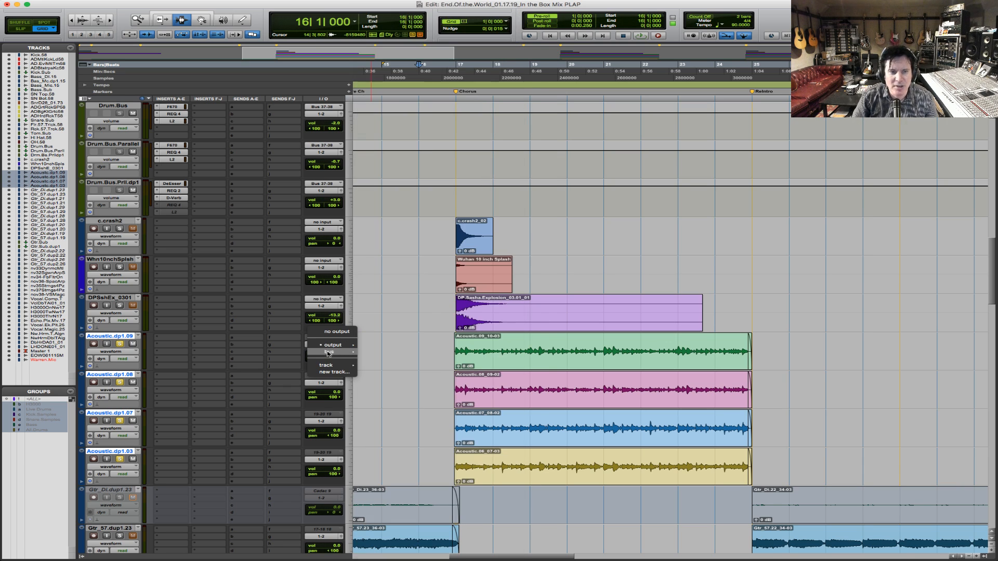
pyautogui.moveTo(330, 353)
pyautogui.moveTo(438, 353)
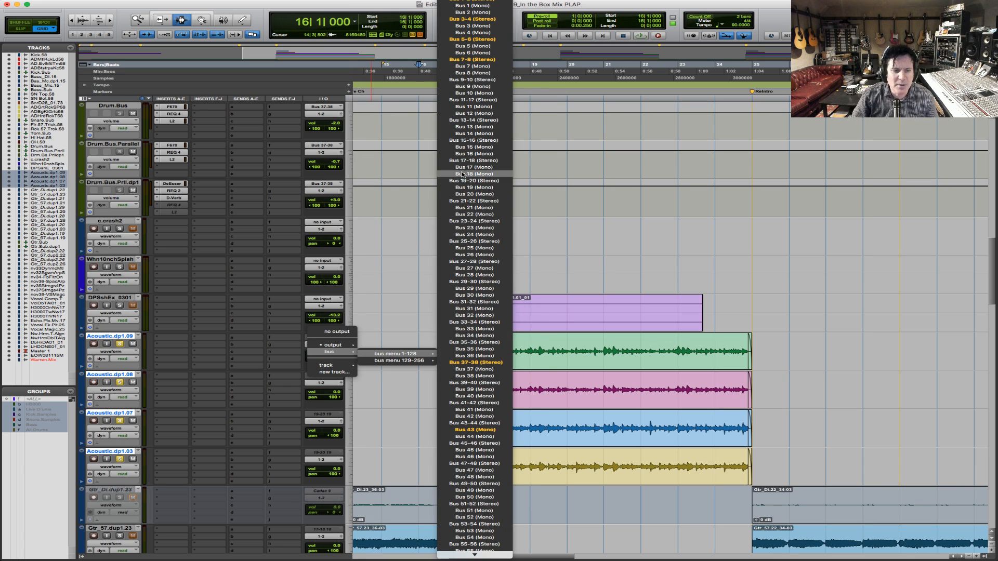
pyautogui.keyDown('alt'); pyautogui.keyDown('shift'); pyautogui.click(483, 79); pyautogui.keyUp('shift'); pyautogui.keyUp('alt')
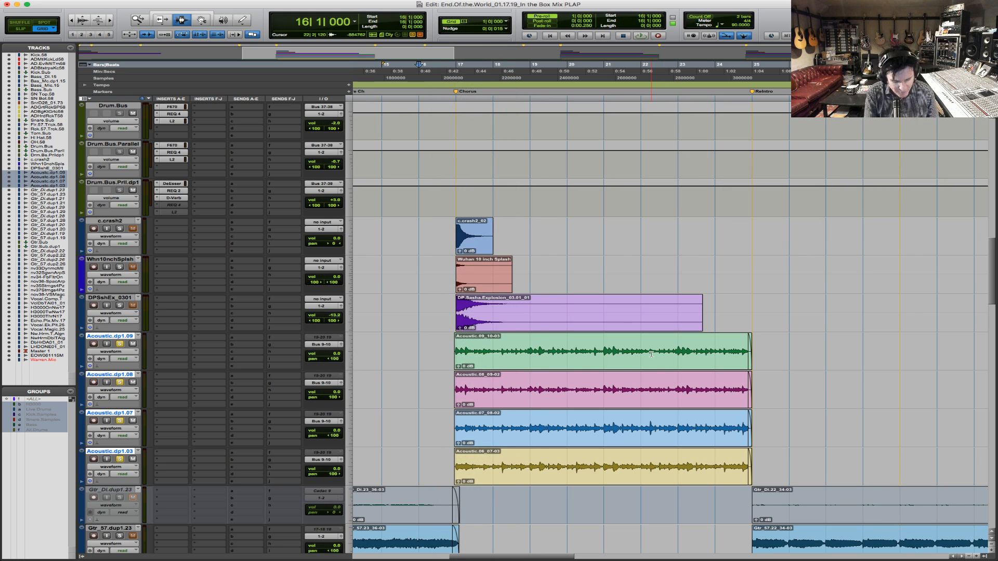
# - Create one new stereo Aux Input track below the acoustic guitars
pyautogui.press('super+shift+n')
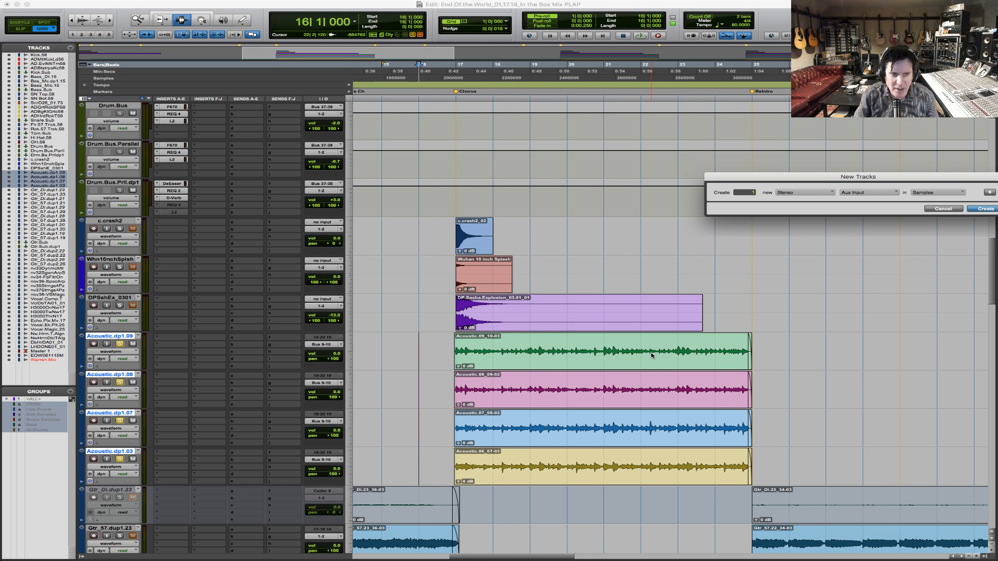
pyautogui.press('Return')
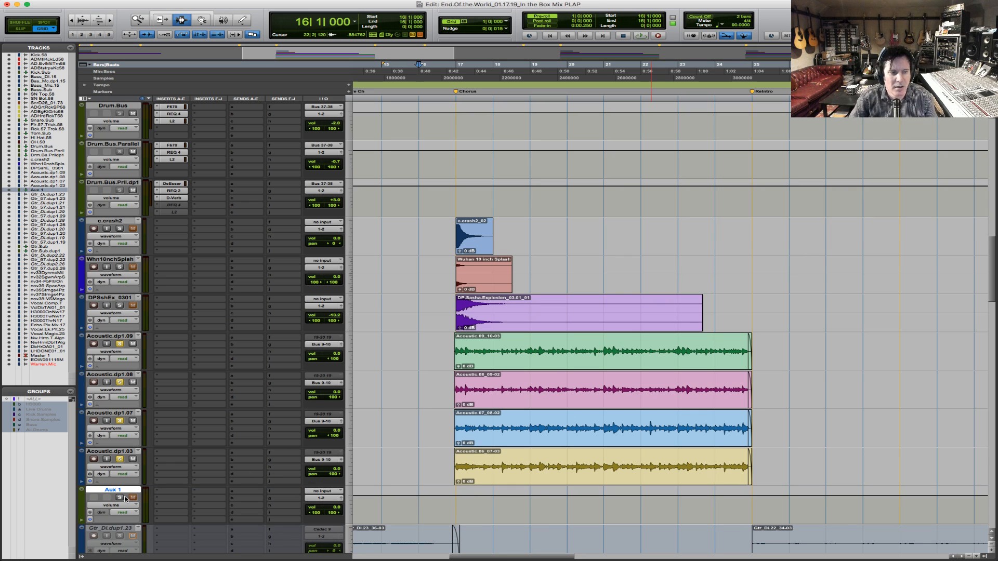
pyautogui.click(327, 494)
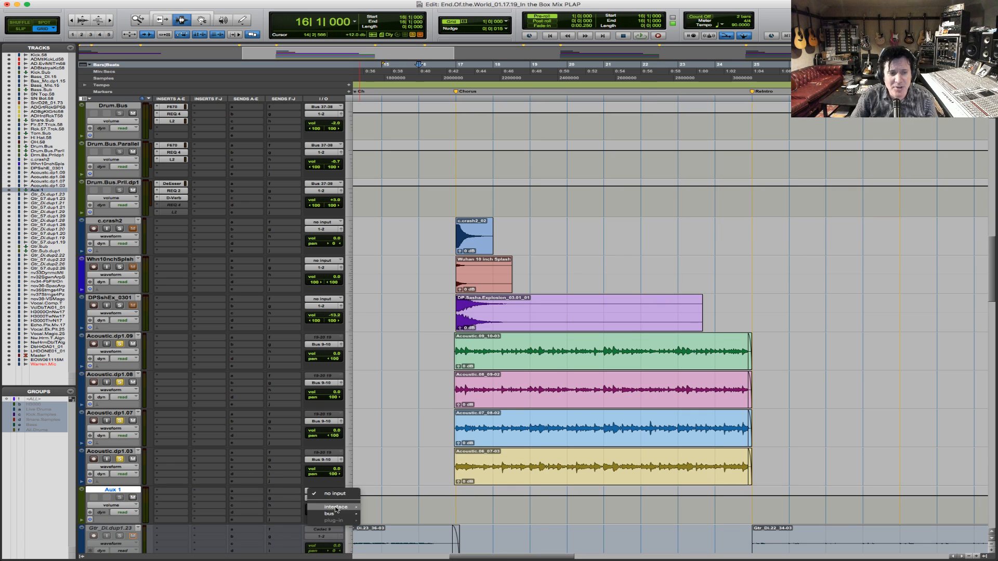
pyautogui.moveTo(333, 514)
pyautogui.moveTo(397, 516)
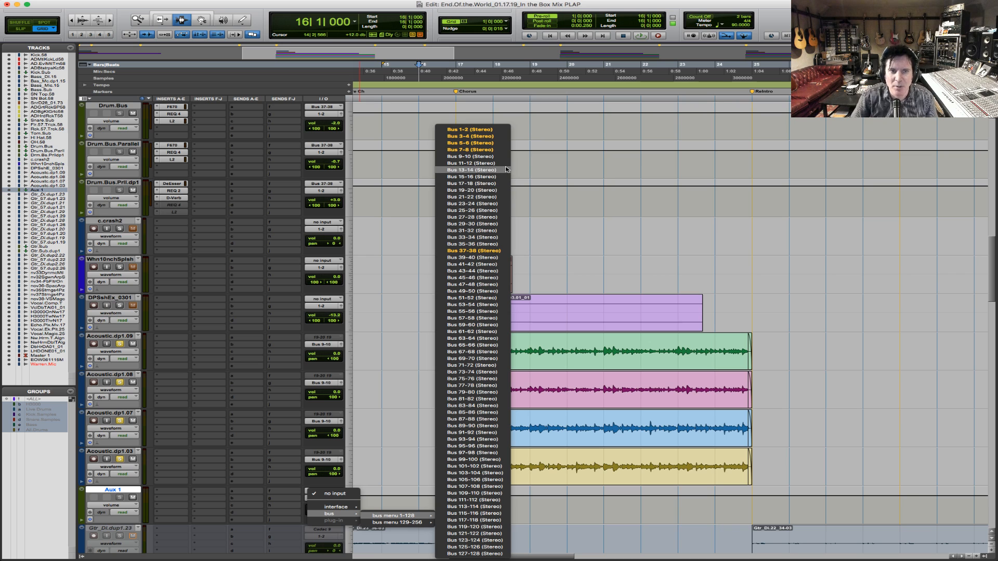
pyautogui.press('Escape')
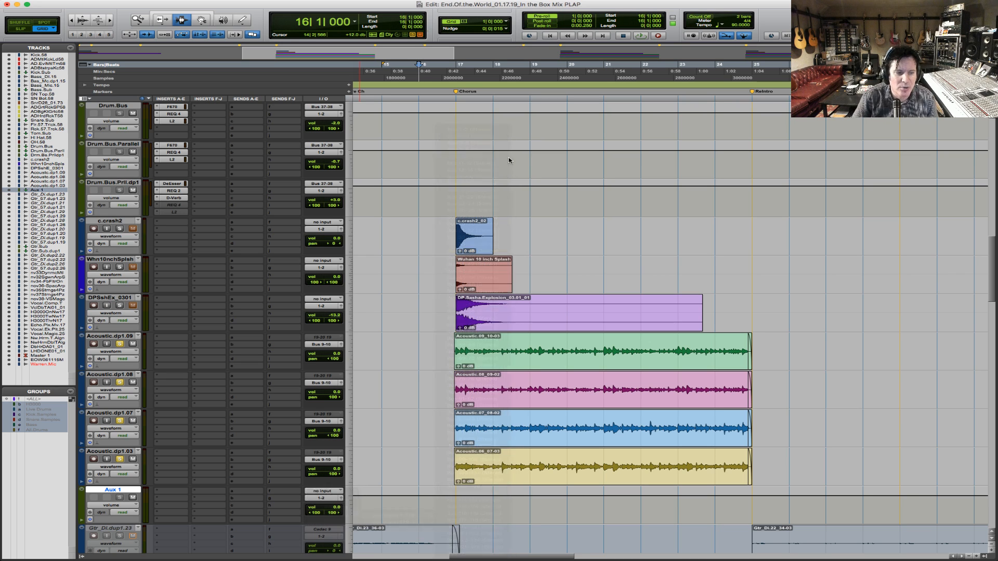
# - Rename the new aux track as Acoustic.Sub
pyautogui.doubleClick(127, 490)
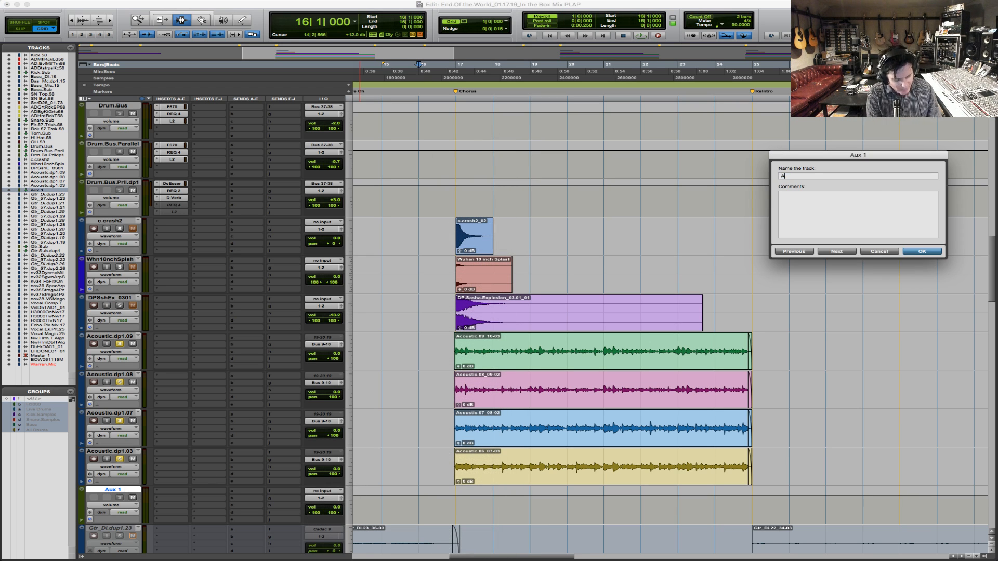
pyautogui.write('Acoustic.Sub')
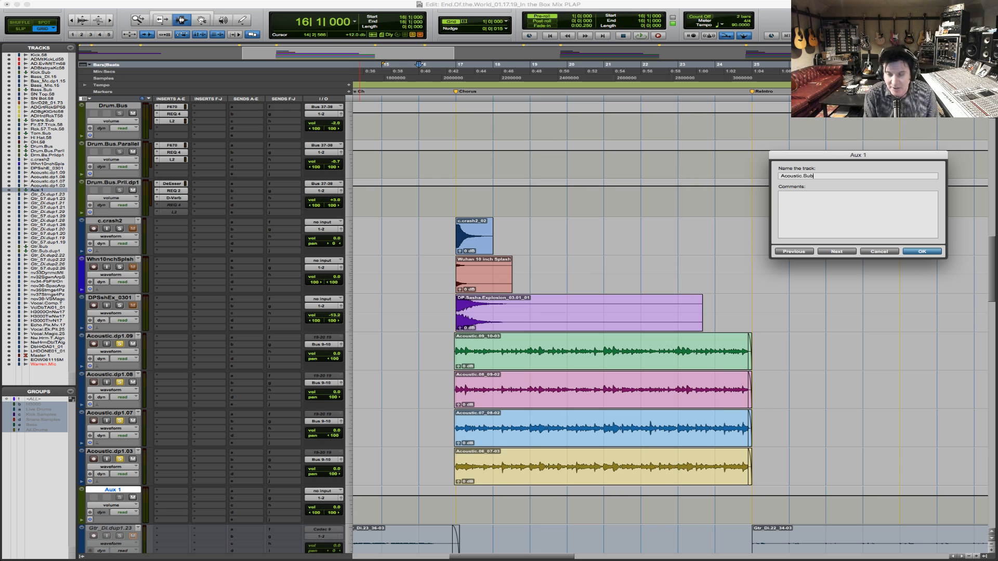
pyautogui.press('Return')
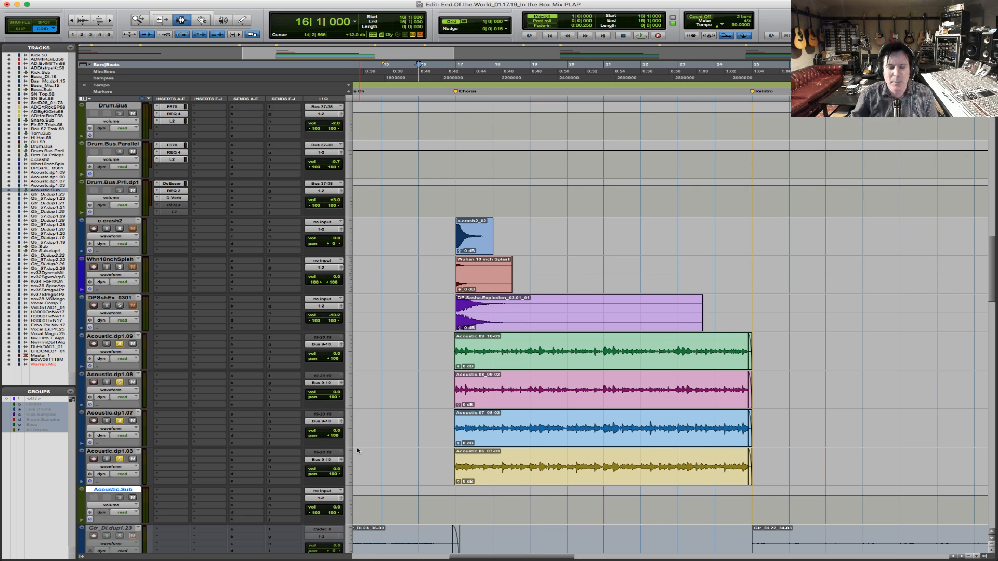
# - Select the chorus clips on the four acoustic guitar tracks and shorten the selection to run from bar 17 to bar 24
pyautogui.moveTo(457, 351); pyautogui.dragTo(746, 457)
pyautogui.press('F5')
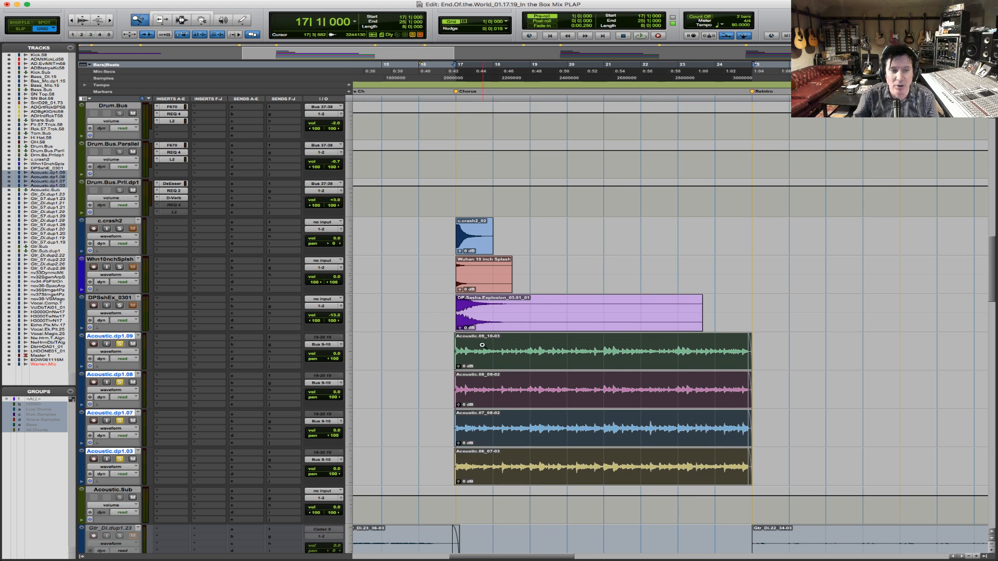
pyautogui.moveTo(474, 359); pyautogui.dragTo(887, 370)
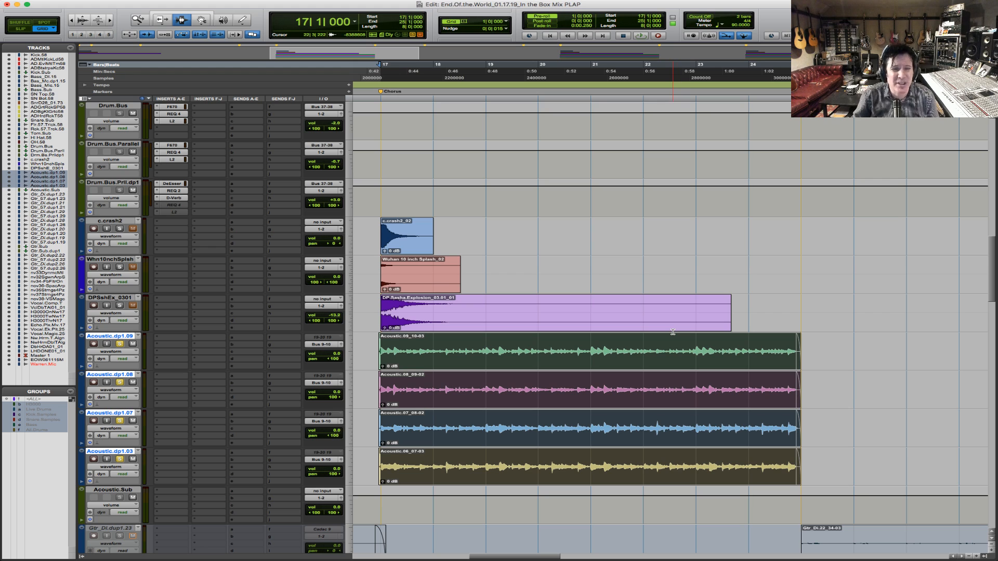
pyautogui.keyDown('shift'); pyautogui.click(757, 360); pyautogui.keyUp('shift')
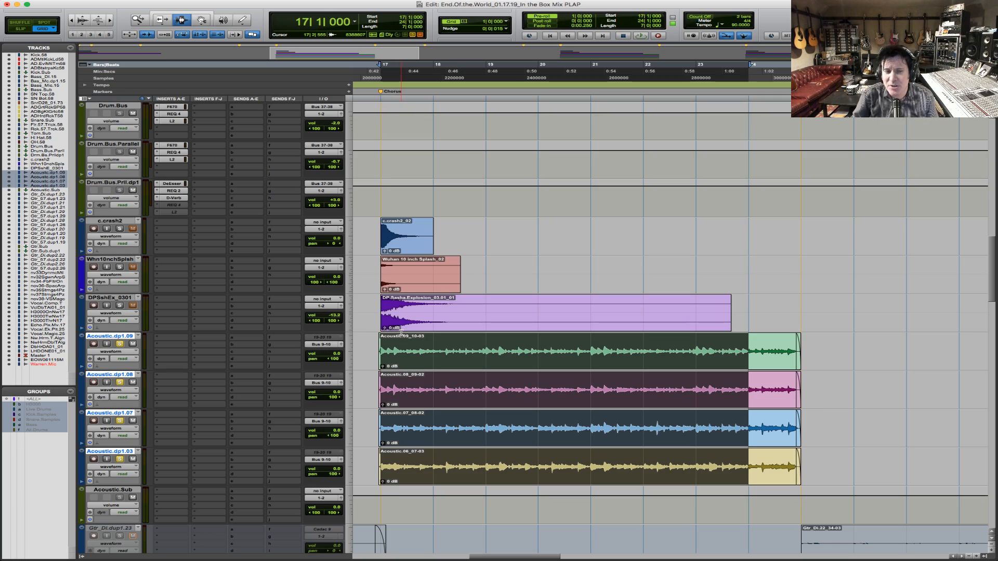
# - Inspect the RVox insert on the voice mic track, and lower the threshold and output ceiling of its L2 limiter
pyautogui.scroll(-20, 364, 437)
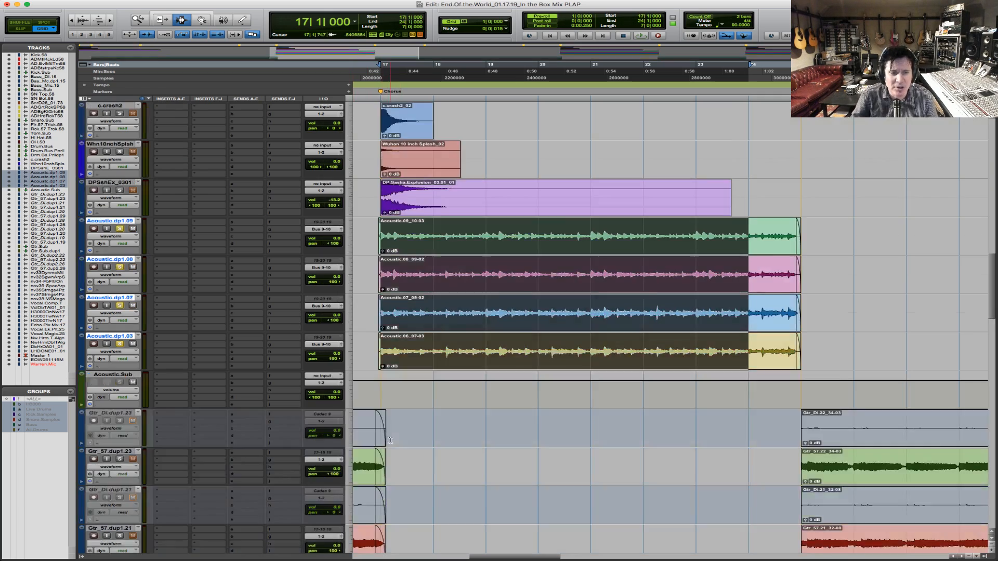
pyautogui.scroll(-15, 397, 440)
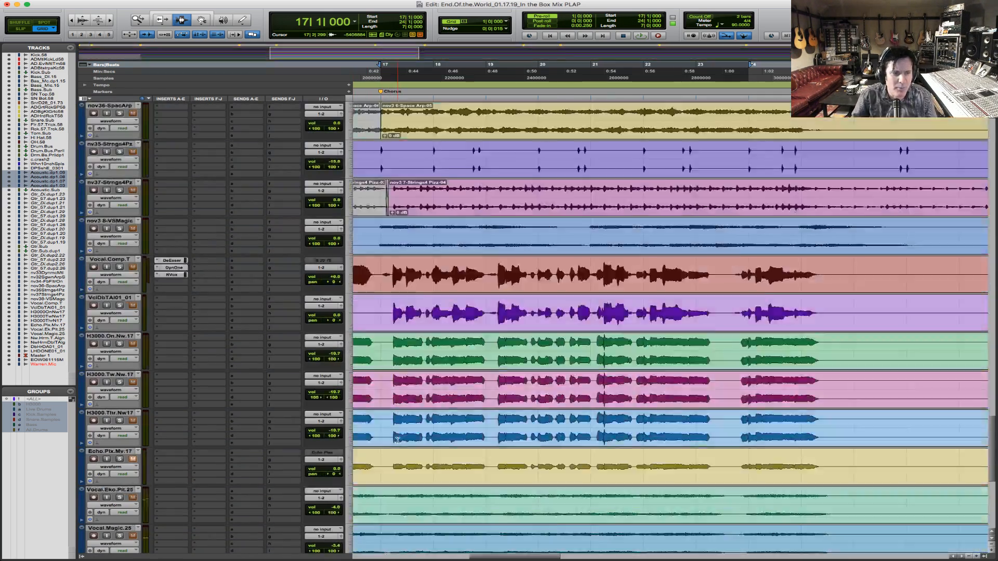
pyautogui.click(176, 481)
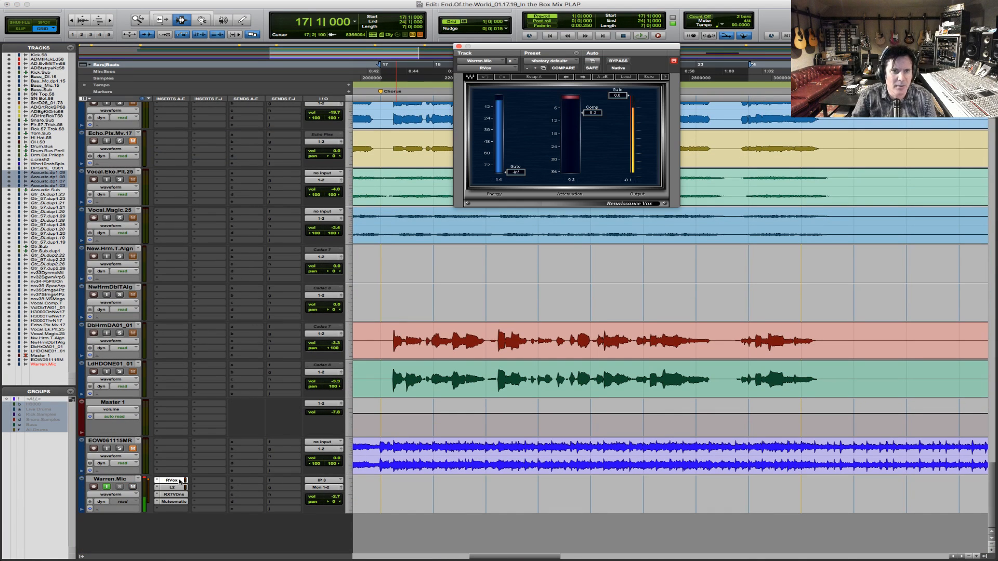
pyautogui.click(171, 486)
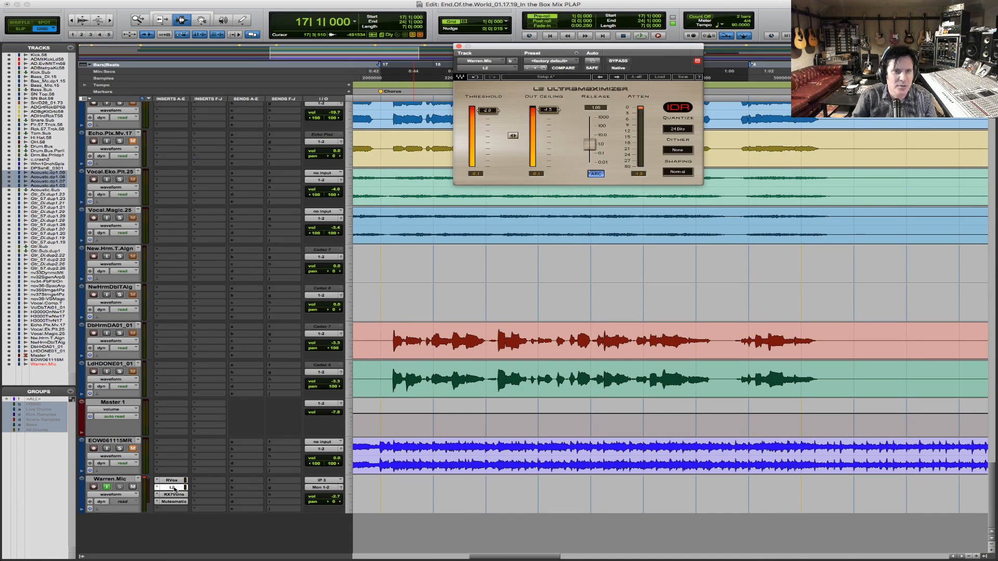
pyautogui.moveTo(544, 116); pyautogui.dragTo(544, 120)
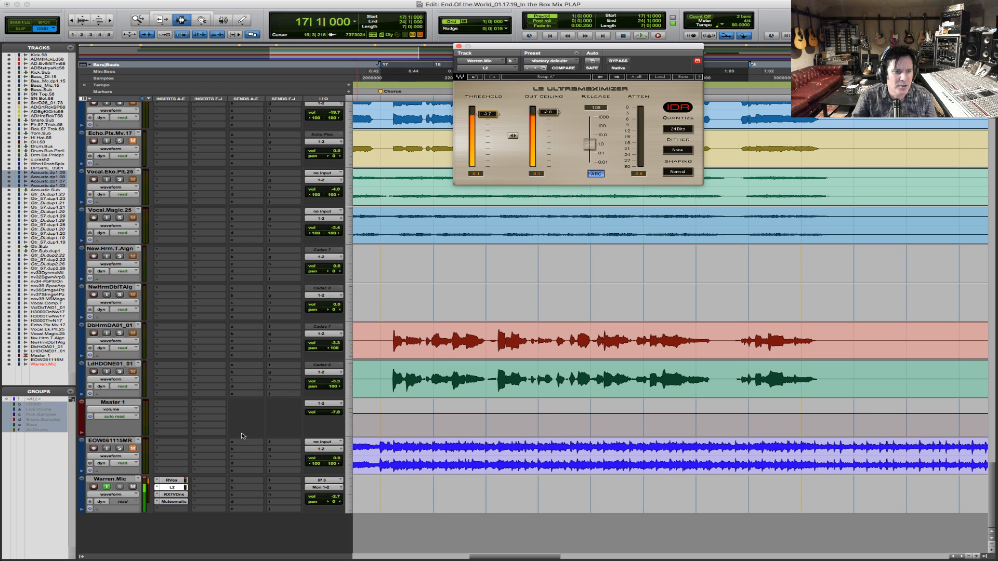
# - Lower the output level of the RX Voice De-noise insert on the voice mic track
pyautogui.click(176, 495)
pyautogui.click(175, 494)
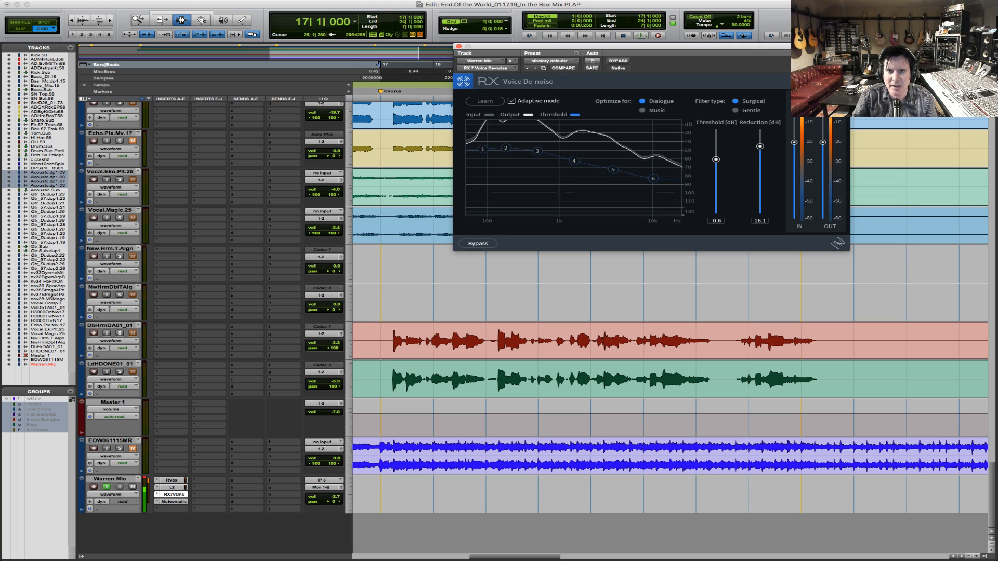
pyautogui.moveTo(823, 142); pyautogui.dragTo(824, 156)
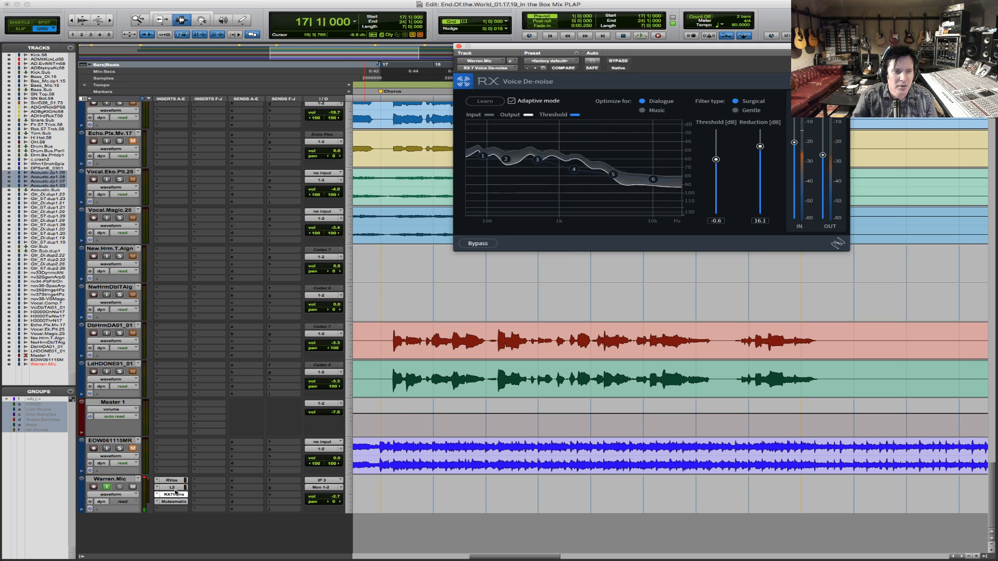
pyautogui.click(146, 478)
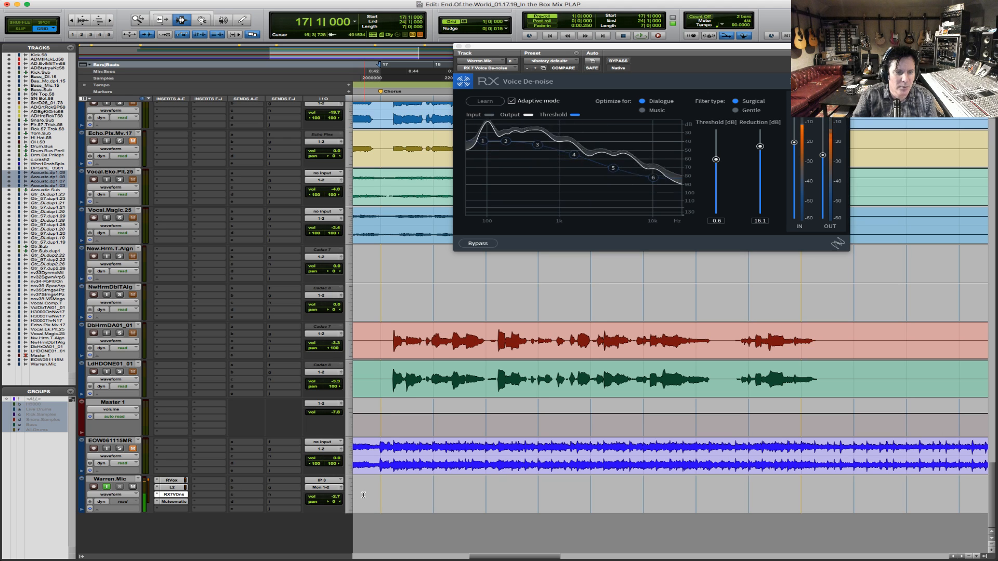
# - Increase the RVox compression on the voice mic track, adjust the track's volume and close the plug-in window
pyautogui.click(171, 480)
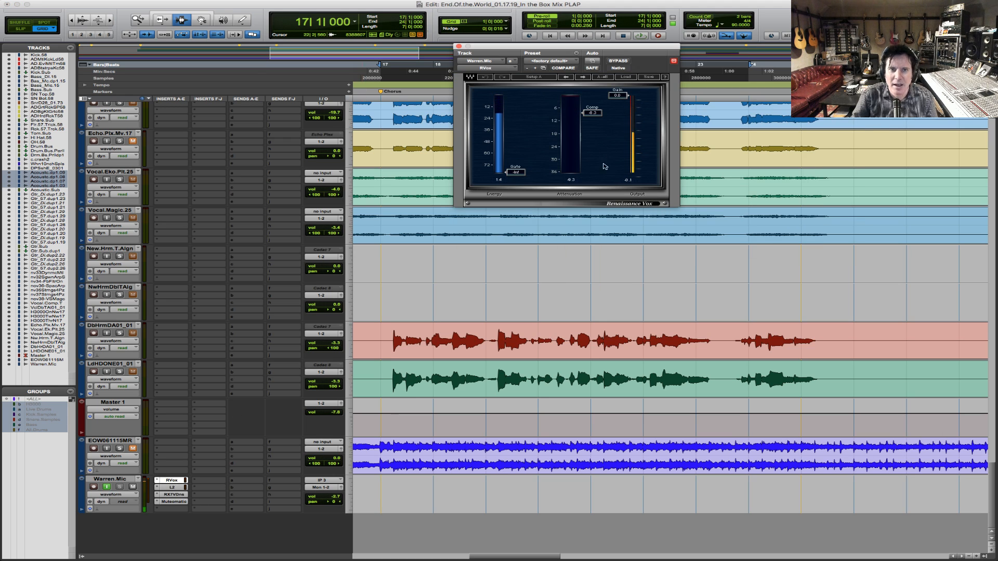
pyautogui.moveTo(592, 112); pyautogui.dragTo(592, 116)
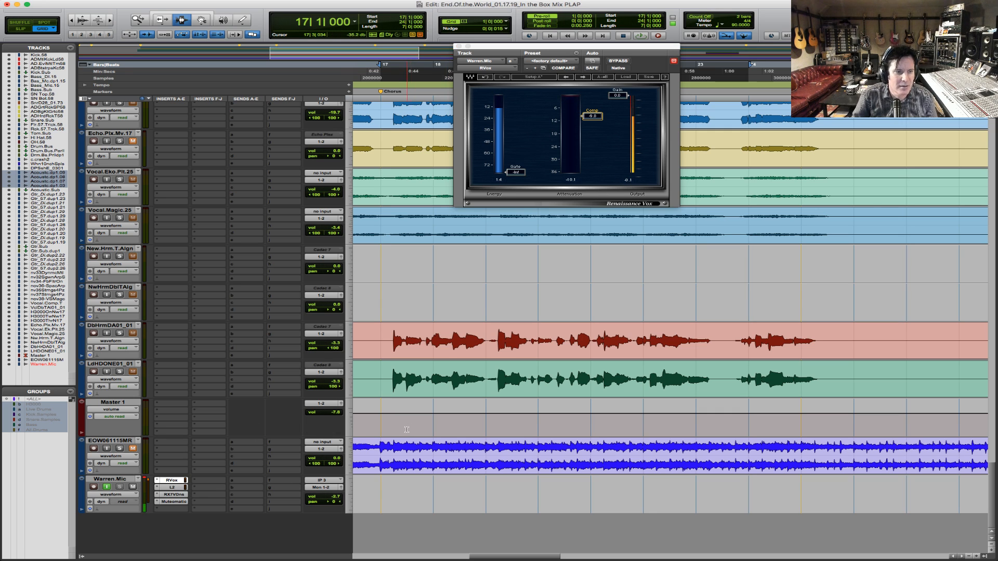
pyautogui.click(336, 499)
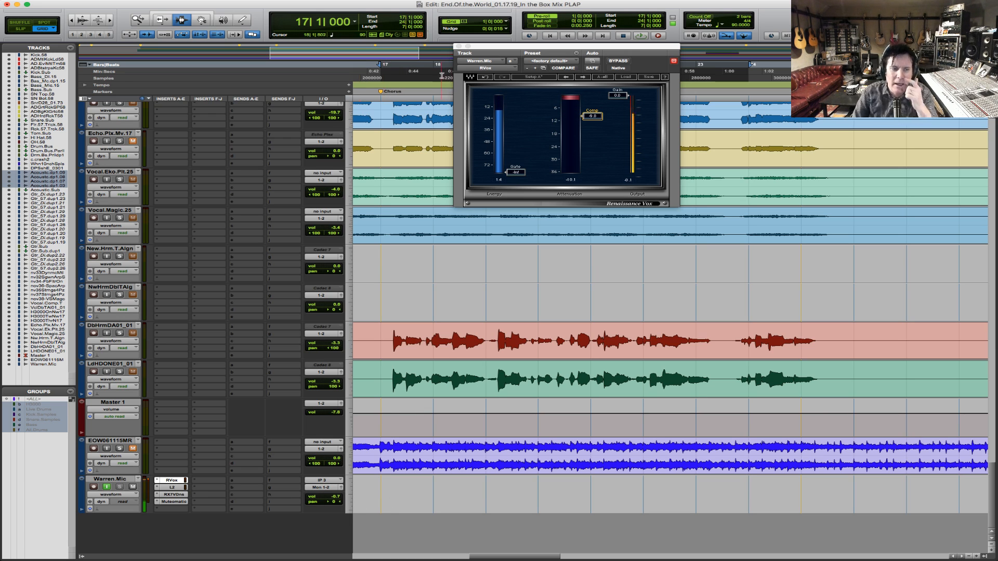
pyautogui.click(459, 47)
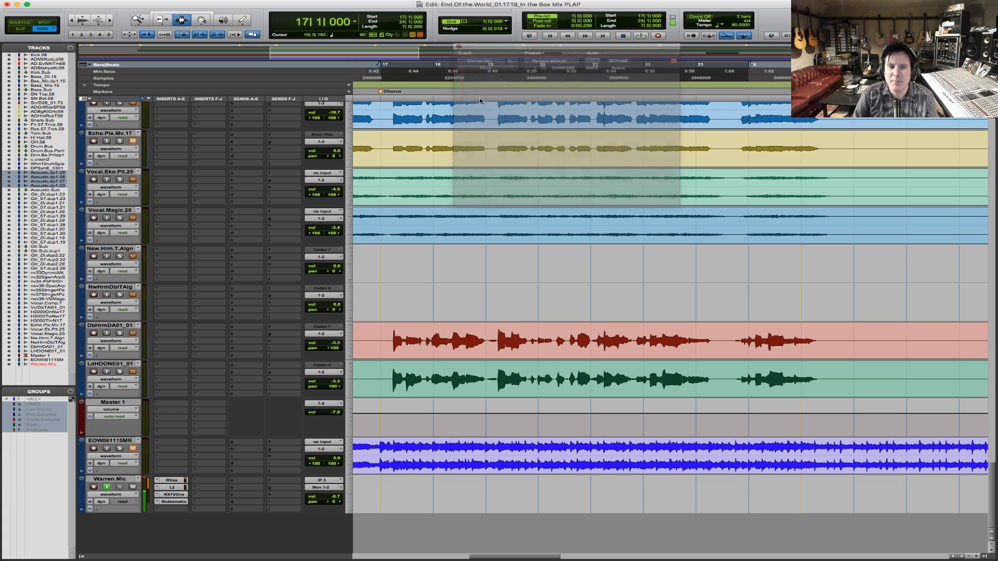
# - Place the edit cursor at the start of the chorus, bar 17, on the nv33DynmcMtlc track
pyautogui.click(390, 143)
pyautogui.scroll(10, 423, 187)
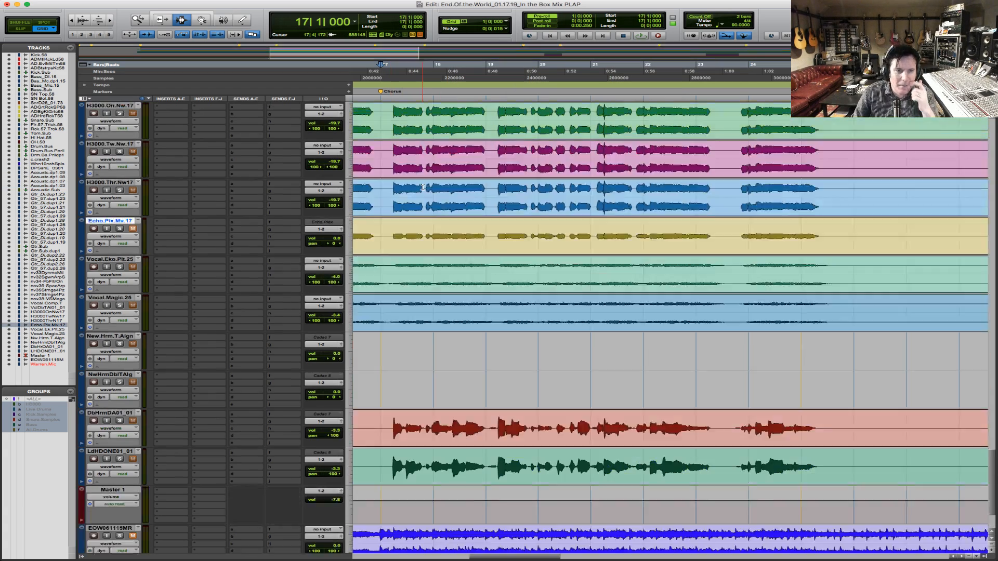
pyautogui.scroll(6, 423, 187)
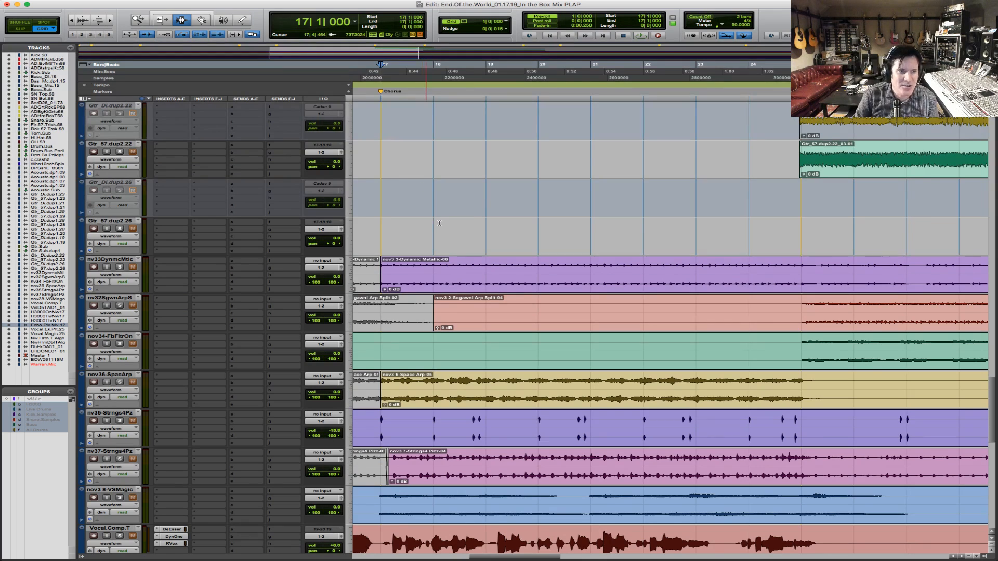
pyautogui.click(439, 280)
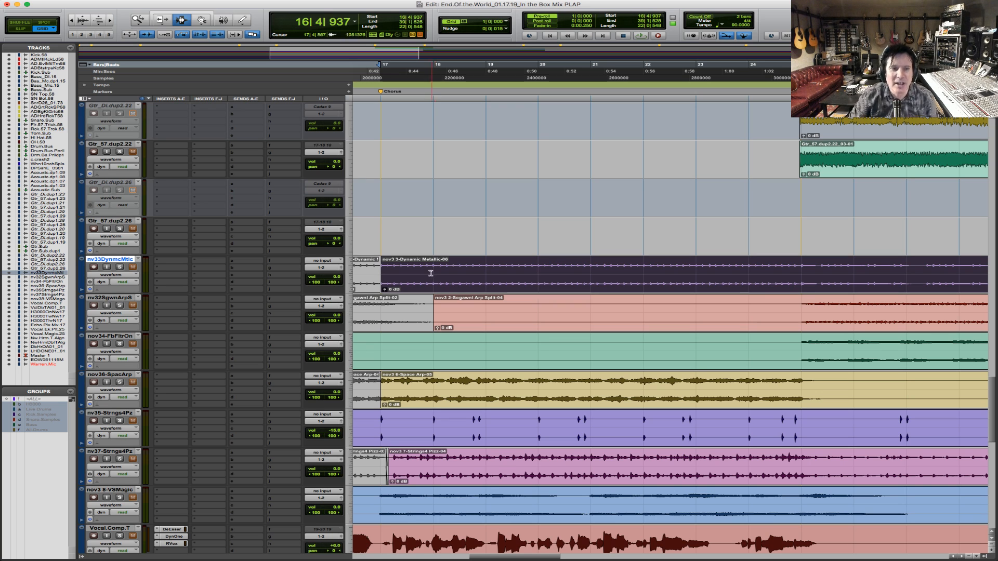
pyautogui.press('r')
pyautogui.press('r')
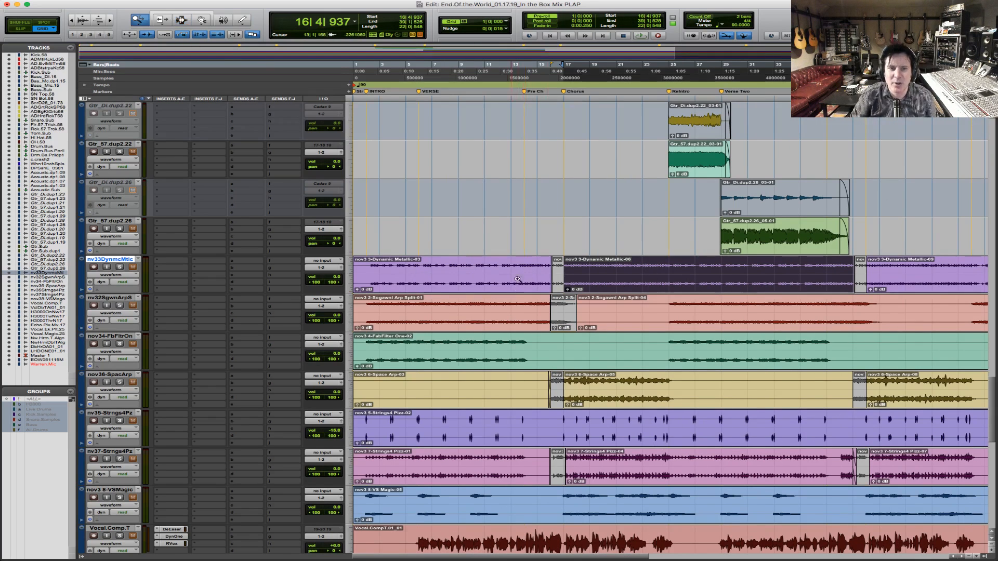
pyautogui.press('t')
pyautogui.click(503, 274)
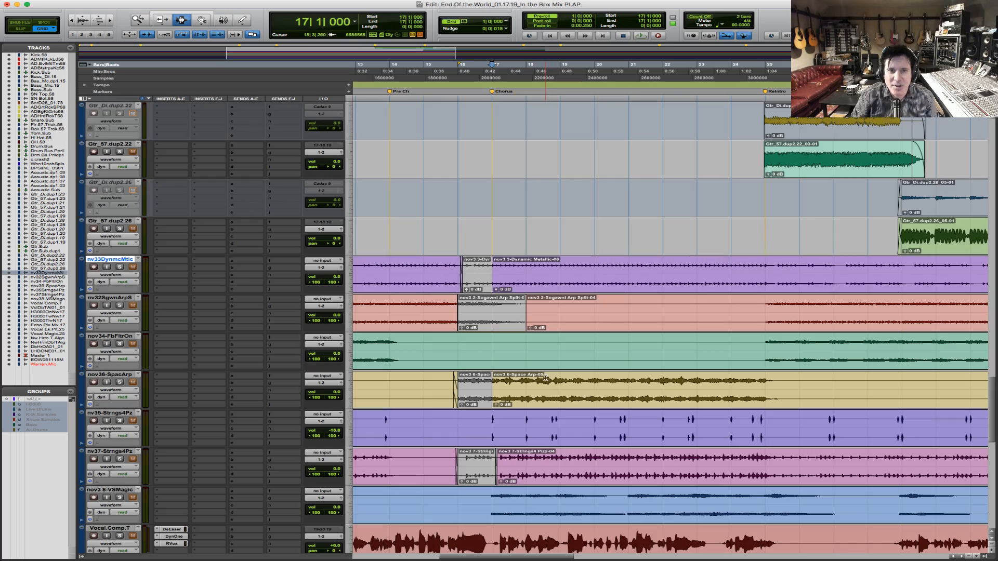
# - Look through the drum, acoustic guitar, electric guitar and synth tracks around the first chorus
pyautogui.scroll(10, 543, 372)
pyautogui.scroll(15, 545, 378)
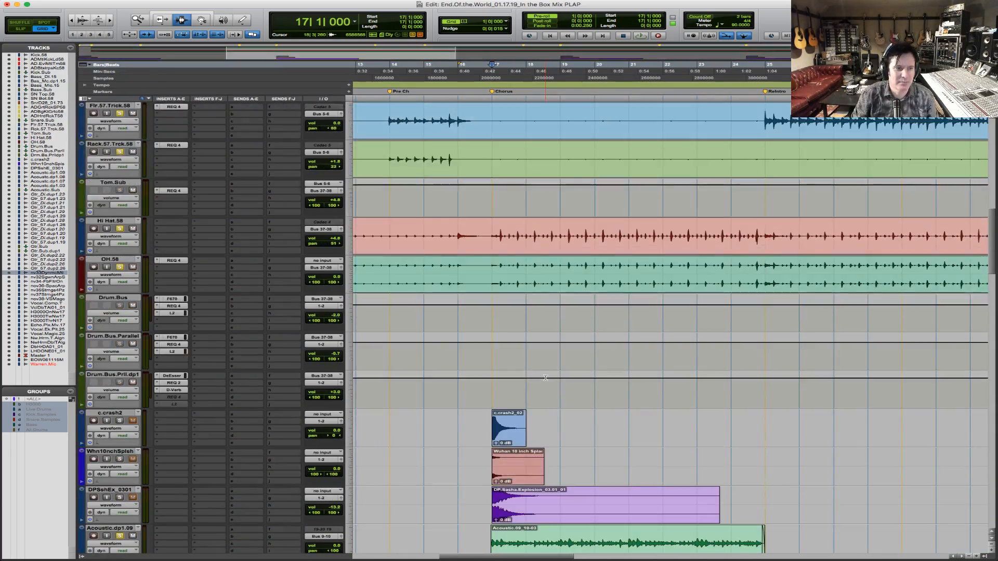
pyautogui.scroll(-7, 545, 377)
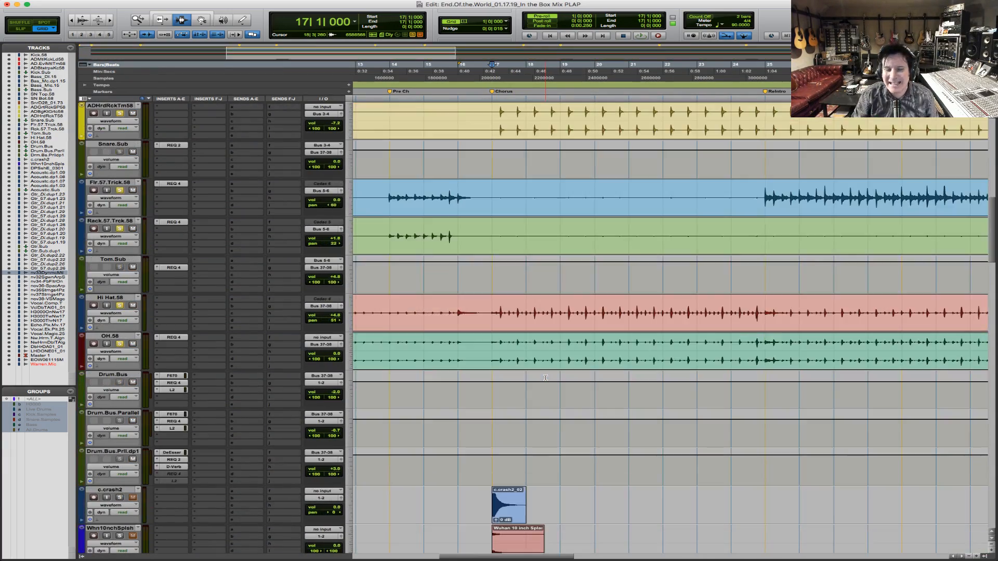
pyautogui.scroll(-10, 546, 378)
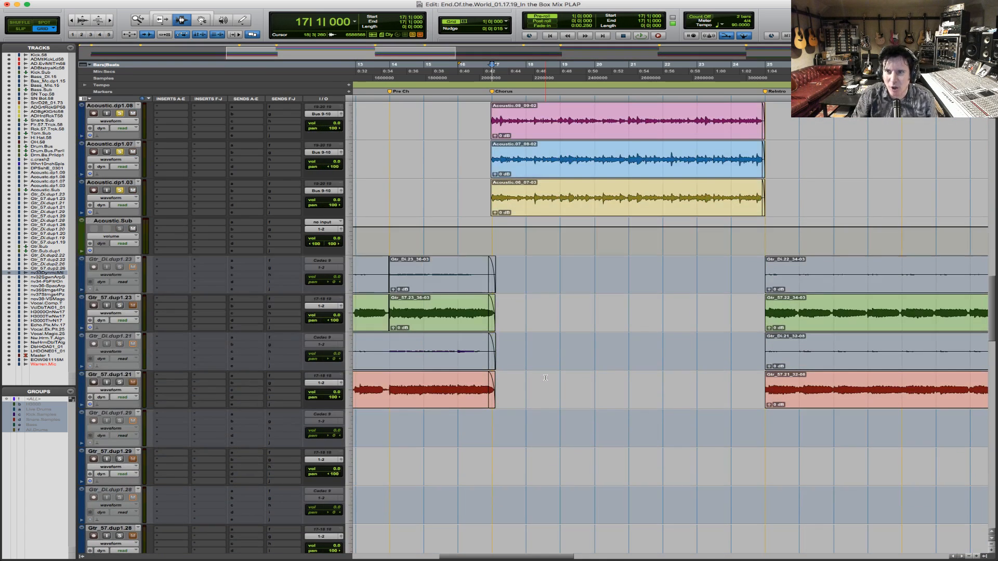
pyautogui.scroll(-4, 545, 377)
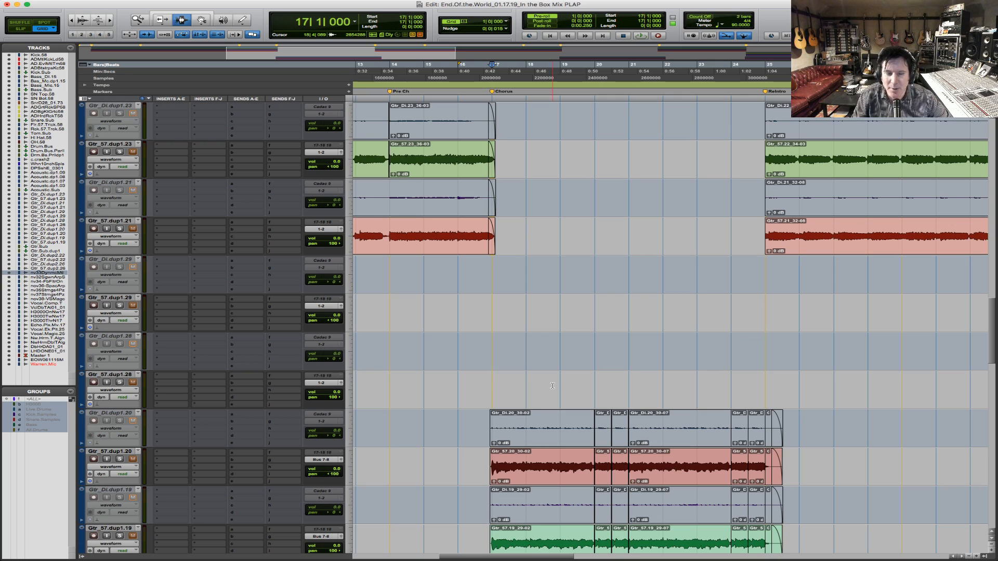
pyautogui.scroll(-20, 566, 394)
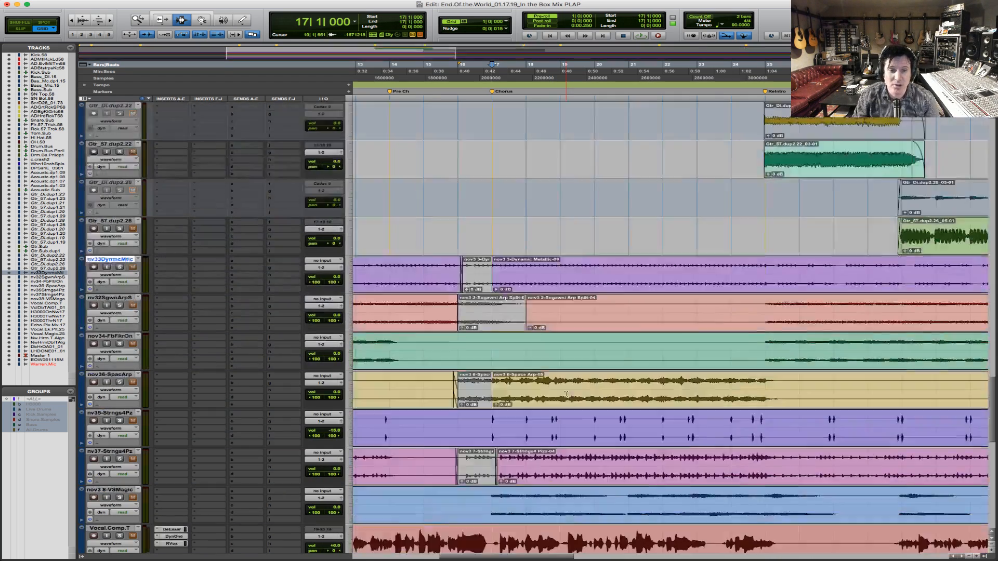
pyautogui.scroll(20, 566, 394)
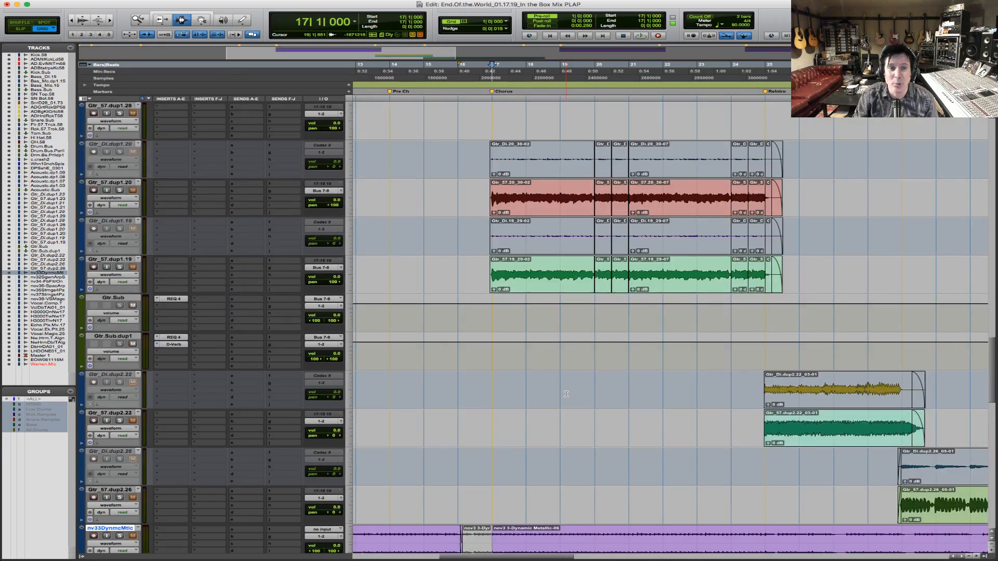
pyautogui.scroll(8, 566, 393)
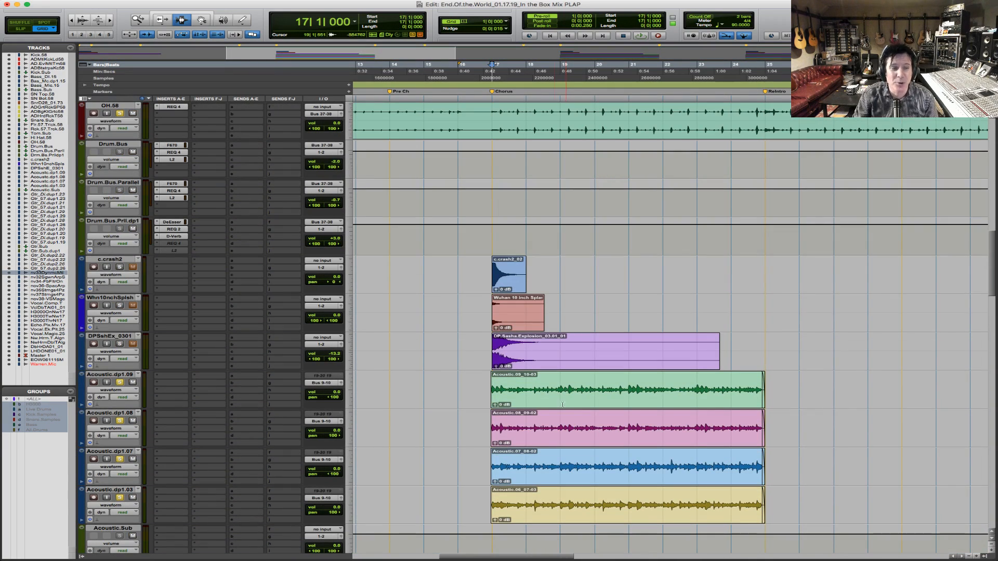
# - Select the four acoustic guitar clips from bar 17 to 25 and set the Acoustic.Sub input to Bus 9-10 (Stereo)
pyautogui.moveTo(506, 378); pyautogui.dragTo(771, 506)
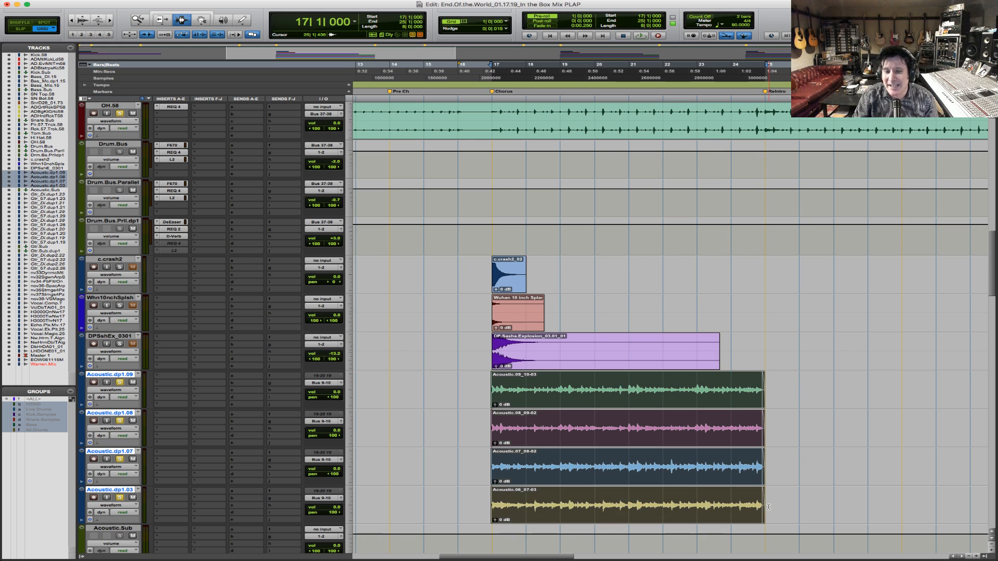
pyautogui.scroll(-4, 527, 370)
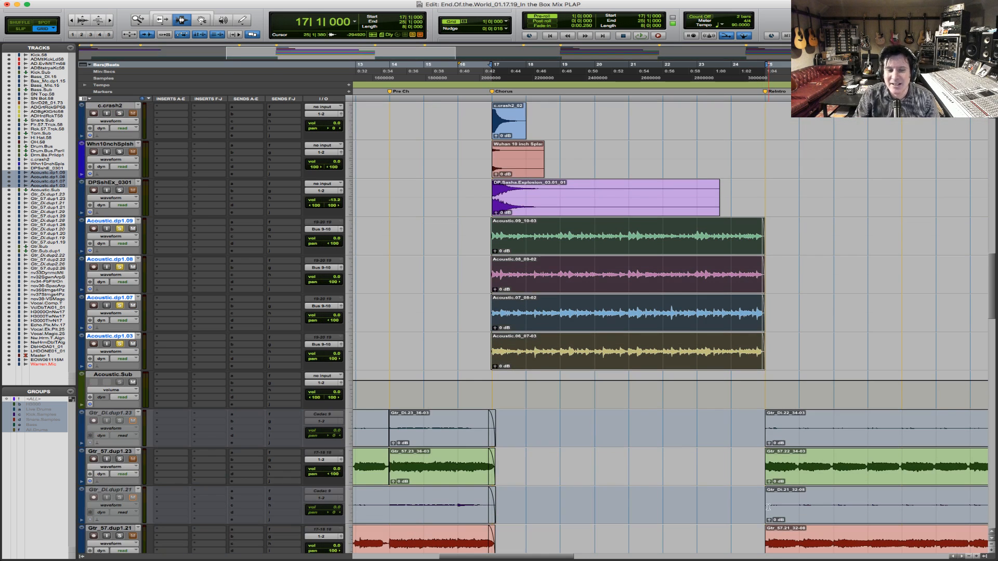
pyautogui.click(176, 378)
pyautogui.click(419, 349)
pyautogui.click(328, 377)
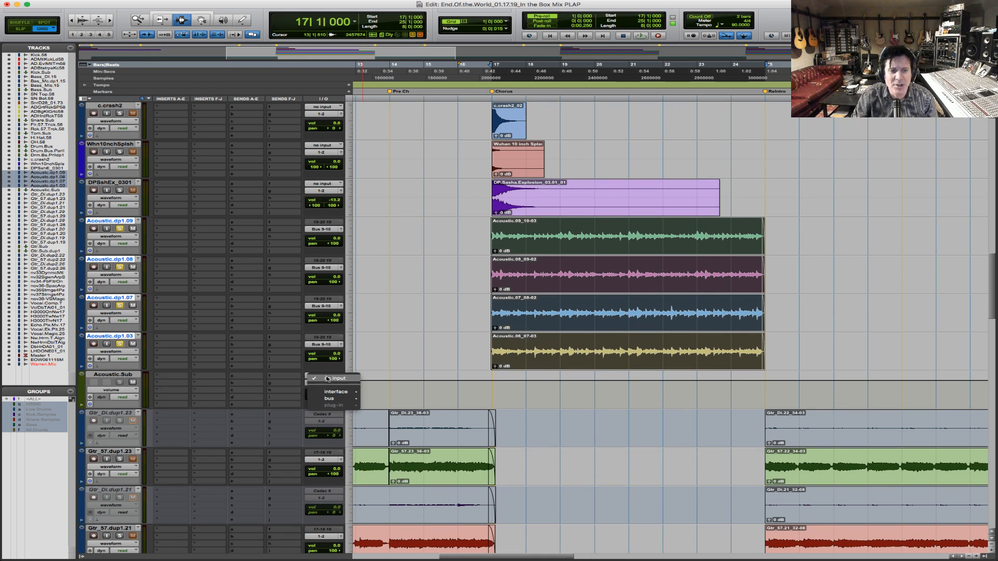
pyautogui.moveTo(330, 399)
pyautogui.moveTo(409, 407)
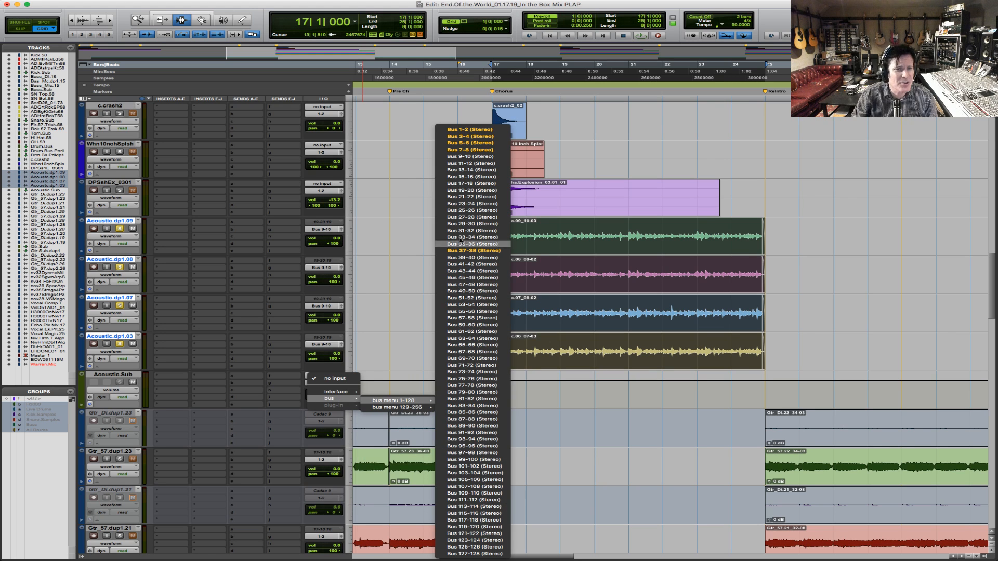
pyautogui.click(470, 156)
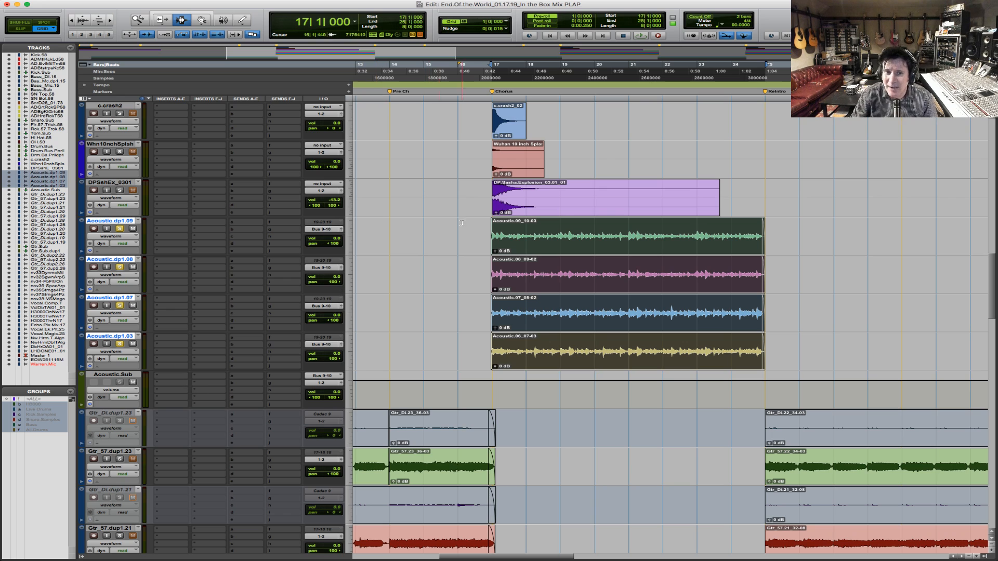
# - Insert a stereo REQ 2 equalizer in the first insert slot of Acoustic.Sub
pyautogui.click(169, 379)
pyautogui.moveTo(206, 392)
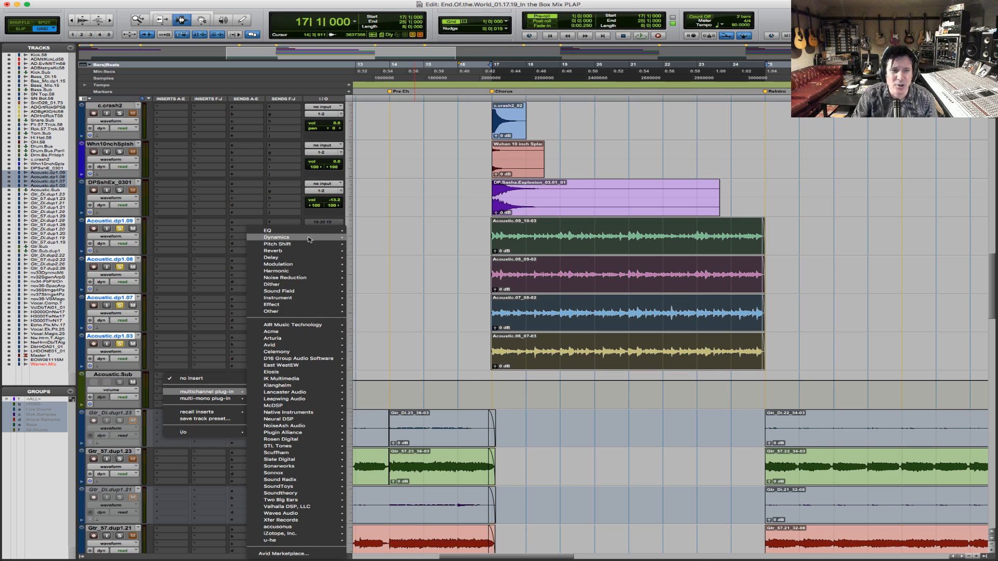
pyautogui.moveTo(311, 235)
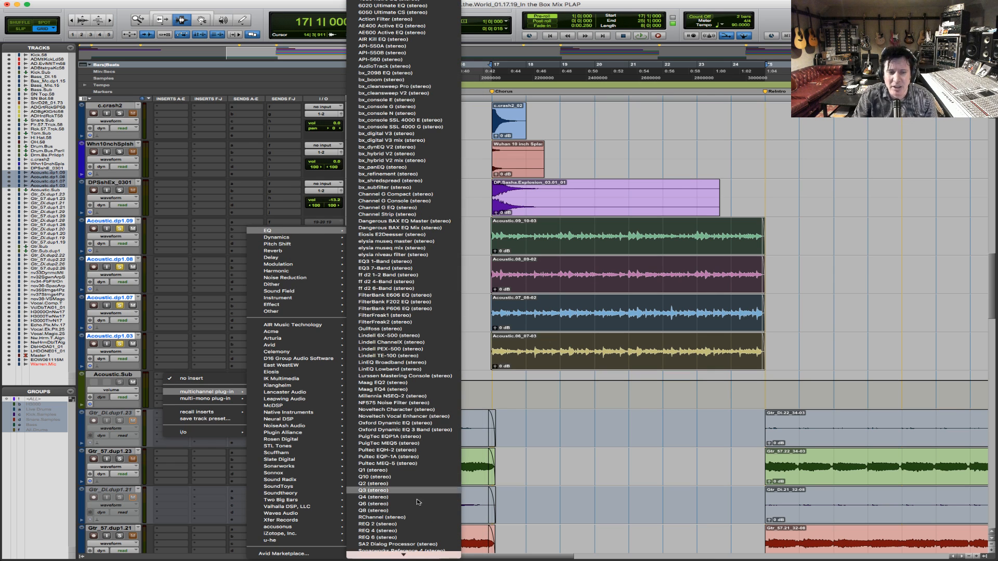
pyautogui.click(423, 525)
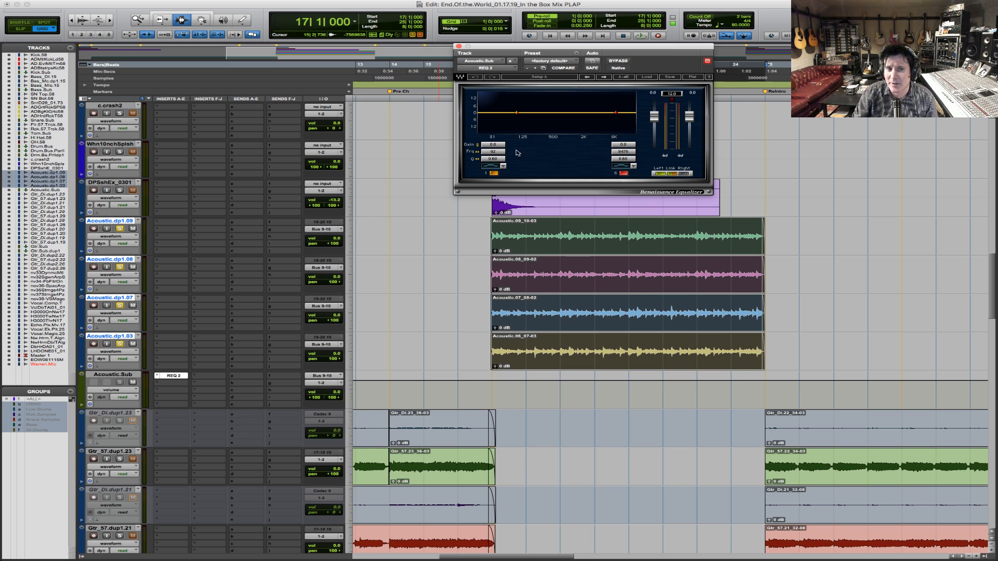
# - Toggle solo on three of the acoustic guitar tracks and switch the low band of Acoustic.Sub's REQ 2 to a high-pass filter
pyautogui.click(119, 229)
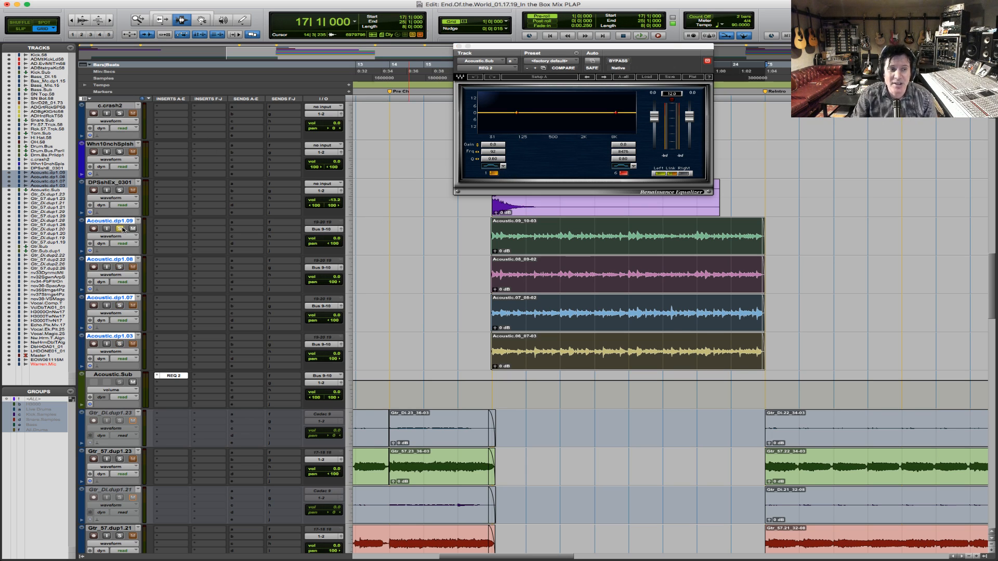
pyautogui.click(119, 305)
pyautogui.click(119, 343)
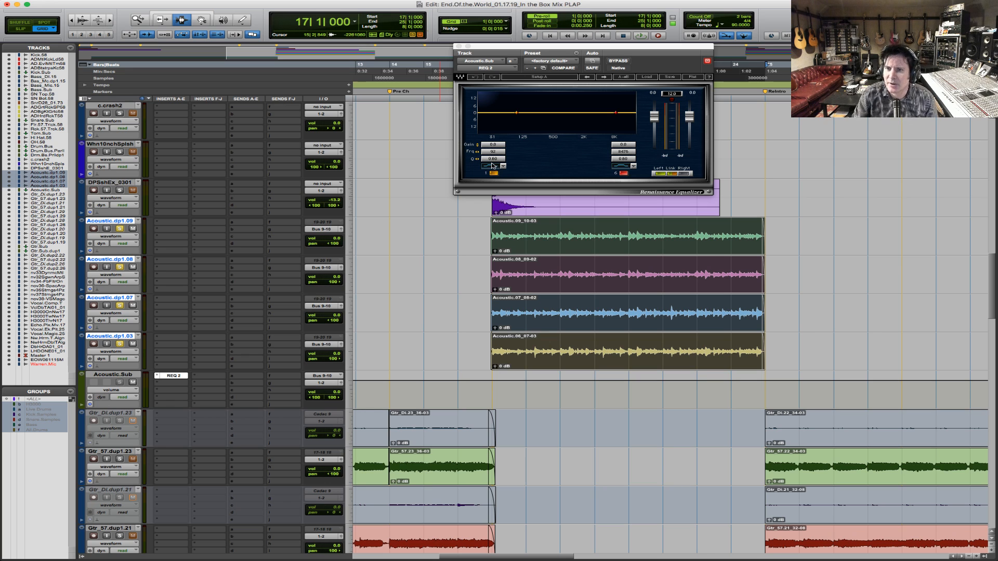
pyautogui.click(489, 165)
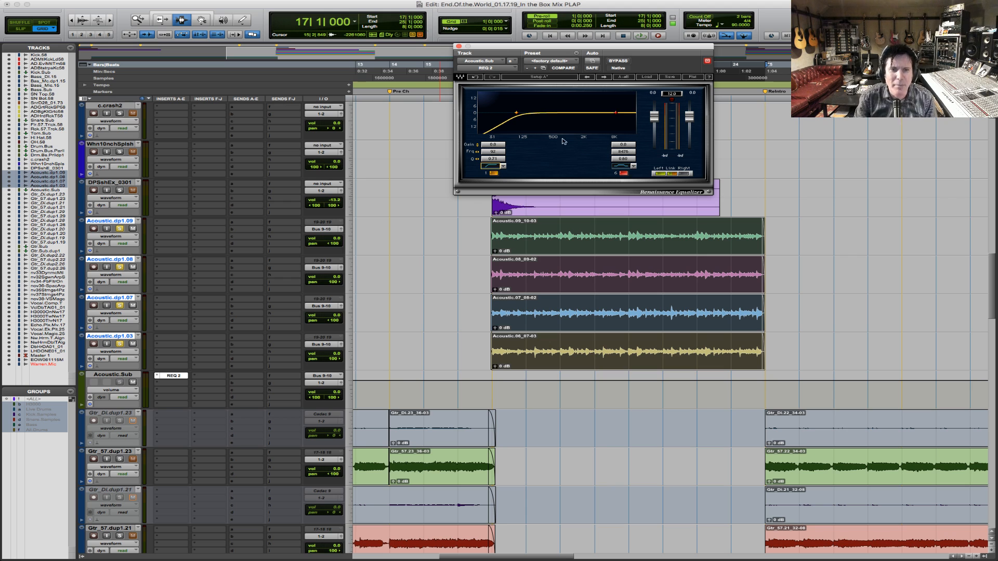
# - Set the high-pass frequency of Acoustic.Sub's REQ 2 to 124 Hz and play the acoustic guitars from bar 17
pyautogui.moveTo(492, 242); pyautogui.dragTo(763, 344)
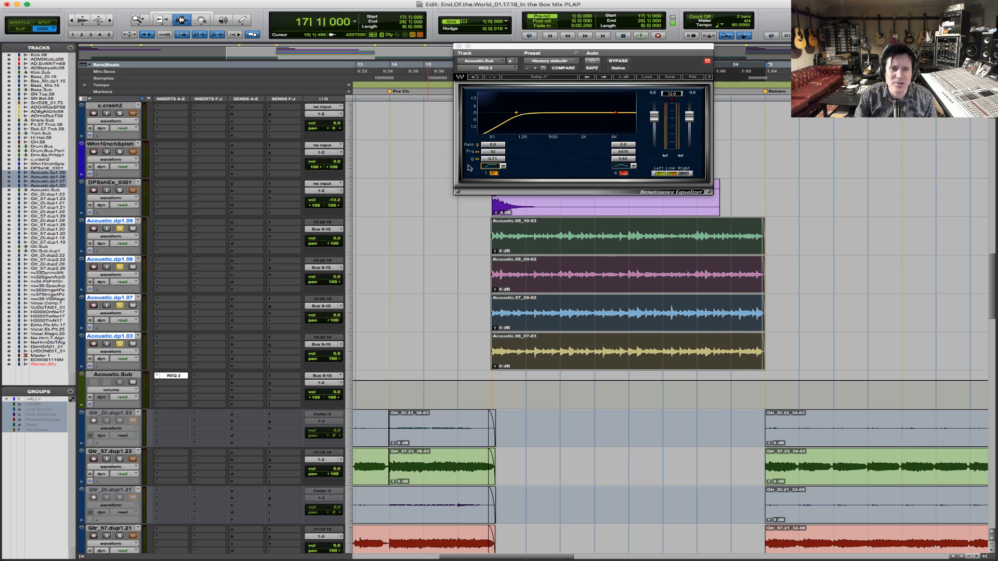
pyautogui.moveTo(493, 152); pyautogui.dragTo(493, 140)
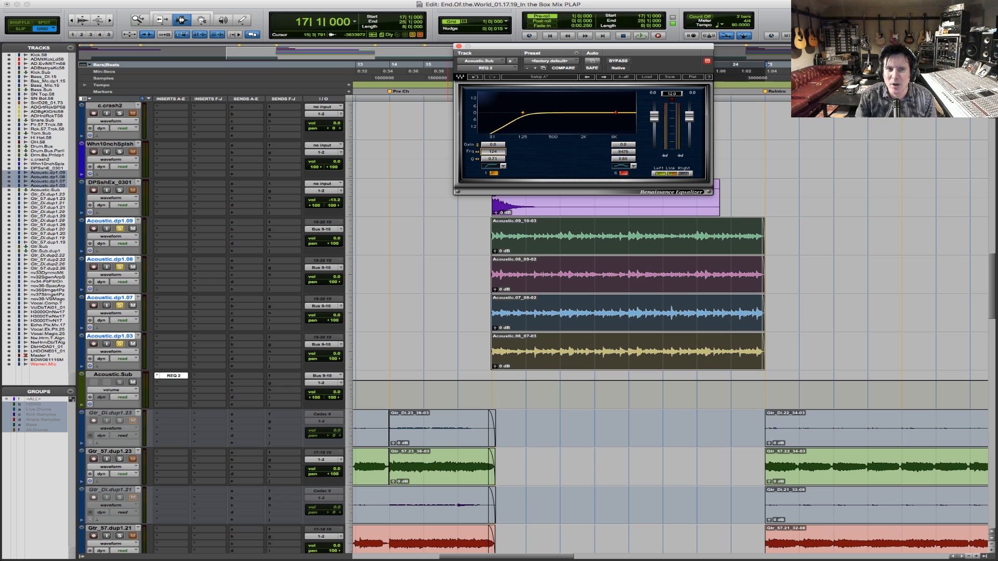
pyautogui.press('space')
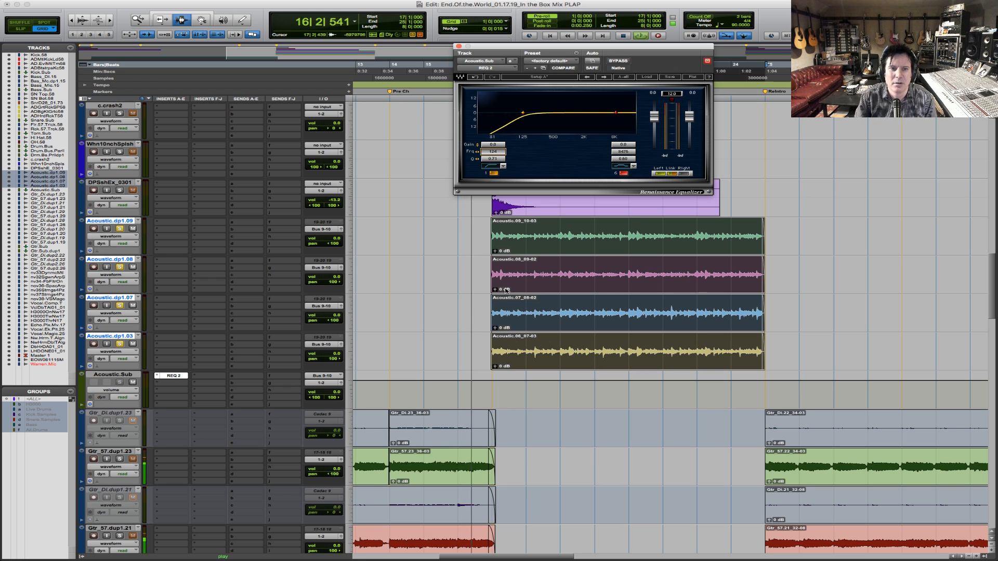
pyautogui.press('space')
pyautogui.press('space')
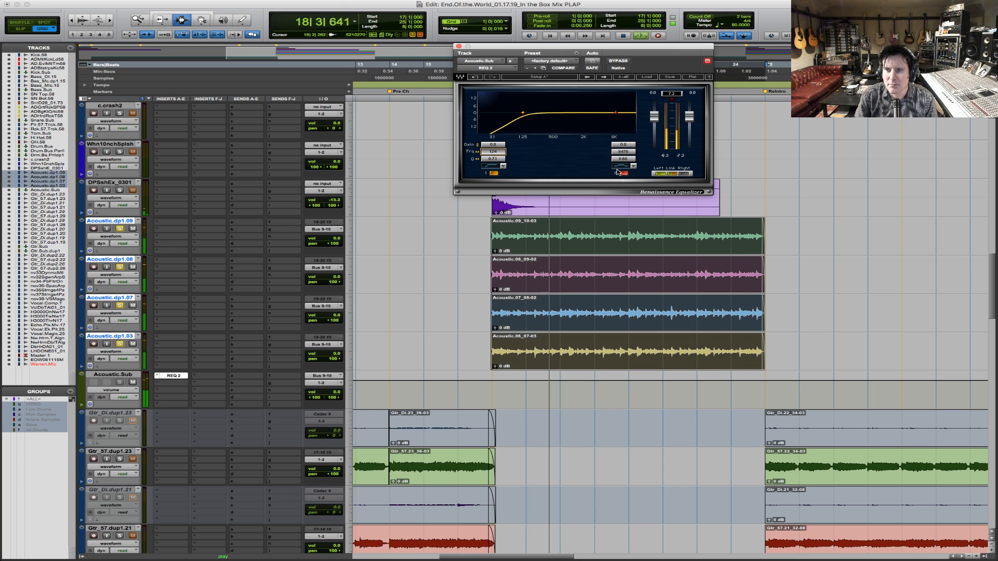
pyautogui.press('space')
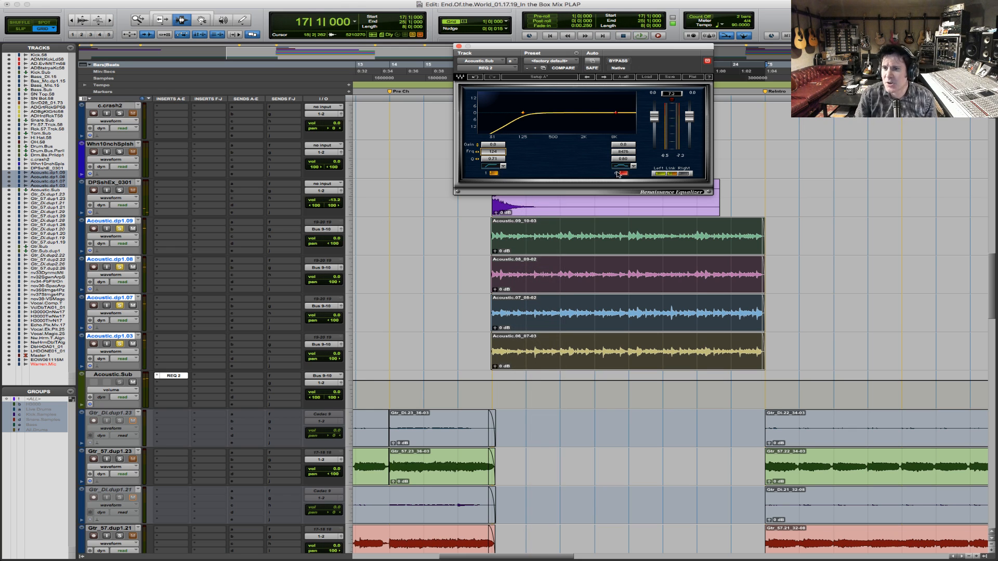
# - Shorten the selection across the four acoustic guitar clips to bars 17 to 24 and play it briefly
pyautogui.moveTo(732, 260); pyautogui.dragTo(738, 270)
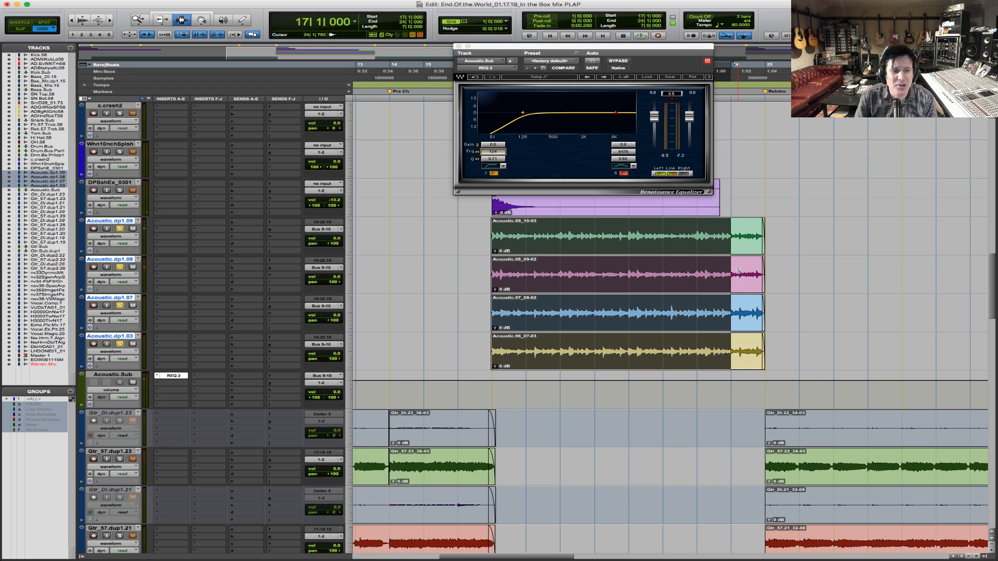
pyautogui.press('space')
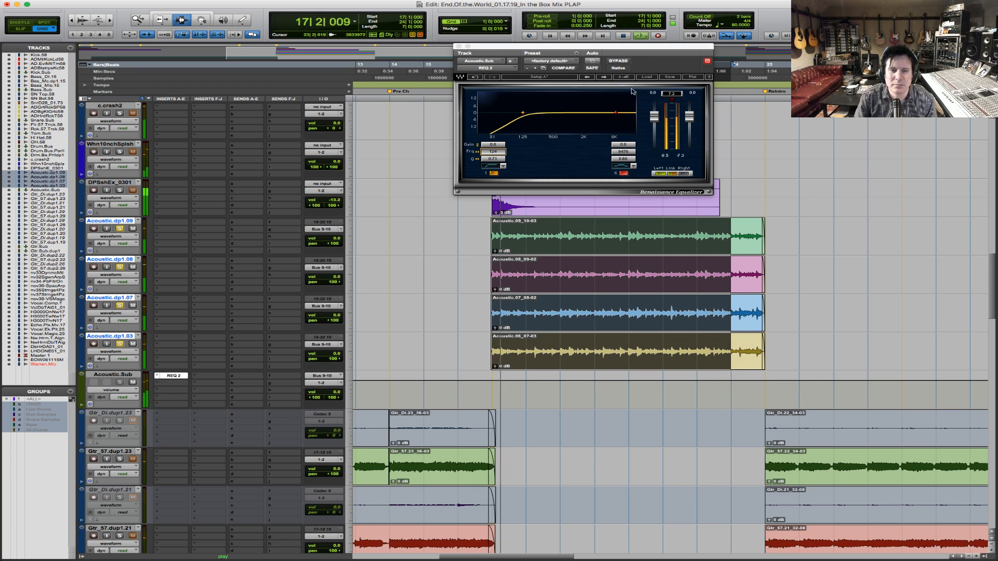
pyautogui.press('space')
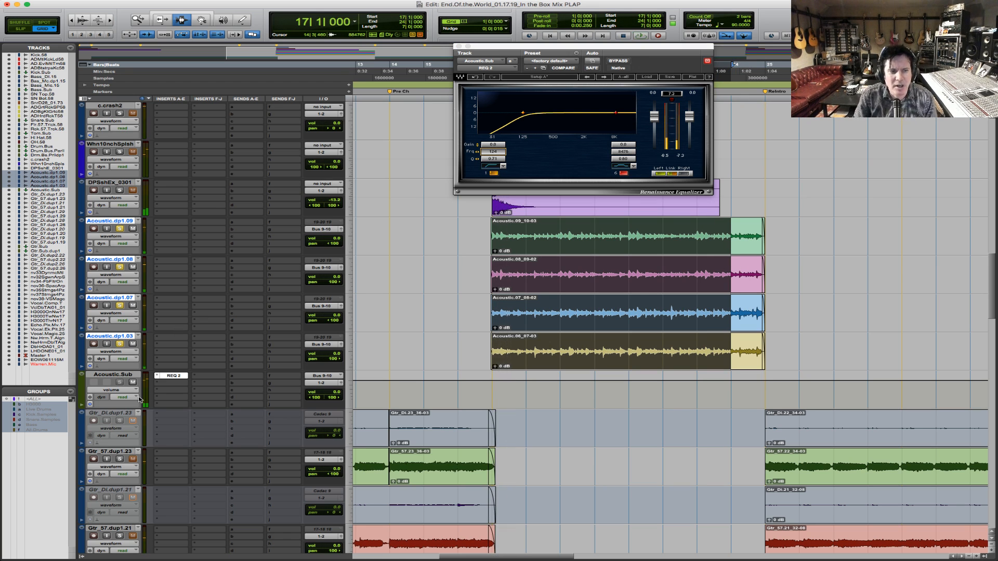
# - Replace the REQ 2 in Acoustic.Sub's first insert slot with a stereo REQ 4
pyautogui.click(156, 377)
pyautogui.moveTo(250, 381)
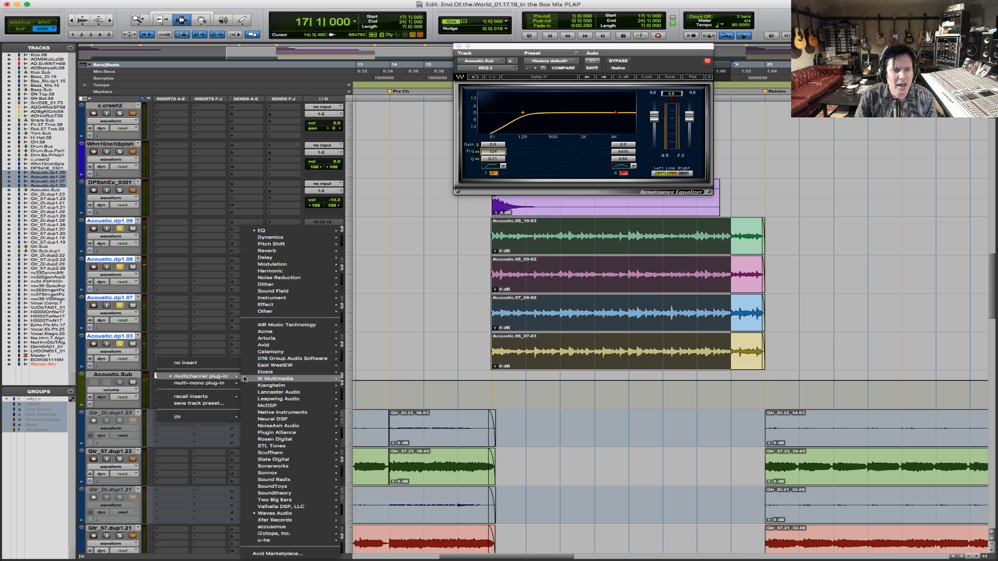
pyautogui.moveTo(271, 230)
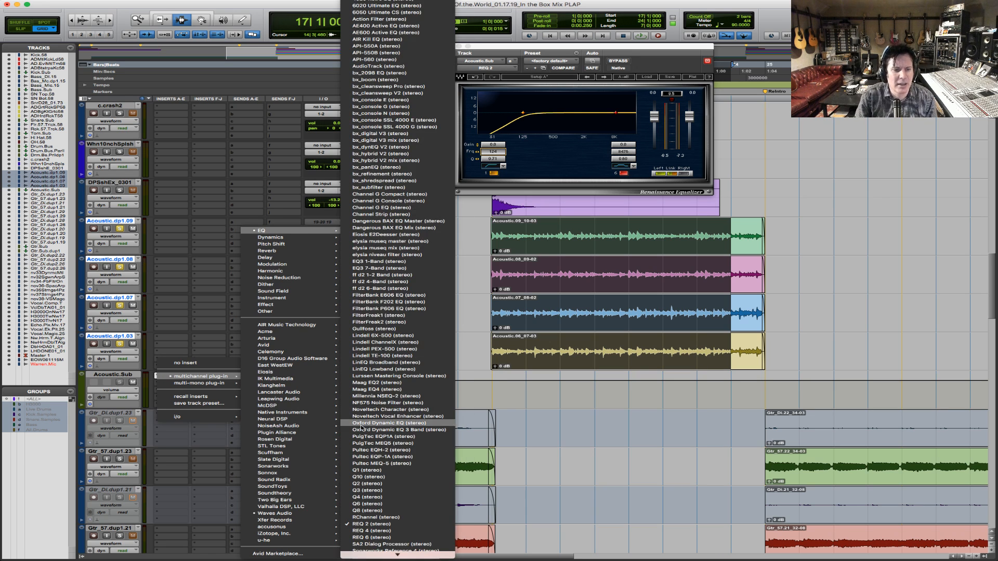
pyautogui.click(385, 506)
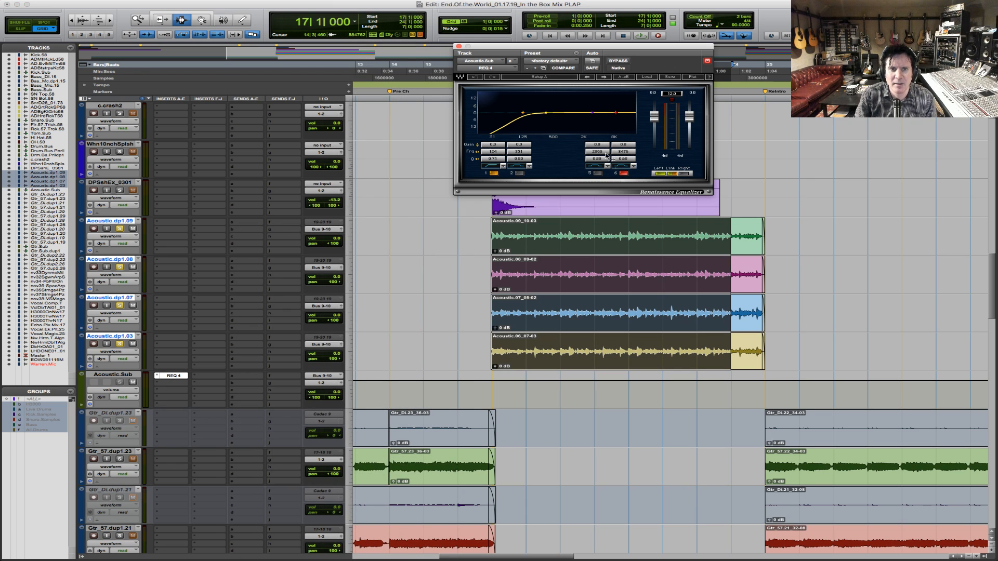
# - During playback, boost the REQ 4's upper-mid band by 5 dB around 3.6 kHz and low-pass its high band around 9.5 kHz
pyautogui.click(598, 145)
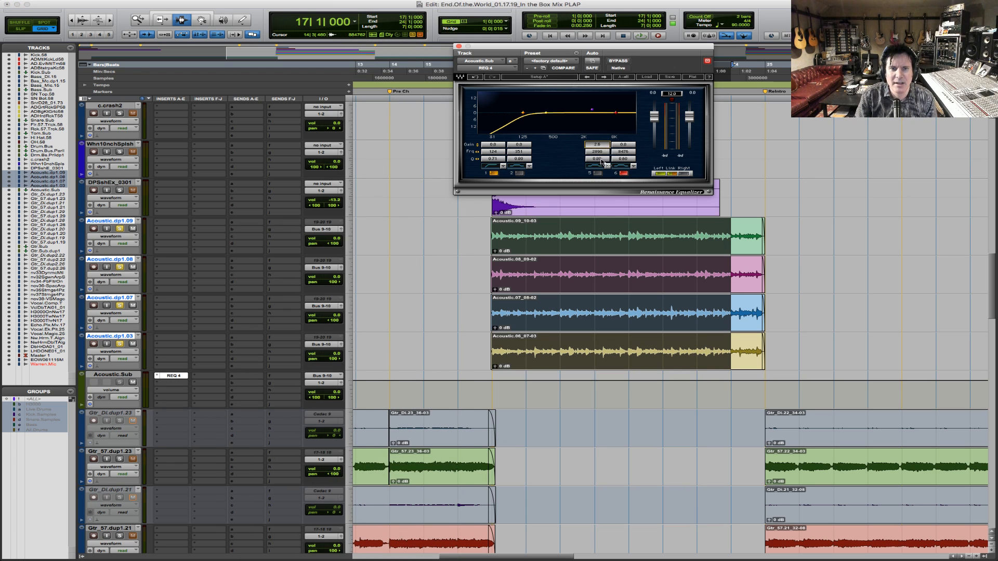
pyautogui.click(599, 172)
pyautogui.moveTo(601, 152); pyautogui.dragTo(624, 158)
pyautogui.click(625, 166)
pyautogui.press('space')
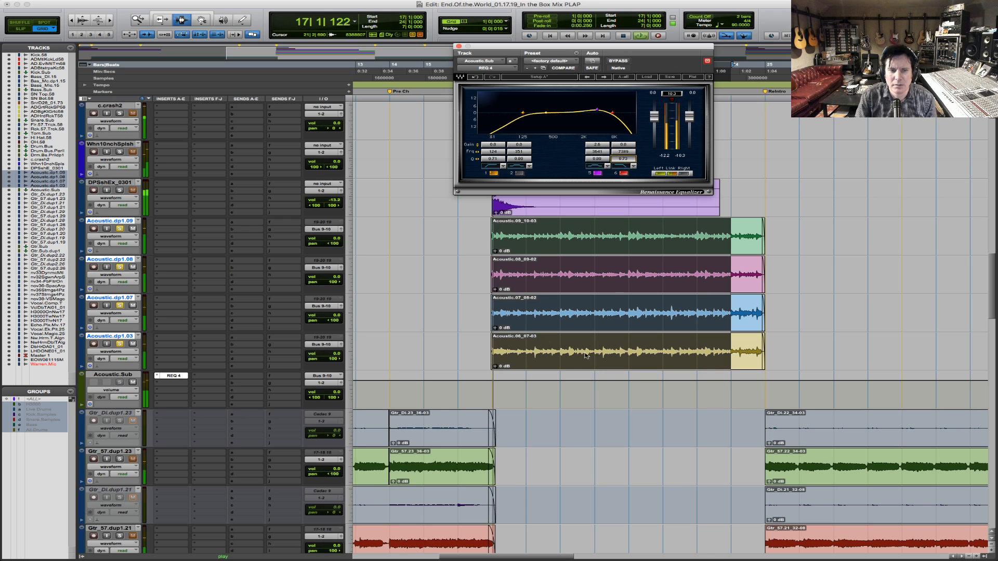
pyautogui.moveTo(628, 153); pyautogui.dragTo(597, 131)
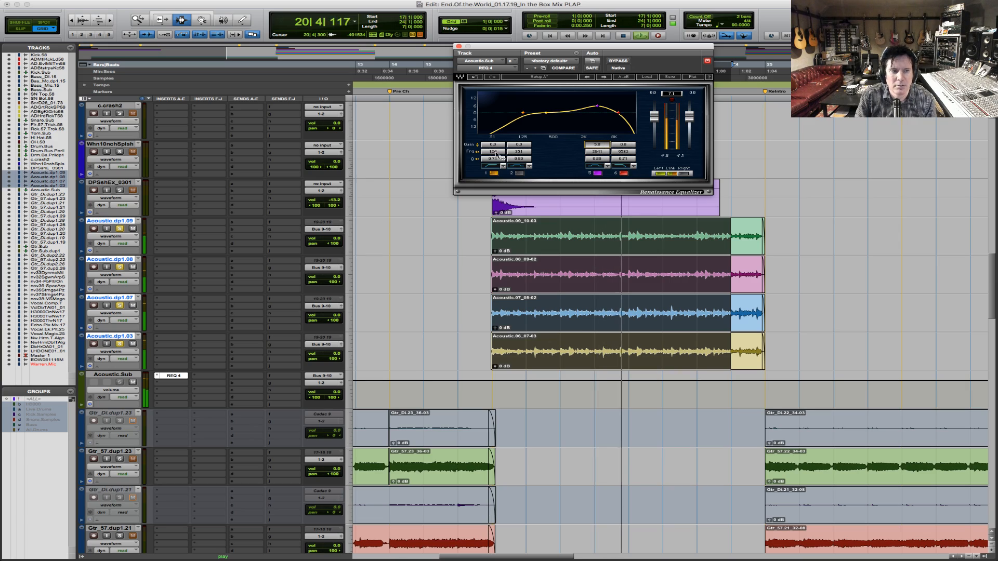
# - Solo the three bass tracks to hear them with the acoustic guitars, then stop playback at the acoustic tracks
pyautogui.scroll(10, 576, 364)
pyautogui.scroll(15, 576, 363)
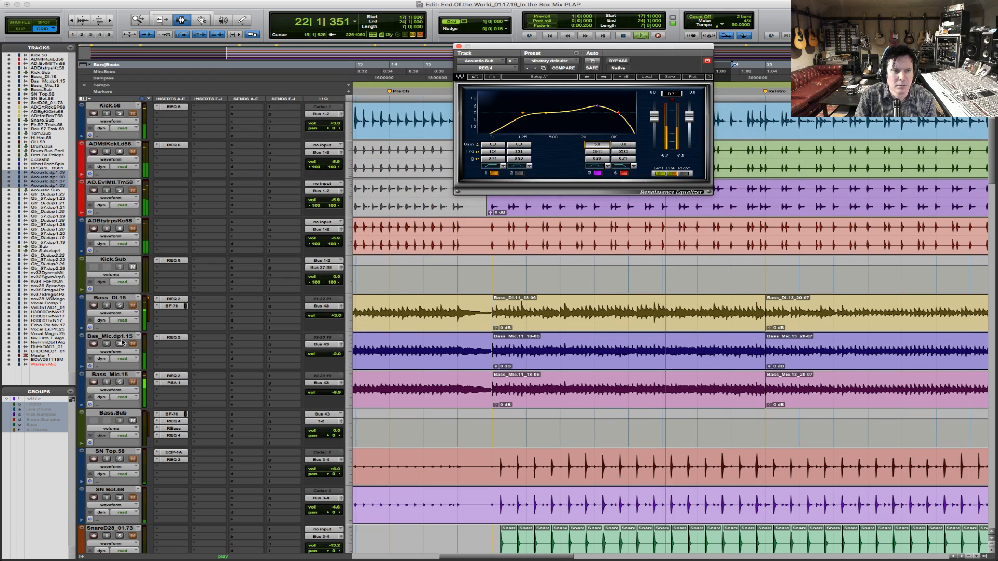
pyautogui.click(120, 343)
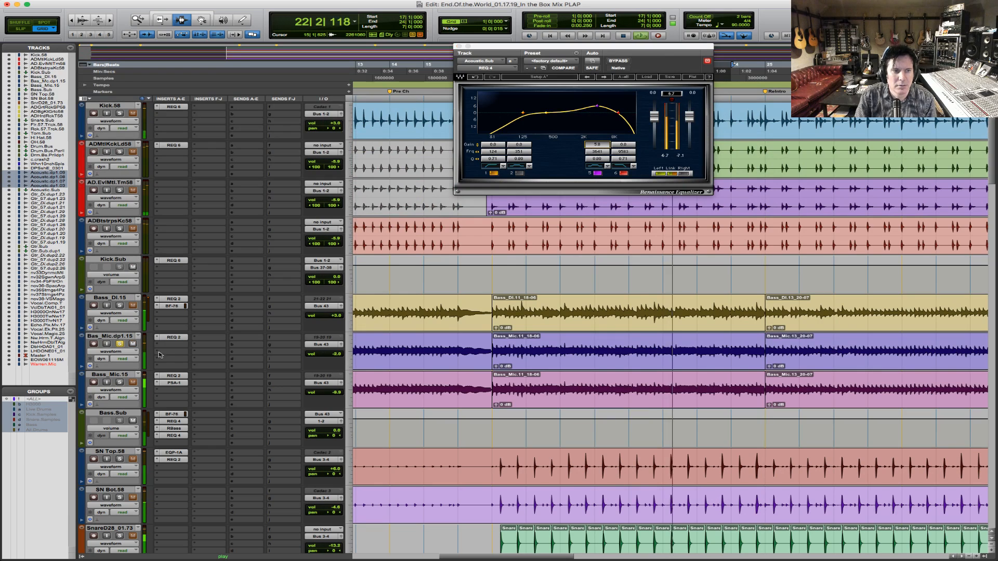
pyautogui.click(120, 306)
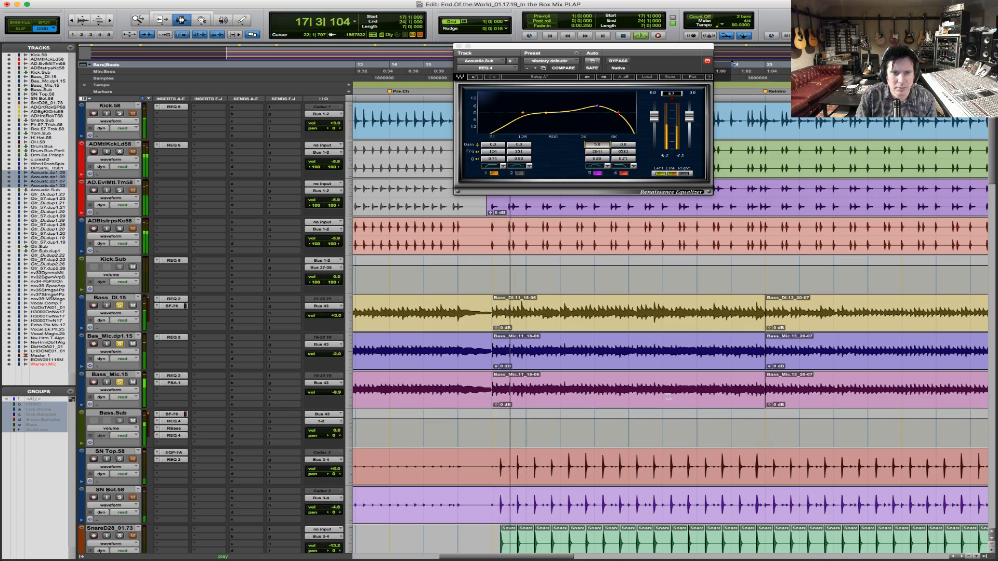
pyautogui.scroll(-15, 670, 395)
pyautogui.scroll(-7, 669, 396)
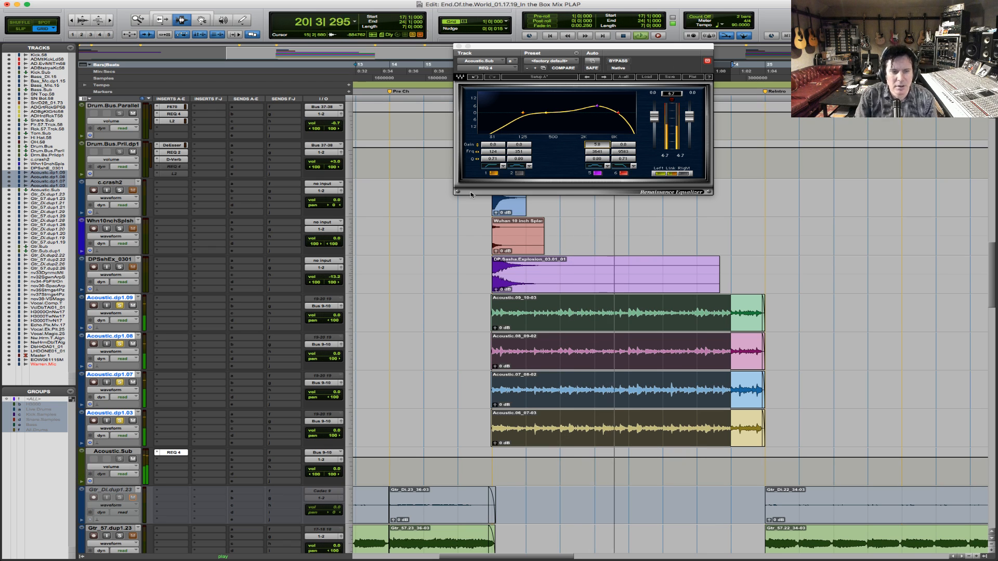
pyautogui.press('space')
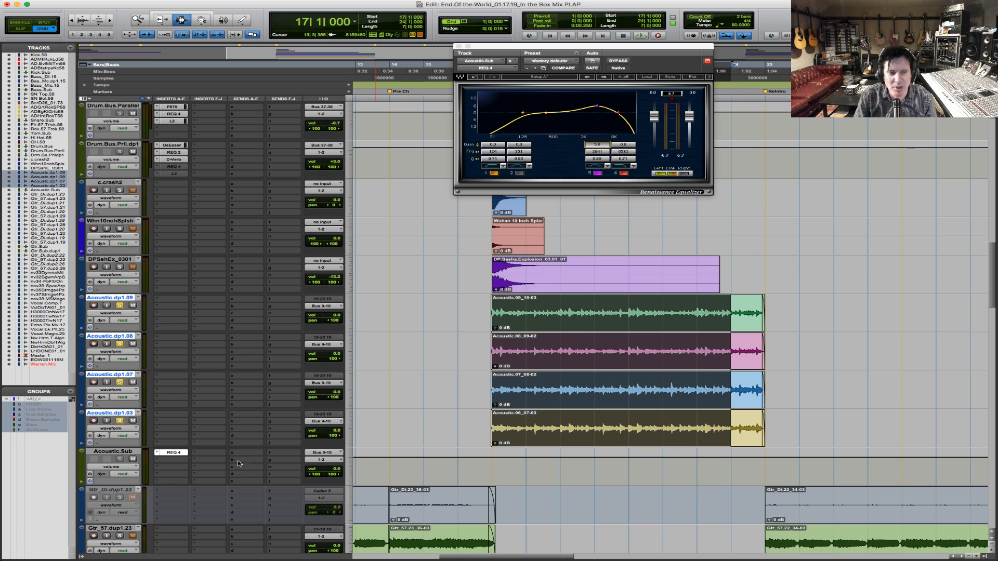
# - Insert a stereo DeEsser in Acoustic.Sub's second slot and lower its threshold to about -34 dB while playing the chorus
pyautogui.click(159, 462)
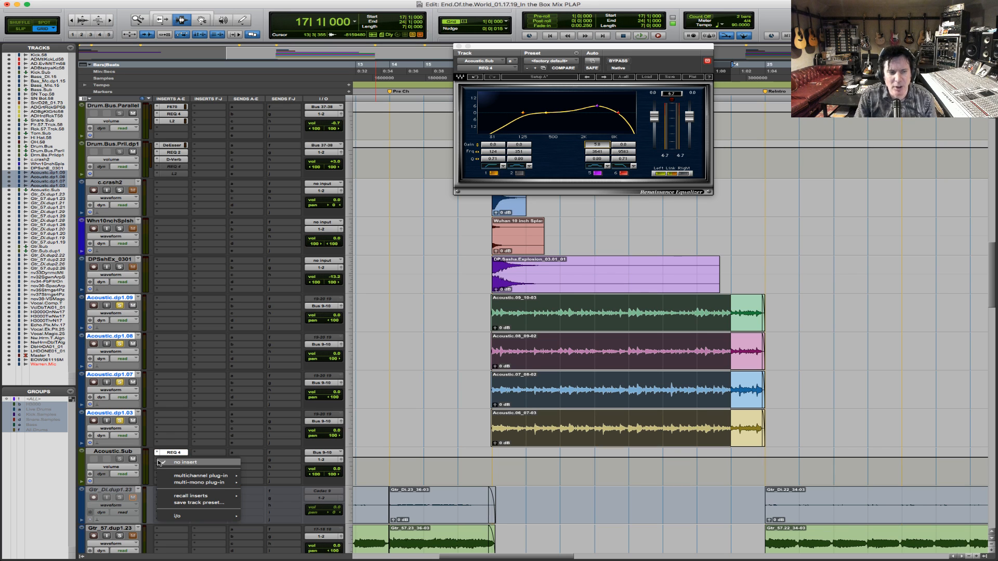
pyautogui.moveTo(200, 476)
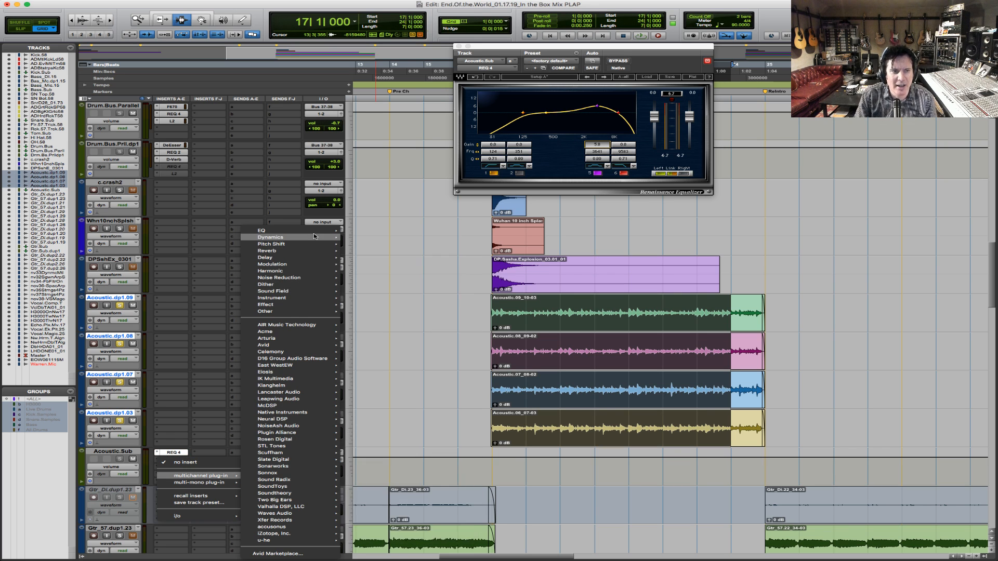
pyautogui.moveTo(283, 237)
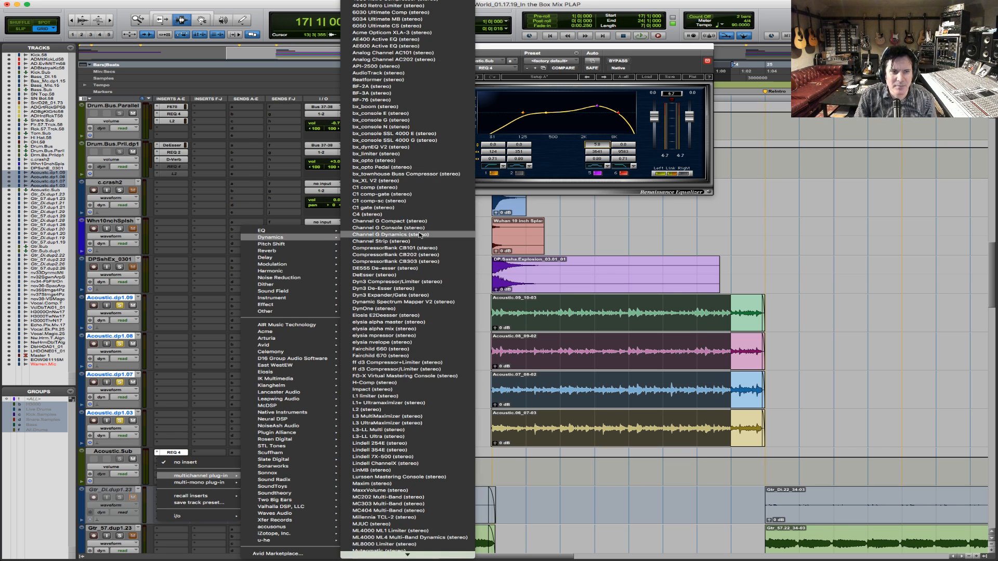
pyautogui.click(421, 275)
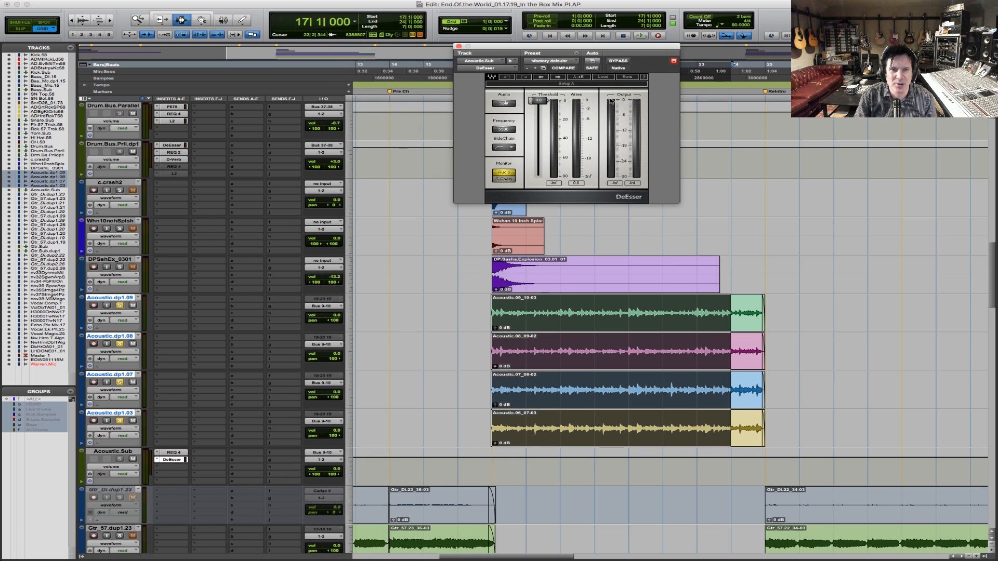
pyautogui.moveTo(535, 101); pyautogui.dragTo(546, 134)
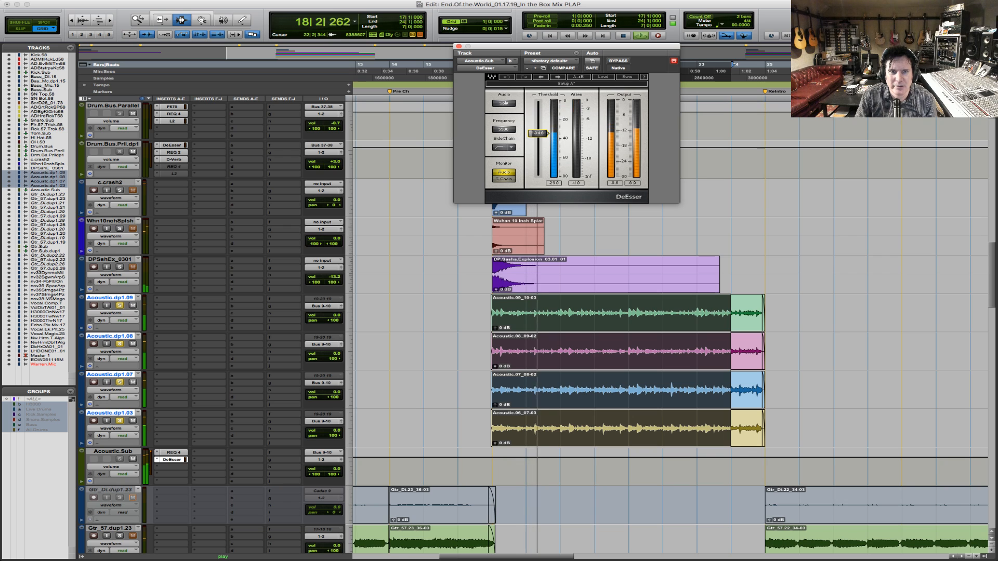
pyautogui.press('space')
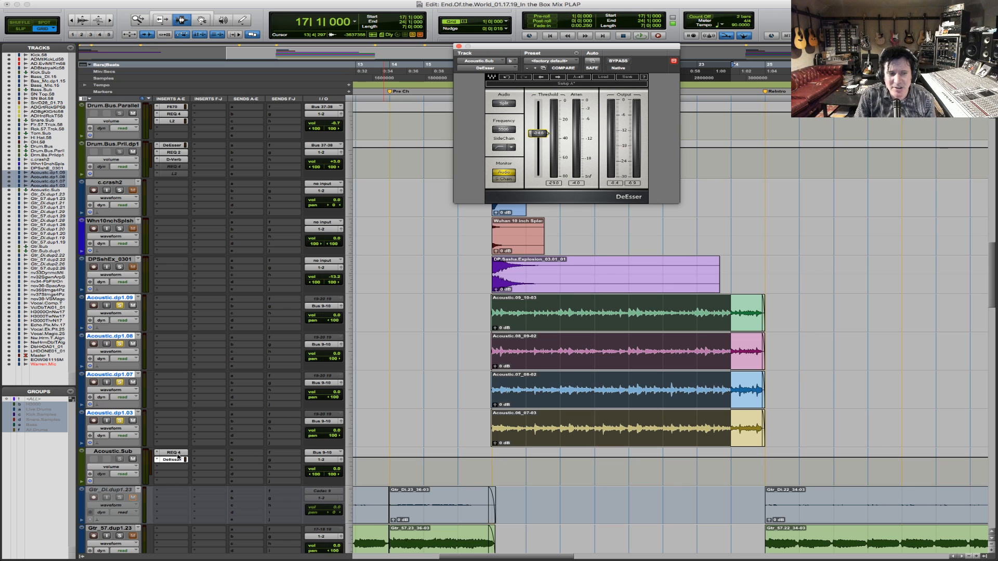
# - Copy Acoustic.Sub's REQ 4 to the third insert slot and, on the copy, reduce the upper-mid gain and slightly raise that band's frequency
pyautogui.moveTo(177, 454); pyautogui.dragTo(177, 467)
pyautogui.click(177, 466)
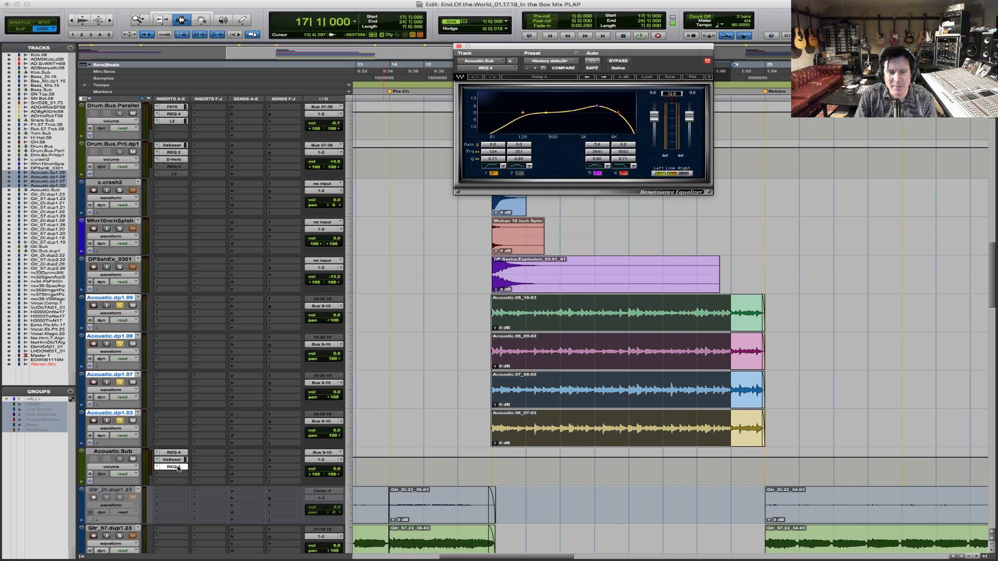
pyautogui.press('space')
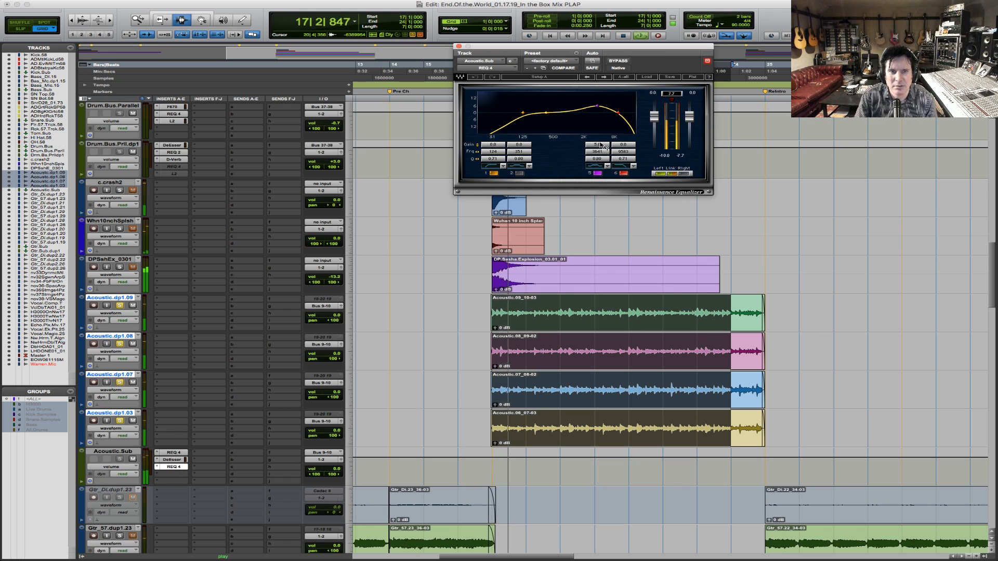
pyautogui.moveTo(601, 143); pyautogui.dragTo(599, 147)
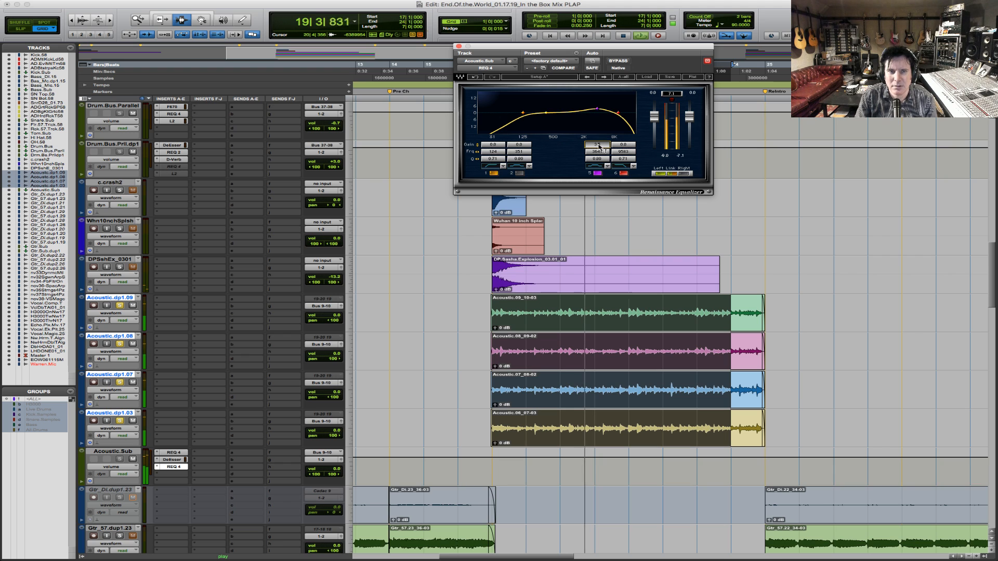
pyautogui.press('space')
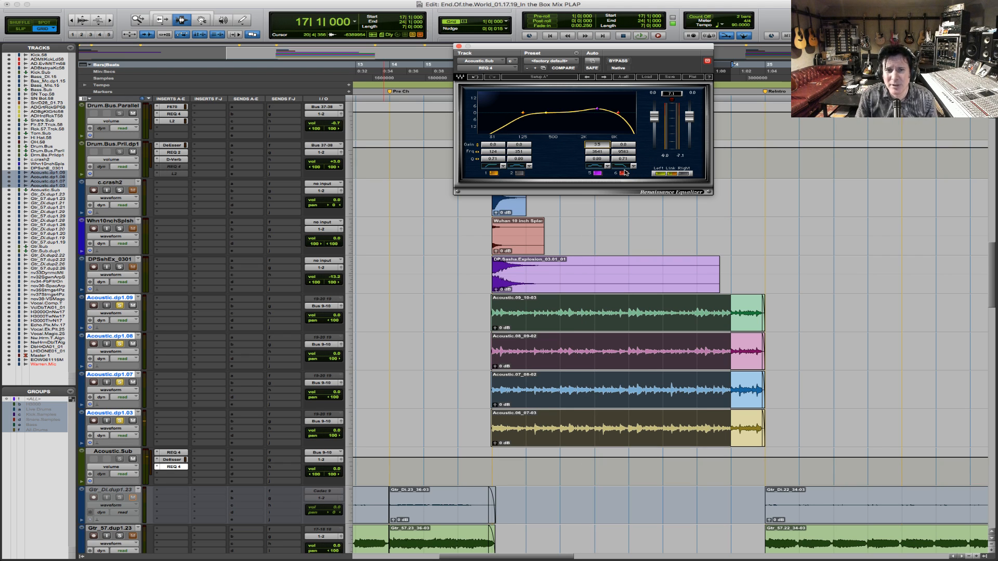
pyautogui.press('space')
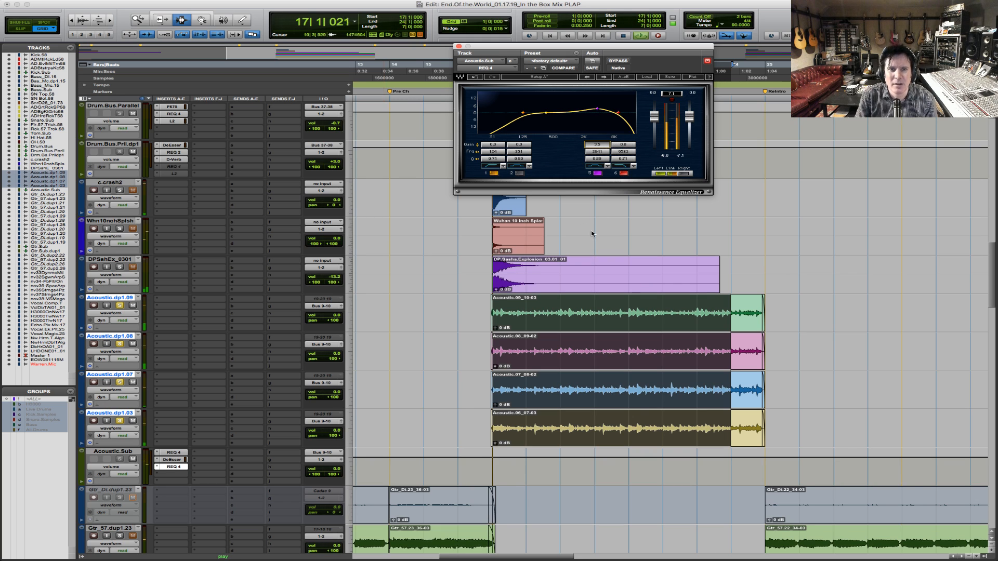
pyautogui.moveTo(597, 152); pyautogui.dragTo(599, 152)
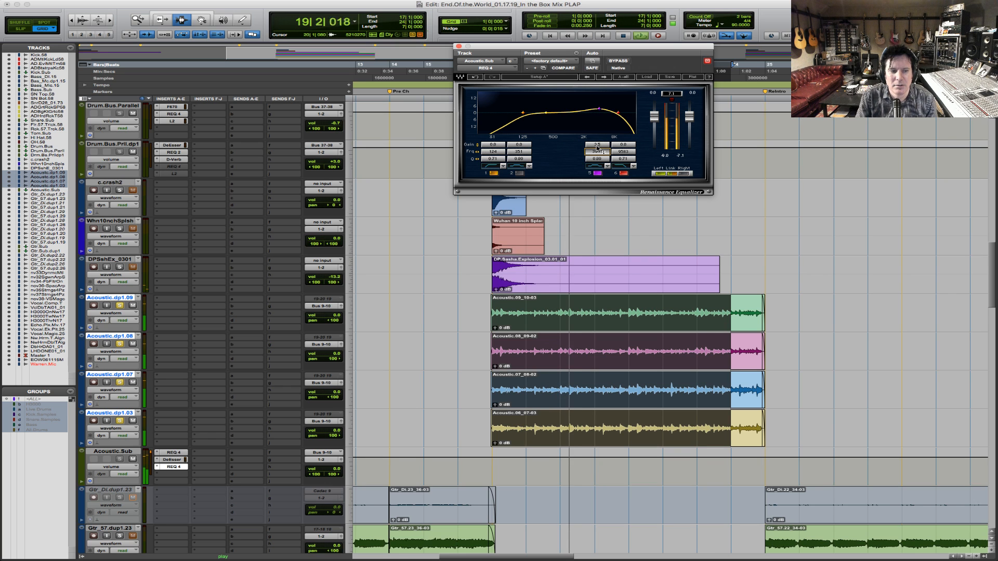
# - Enable the track groups, solo all drum tracks through Hi Hat.58, and play them together with the acoustic guitars and bass
pyautogui.scroll(10, 595, 209)
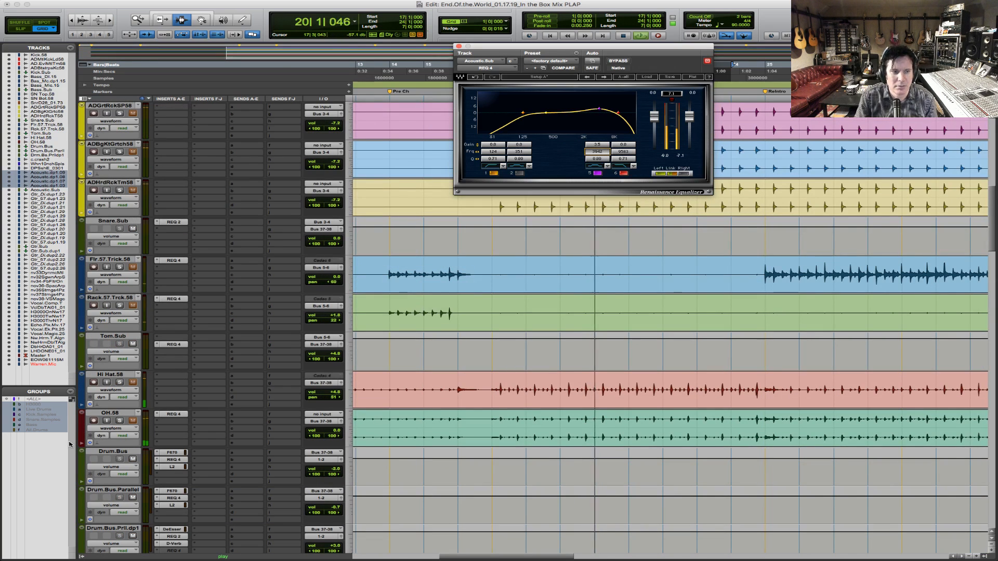
pyautogui.click(119, 382)
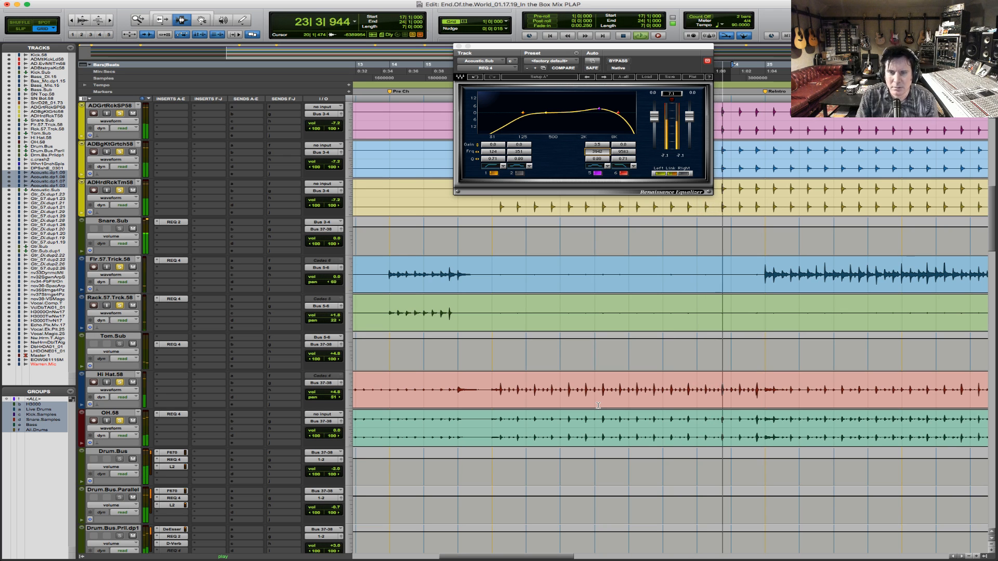
pyautogui.press('space')
pyautogui.scroll(-10, 549, 460)
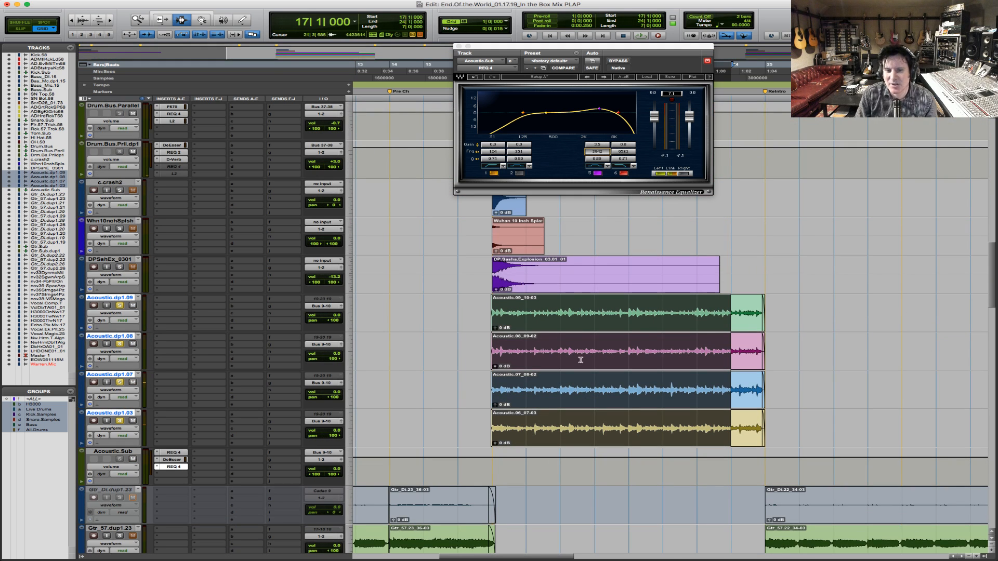
pyautogui.moveTo(463, 399); pyautogui.dragTo(906, 399)
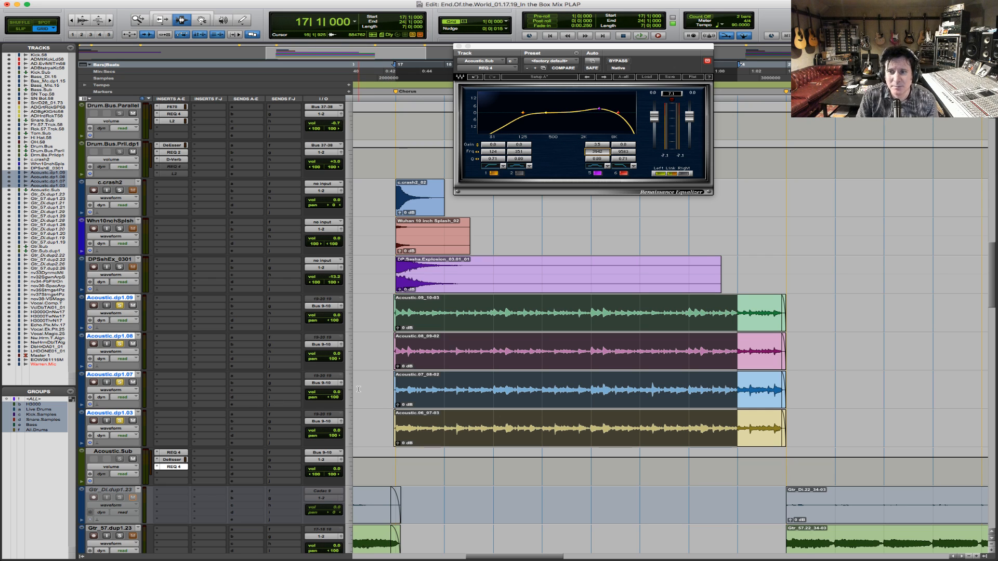
# - Play the chorus from bar 17 twice to judge the acoustic guitars with bass and drums
pyautogui.press('space')
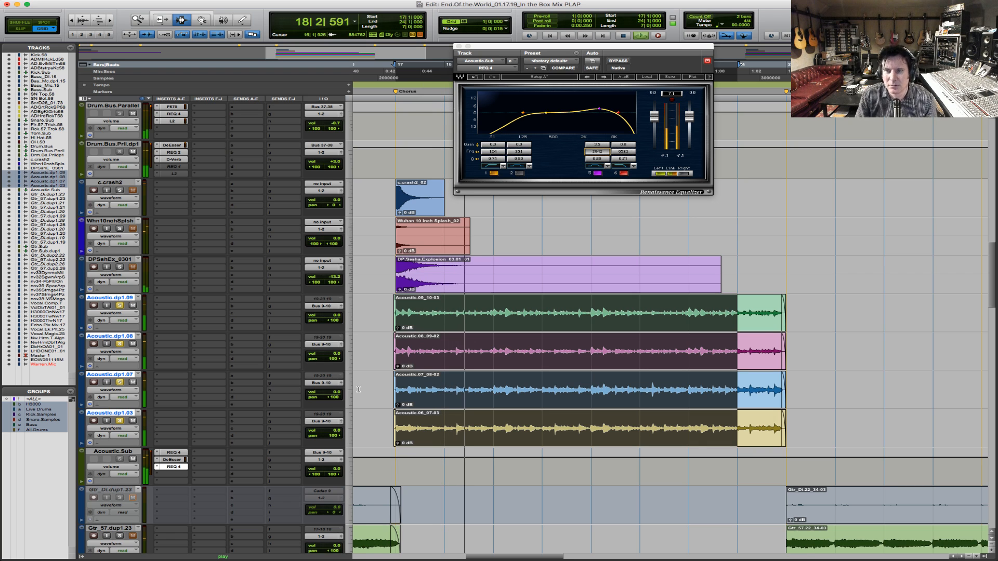
pyautogui.press('space')
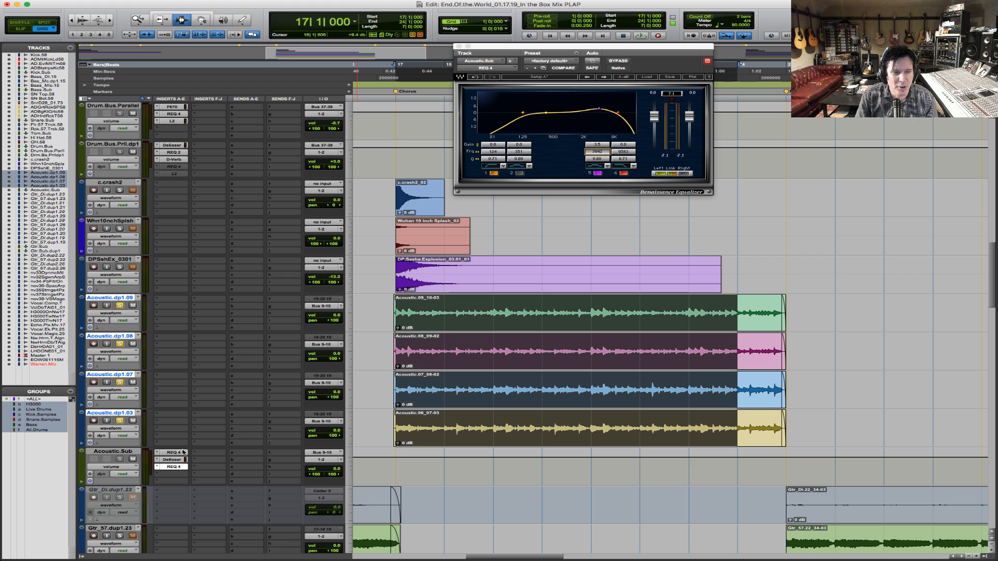
pyautogui.press('space')
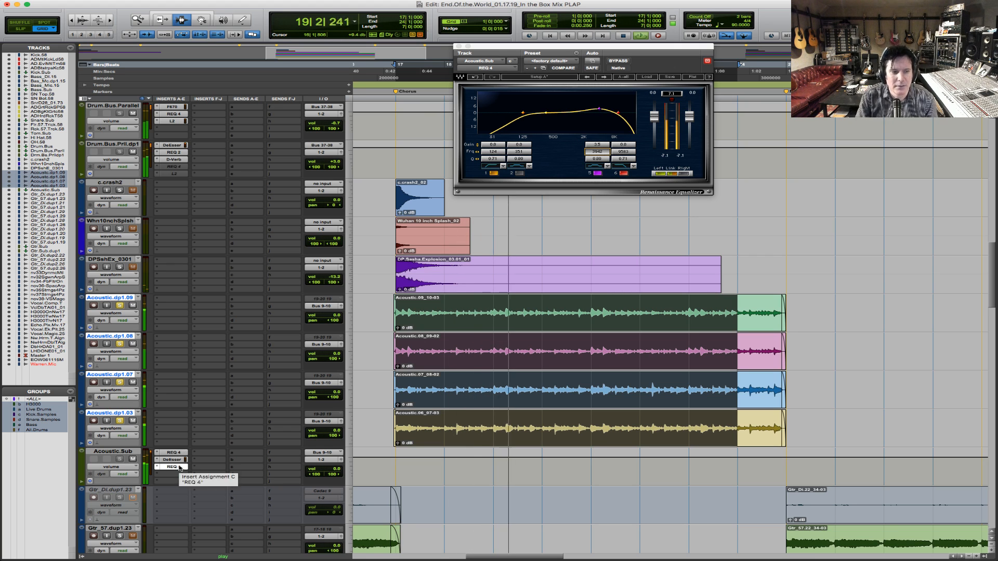
pyautogui.press('space')
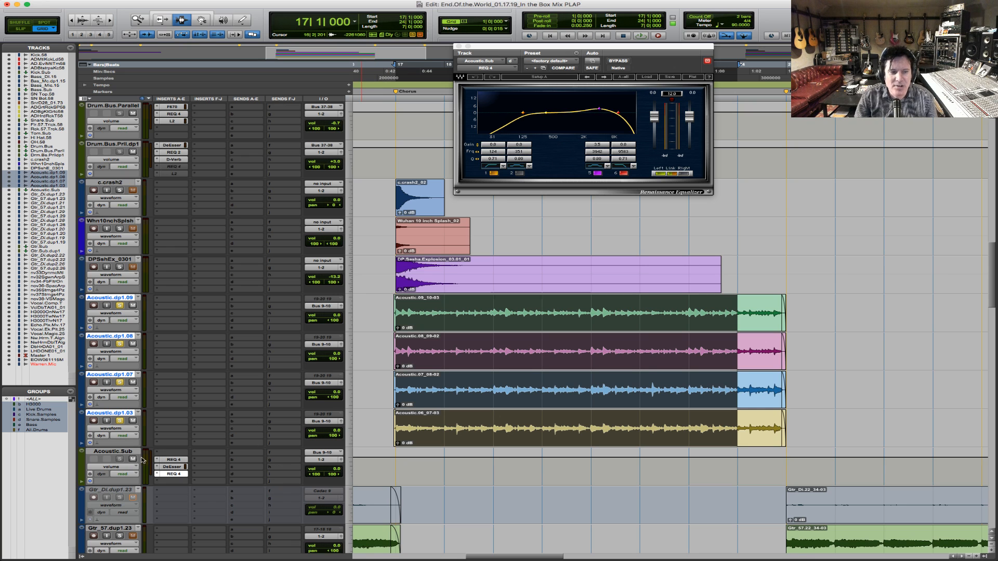
# - Insert a stereo RCompressor in the first insert slot of the Acoustic.Sub aux
pyautogui.click(157, 456)
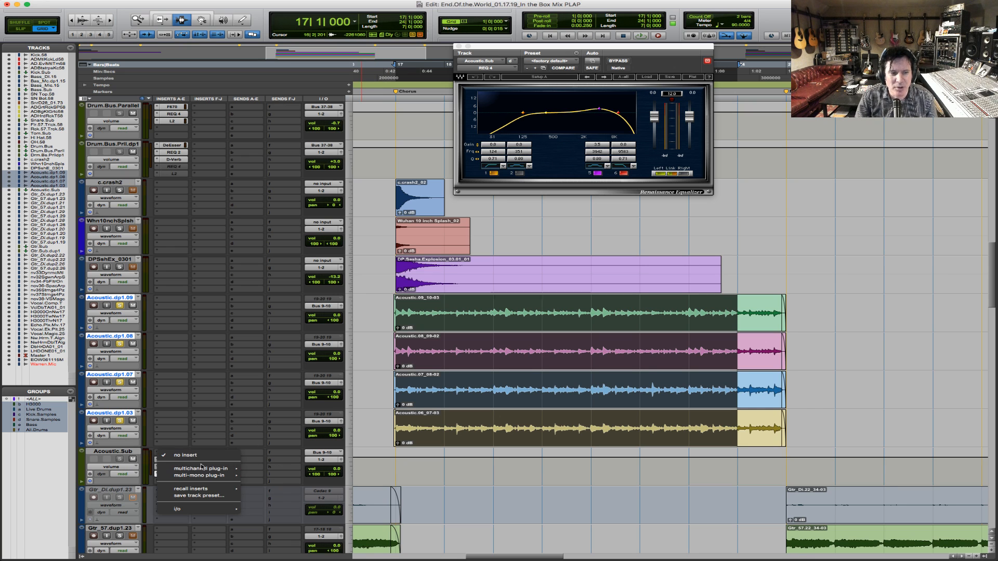
pyautogui.moveTo(221, 470)
pyautogui.moveTo(291, 237)
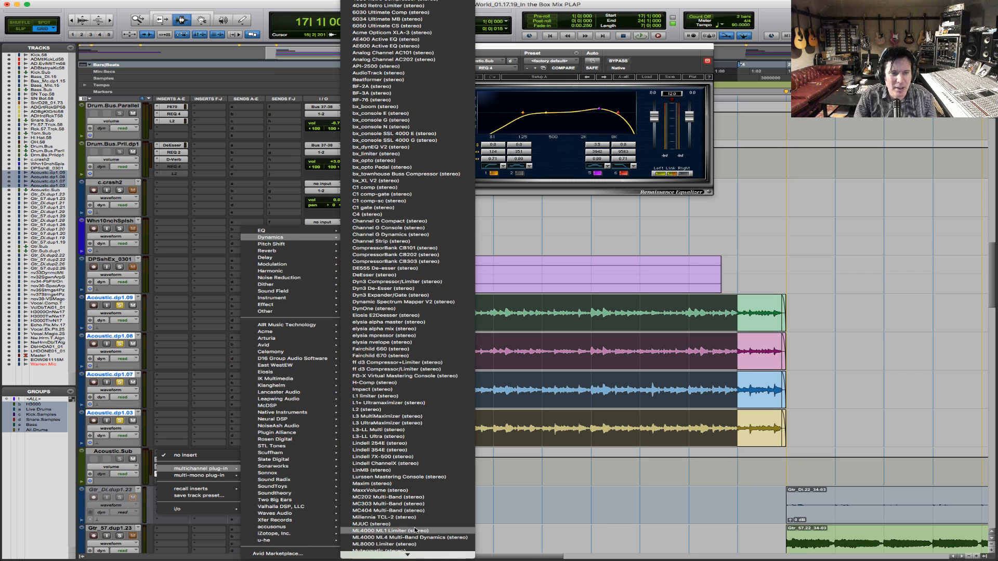
pyautogui.scroll(-5, 416, 530)
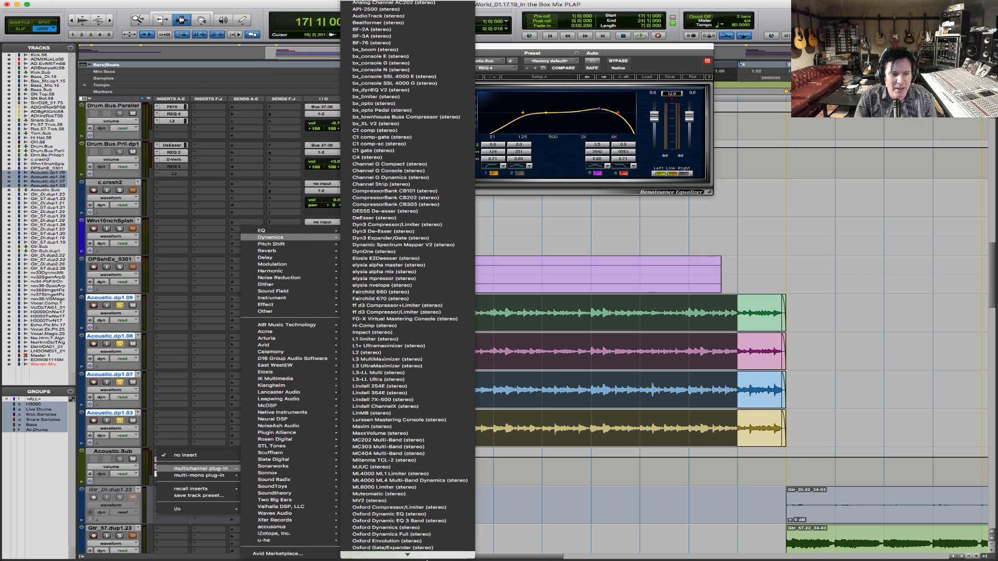
pyautogui.scroll(-3, 406, 551)
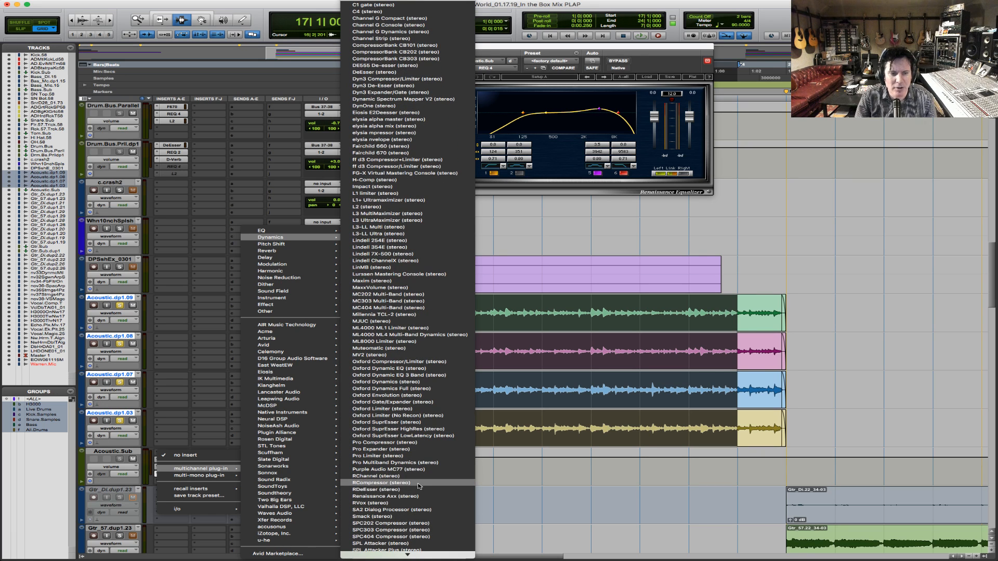
pyautogui.click(417, 482)
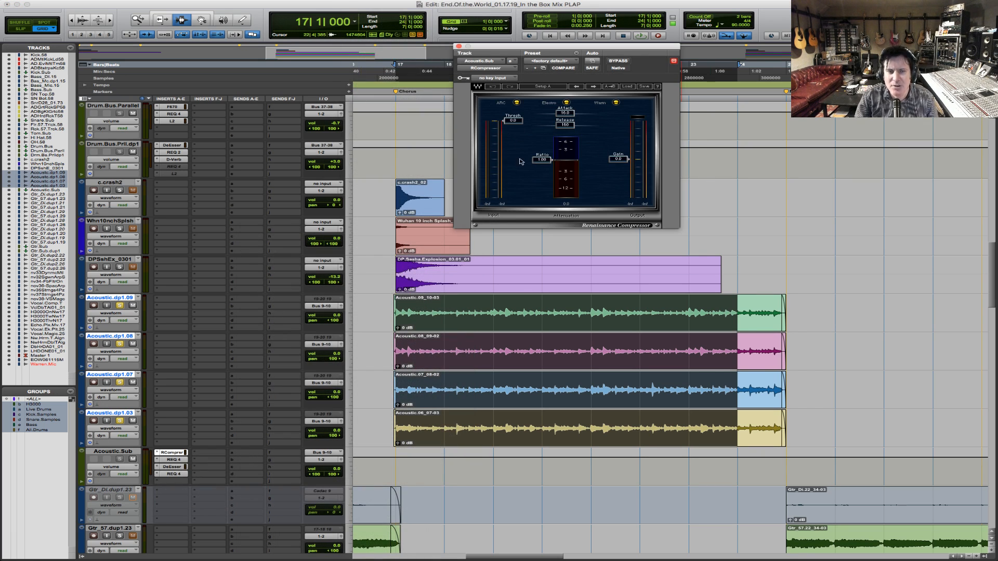
# - With the chorus playing, lower the RCompressor threshold to about -14, raise its ratio and set the output gain to 2.0
pyautogui.press('space')
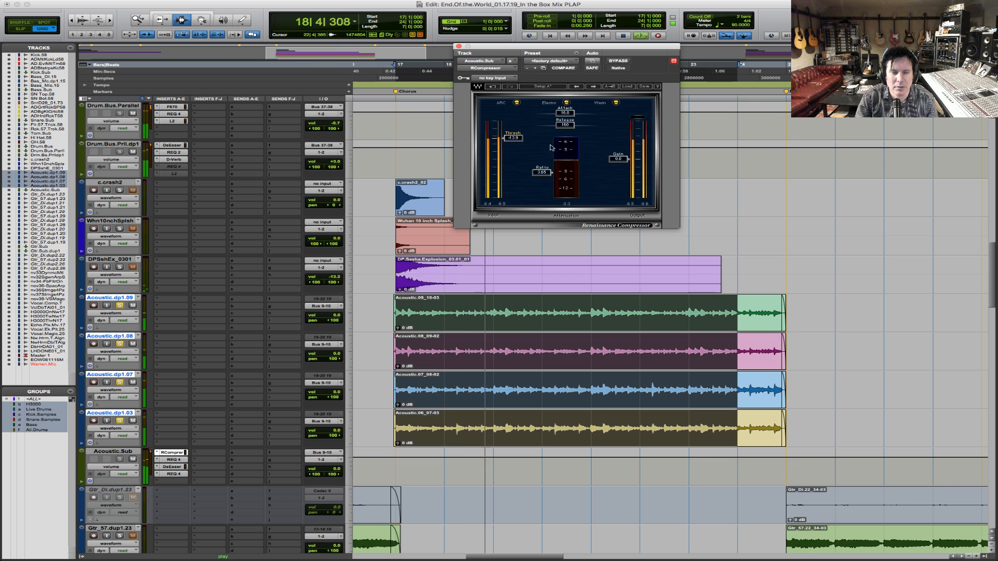
pyautogui.moveTo(617, 158); pyautogui.dragTo(617, 148)
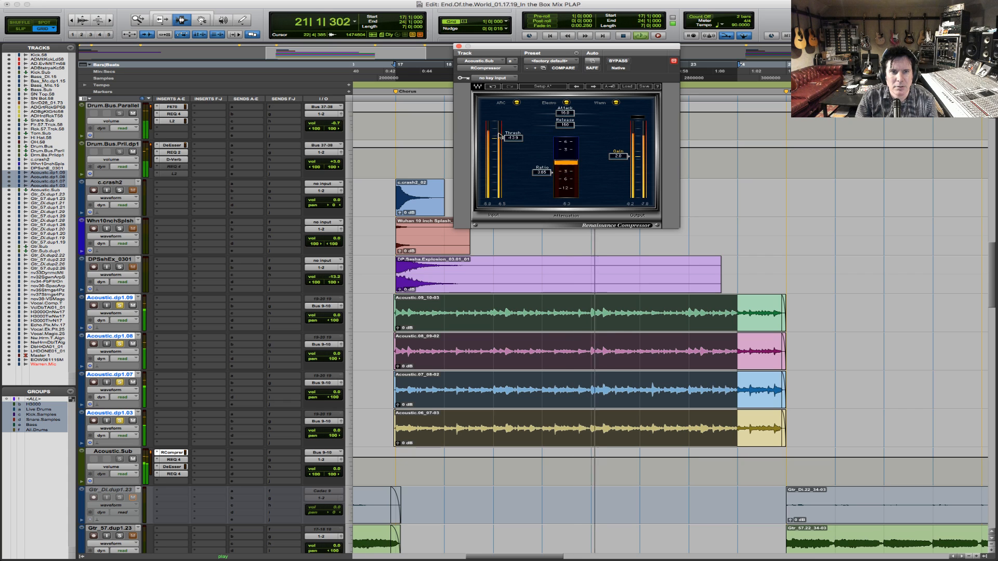
pyautogui.moveTo(512, 138); pyautogui.dragTo(512, 140)
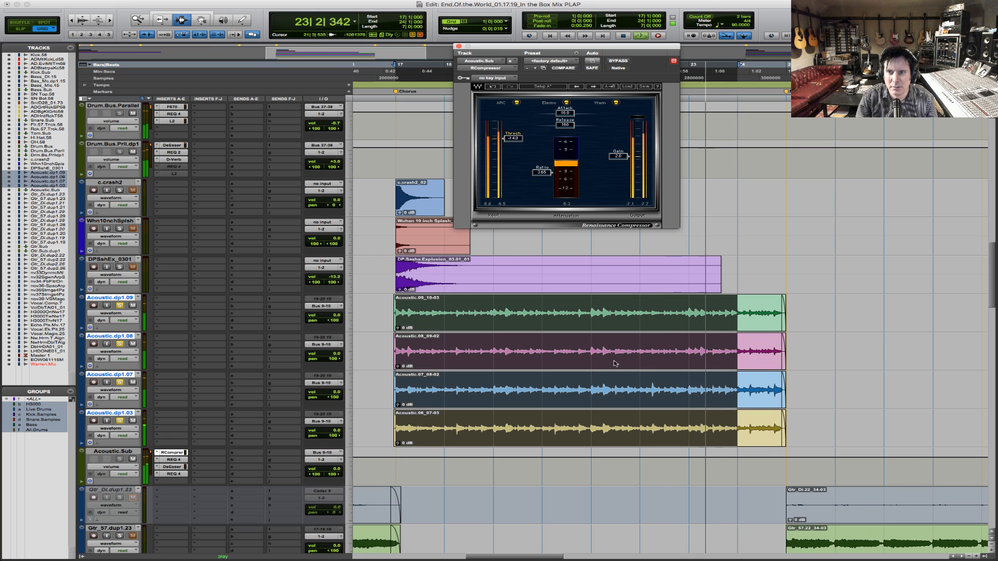
pyautogui.press('space')
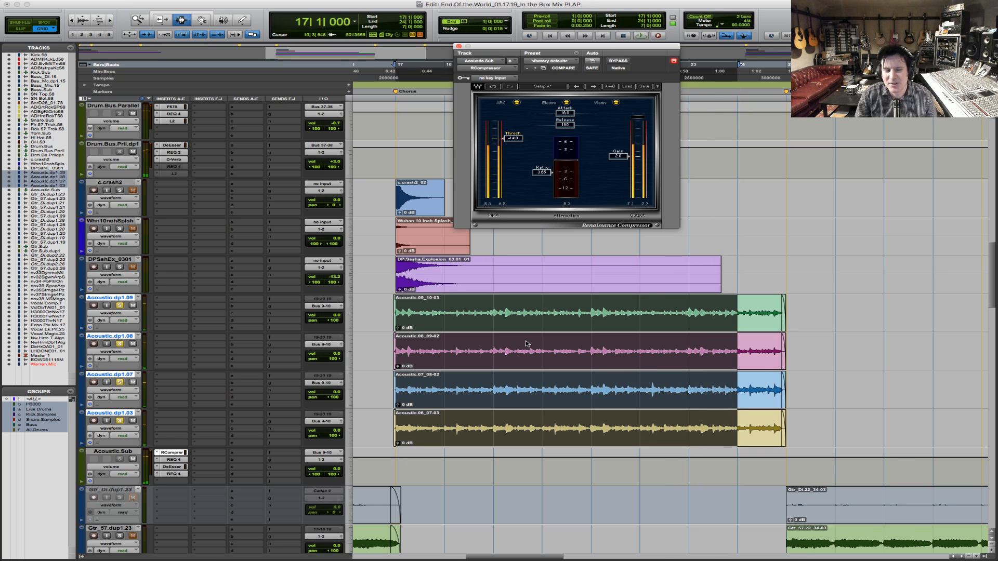
# - Solo the chorus electric guitars Gtr_57.dup1.20 and Gtr_57.dup1.19, and open Gtr.Sub's REQ 4 while playing them
pyautogui.scroll(-4, 483, 303)
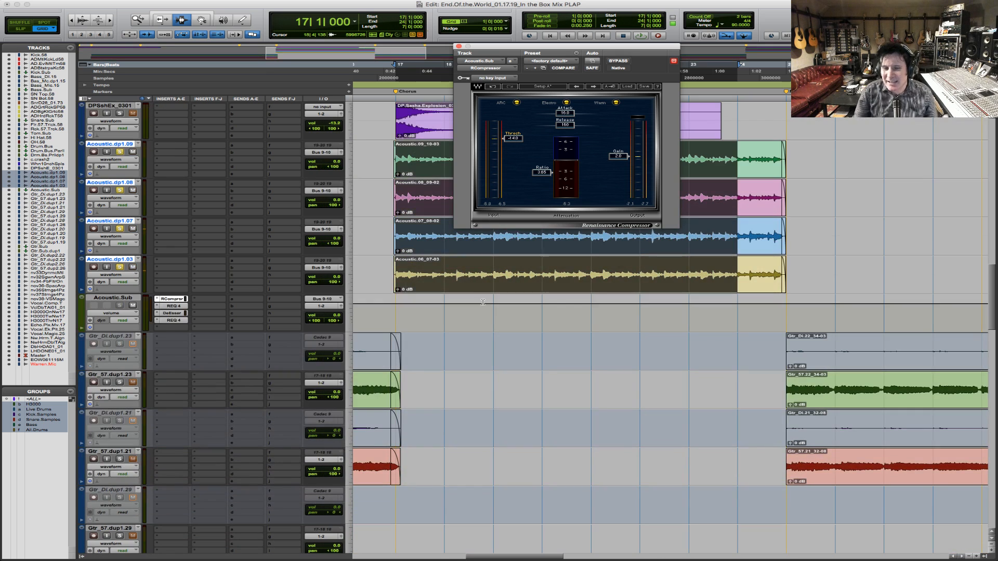
pyautogui.scroll(-9, 486, 311)
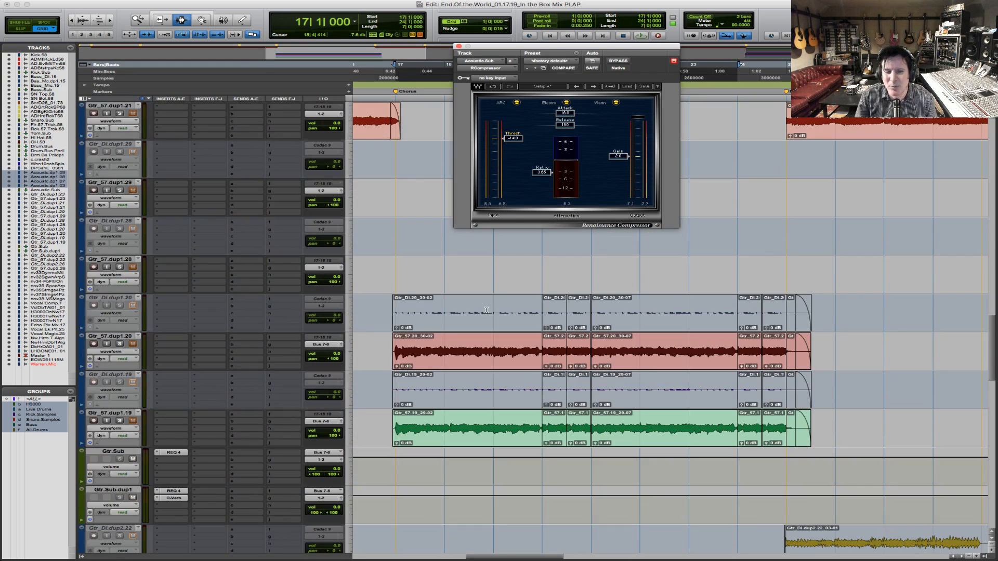
pyautogui.click(120, 344)
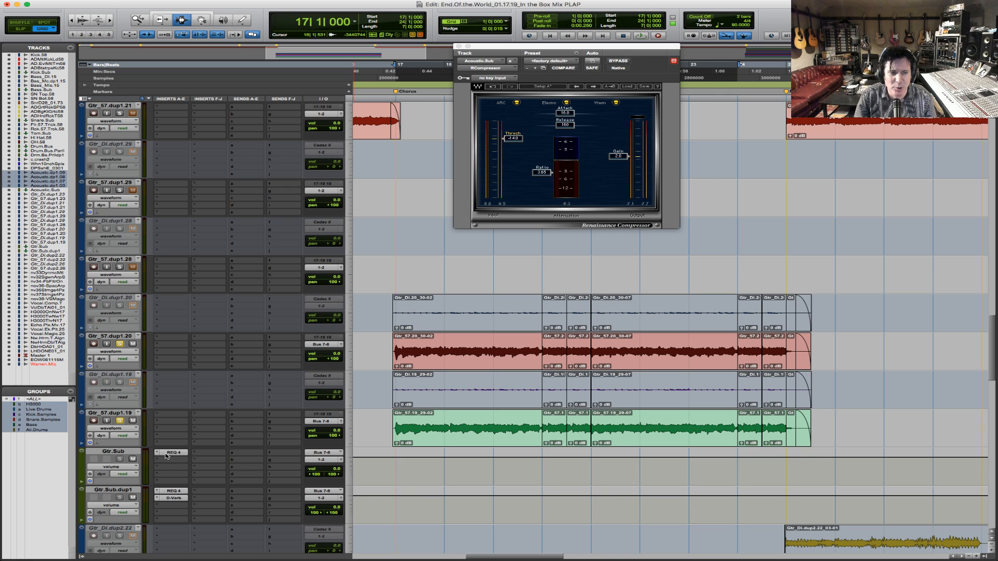
pyautogui.click(167, 453)
pyautogui.press('space')
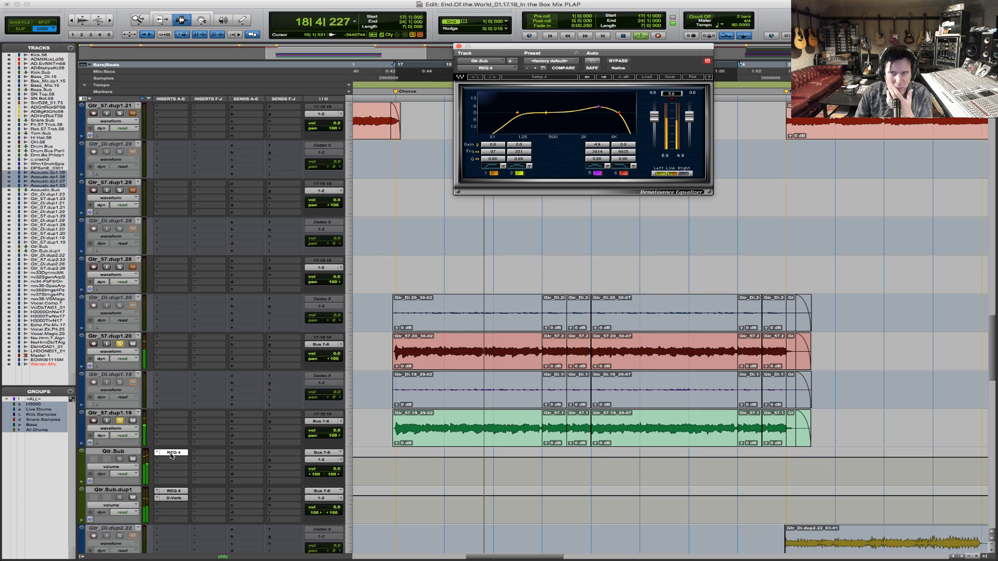
pyautogui.press('space')
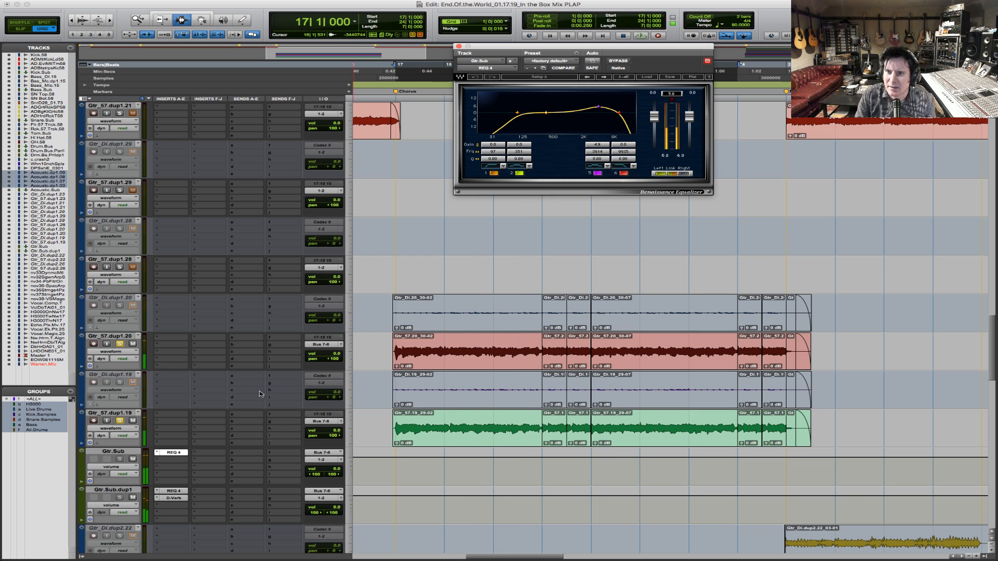
# - Play the chorus with the electric guitars and inspect the REQ 4 and D-Verb inserts on Gtr.Sub.dup1
pyautogui.press('space')
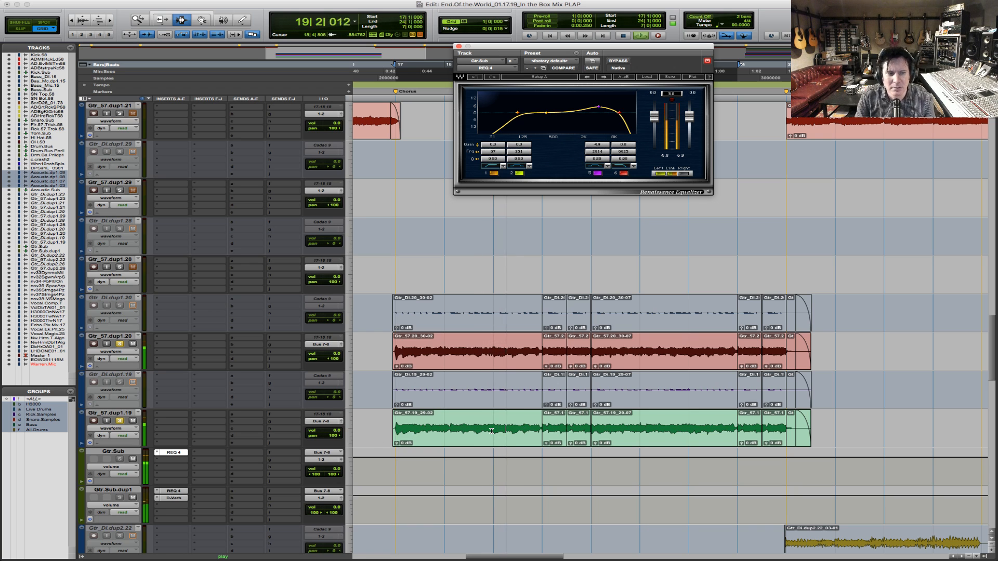
pyautogui.click(174, 491)
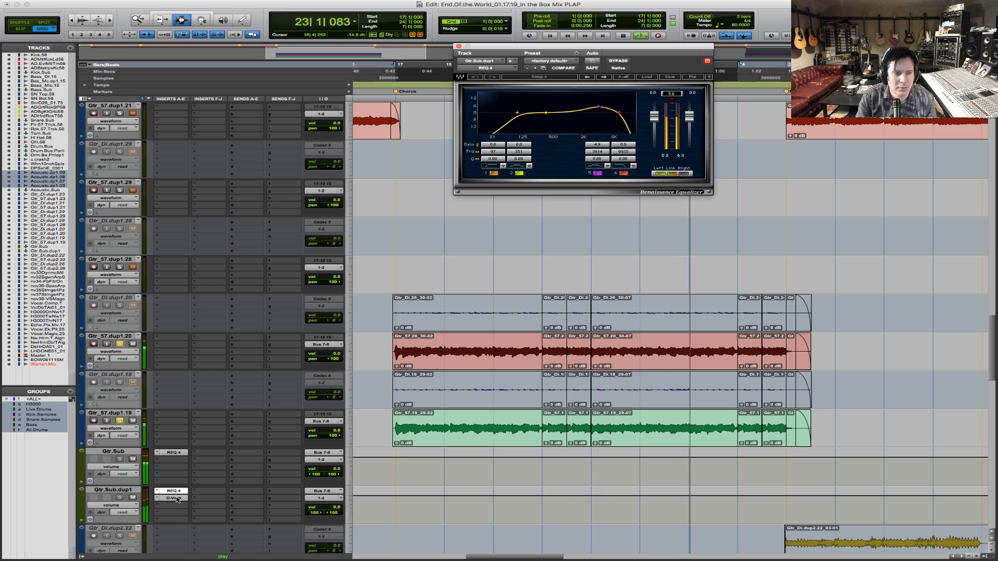
pyautogui.click(175, 497)
pyautogui.click(175, 491)
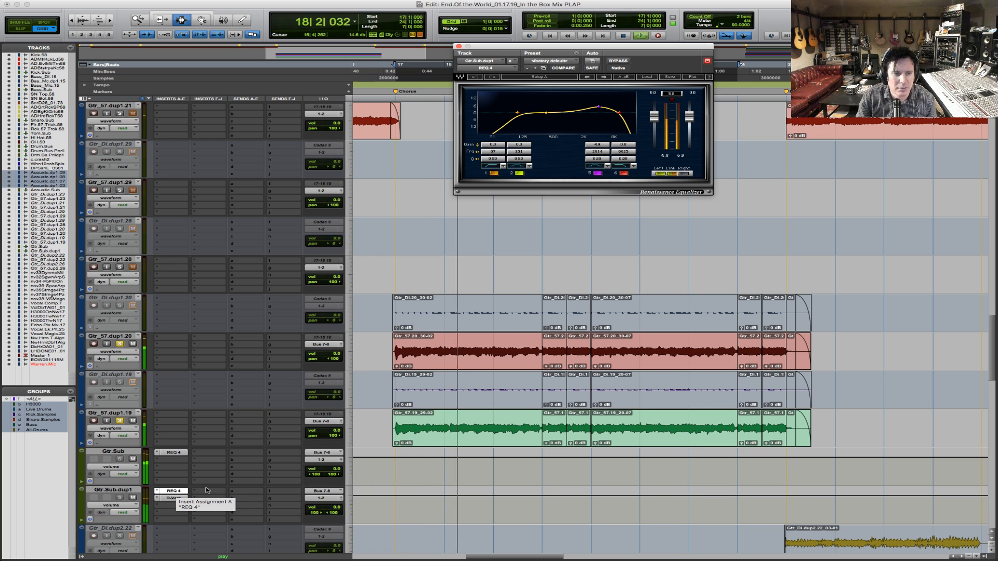
# - Close the EQ window and solo the nv33DynmcMtlc synth track during chorus playback
pyautogui.press('r')
pyautogui.press('r')
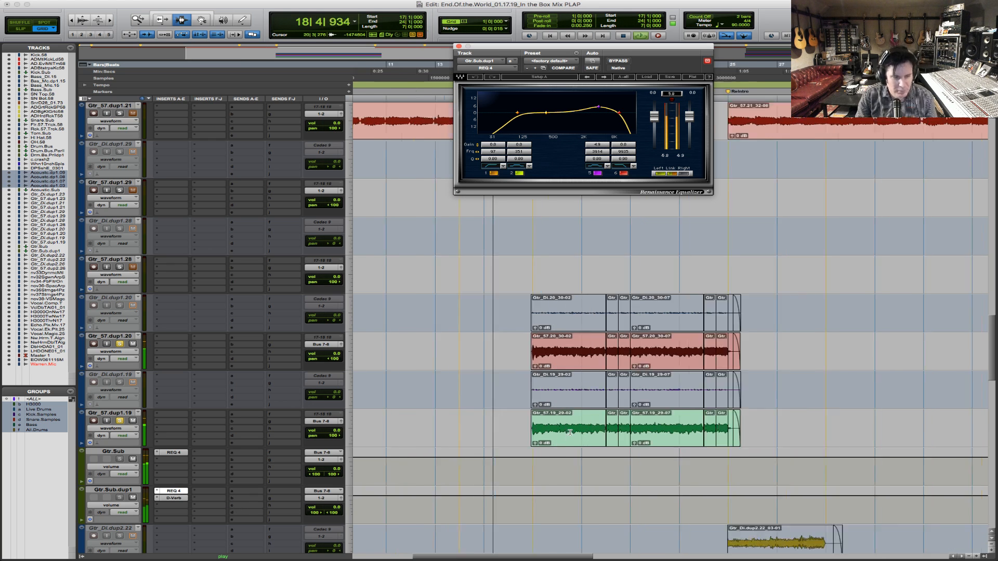
pyautogui.press('F5')
pyautogui.moveTo(505, 423); pyautogui.dragTo(779, 413)
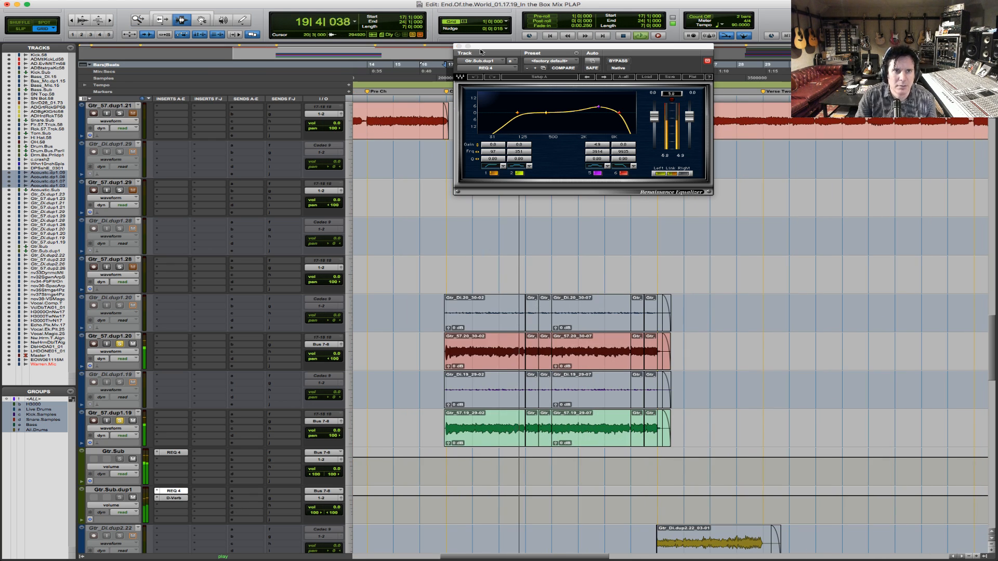
pyautogui.click(458, 47)
pyautogui.scroll(-10, 281, 228)
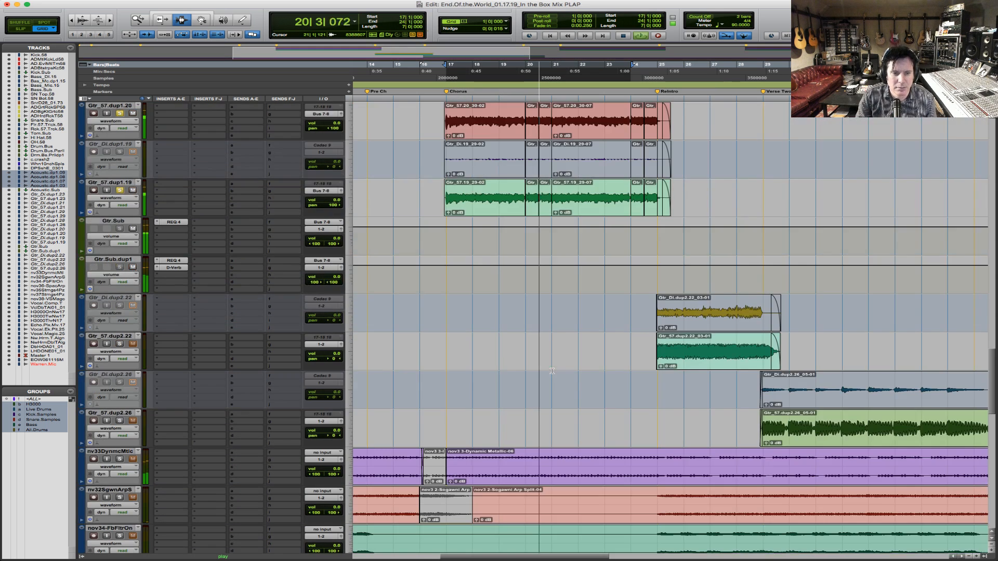
pyautogui.click(119, 267)
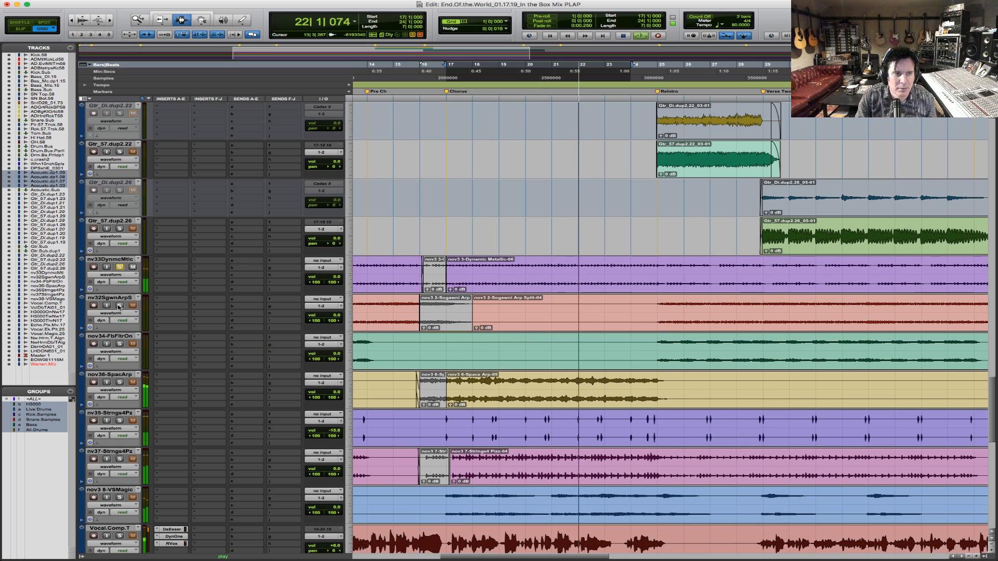
pyautogui.click(119, 382)
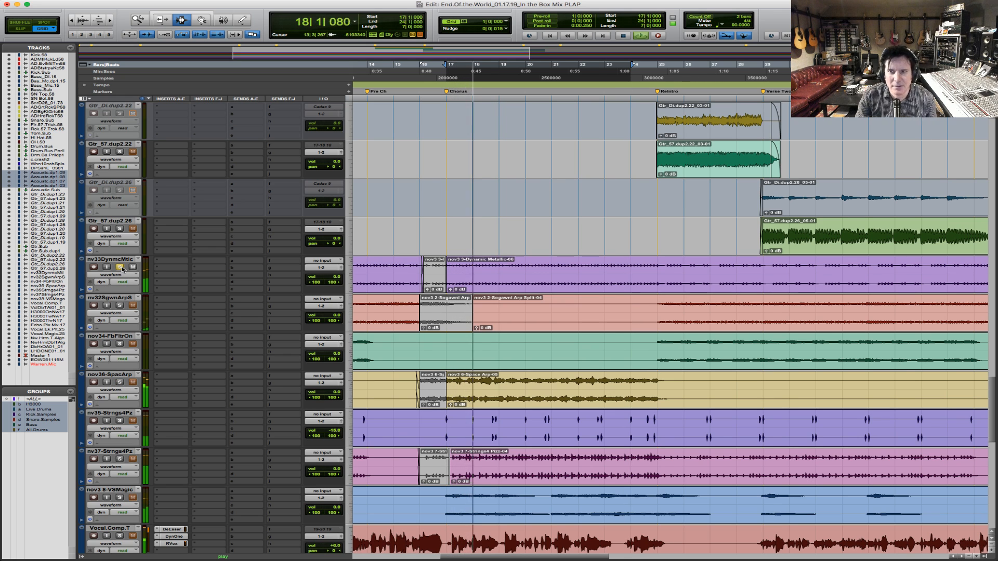
# - Select the chorus passage from bar 17 to bar 25 on nv33DynmcMtlc and play it
pyautogui.press('r')
pyautogui.press('r')
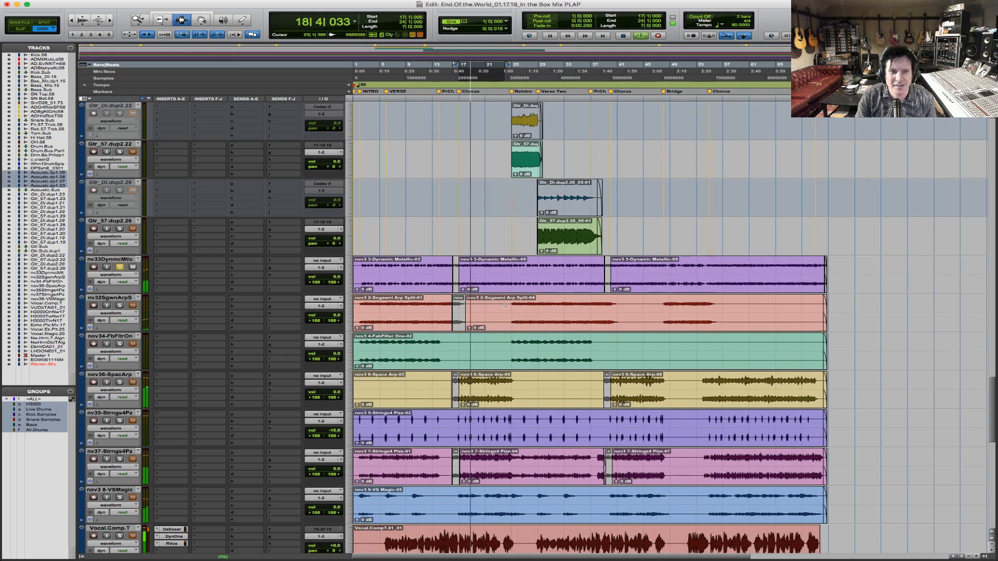
pyautogui.press('t')
pyautogui.moveTo(496, 286); pyautogui.dragTo(602, 281)
pyautogui.press('space')
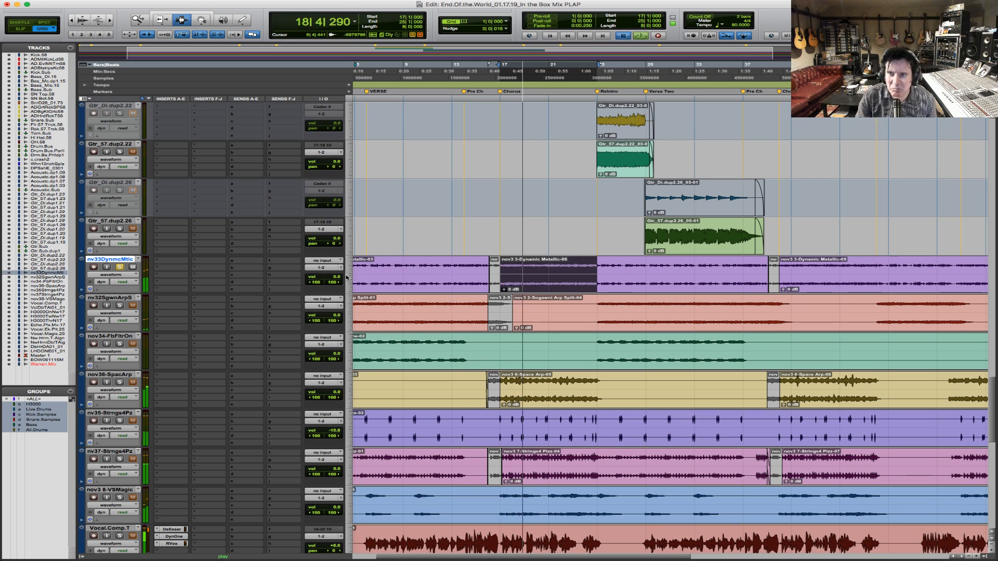
pyautogui.press('space')
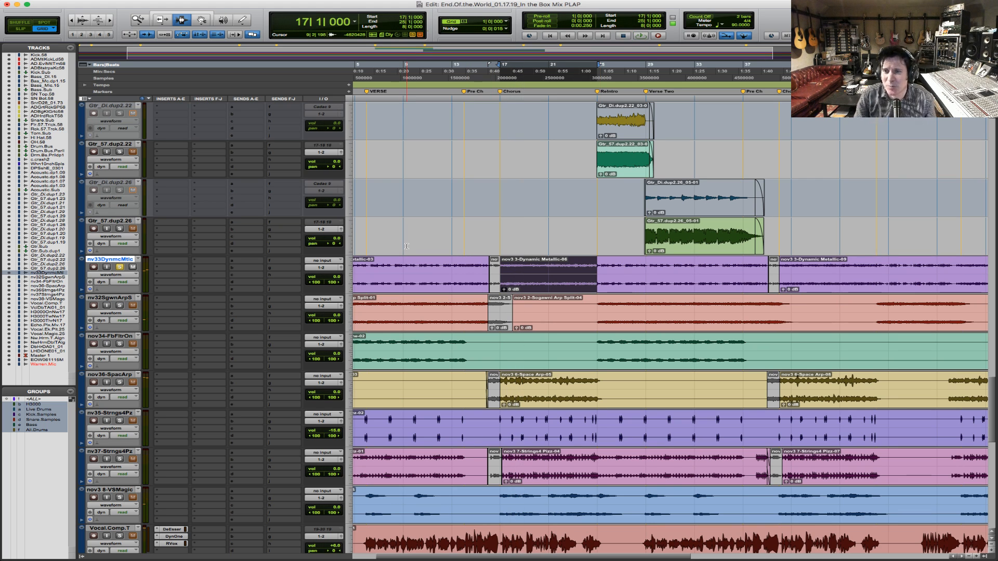
# - Insert a stereo bx_console SSL 4000 G in nv33DynmcMtlc's first slot, raise its high-pass filter frequency and play the chorus
pyautogui.click(175, 260)
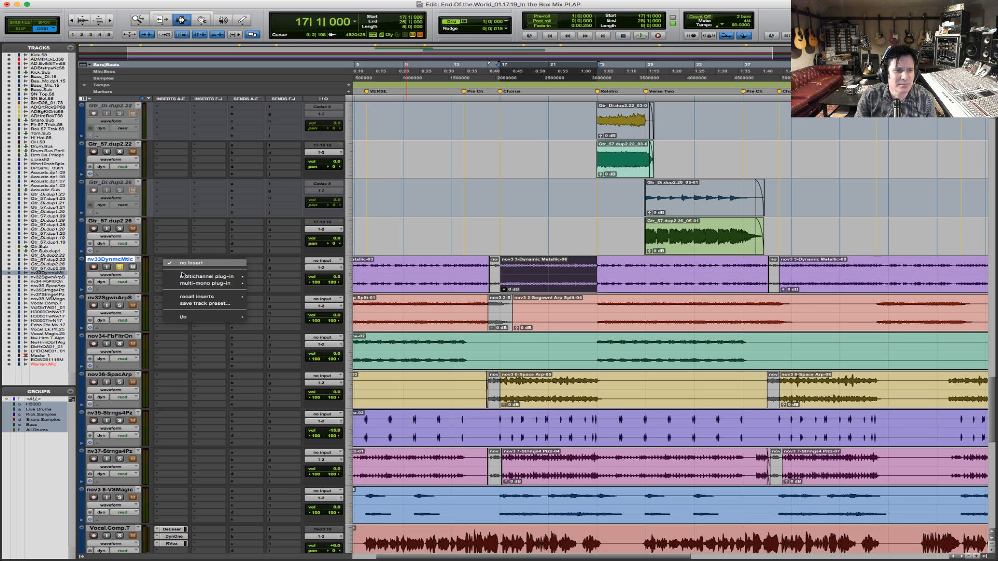
pyautogui.moveTo(208, 277)
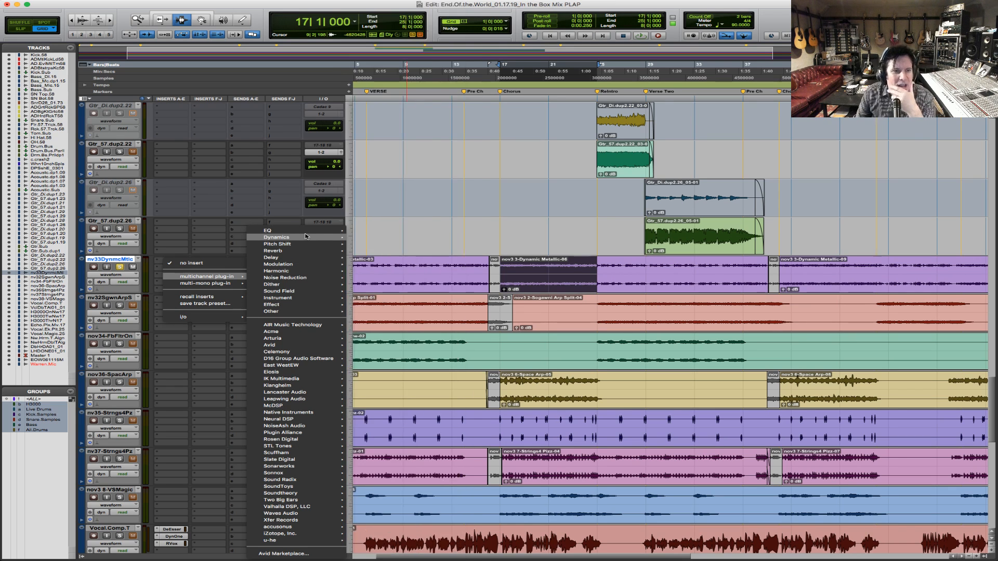
pyautogui.moveTo(306, 237)
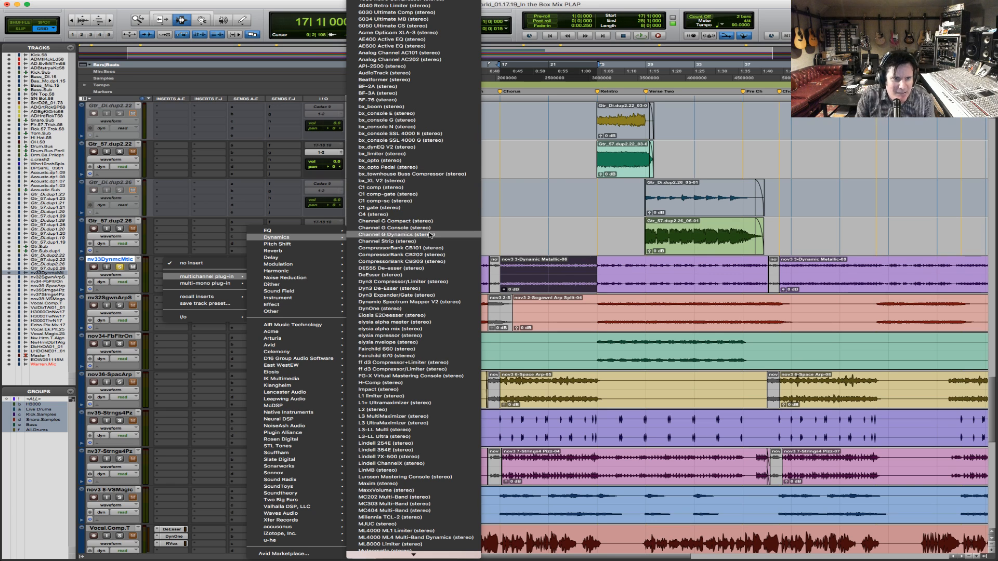
pyautogui.click(442, 140)
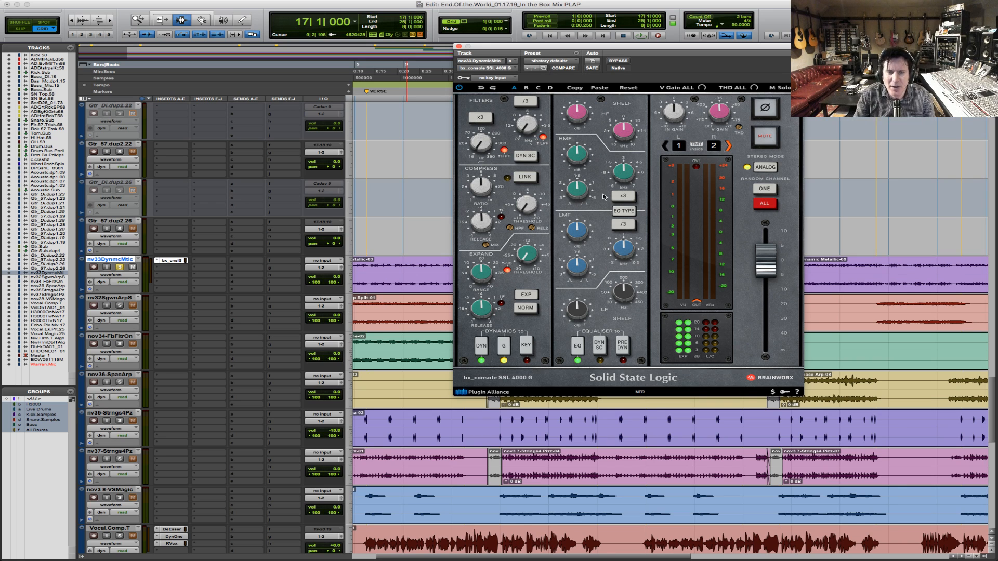
pyautogui.moveTo(479, 145); pyautogui.dragTo(523, 112)
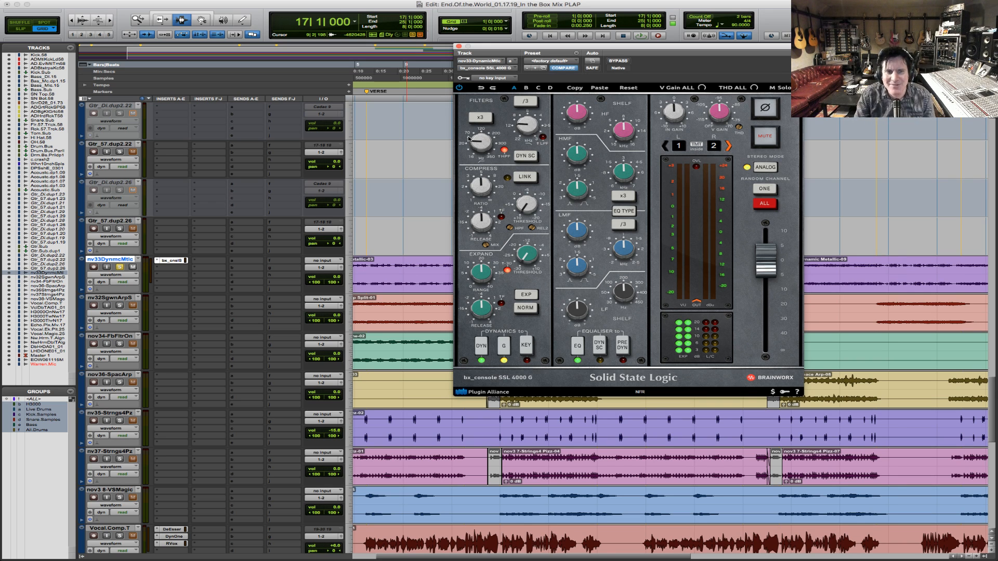
pyautogui.press('space')
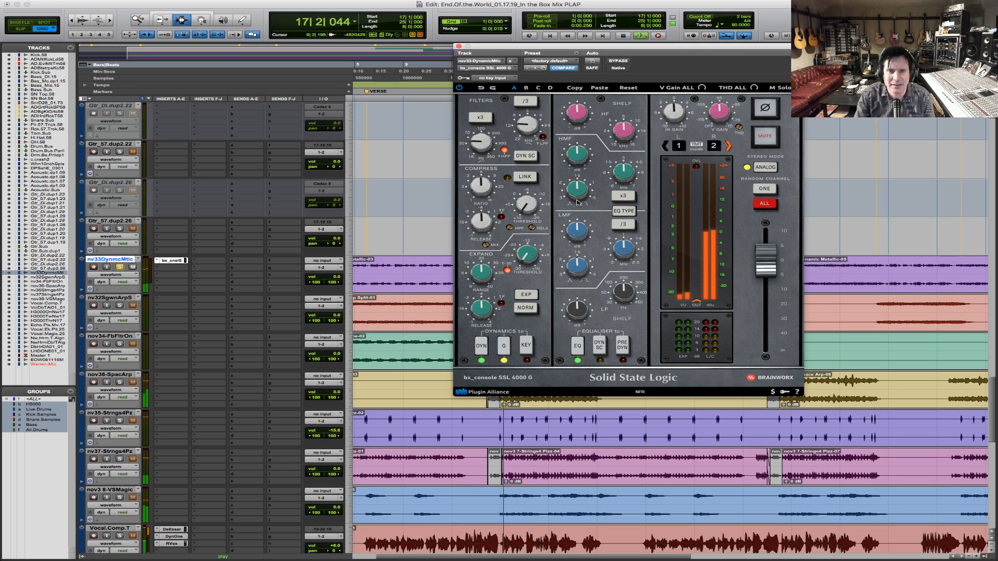
# - Lower the compressor ratio on the nv33DynmcMtlc console plug-in and raise its input gain to 10.0 dB
pyautogui.press('space')
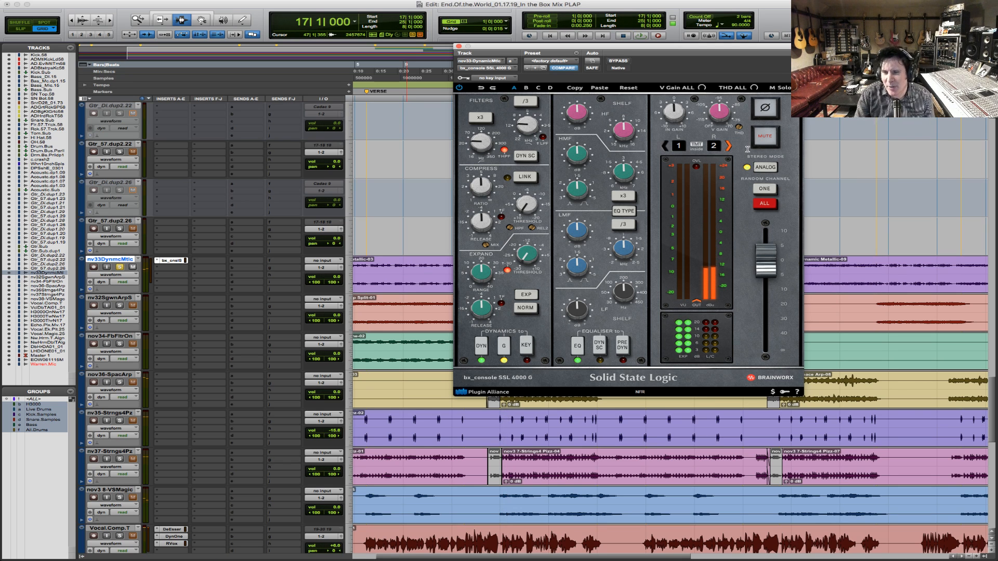
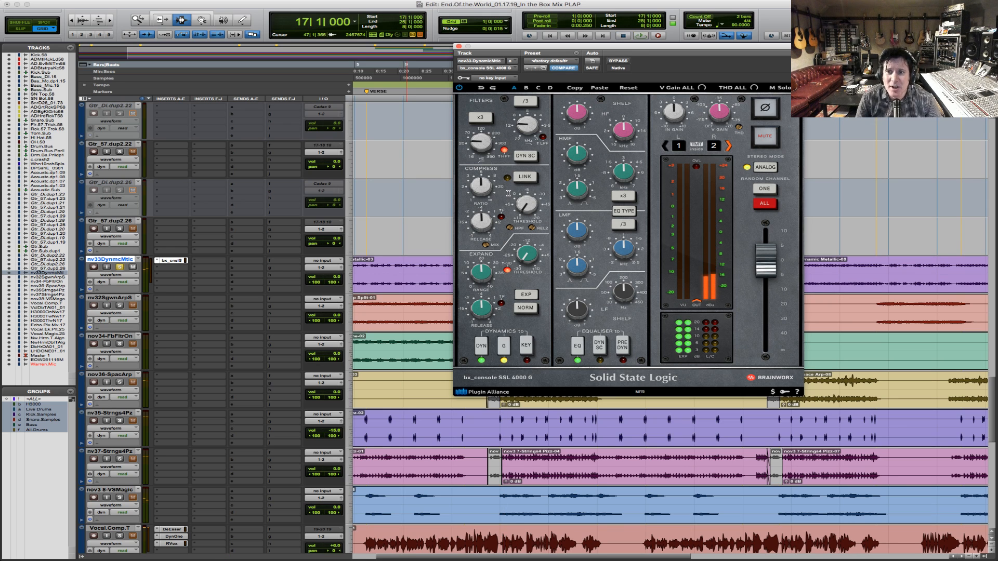
pyautogui.moveTo(479, 184); pyautogui.dragTo(475, 195)
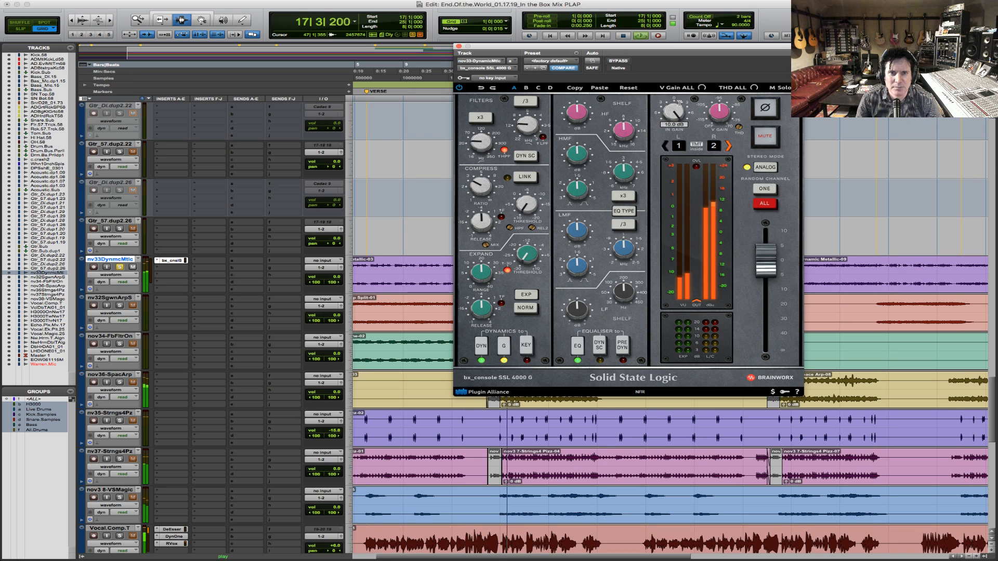
pyautogui.scroll(2, 676, 108)
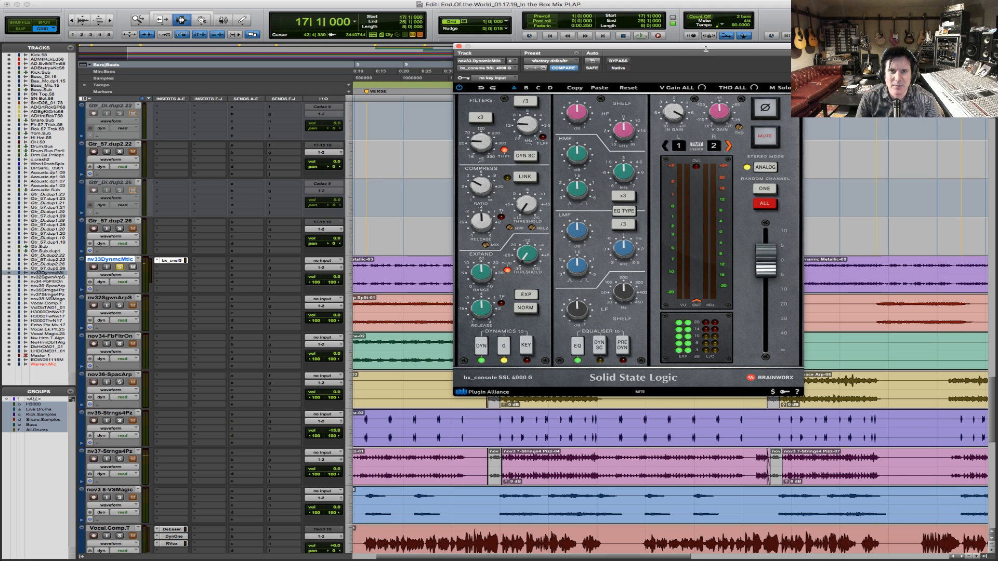
# - Reposition the bx_console SSL 4000 G window over the arrangement while looking over the synth and vocal tracks
pyautogui.moveTo(706, 48); pyautogui.dragTo(915, 170)
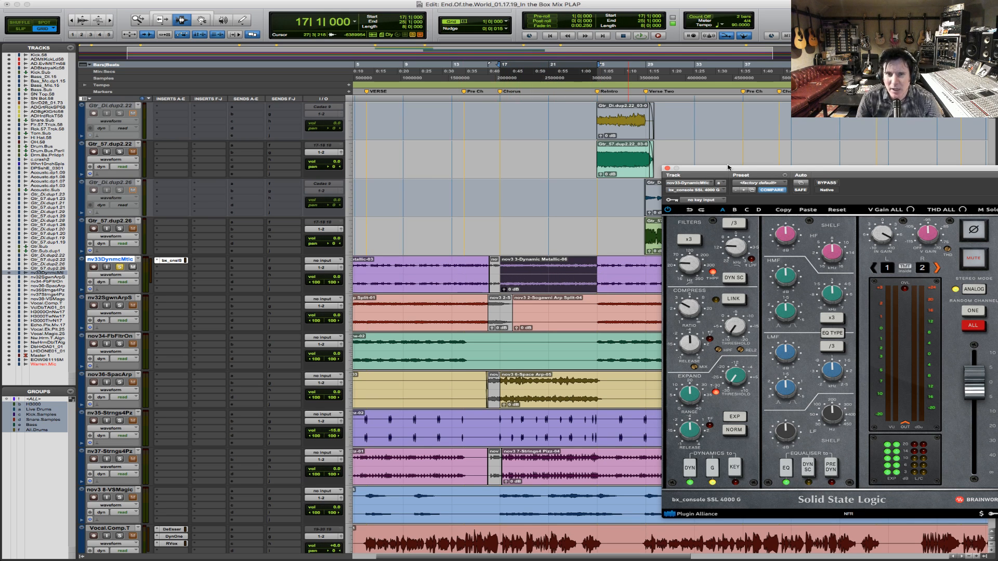
pyautogui.moveTo(728, 168); pyautogui.dragTo(608, 105)
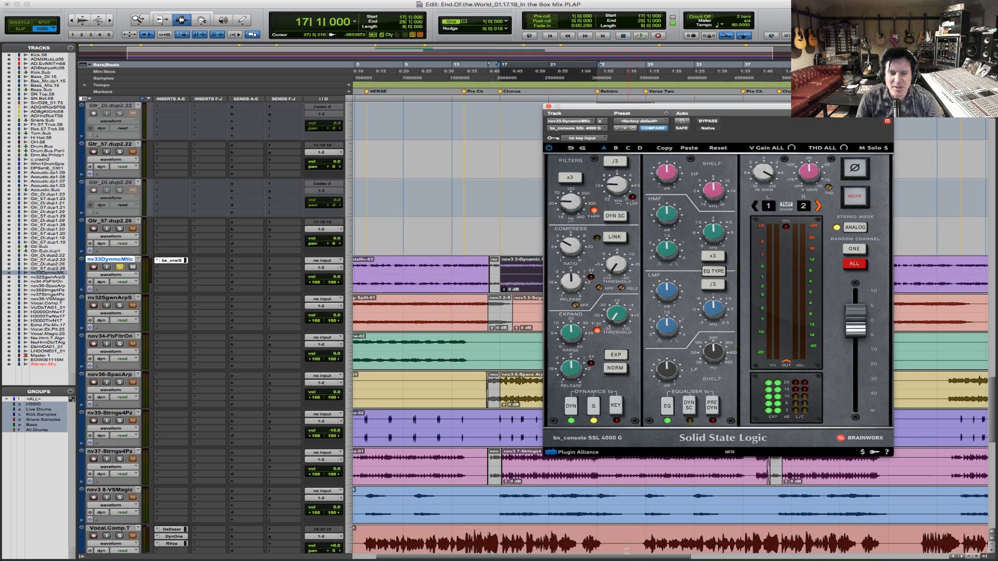
pyautogui.scroll(-3, 626, 551)
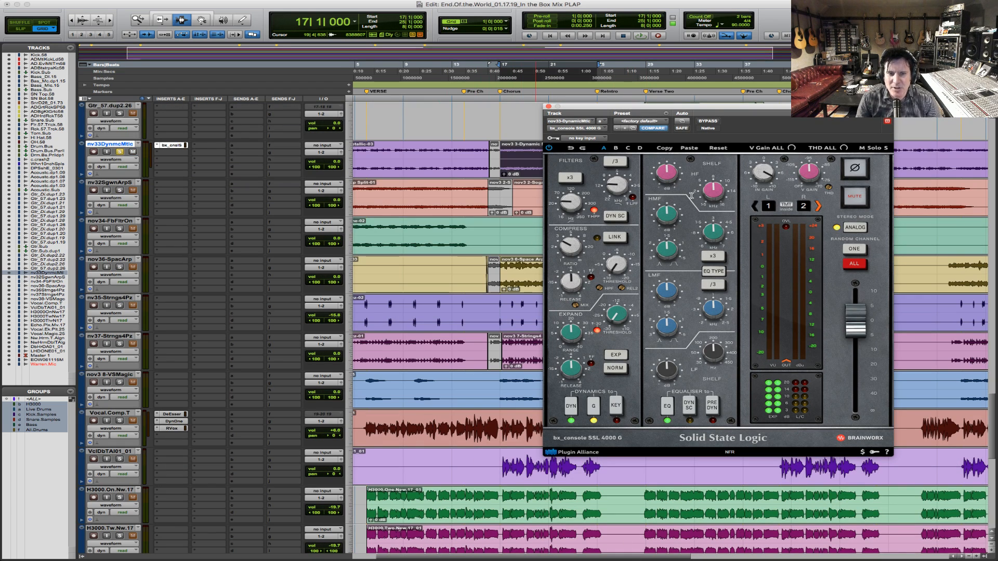
pyautogui.moveTo(715, 108); pyautogui.dragTo(749, 81)
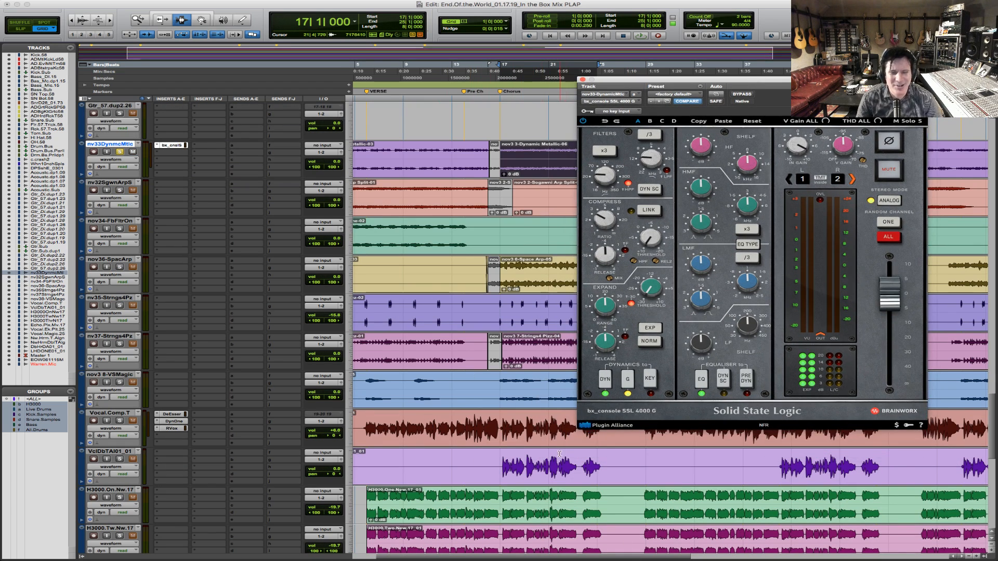
pyautogui.scroll(2, 559, 453)
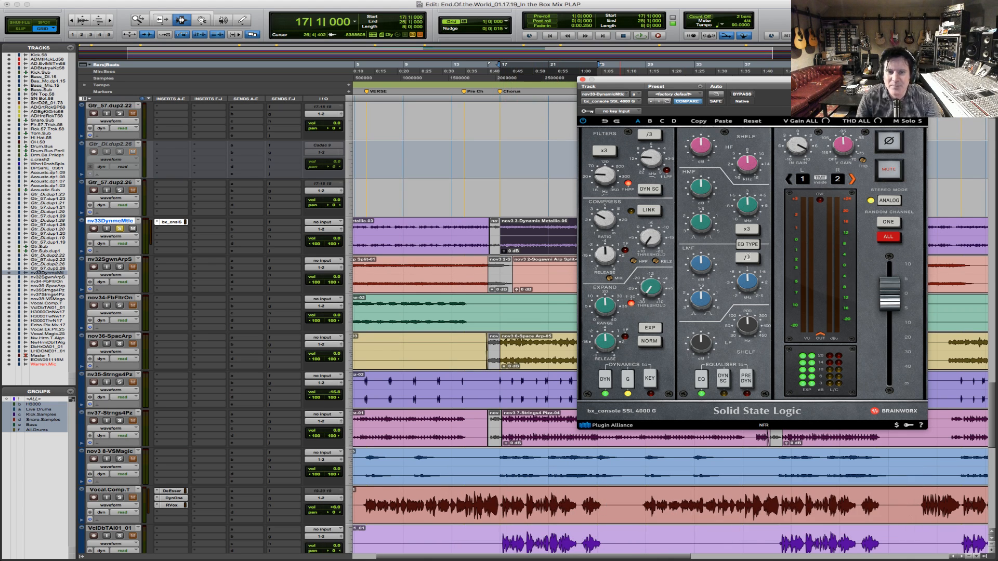
pyautogui.moveTo(782, 82); pyautogui.dragTo(748, 69)
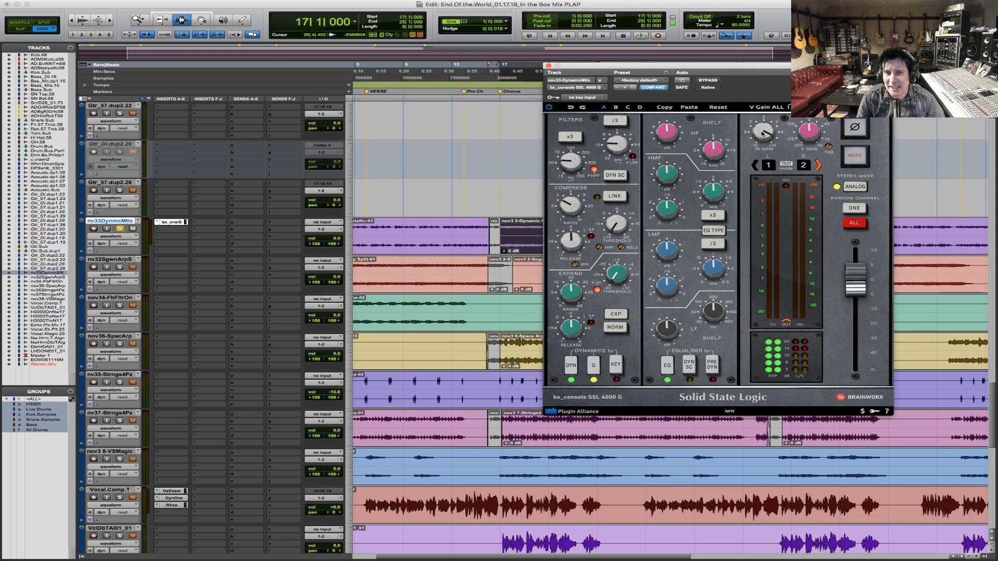
# - Audition the opening of the chorus twice from bar 17 with nv33DynmcMtlc soloed
pyautogui.press('space')
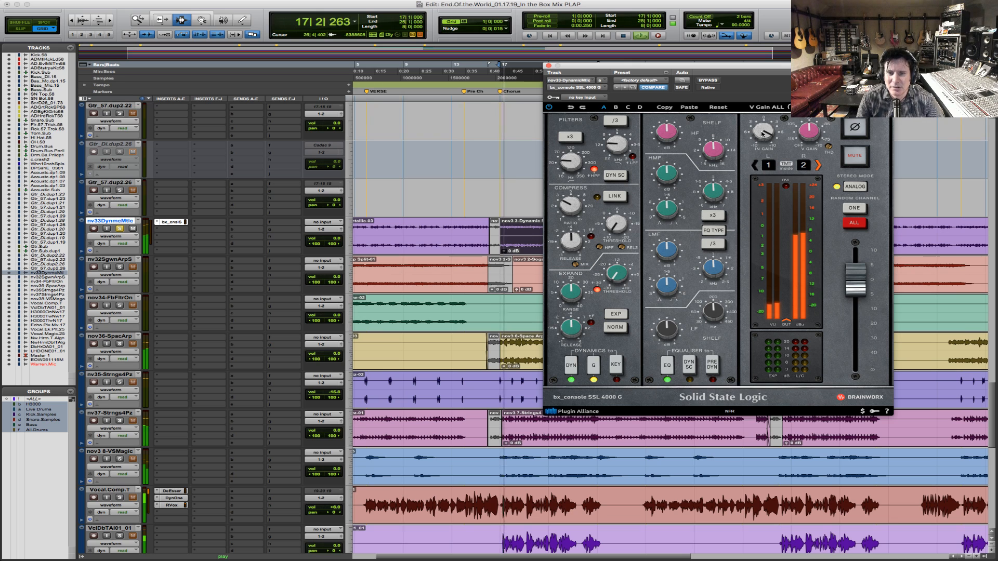
pyautogui.press('space')
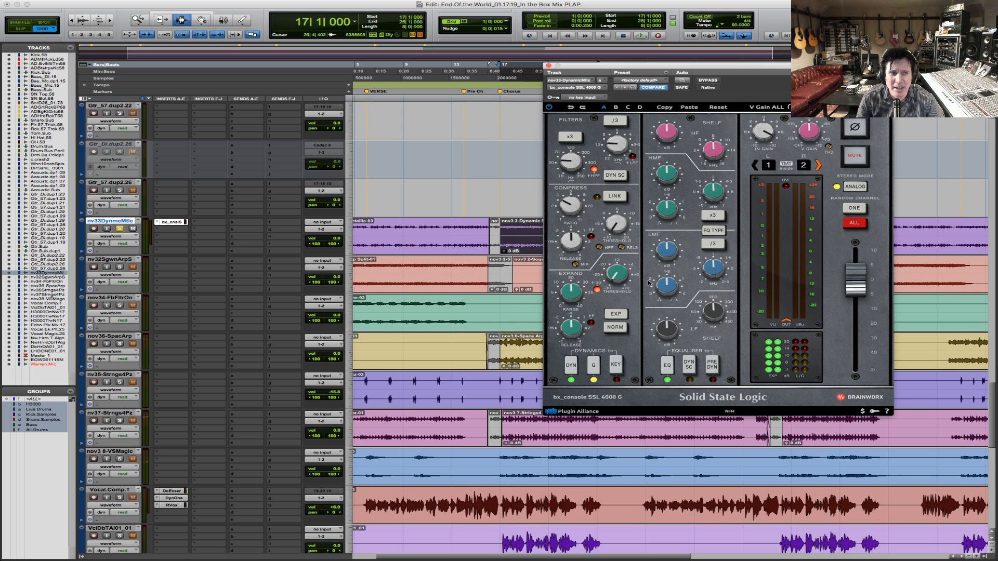
pyautogui.press('space')
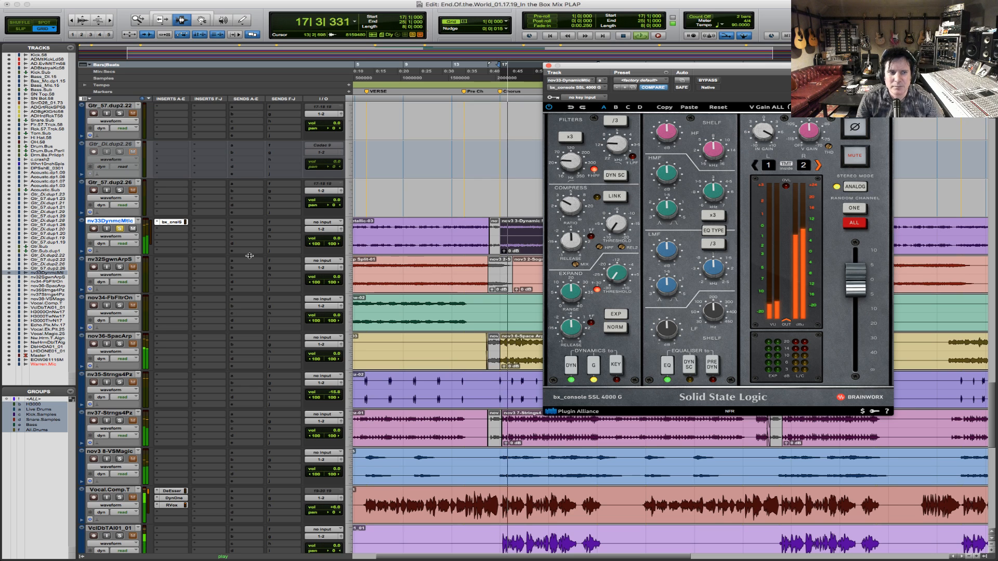
pyautogui.press('space')
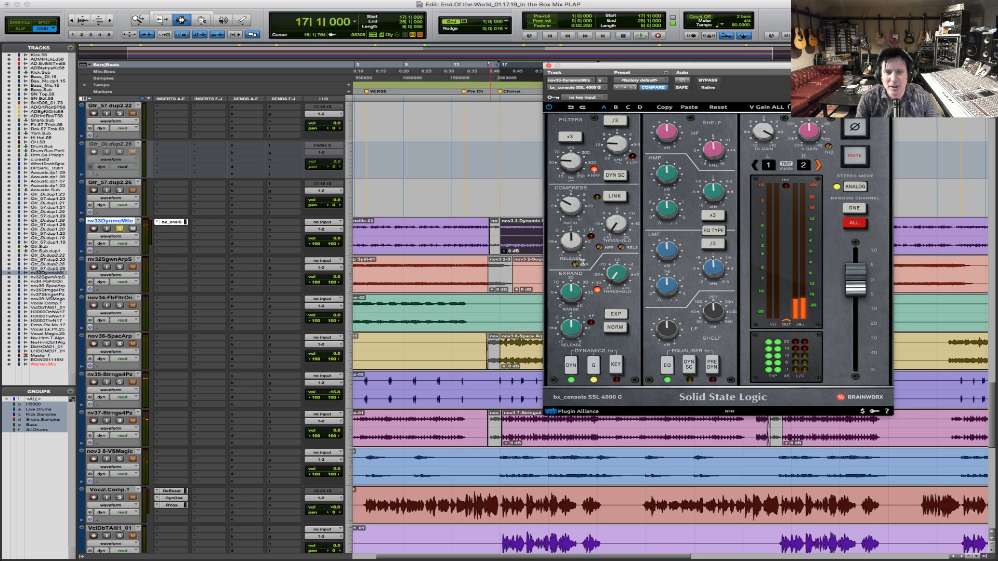
# - Lower the SSL compressor threshold on nv33DynmcMtlc during chorus playback and compare the sound against bypass
pyautogui.press('space')
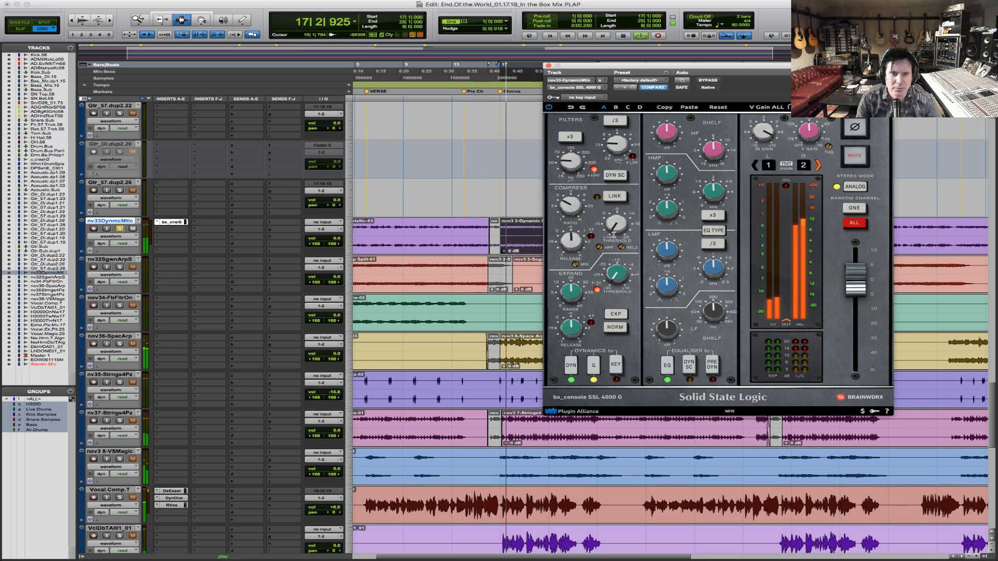
pyautogui.moveTo(613, 235); pyautogui.dragTo(623, 194)
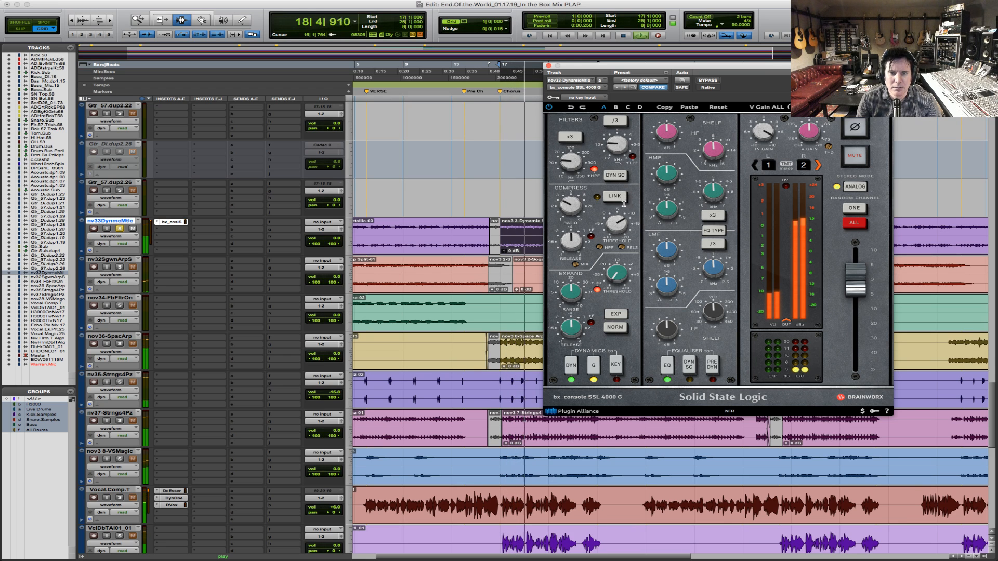
pyautogui.click(707, 81)
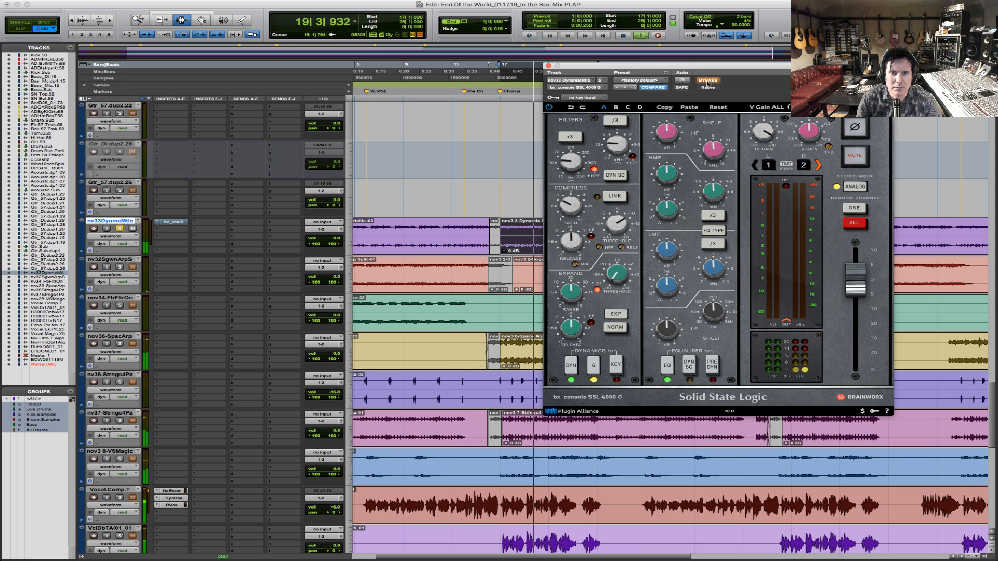
pyautogui.click(708, 81)
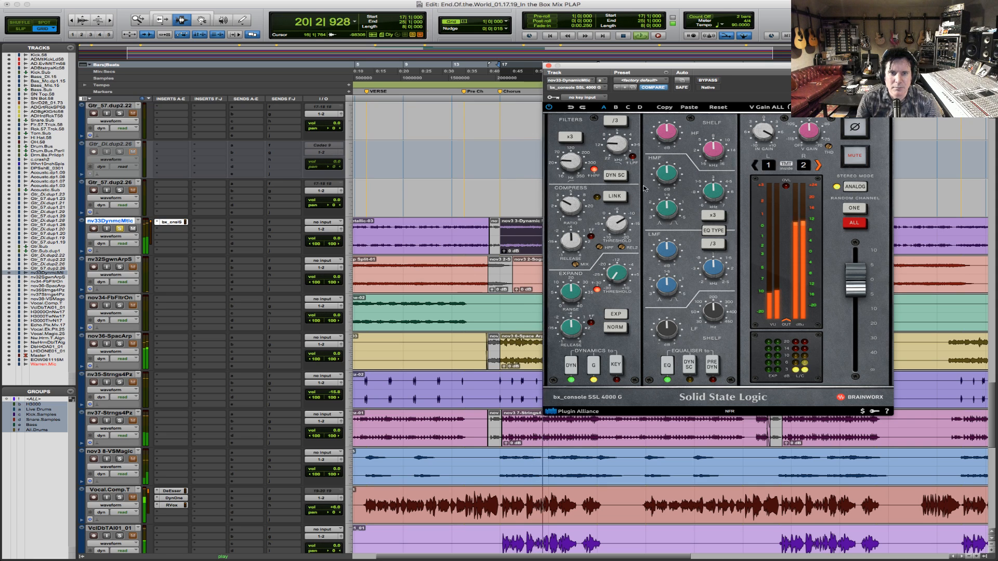
# - Set the SSL compressor's release to 0.10 s and threshold to -20.0 dB, and raise its ratio
pyautogui.moveTo(615, 223); pyautogui.dragTo(615, 208)
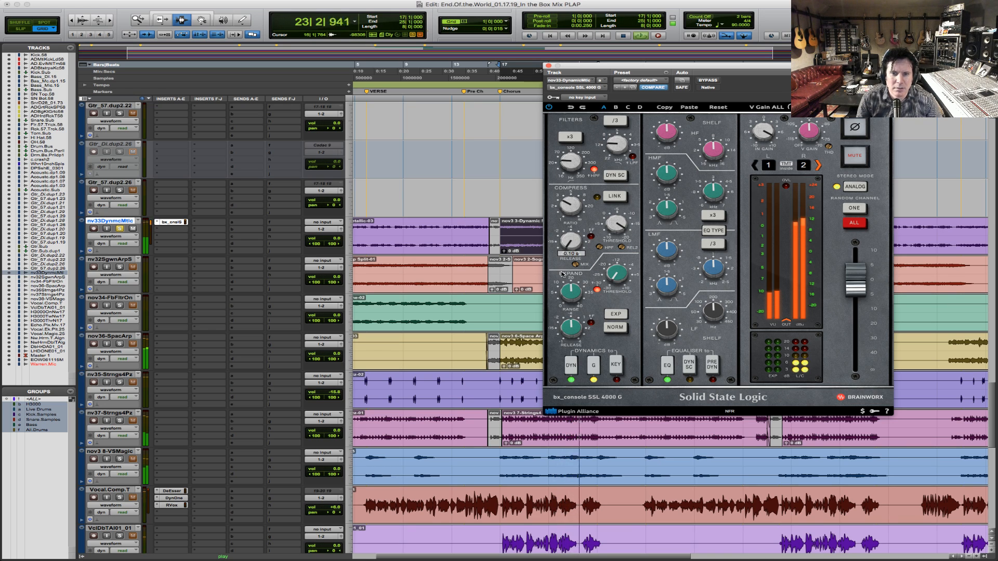
pyautogui.moveTo(620, 229); pyautogui.dragTo(621, 224)
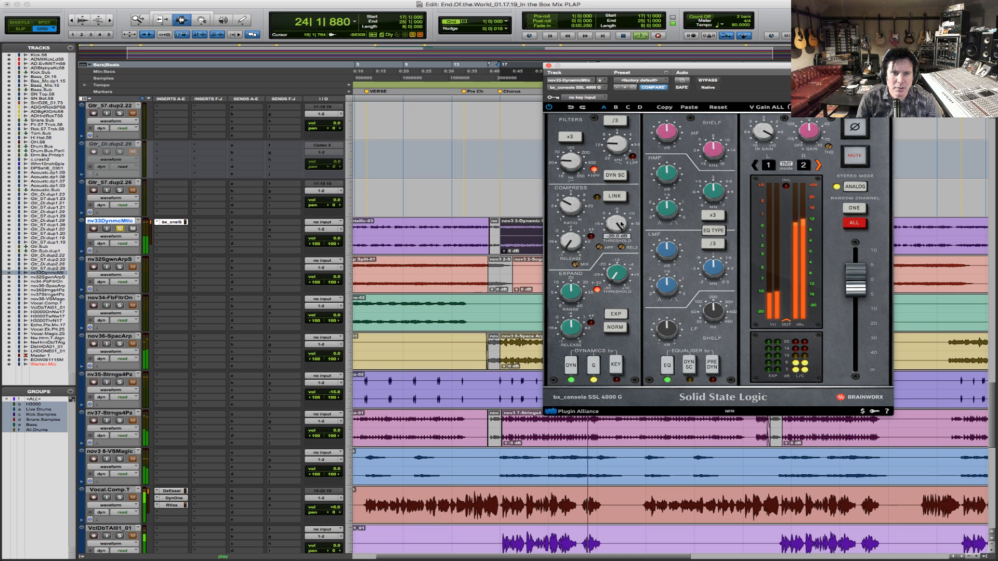
pyautogui.moveTo(571, 203)
pyautogui.mouseDown()
pyautogui.moveTo(572, 182)
pyautogui.moveTo(565, 191)
pyautogui.mouseUp()
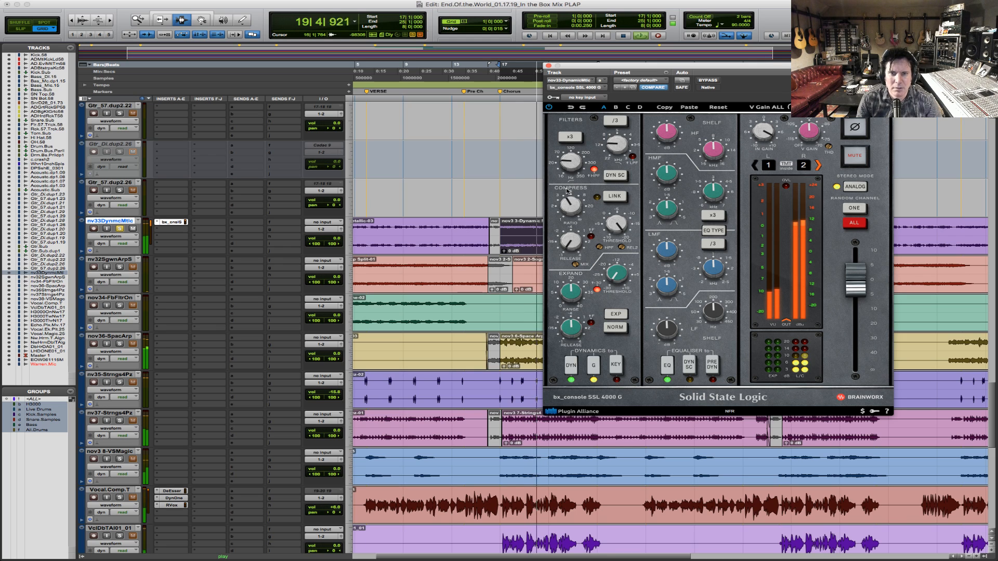
# - Raise the HMF frequency, boost the HMF gain to about +7.3 dB and lower the output fader, then stop playback
pyautogui.moveTo(716, 192); pyautogui.dragTo(672, 168)
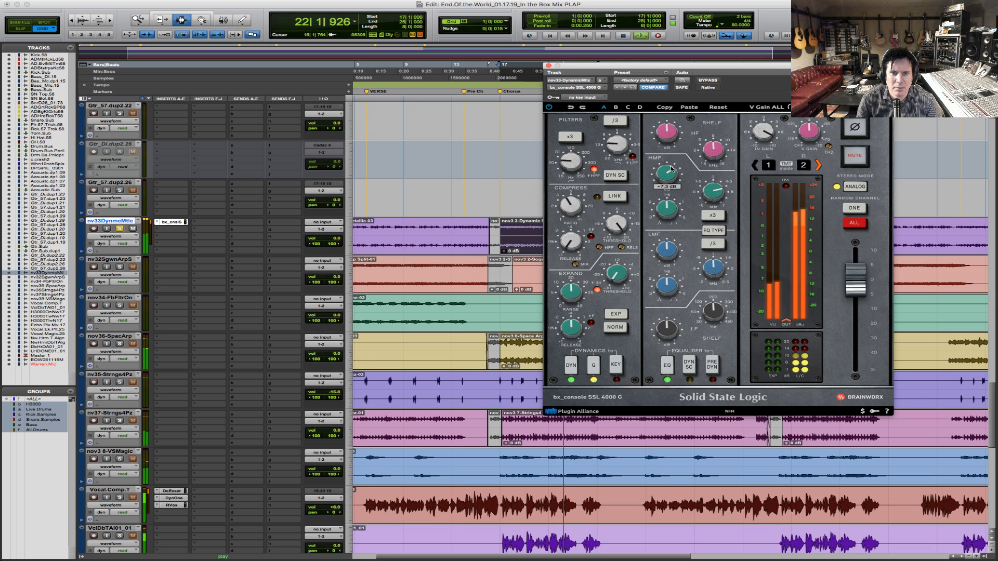
pyautogui.moveTo(861, 290); pyautogui.dragTo(861, 297)
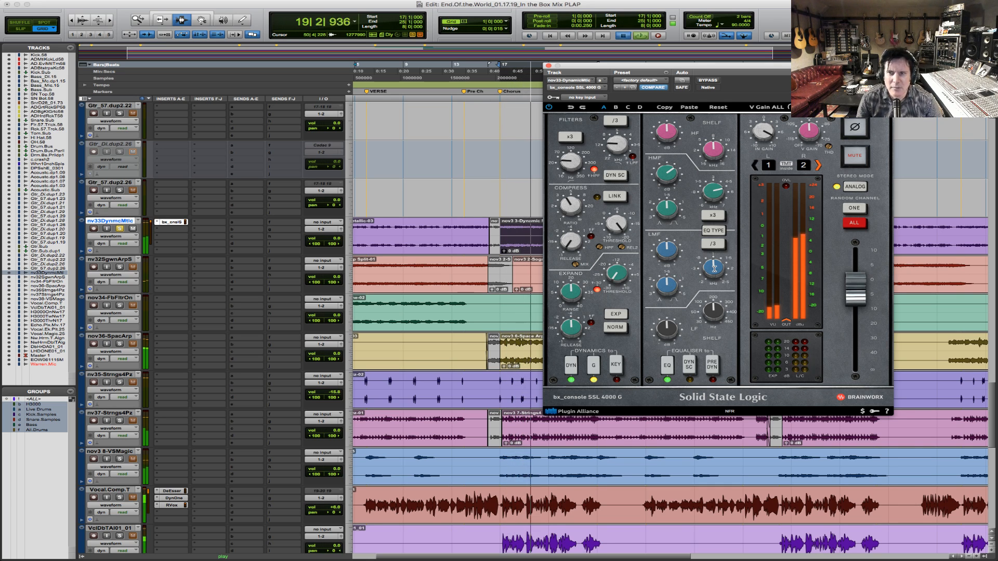
pyautogui.press('space')
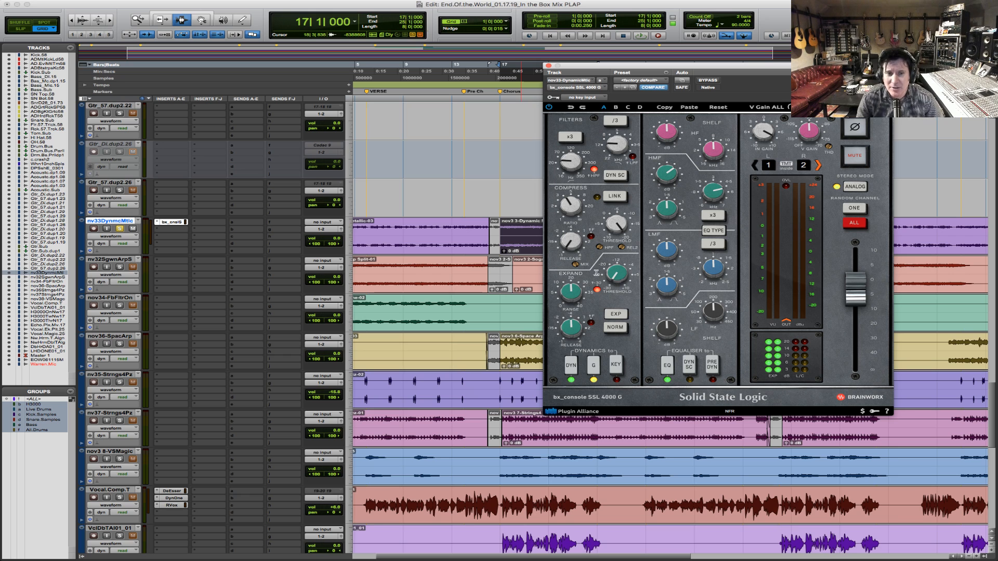
# - Sweep the LMF frequency with its gain boosted during chorus playback to find the low-mid range to treat
pyautogui.press('space')
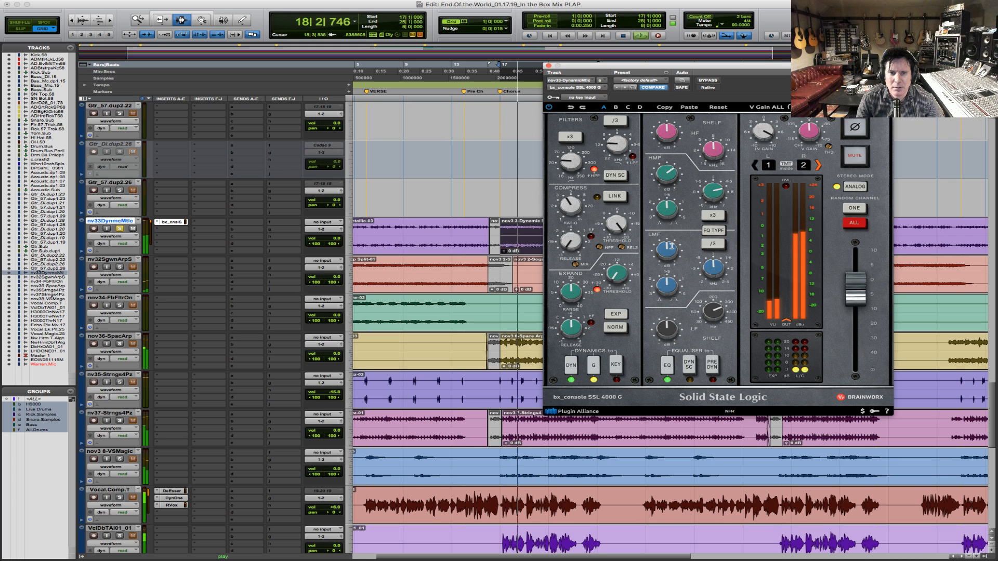
pyautogui.moveTo(702, 276)
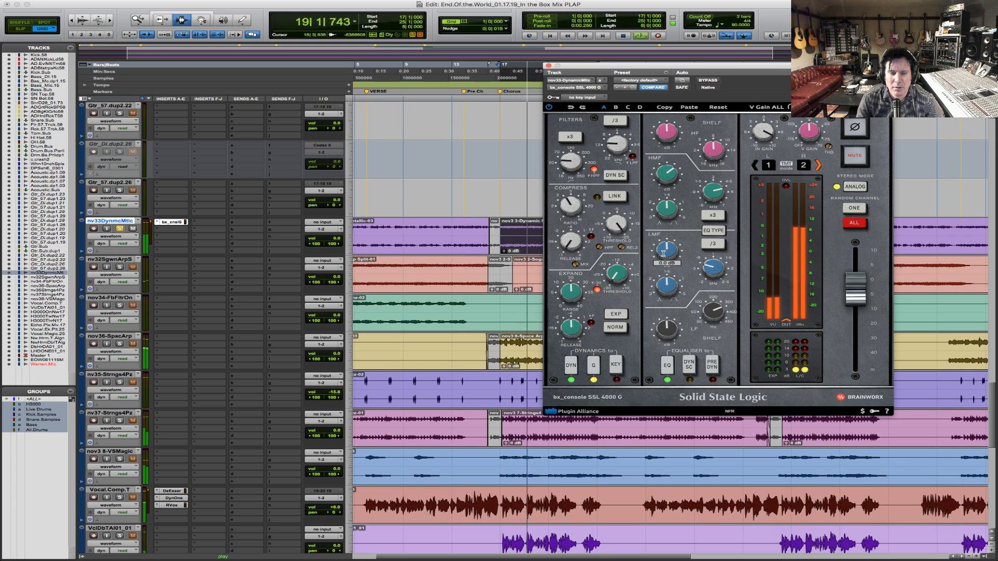
pyautogui.moveTo(702, 277); pyautogui.dragTo(710, 272)
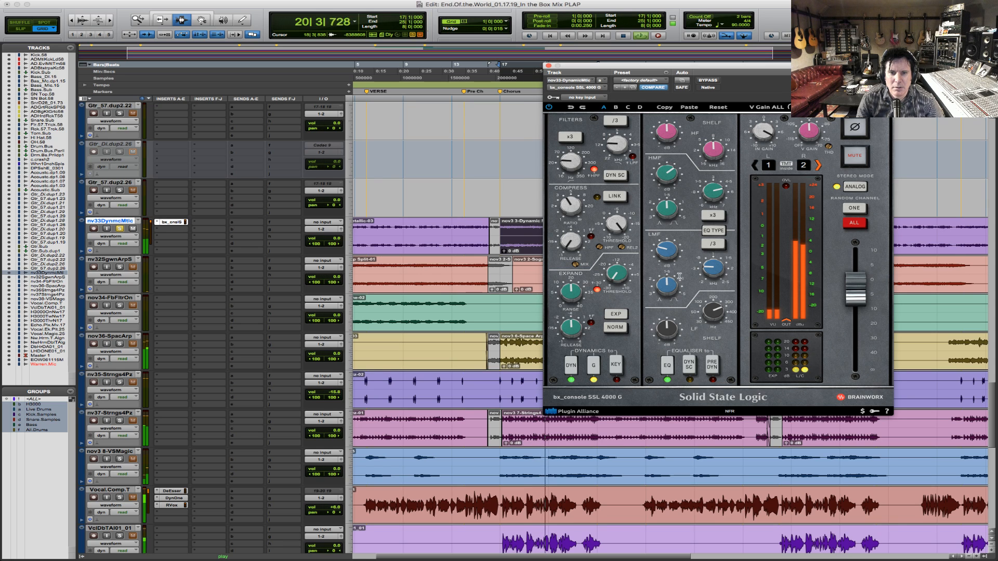
pyautogui.moveTo(669, 248); pyautogui.dragTo(672, 240)
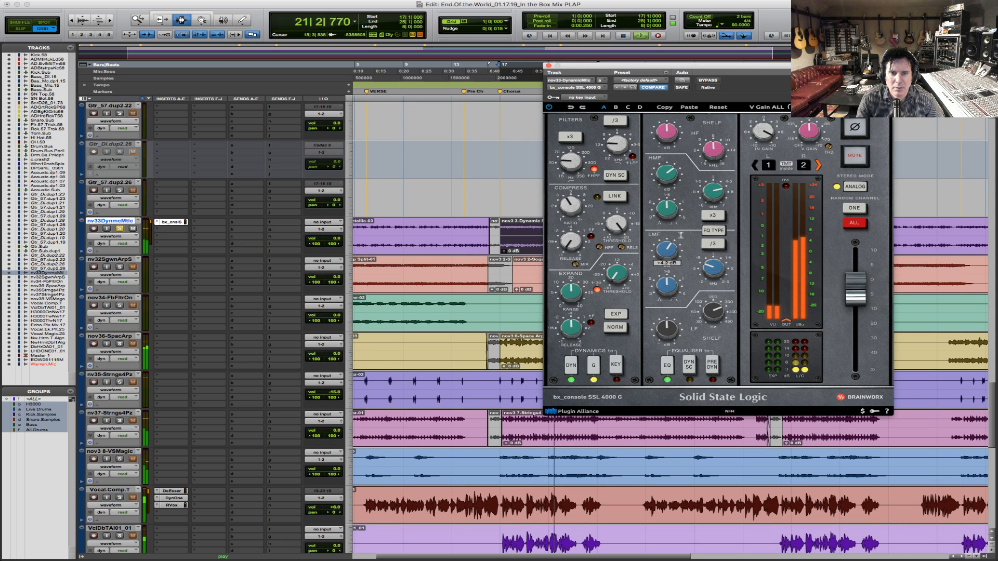
pyautogui.moveTo(707, 268); pyautogui.dragTo(707, 264)
pyautogui.moveTo(706, 265); pyautogui.dragTo(708, 258)
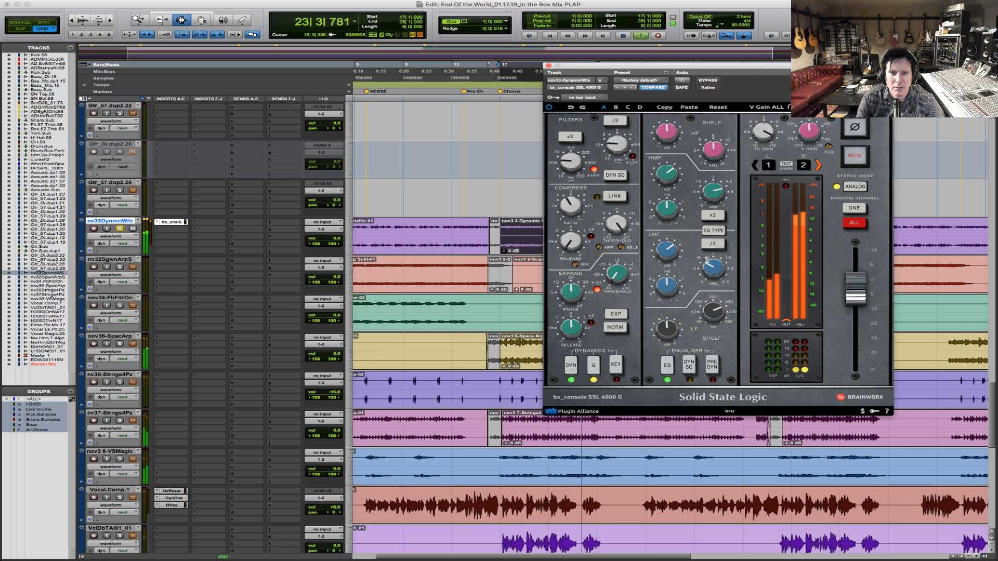
pyautogui.press('space')
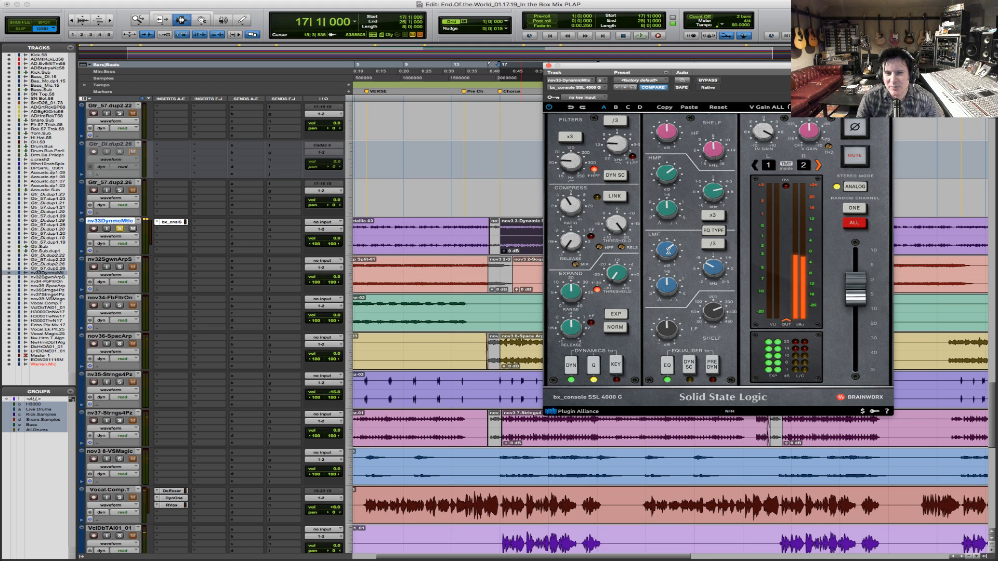
# - Cut the LMF gain on nv33DynmcMtlc while the chorus plays and compare the plug-in against bypass
pyautogui.press('space')
pyautogui.moveTo(668, 250); pyautogui.dragTo(663, 269)
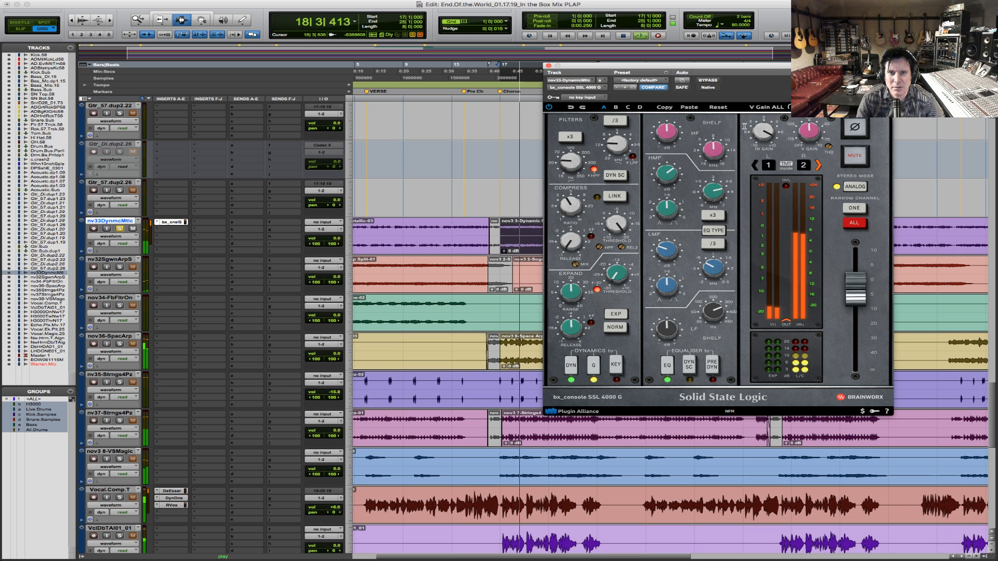
pyautogui.click(708, 81)
pyautogui.click(708, 80)
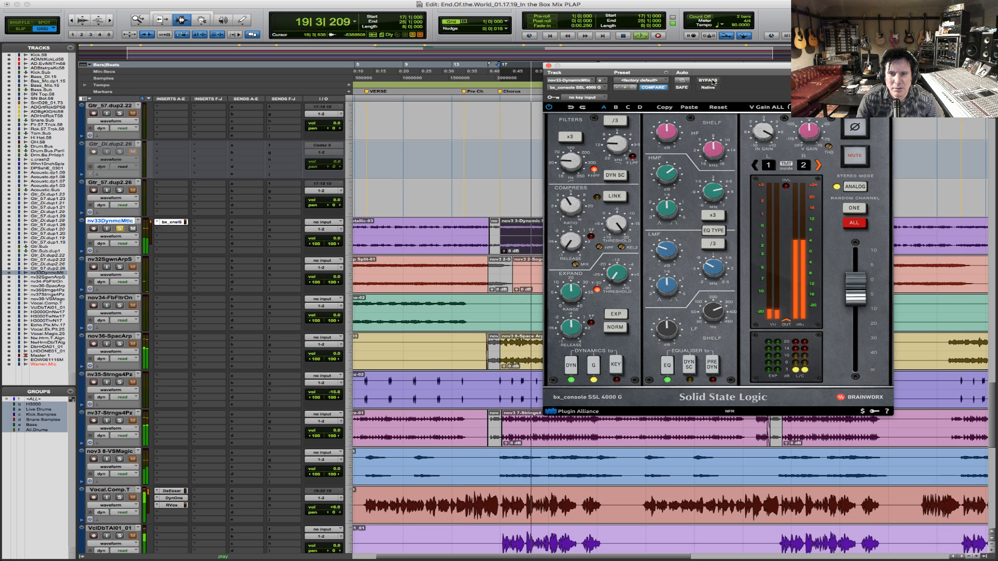
# - Lower the console plug-in's output fader to about -4.5 dB and compare processed and bypassed levels repeatedly
pyautogui.moveTo(852, 296); pyautogui.dragTo(852, 300)
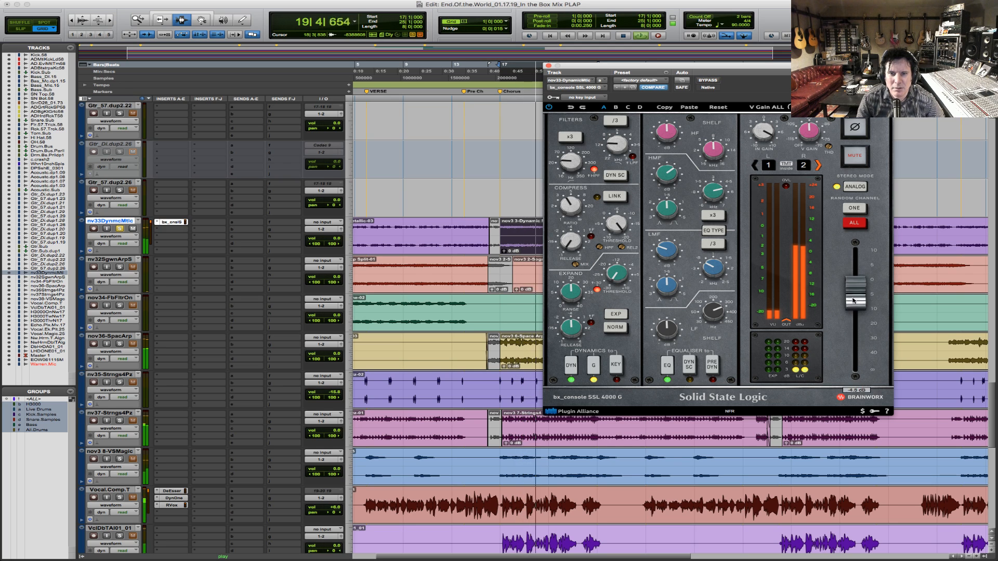
pyautogui.click(707, 81)
pyautogui.click(707, 81)
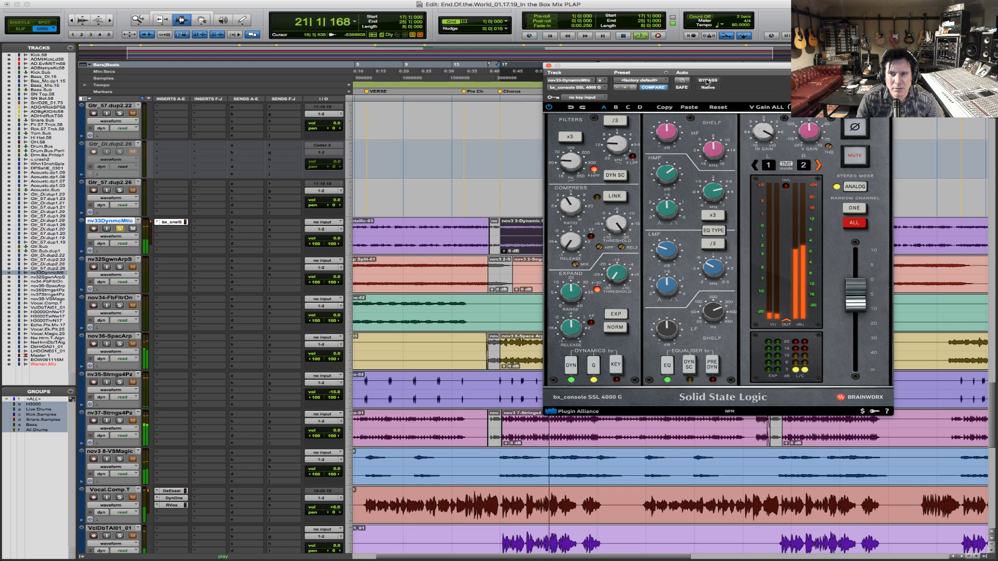
pyautogui.click(707, 81)
pyautogui.click(706, 82)
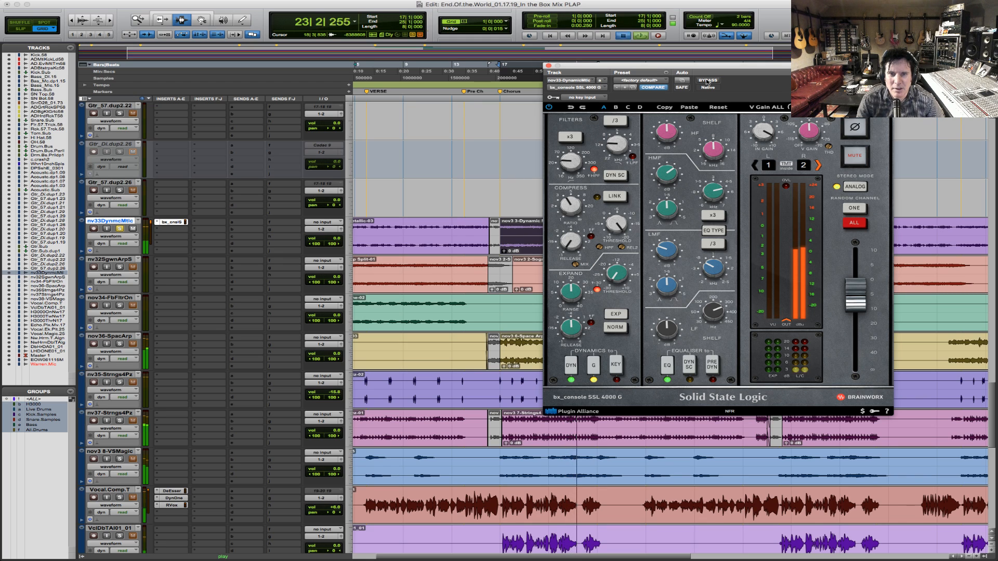
# - Replay the chorus from bar 17 to check the processed nv33DynmcMtlc sound, then stop playback
pyautogui.press('space')
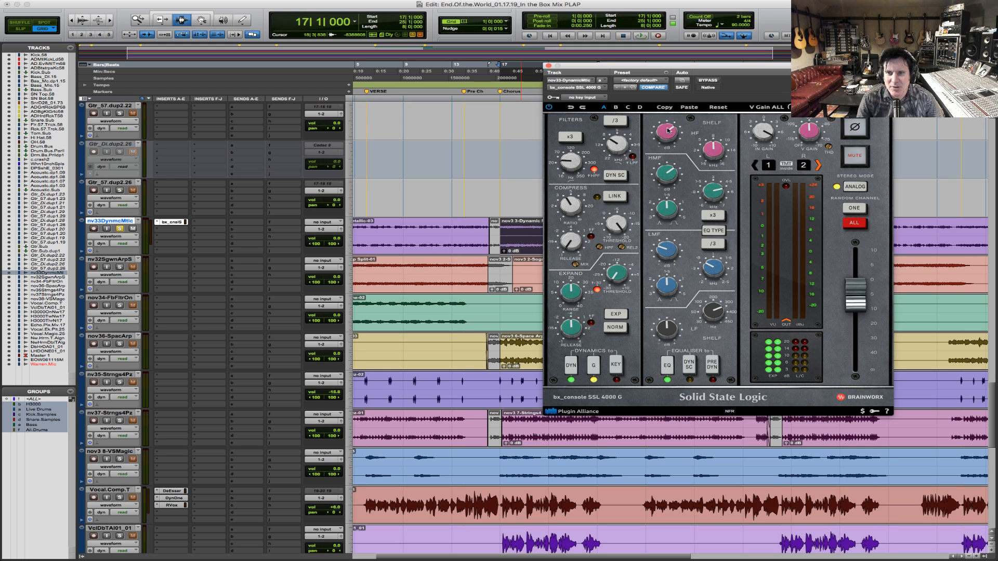
pyautogui.press('space')
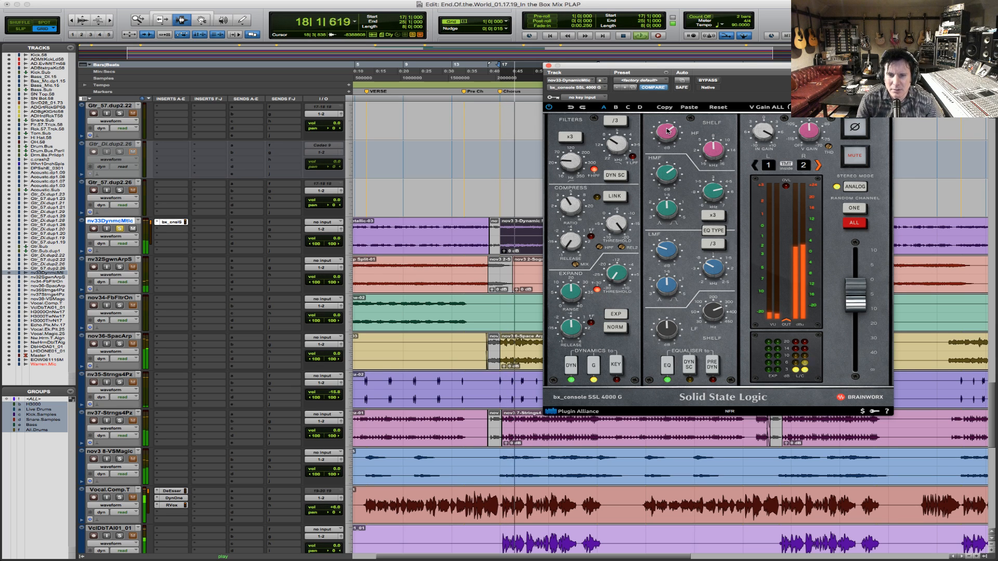
pyautogui.press('space')
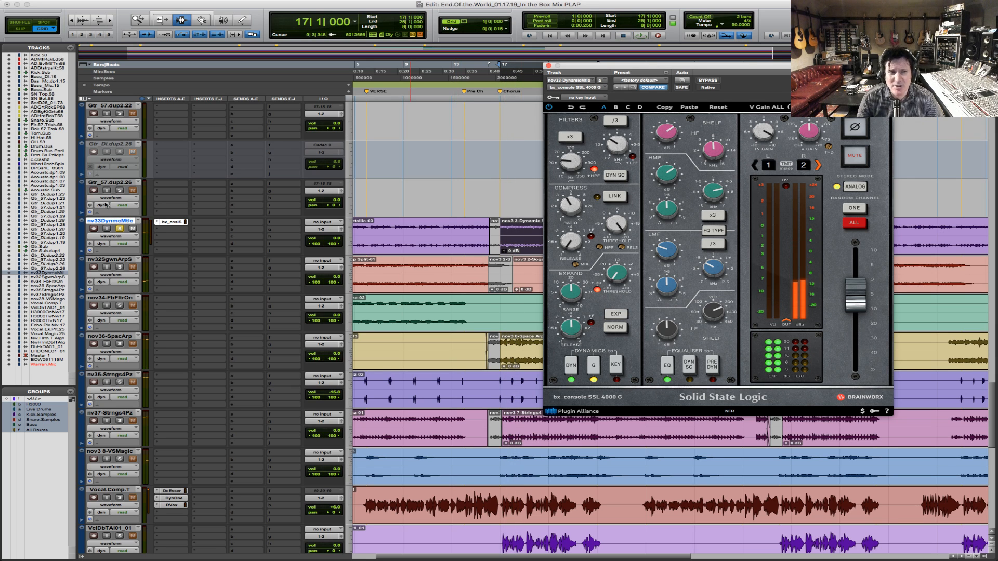
pyautogui.click(161, 232)
pyautogui.moveTo(219, 244)
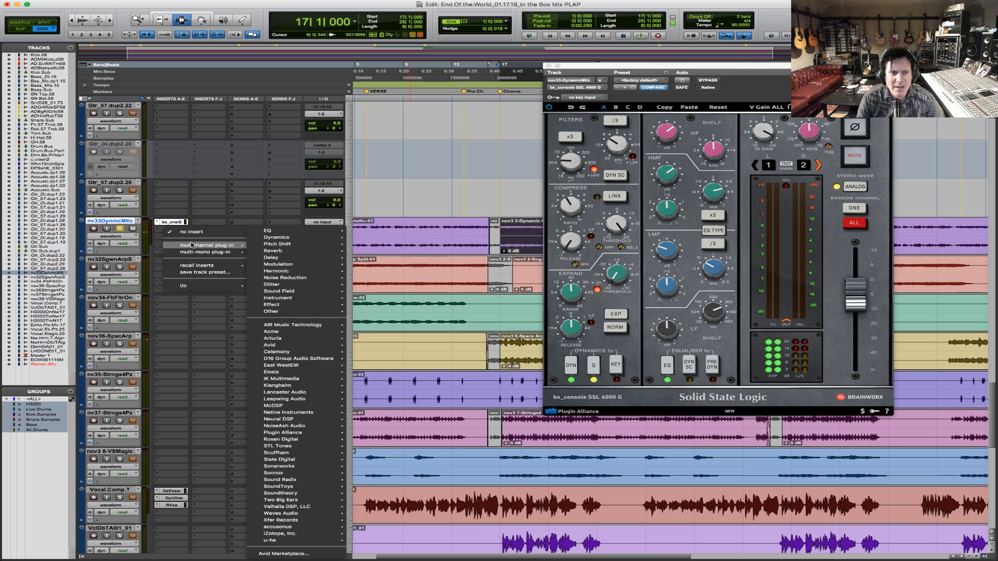
pyautogui.moveTo(300, 238)
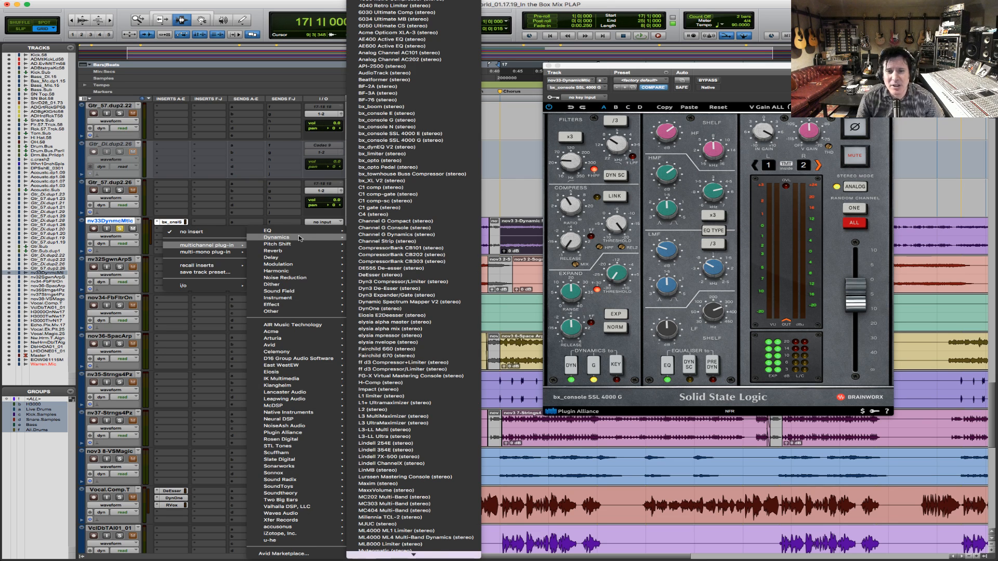
pyautogui.click(196, 182)
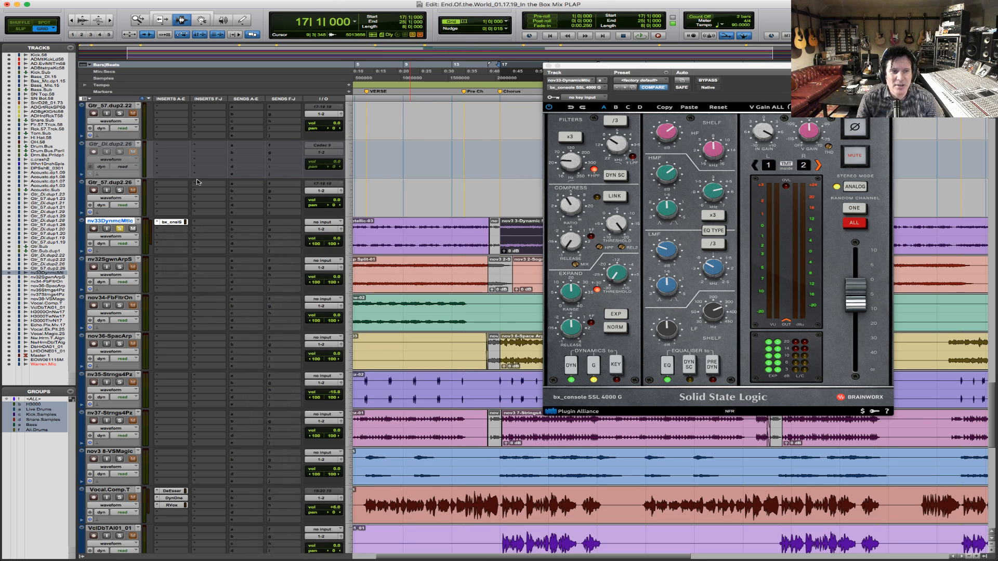
# - Insert the stereo Decapitator after the console plug-in on nv33DynmcMtlc and position its window clear of the webcam view
pyautogui.click(178, 232)
pyautogui.moveTo(195, 244)
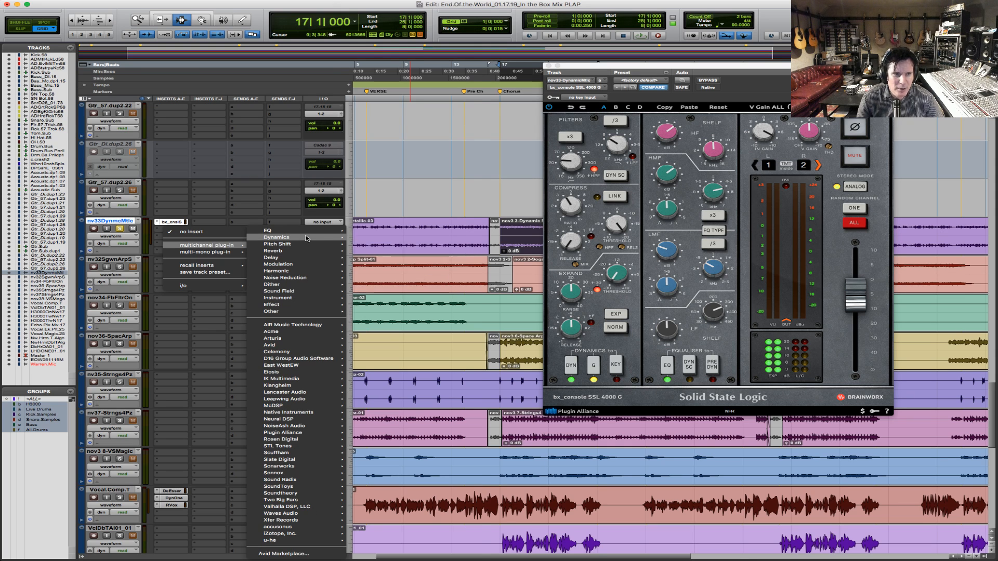
pyautogui.moveTo(306, 238)
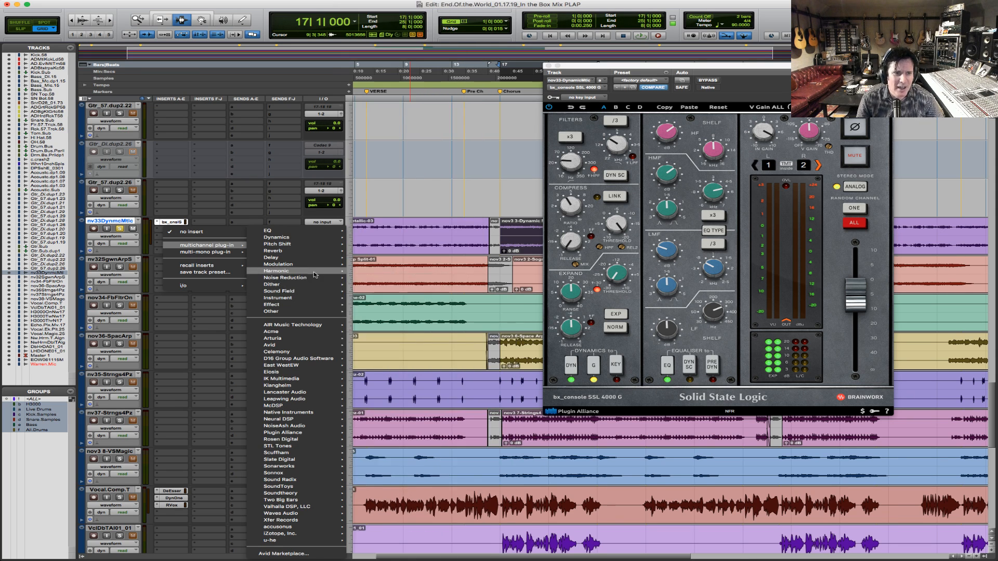
pyautogui.moveTo(275, 271)
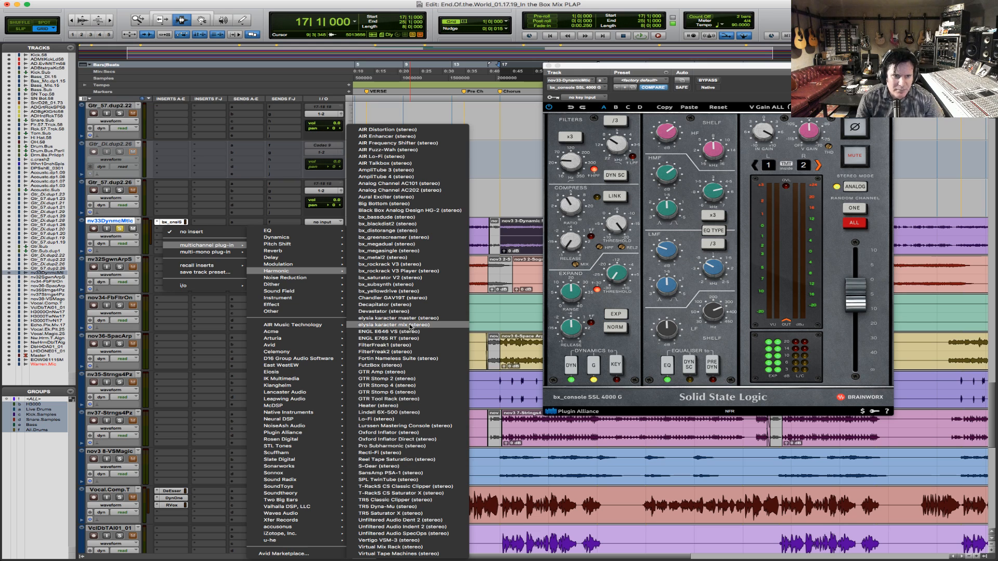
pyautogui.click(492, 322)
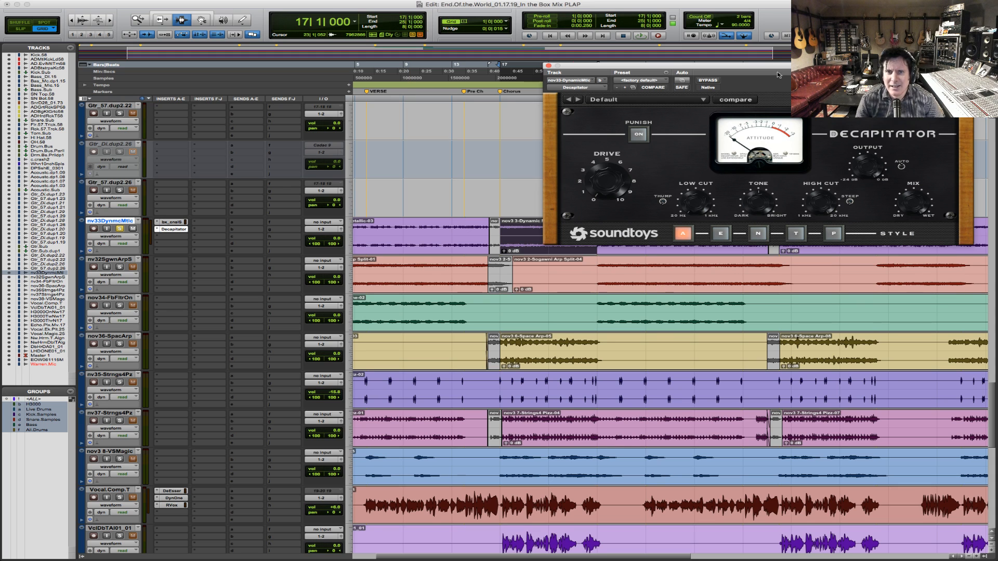
pyautogui.moveTo(778, 74); pyautogui.dragTo(650, 125)
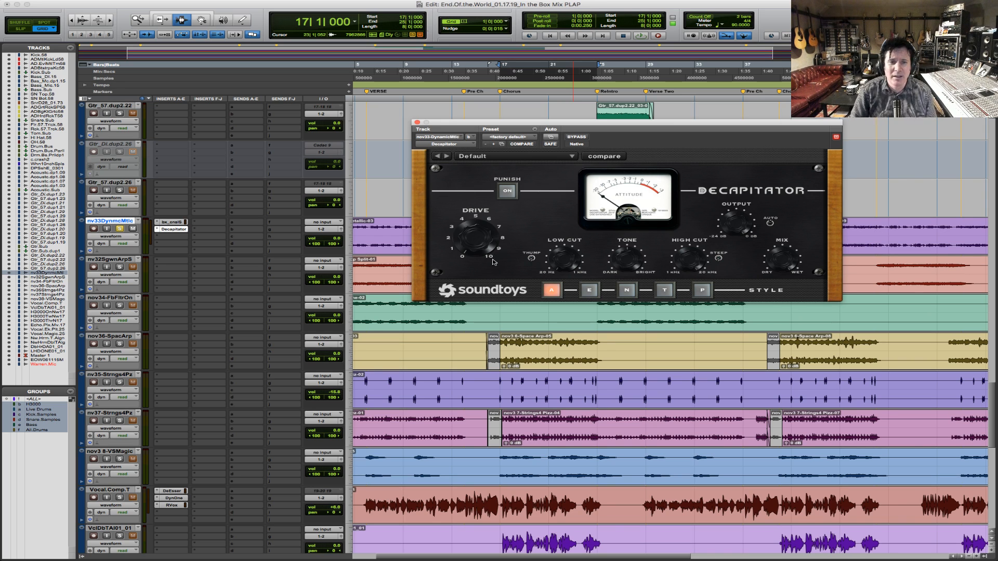
# - Adjust Decapitator's Drive while the chorus plays and turn on Punish for heavier saturation
pyautogui.press('space')
pyautogui.moveTo(467, 243); pyautogui.dragTo(476, 202)
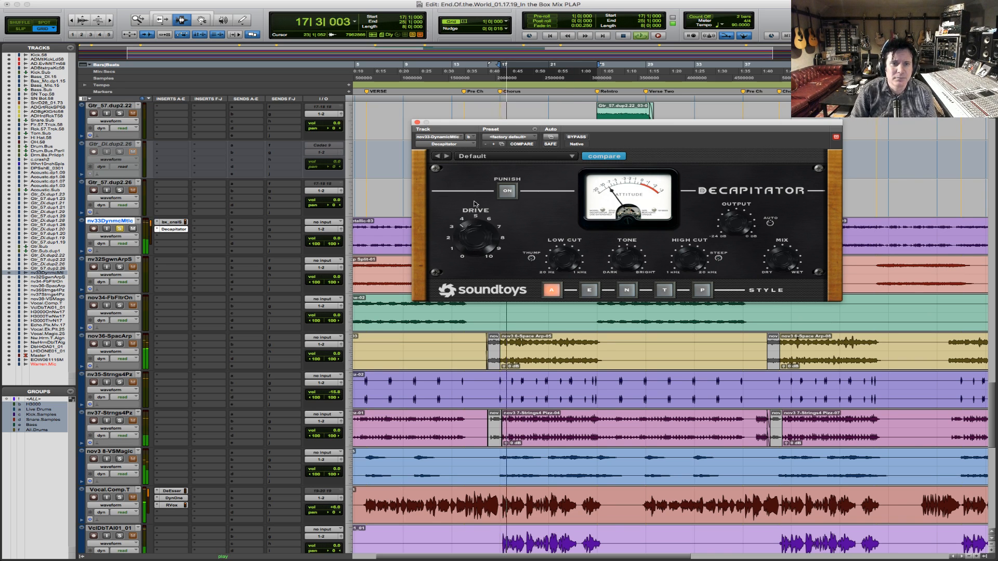
pyautogui.press('space')
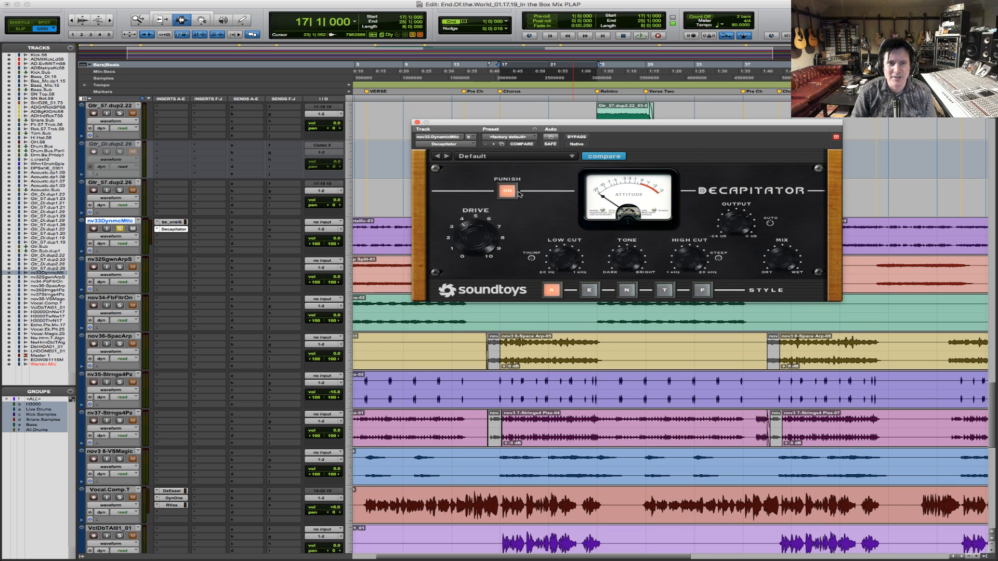
# - Replay the chorus several times with Punish on while dialling in Decapitator's Mix and High Cut
pyautogui.press('space')
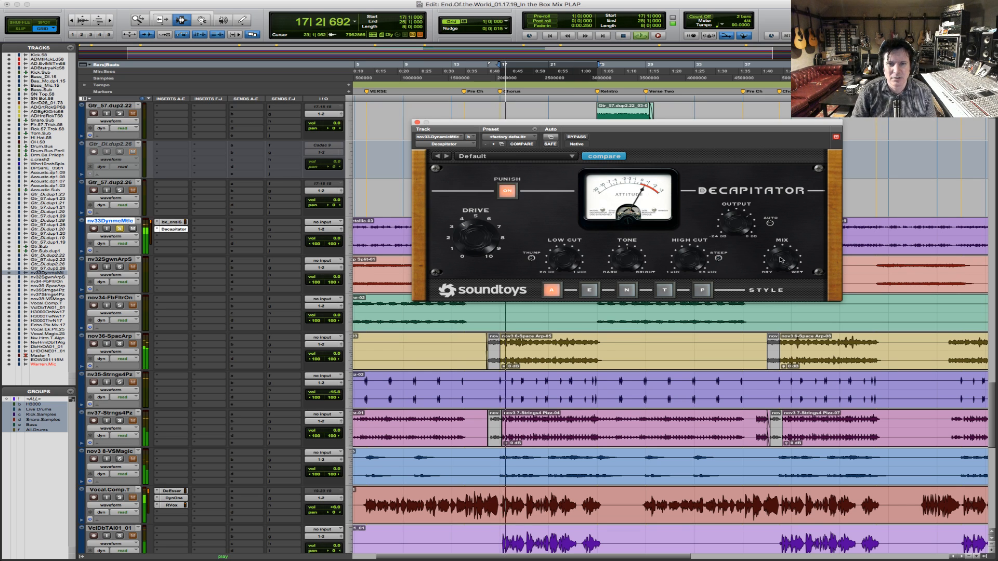
pyautogui.press('space')
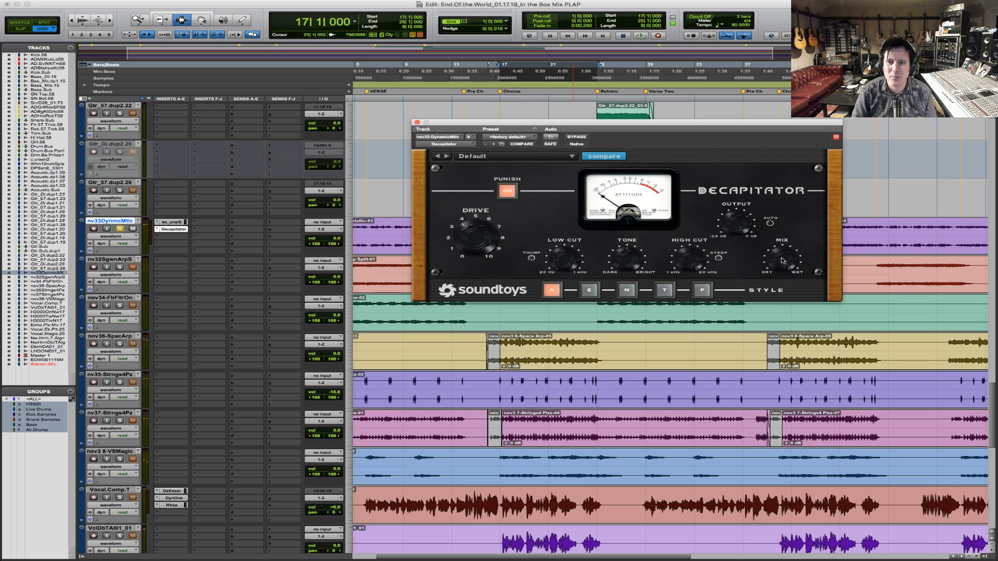
pyautogui.press('space')
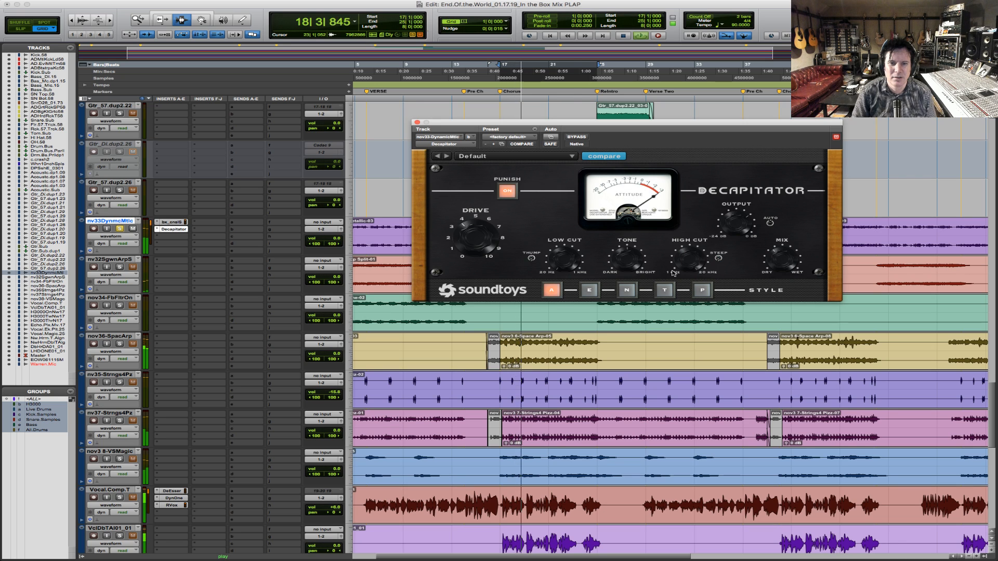
pyautogui.press('space')
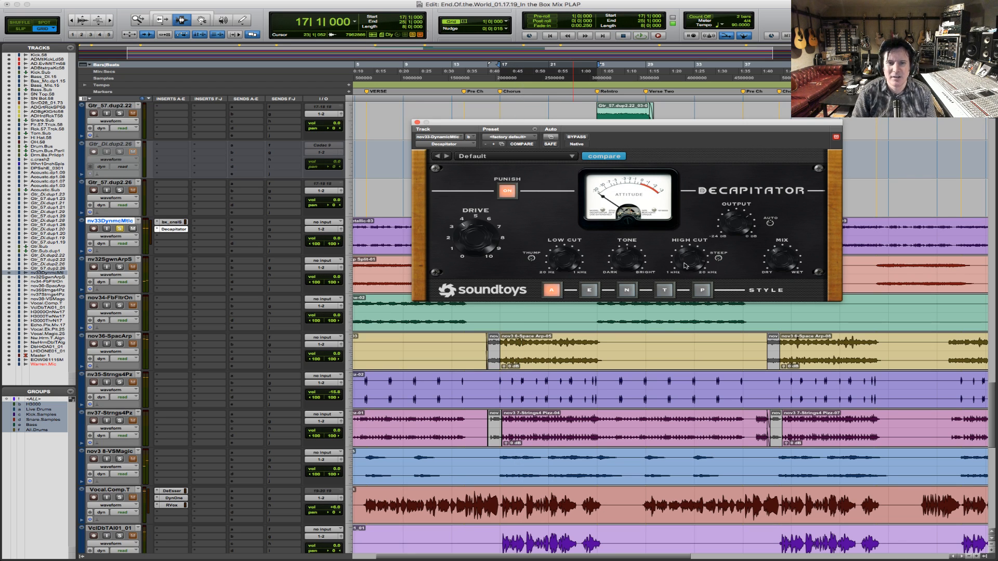
pyautogui.press('space')
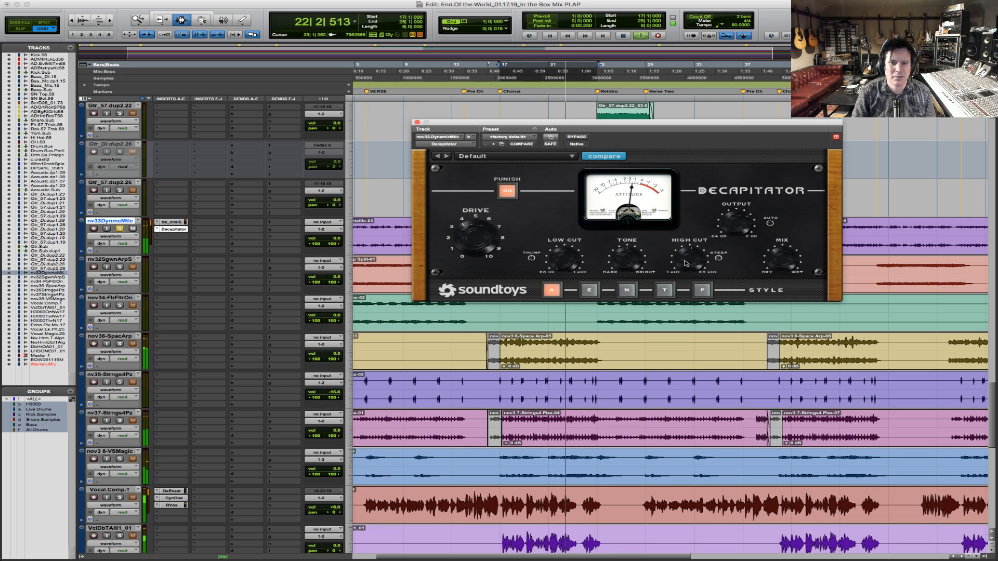
pyautogui.press('space')
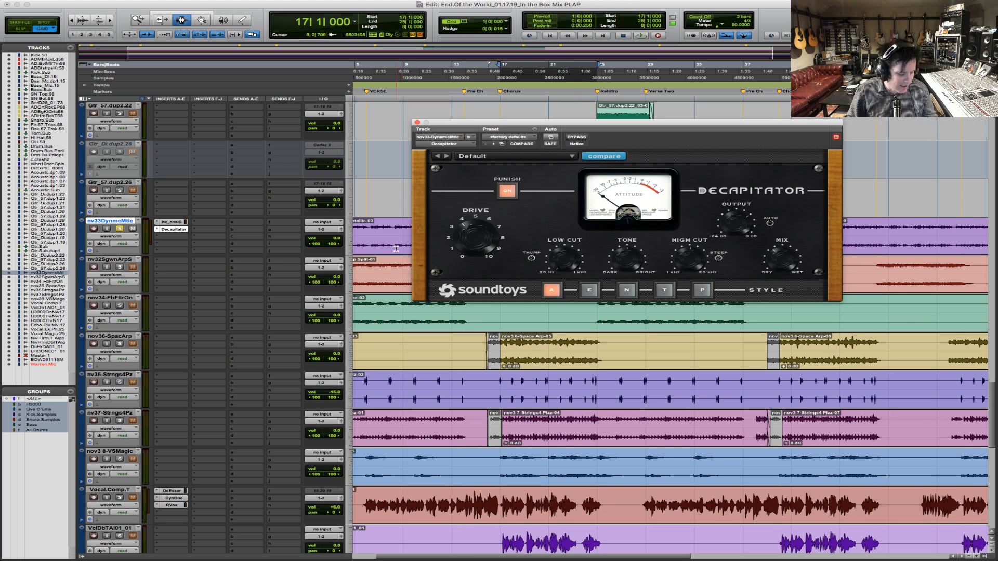
# - Insert the stereo Crystallizer pitch-shift plug-in after Decapitator on nv33DynmcMtlc and play the chorus through it
pyautogui.click(157, 241)
pyautogui.moveTo(200, 252)
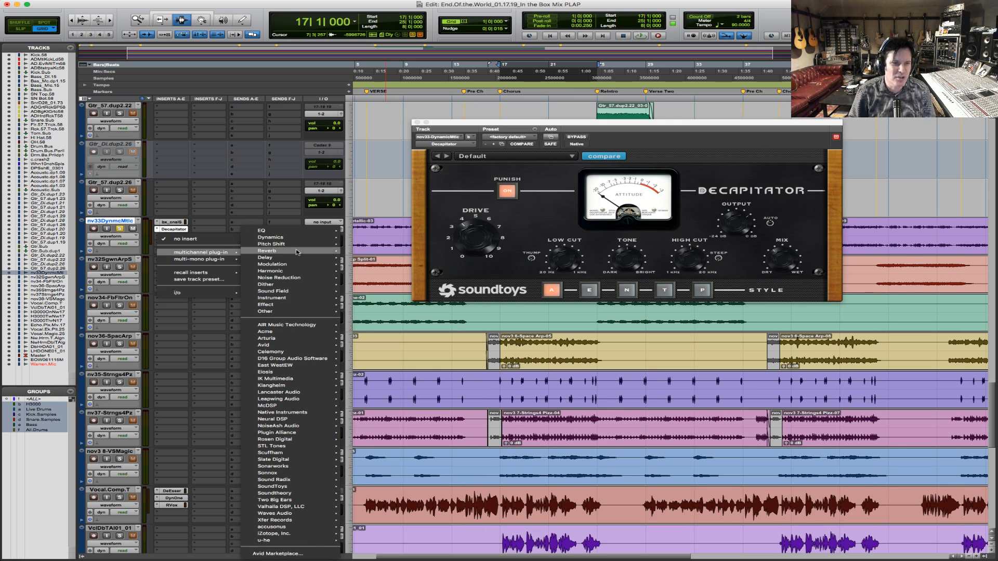
pyautogui.moveTo(280, 245)
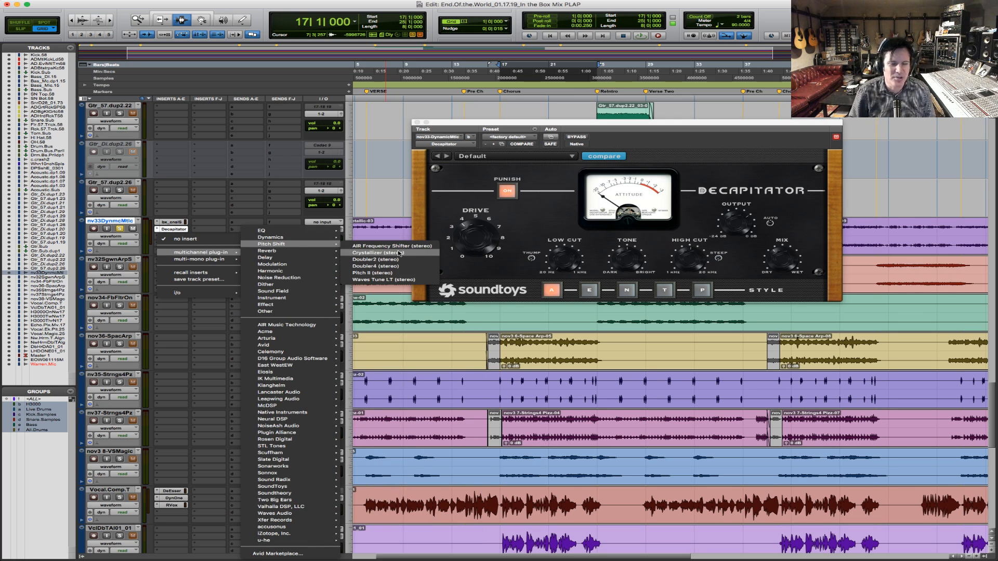
pyautogui.click(382, 253)
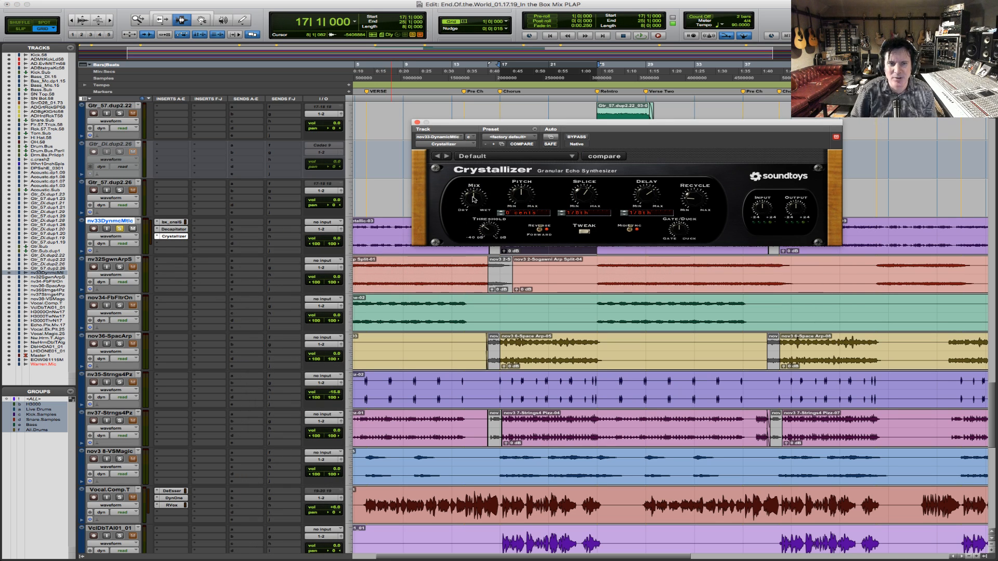
pyautogui.press('space')
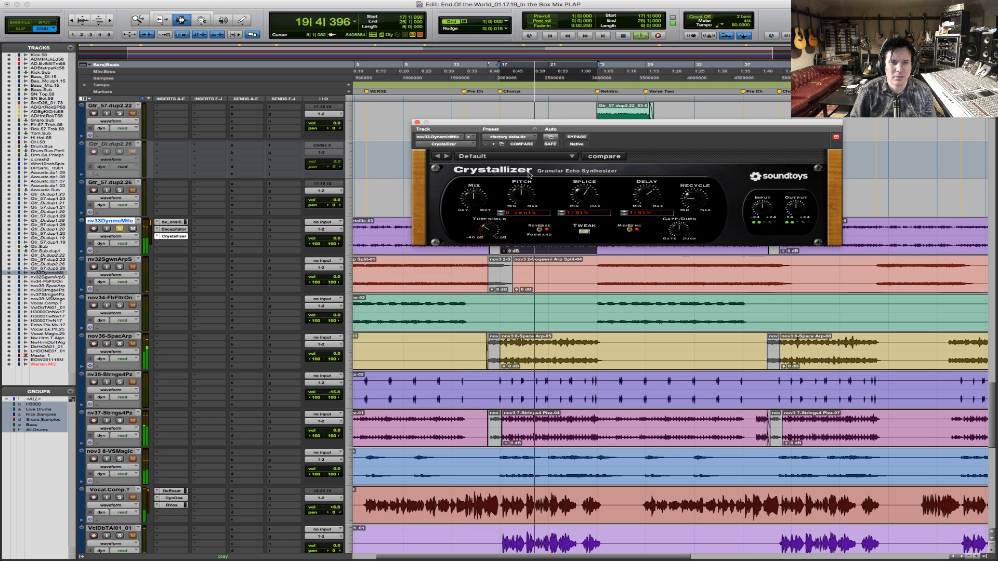
# - Stop playback and solo the bass and drum tracks alongside the nv33DynmcMtlc synth track
pyautogui.scroll(3, 527, 279)
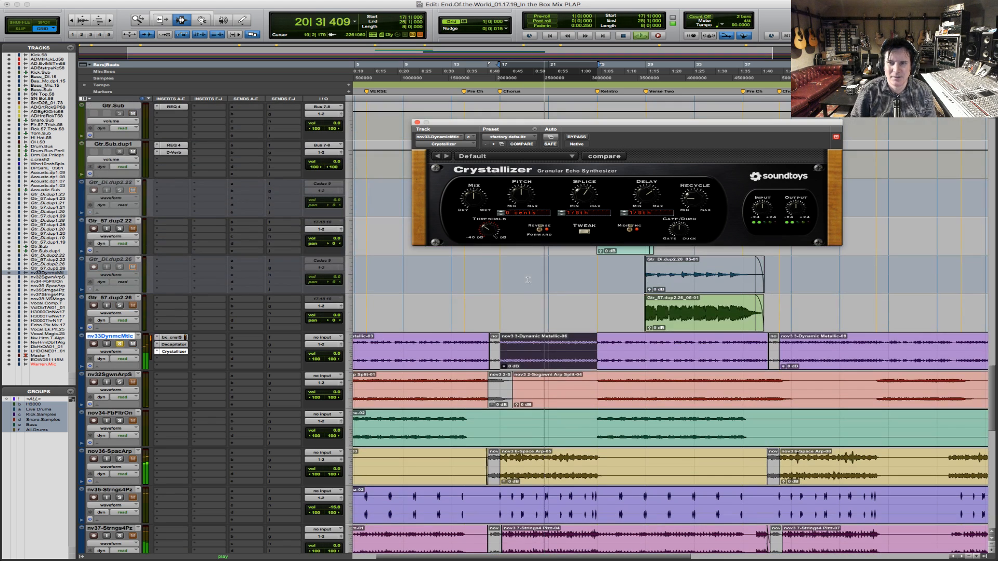
pyautogui.press('space')
pyautogui.scroll(17, 499, 295)
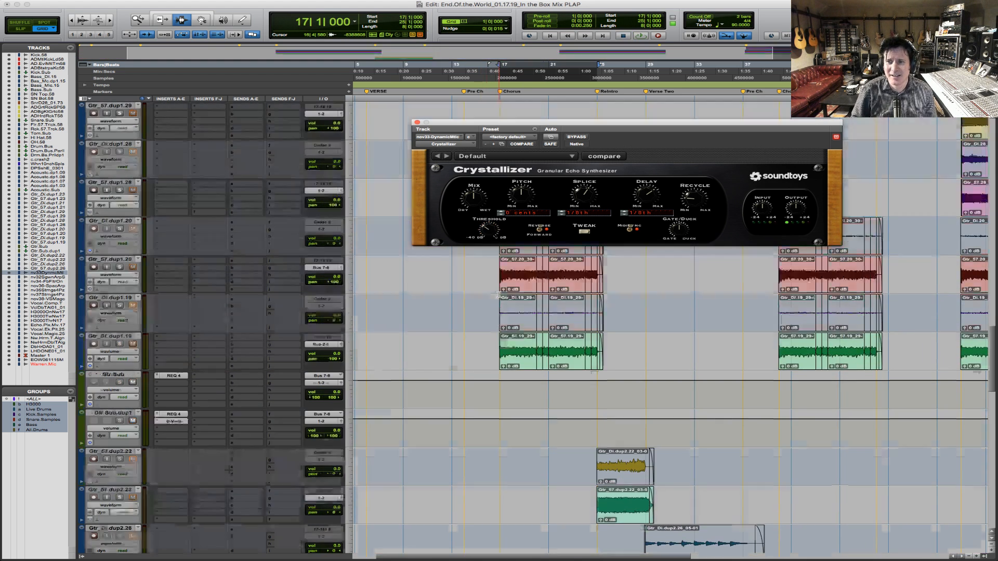
pyautogui.scroll(20, 498, 301)
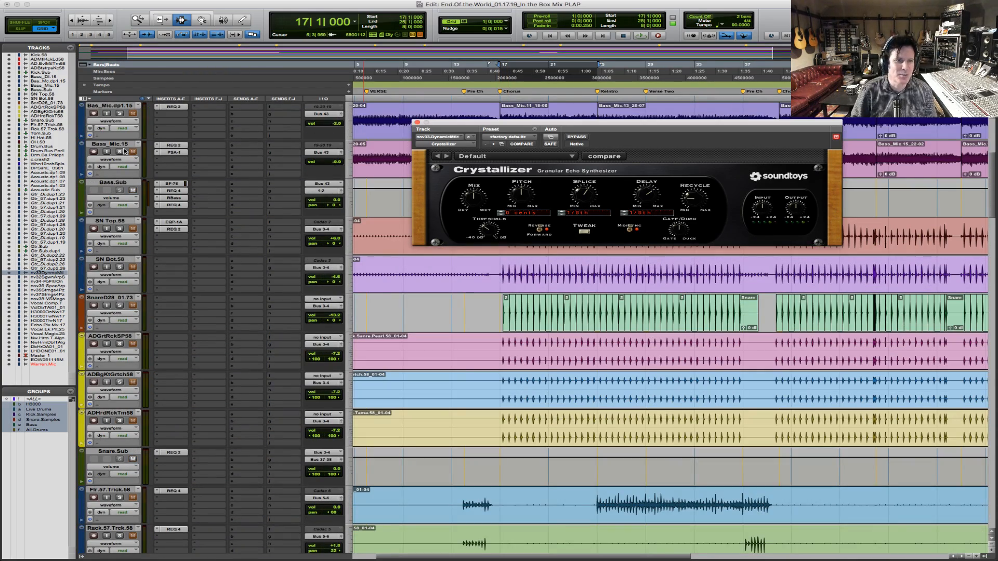
pyautogui.click(120, 152)
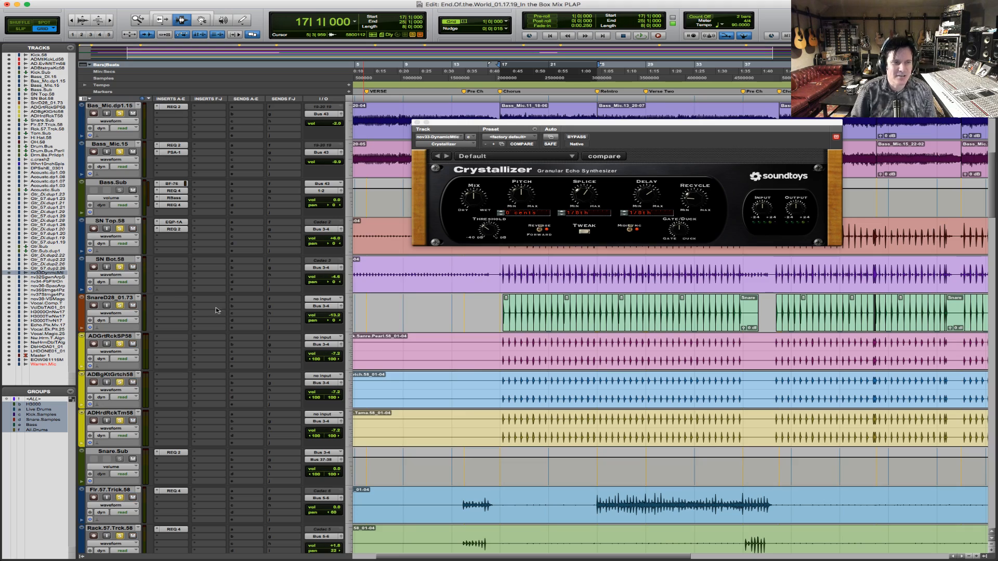
# - Play the chorus from bar 17 with the bass and drums soloed, checking the drum tracks, then stop
pyautogui.scroll(-9, 434, 325)
pyautogui.press('space')
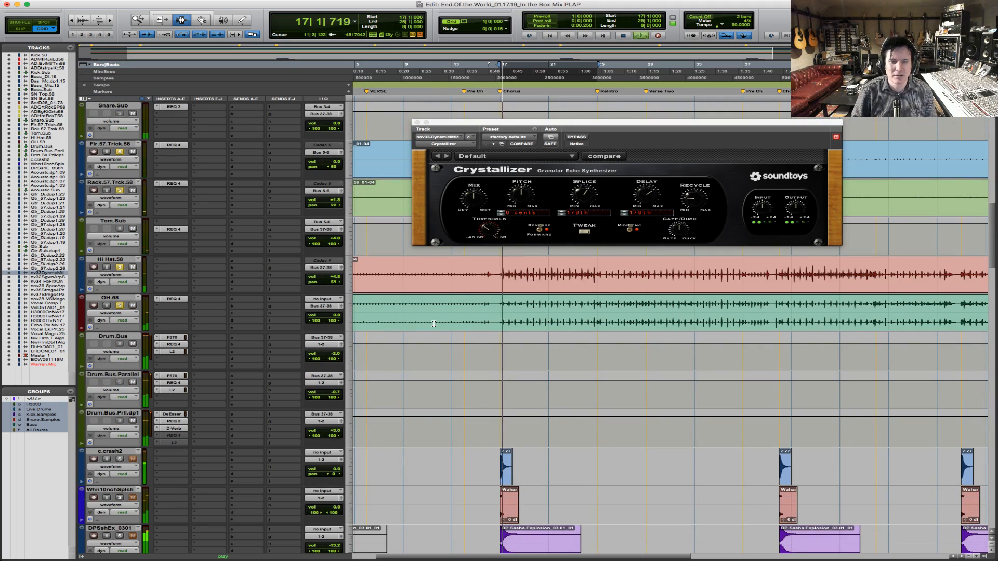
pyautogui.scroll(-9, 757, 260)
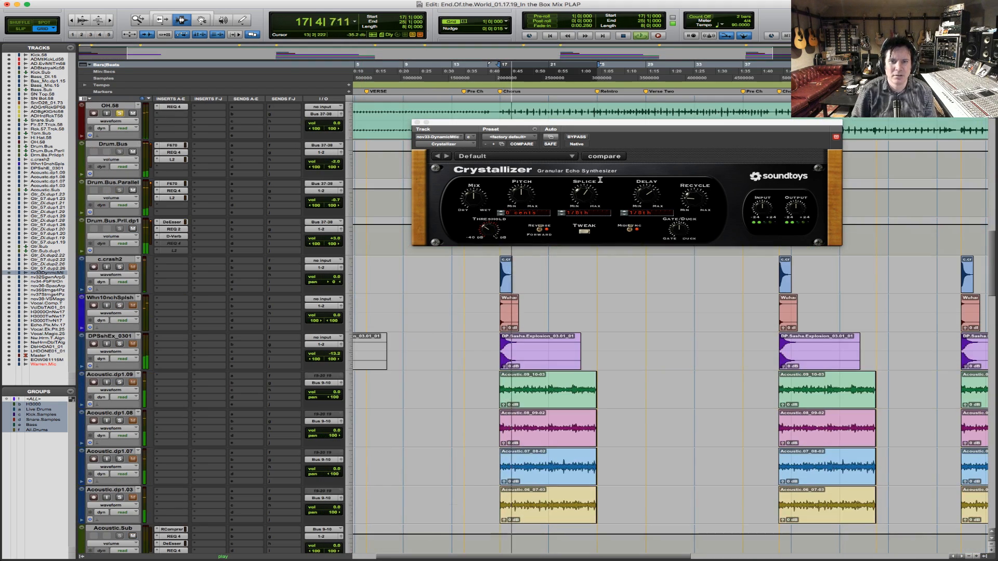
pyautogui.press('space')
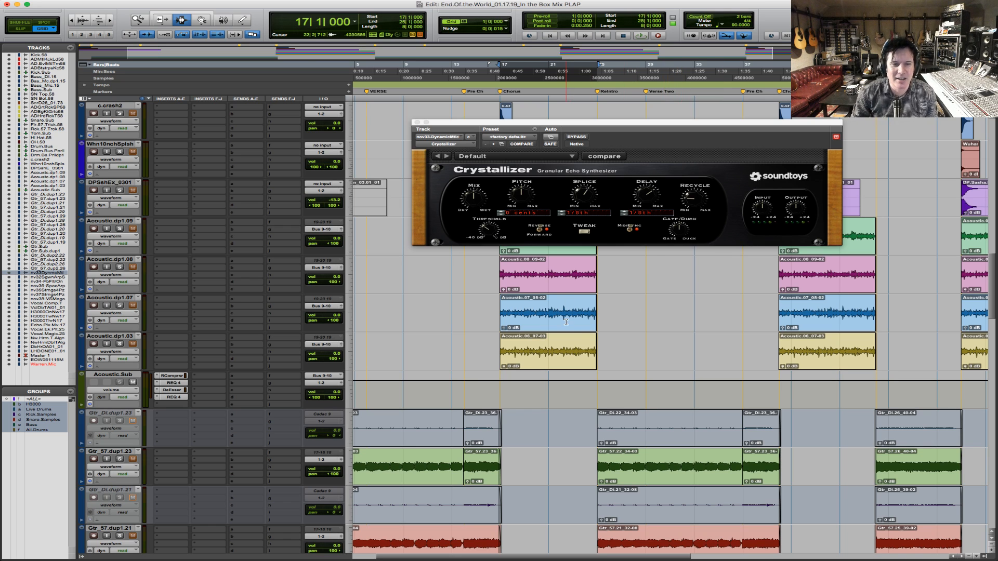
# - Play the chorus selected on the Acoustic tracks from bar 17 and solo the four acoustic guitar tracks
pyautogui.moveTo(500, 326); pyautogui.dragTo(598, 356)
pyautogui.press('space')
pyautogui.scroll(-15, 618, 343)
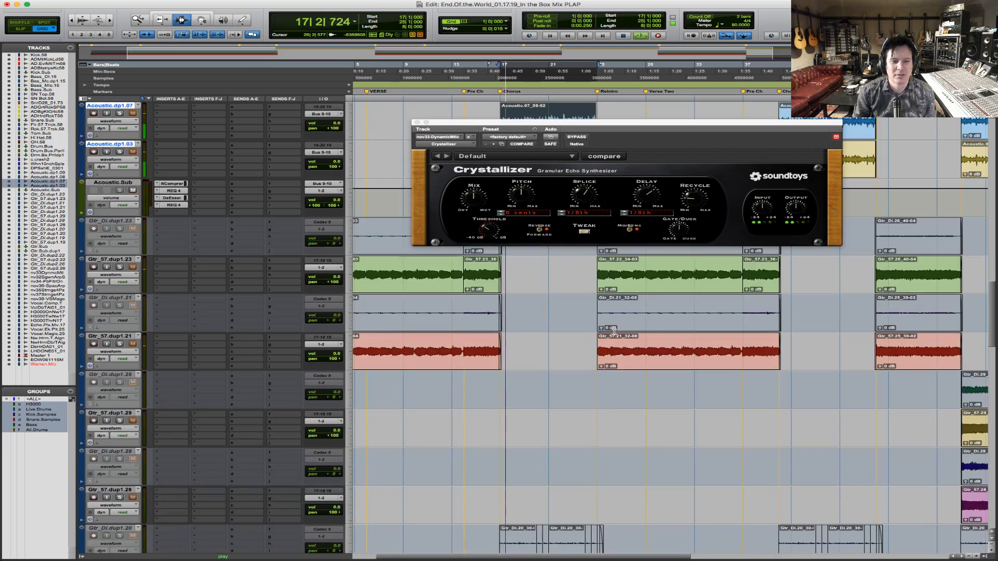
pyautogui.scroll(-15, 614, 331)
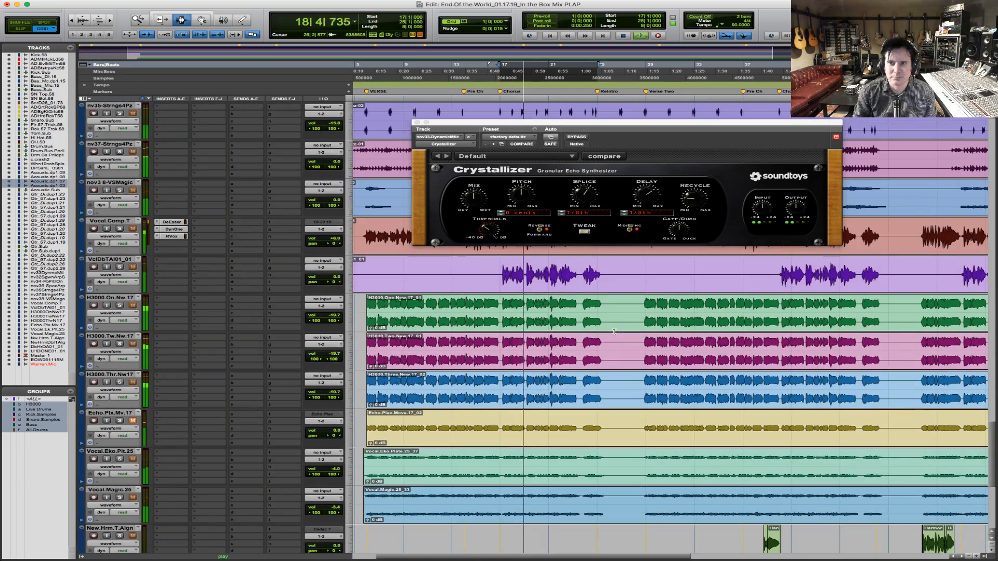
pyautogui.scroll(-5, 614, 332)
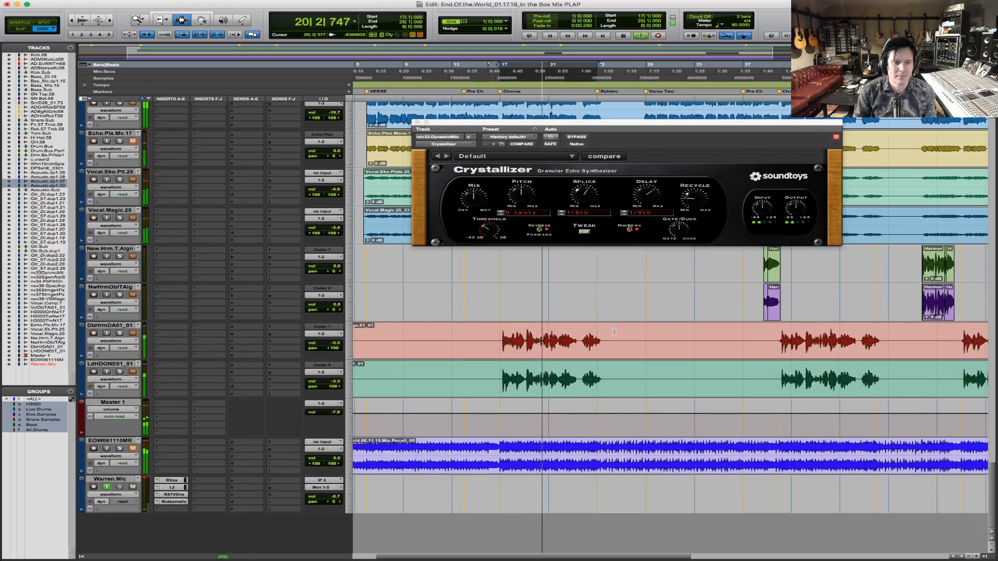
pyautogui.scroll(9, 613, 331)
pyautogui.scroll(10, 613, 331)
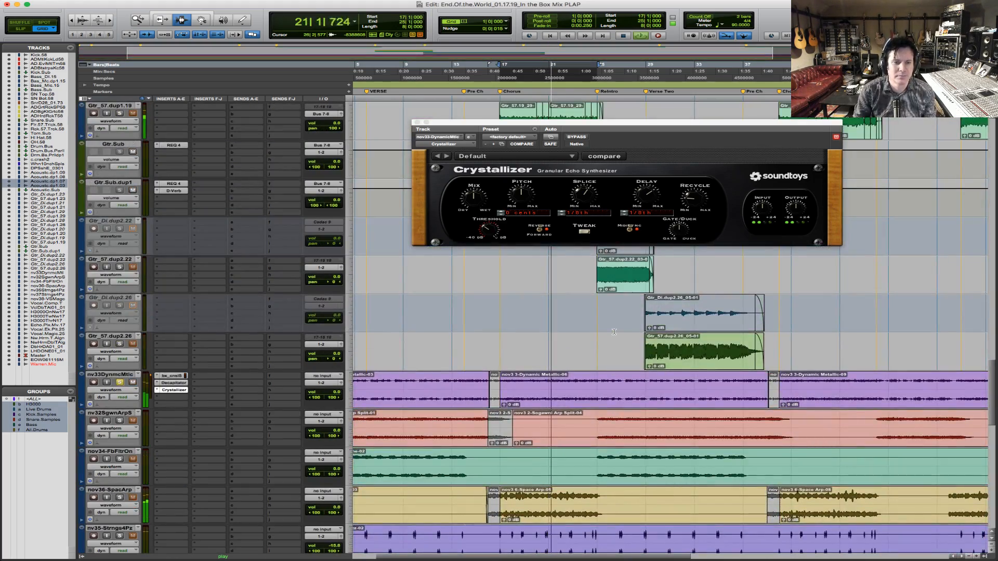
pyautogui.scroll(9, 613, 332)
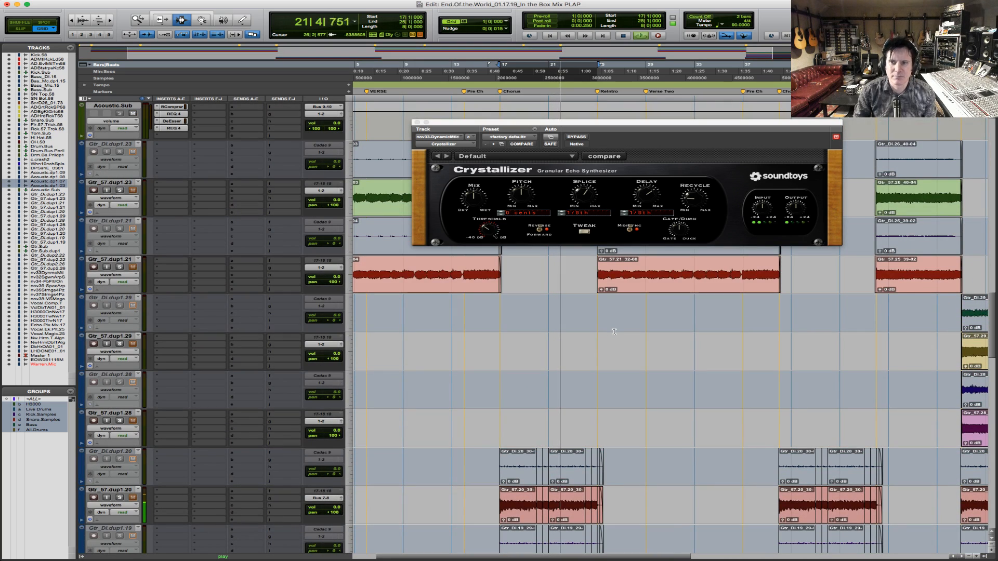
pyautogui.scroll(6, 613, 332)
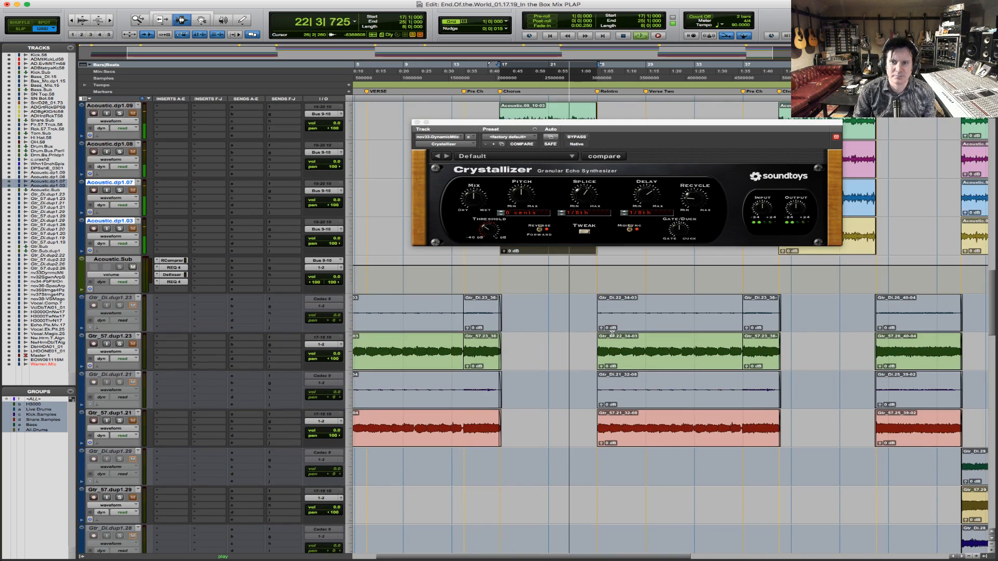
pyautogui.scroll(3, 613, 332)
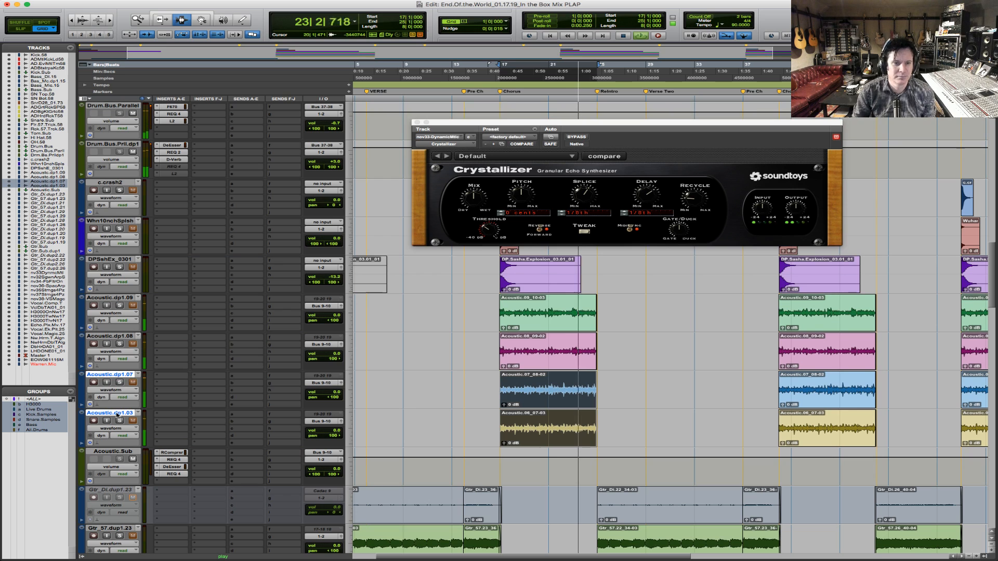
pyautogui.click(120, 383)
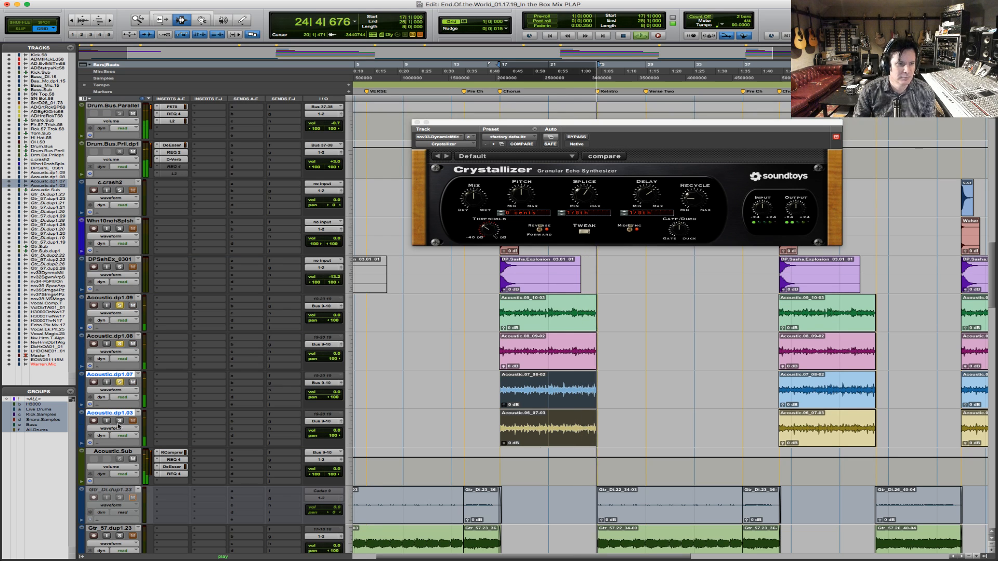
# - Group the four Acoustic tracks, dp1.09, dp1.08, dp1.07 and dp1.03, as a Mix/Edit group named Acoustics
pyautogui.moveTo(498, 310); pyautogui.dragTo(497, 412)
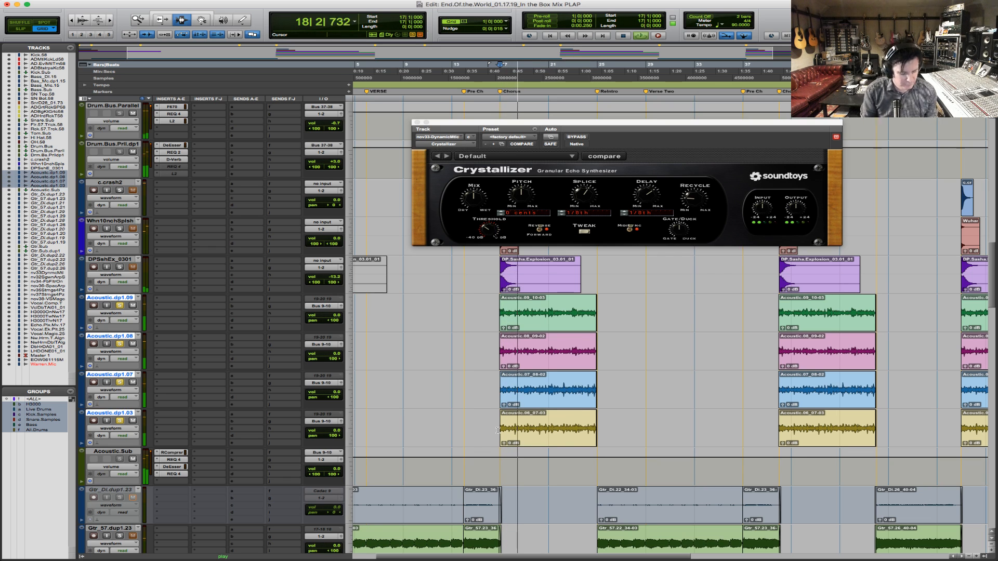
pyautogui.press('super+g')
pyautogui.write('Acopustics')
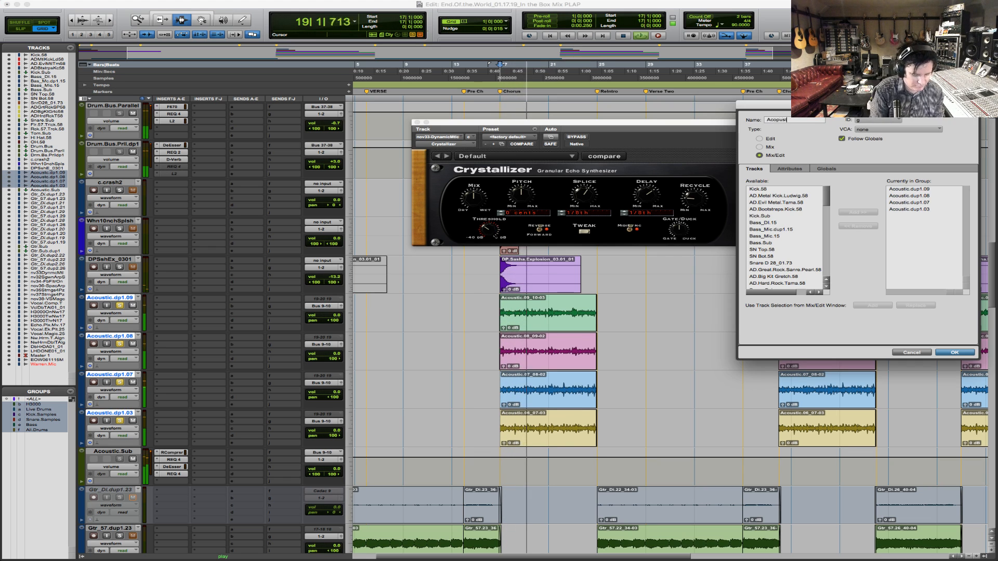
pyautogui.press('BackSpace')
pyautogui.press('BackSpace')
pyautogui.press('BackSpace')
pyautogui.press('BackSpace')
pyautogui.press('BackSpace')
pyautogui.press('BackSpace')
pyautogui.press('BackSpace')
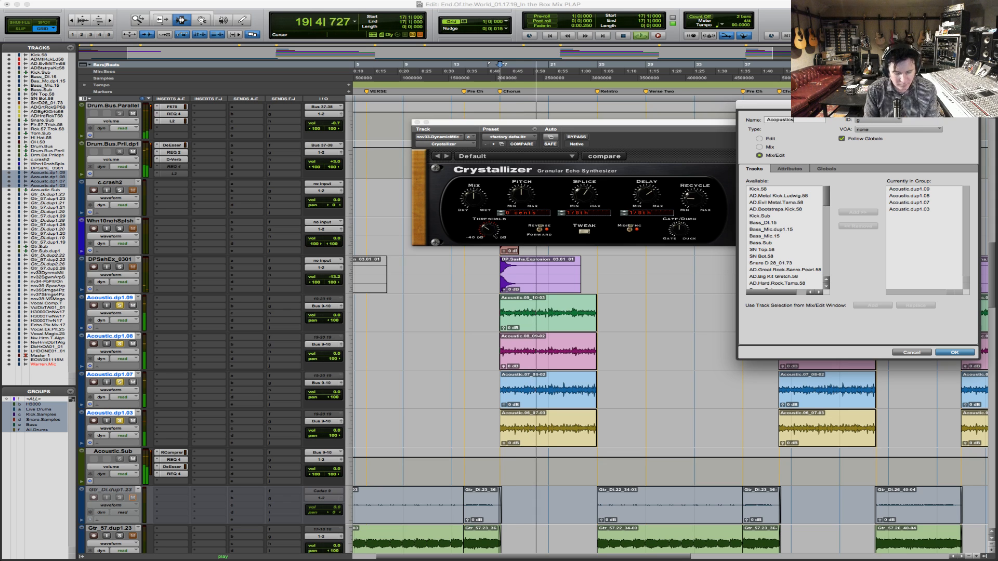
pyautogui.write('ustic')
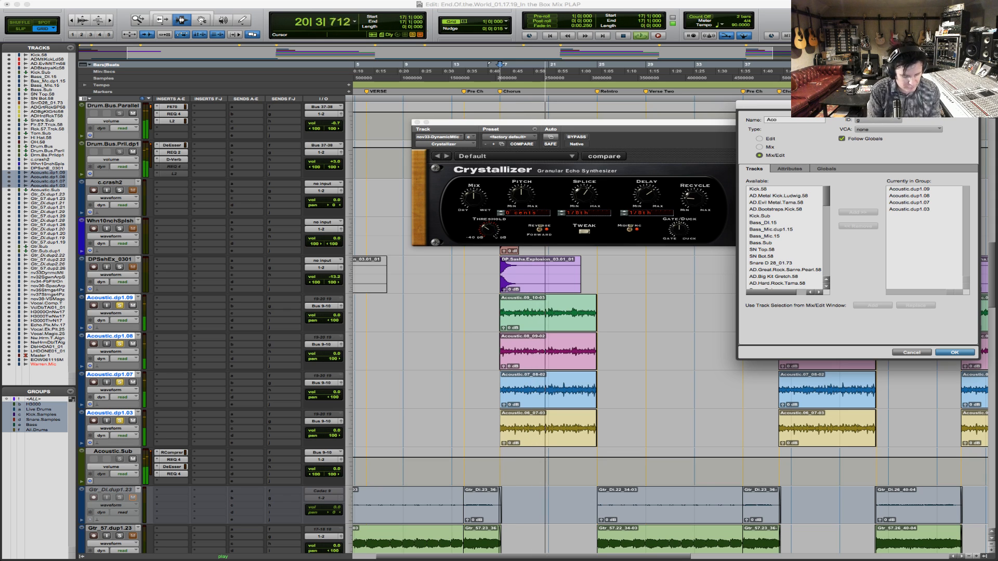
pyautogui.write('s')
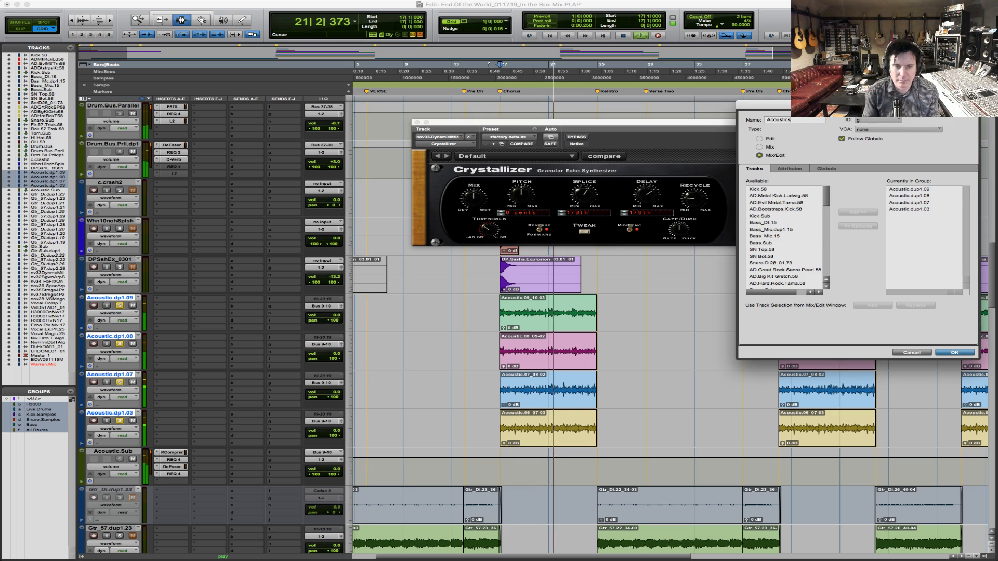
pyautogui.press('Return')
# - Select the chorus clips on the dup1.19 guitar tracks, start playback, and solo Gtr_57.dup1.20 and Gtr_57.dup1.19
pyautogui.scroll(-1, 560, 456)
pyautogui.scroll(-15, 559, 455)
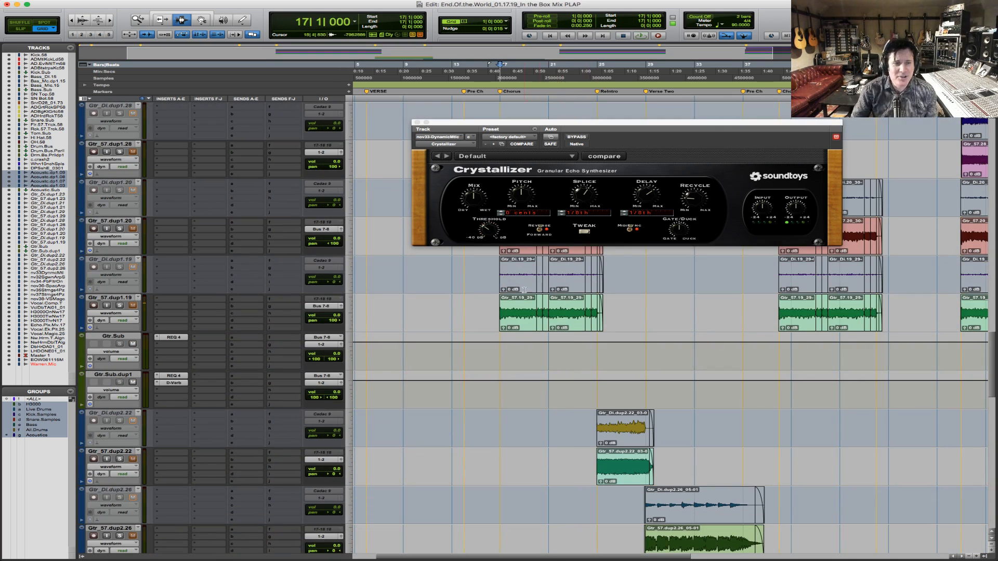
pyautogui.moveTo(498, 305); pyautogui.dragTo(591, 316)
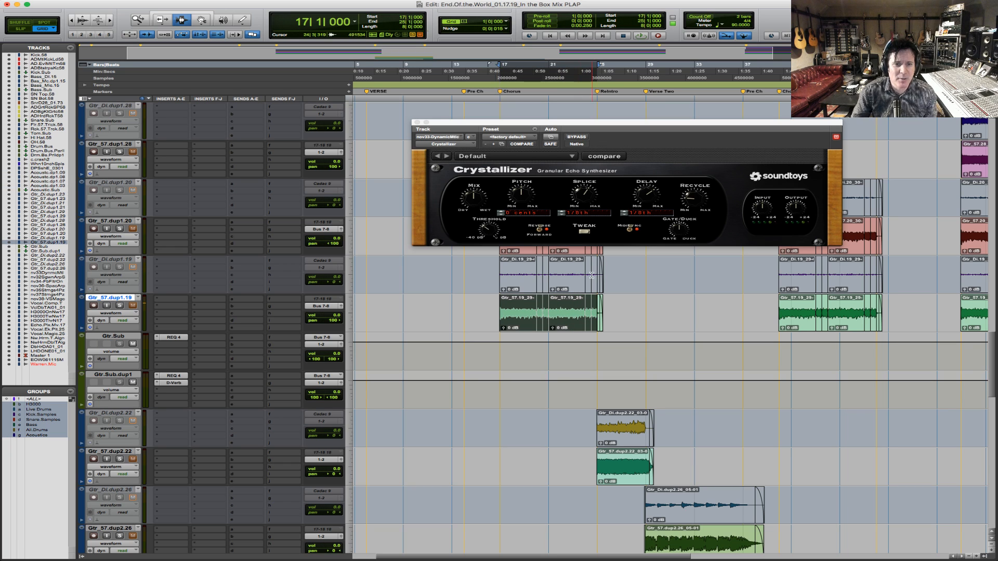
pyautogui.keyDown('shift'); pyautogui.click(111, 259); pyautogui.keyUp('shift')
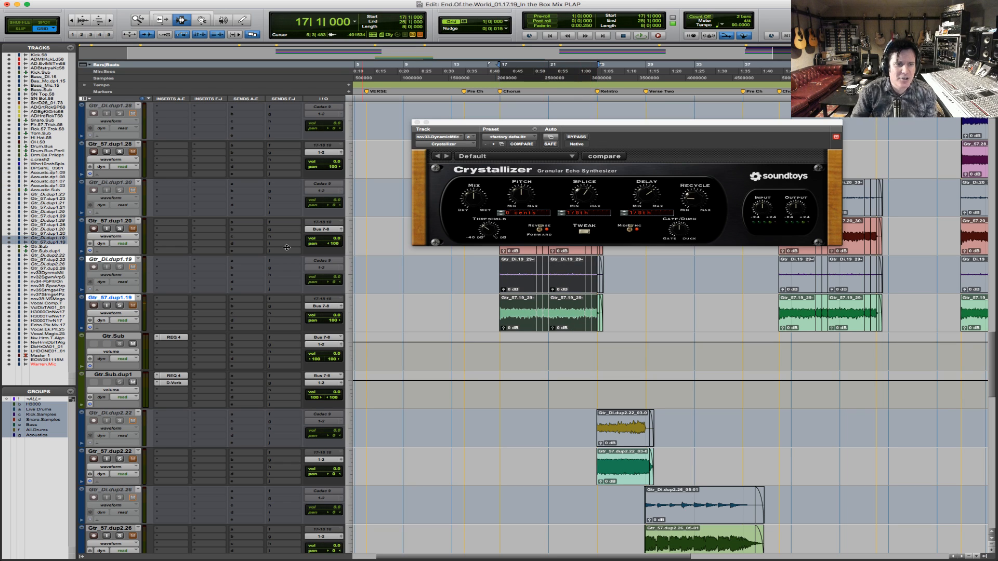
pyautogui.click(119, 228)
pyautogui.press('space')
pyautogui.click(119, 306)
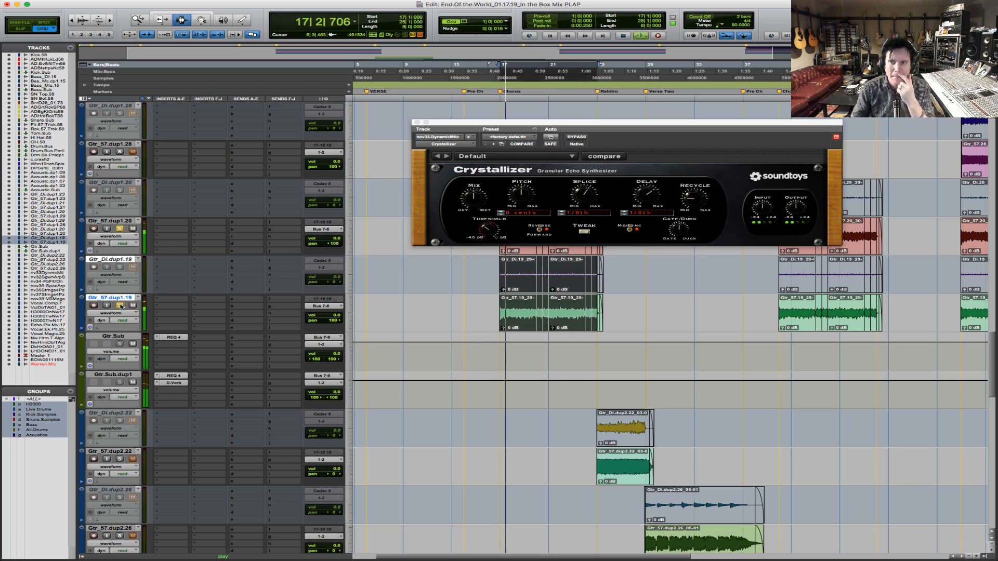
# - Listen to the chorus with the guitars added while reviewing the synth and vocal tracks, then stop playback
pyautogui.scroll(-6, 493, 391)
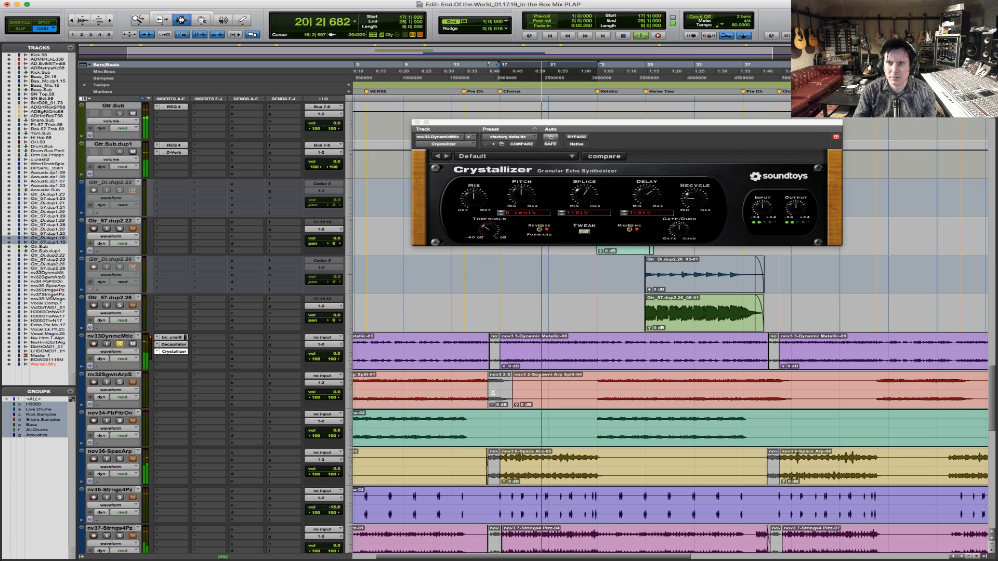
pyautogui.scroll(-4, 492, 391)
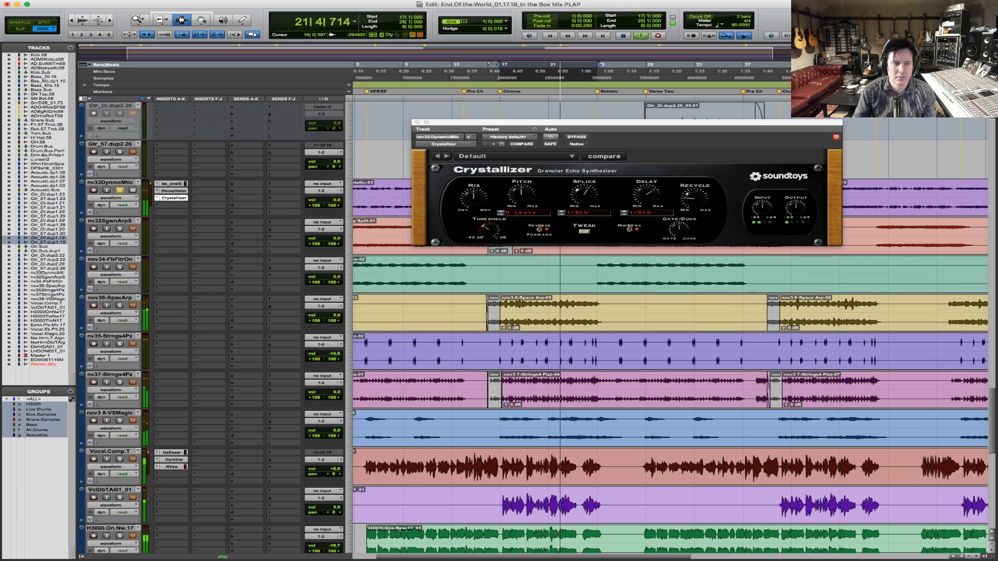
pyautogui.scroll(4, 493, 392)
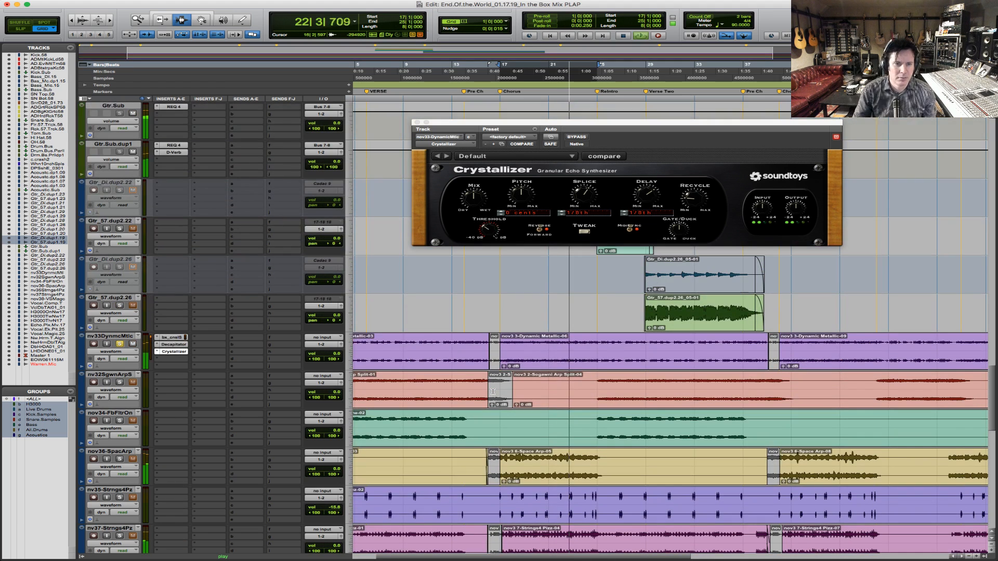
pyautogui.press('space')
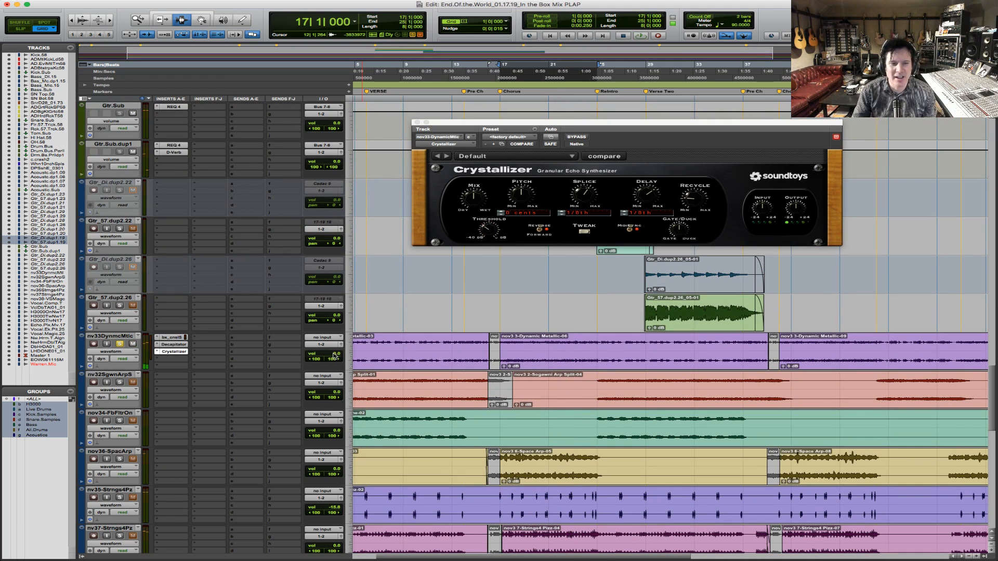
# - Lower the volume of the nv33DynmcMtlc track slightly and audition it from bar 17
pyautogui.moveTo(333, 354); pyautogui.dragTo(333, 357)
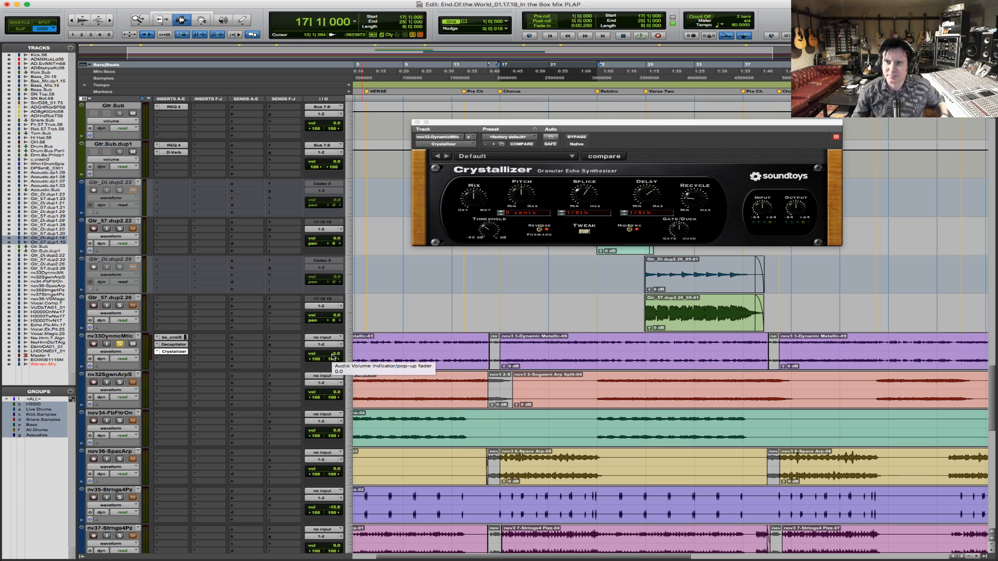
pyautogui.press('space')
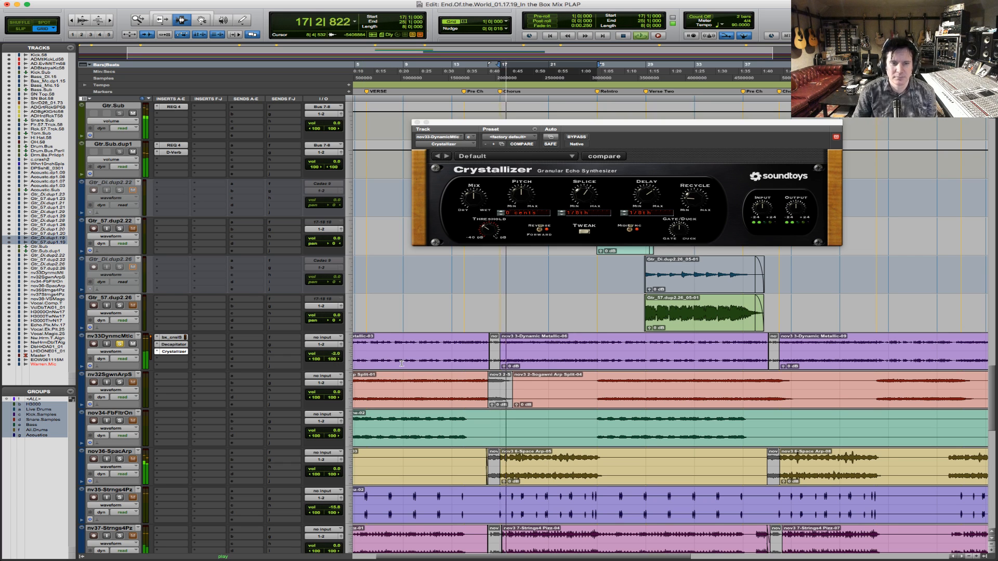
pyautogui.press('space')
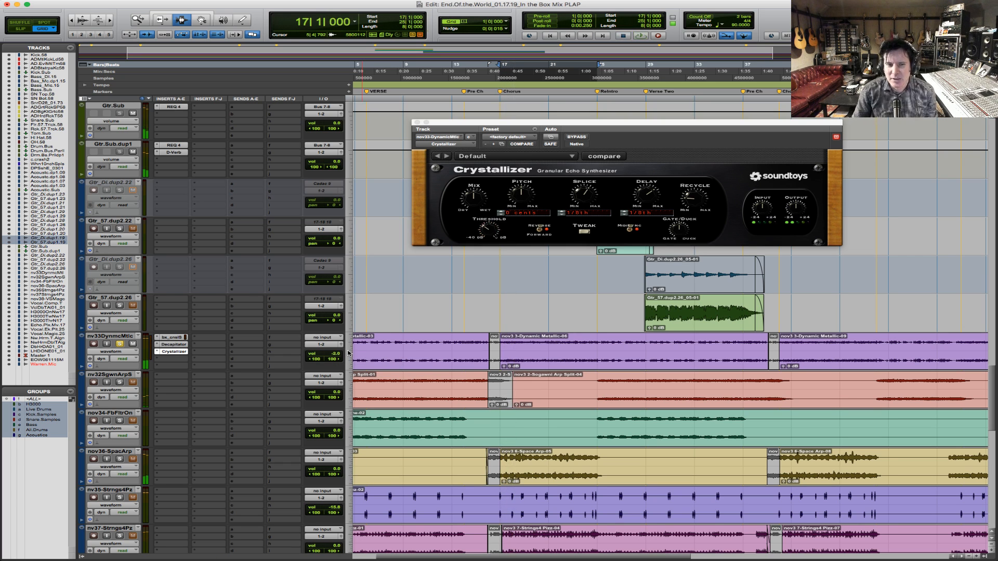
# - Reduce the Crystallizer Mix amount slightly on nv33DynmcMtlc and audition the selected chorus clip from bar 17
pyautogui.moveTo(500, 348); pyautogui.dragTo(596, 360)
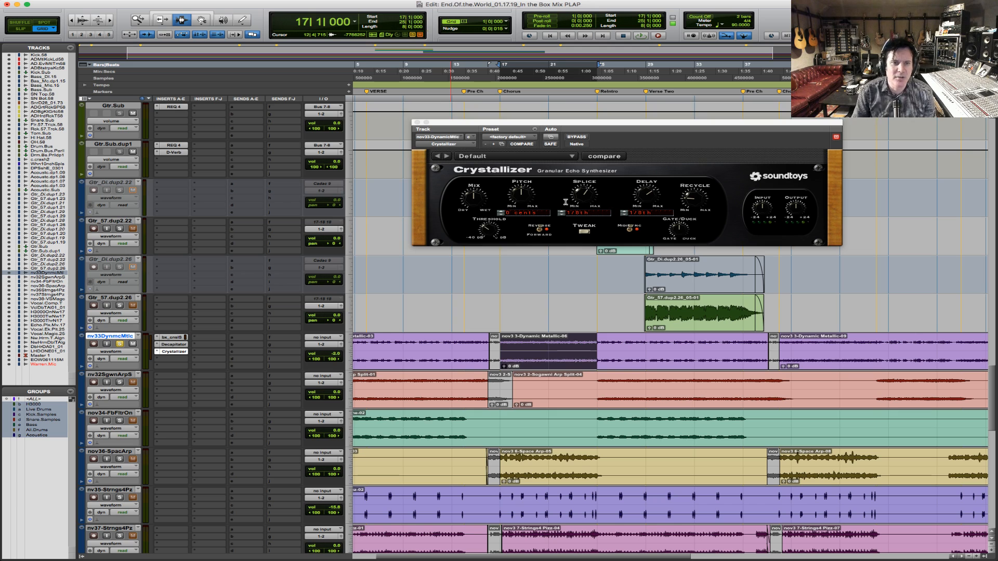
pyautogui.moveTo(471, 197)
pyautogui.mouseDown()
pyautogui.moveTo(465, 213)
pyautogui.moveTo(467, 201)
pyautogui.mouseUp()
pyautogui.click(469, 201)
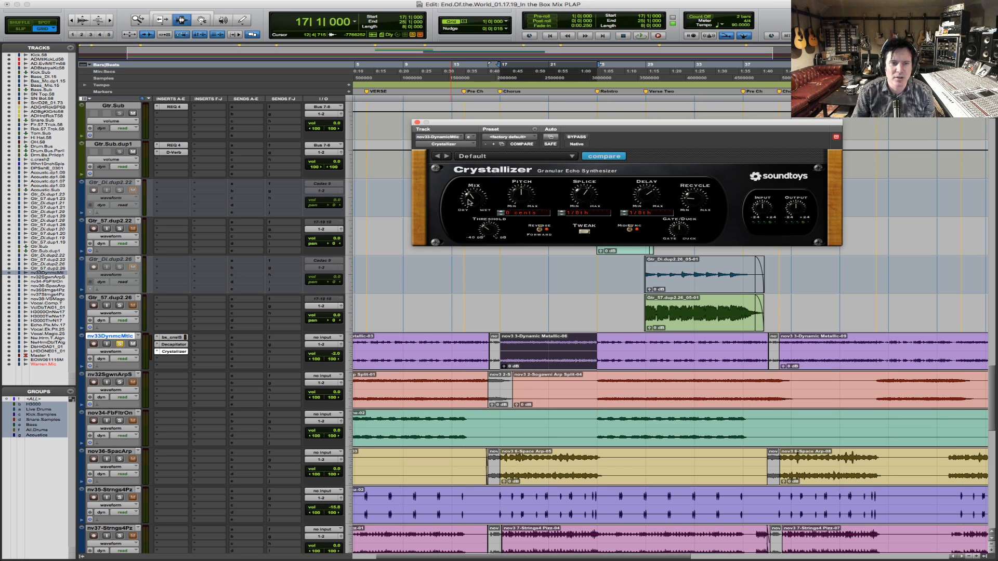
pyautogui.press('space')
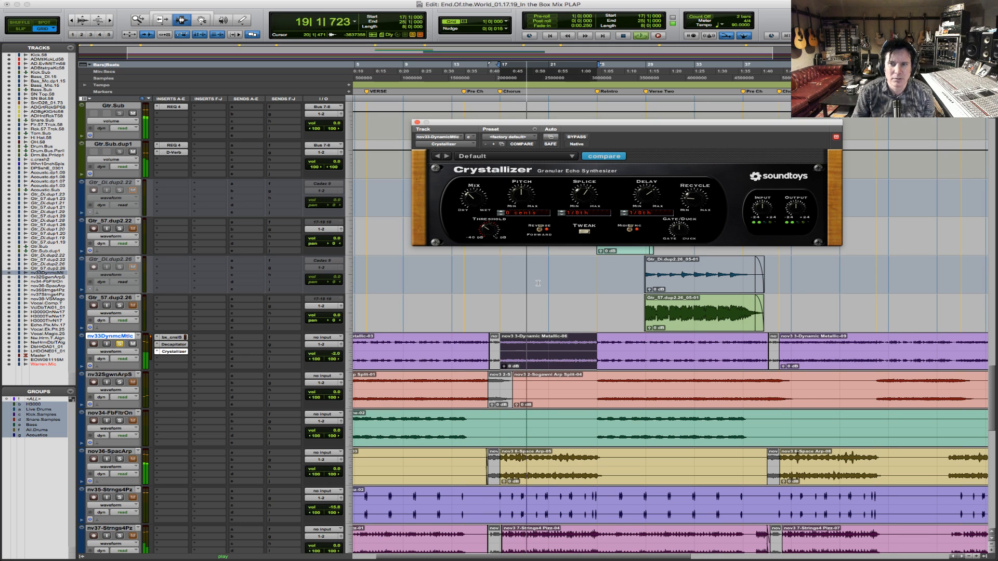
pyautogui.press('space')
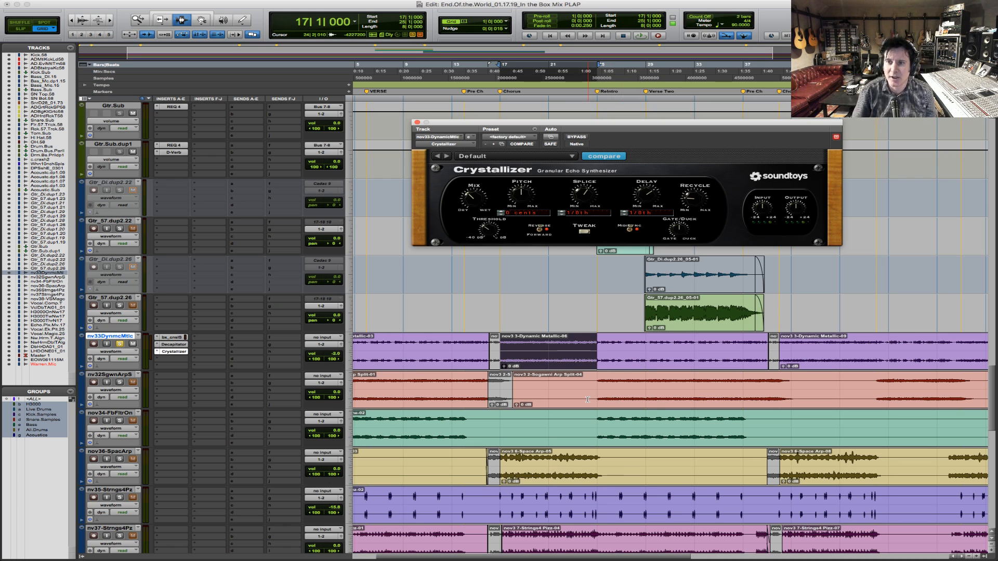
# - Audition the selected nv33DynmcMtlc chorus from bar 17 in several short passes
pyautogui.press('space')
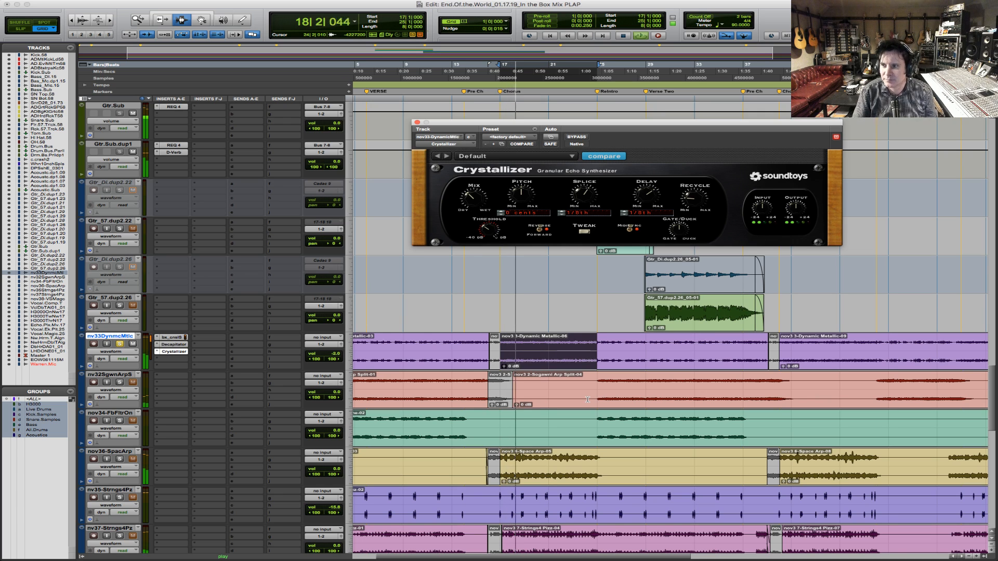
pyautogui.press('space')
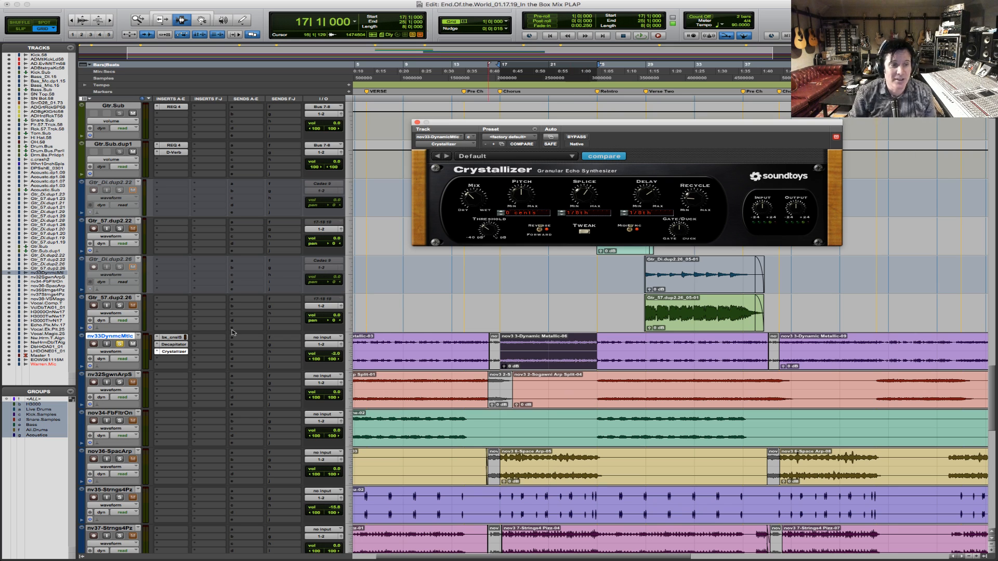
pyautogui.press('space')
pyautogui.press('space')
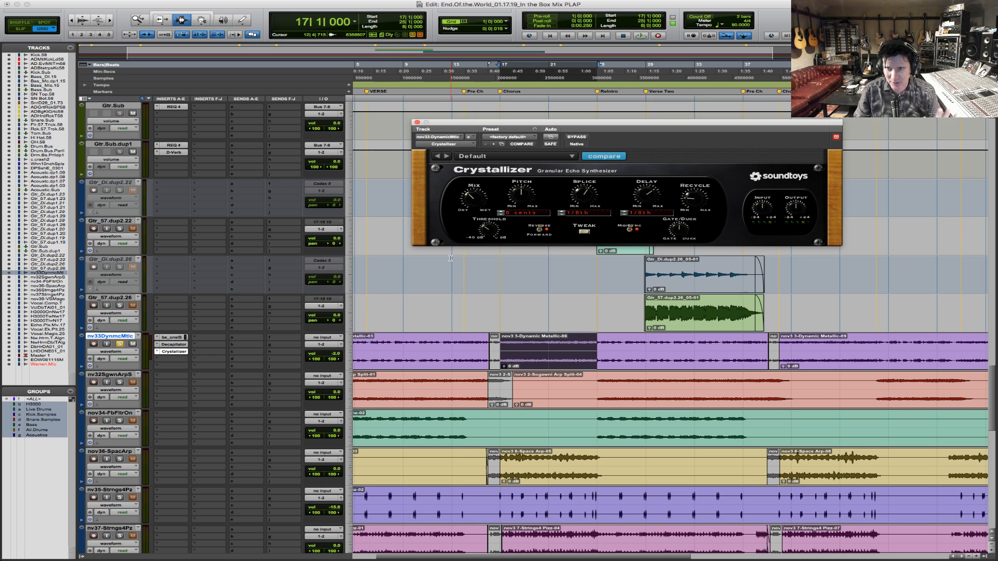
pyautogui.press('space')
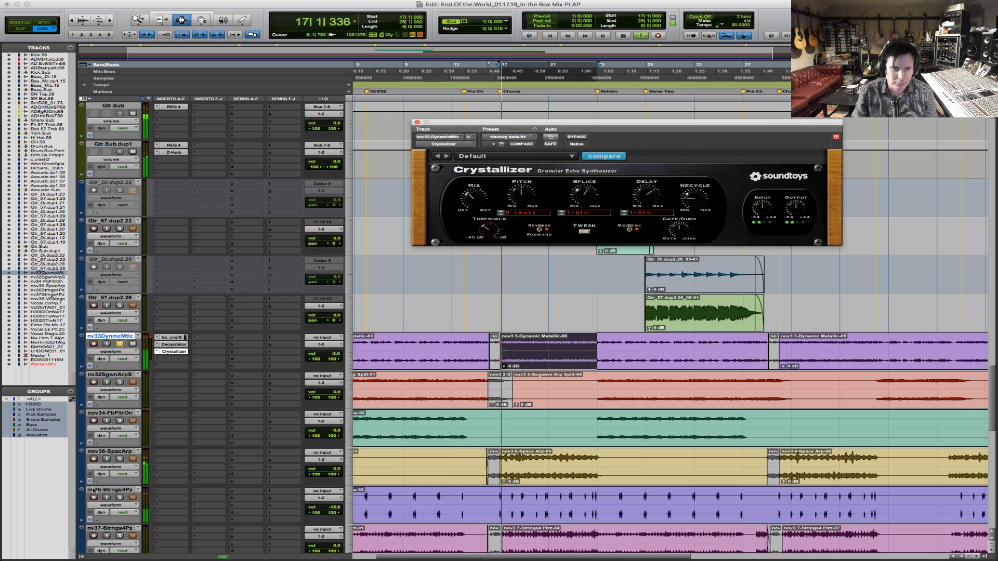
pyautogui.press('space')
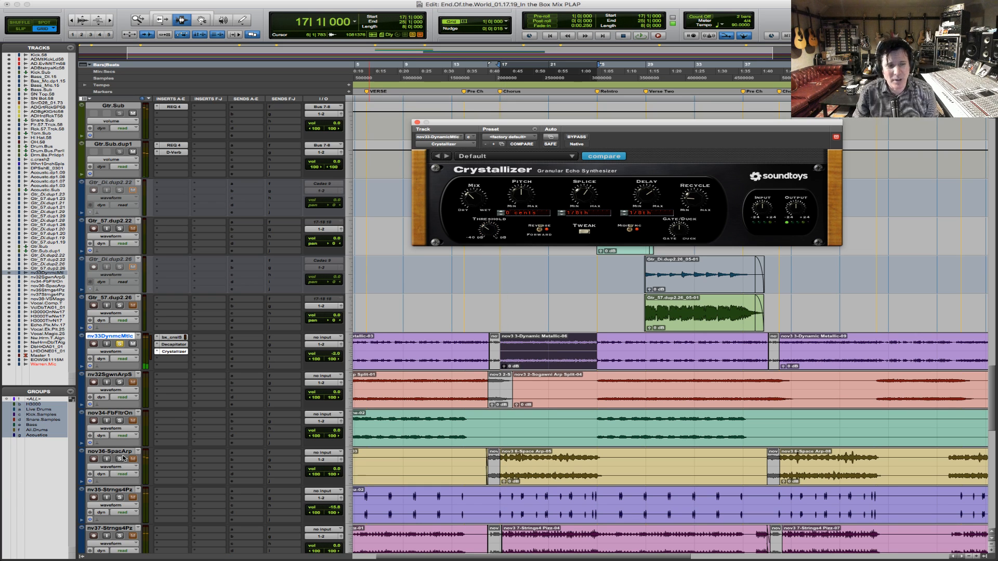
# - Solo nov36-SpacArp without nv33DynmcMtlc, select its chorus section from bar 17 to bar 25, and start playback
pyautogui.click(123, 458)
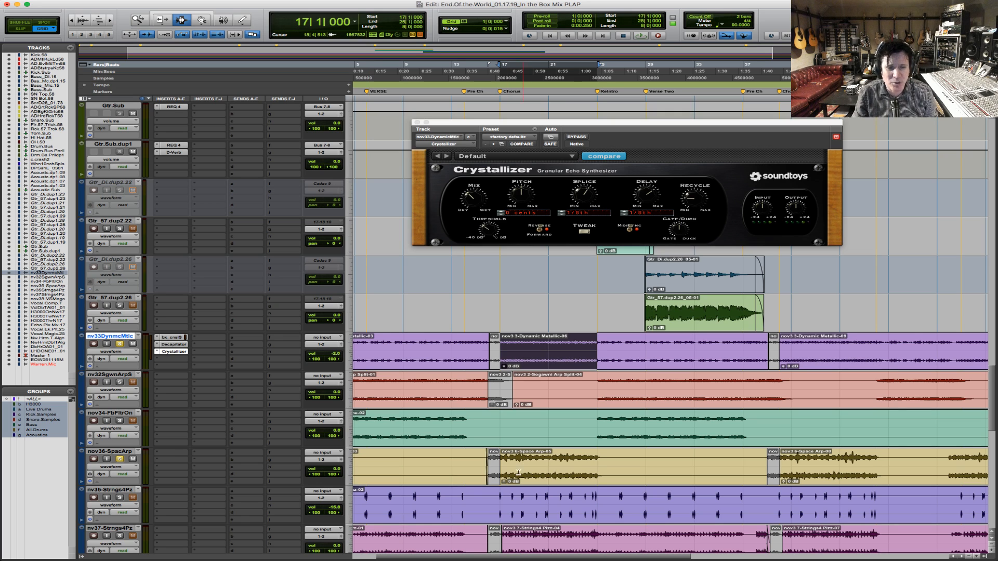
pyautogui.moveTo(499, 461); pyautogui.dragTo(597, 464)
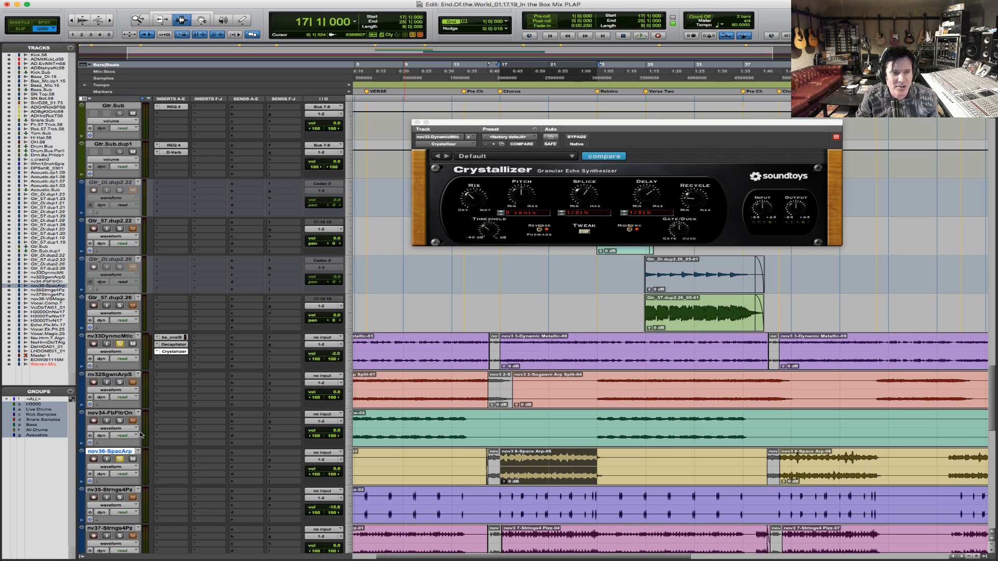
pyautogui.click(120, 460)
pyautogui.click(120, 459)
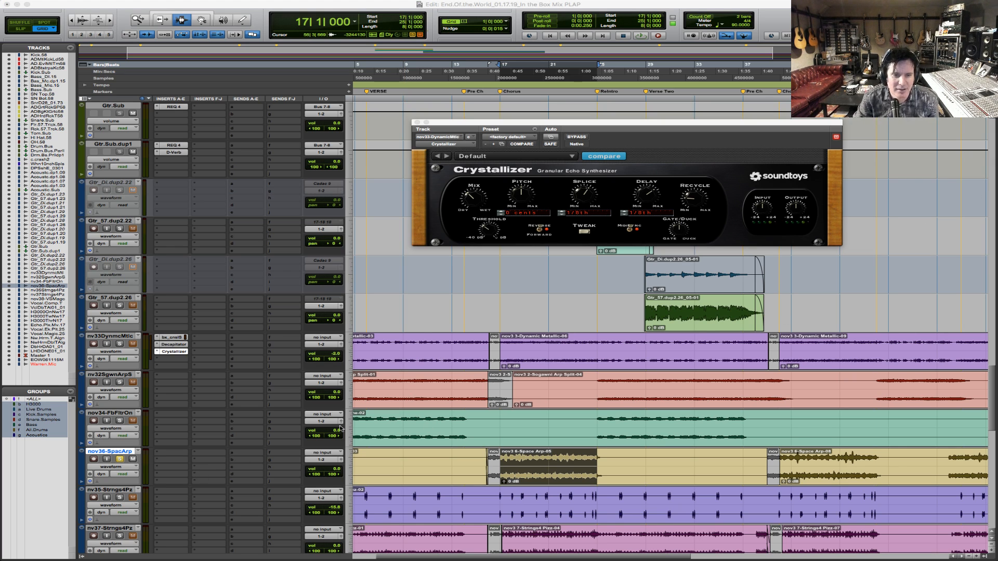
pyautogui.click(500, 460)
pyautogui.moveTo(500, 460); pyautogui.dragTo(597, 461)
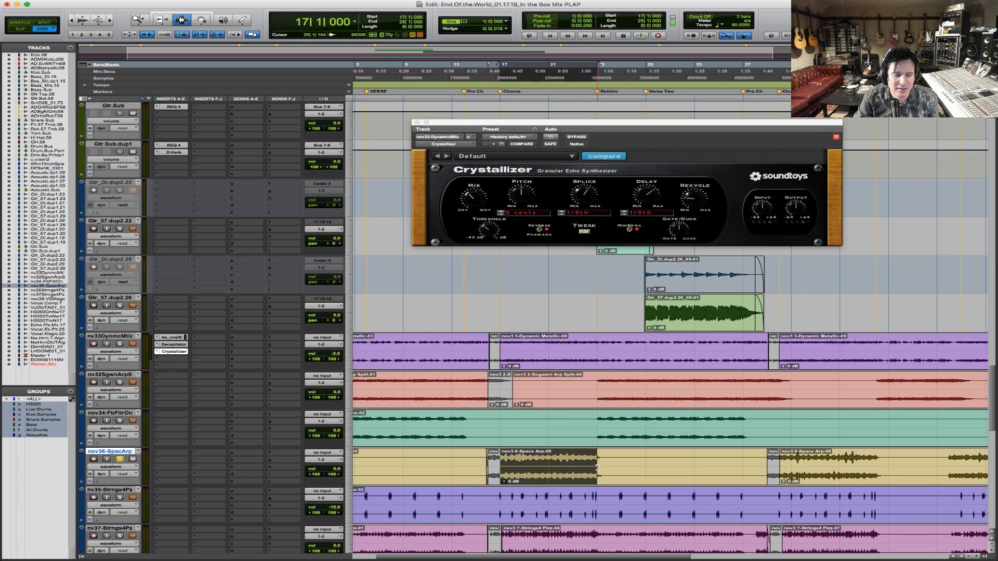
pyautogui.press('space')
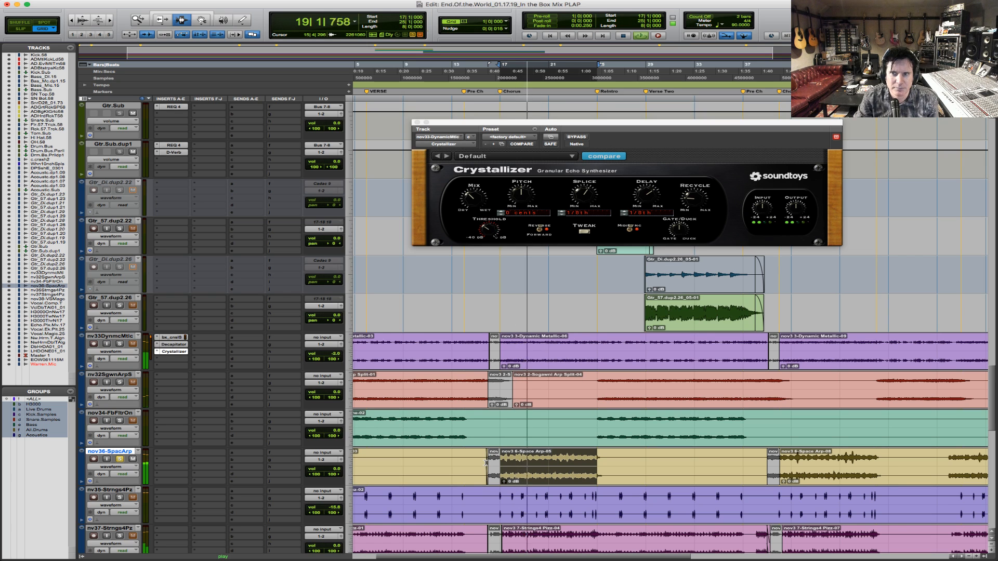
# - Bring nv33DynmcMtlc back into solo during playback, add nv35-Strngs4Pz to the soloed tracks, and stop playback
pyautogui.click(120, 344)
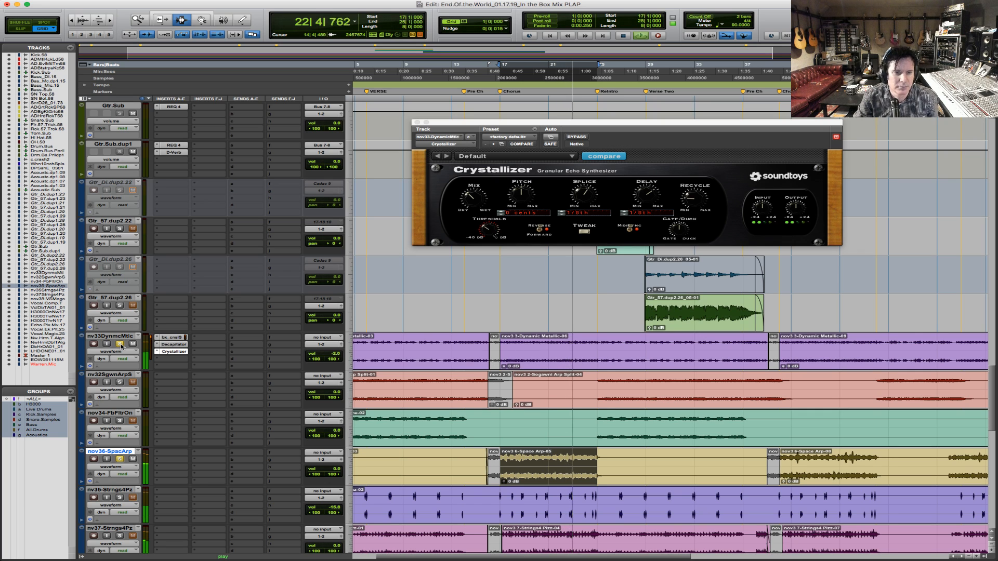
pyautogui.click(120, 498)
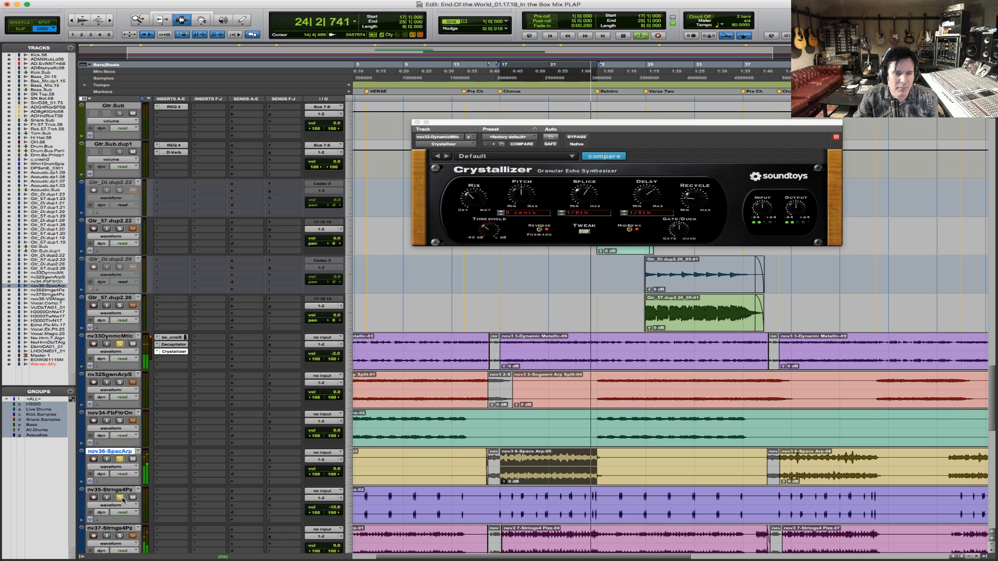
pyautogui.press('space')
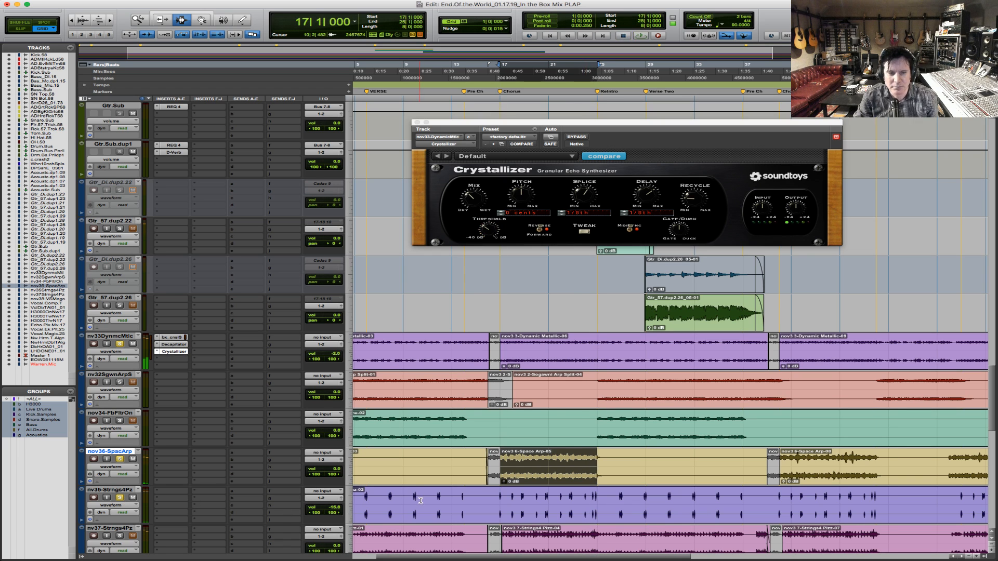
# - Review the whole nv35-Strngs4Pz clip across the song and audition it briefly from bar 2
pyautogui.doubleClick(420, 500)
pyautogui.press('super+bracketleft')
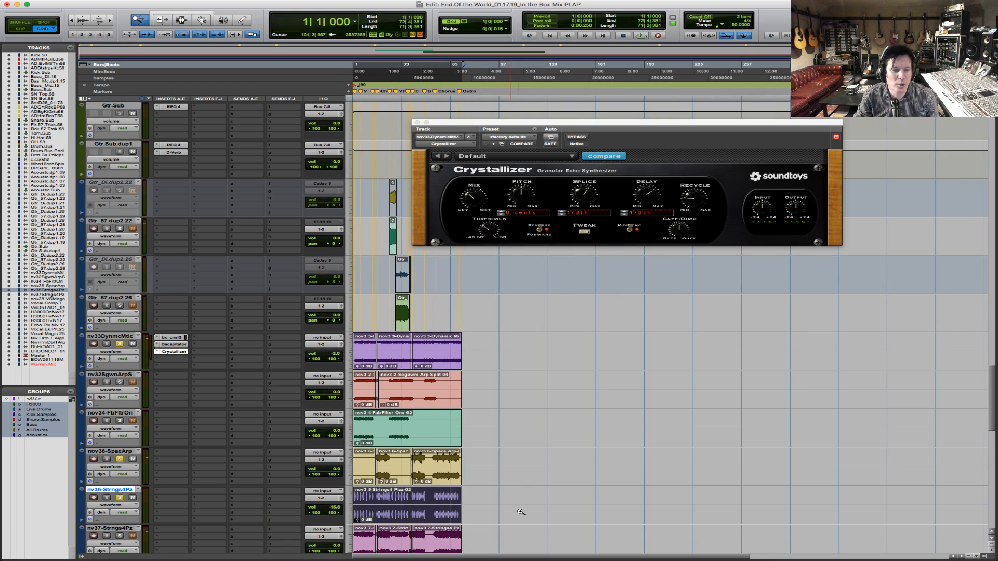
pyautogui.press('super+bracketleft')
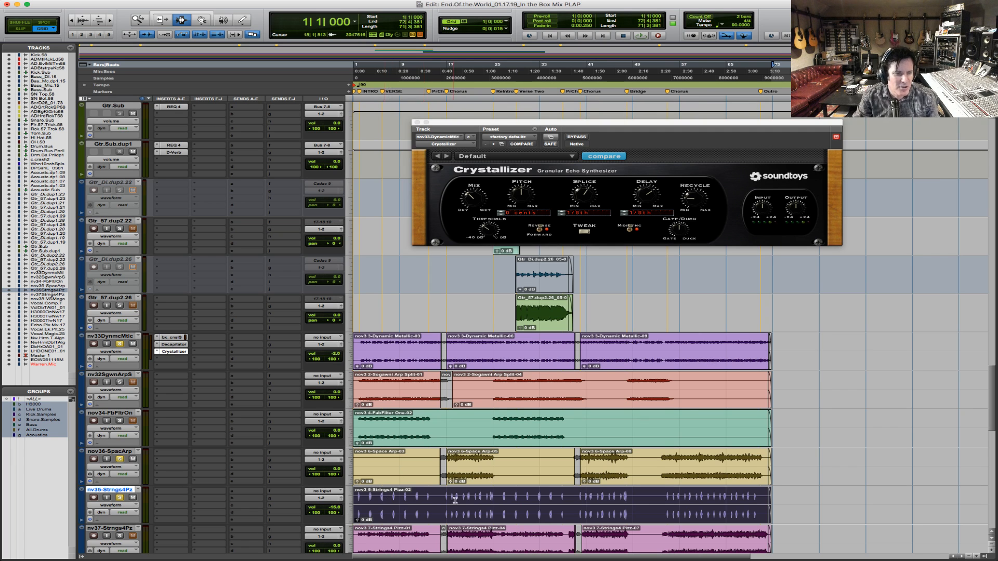
pyautogui.press('super+bracketright')
pyautogui.press('super+bracketright')
pyautogui.click(385, 499)
pyautogui.press('space')
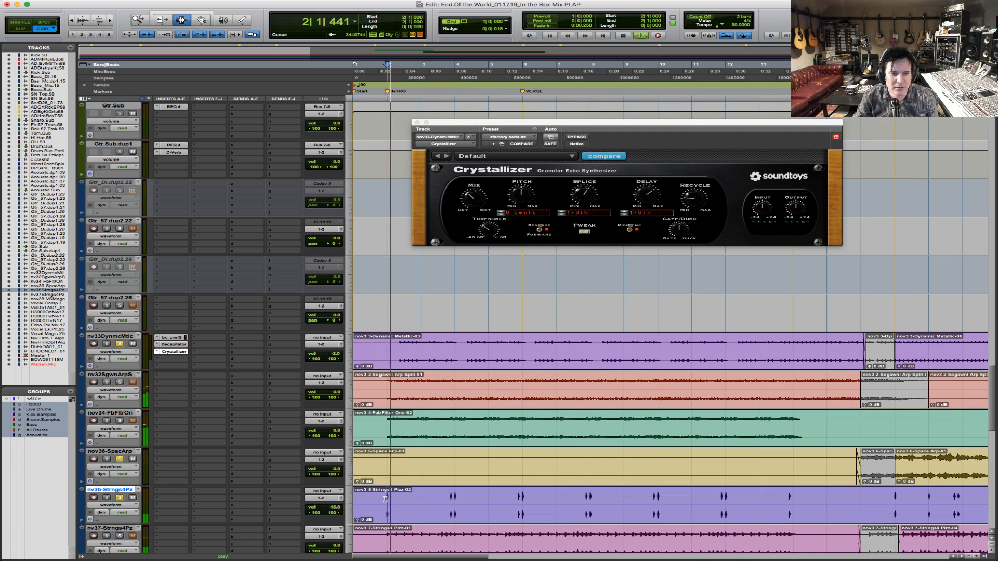
pyautogui.press('space')
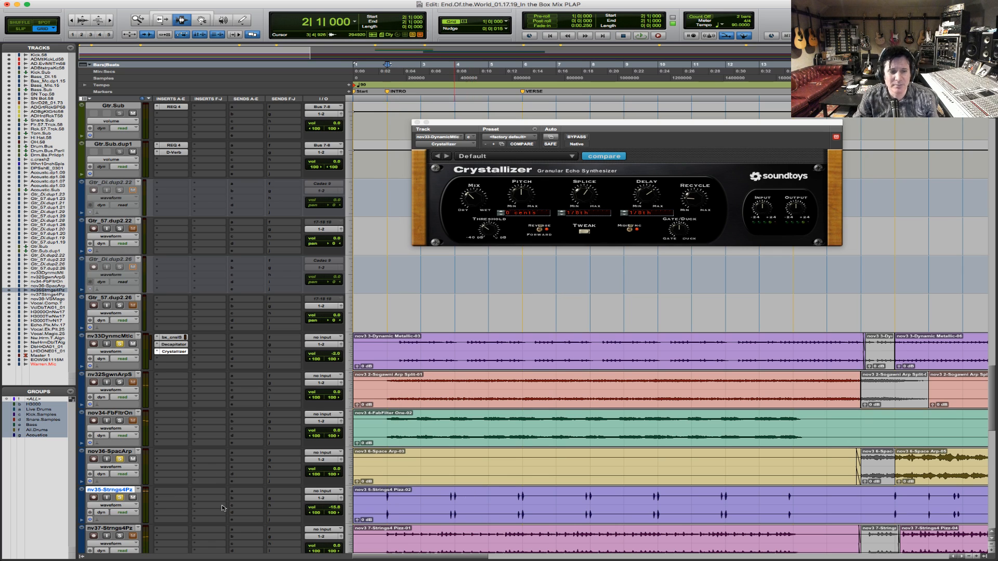
# - Hide the nv35-Strngs4Pz track and make it inactive
pyautogui.click(110, 452)
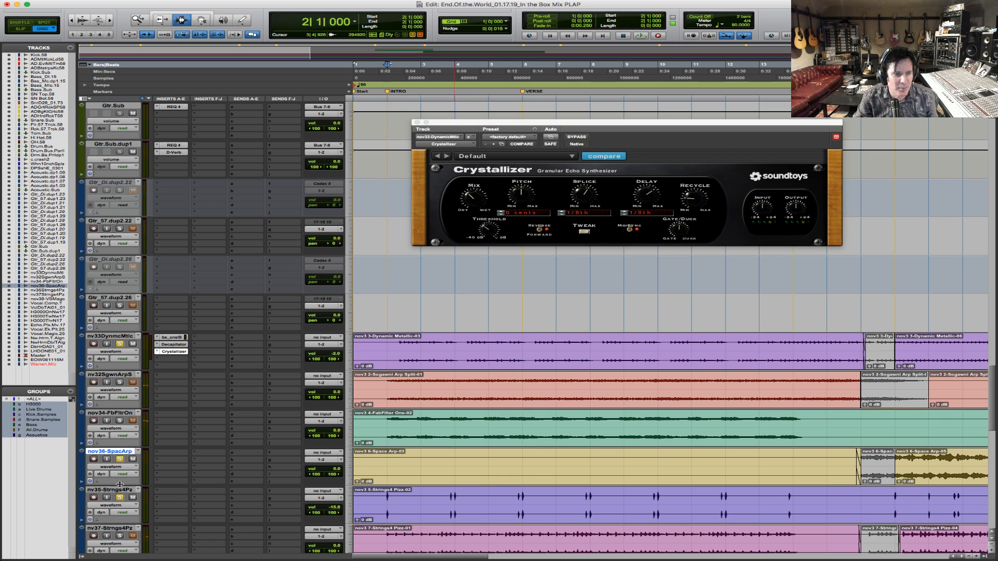
pyautogui.rightClick(123, 489)
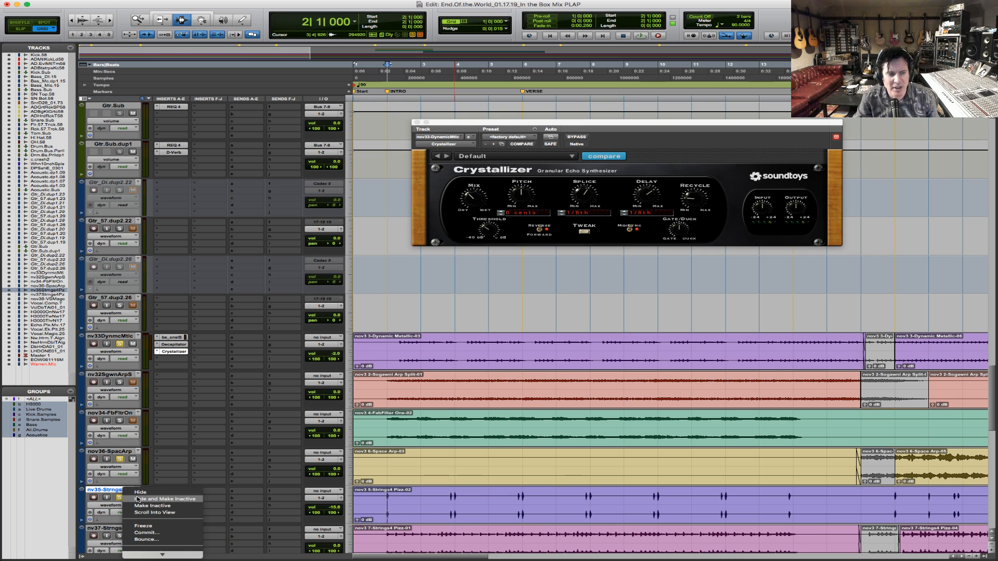
pyautogui.click(138, 499)
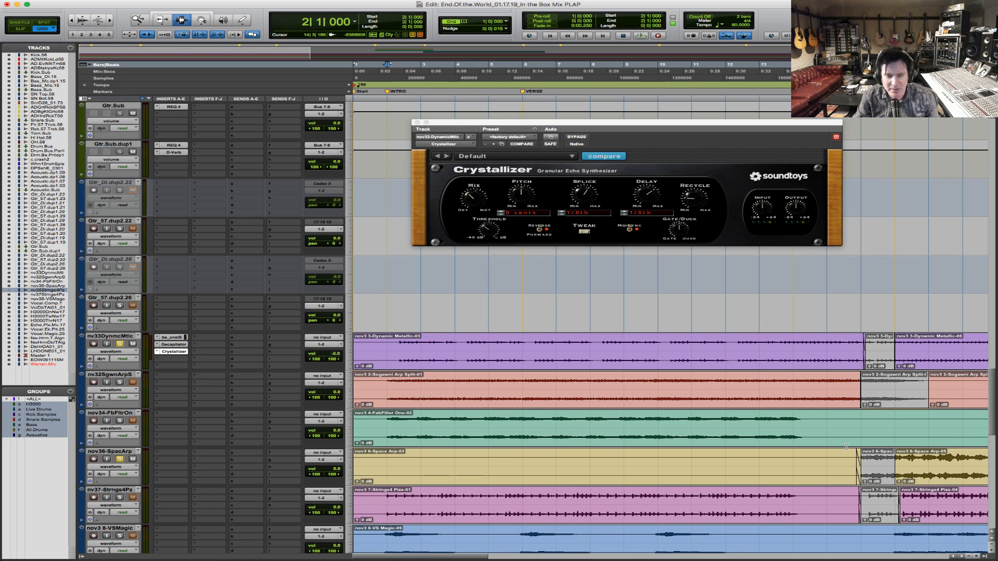
# - Select the nov36-SpacArp chorus section from bar 17 to bar 25 and audition it together with nv33DynmcMtlc
pyautogui.hotkey('alt', 'a')
pyautogui.press('F5')
pyautogui.moveTo(466, 505); pyautogui.dragTo(635, 505)
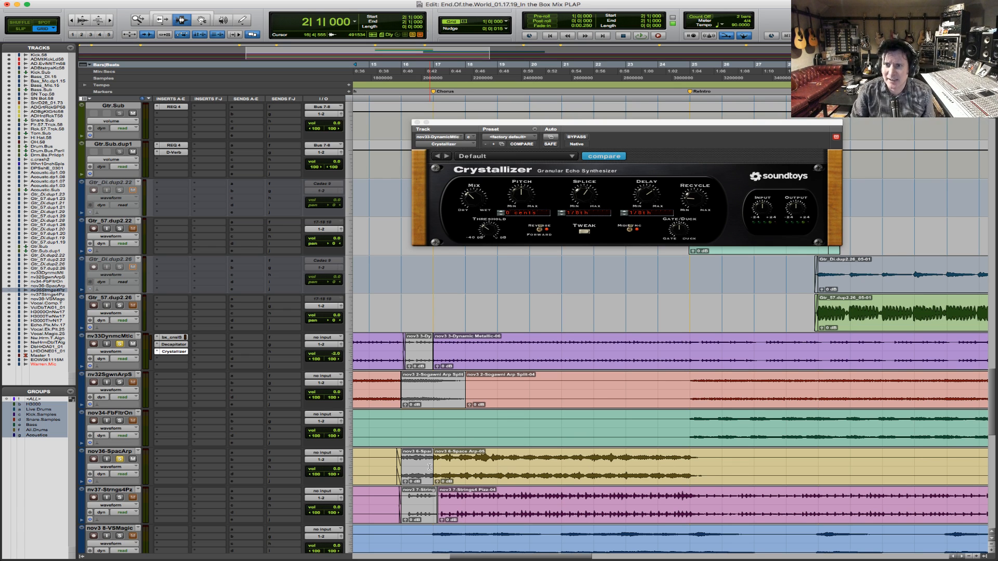
pyautogui.moveTo(434, 461); pyautogui.dragTo(679, 472)
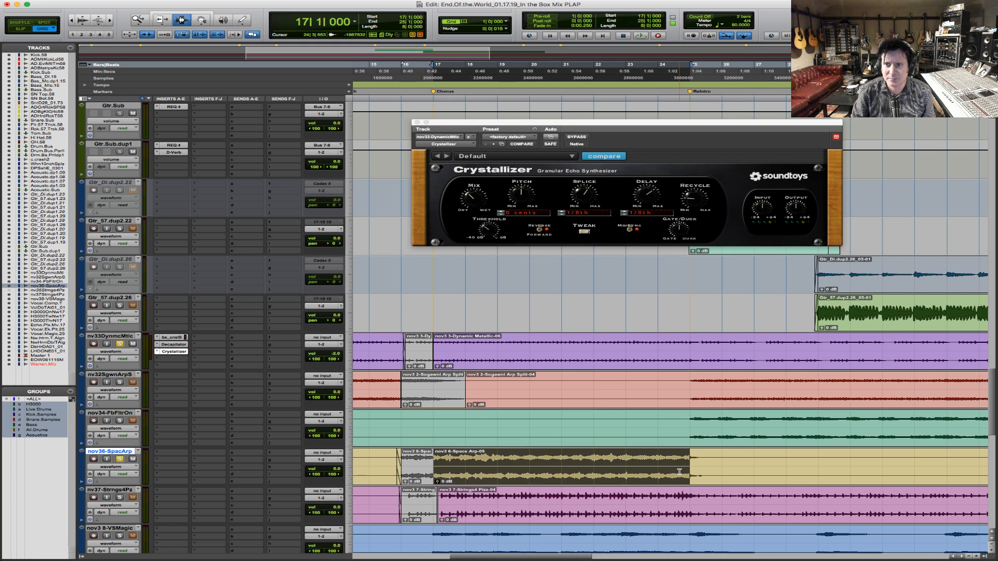
pyautogui.press('space')
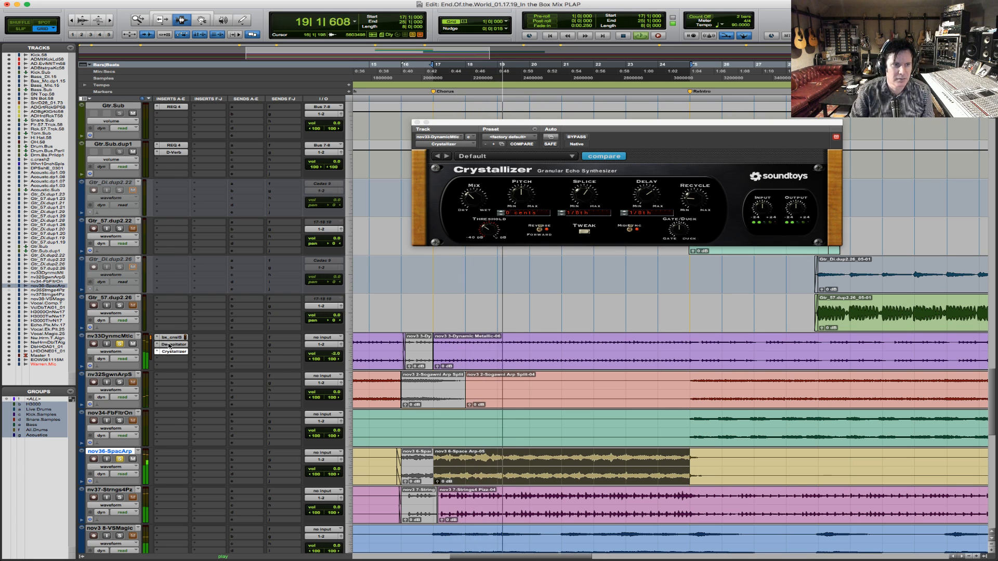
pyautogui.press('space')
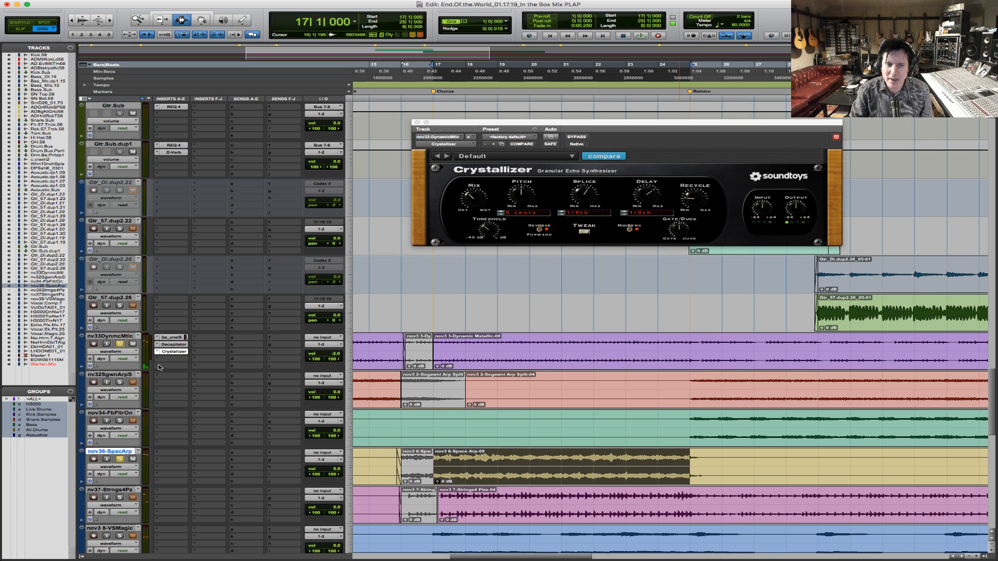
# - Try to insert the stereo Sonnox Oxford Dynamics plug-in below Crystallizer on nv33DynmcMtlc, and quit its license dialog
pyautogui.moveTo(177, 374)
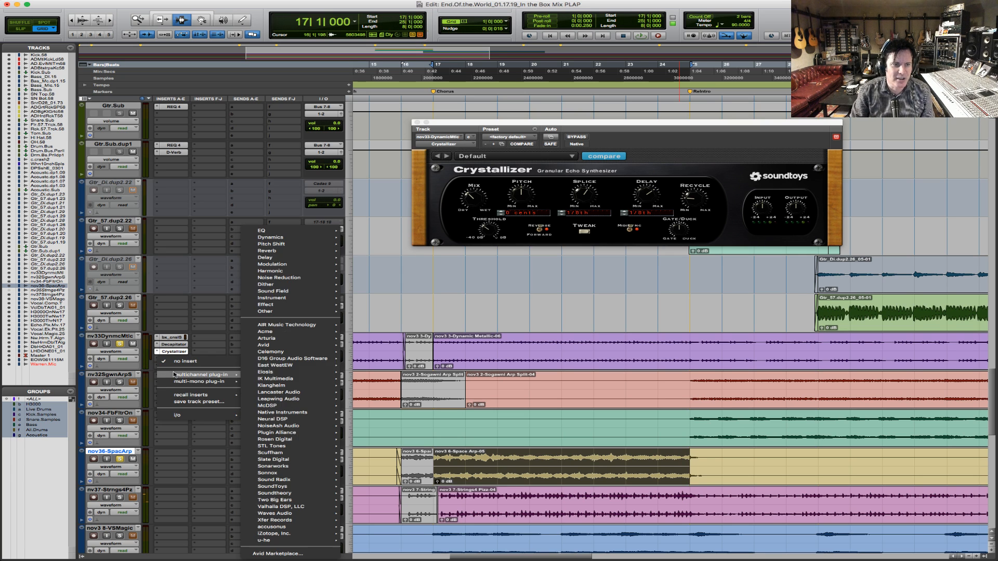
pyautogui.moveTo(286, 239)
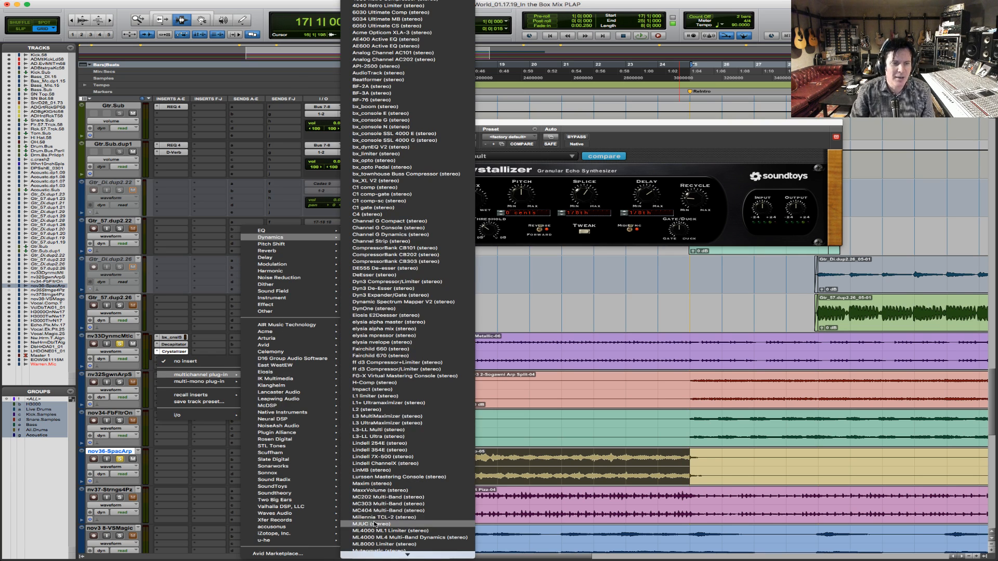
pyautogui.scroll(-3, 398, 503)
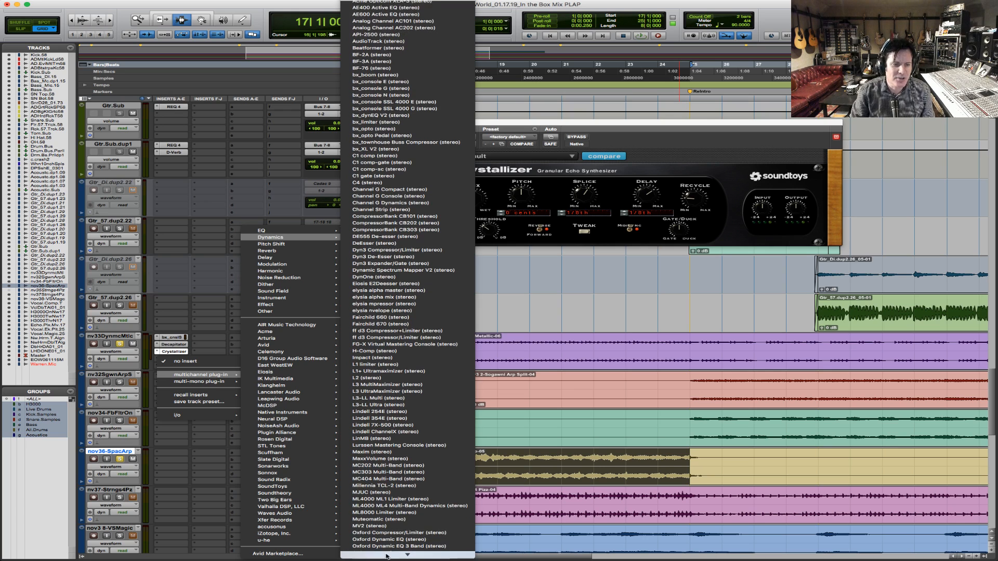
pyautogui.click(399, 527)
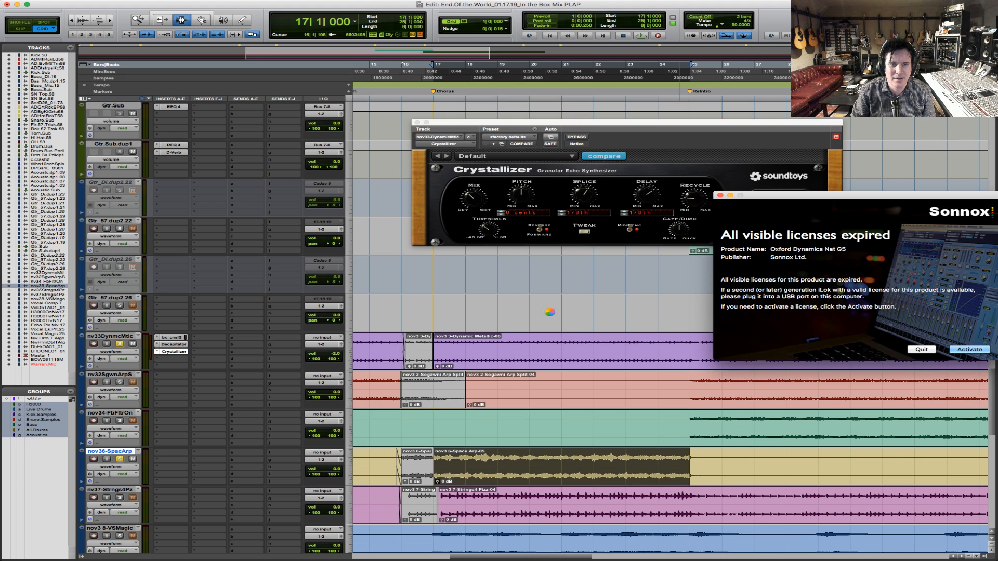
pyautogui.click(922, 350)
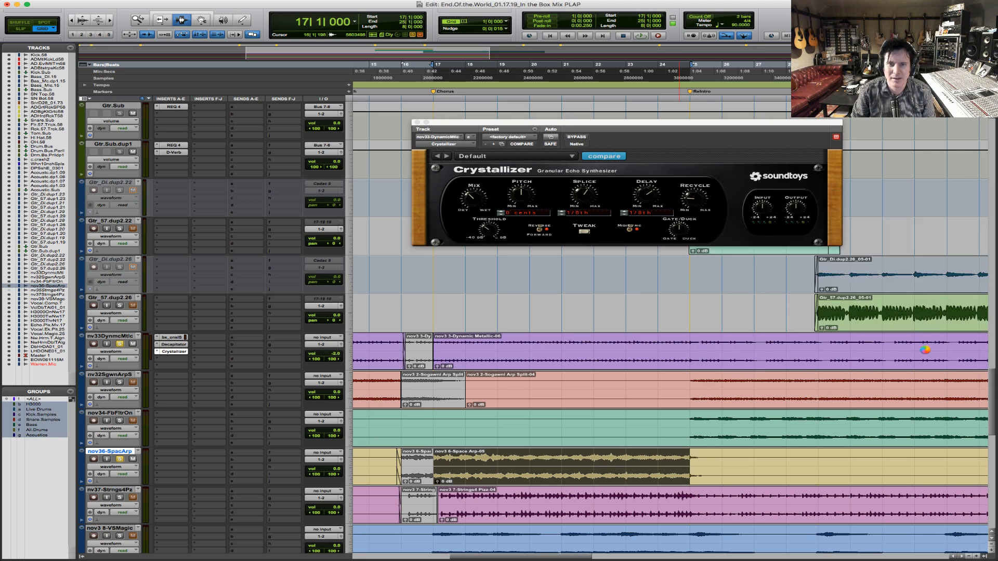
pyautogui.click(936, 222)
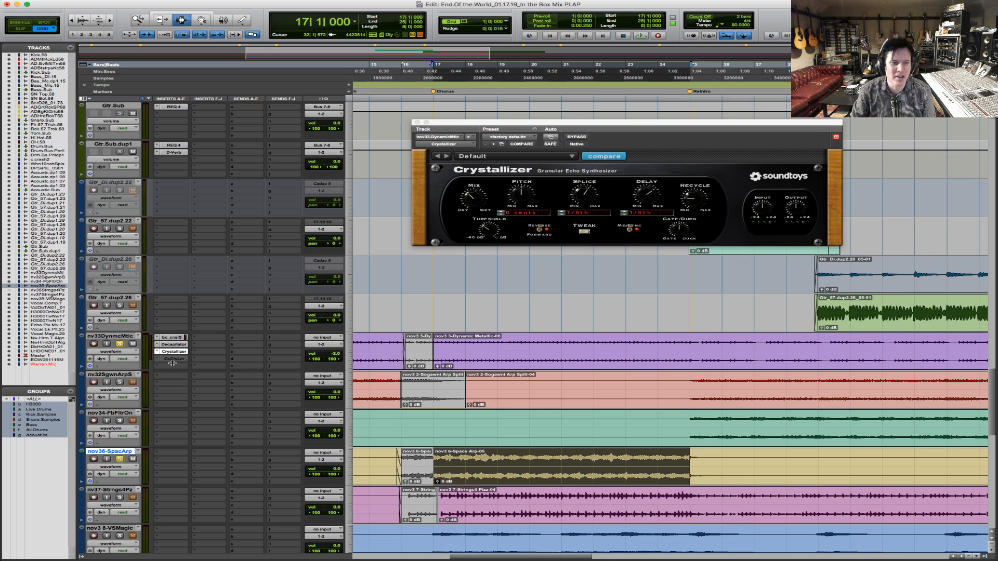
# - Remove the Oxford Dynamics plug-in from the insert slot below Crystallizer on nv33DynmcMtlc
pyautogui.click(155, 359)
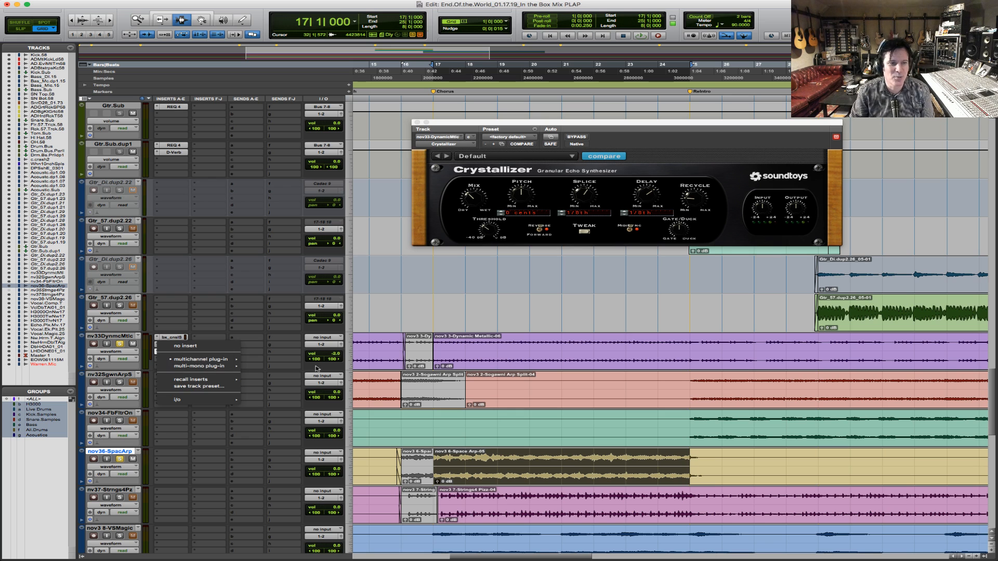
pyautogui.moveTo(208, 359)
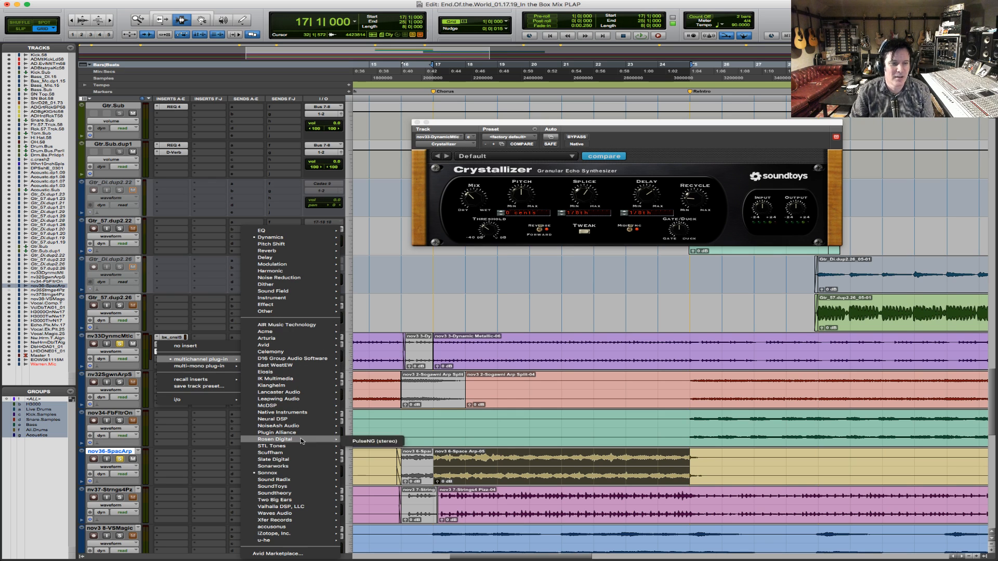
pyautogui.click(200, 348)
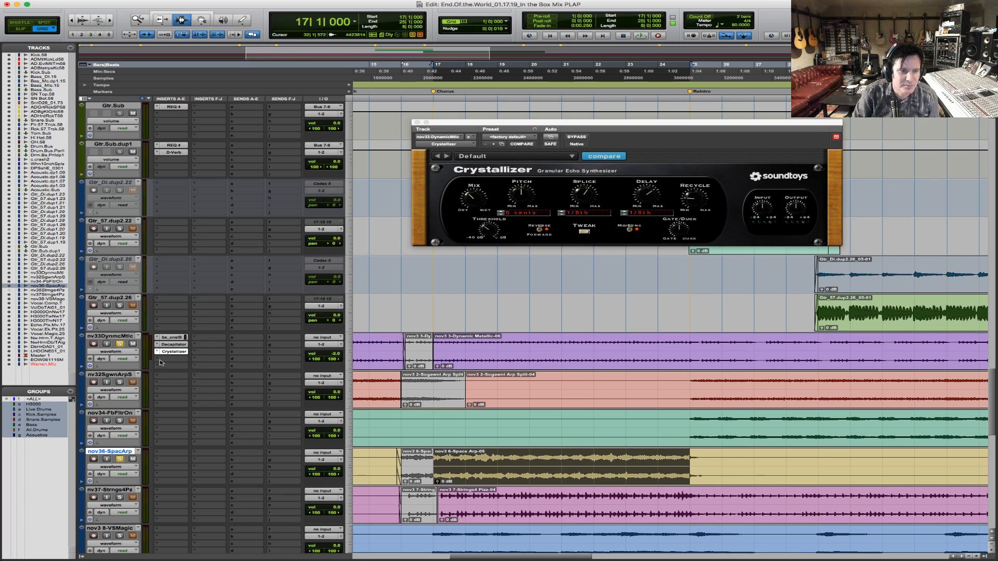
# - Insert the stereo MaxxVolume dynamics plug-in below Crystallizer on nv33DynmcMtlc
pyautogui.click(154, 359)
pyautogui.moveTo(202, 374)
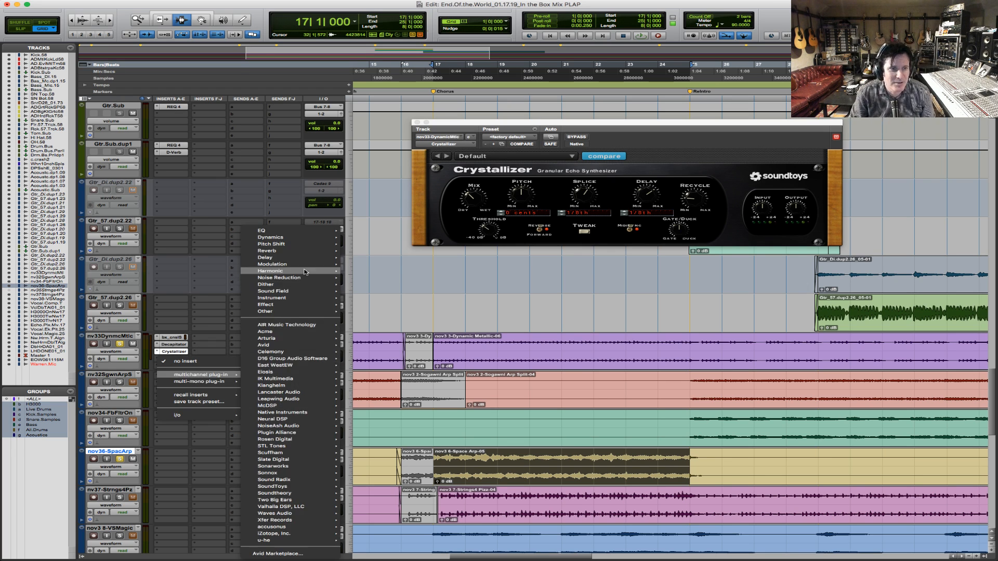
pyautogui.moveTo(311, 242)
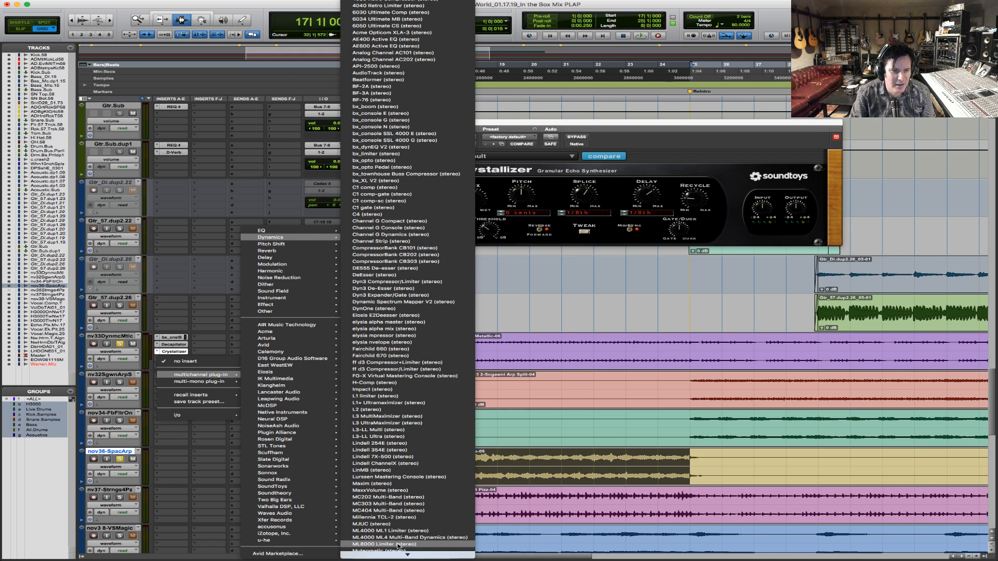
pyautogui.click(409, 490)
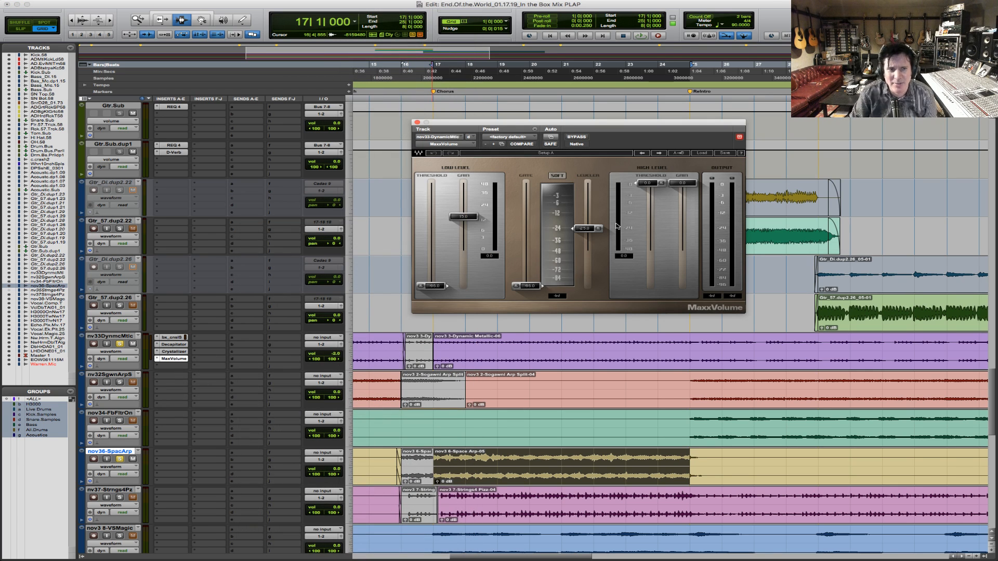
# - During chorus playback, raise MaxxVolume's gate and low-level threshold on nv33DynmcMtlc, and lower its high-level threshold and gain
pyautogui.press('space')
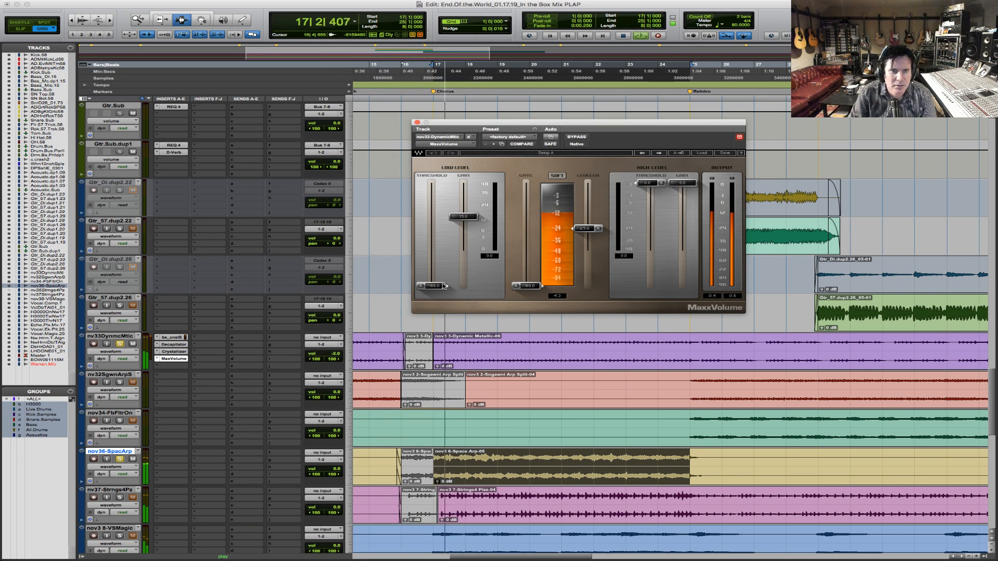
pyautogui.moveTo(529, 285); pyautogui.dragTo(529, 241)
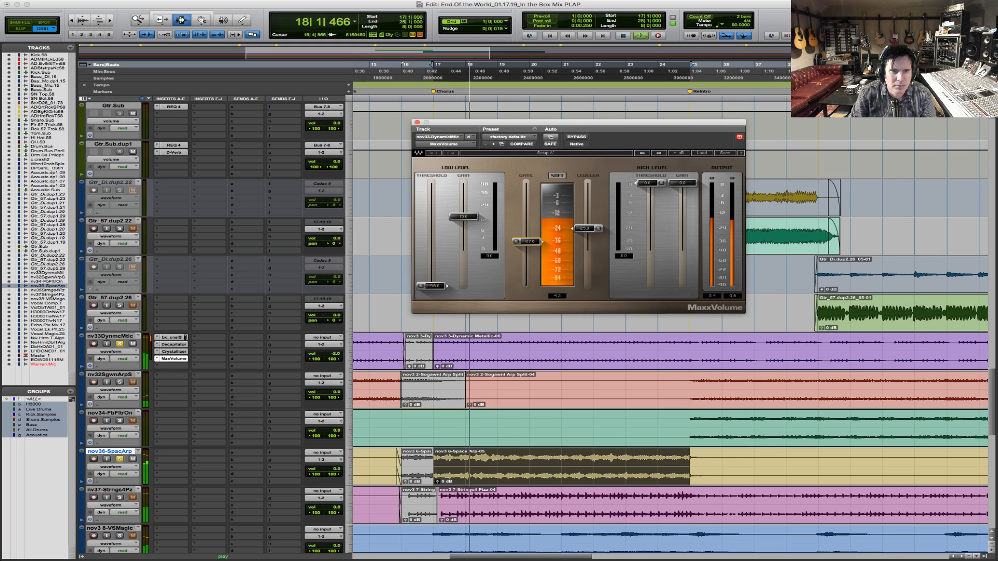
pyautogui.moveTo(647, 183); pyautogui.dragTo(653, 251)
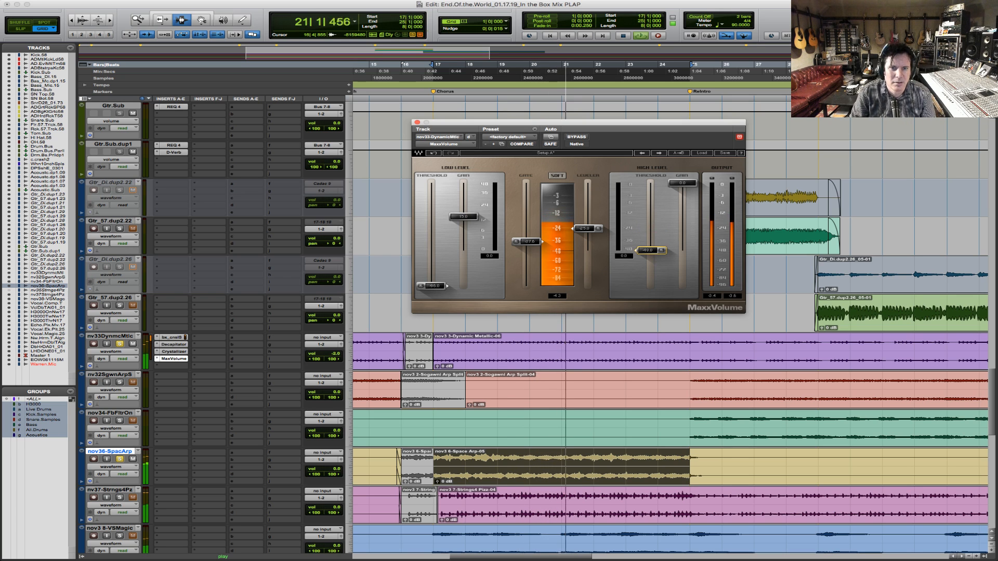
pyautogui.moveTo(445, 293); pyautogui.dragTo(422, 210)
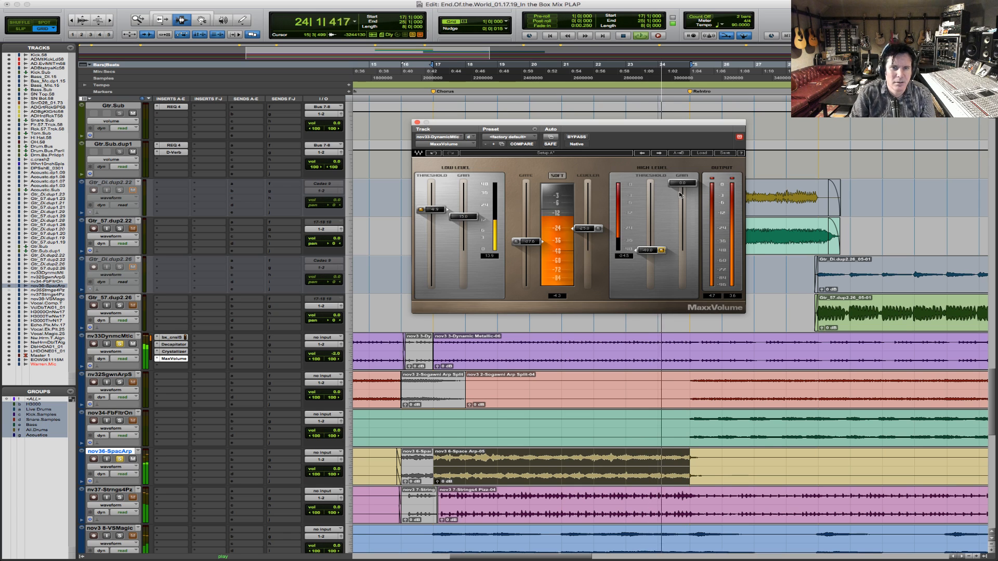
pyautogui.moveTo(682, 183); pyautogui.dragTo(690, 219)
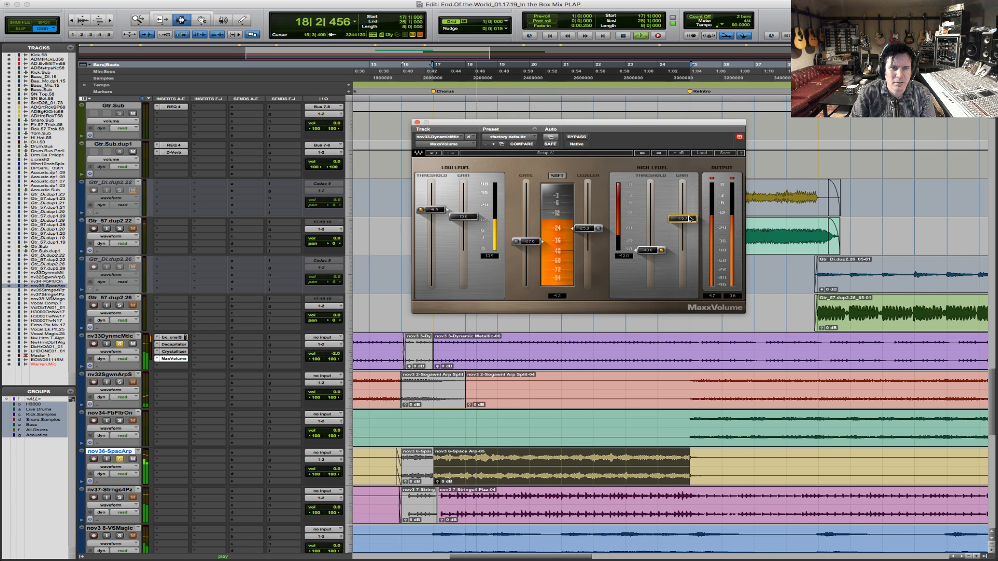
pyautogui.moveTo(690, 219); pyautogui.dragTo(690, 220)
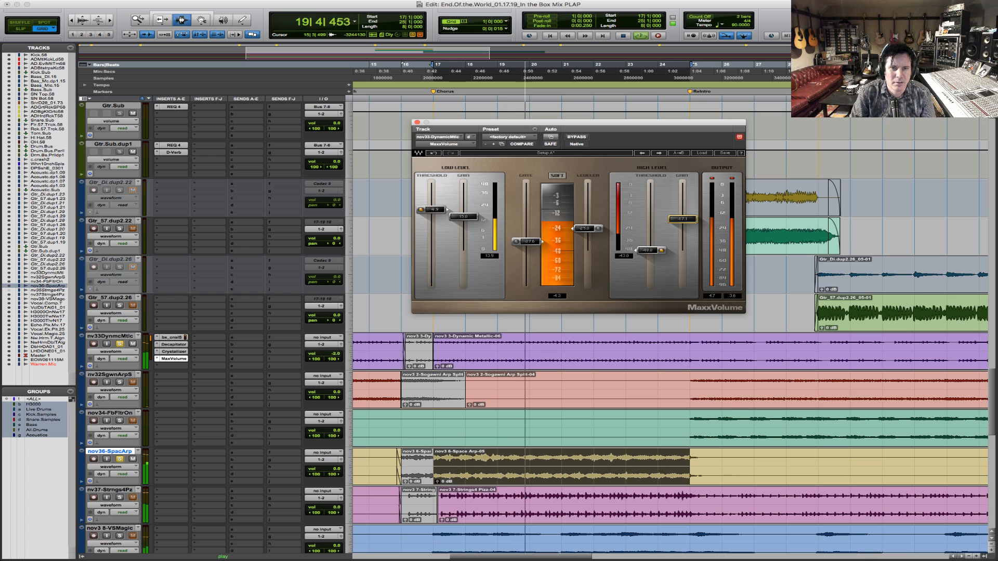
# - Set Crystallizer's pitch to 4 cents and splice to 1/16th on nv33DynmcMtlc while auditioning the chorus
pyautogui.click(172, 351)
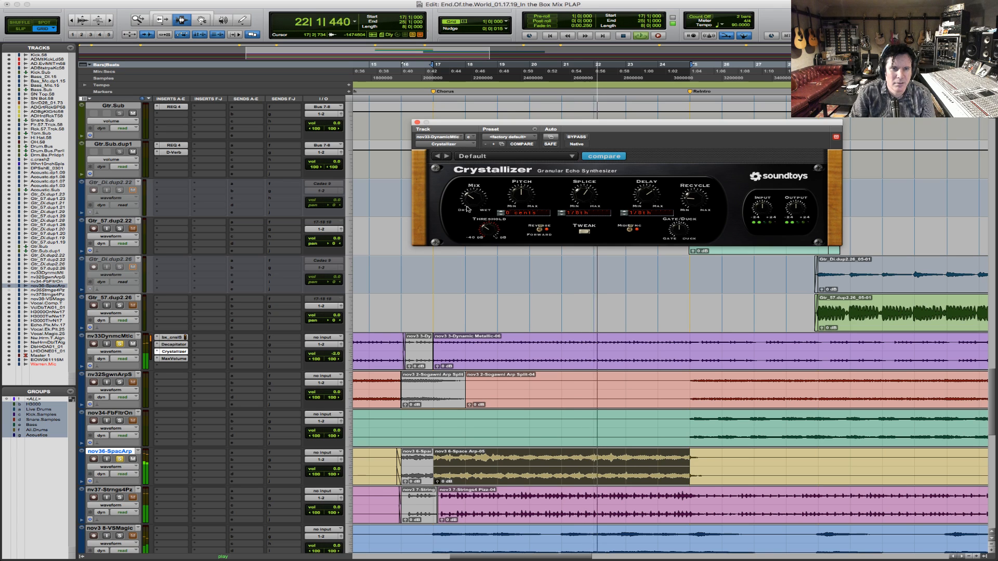
pyautogui.moveTo(517, 200); pyautogui.dragTo(526, 190)
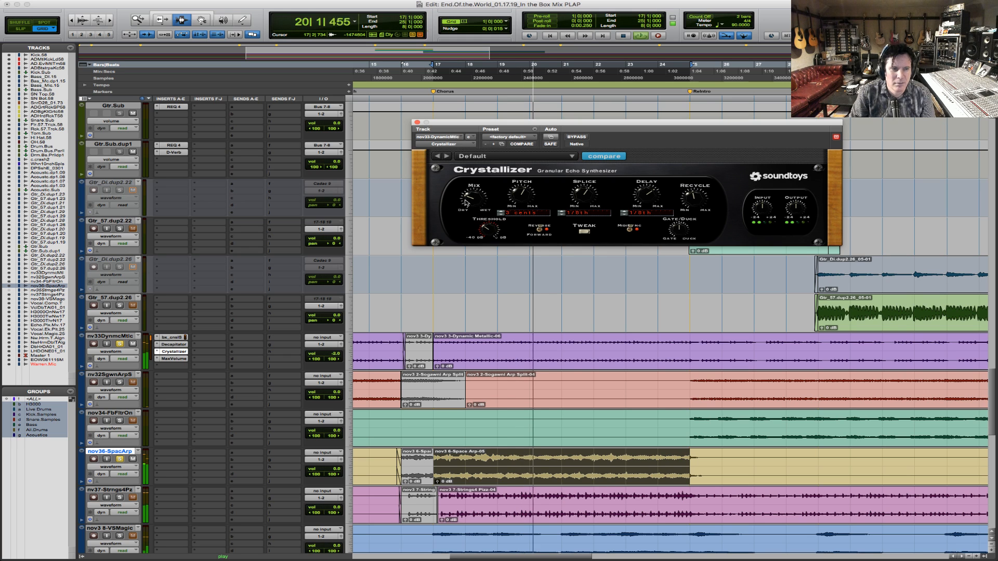
pyautogui.press('space')
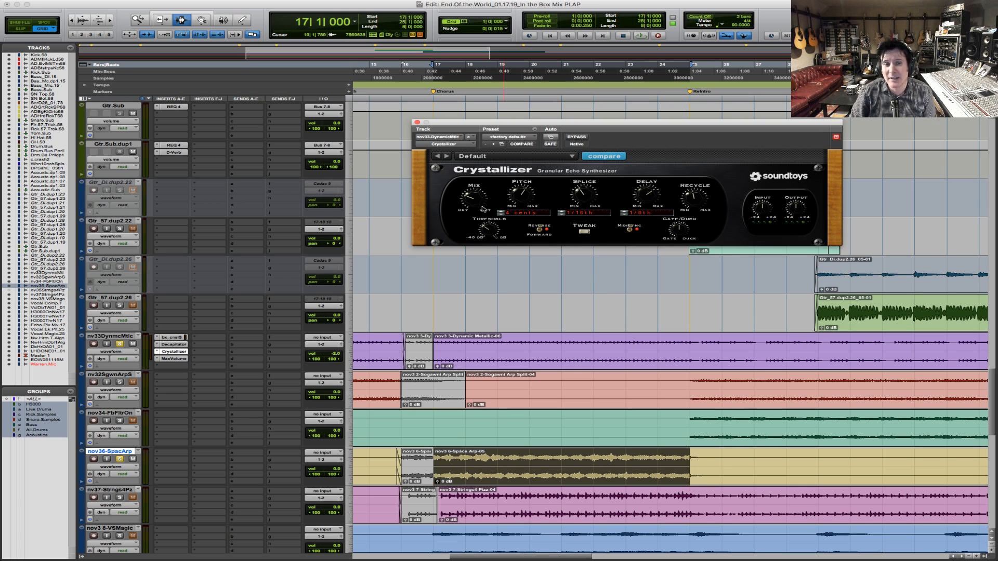
pyautogui.press('space')
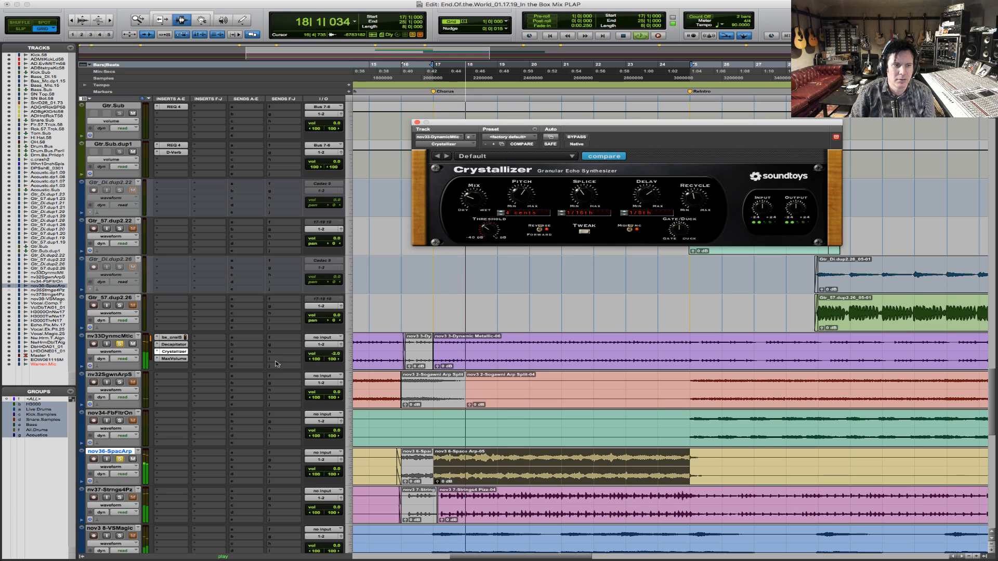
# - Switch MaxxVolume on nv33DynmcMtlc from Soft to Loud and raise its gate while auditioning the chorus
pyautogui.click(174, 359)
pyautogui.press('space')
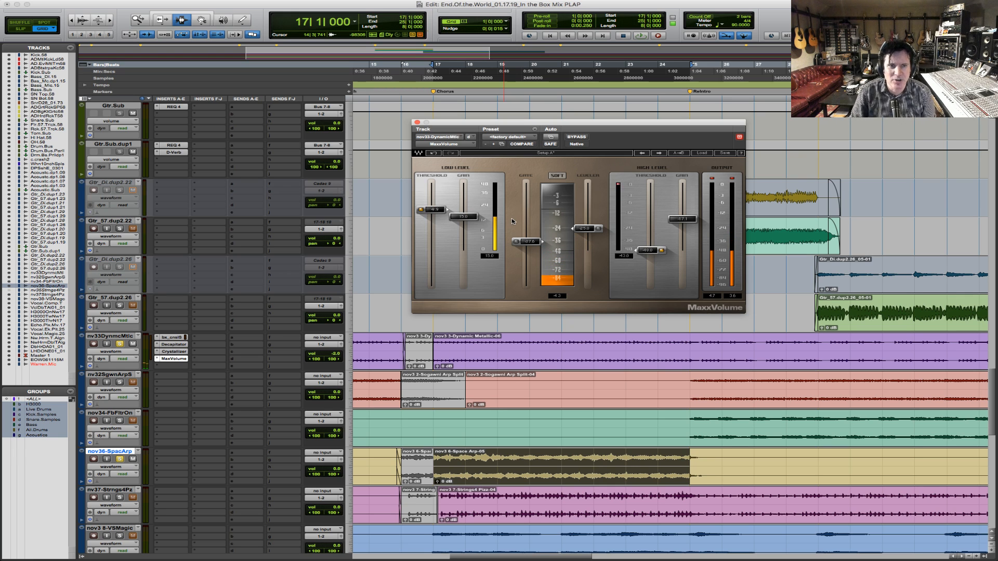
pyautogui.press('space')
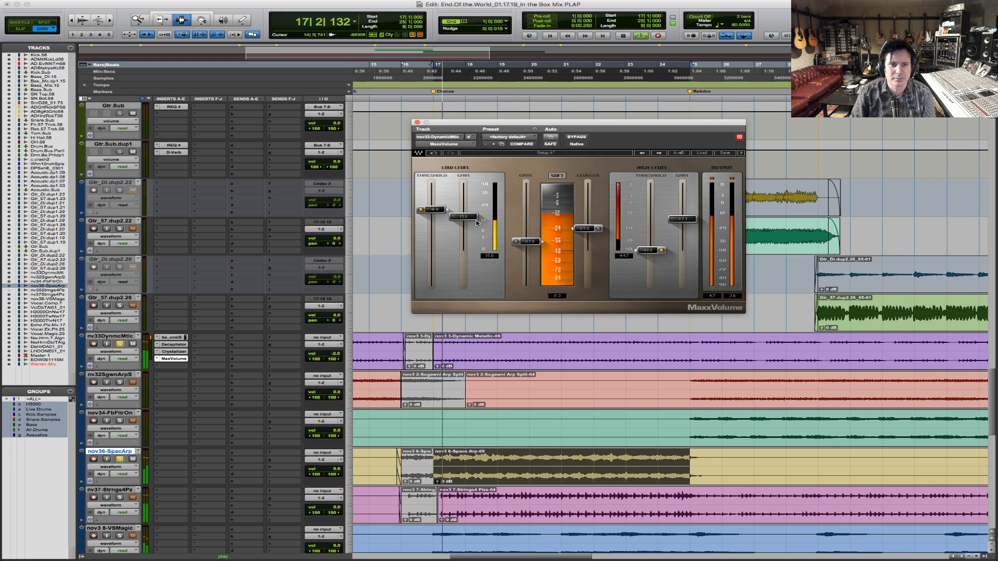
pyautogui.press('space')
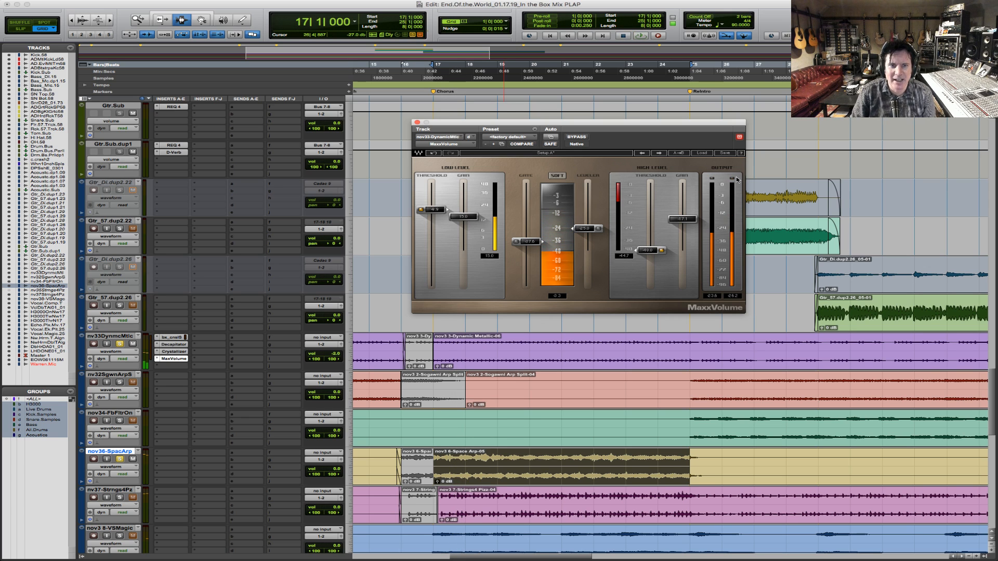
pyautogui.press('space')
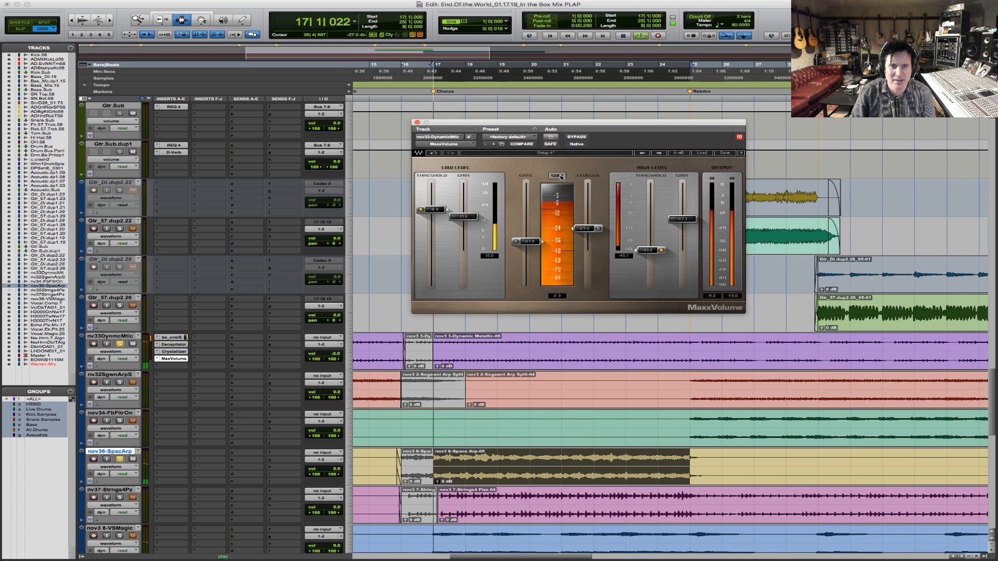
pyautogui.click(558, 176)
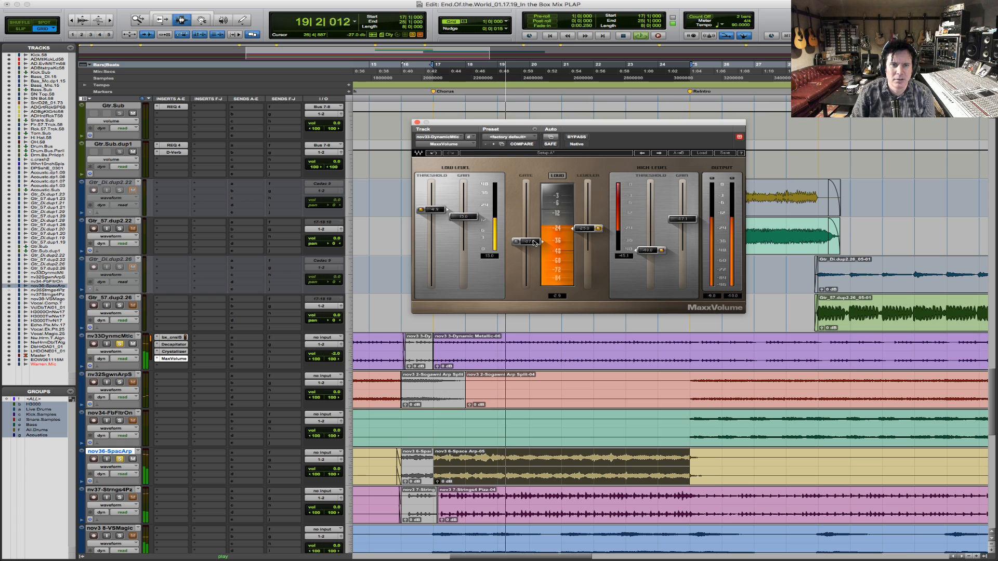
pyautogui.moveTo(529, 241); pyautogui.dragTo(529, 234)
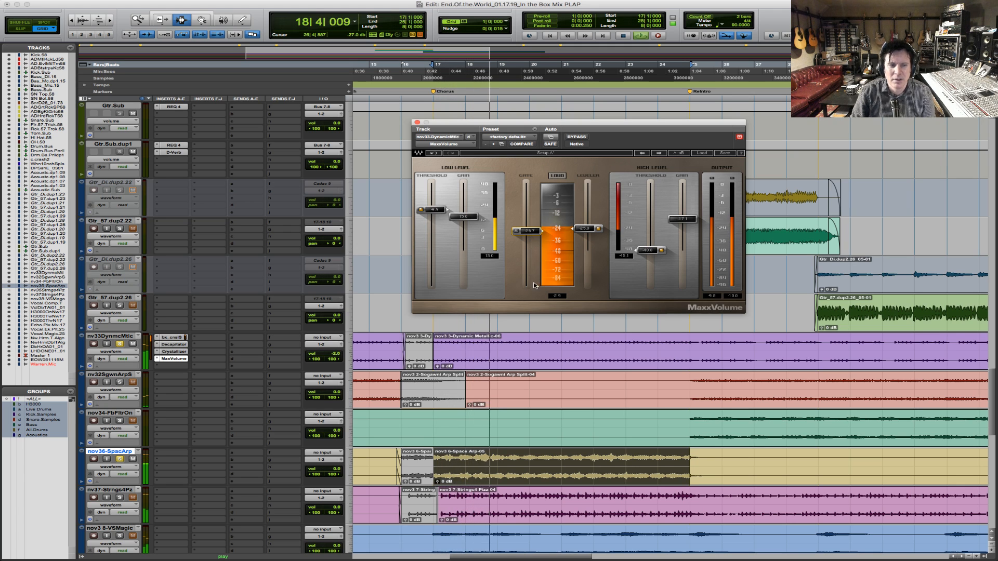
pyautogui.press('space')
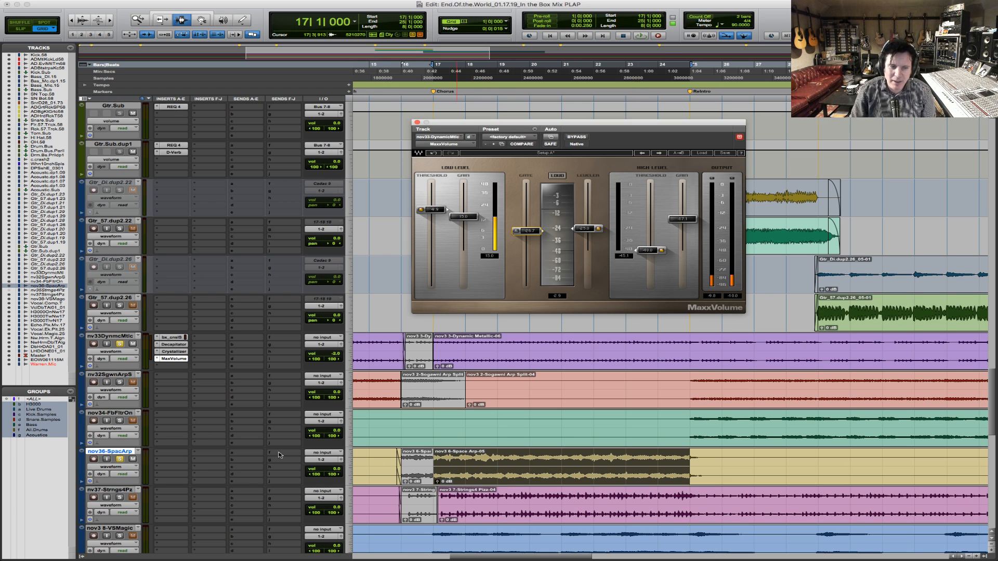
# - Insert the stereo BF-76 peak limiter in the first insert slot of nov36-SpacArp
pyautogui.click(171, 454)
pyautogui.moveTo(182, 471)
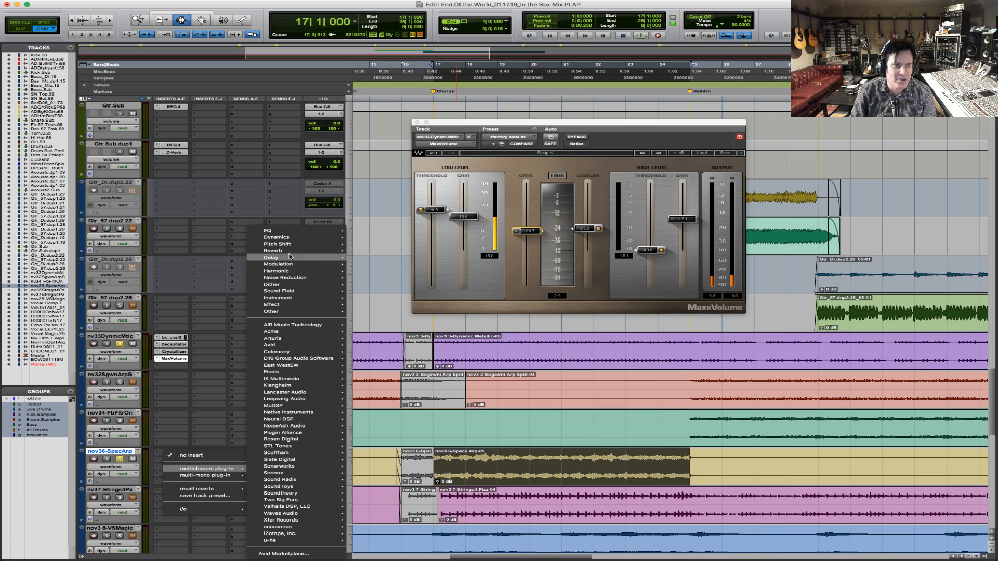
pyautogui.moveTo(302, 238)
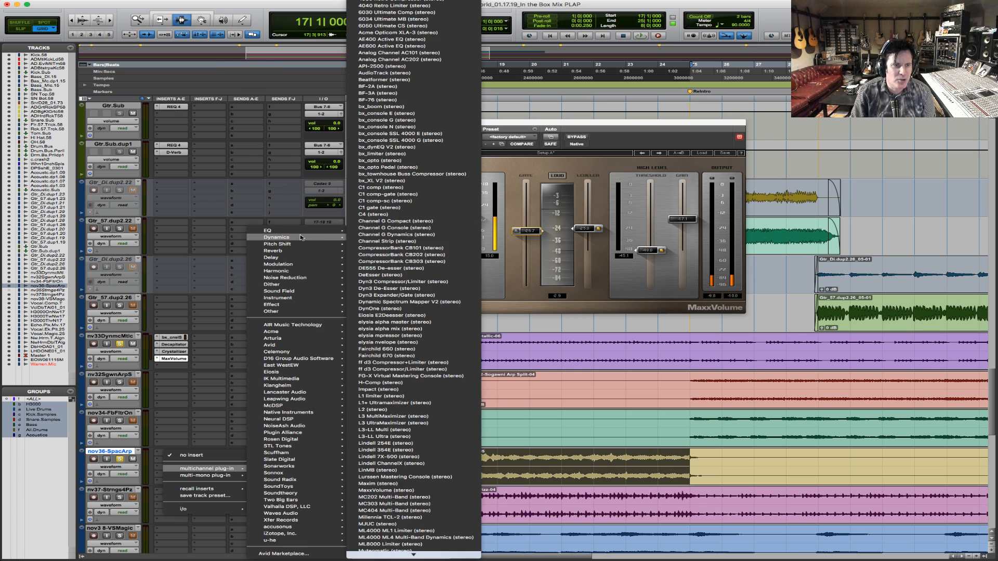
pyautogui.click(450, 100)
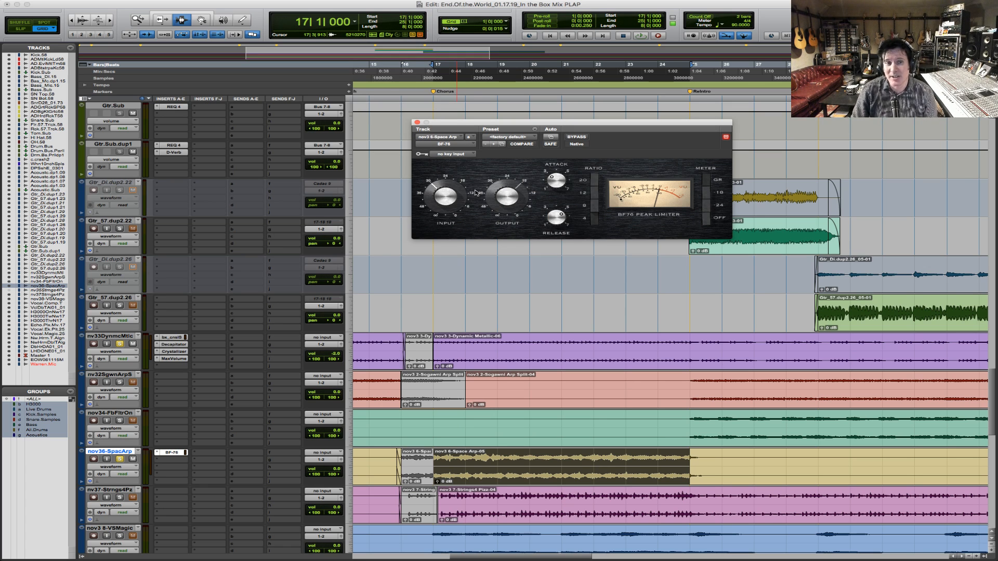
# - Audition the chorus through the BF-76 on nov36-SpacArp and try different attack and release settings
pyautogui.press('space')
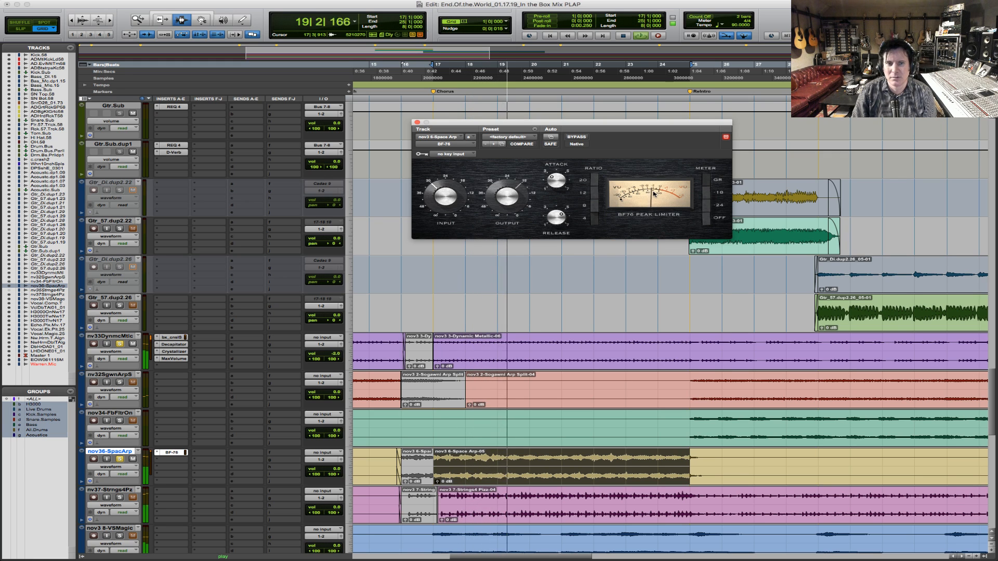
pyautogui.moveTo(558, 216); pyautogui.dragTo(553, 177)
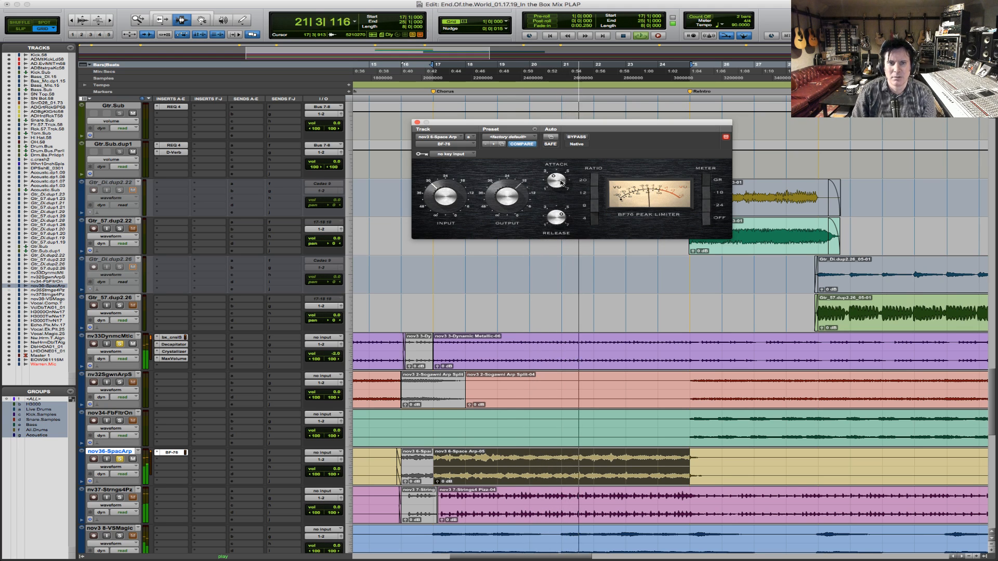
pyautogui.press('space')
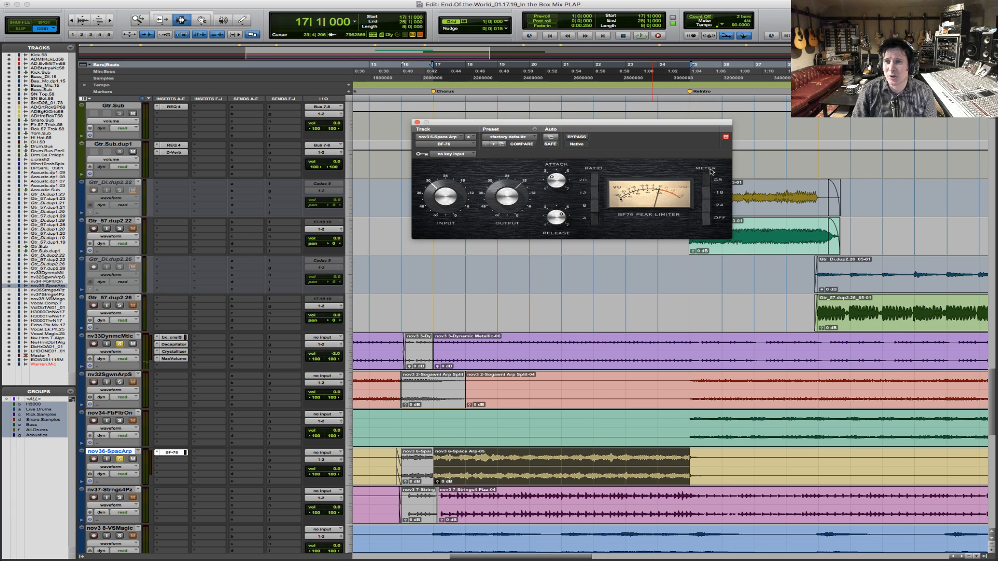
# - Solo and unmute nov37-Strngs4Pz, and audition it in the chorus with the Dynamic Metallic and Space Arp synths
pyautogui.press('space')
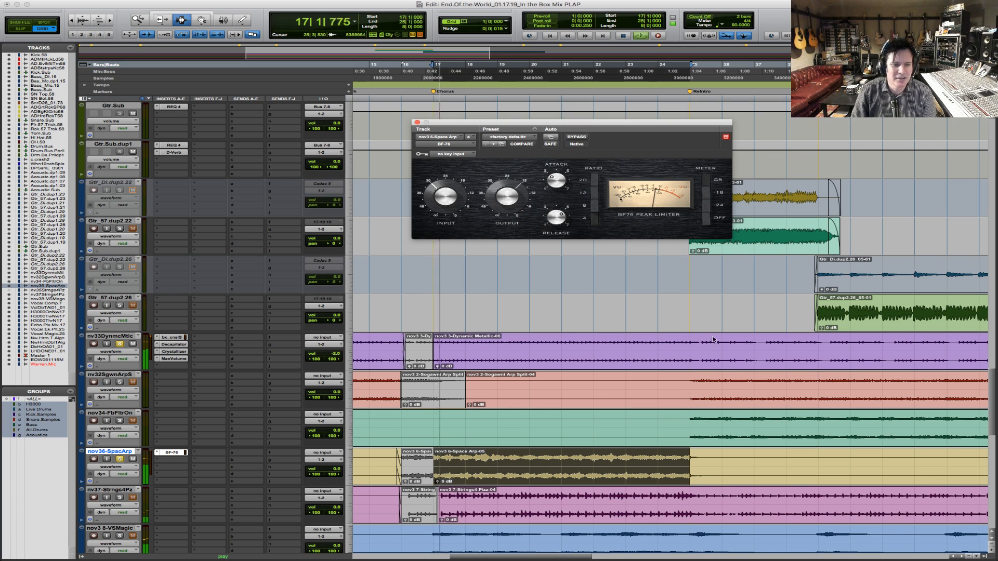
pyautogui.scroll(-2, 395, 353)
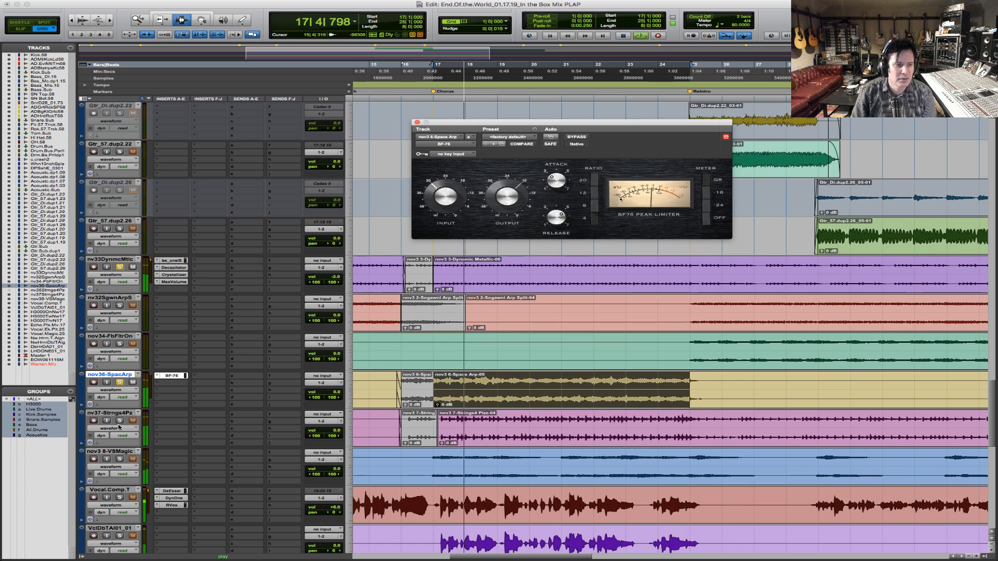
pyautogui.press('space')
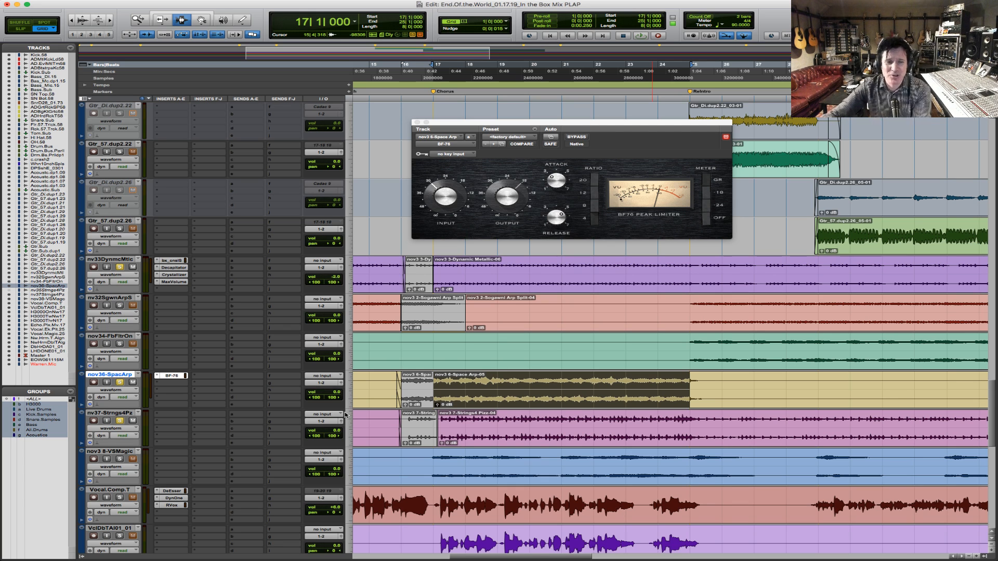
pyautogui.press('space')
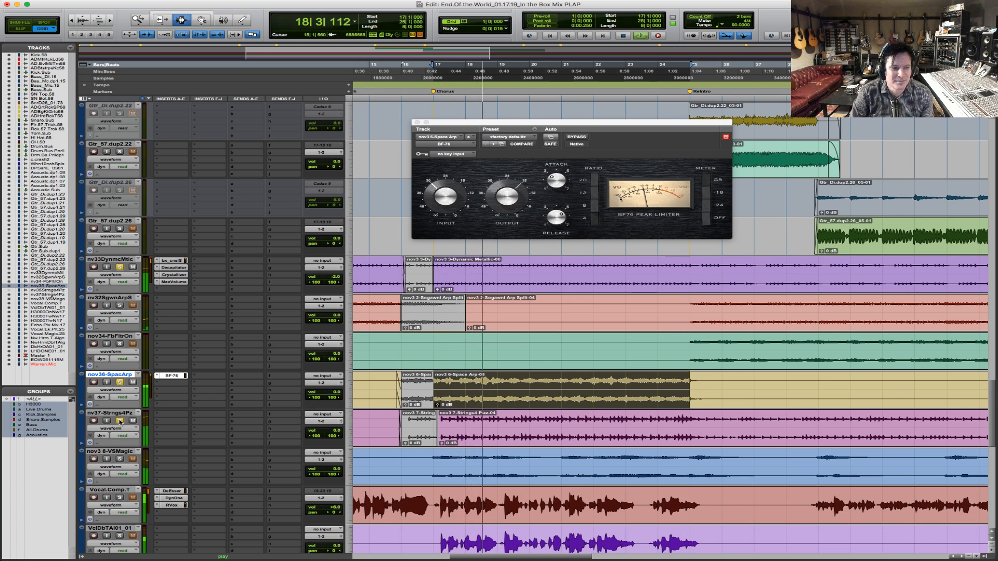
pyautogui.press('space')
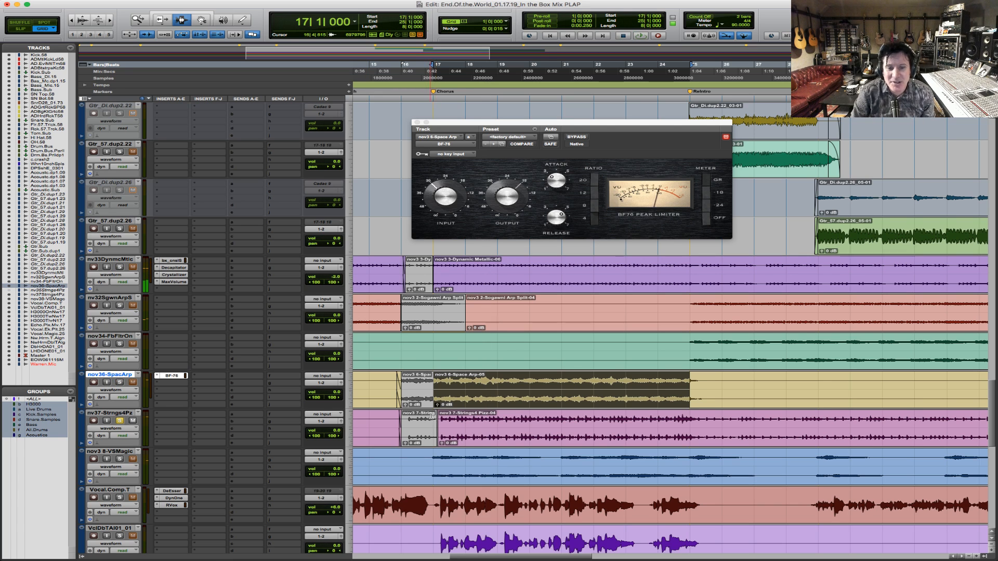
# - Select the nov37-Strngs4Pz chorus section from bar 18 to bar 25 and audition it
pyautogui.moveTo(431, 416); pyautogui.dragTo(691, 426)
pyautogui.moveTo(464, 422); pyautogui.dragTo(686, 439)
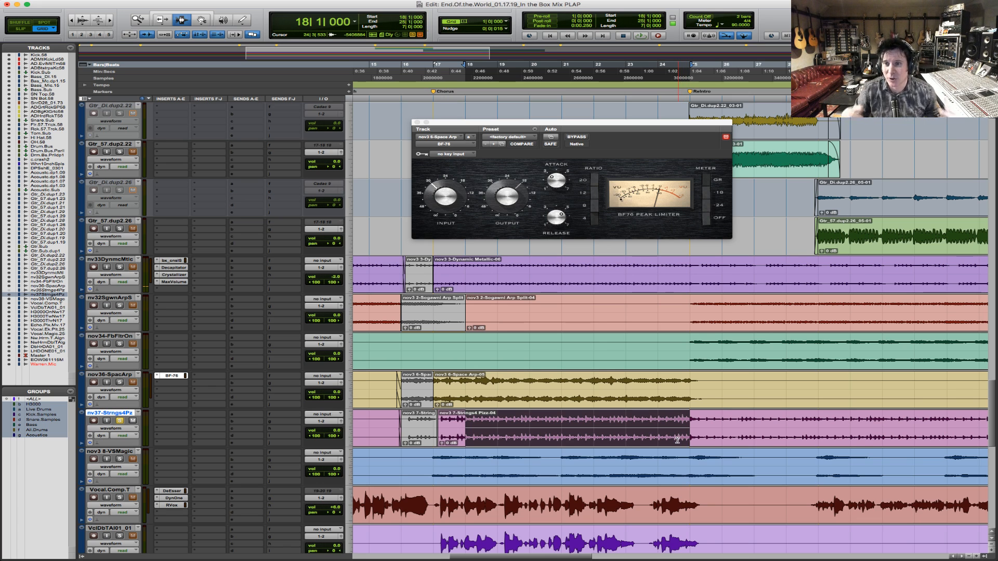
pyautogui.press('space')
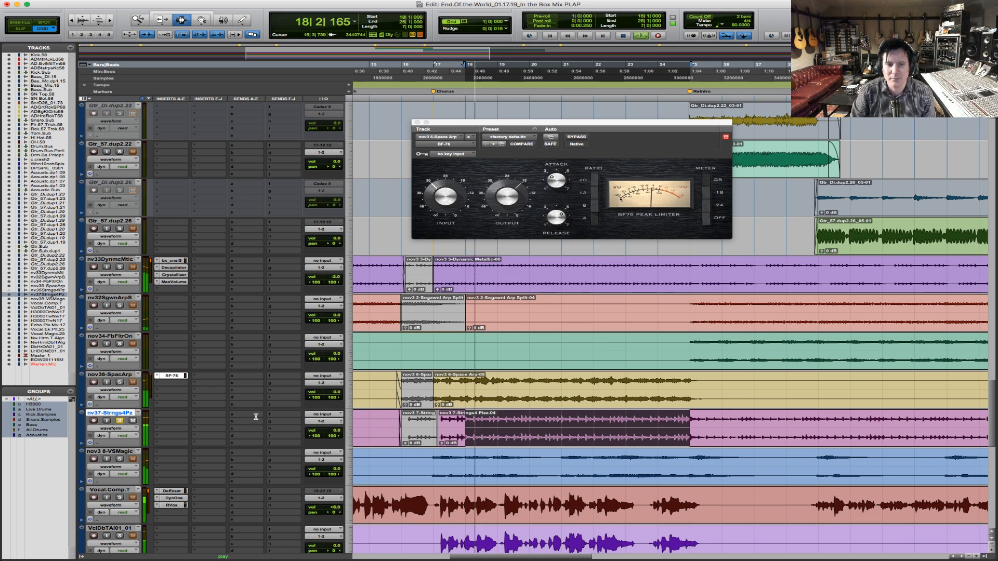
pyautogui.press('space')
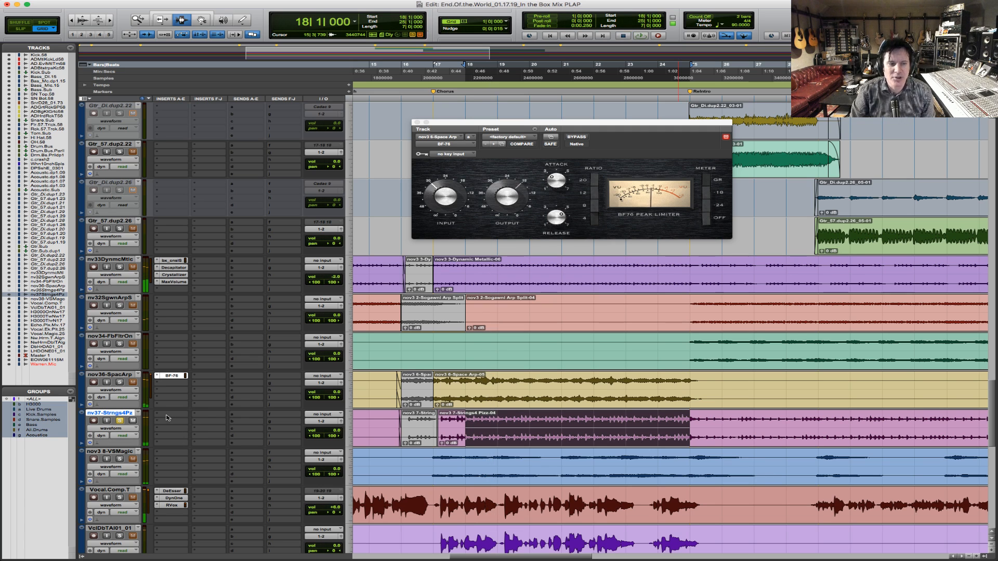
# - Try the stereo Channel G Dynamics plug-in in the first insert slot of nov37-Strngs4Pz
pyautogui.click(167, 417)
pyautogui.moveTo(205, 430)
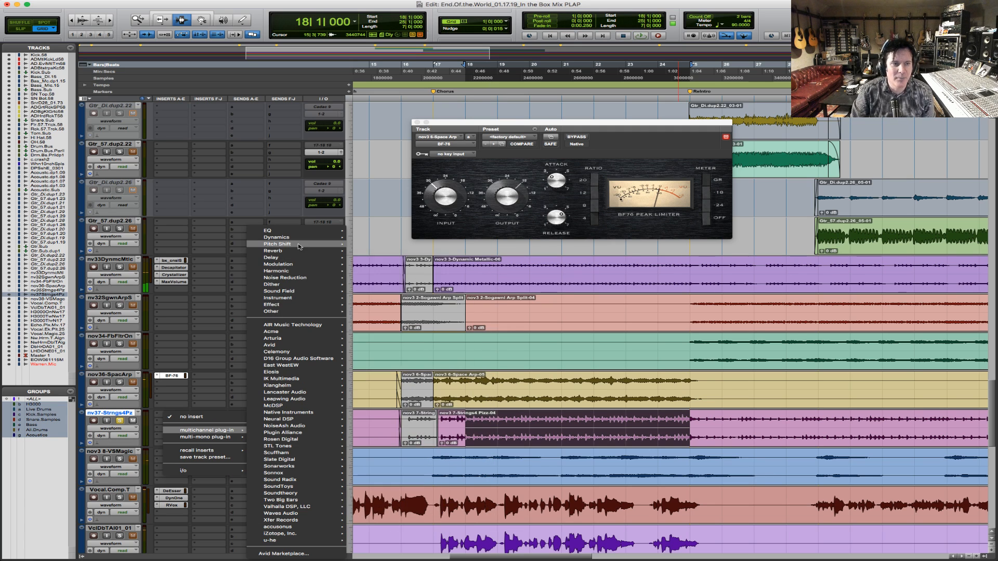
pyautogui.moveTo(308, 242)
pyautogui.scroll(-2, 425, 523)
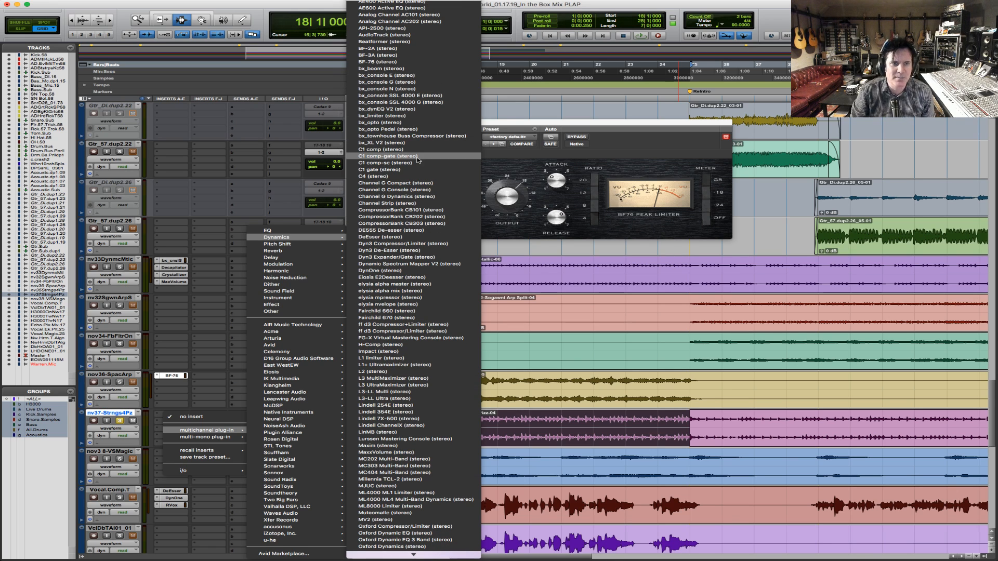
pyautogui.click(425, 200)
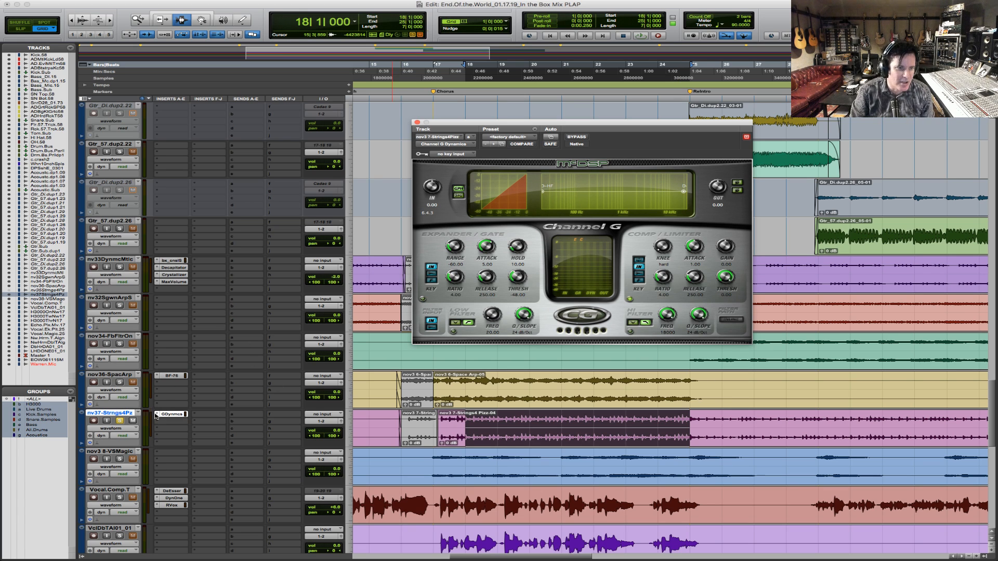
# - Load the stereo bx_console SSL 4000 E in the first insert slot of nov37-Strngs4Pz and play the chorus through it
pyautogui.click(155, 415)
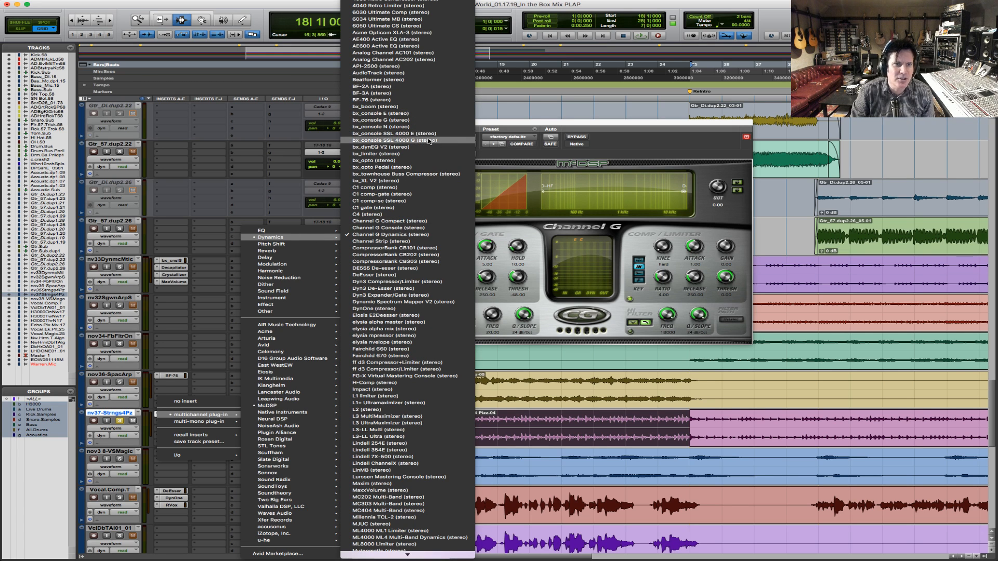
pyautogui.click(430, 135)
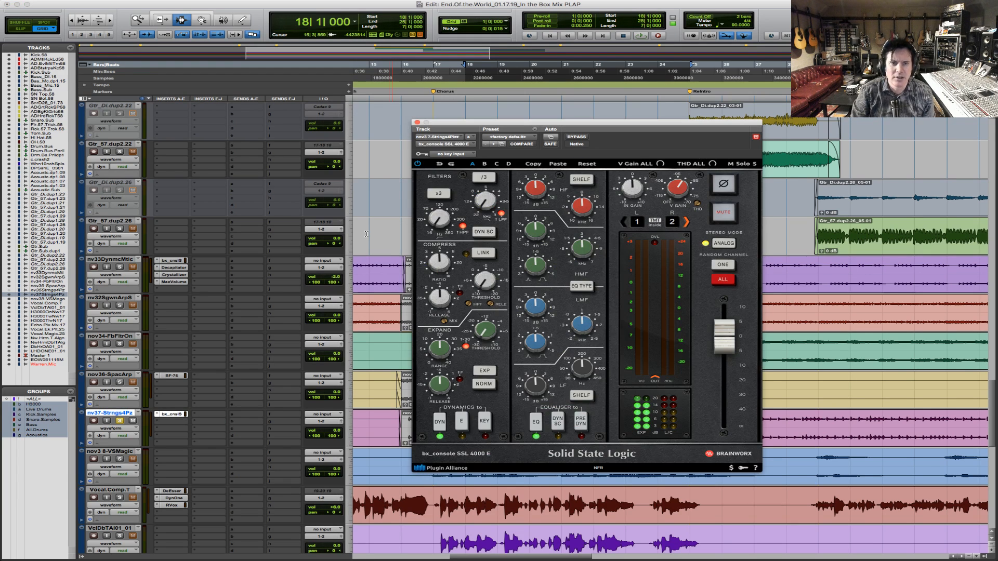
pyautogui.press('space')
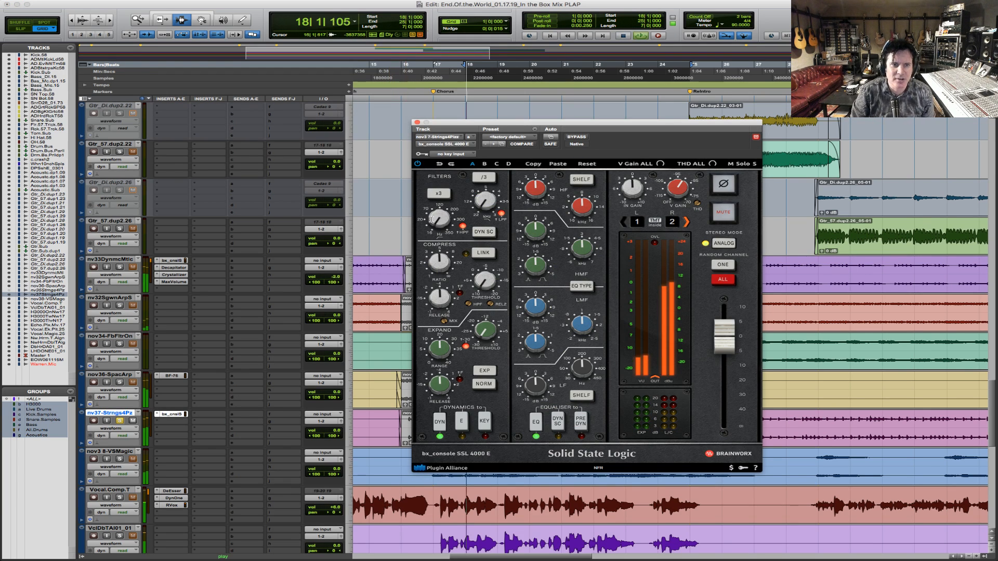
# - Raise the SSL 4000 E high-pass filter on the pizzicato strings to about 200 Hz while auditioning the chorus
pyautogui.moveTo(439, 219)
pyautogui.mouseDown()
pyautogui.moveTo(444, 176)
pyautogui.moveTo(445, 208)
pyautogui.mouseUp()
pyautogui.press('space')
pyautogui.press('space')
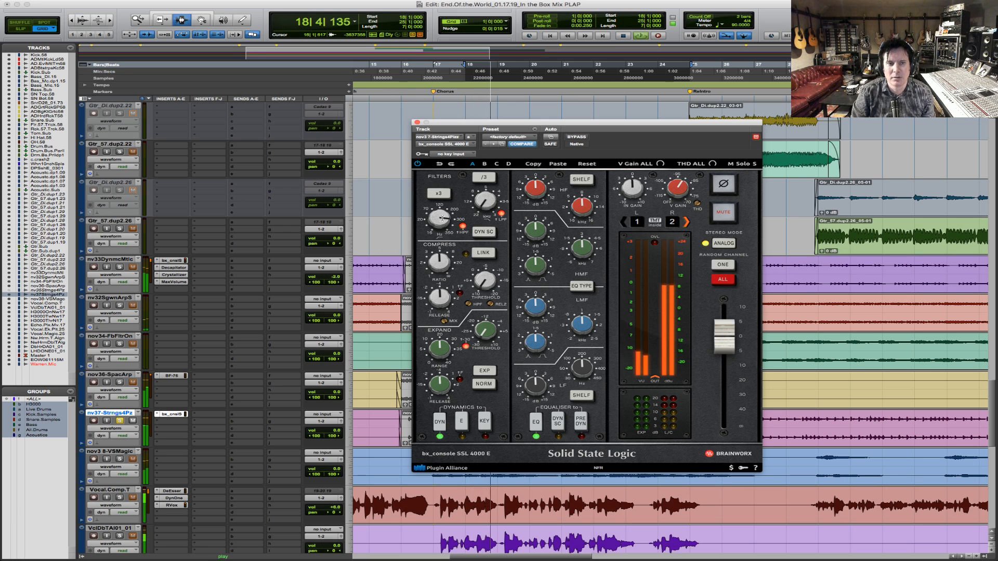
pyautogui.moveTo(441, 218); pyautogui.dragTo(441, 232)
pyautogui.press('space')
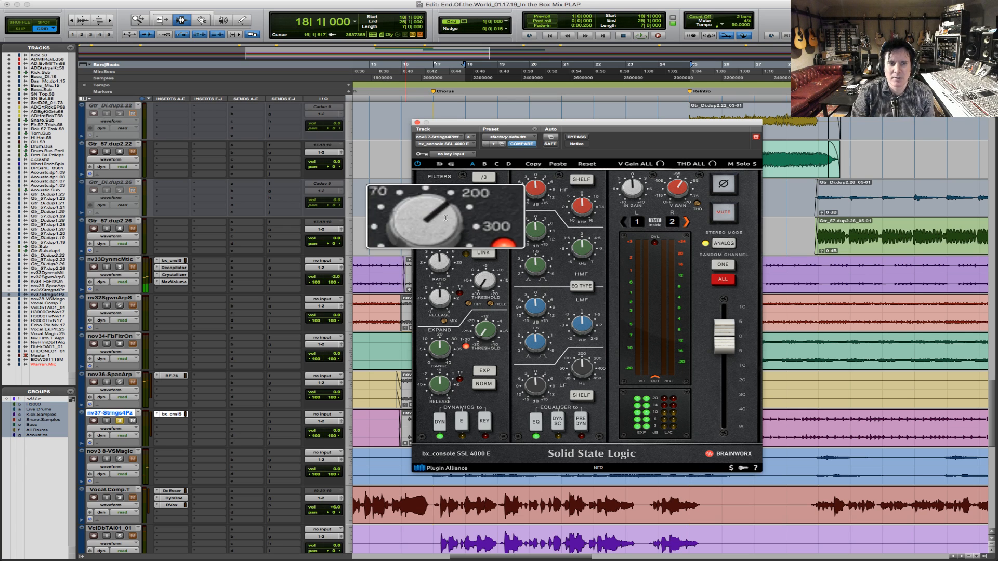
pyautogui.moveTo(445, 218)
pyautogui.press('space')
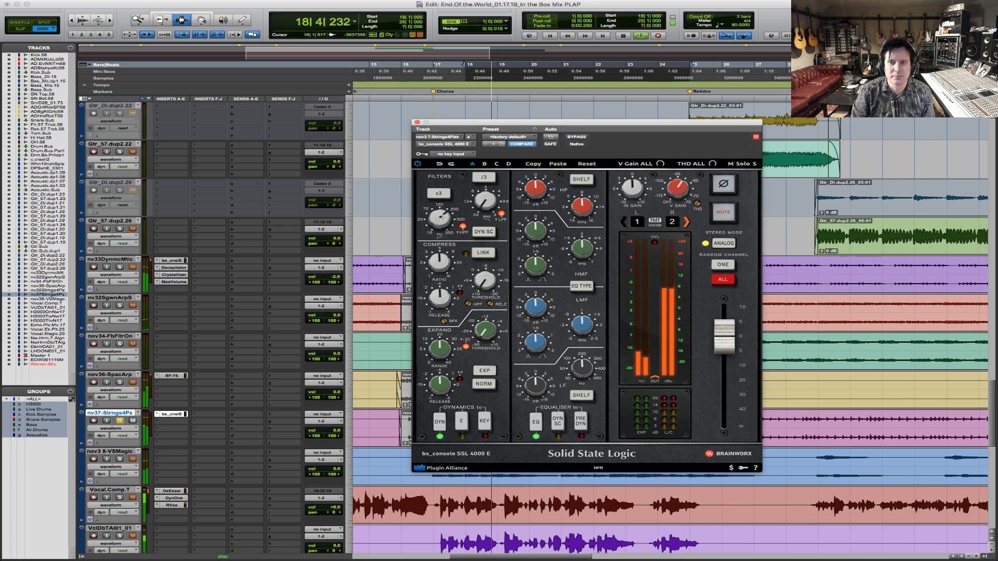
pyautogui.press('space')
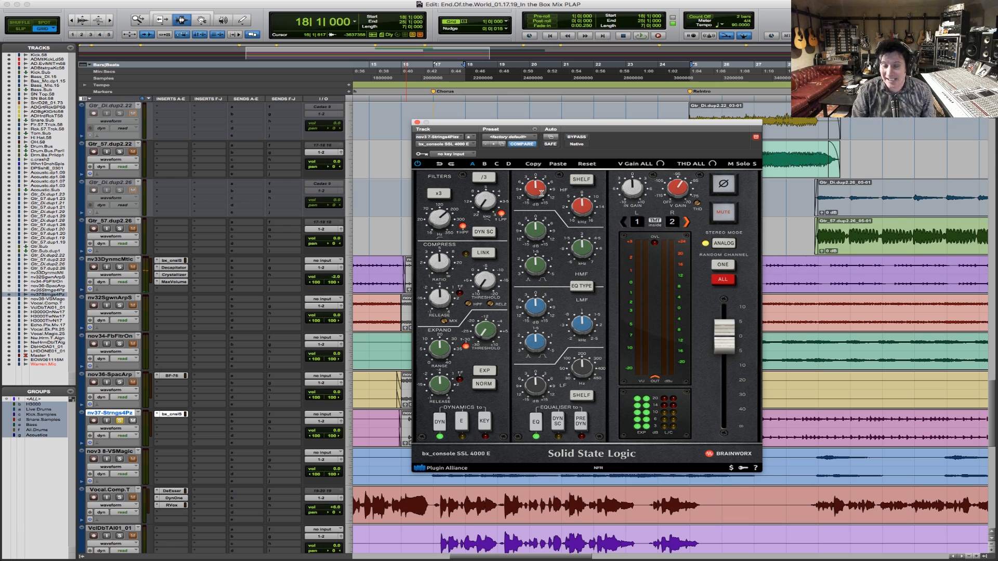
# - Boost the SSL 4000 E HF gain and adjust its low-pass filter on the pizzicato strings while auditioning the chorus
pyautogui.press('space')
pyautogui.moveTo(538, 193); pyautogui.dragTo(494, 190)
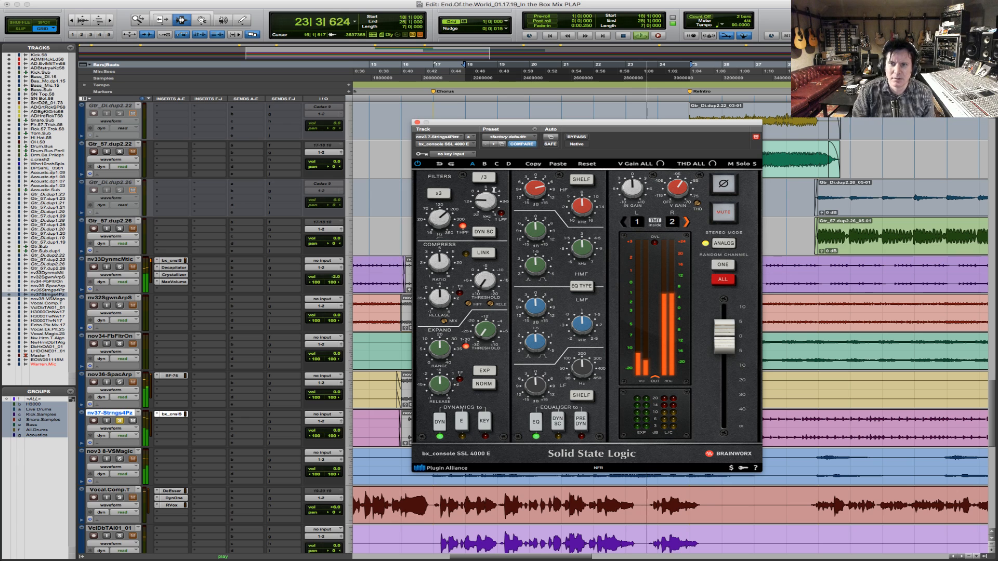
pyautogui.press('space')
pyautogui.press('space')
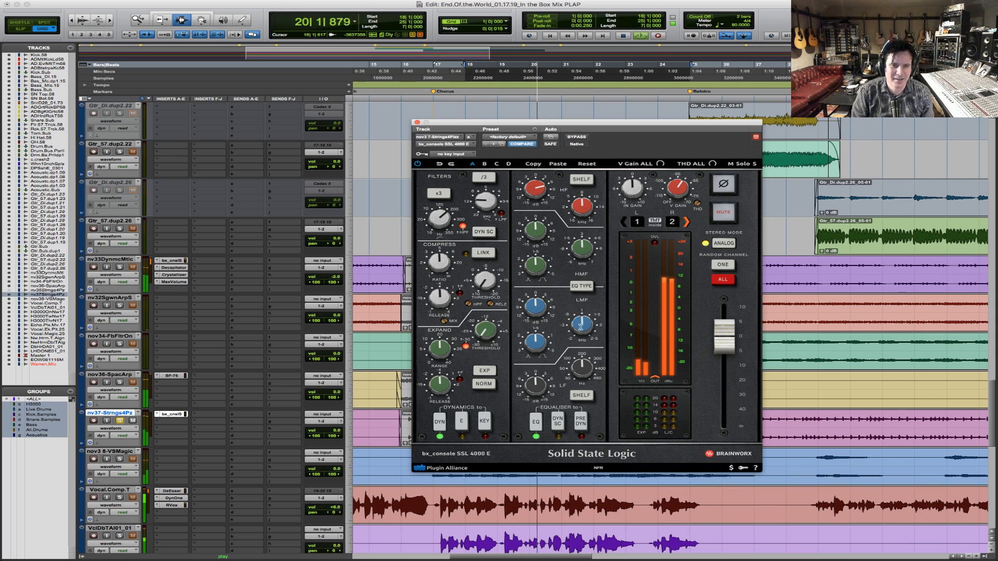
pyautogui.press('space')
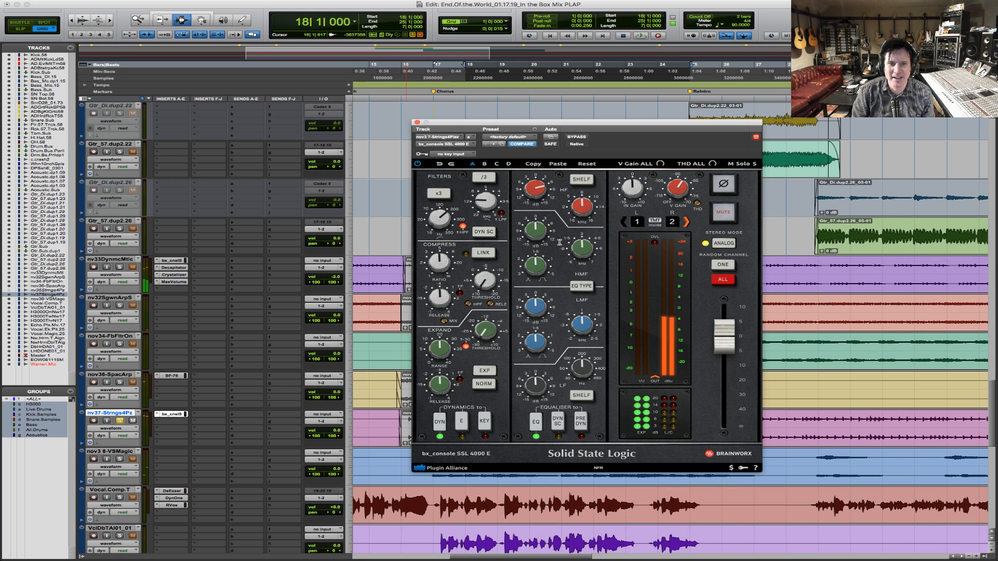
# - Boost the HMF band and set the compressor threshold to about -2.7 on the strings' SSL 4000 E while auditioning
pyautogui.moveTo(589, 244)
pyautogui.press('space')
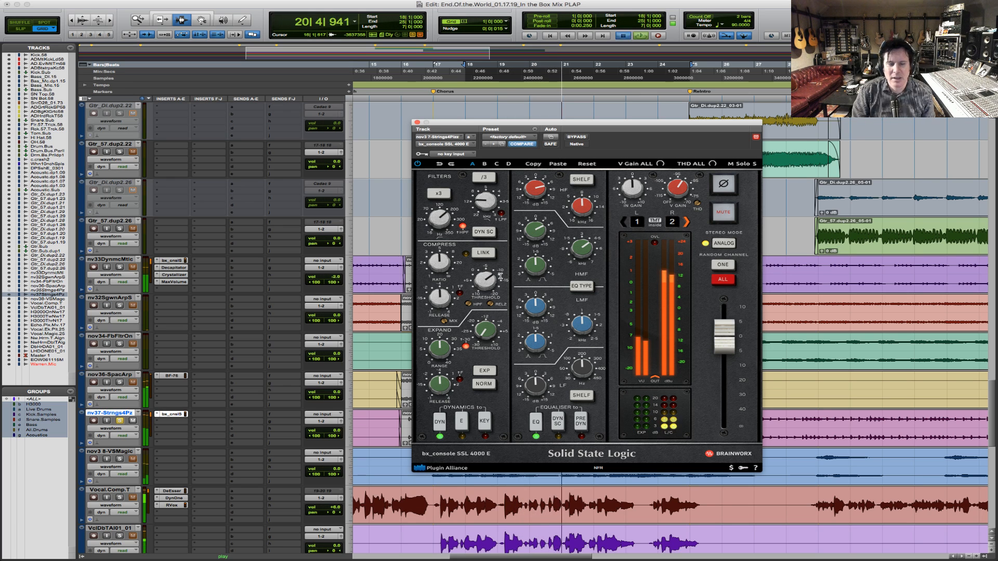
pyautogui.press('space')
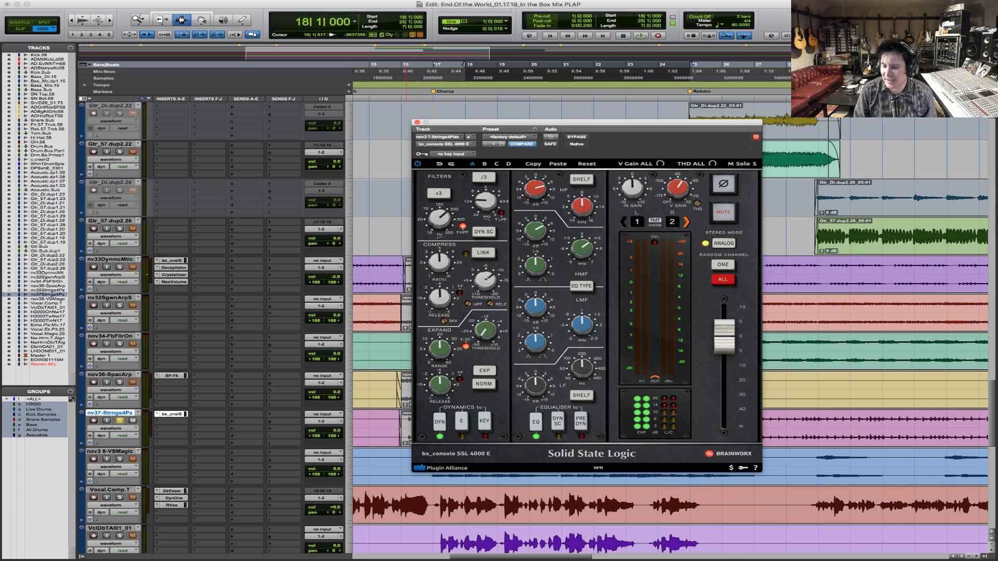
pyautogui.press('space')
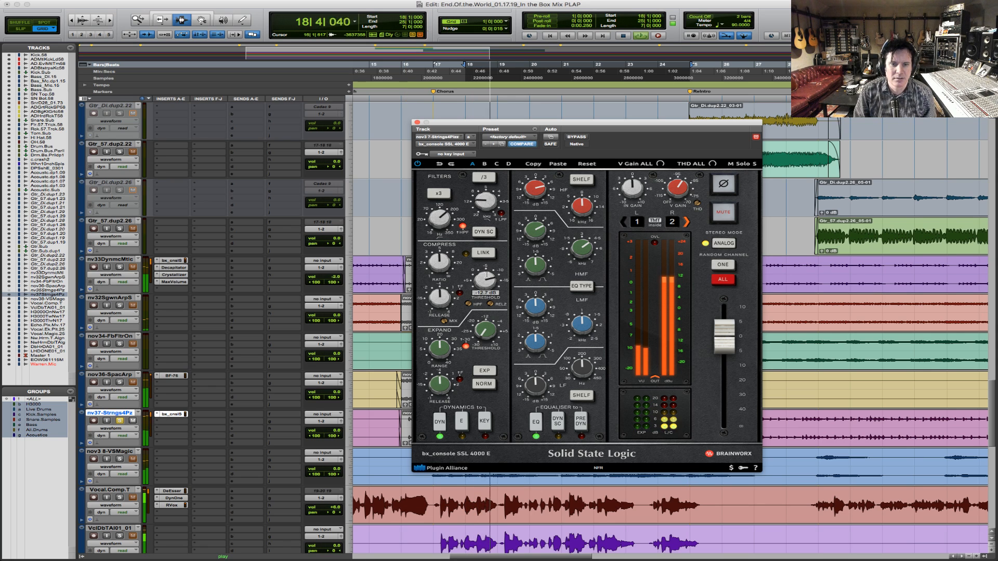
pyautogui.press('space')
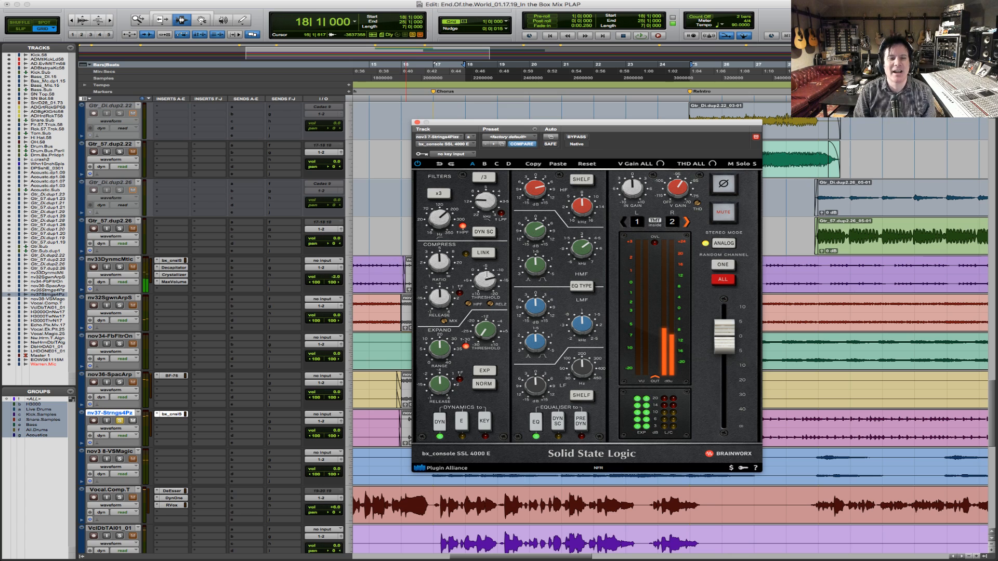
# - Cut the LMF gain and adjust the LF band on the strings' SSL 4000 E while auditioning the chorus
pyautogui.press('space')
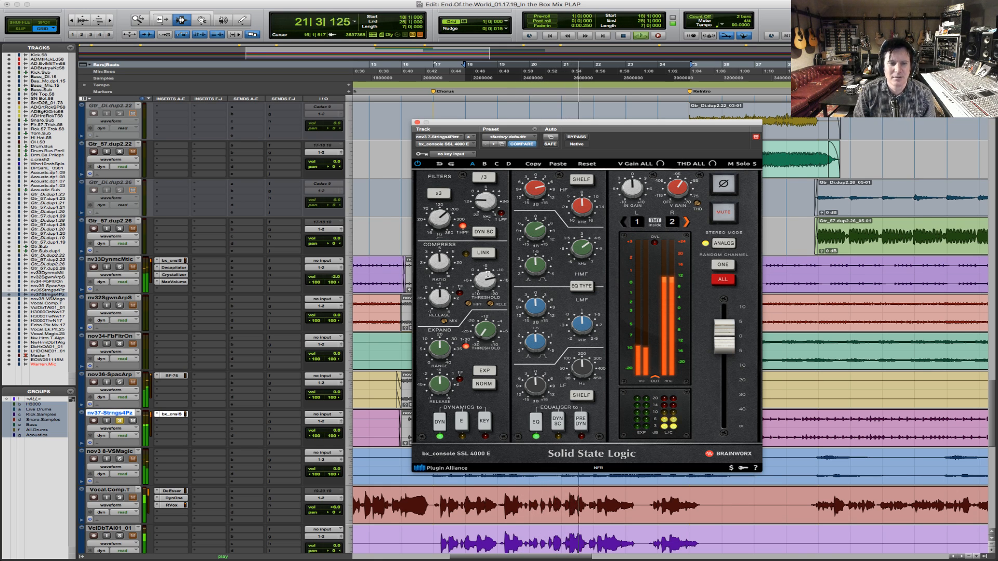
pyautogui.press('space')
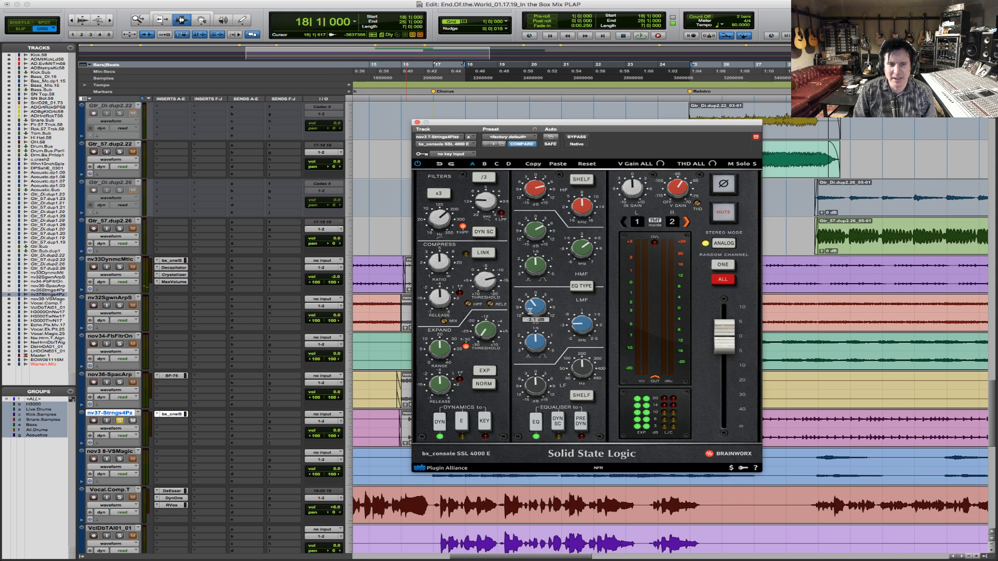
pyautogui.scroll(-3, 529, 311)
pyautogui.press('space')
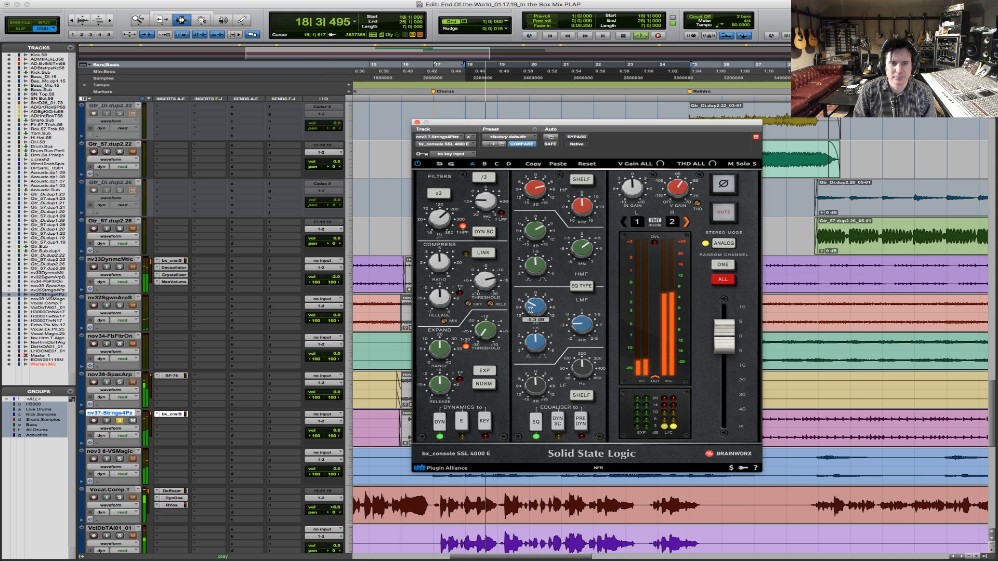
pyautogui.moveTo(530, 311); pyautogui.dragTo(535, 302)
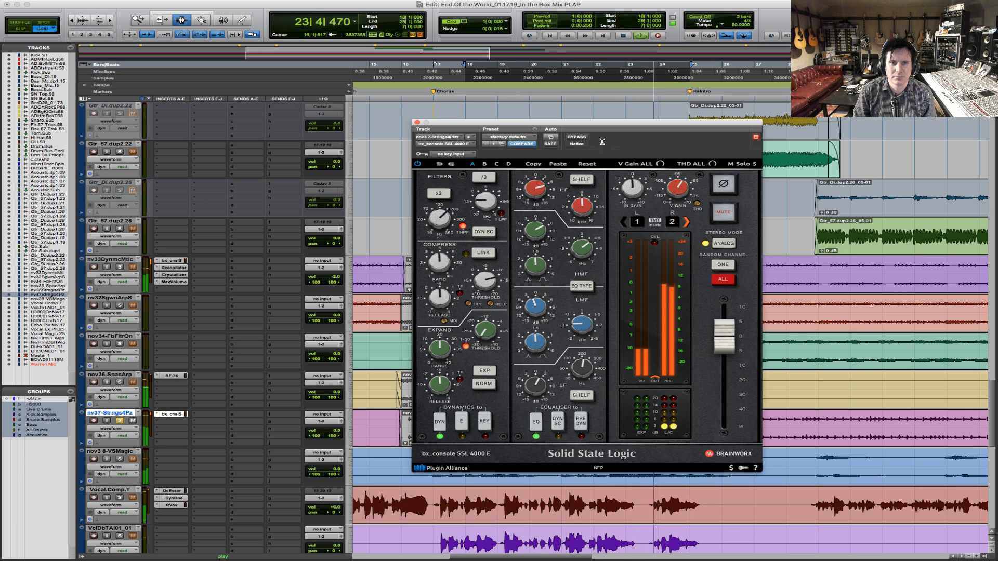
# - Compare the pizzicato strings in the chorus with the SSL 4000 E bypassed and active
pyautogui.click(586, 138)
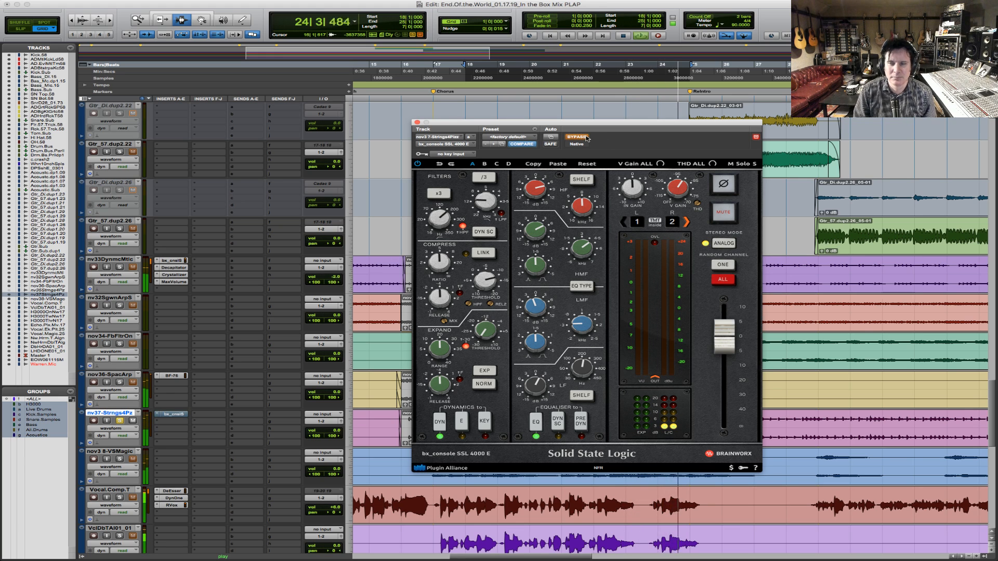
pyautogui.press('space')
pyautogui.press('space')
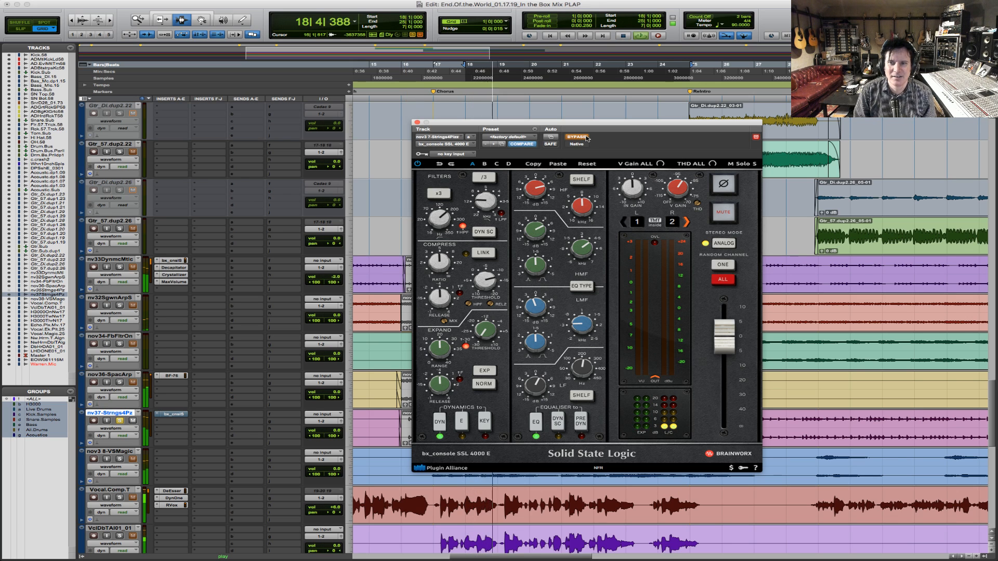
pyautogui.click(586, 137)
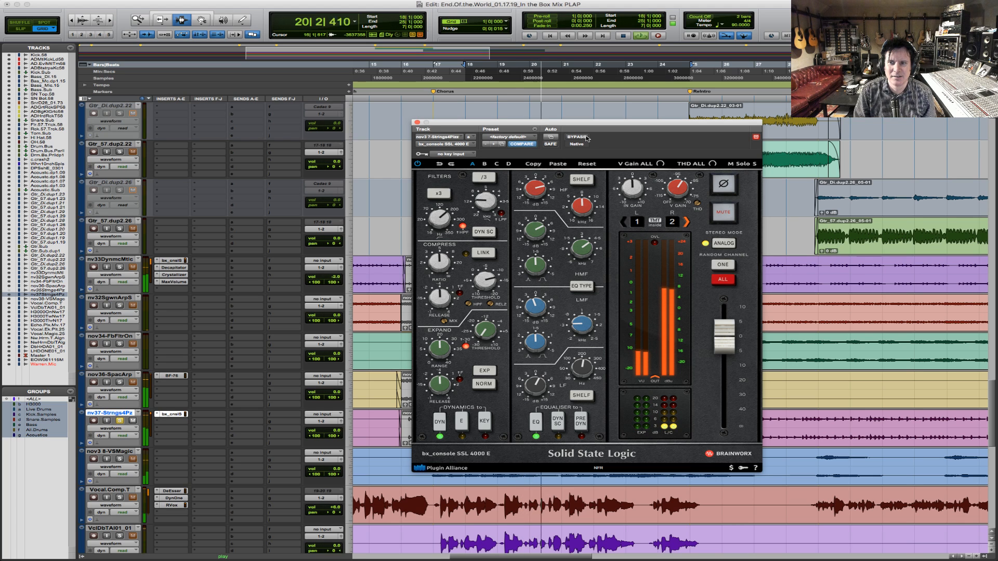
pyautogui.press('space')
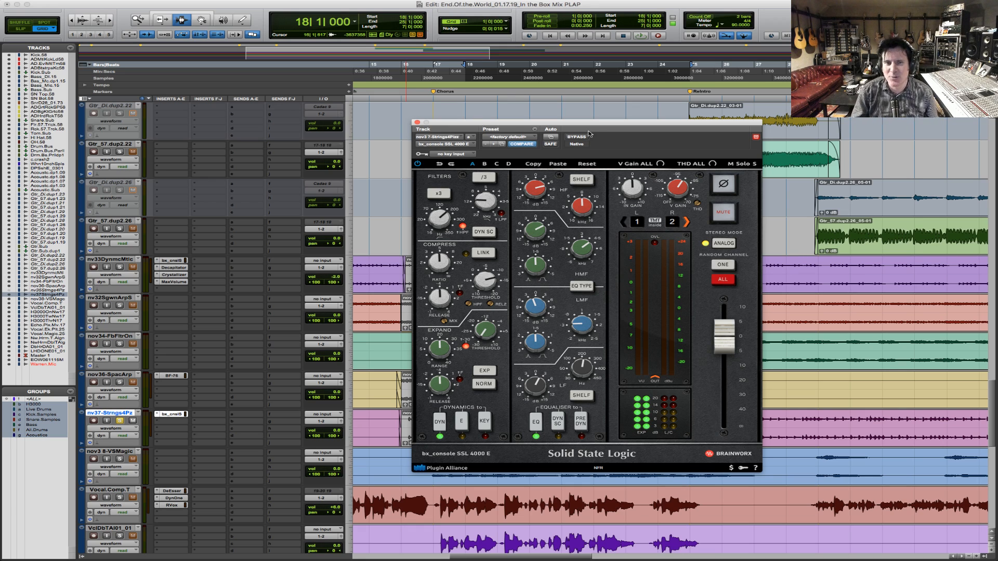
# - Solo the acoustic guitar, electric guitar, drum and bass tracks, and close the bx_console SSL 4000 E window
pyautogui.moveTo(594, 126); pyautogui.dragTo(687, 87)
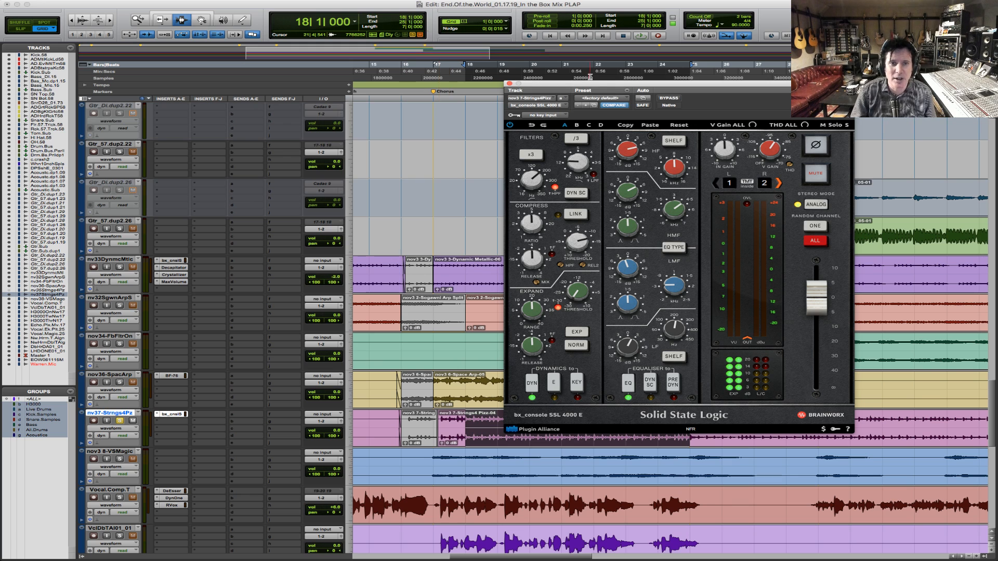
pyautogui.moveTo(597, 86); pyautogui.dragTo(529, 179)
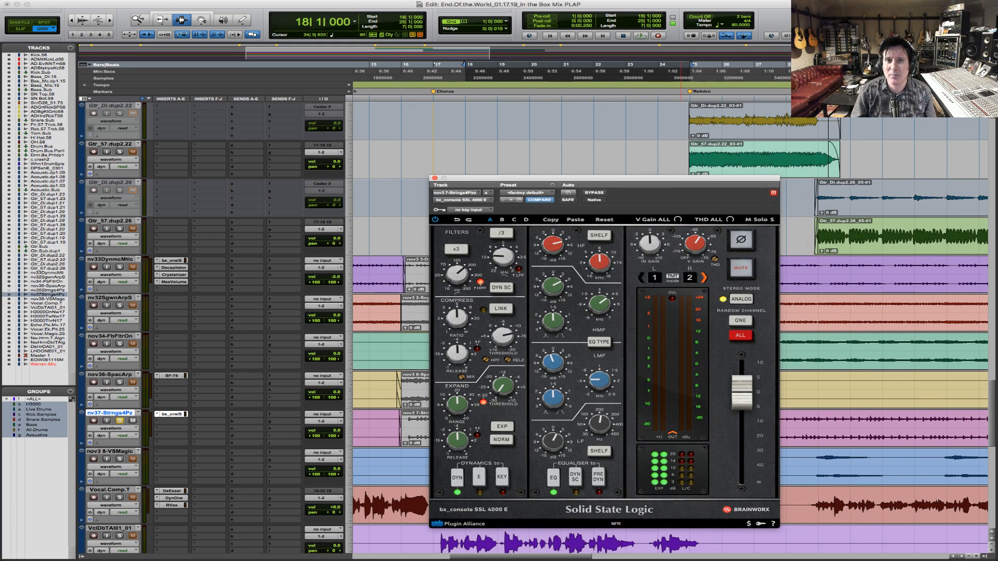
pyautogui.click(782, 7)
pyautogui.scroll(8, 658, 156)
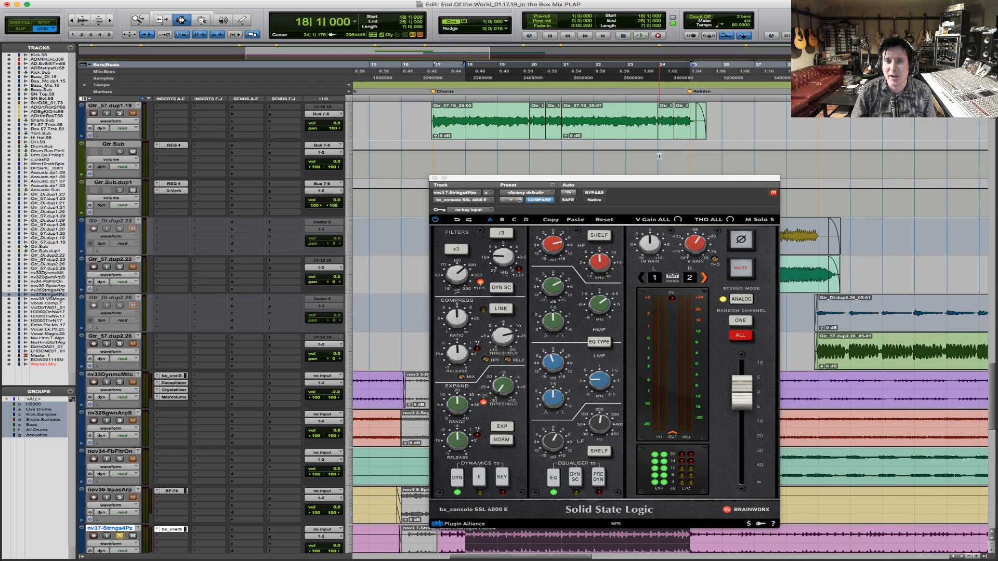
pyautogui.scroll(5, 658, 156)
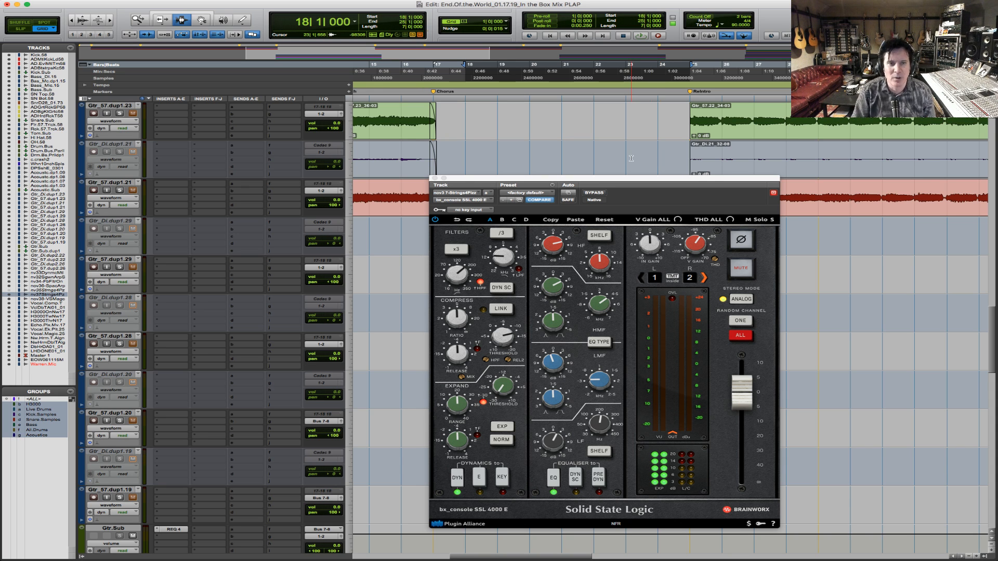
pyautogui.scroll(5, 631, 159)
pyautogui.scroll(-4, 631, 159)
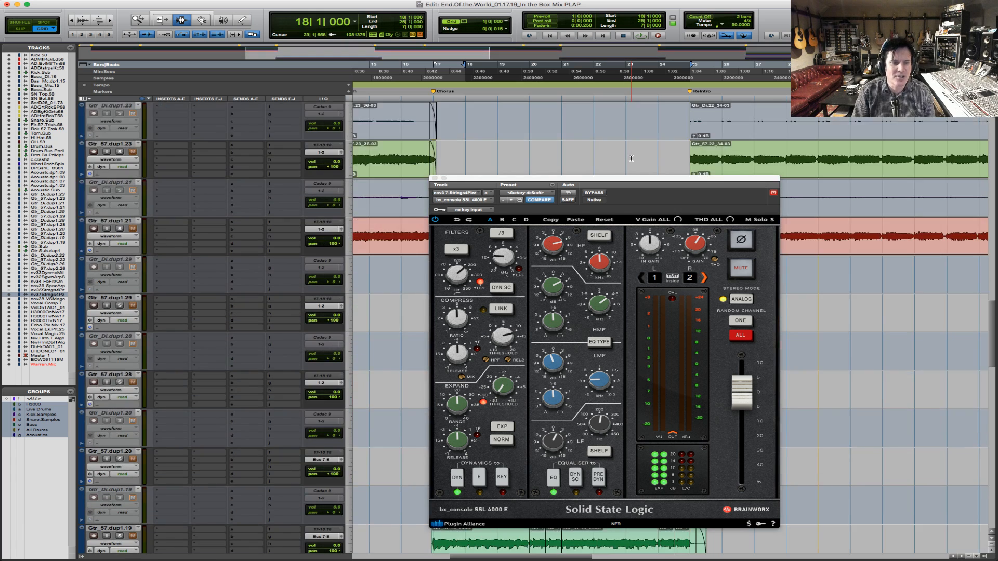
pyautogui.scroll(5, 631, 159)
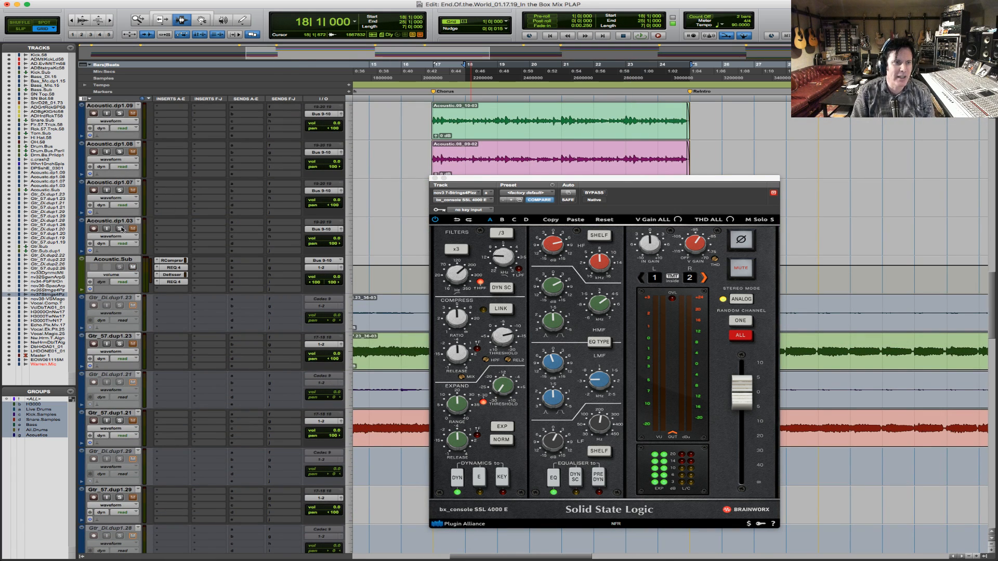
pyautogui.scroll(2, 128, 396)
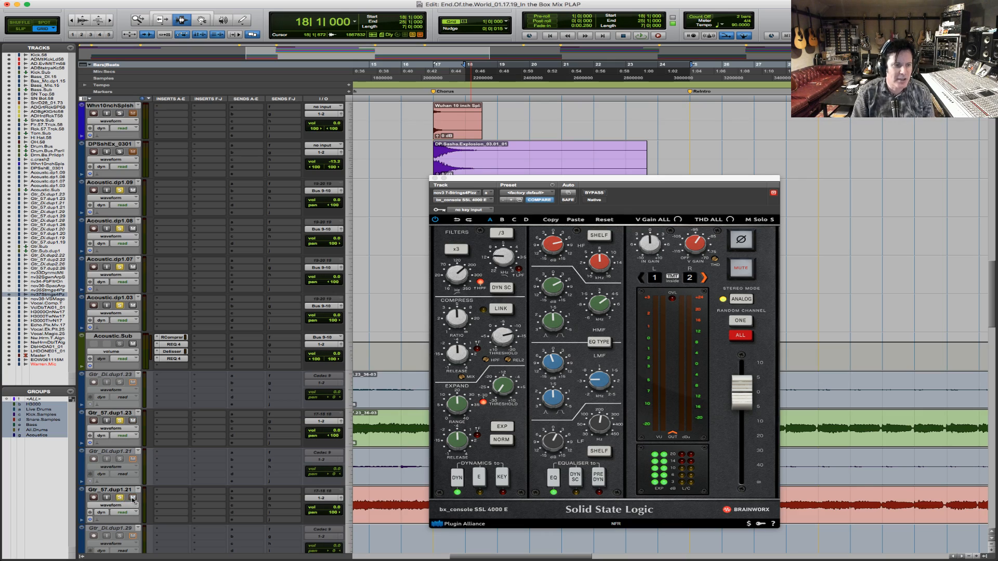
pyautogui.scroll(11, 151, 416)
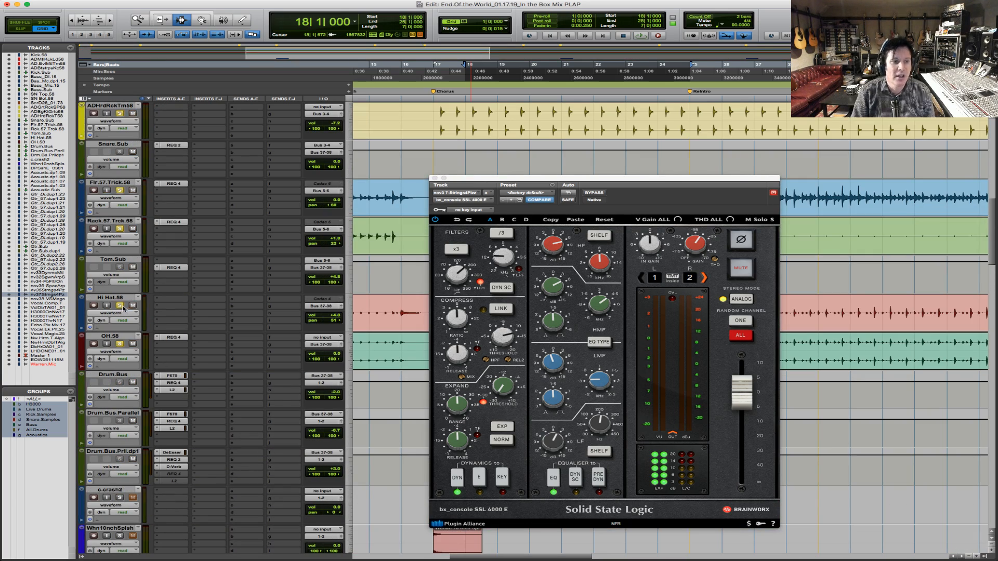
pyautogui.scroll(14, 374, 282)
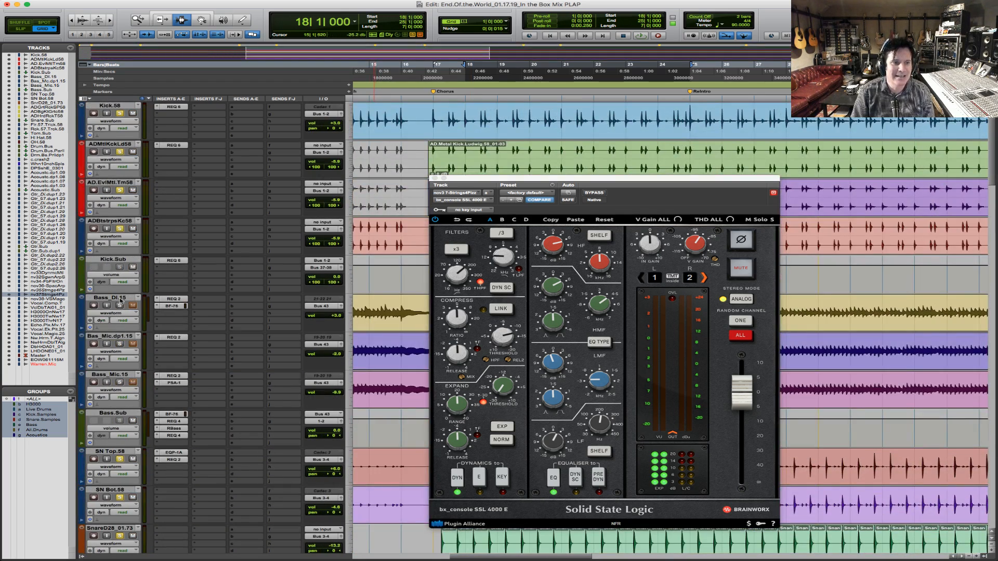
pyautogui.click(434, 182)
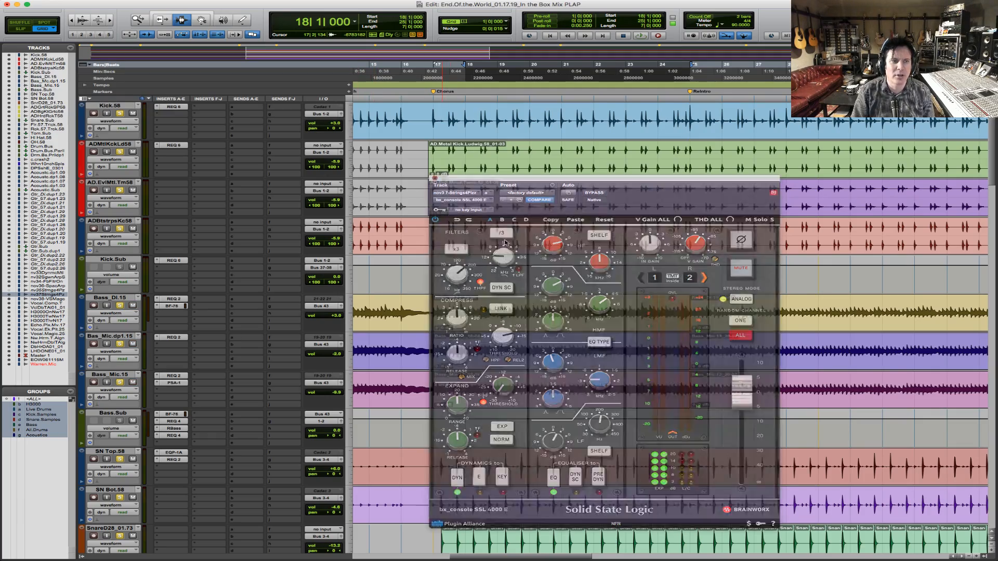
# - Play the chorus, solo the Dynamic Metallic synth with the band, and lower its track volume to about -6.3
pyautogui.scroll(-16, 667, 368)
pyautogui.scroll(-20, 667, 368)
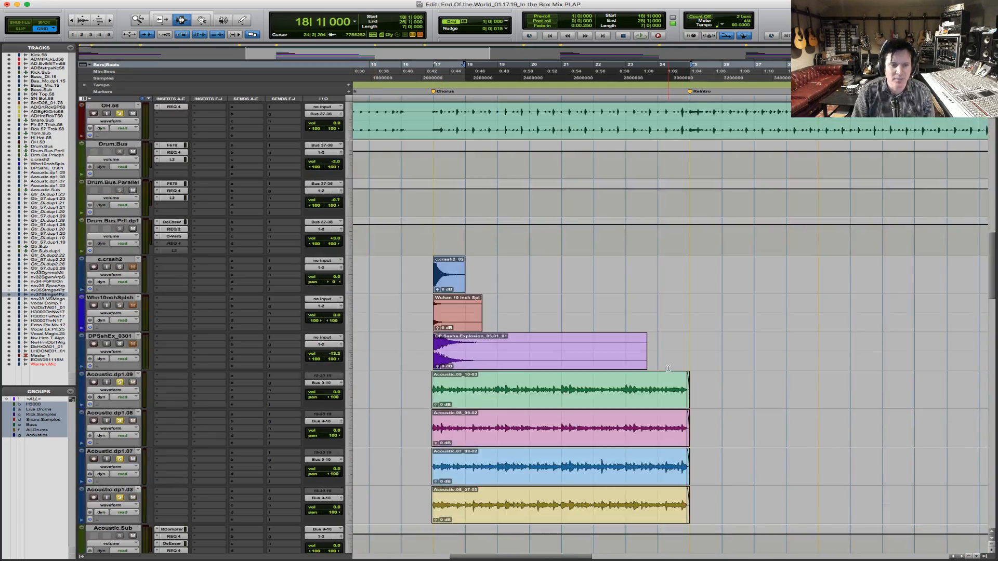
pyautogui.scroll(-5, 668, 369)
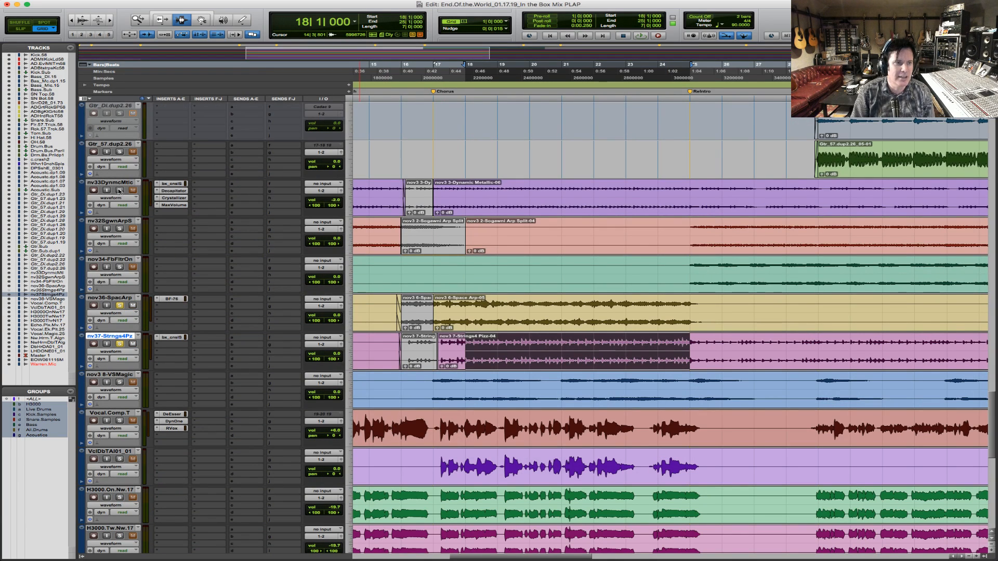
pyautogui.press('space')
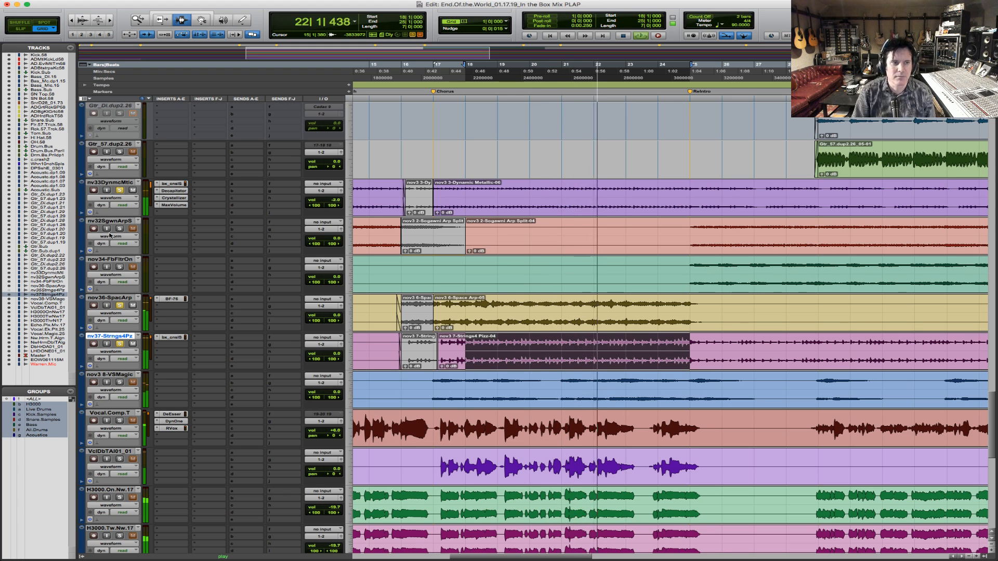
pyautogui.click(120, 190)
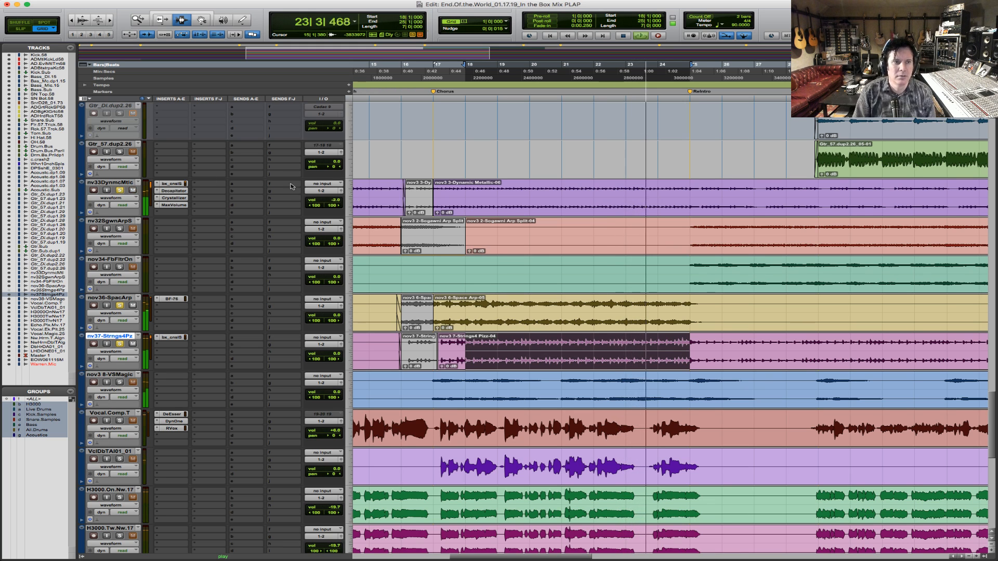
pyautogui.moveTo(328, 202); pyautogui.dragTo(313, 247)
pyautogui.press('space')
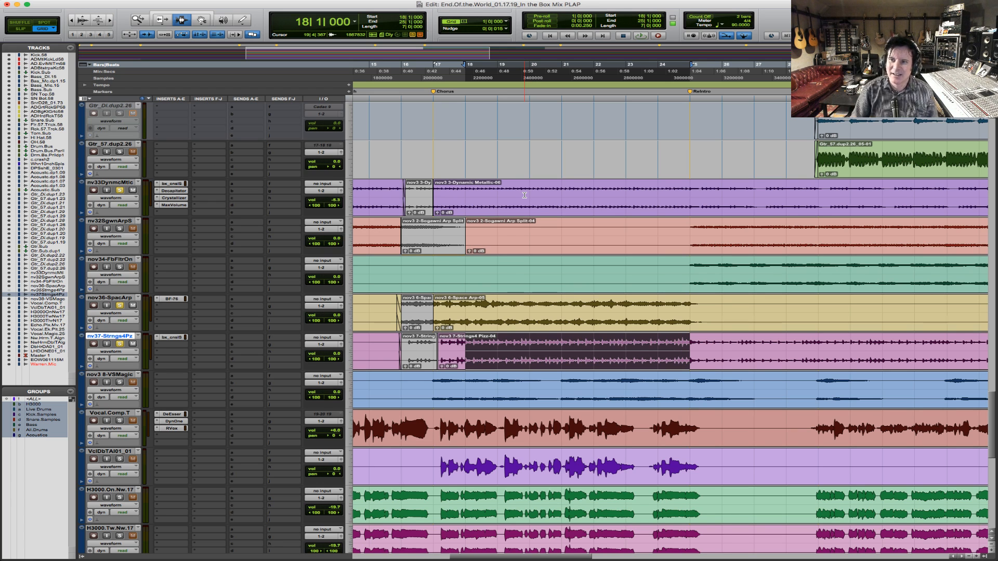
# - Audition the chorus repeatedly from bar 18 and lower the Dynamic Metallic volume to about -7
pyautogui.press('space')
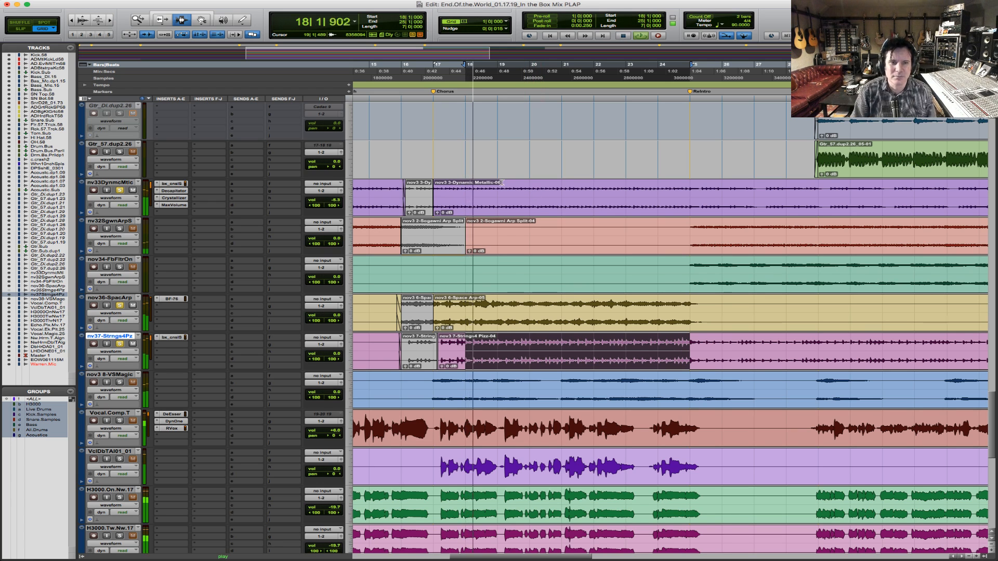
pyautogui.press('space')
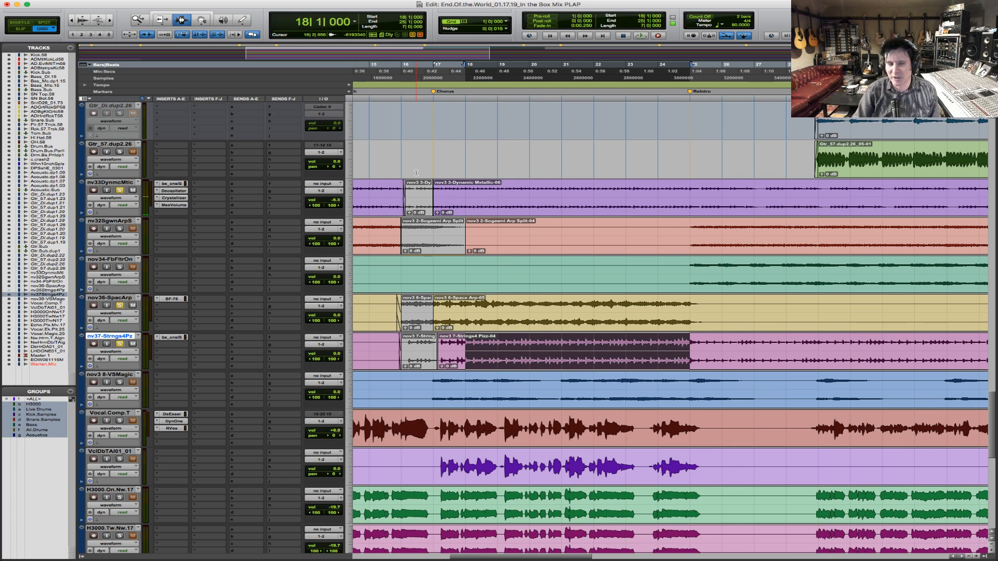
pyautogui.press('space')
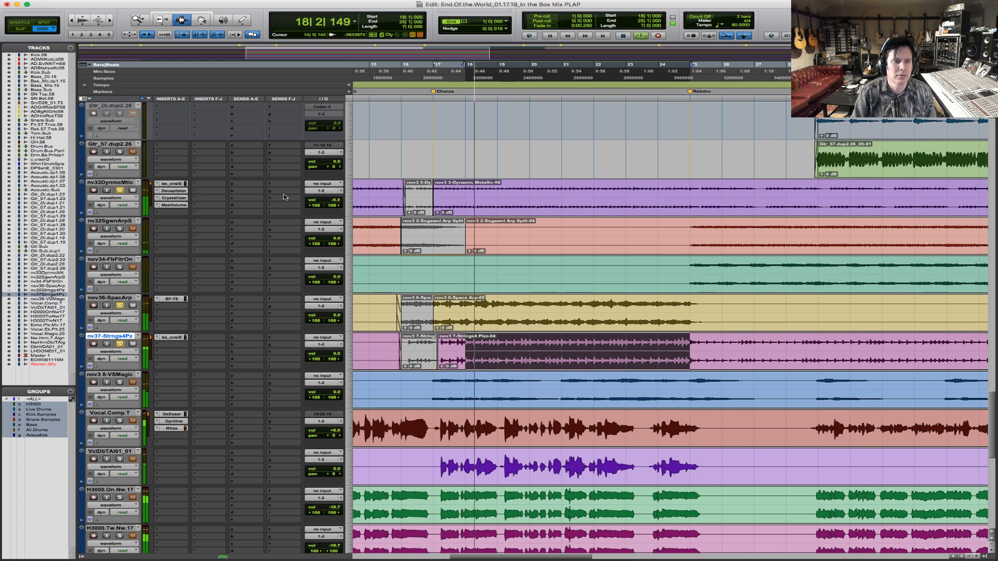
pyautogui.press('space')
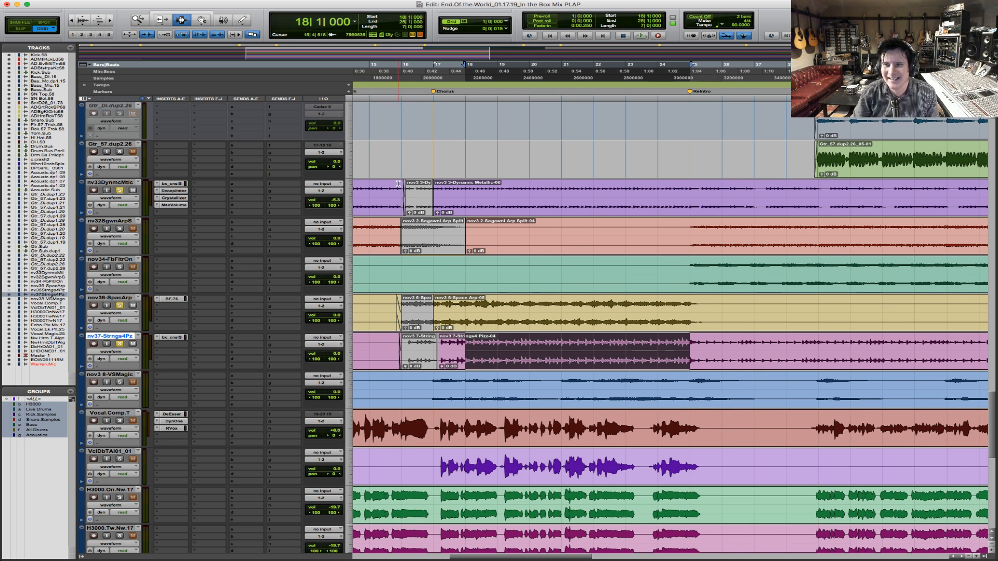
pyautogui.press('space')
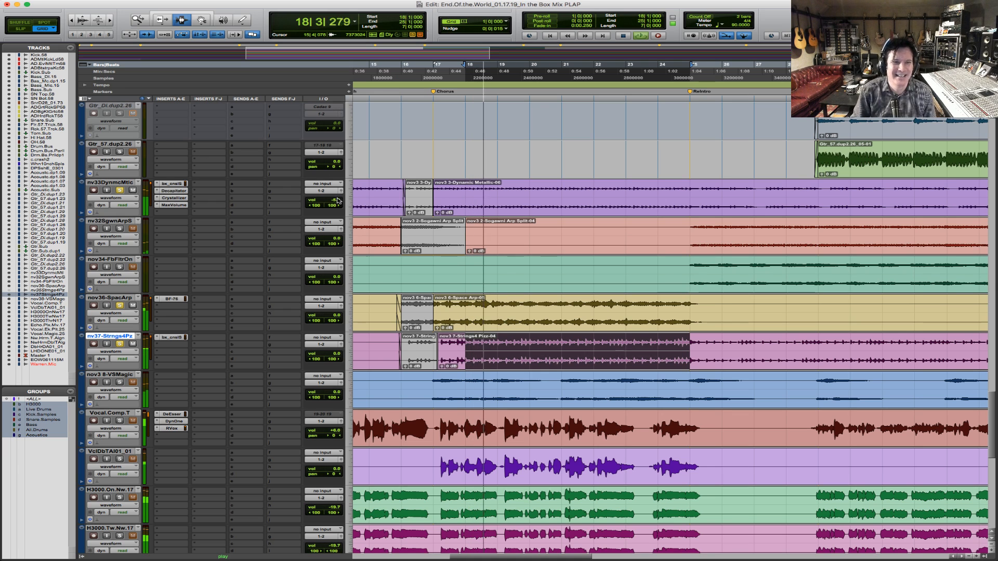
pyautogui.moveTo(338, 201); pyautogui.dragTo(338, 202)
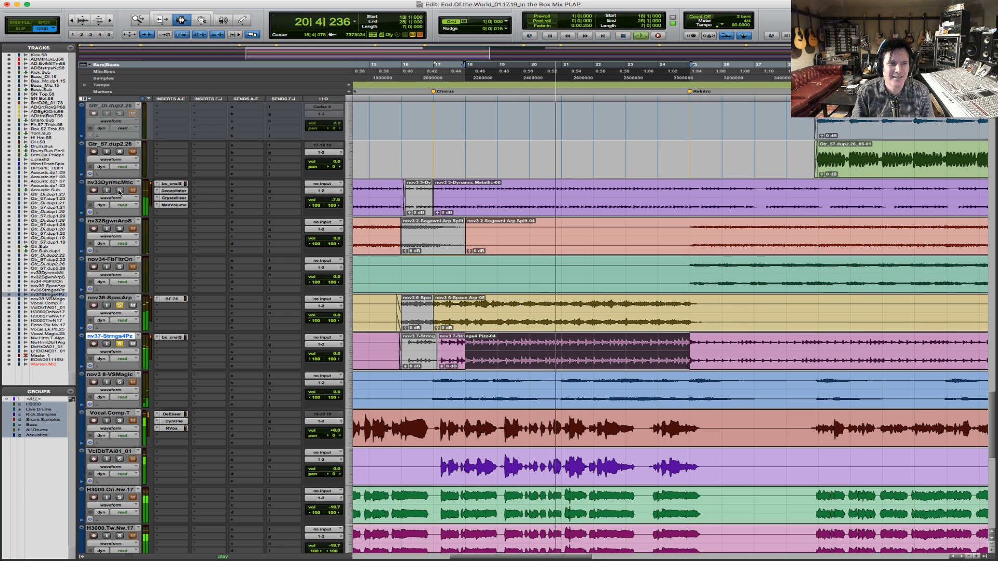
# - Compare the chorus with and without the Dynamic Metallic synth by toggling its solo during playback
pyautogui.click(120, 190)
pyautogui.press('space')
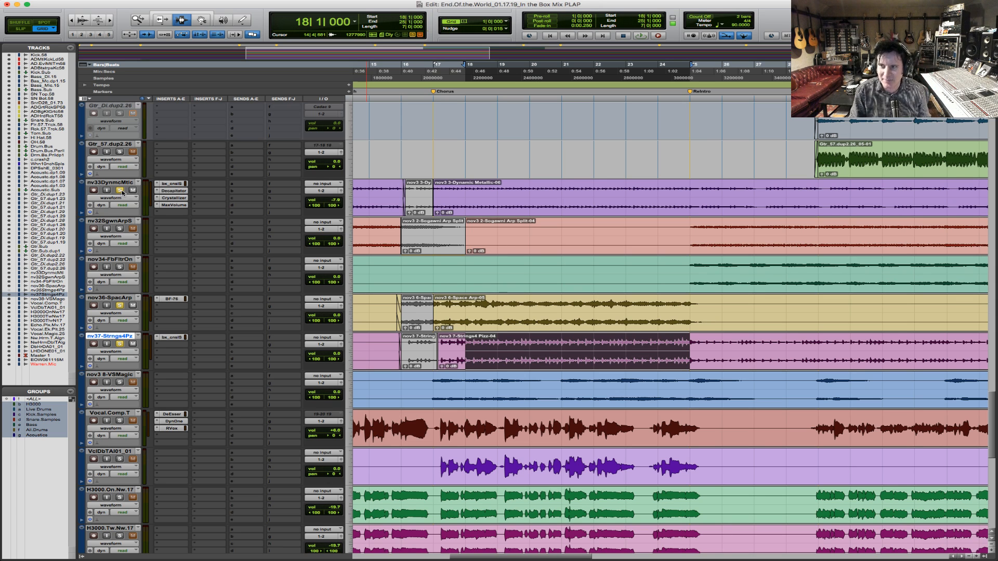
pyautogui.press('space')
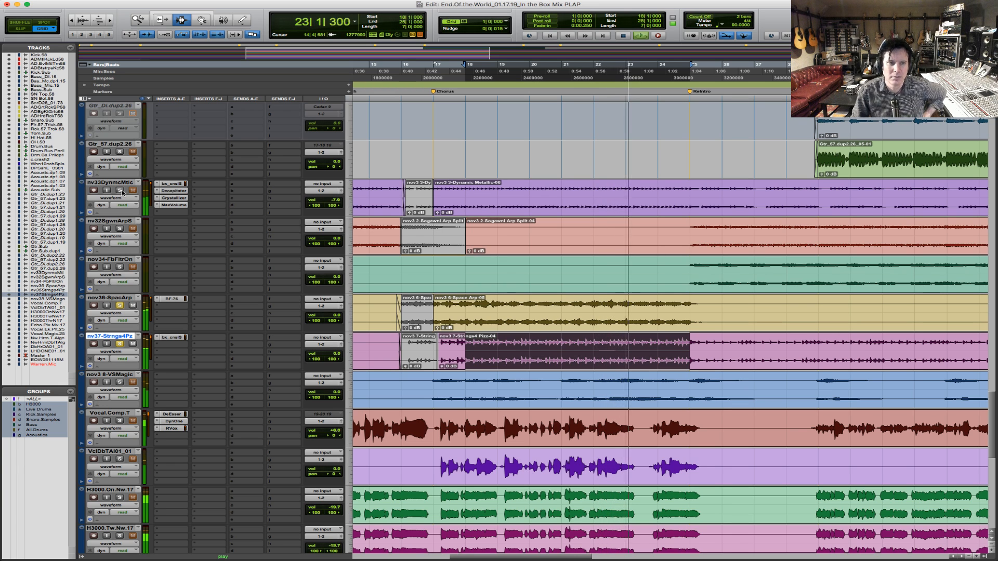
# - Solo the Gtr_57.dup1.19 and Gtr_57.dup1.20 electric guitar tracks so they play with the synths and band
pyautogui.scroll(3, 559, 257)
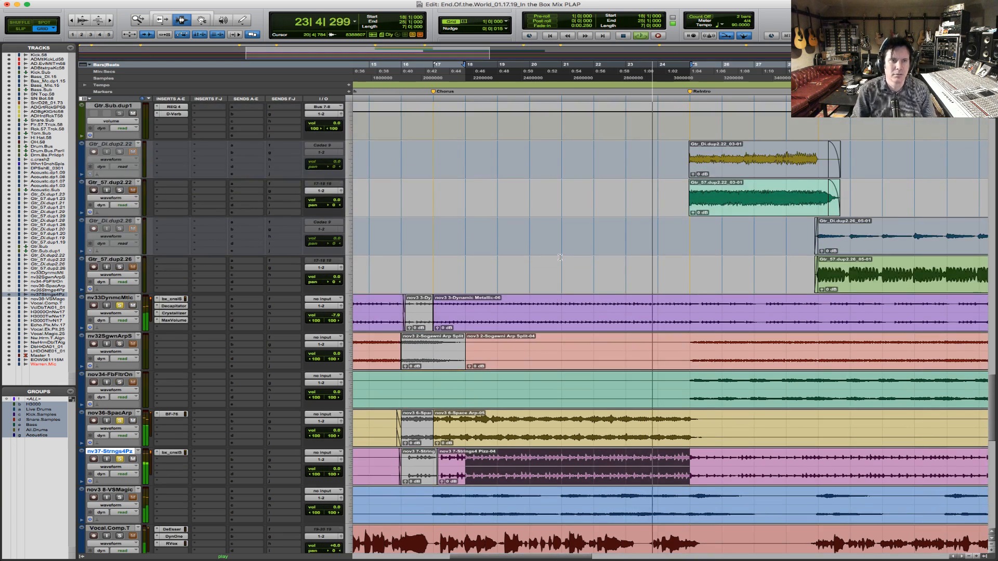
pyautogui.scroll(5, 560, 257)
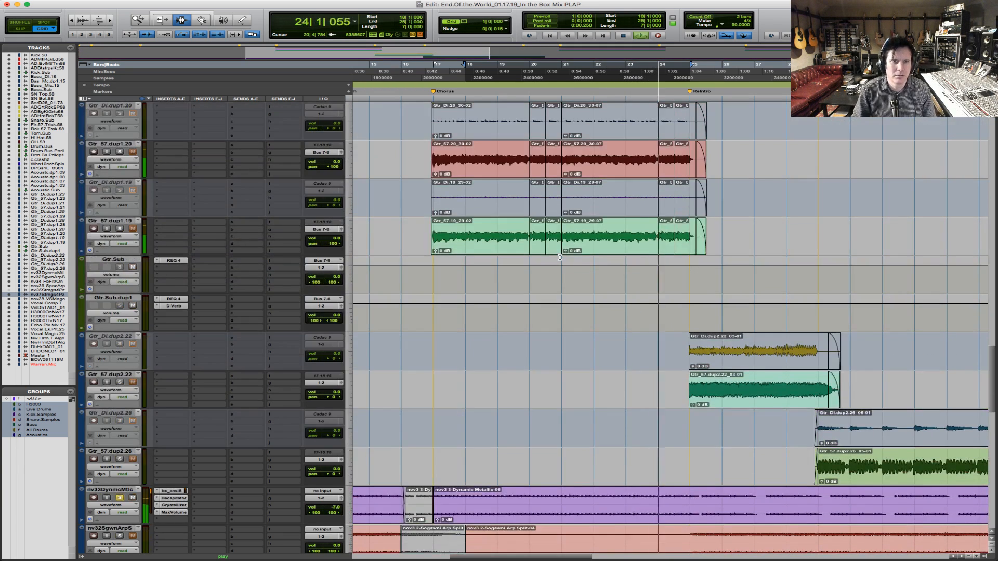
pyautogui.click(120, 229)
pyautogui.click(119, 152)
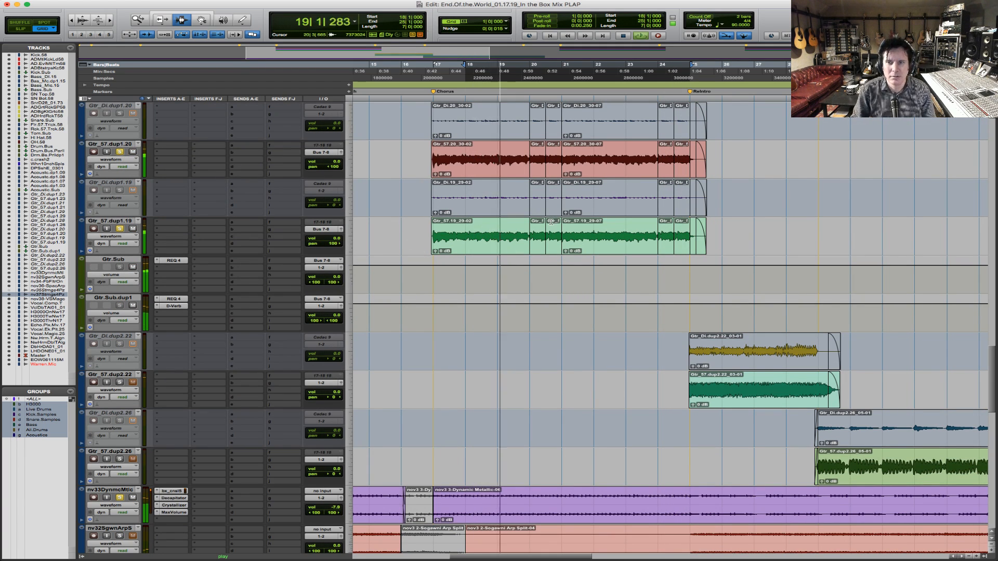
# - Raise the low-cut frequency in the REQ 4 on Gtr.Sub.dup1 and Gtr.Sub, audition the chorus, and close the equalizer
pyautogui.scroll(-2, 584, 257)
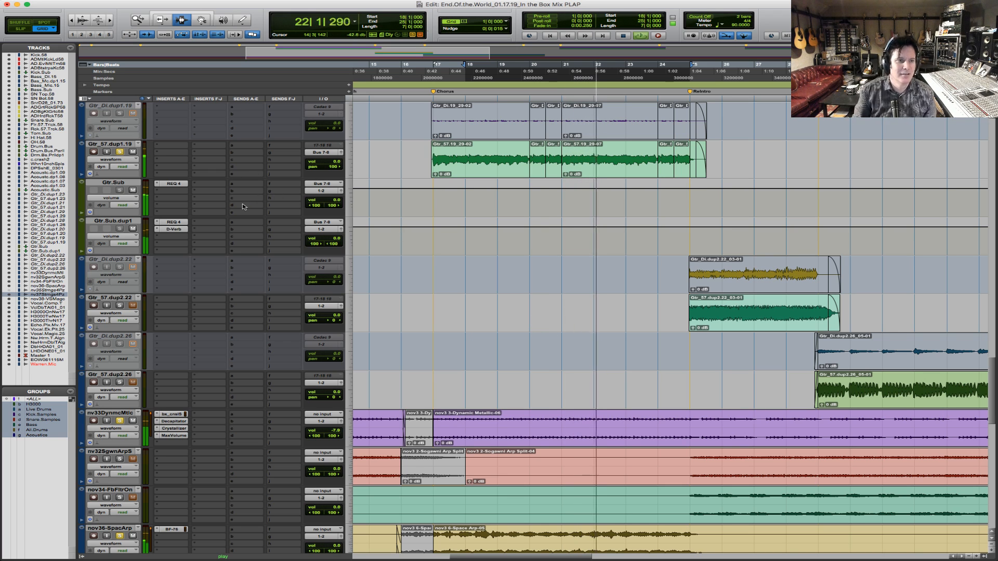
pyautogui.click(174, 222)
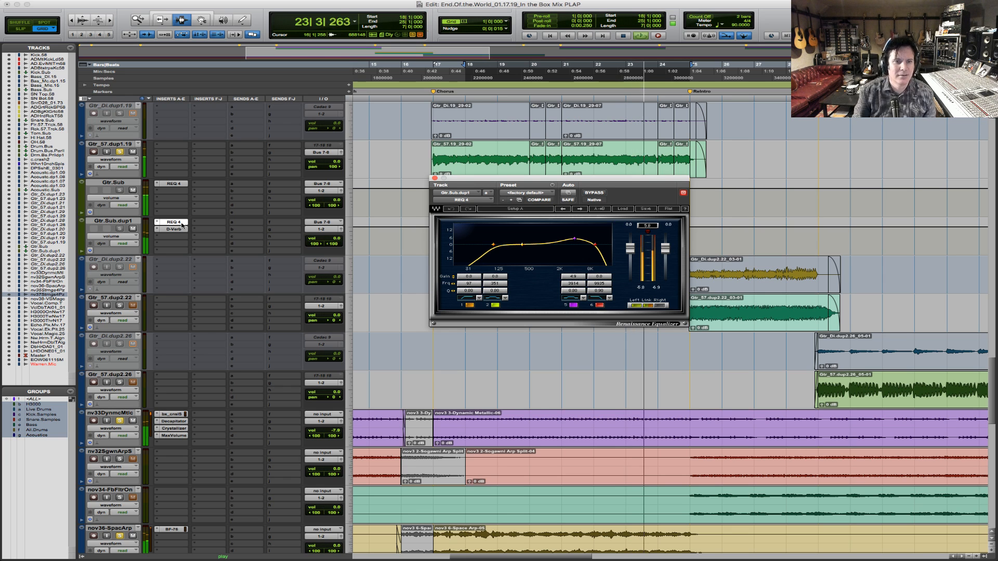
pyautogui.press('space')
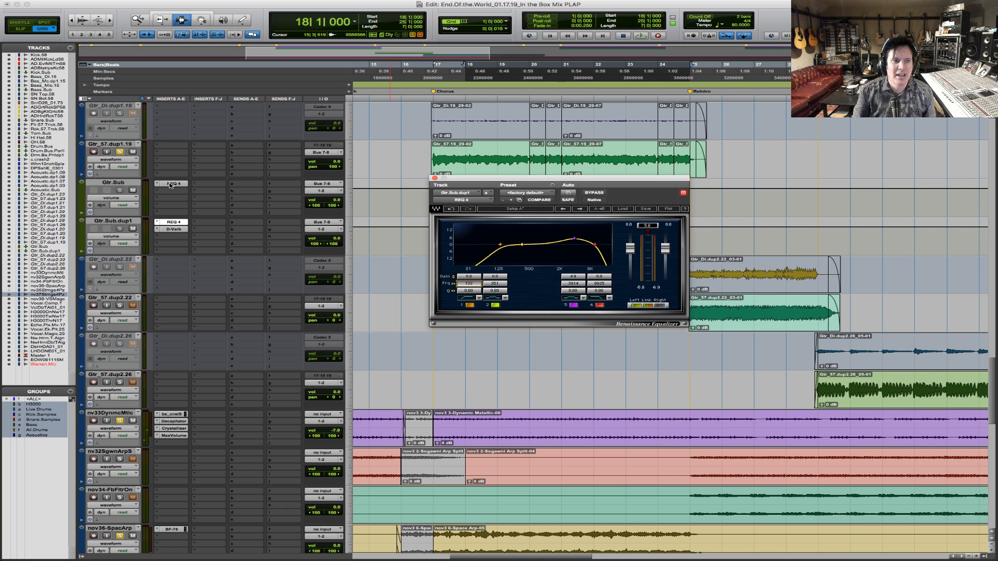
pyautogui.click(171, 184)
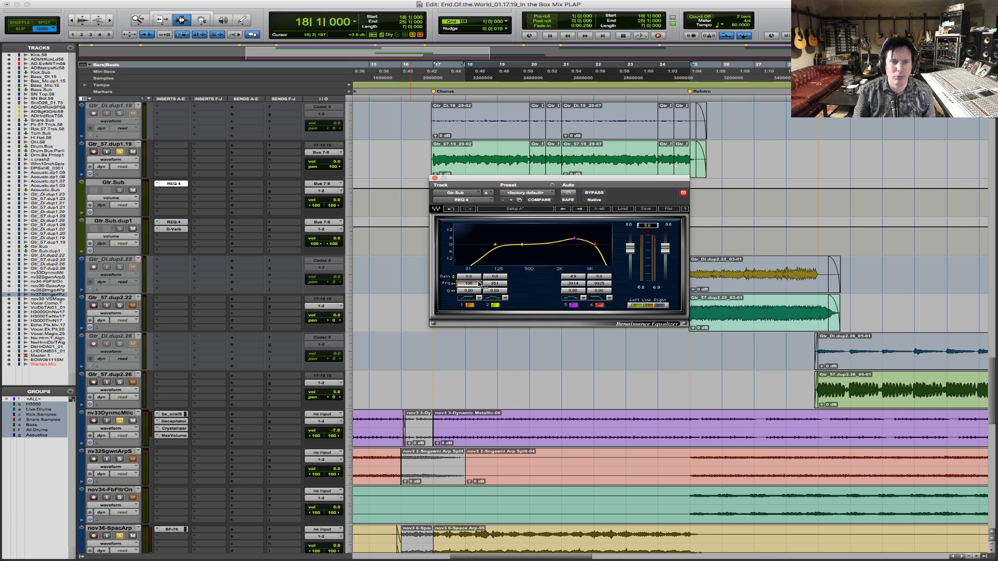
pyautogui.press('space')
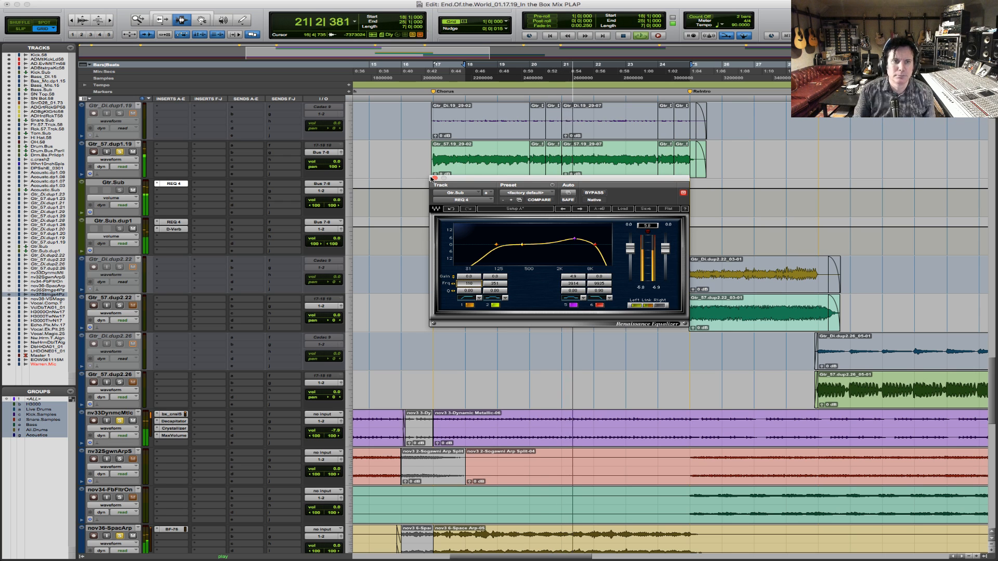
pyautogui.click(434, 179)
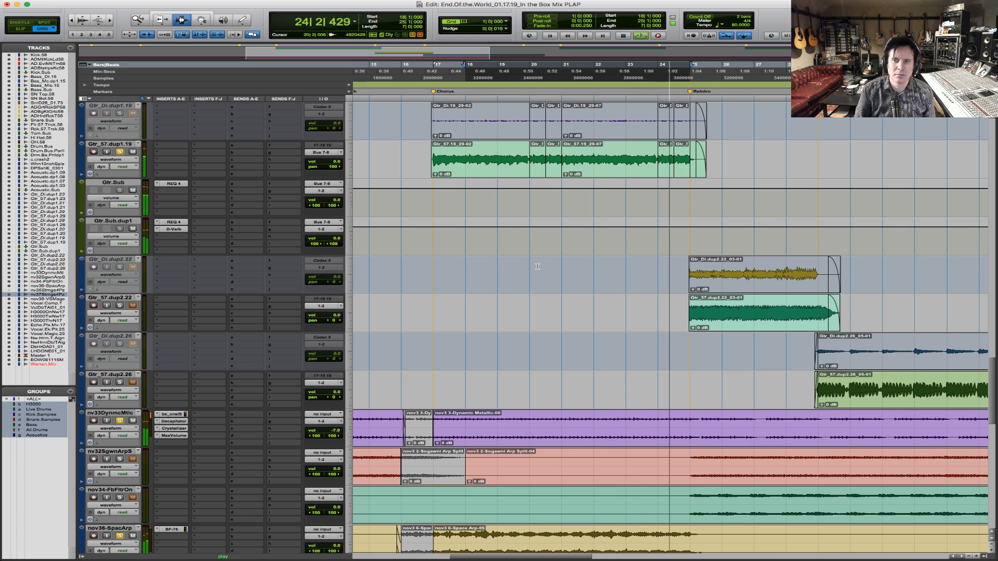
# - Raise the pizzicato strings slightly with the SSL 4000 E fader and set their track volume to about +1.2
pyautogui.scroll(-5, 537, 266)
pyautogui.scroll(-6, 538, 266)
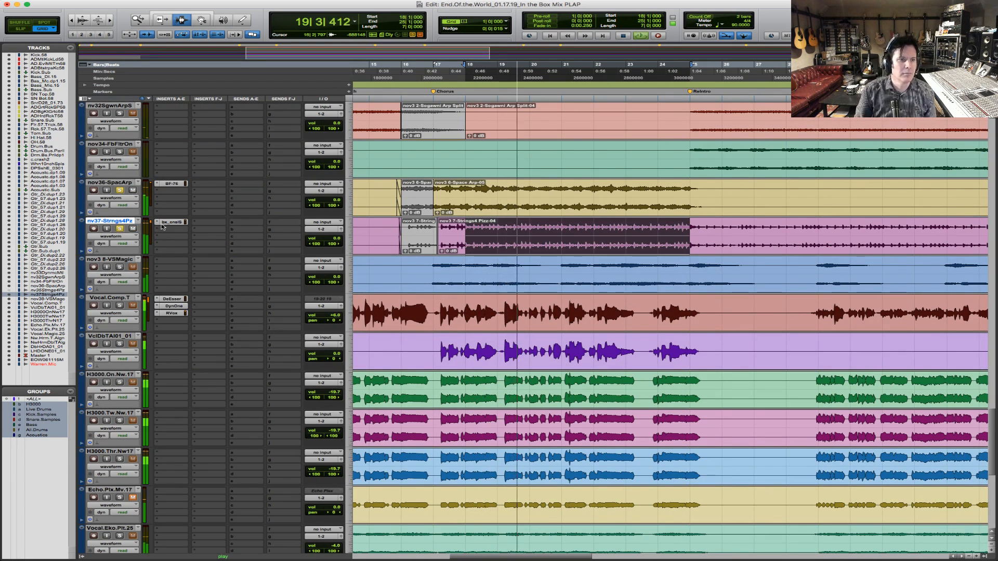
pyautogui.click(172, 222)
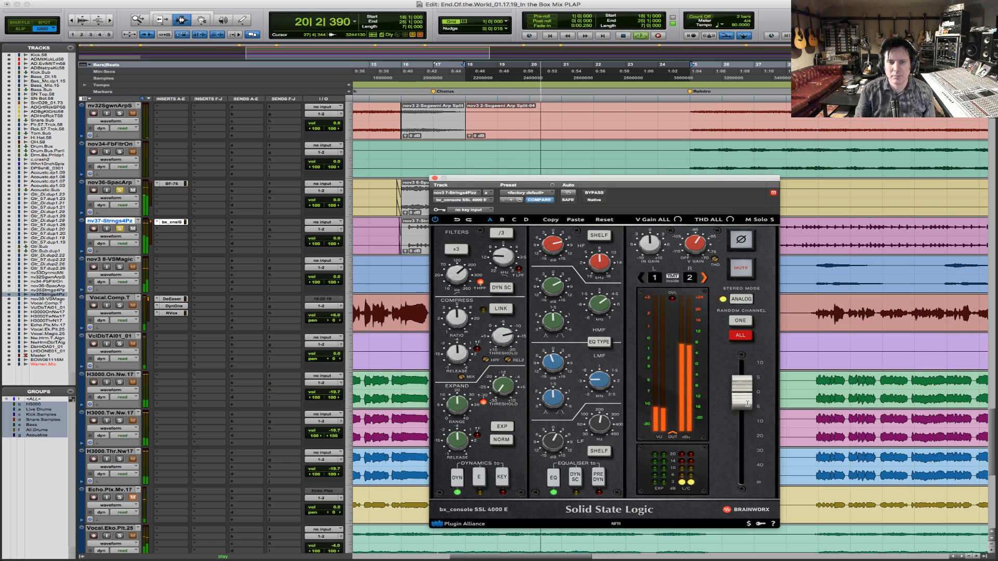
pyautogui.moveTo(747, 397); pyautogui.dragTo(747, 395)
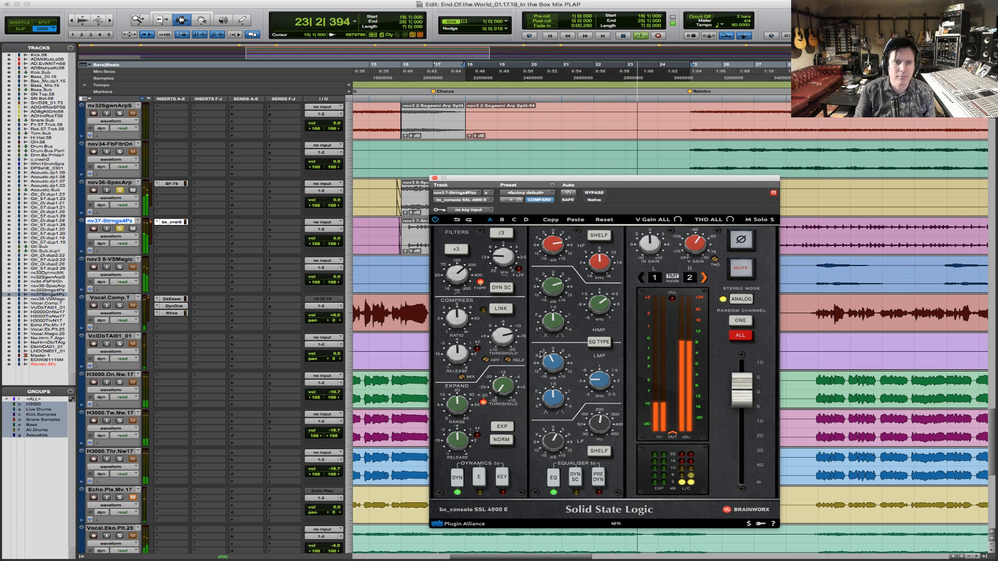
pyautogui.click(333, 238)
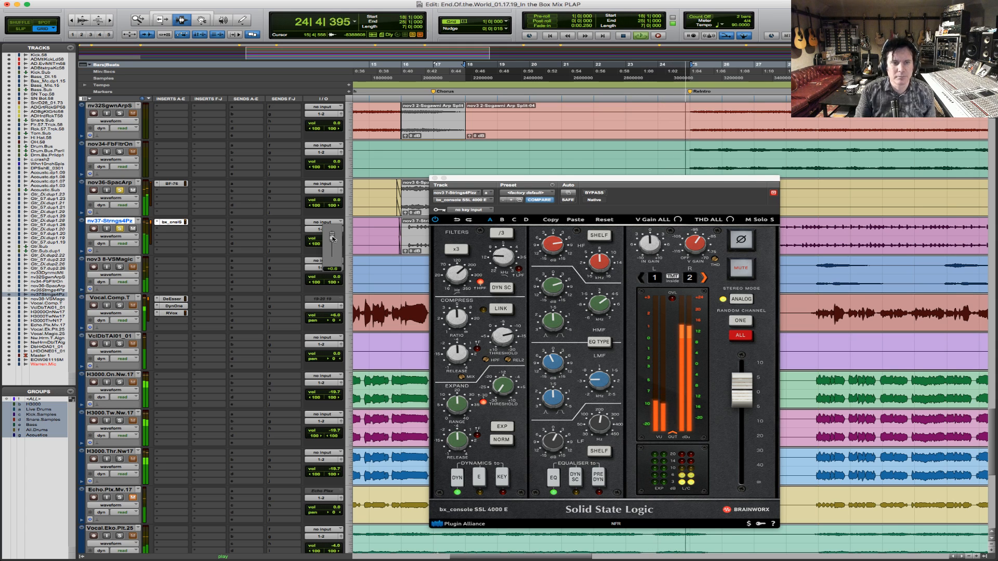
pyautogui.moveTo(332, 236); pyautogui.dragTo(332, 237)
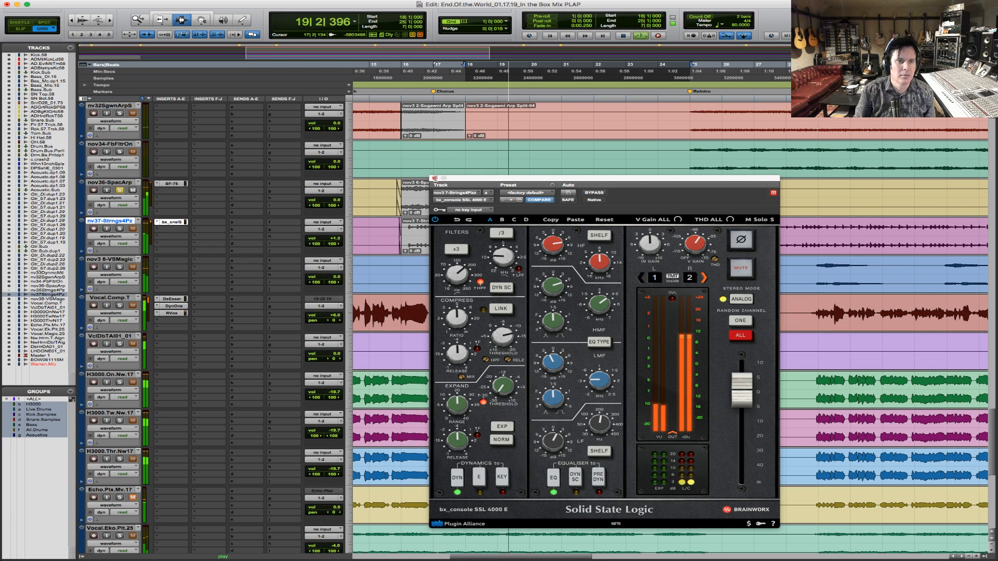
pyautogui.click(434, 178)
# - Lower the Space Arp track volume to about -6 and trim the pizzicato strings' volume slightly during chorus playback
pyautogui.click(332, 203)
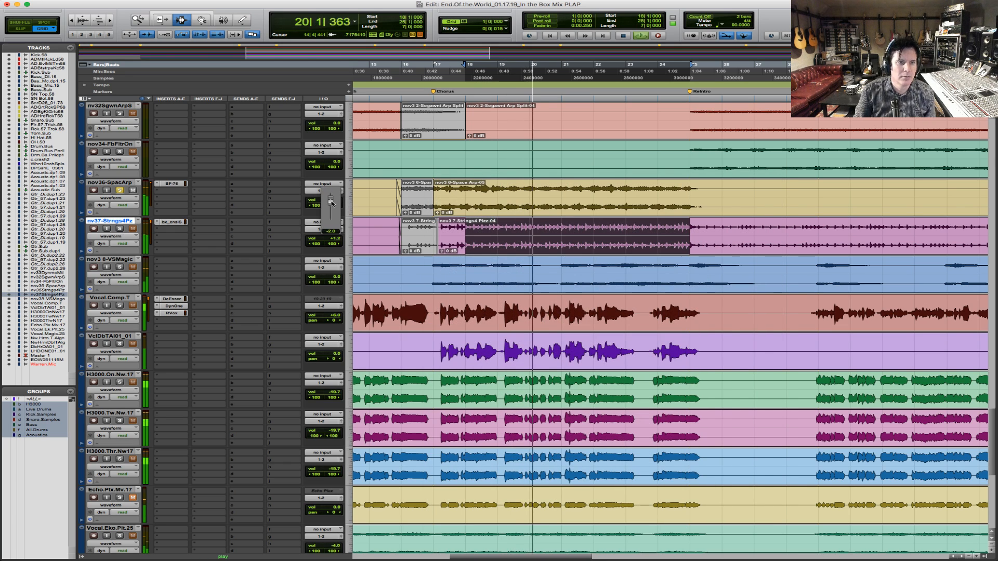
pyautogui.moveTo(331, 202); pyautogui.dragTo(332, 207)
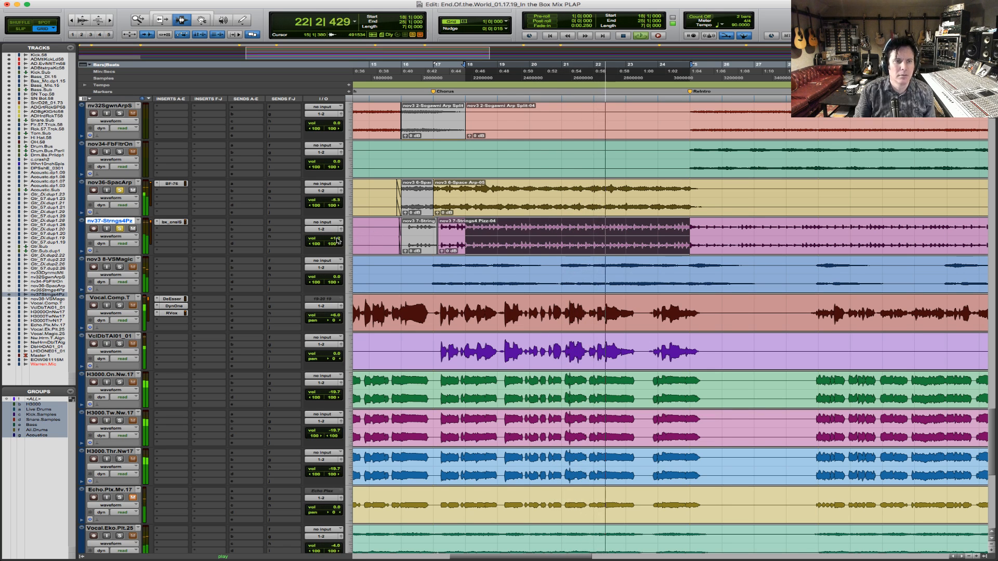
pyautogui.moveTo(341, 240); pyautogui.dragTo(338, 240)
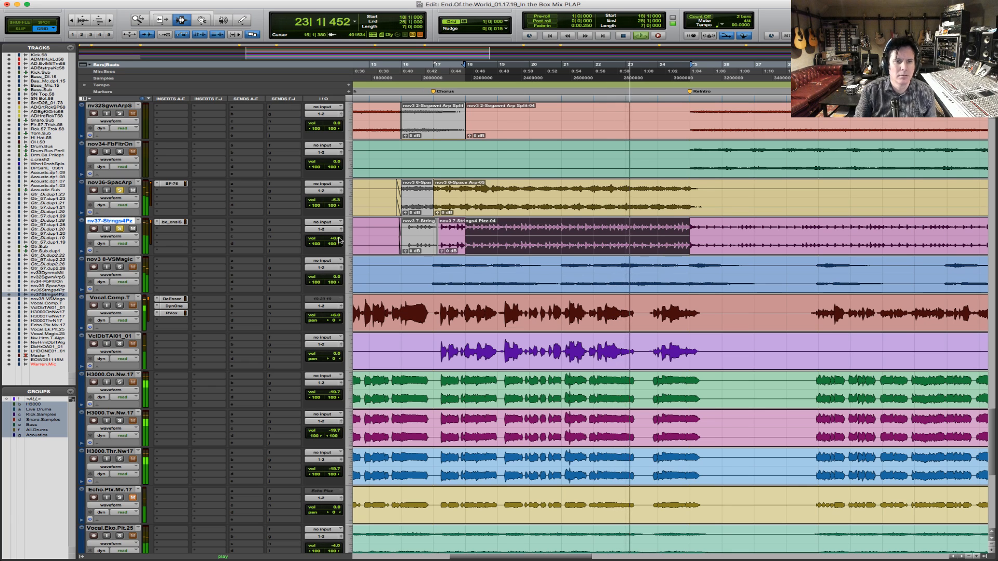
pyautogui.press('space')
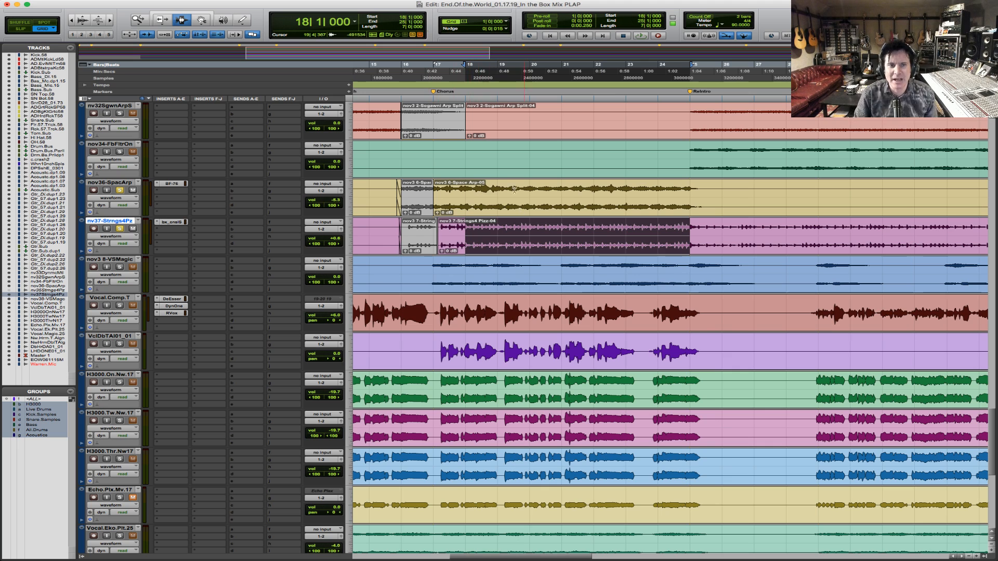
# - Audition the balanced synths with the band in the chorus and open the strings' SSL 4000 E to check its settings
pyautogui.scroll(3, 522, 215)
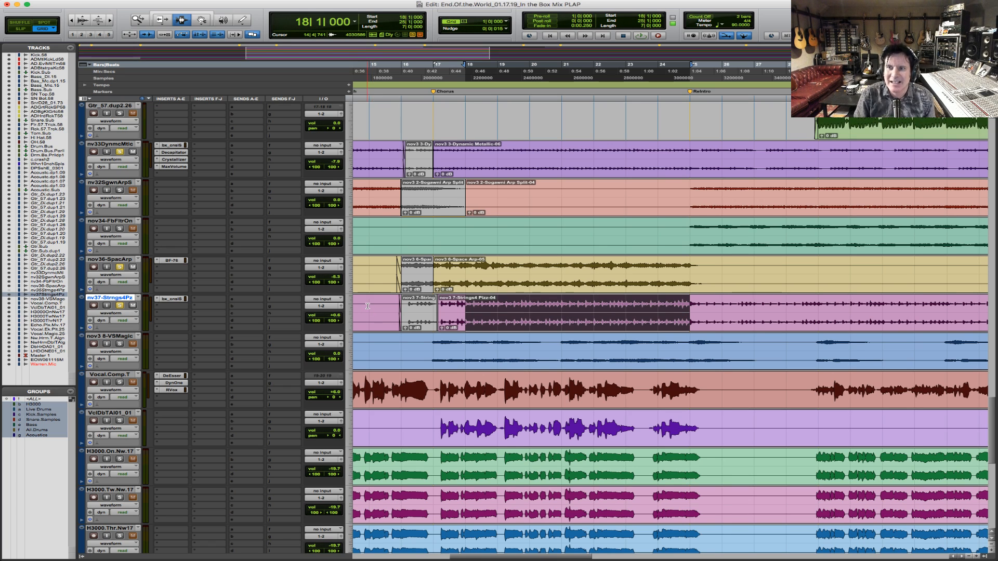
pyautogui.press('space')
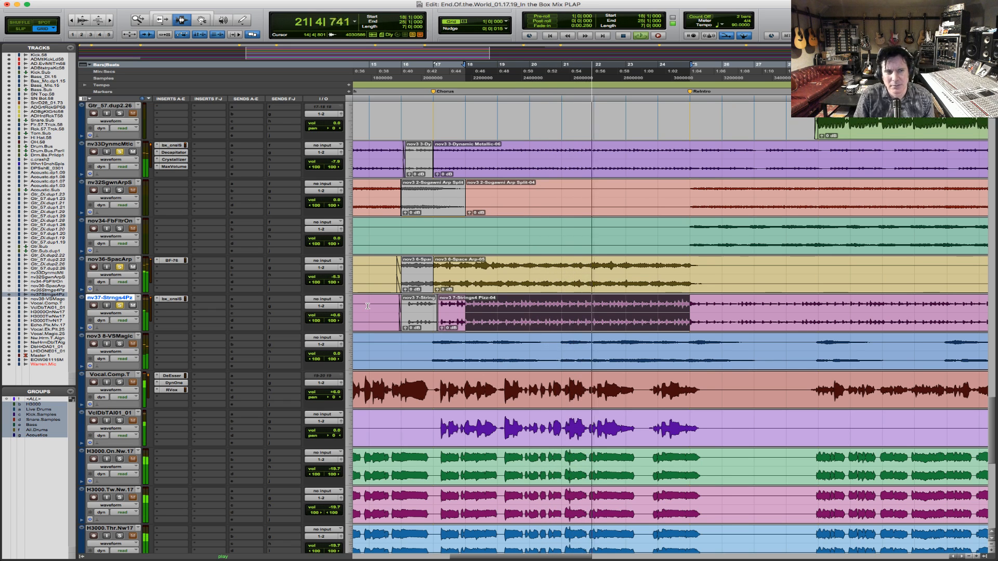
pyautogui.click(173, 299)
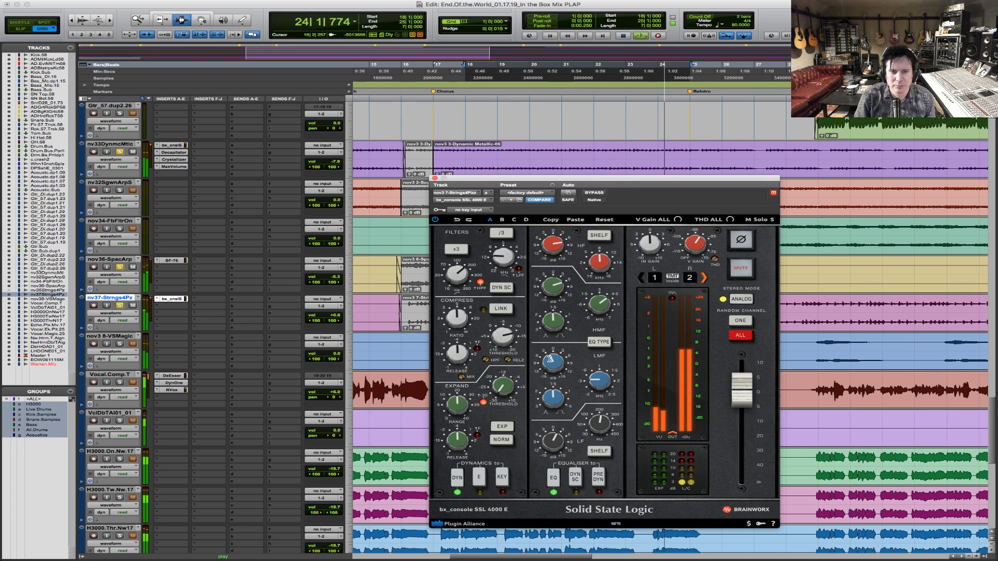
pyautogui.press('space')
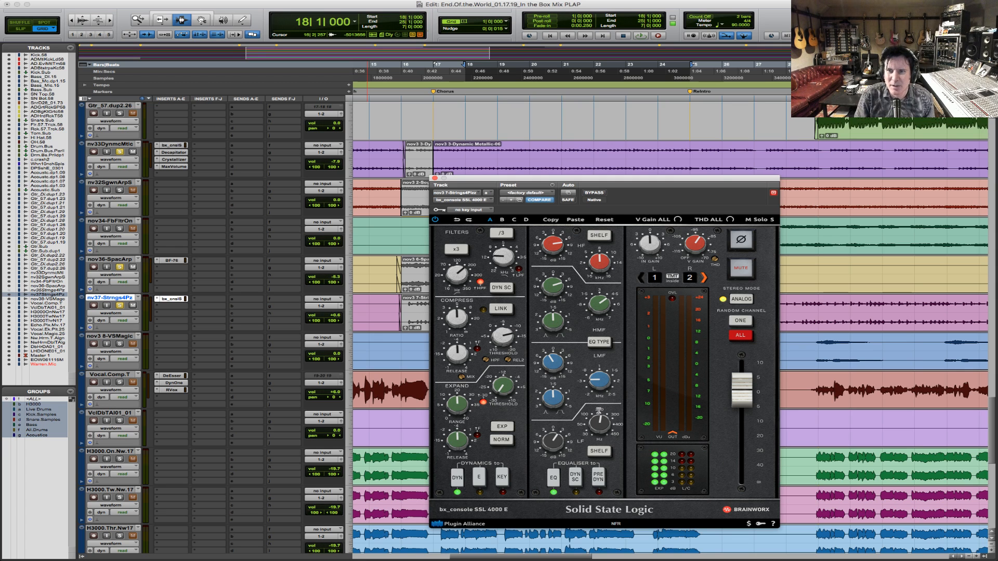
# - Audition the chorus while toggling the pizzicato strings' solo to compare them with the band
pyautogui.press('space')
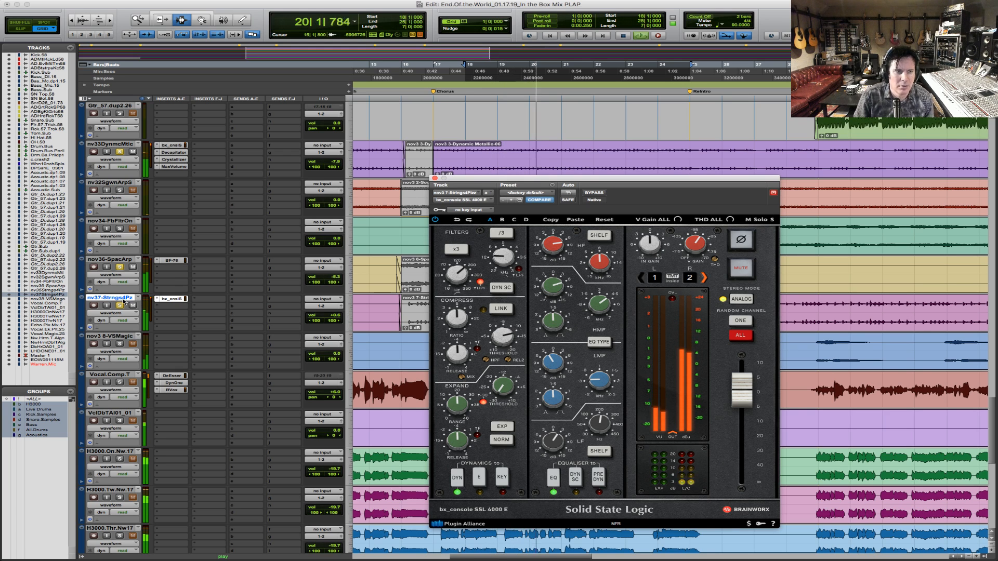
pyautogui.click(120, 306)
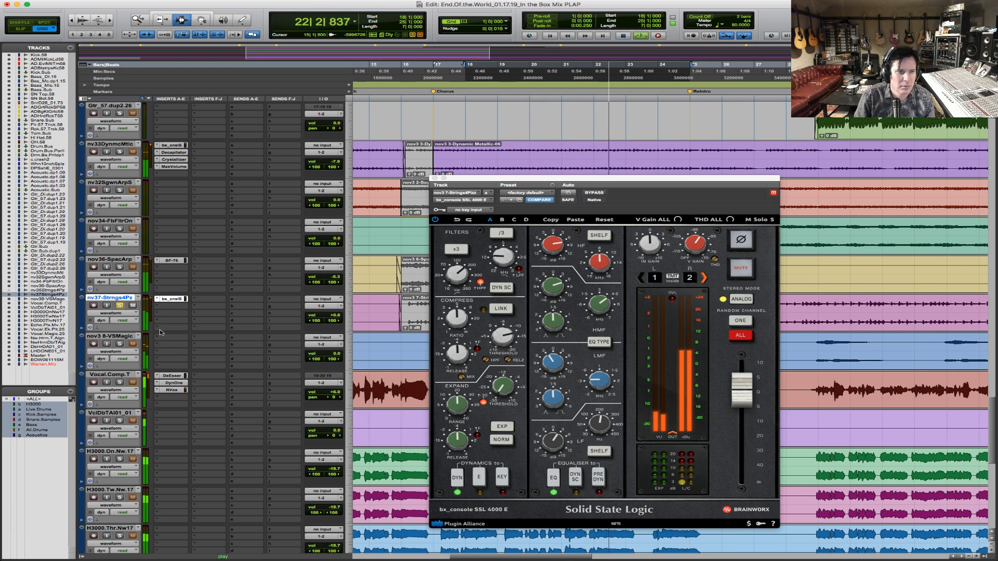
pyautogui.press('space')
# - Insert a stereo REQ 2 on the pizzicato strings track and deepen a narrow cut at 650 Hz during chorus playback
pyautogui.click(164, 306)
pyautogui.moveTo(208, 322)
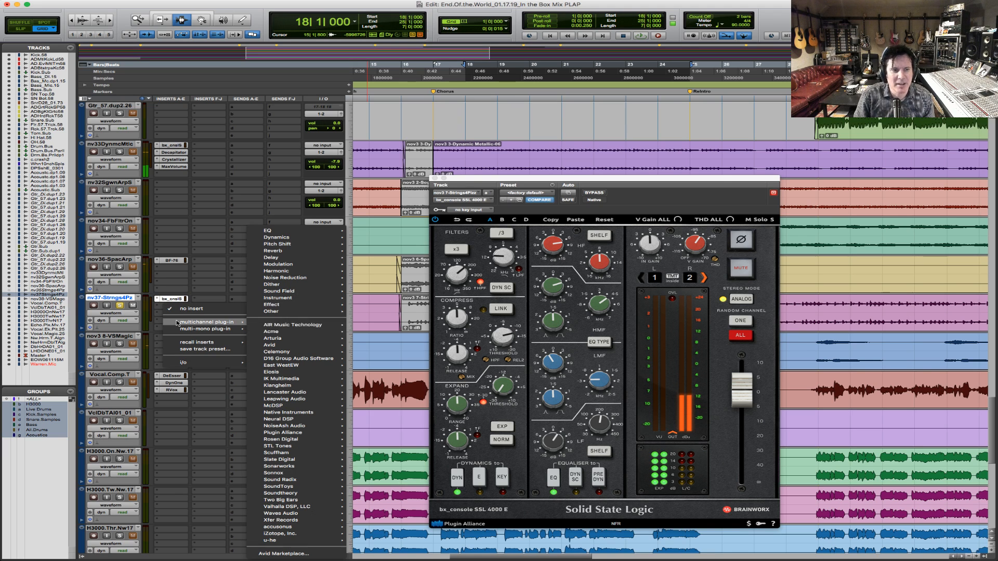
pyautogui.moveTo(322, 231)
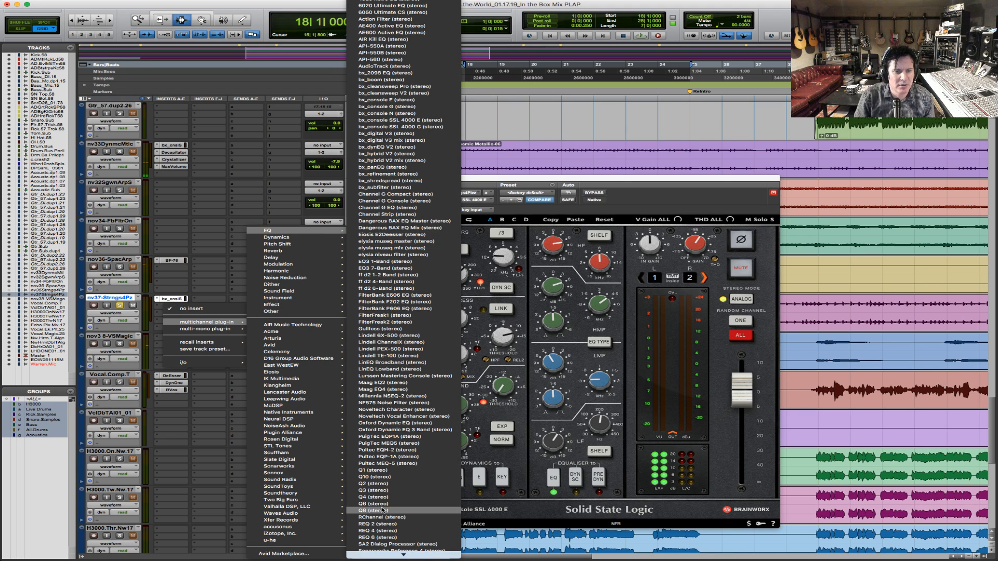
pyautogui.click(389, 525)
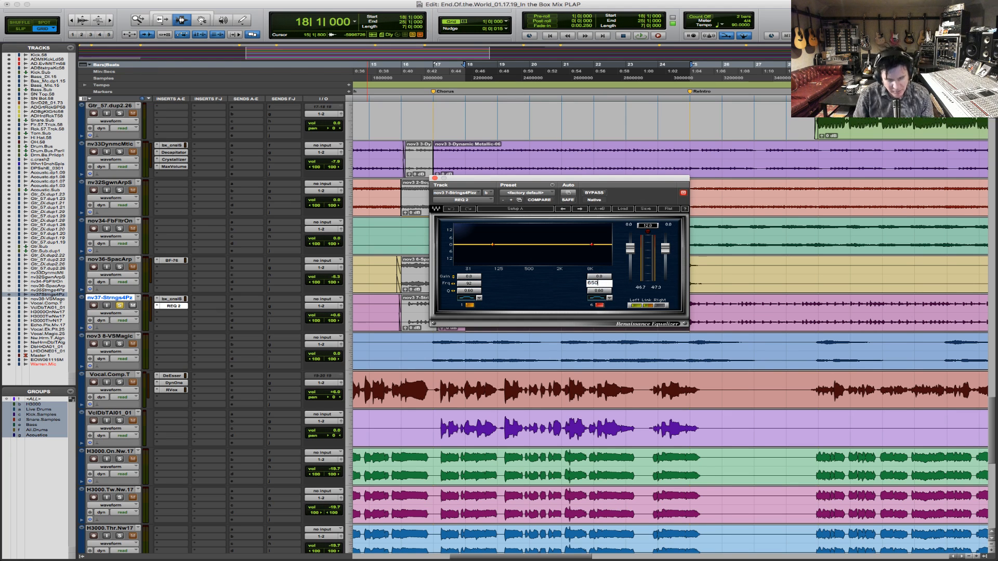
pyautogui.press('space')
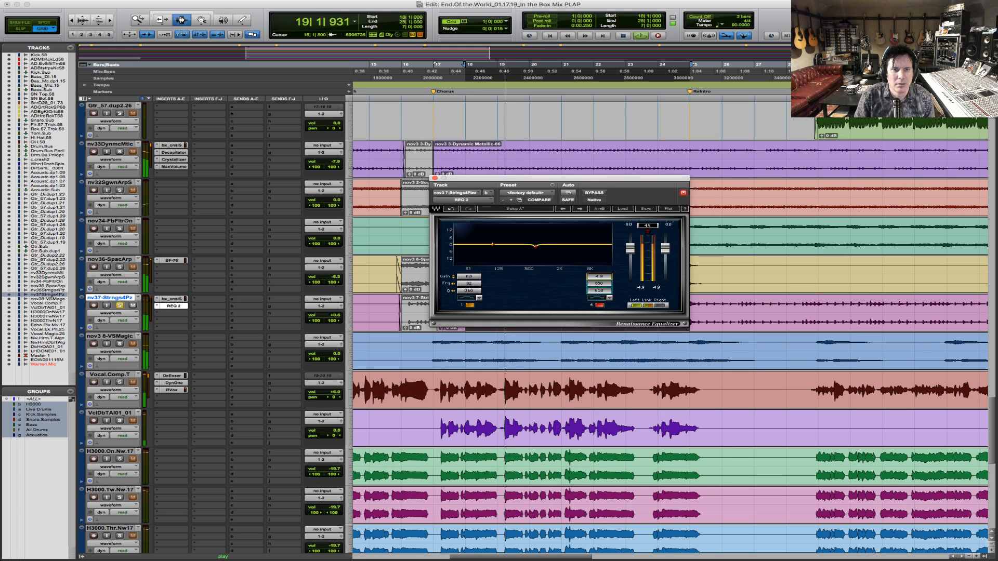
pyautogui.moveTo(599, 277); pyautogui.dragTo(599, 303)
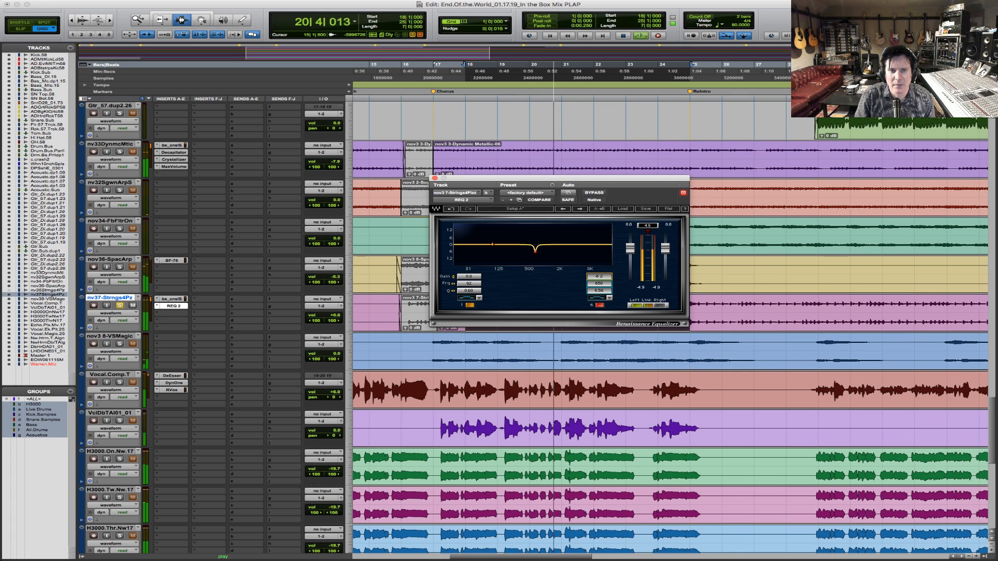
pyautogui.press('space')
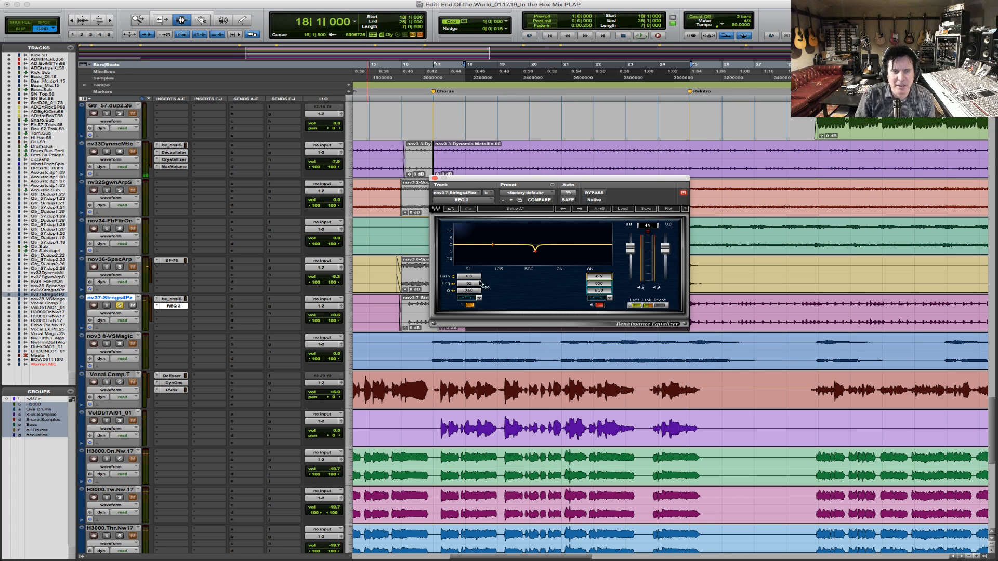
# - Set the REQ 2's other band to about 2.5 kHz and boost it slightly during playback
pyautogui.press('space')
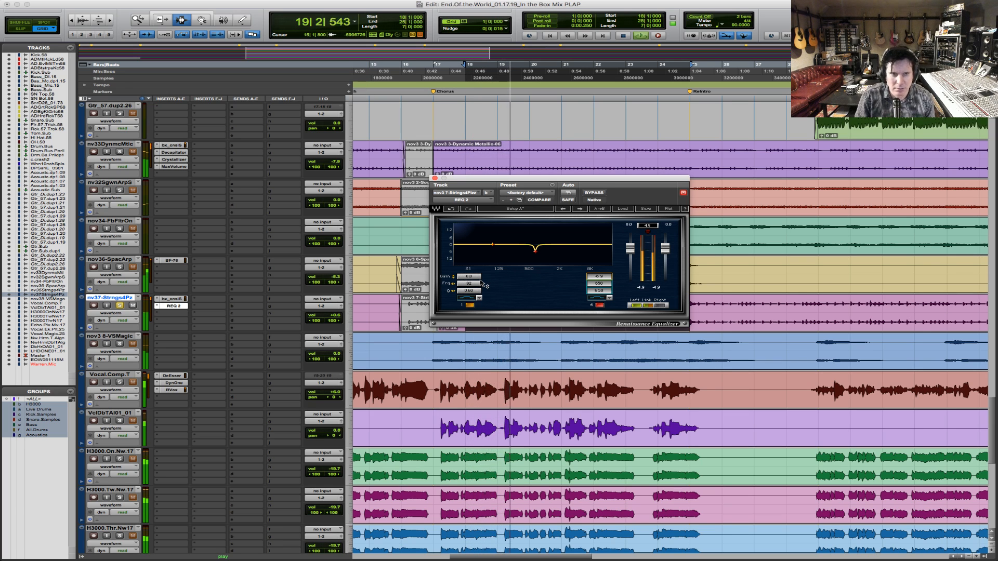
pyautogui.click(480, 283)
pyautogui.write('660')
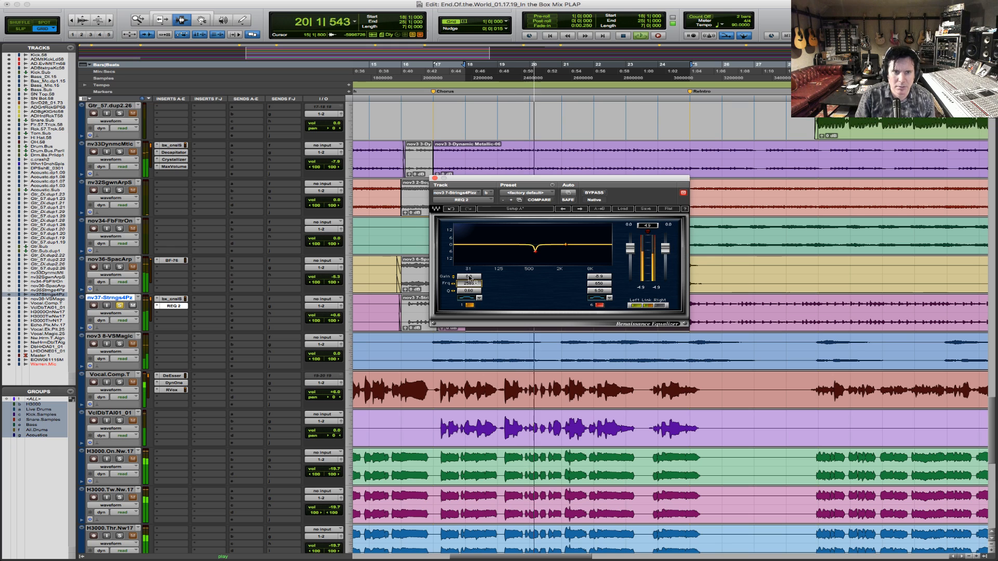
pyautogui.moveTo(535, 245); pyautogui.dragTo(565, 241)
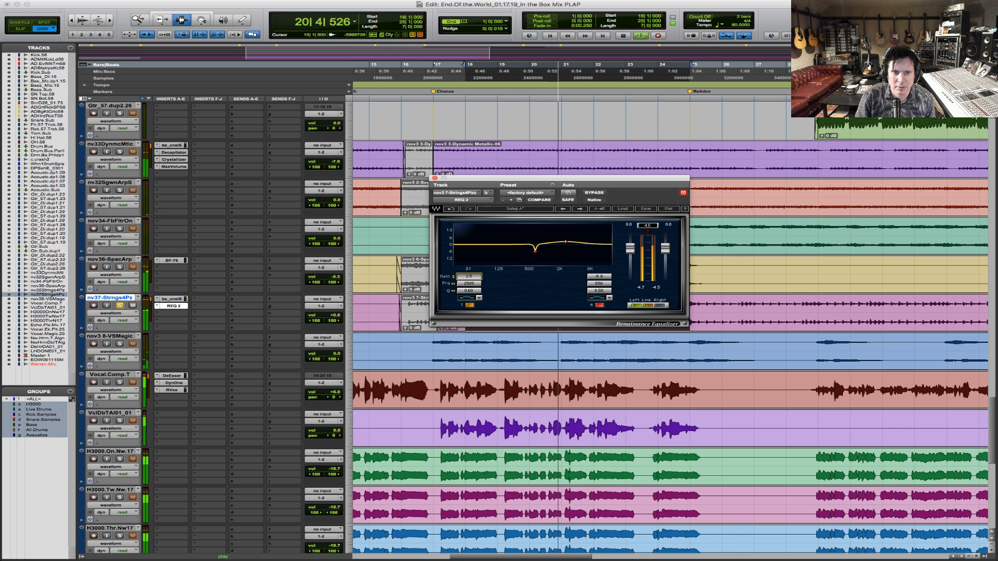
pyautogui.moveTo(475, 277); pyautogui.dragTo(485, 276)
pyautogui.press('space')
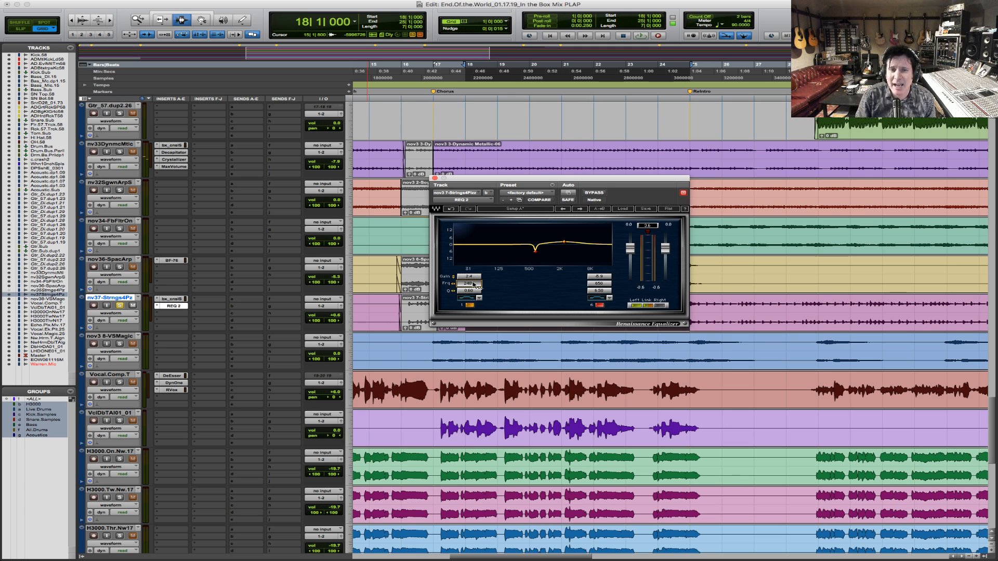
# - Lower the frequency of the REQ 2's boosted band slightly, compare the strings' solo during playback, and close the equalizer
pyautogui.press('space')
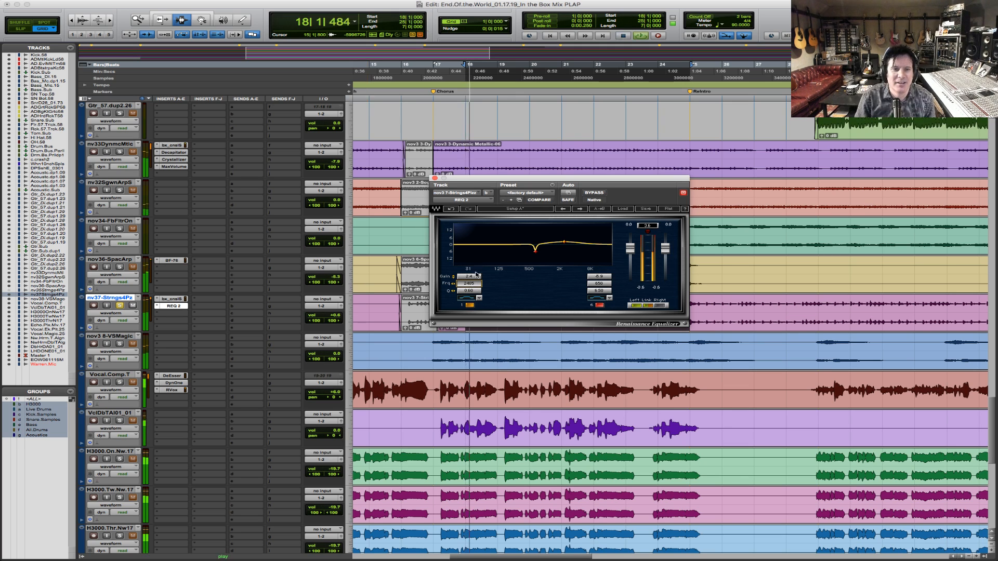
pyautogui.moveTo(473, 285); pyautogui.dragTo(470, 284)
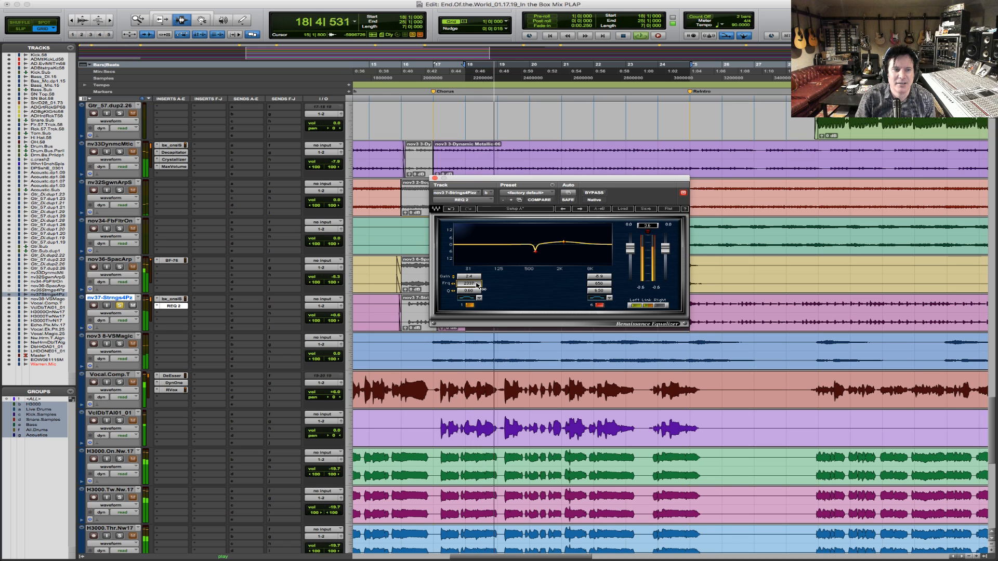
pyautogui.click(120, 306)
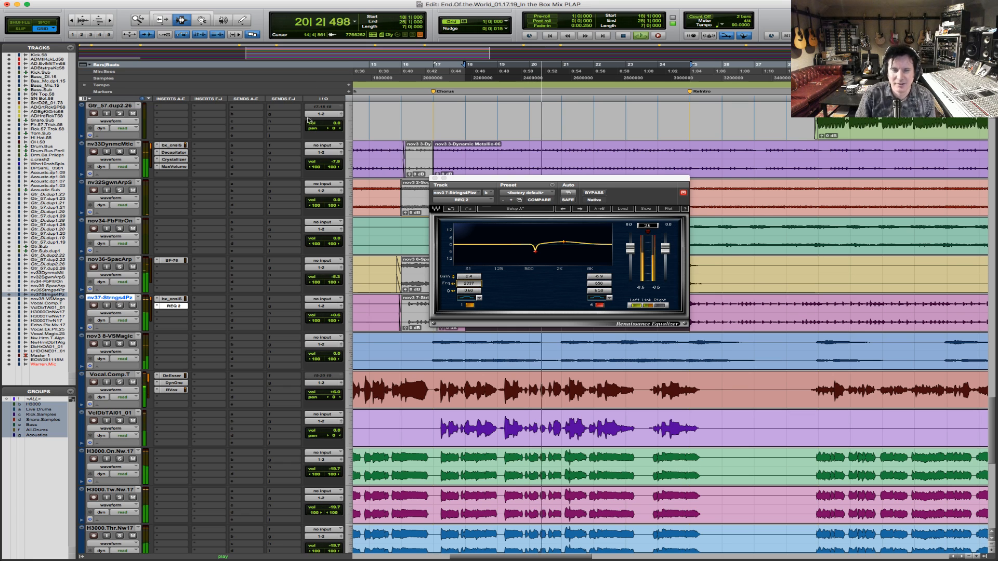
pyautogui.click(434, 179)
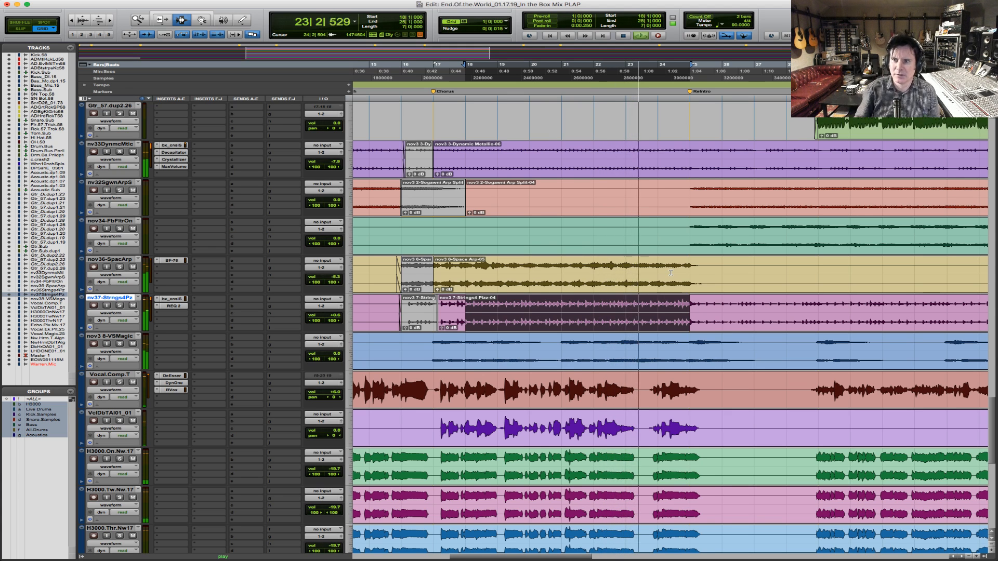
pyautogui.press('space')
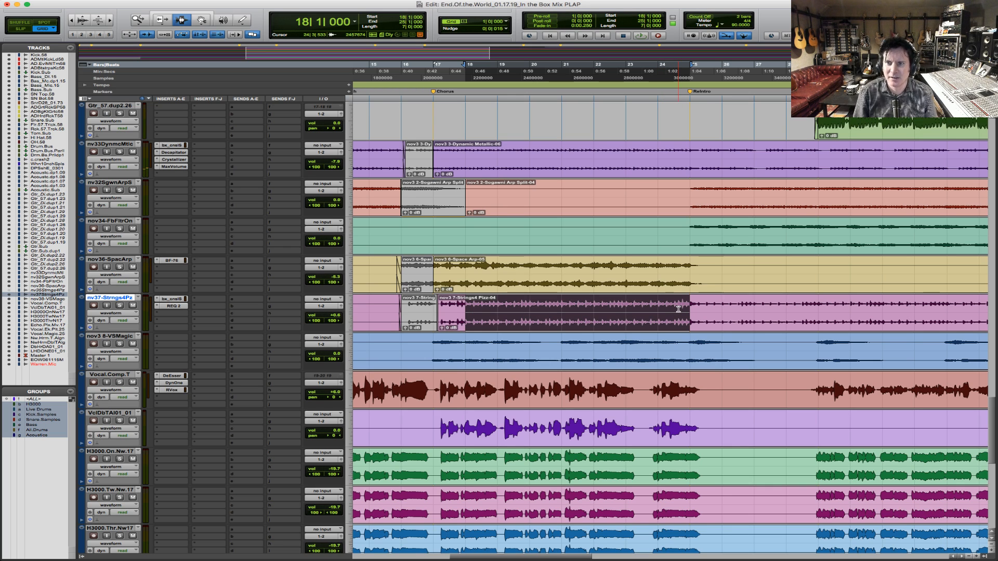
# - Audition the equalized pizzicato strings through the chorus, toggling their solo against the rest of the band
pyautogui.press('space')
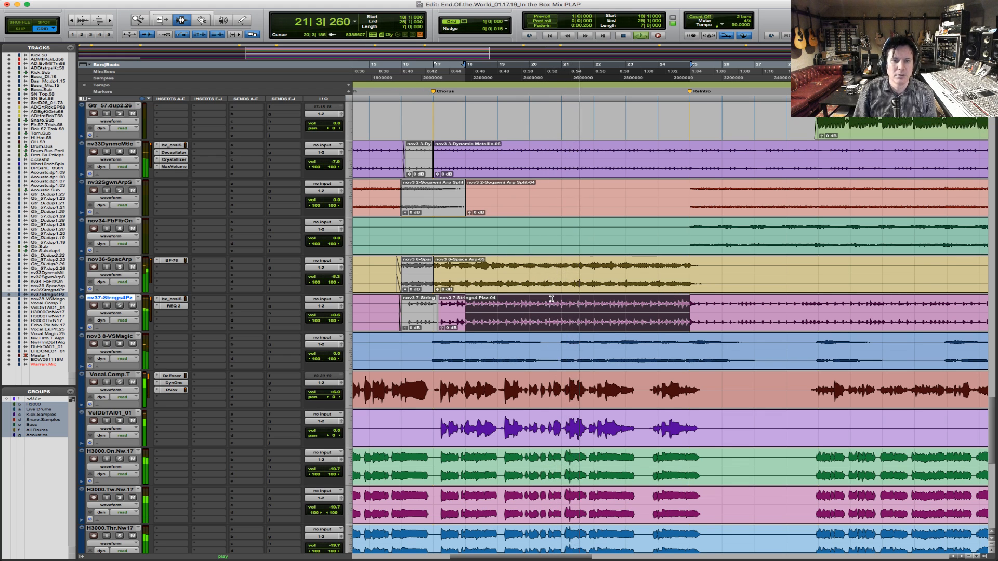
pyautogui.click(119, 306)
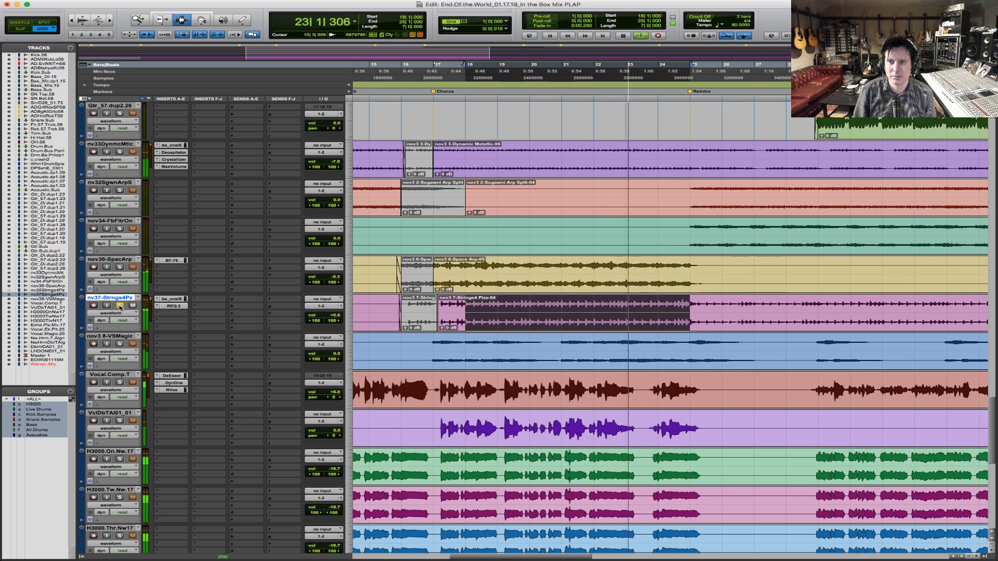
pyautogui.press('space')
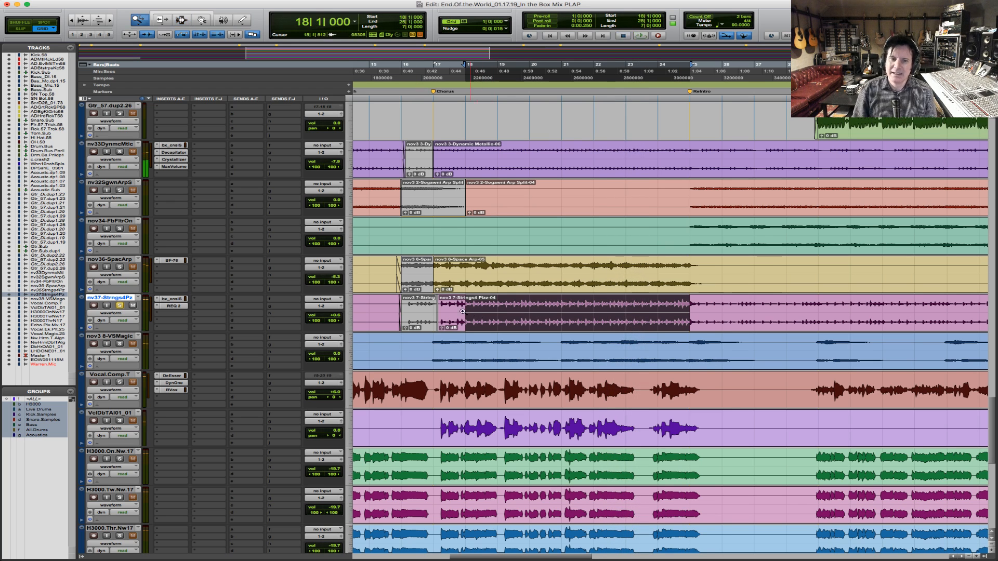
pyautogui.click(462, 310)
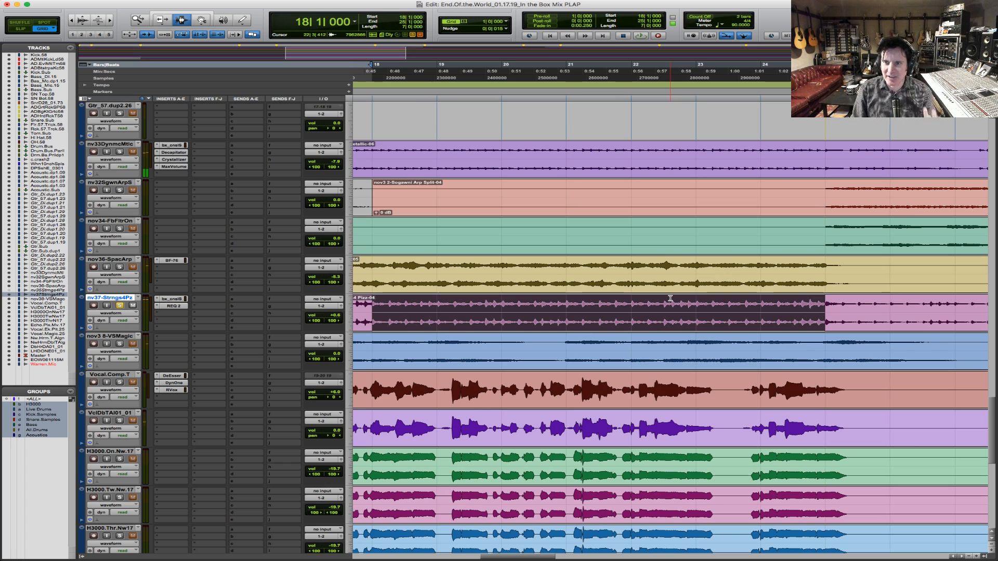
pyautogui.press('space')
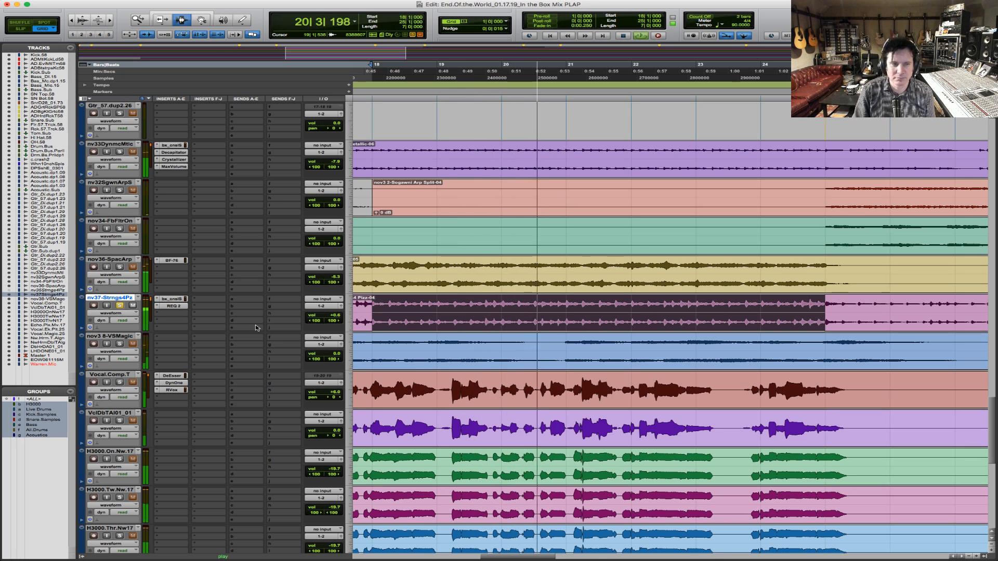
pyautogui.press('space')
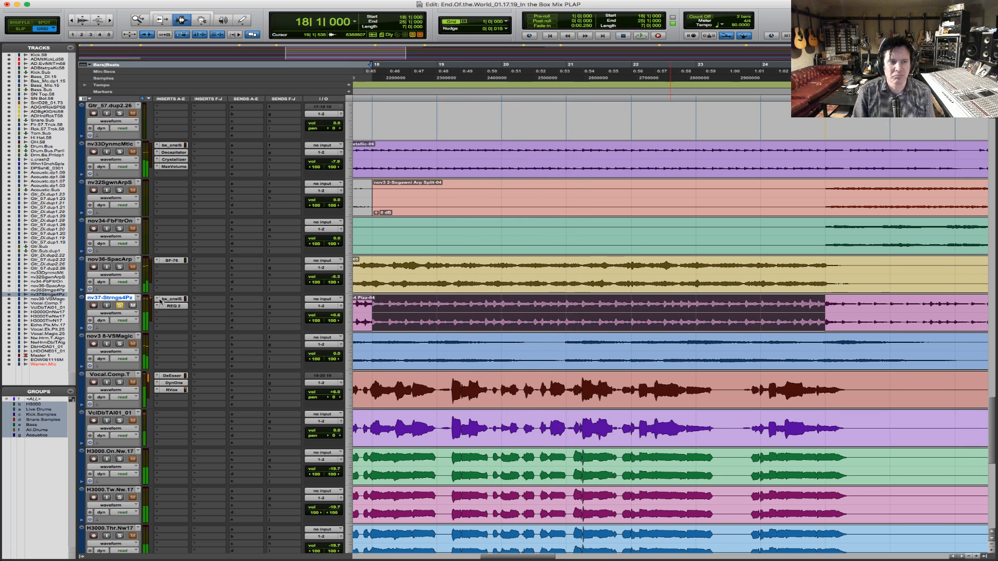
pyautogui.click(120, 305)
# - Lower the pizzicato strings' track volume to about -3.3 during chorus playback
pyautogui.press('space')
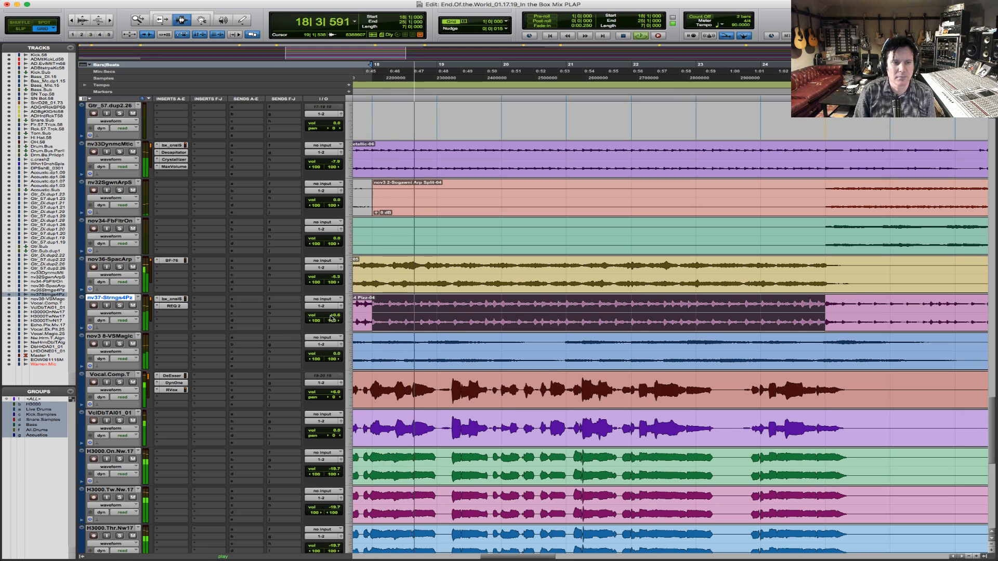
pyautogui.moveTo(332, 318); pyautogui.dragTo(331, 320)
pyautogui.press('space')
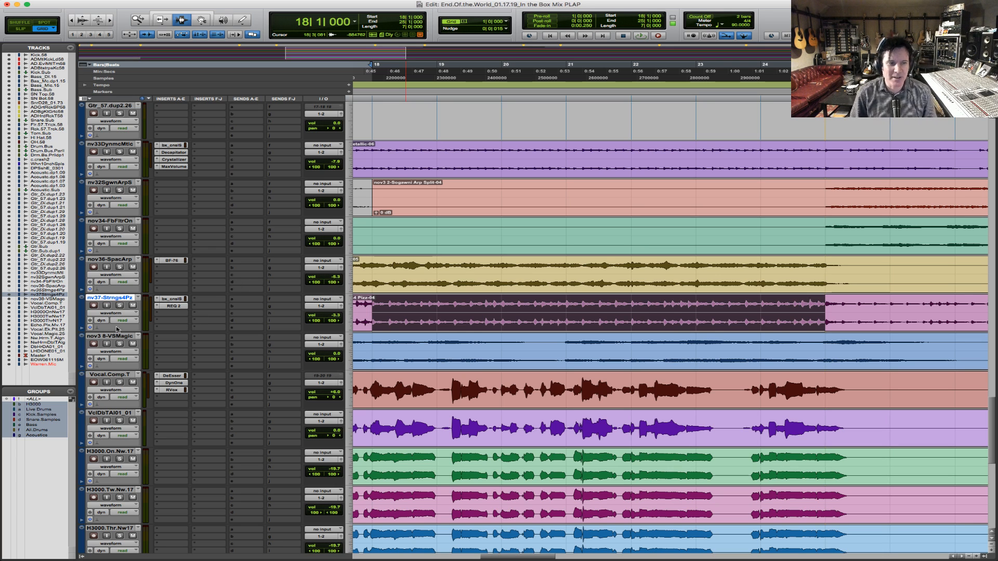
# - Insert a stereo PS22 Spread on the pizzicato strings track and raise its Spread to about 1.20 during playback
pyautogui.click(167, 315)
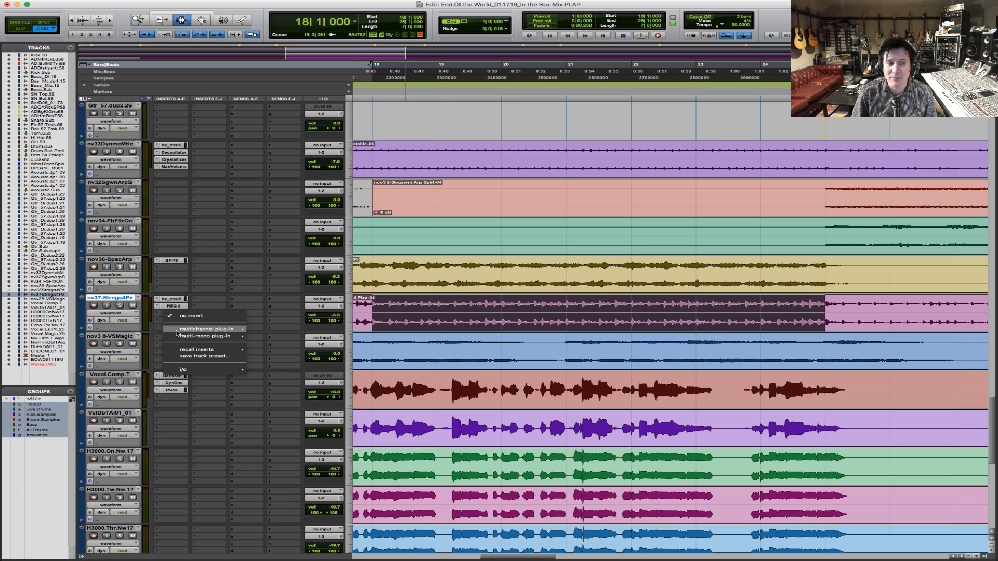
pyautogui.moveTo(208, 329)
pyautogui.moveTo(280, 239)
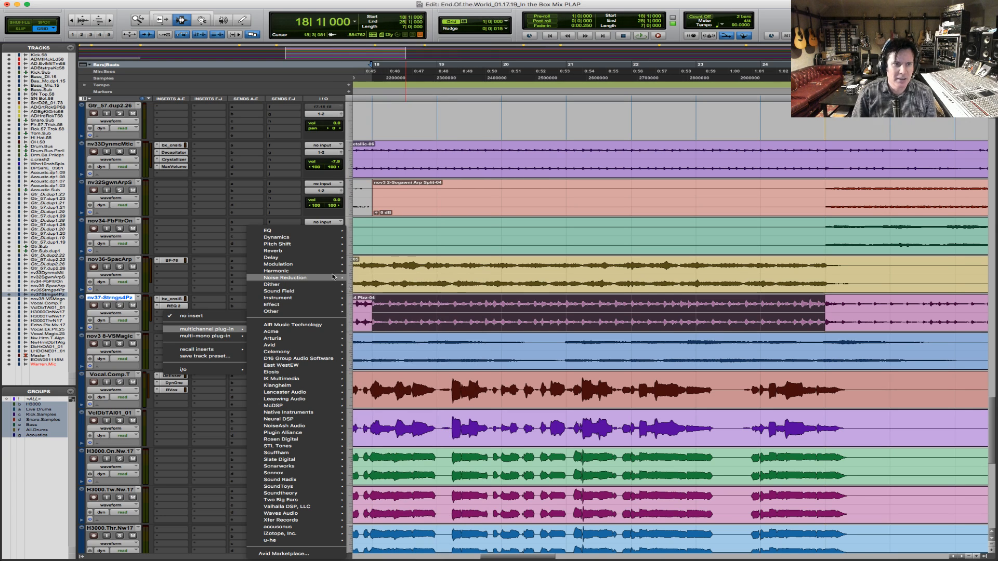
pyautogui.moveTo(318, 279)
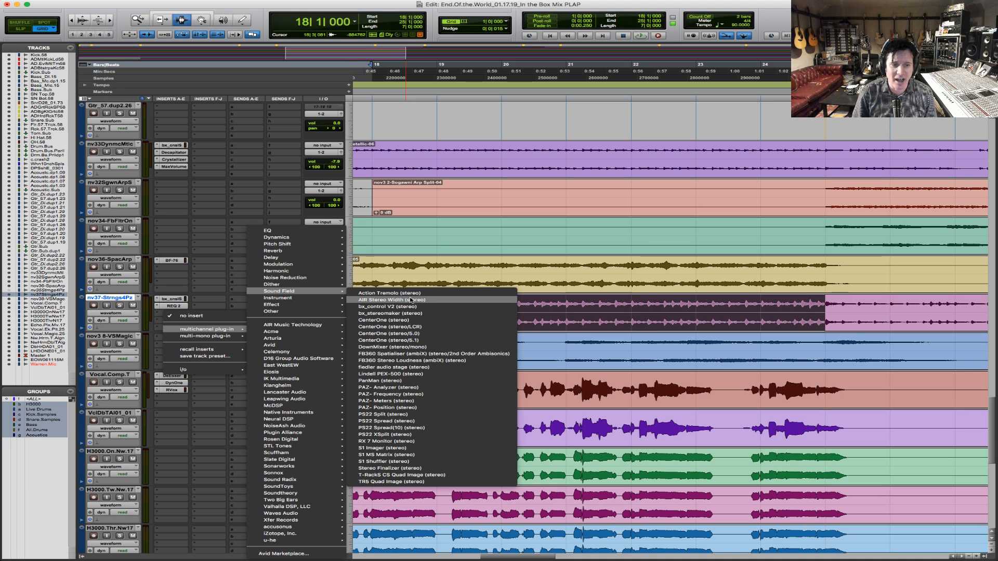
pyautogui.click(434, 423)
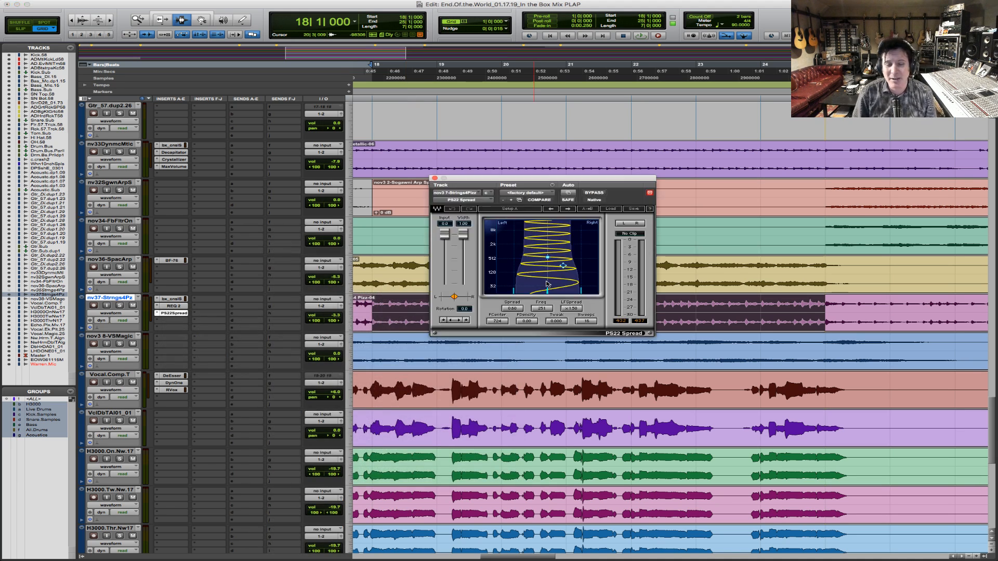
pyautogui.press('space')
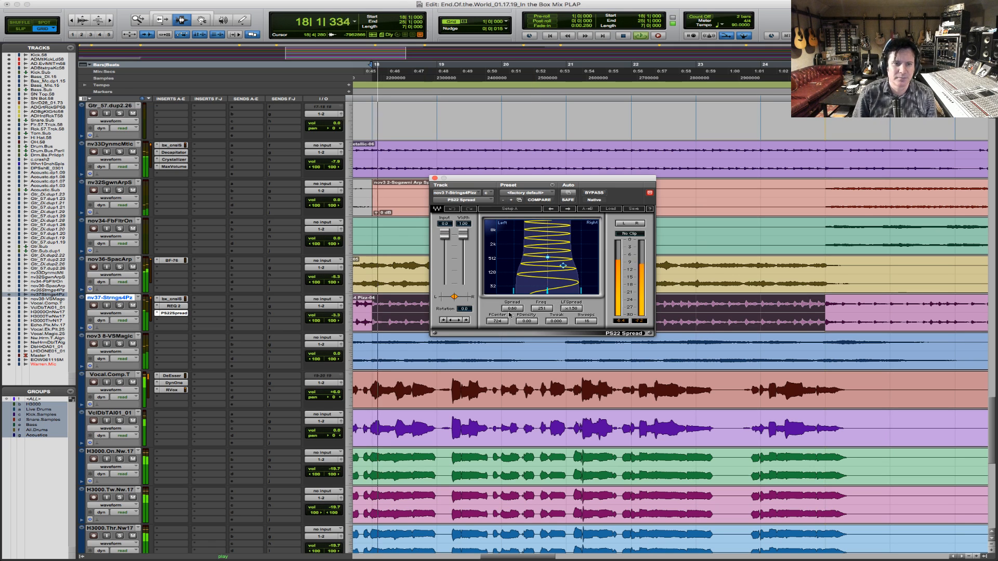
pyautogui.moveTo(512, 309); pyautogui.dragTo(513, 286)
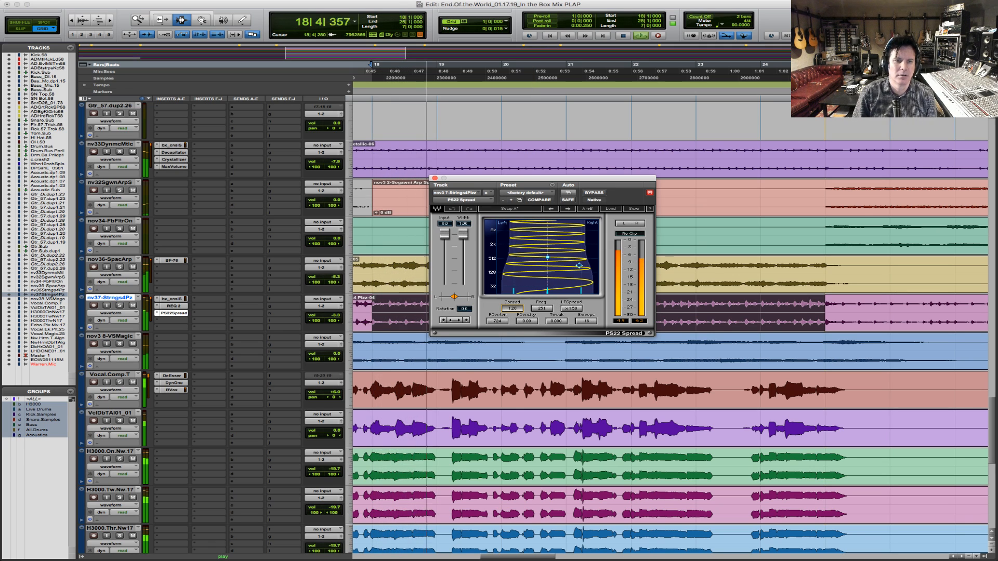
# - Audition the widened pizzicato strings in the chorus, toggling their solo and checking the PS22 Spread setting
pyautogui.click(119, 305)
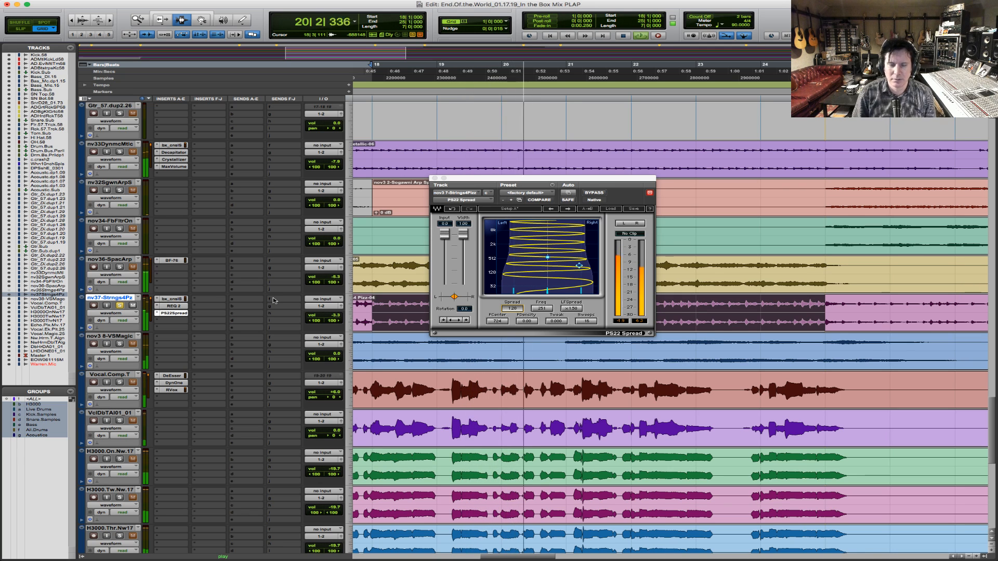
pyautogui.press('space')
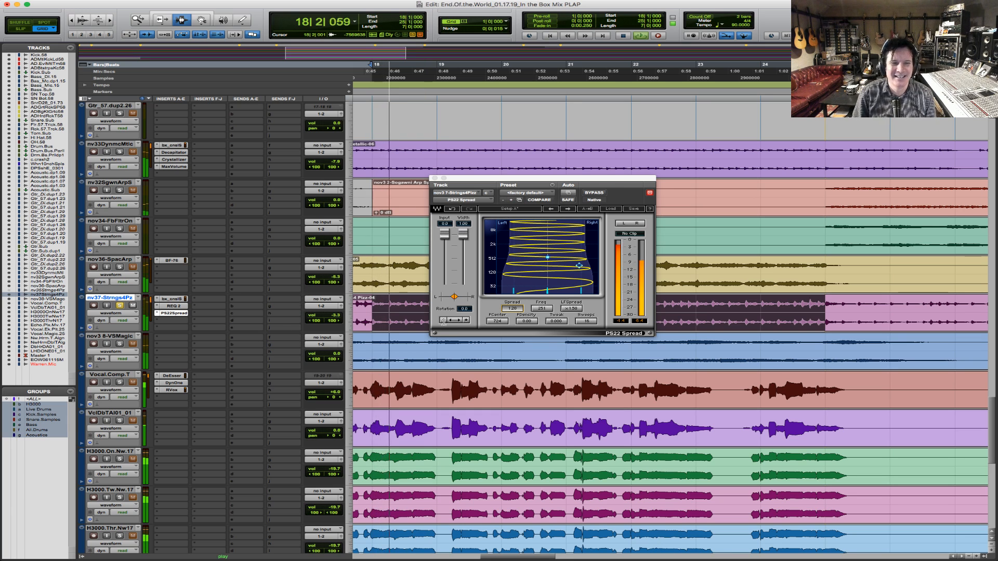
pyautogui.press('space')
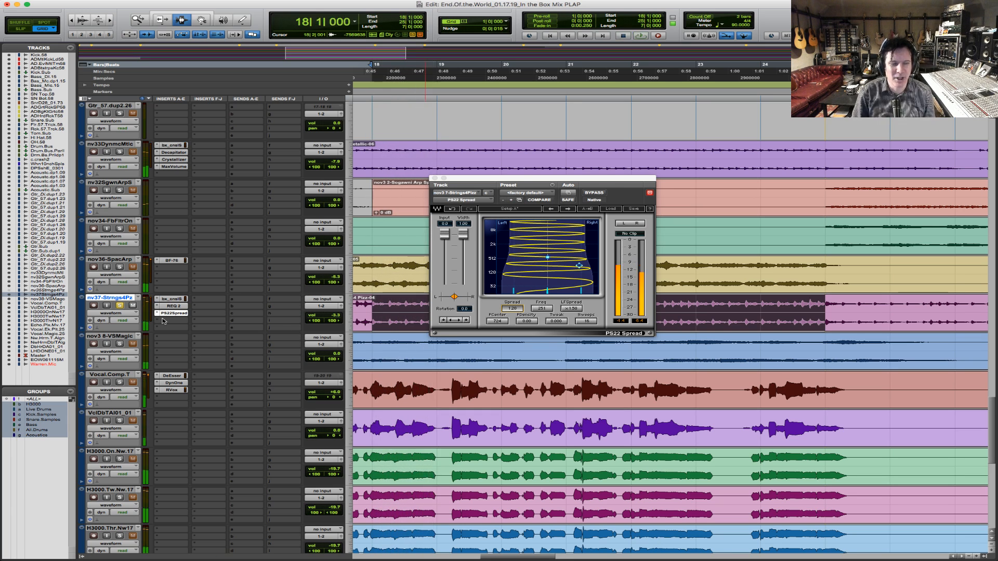
pyautogui.click(518, 310)
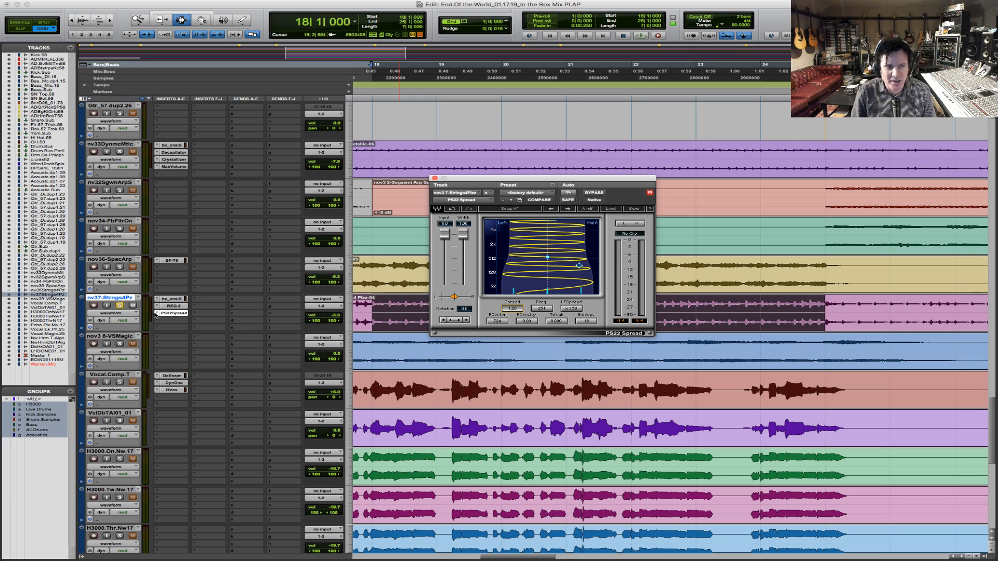
# - Replace the PS22 Spread on the pizzicato strings track with a stereo RCompressor
pyautogui.click(155, 314)
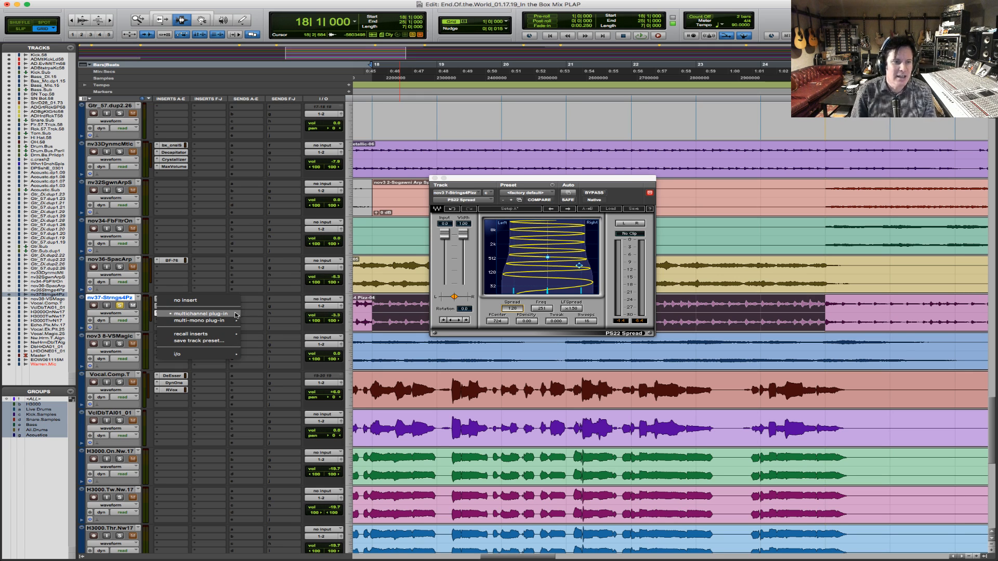
pyautogui.moveTo(235, 315)
pyautogui.moveTo(276, 237)
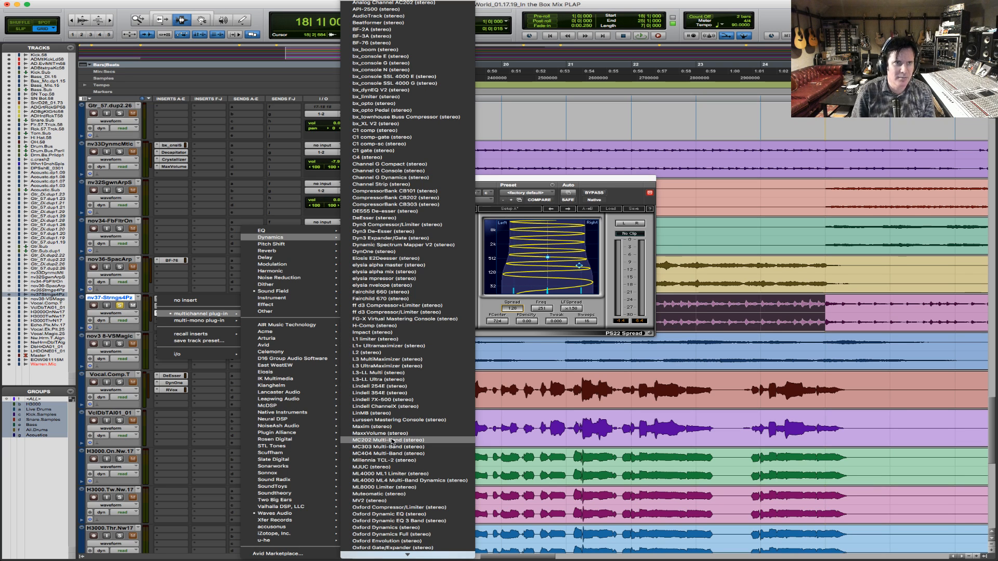
pyautogui.scroll(-6, 411, 488)
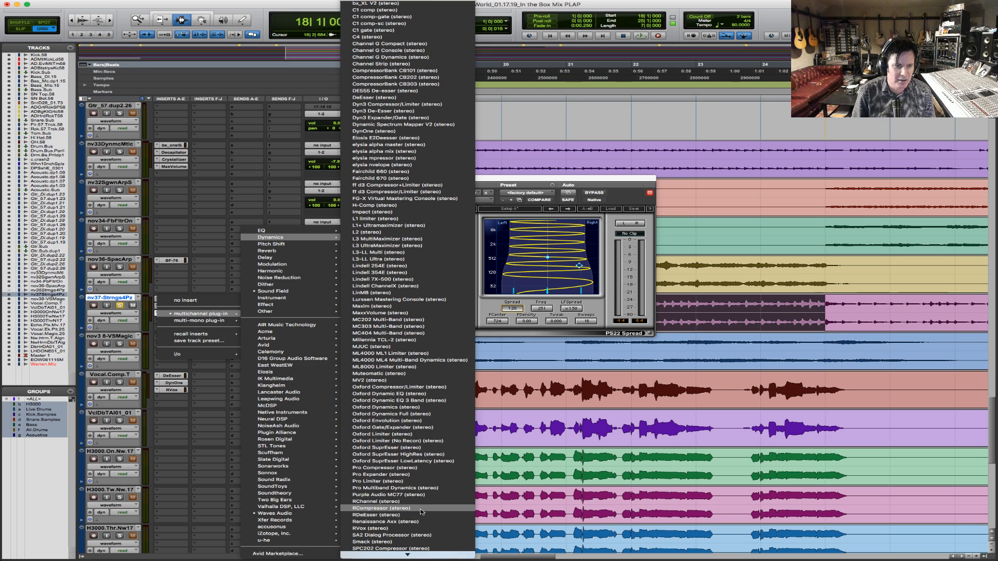
pyautogui.click(419, 509)
# - Set the RCompressor's threshold to about -22.4, ratio to 2.53 and gain to 3.4 during playback, comparing against bypass
pyautogui.press('space')
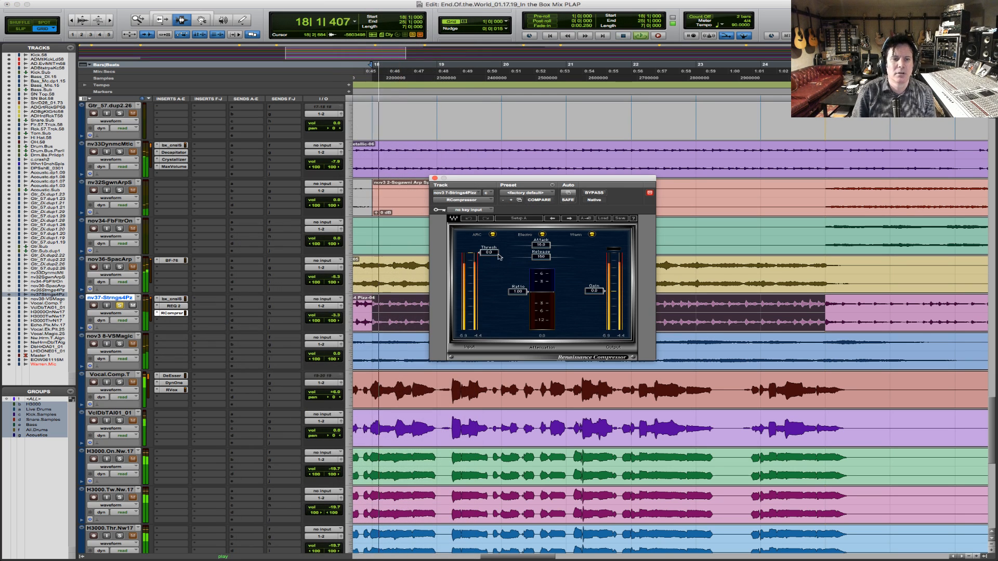
pyautogui.moveTo(517, 291); pyautogui.dragTo(520, 302)
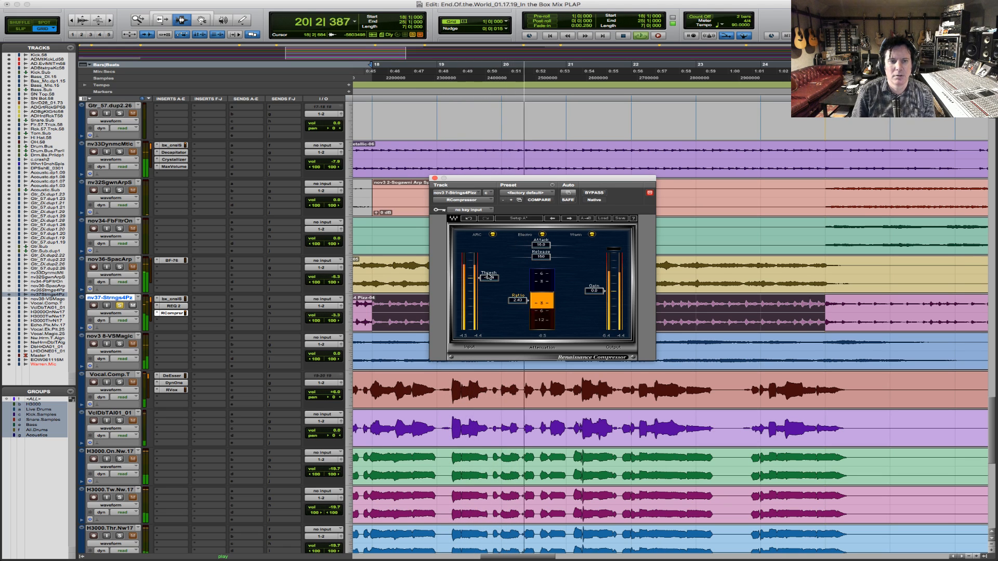
pyautogui.moveTo(488, 278); pyautogui.dragTo(488, 283)
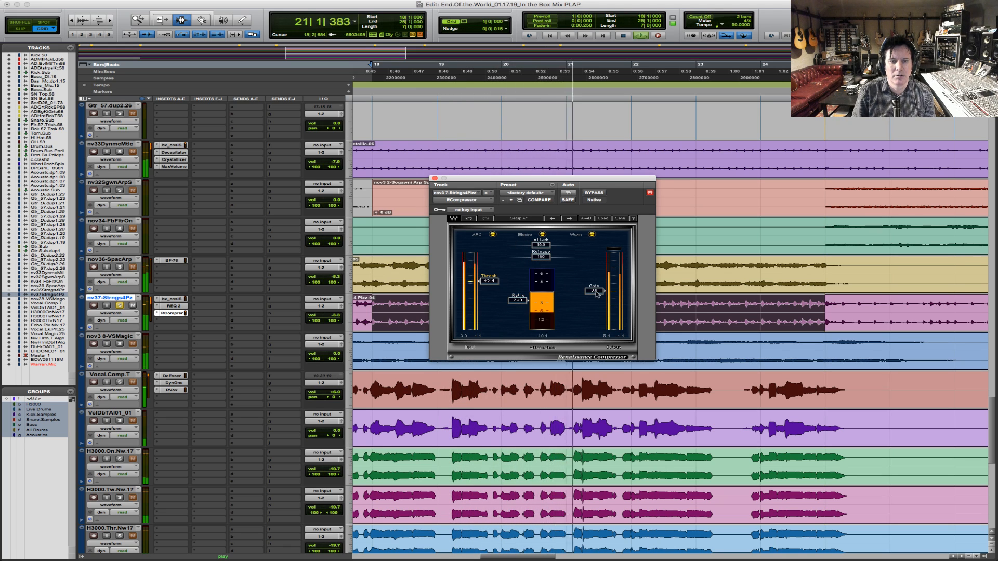
pyautogui.moveTo(594, 291); pyautogui.dragTo(594, 289)
pyautogui.moveTo(528, 300); pyautogui.dragTo(528, 299)
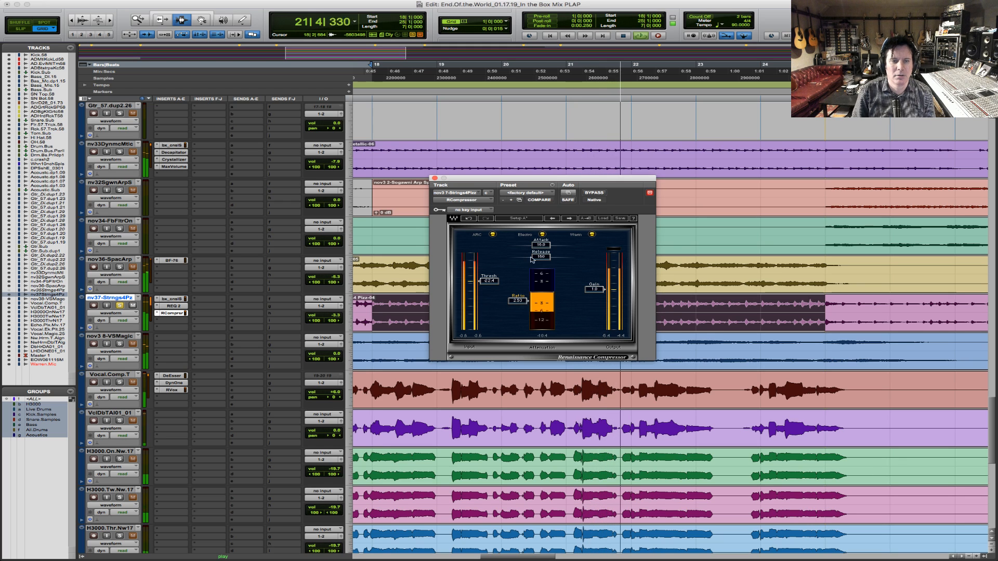
pyautogui.moveTo(591, 294); pyautogui.dragTo(591, 288)
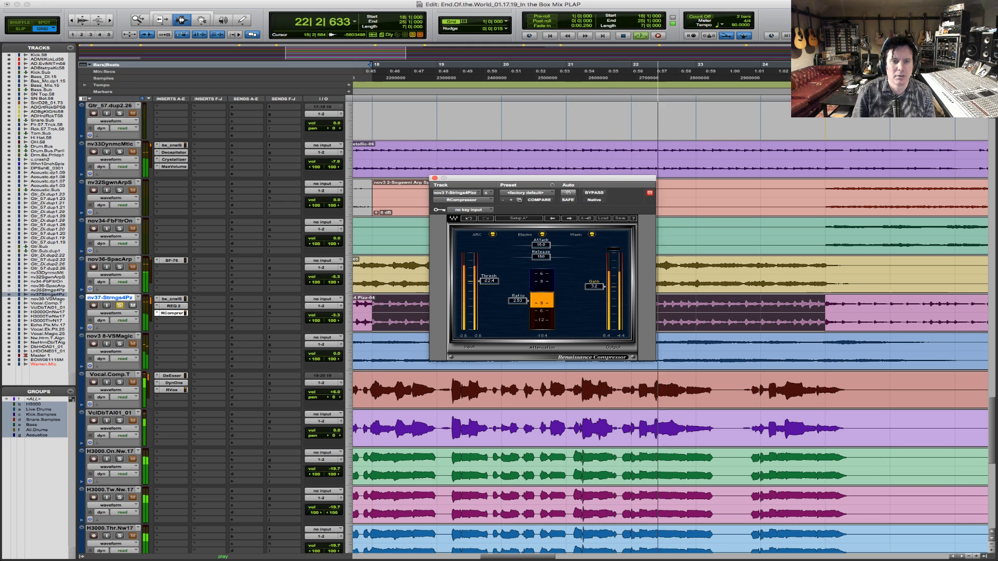
pyautogui.click(597, 193)
pyautogui.click(601, 194)
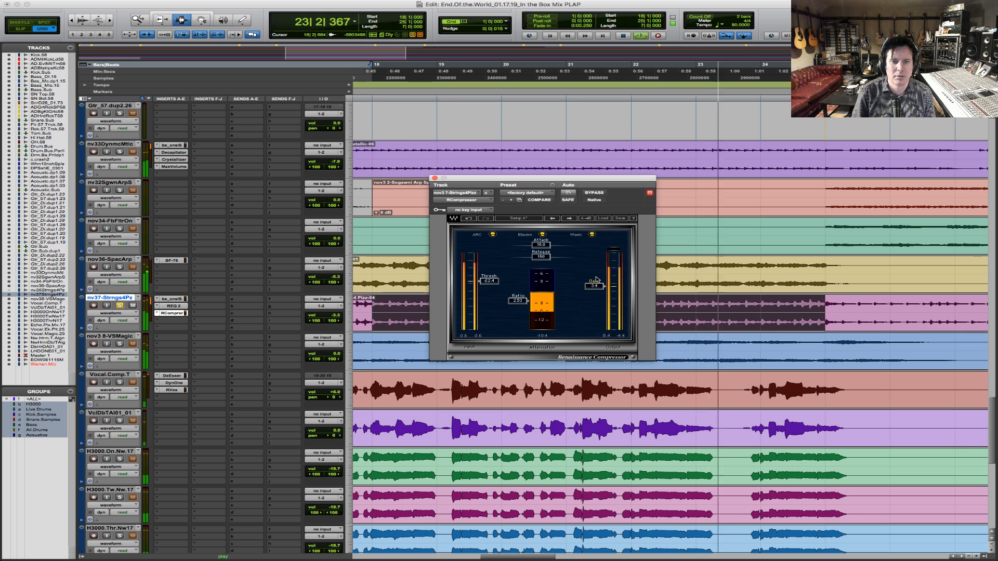
pyautogui.press('space')
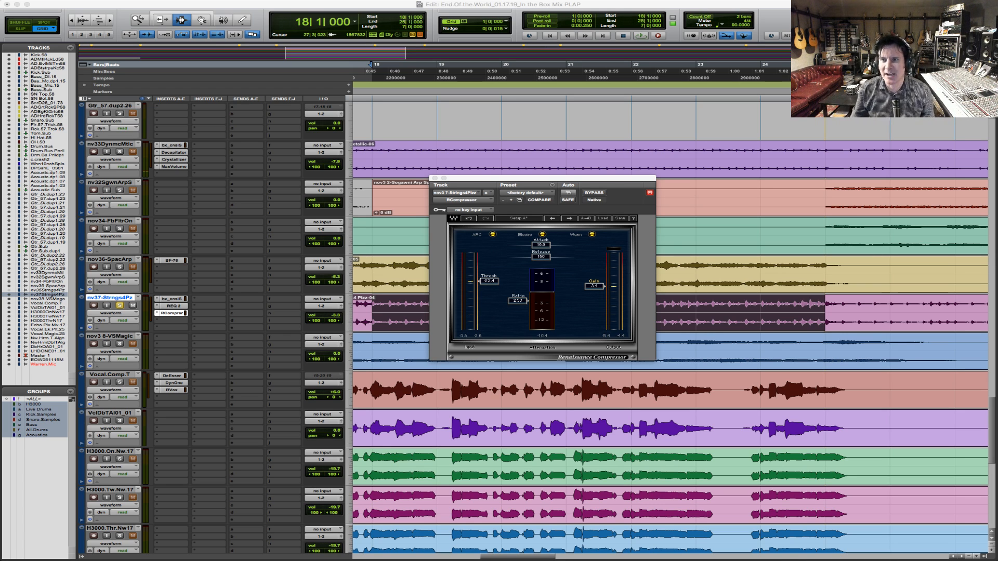
# - Audition the compressed pizzicato strings against the band over the chorus passage, and close the RCompressor
pyautogui.click(390, 321)
pyautogui.press('space')
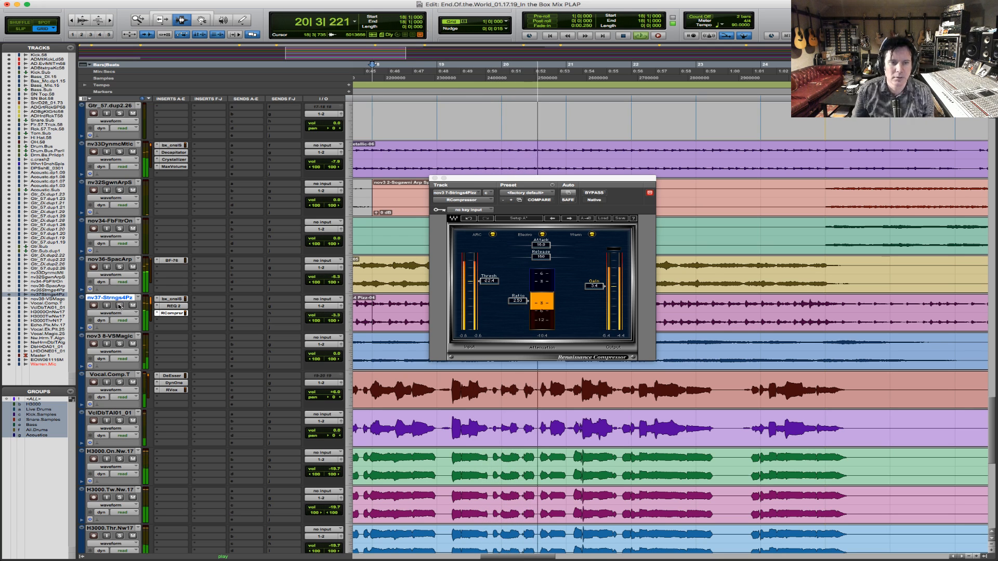
pyautogui.press('space')
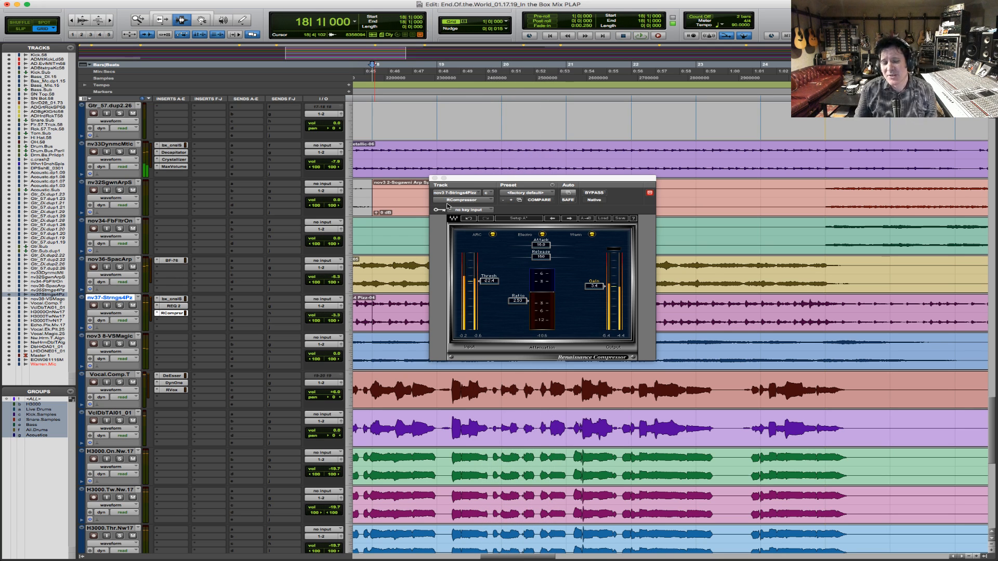
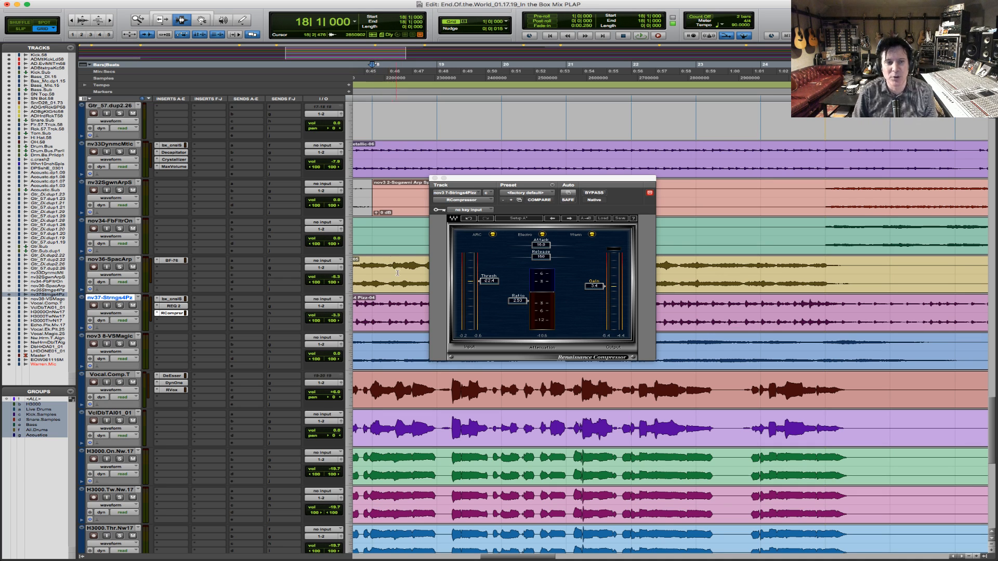
pyautogui.moveTo(369, 305); pyautogui.dragTo(805, 312)
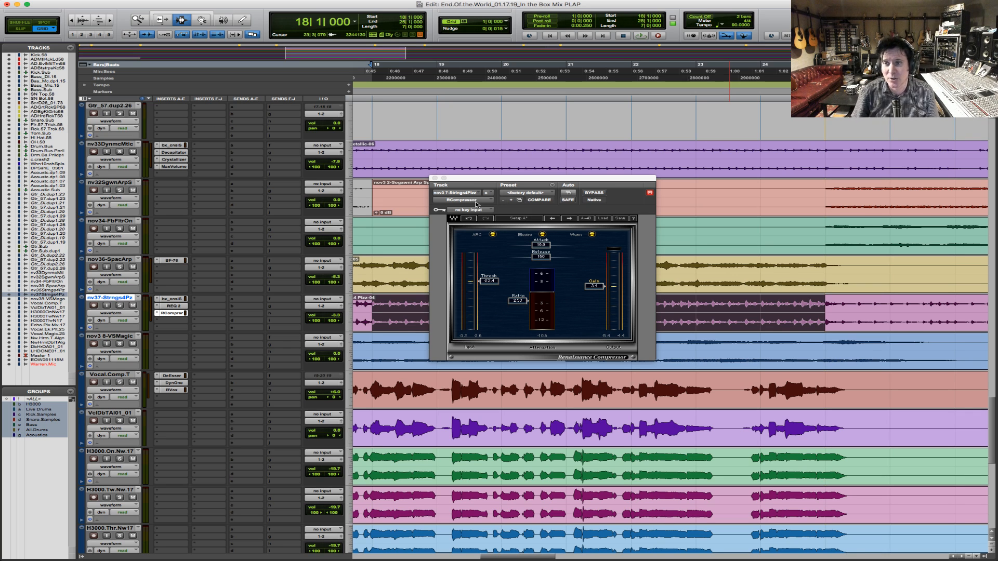
pyautogui.press('space')
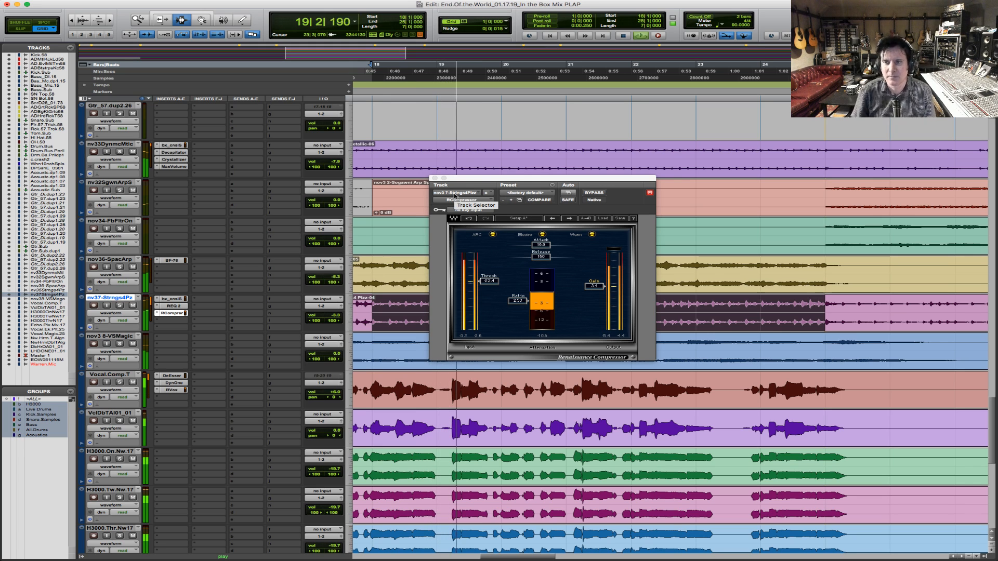
pyautogui.press('space')
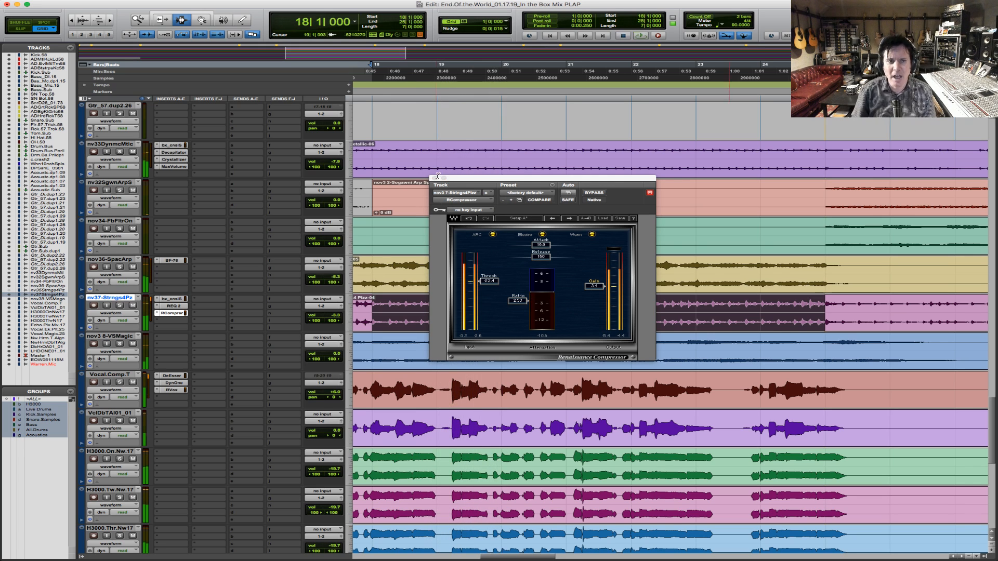
pyautogui.click(435, 179)
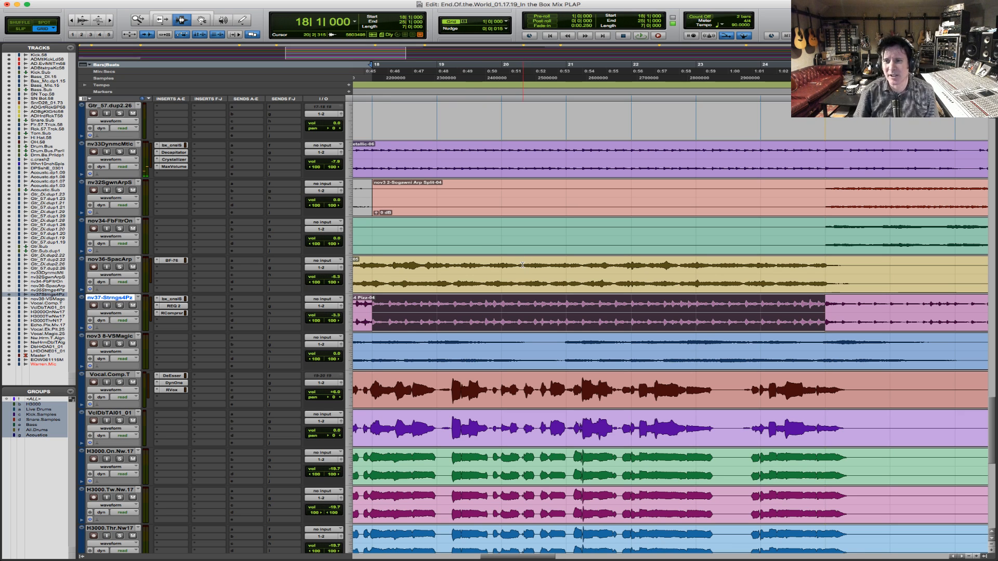
# - Solo the chorus guitar tracks Gtr_57.dup1.19 and Gtr_57.dup1.20 during playback
pyautogui.press('space')
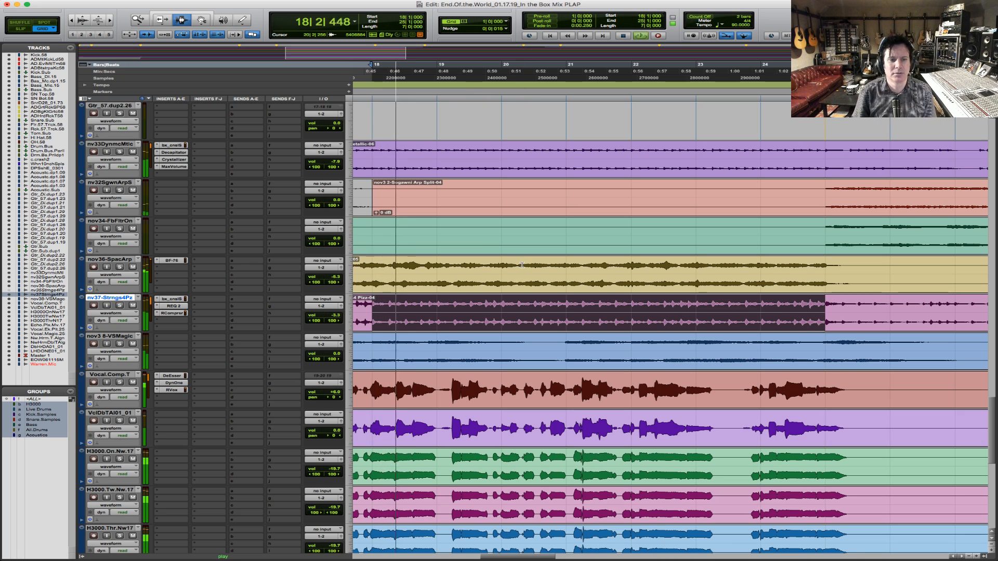
pyautogui.press('super+bracketleft')
pyautogui.press('super+bracketleft')
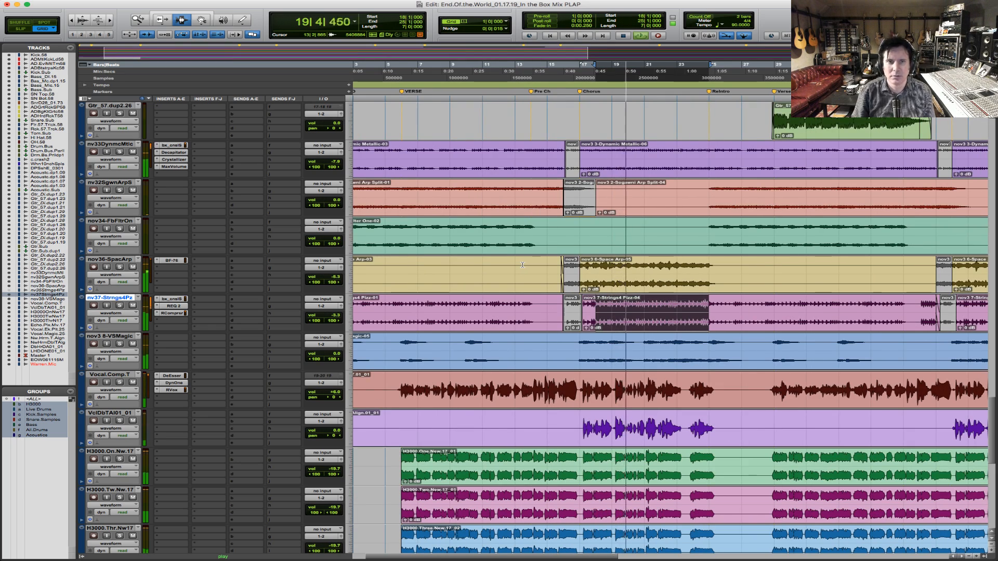
pyautogui.scroll(5, 521, 265)
pyautogui.press('space')
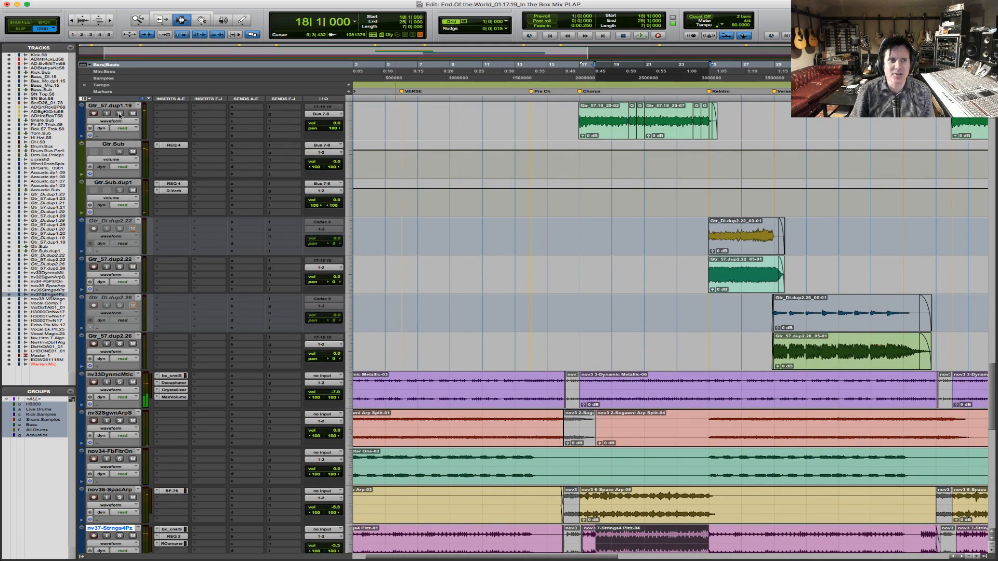
pyautogui.press('space')
pyautogui.scroll(5, 121, 229)
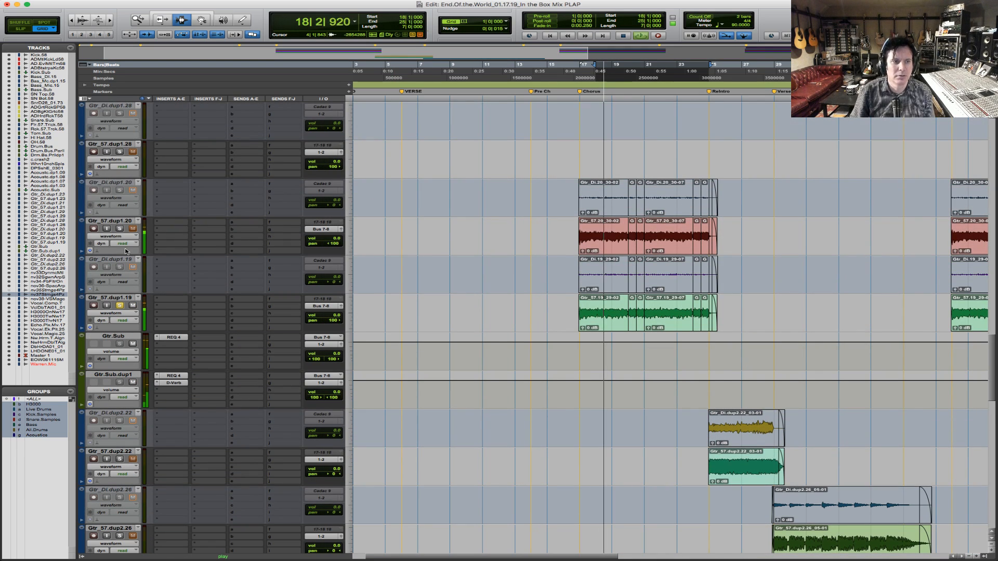
pyautogui.click(121, 229)
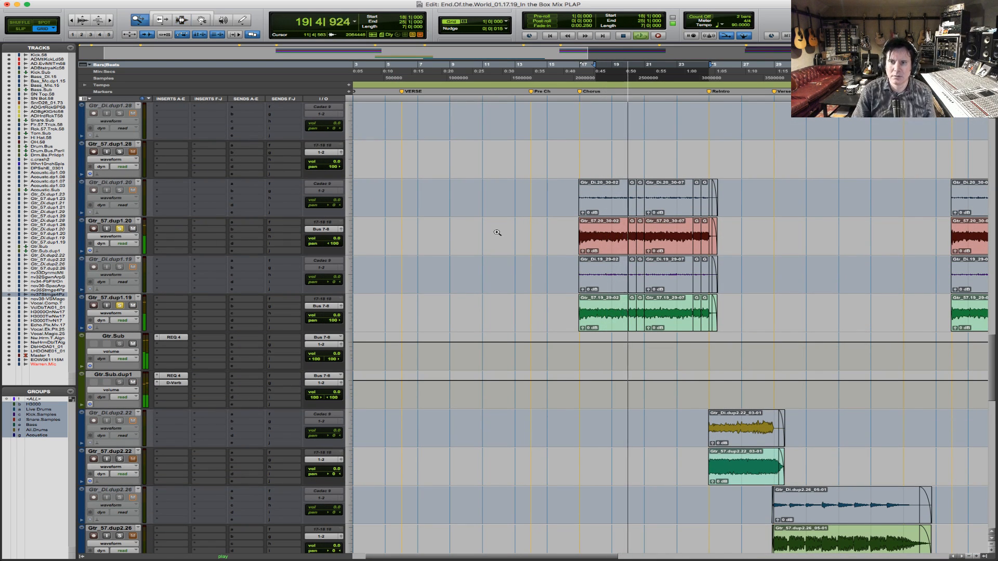
# - Select the chorus passage from bar 17 to bar 25 across the soloed guitar tracks and play it
pyautogui.press('F5')
pyautogui.moveTo(540, 244); pyautogui.dragTo(839, 223)
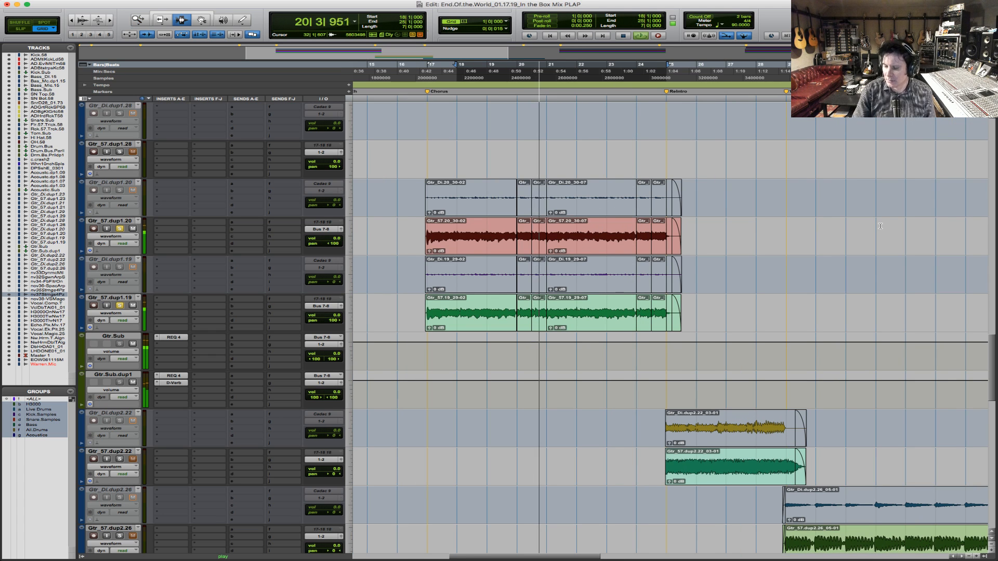
pyautogui.press('space')
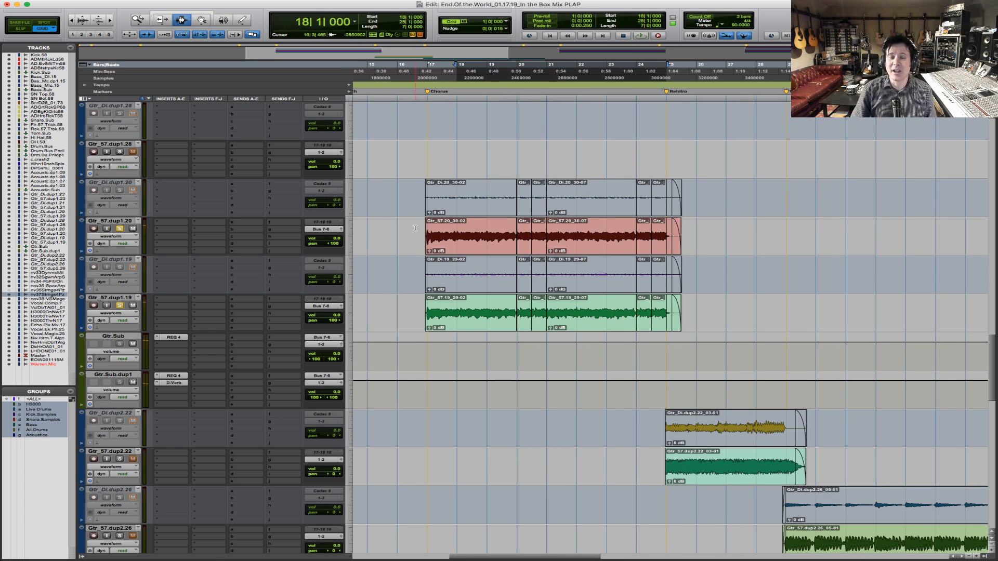
pyautogui.moveTo(421, 239); pyautogui.dragTo(661, 310)
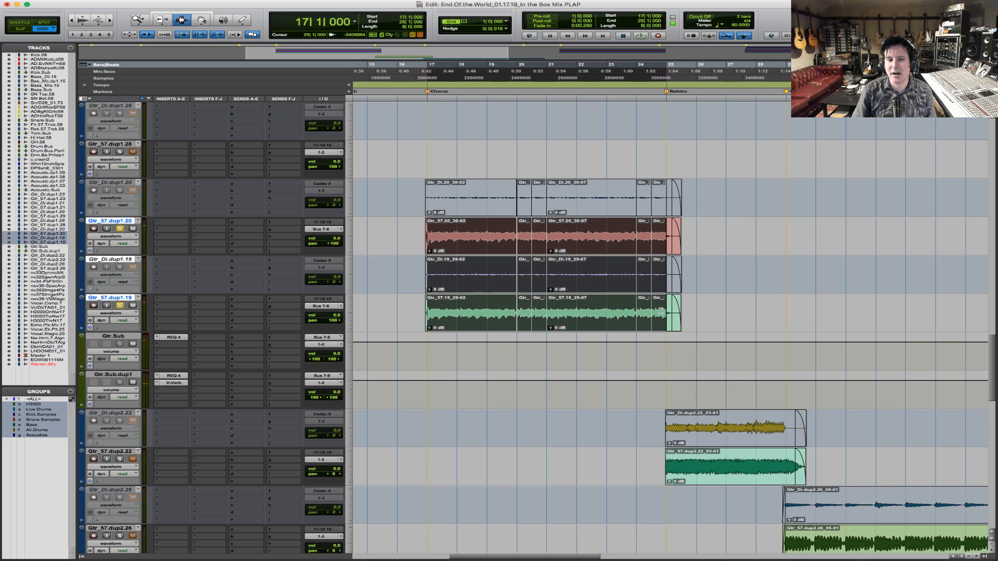
pyautogui.press('space')
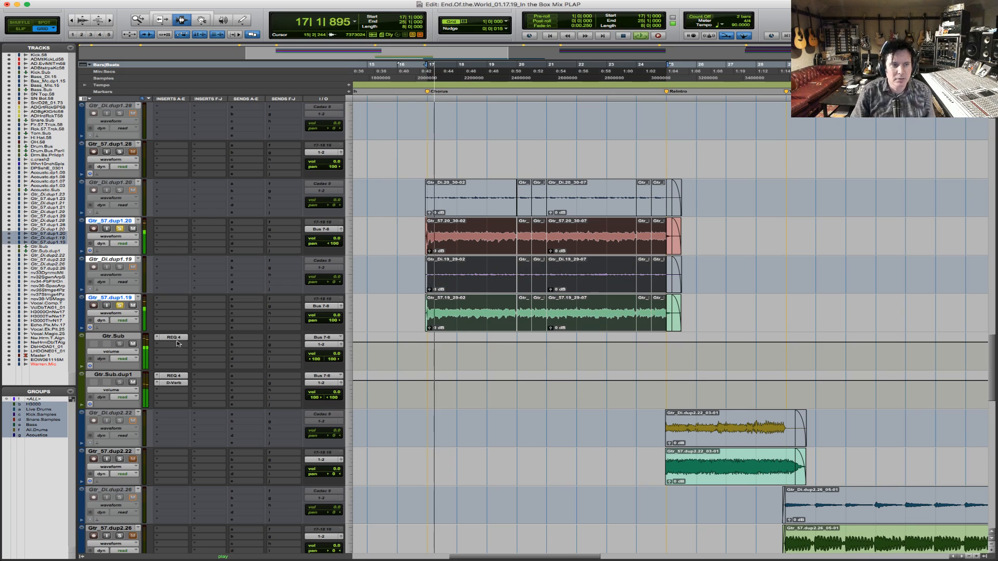
# - Solo the drum and bass tracks alongside the chorus guitars and audition them together
pyautogui.scroll(5, 283, 311)
pyautogui.scroll(10, 284, 311)
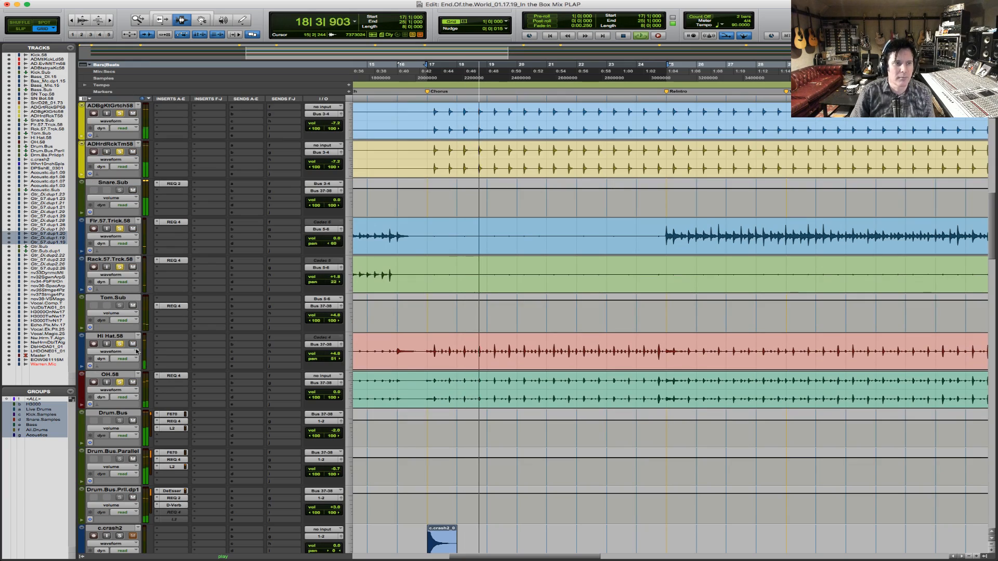
pyautogui.scroll(3, 223, 329)
pyautogui.scroll(2, 222, 258)
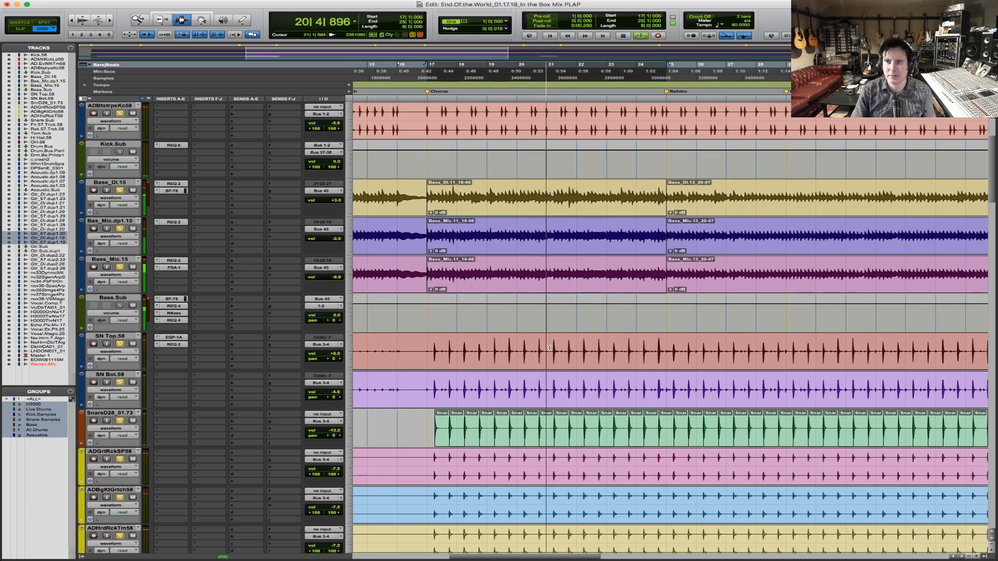
pyautogui.scroll(-1, 549, 348)
pyautogui.scroll(-5, 549, 348)
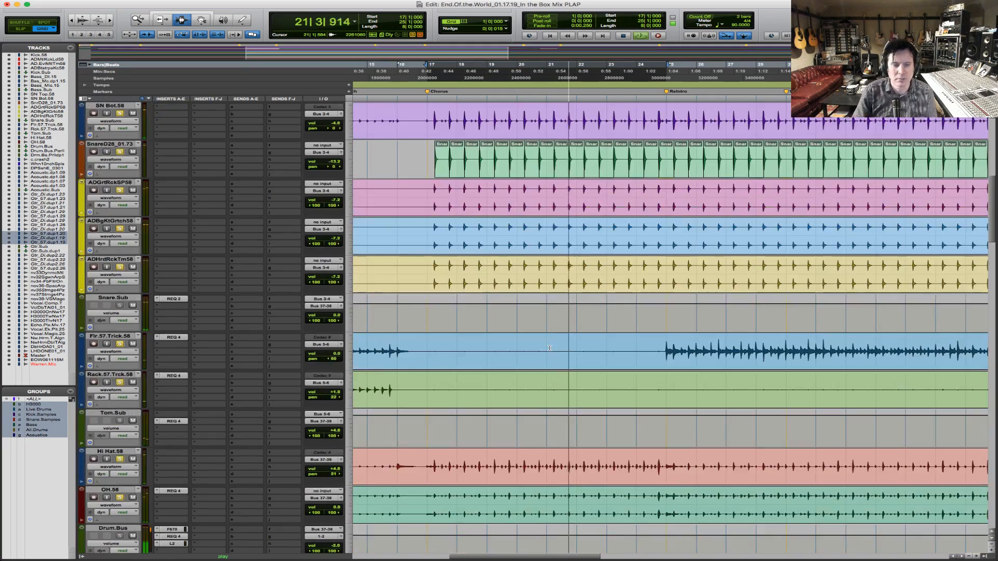
pyautogui.scroll(-8, 549, 348)
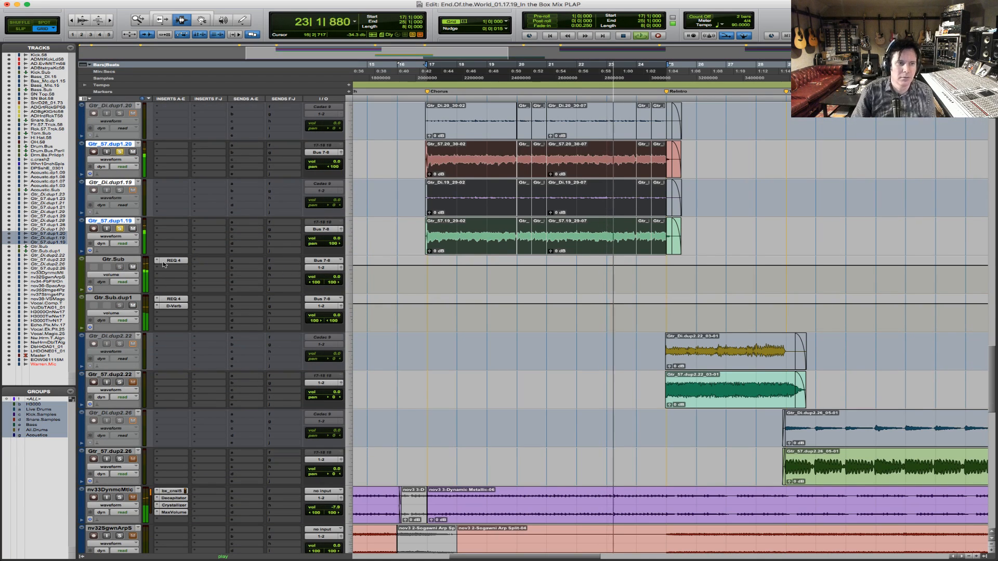
pyautogui.press('space')
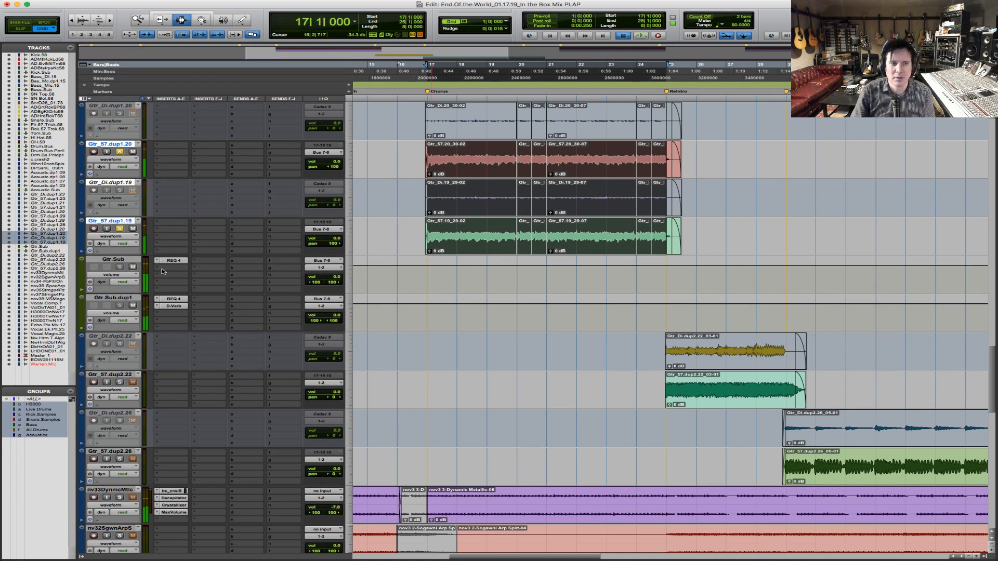
# - Insert the stereo TR5 Black 76 limiting amplifier in the empty slot after the REQ 4 on the Gtr.Sub track
pyautogui.click(161, 269)
pyautogui.moveTo(182, 283)
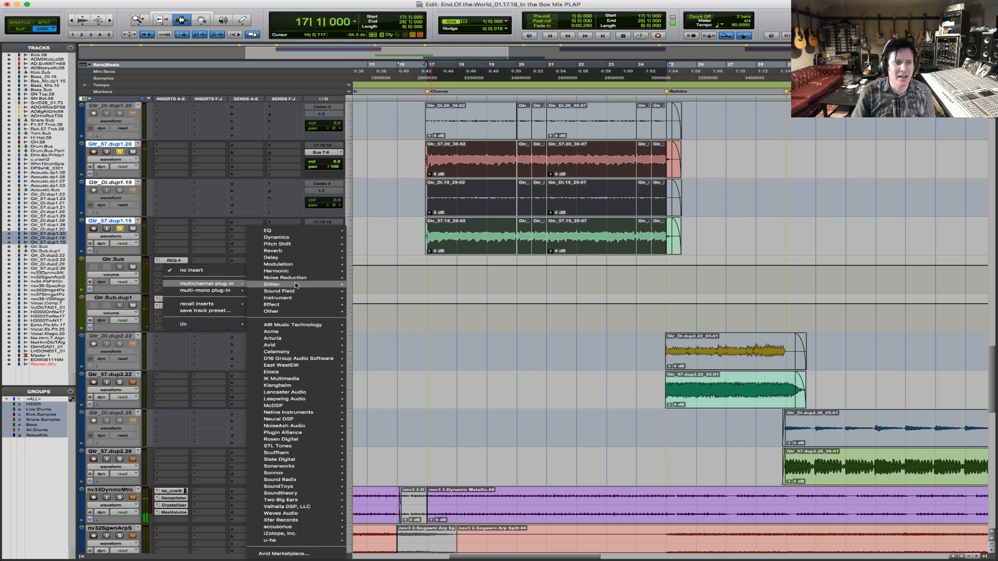
pyautogui.moveTo(274, 238)
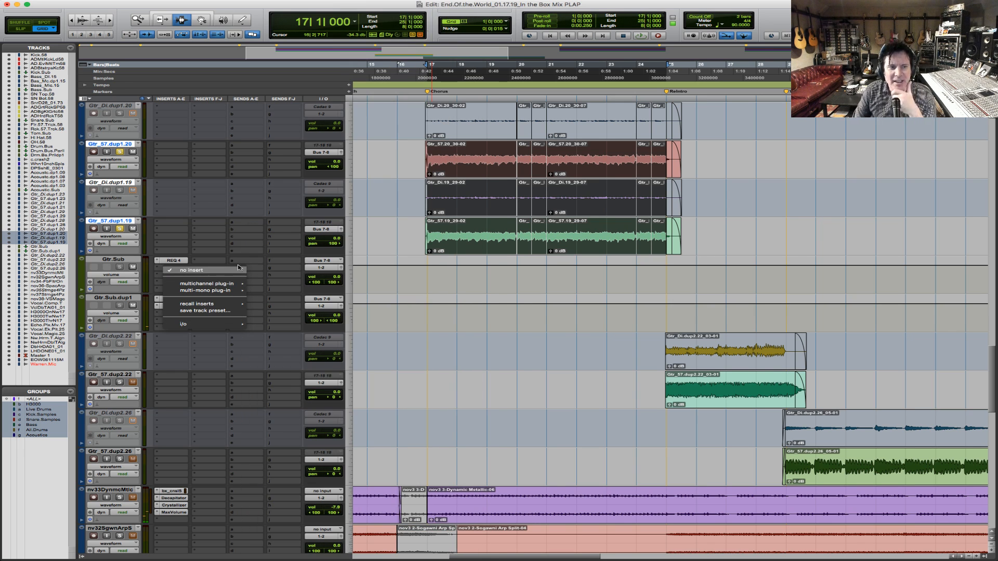
pyautogui.moveTo(219, 284)
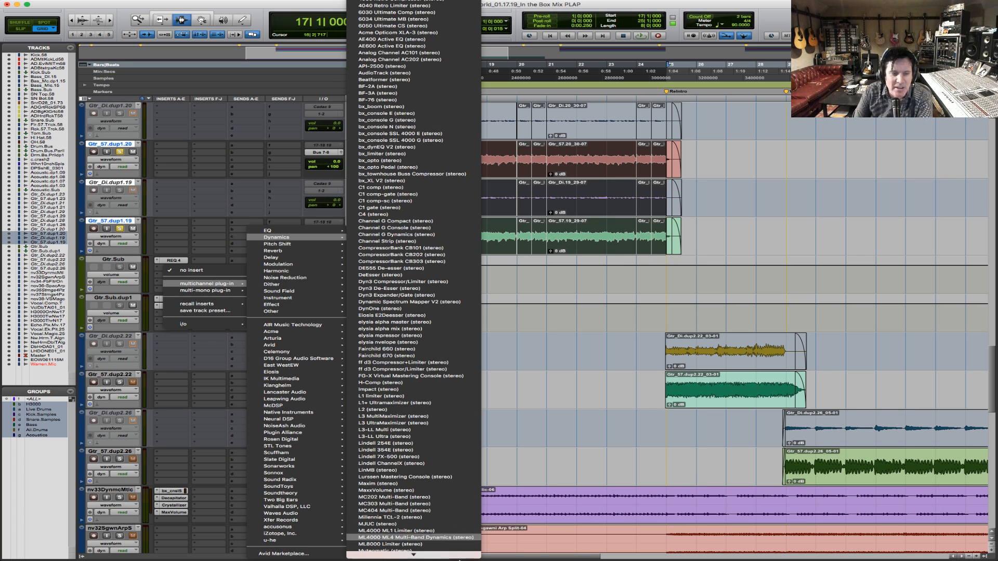
pyautogui.moveTo(458, 559)
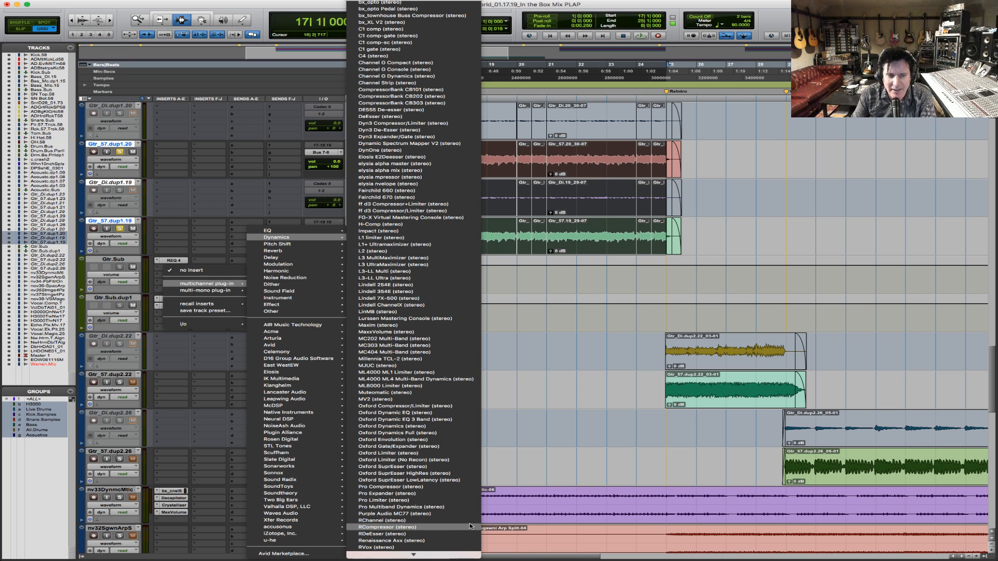
pyautogui.moveTo(447, 1)
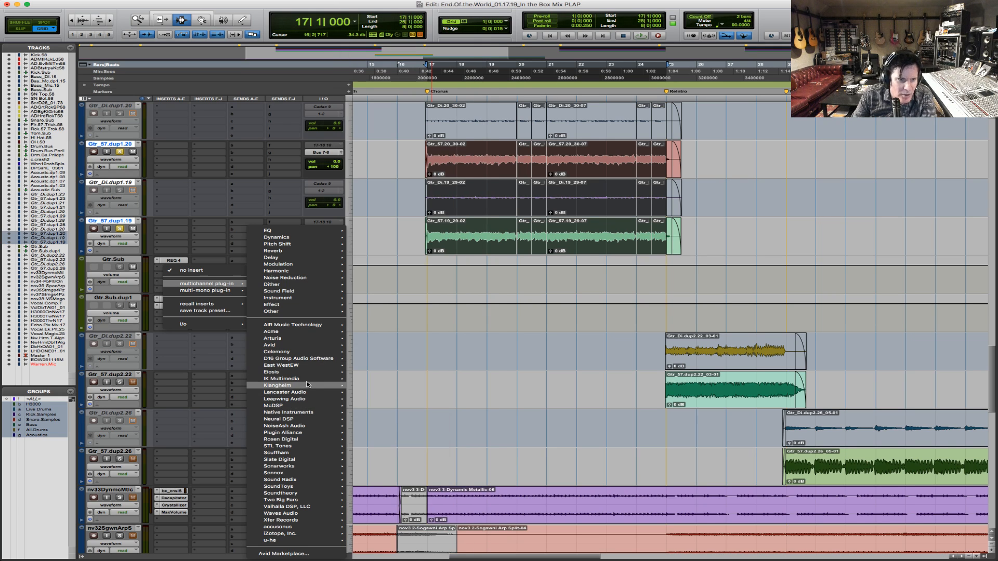
pyautogui.moveTo(310, 378)
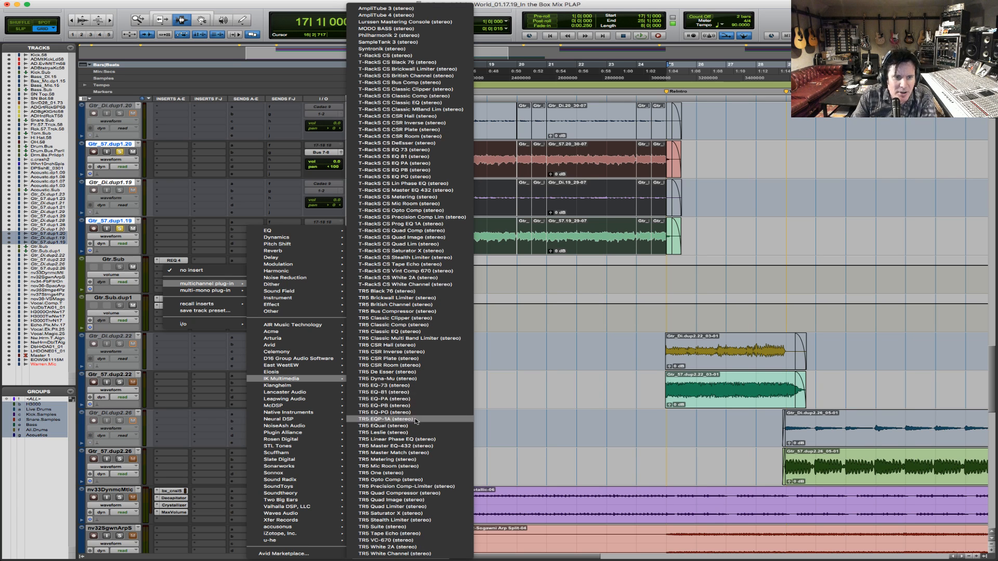
pyautogui.click(430, 291)
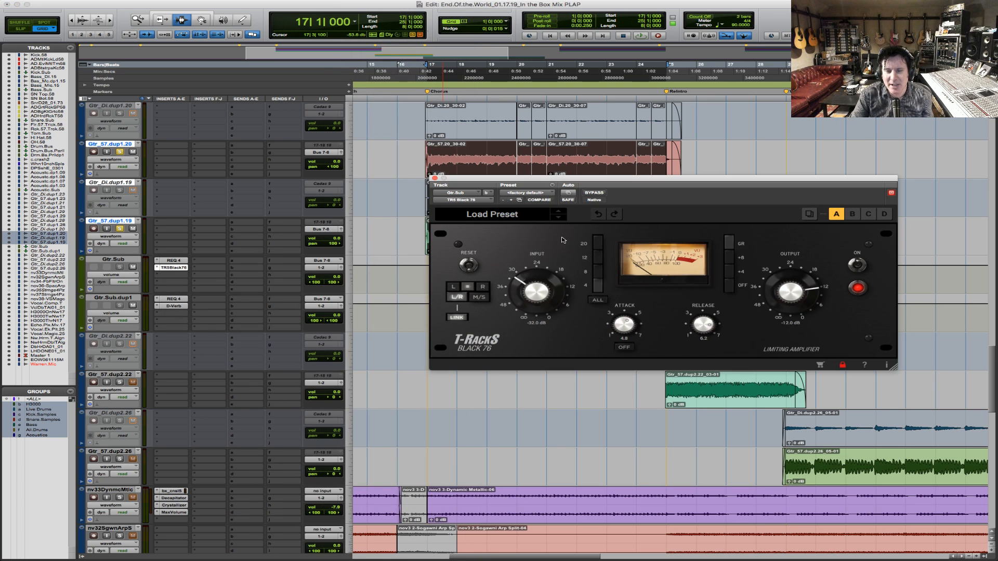
# - Play the chorus, compare the Black 76 bypassed and active, and lower its output to about -15.1 dB
pyautogui.press('space')
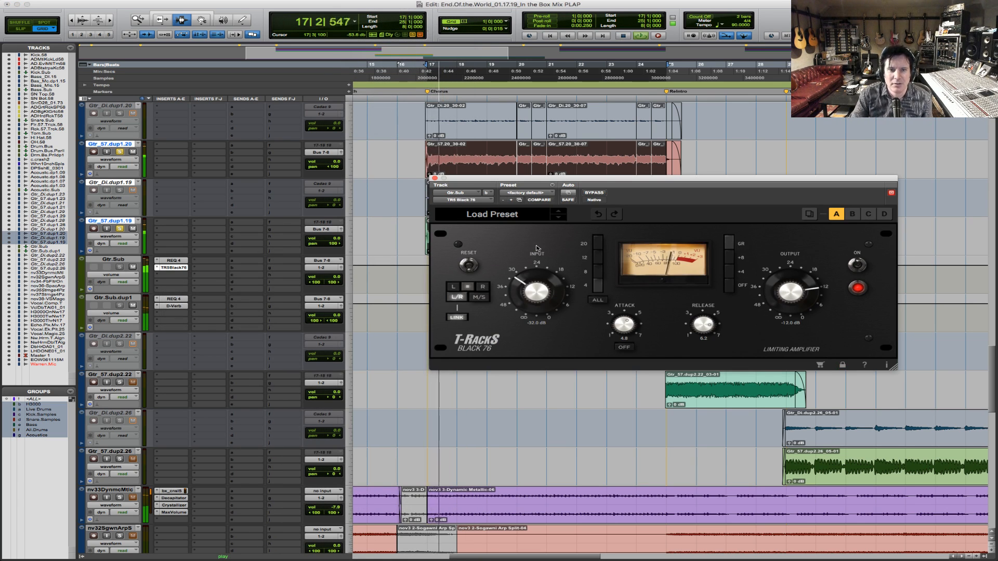
pyautogui.click(602, 194)
pyautogui.click(602, 193)
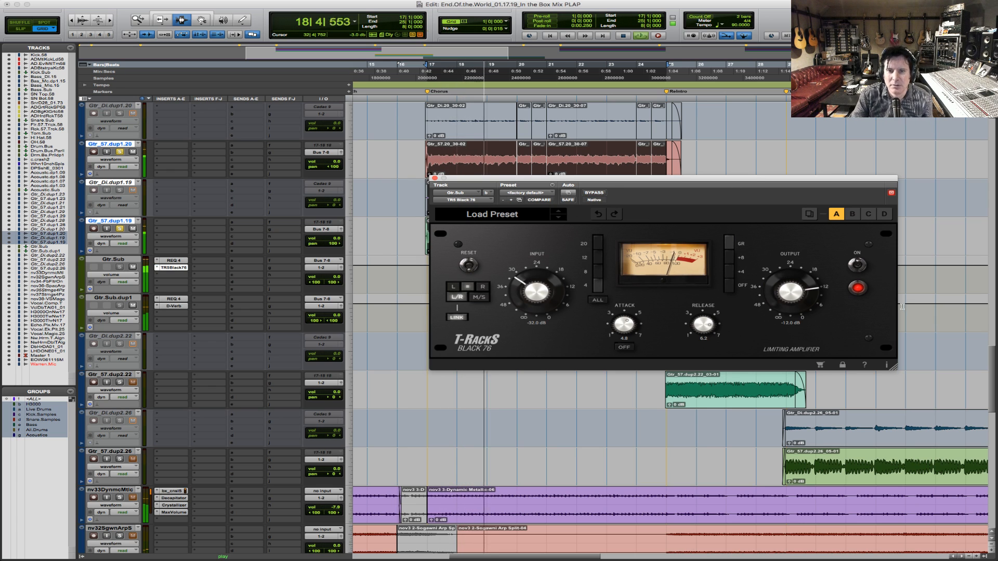
pyautogui.press('space')
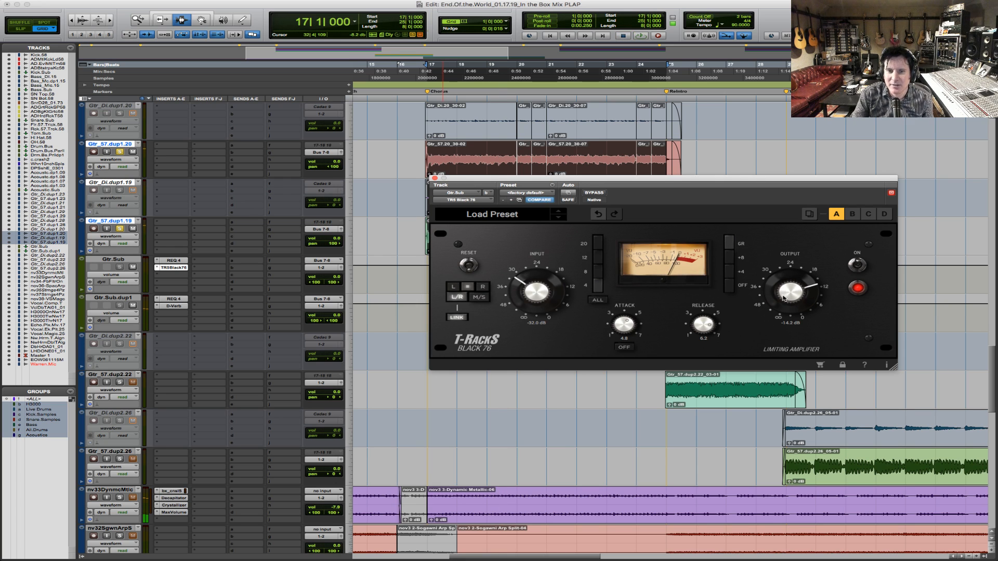
pyautogui.press('space')
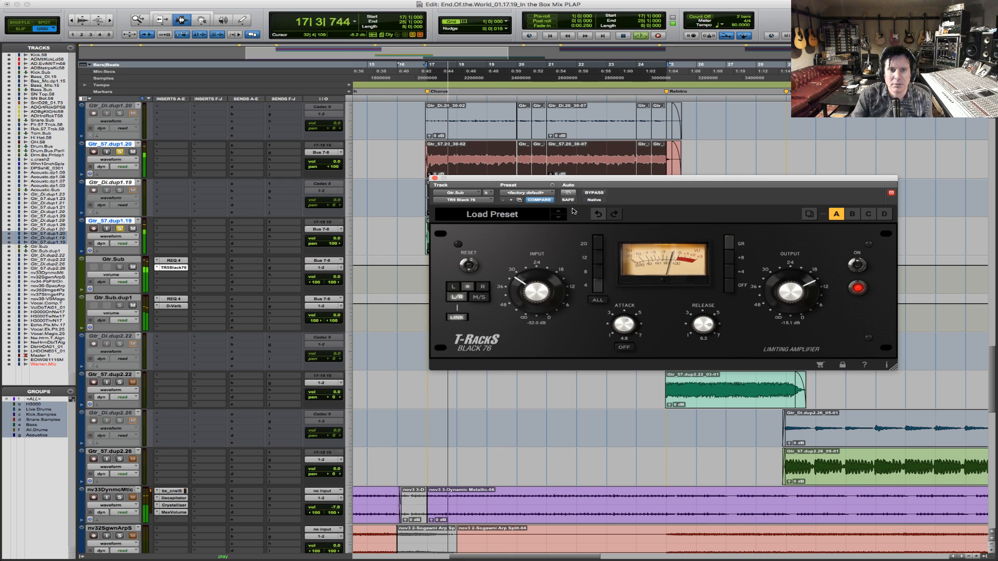
pyautogui.click(596, 194)
pyautogui.click(596, 194)
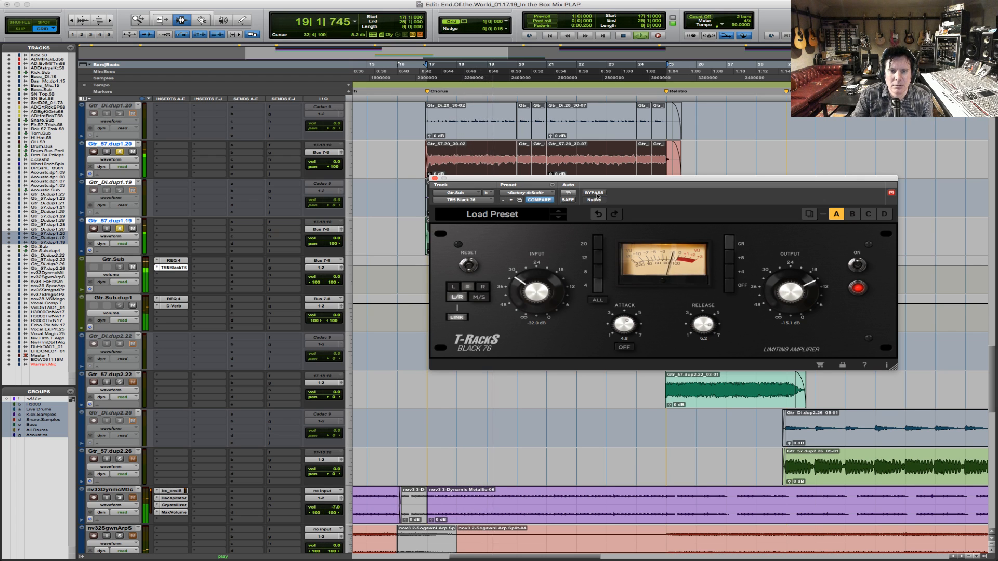
# - Set the Black 76's release to 6.9, attack to 3.3 and output to about -15.9 dB during playback
pyautogui.moveTo(792, 291); pyautogui.dragTo(791, 293)
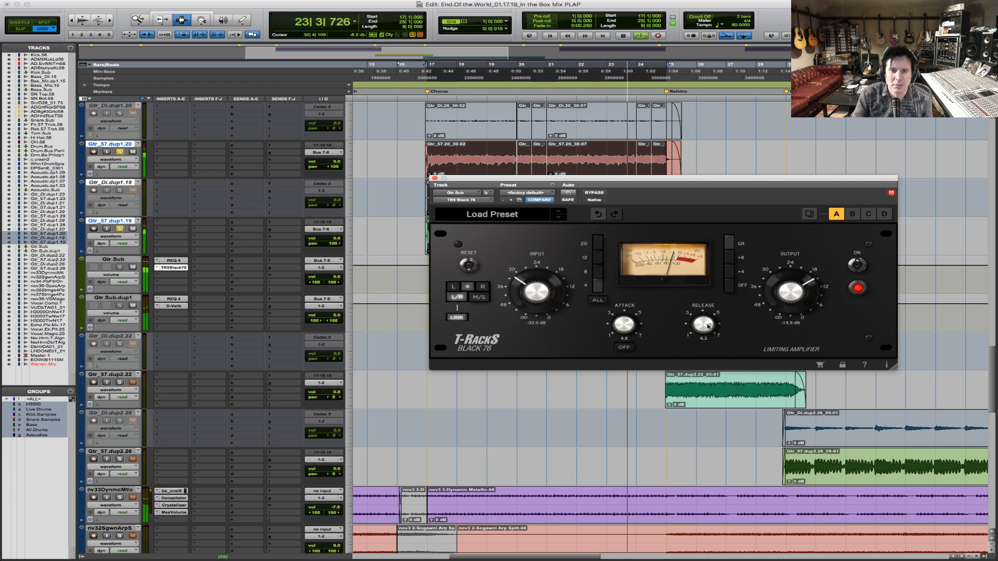
pyautogui.moveTo(708, 326); pyautogui.dragTo(758, 294)
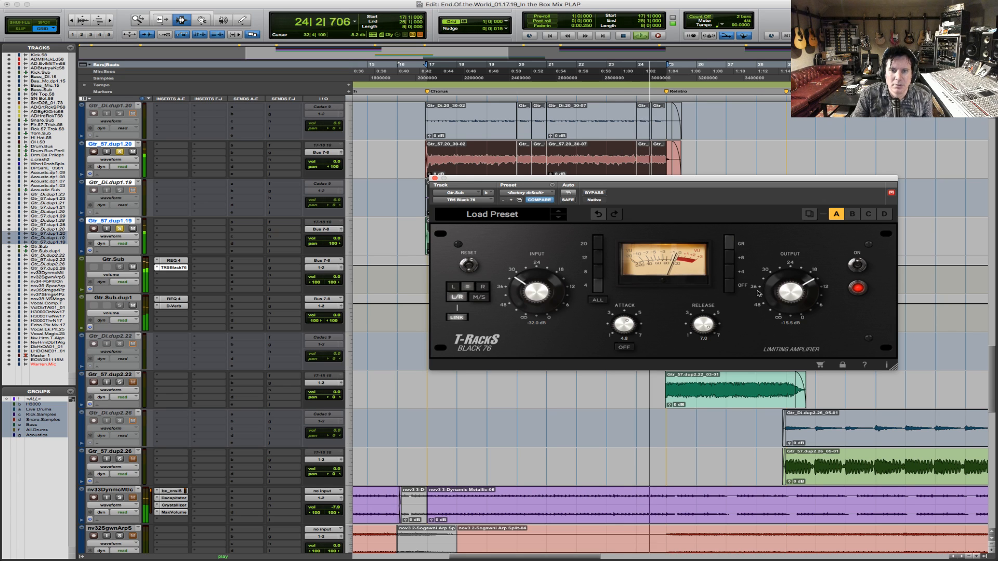
pyautogui.moveTo(705, 326); pyautogui.dragTo(705, 328)
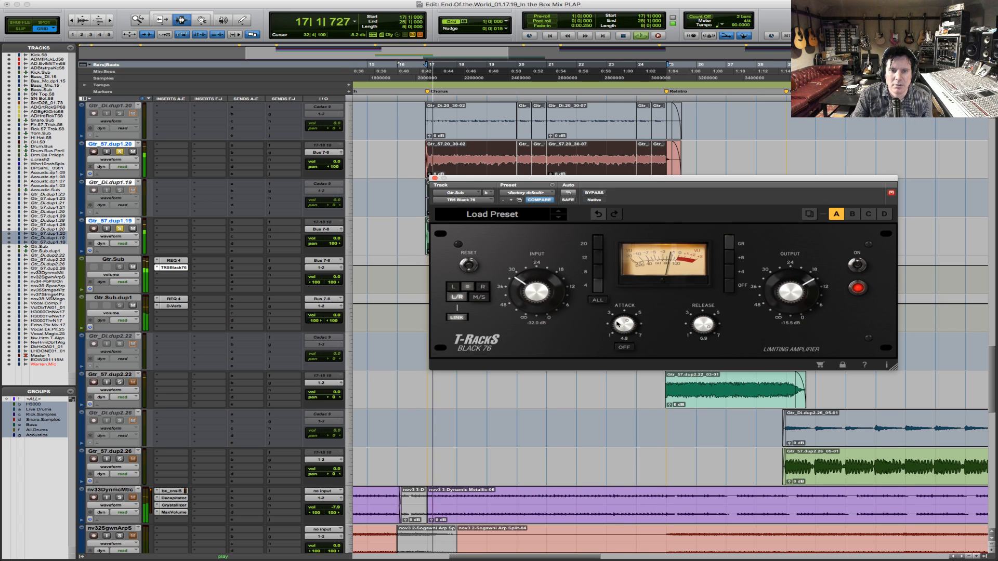
pyautogui.moveTo(617, 324); pyautogui.dragTo(615, 350)
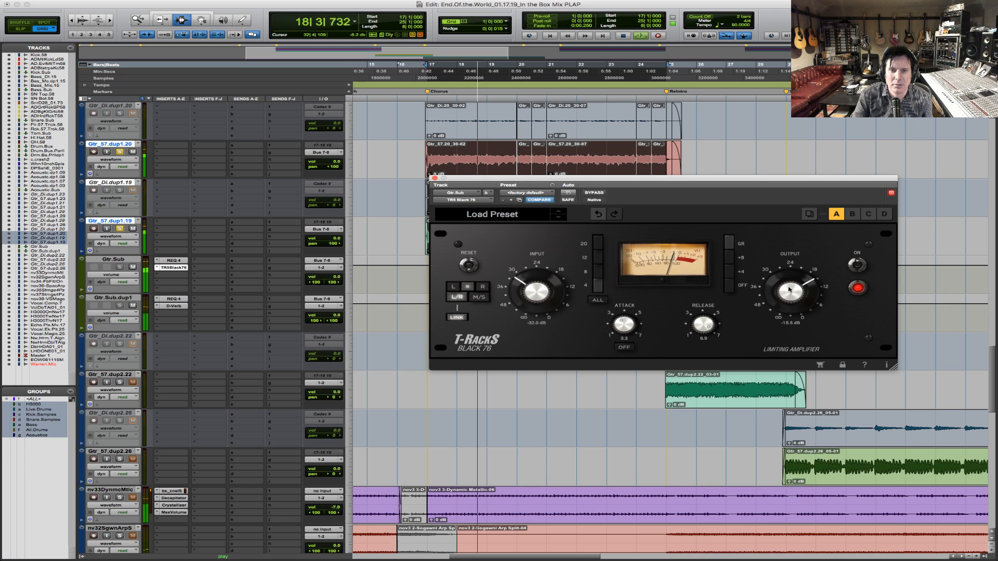
pyautogui.moveTo(789, 290); pyautogui.dragTo(792, 292)
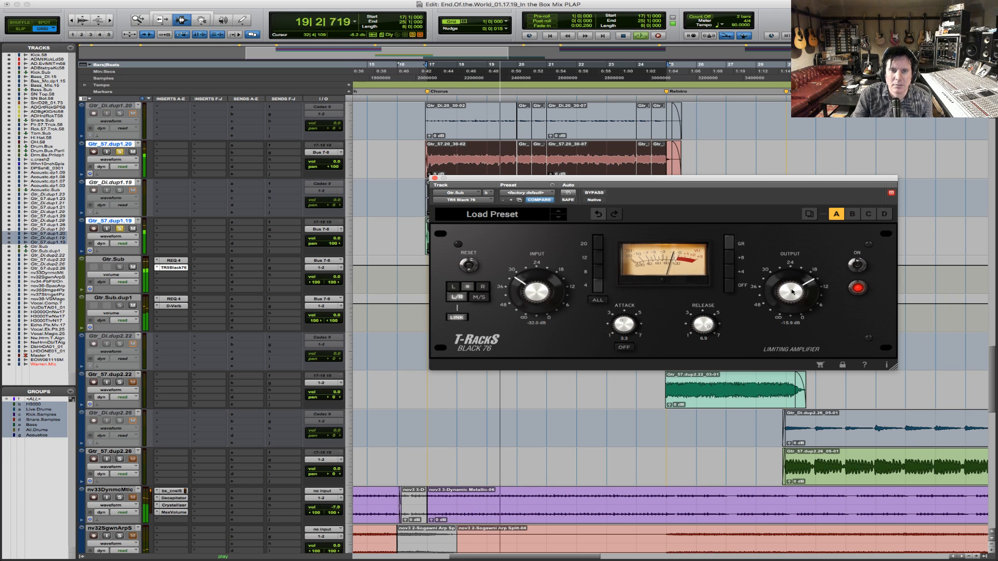
# - Compare the guitar sub with the Black 76 bypassed and active, and close the plug-in window
pyautogui.click(598, 194)
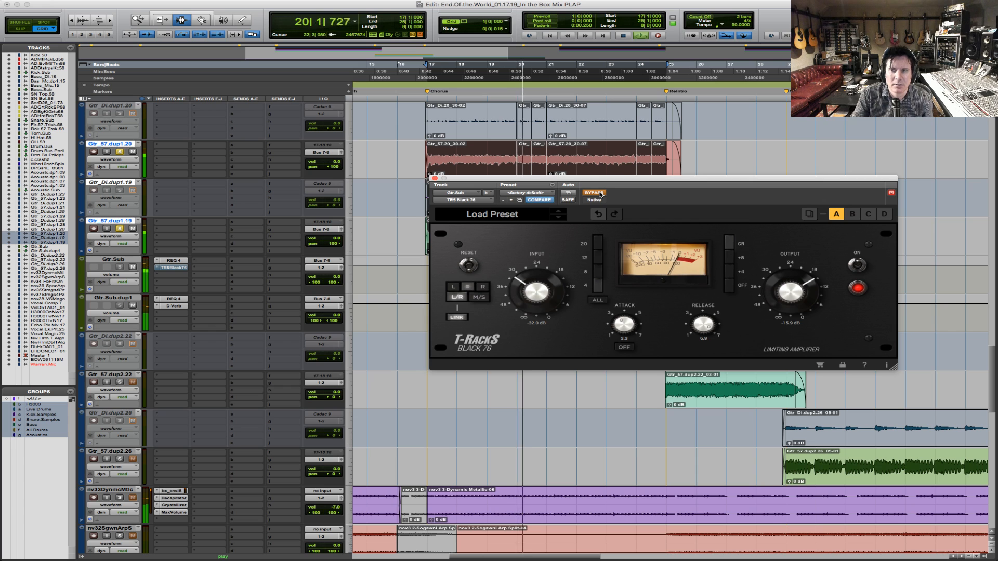
pyautogui.click(598, 193)
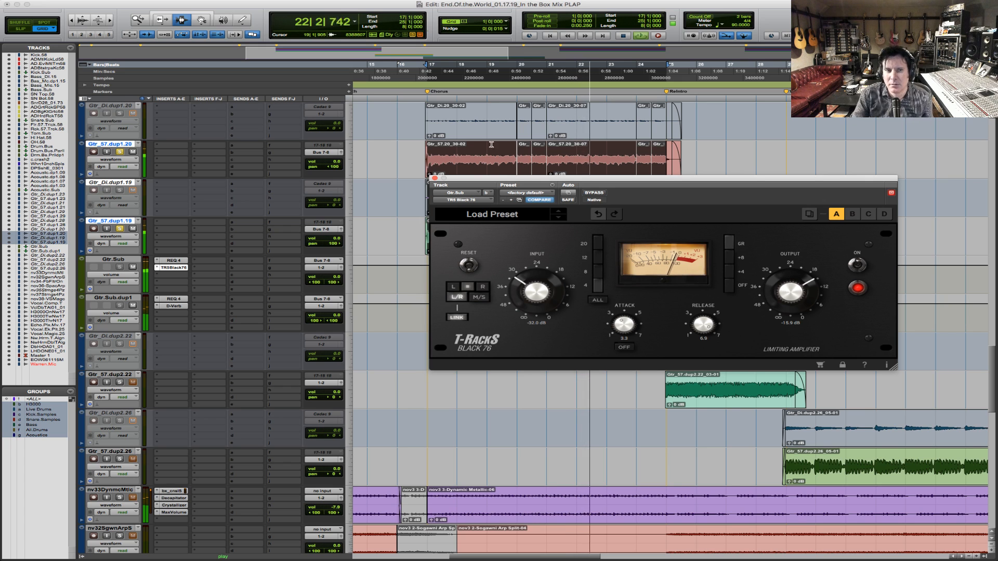
pyautogui.click(435, 178)
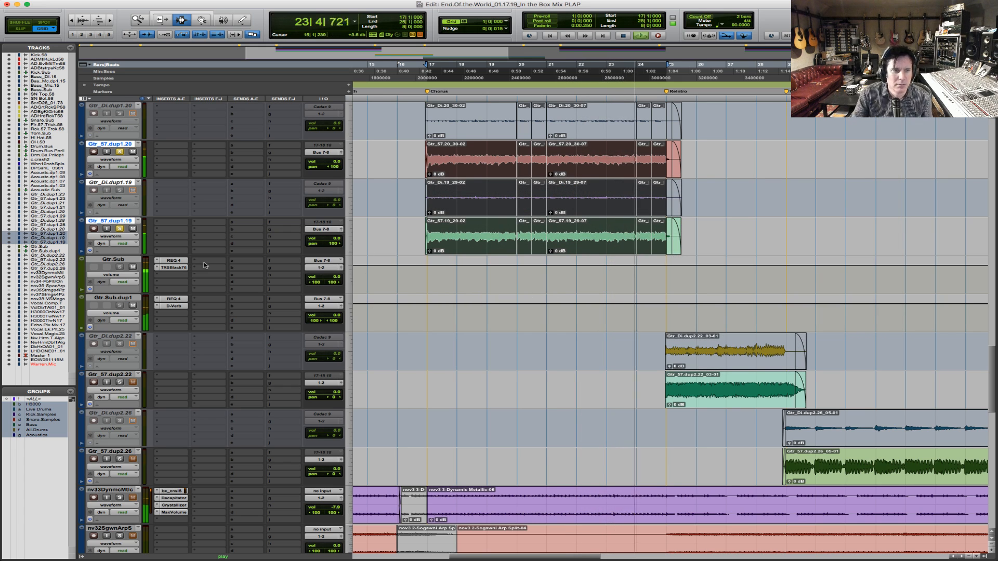
# - Review the REQ 4 equalizer settings on Gtr.Sub and Gtr.Sub.dup1, close the equalizer and stop playback
pyautogui.click(174, 261)
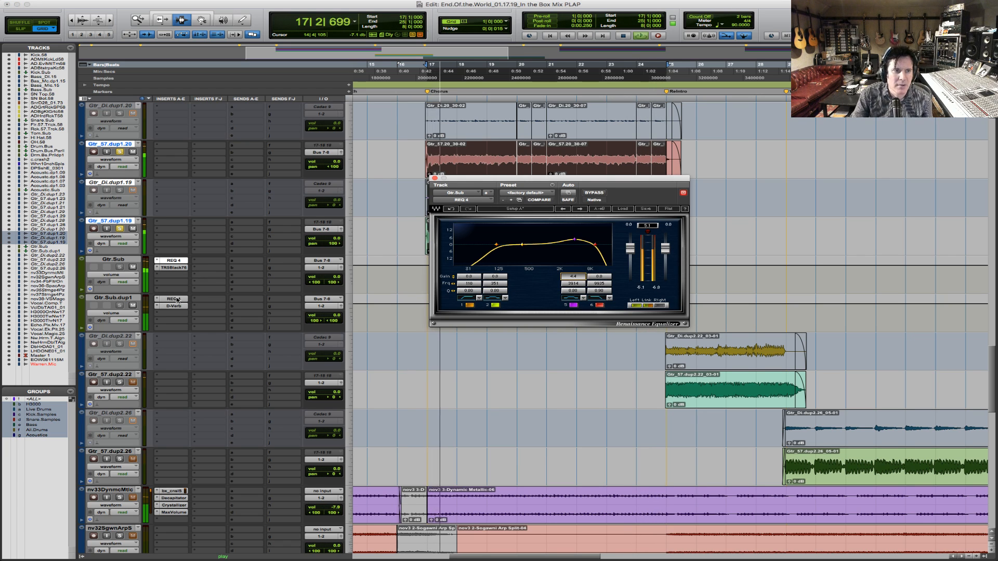
pyautogui.click(174, 299)
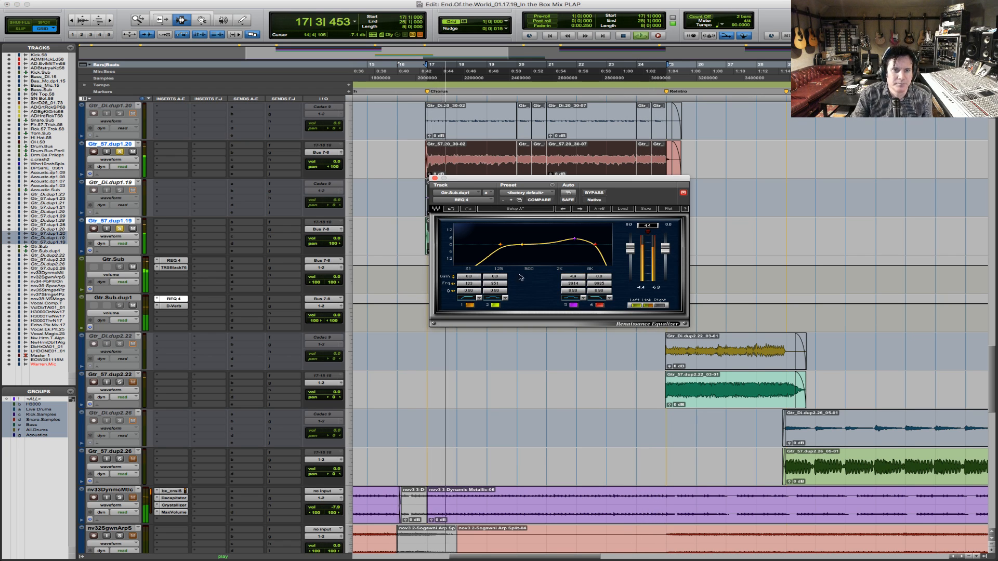
pyautogui.click(434, 179)
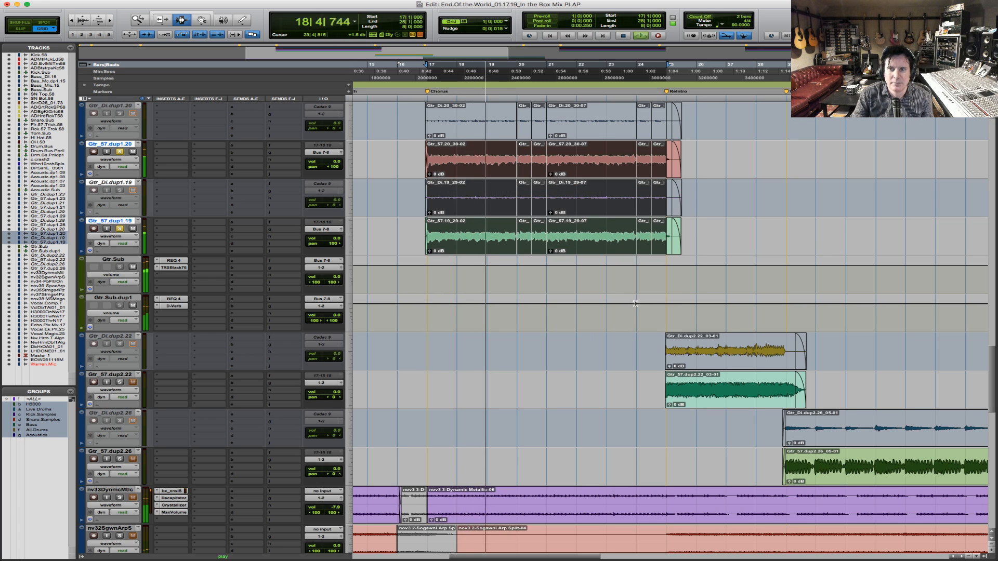
pyautogui.press('space')
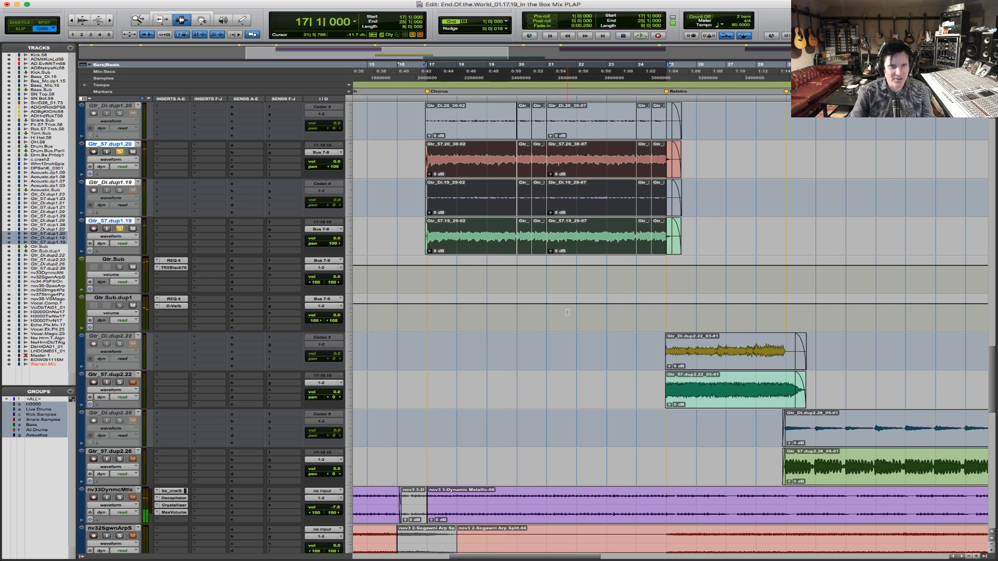
# - Solo the Dynamic Metallic, Space Arp and pizzicato strings tracks and audition them with the chorus
pyautogui.scroll(-6, 254, 388)
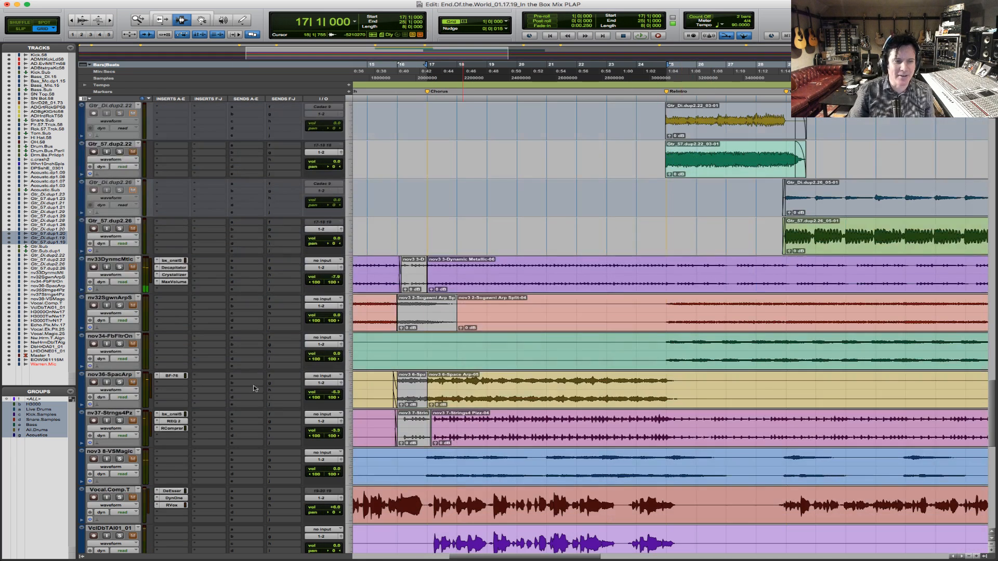
pyautogui.click(119, 267)
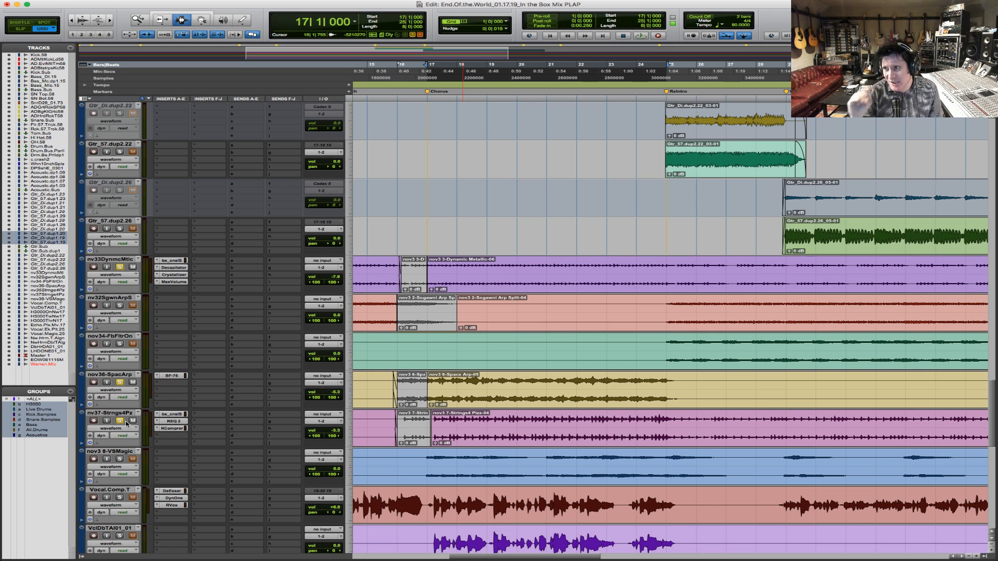
pyautogui.press('space')
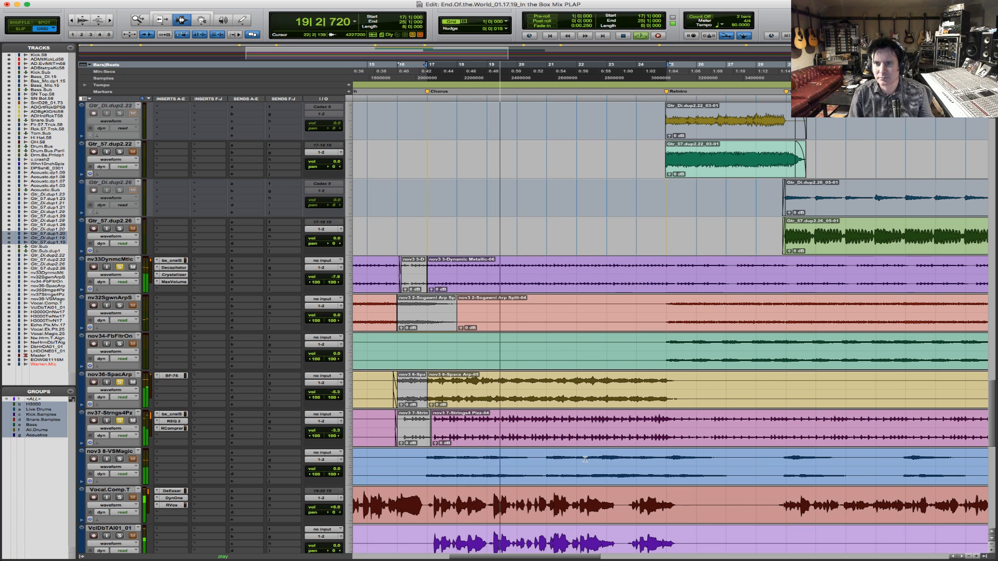
pyautogui.press('space')
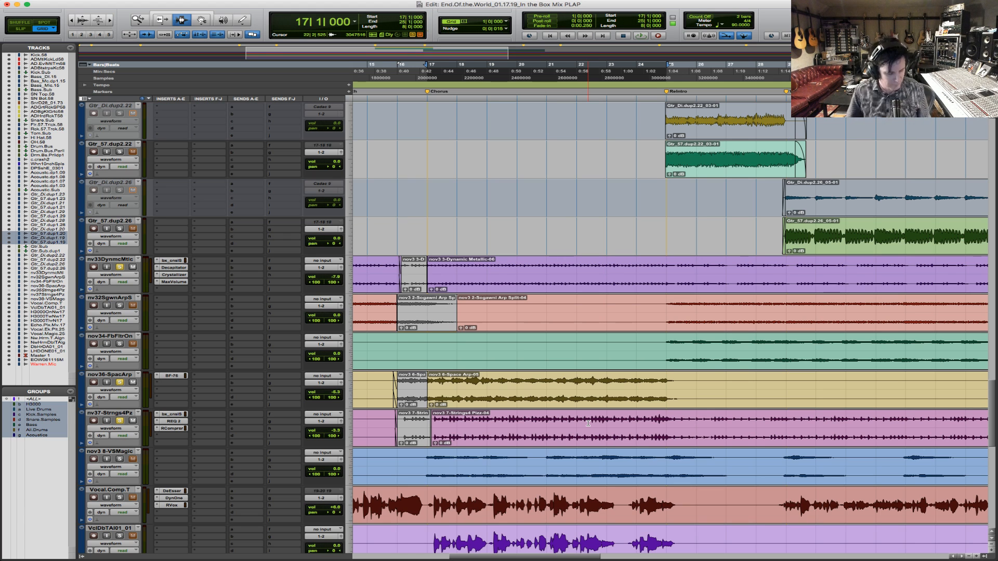
pyautogui.press('space')
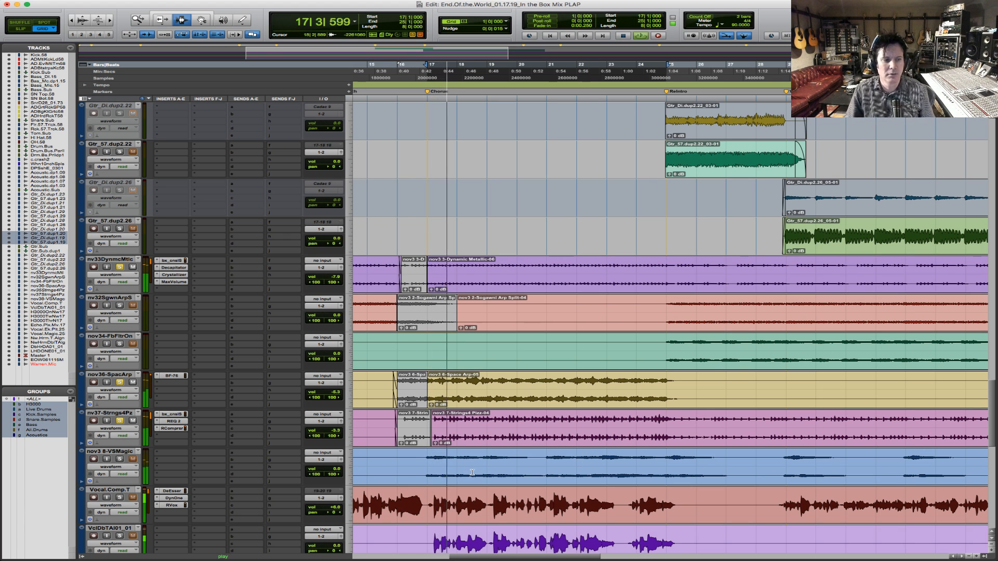
# - Solo the nov3 8-VSMagic track, select its passage from bar 17 to bar 27 and play it
pyautogui.click(120, 459)
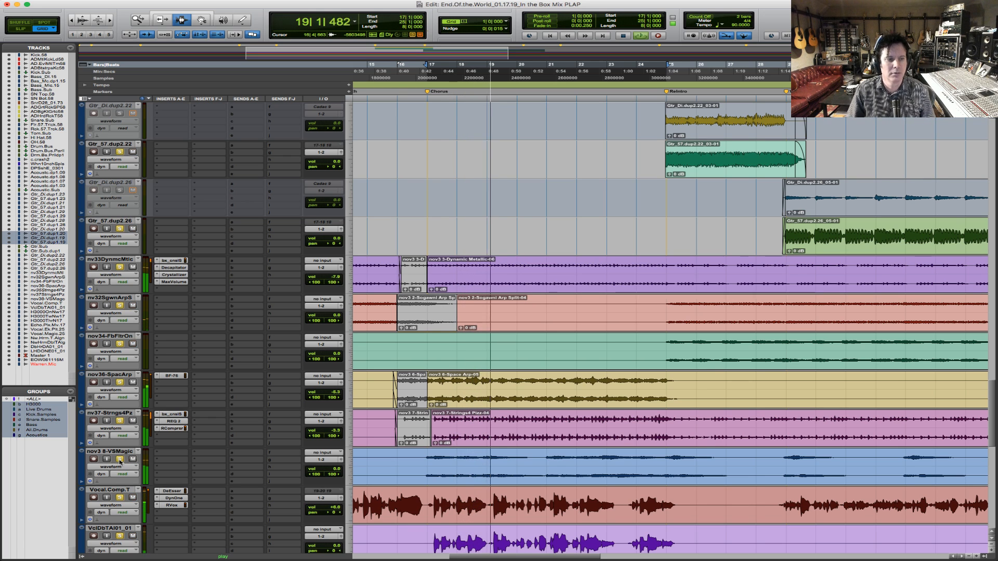
pyautogui.press('super+bracketleft')
pyautogui.press('super+bracketleft')
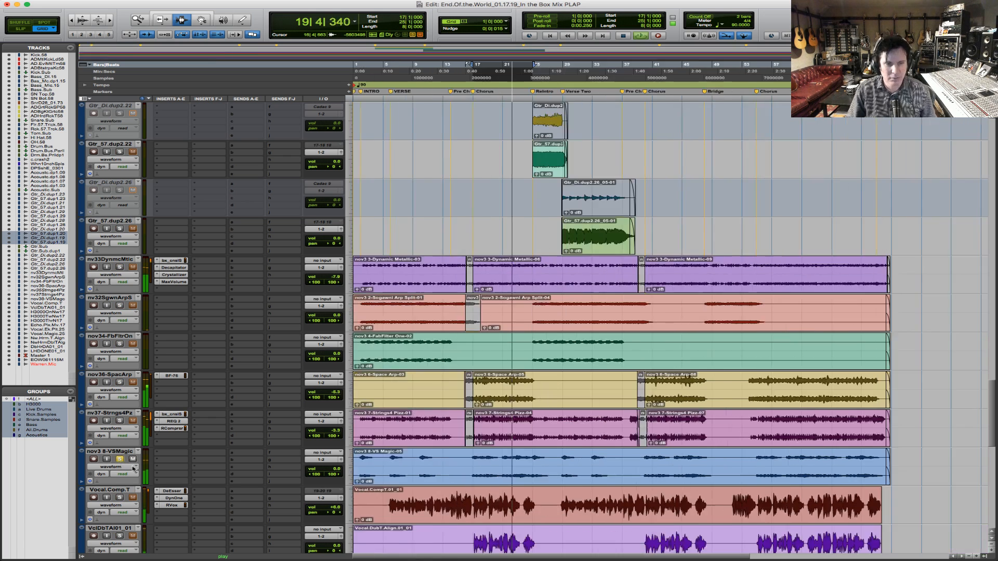
pyautogui.press('super+bracketright')
pyautogui.press('space')
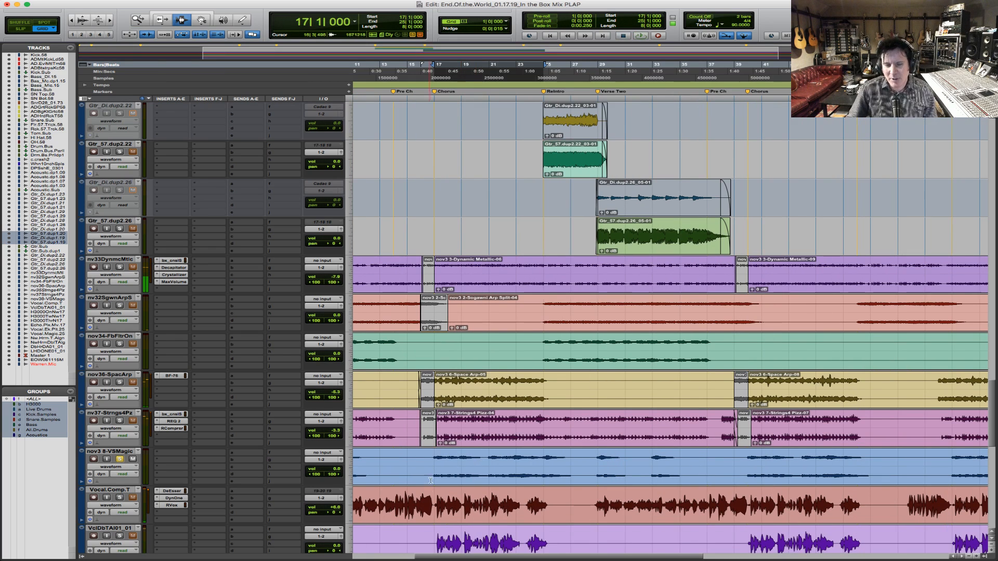
pyautogui.moveTo(430, 481); pyautogui.dragTo(569, 487)
pyautogui.press('space')
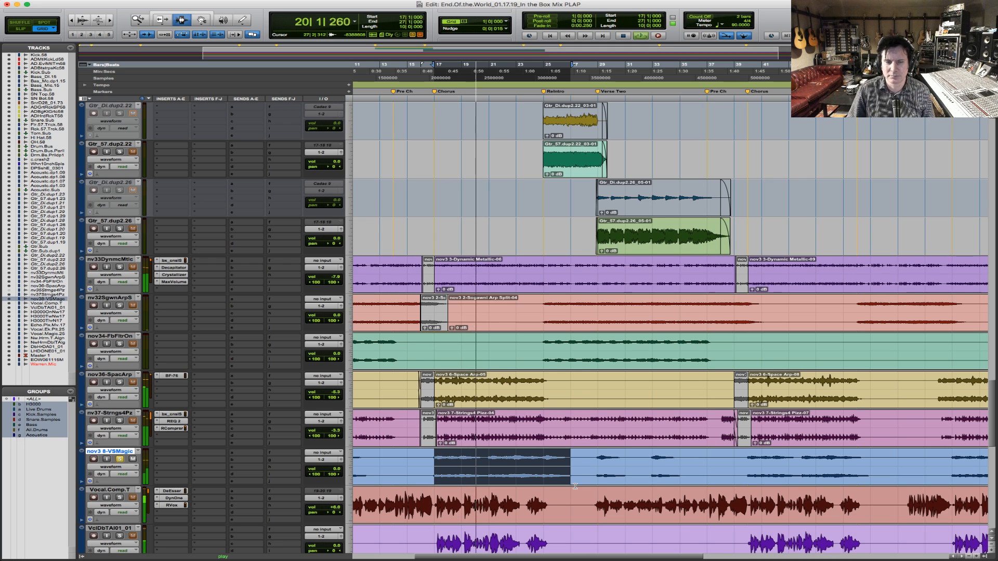
pyautogui.press('space')
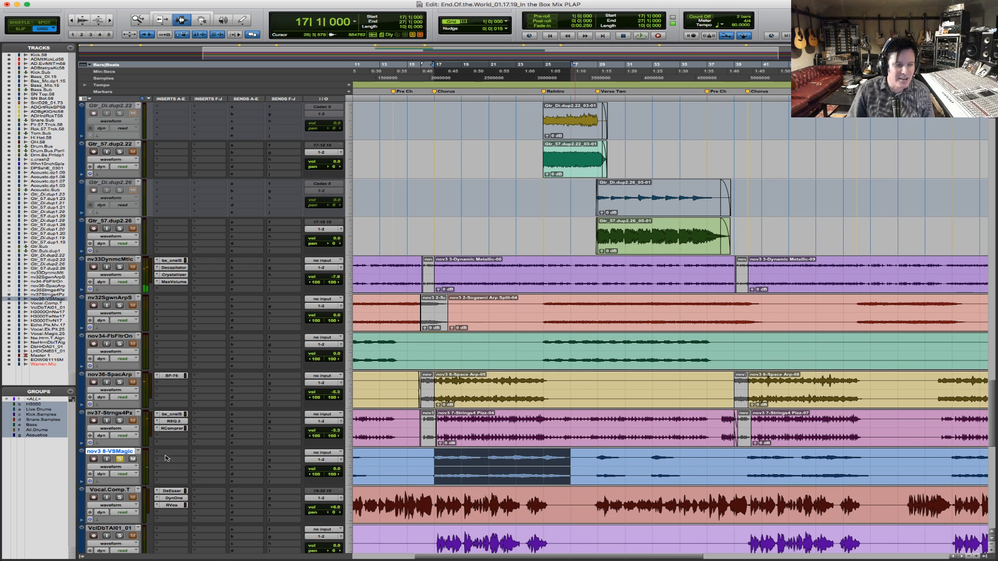
# - Insert the stereo AIR Reverb as a multichannel plug-in on the nov3 8-VSMagic track
pyautogui.click(167, 457)
pyautogui.moveTo(208, 469)
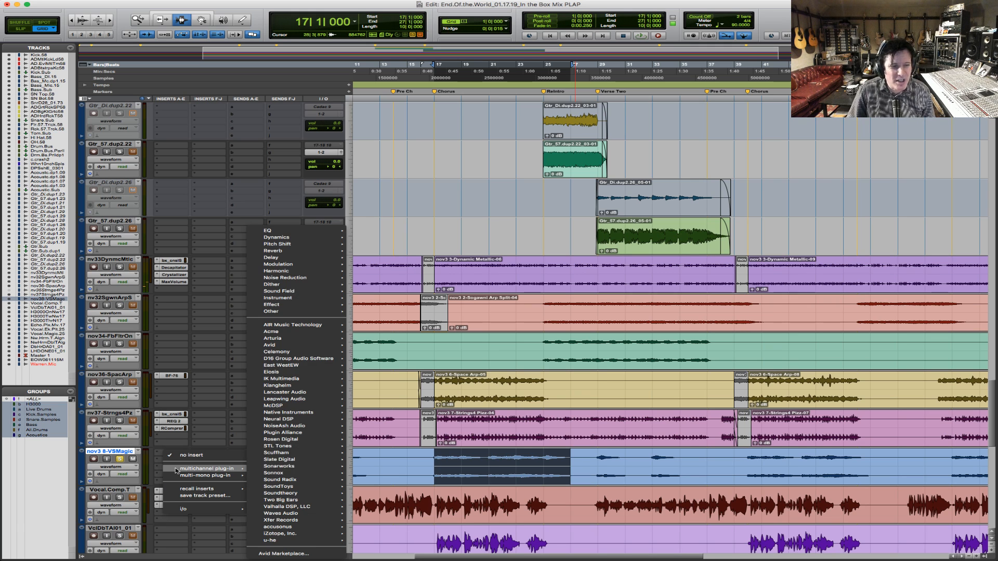
pyautogui.moveTo(293, 249)
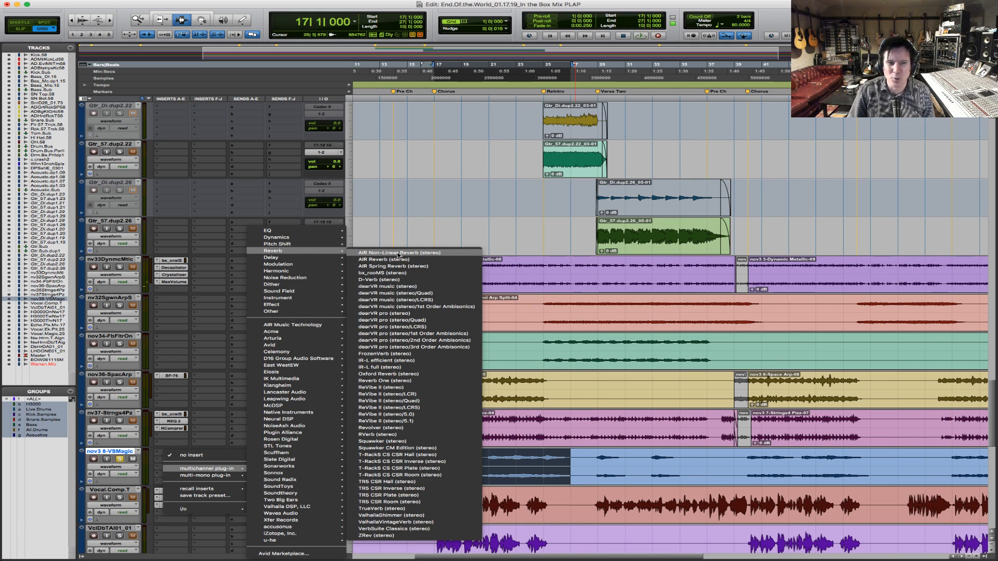
pyautogui.click(402, 262)
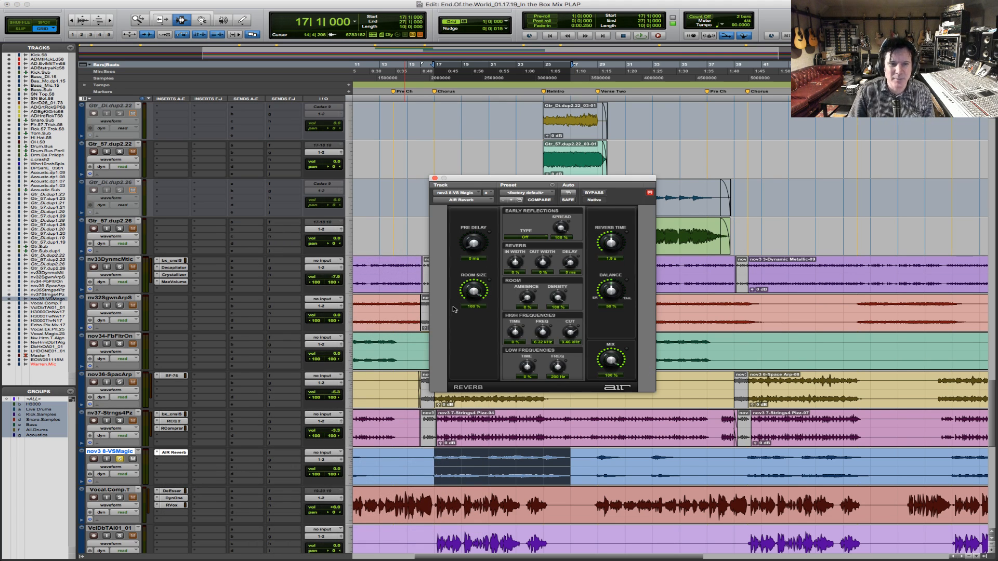
# - Lower the AIR Reverb's mix amount during chorus playback, and unsolo the nov3 8-VSMagic track to hear it in context
pyautogui.press('space')
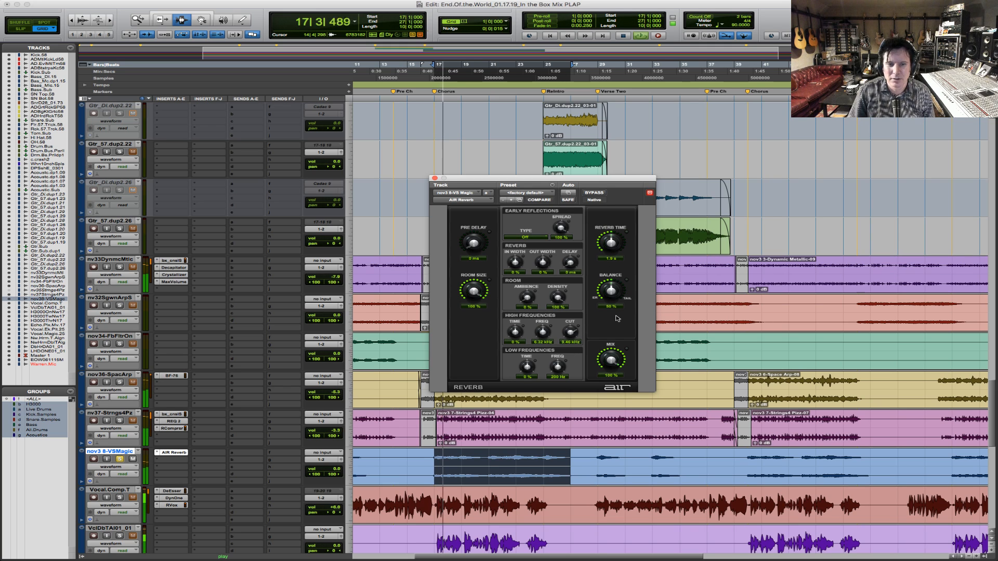
pyautogui.moveTo(611, 358); pyautogui.dragTo(618, 380)
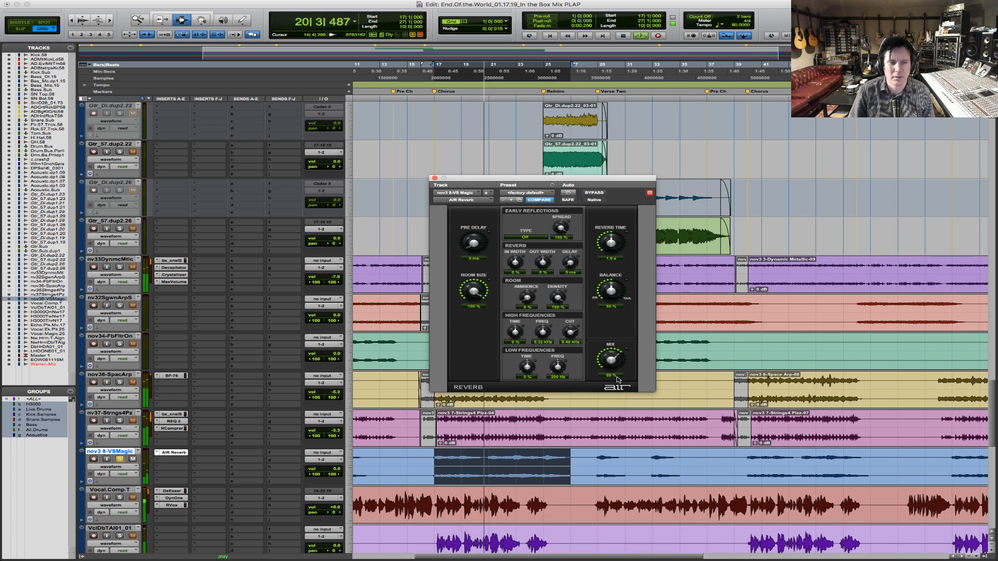
pyautogui.click(120, 460)
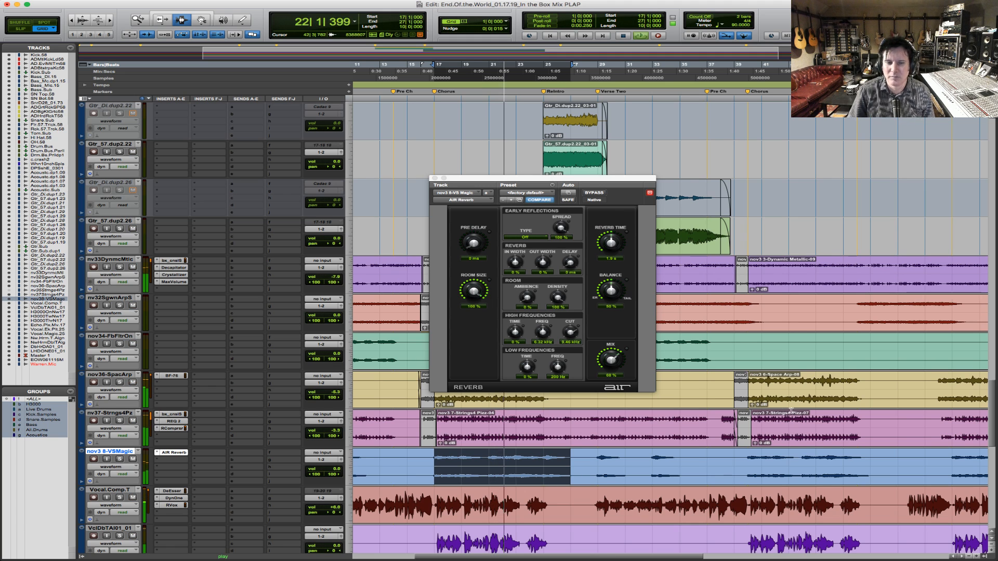
pyautogui.press('space')
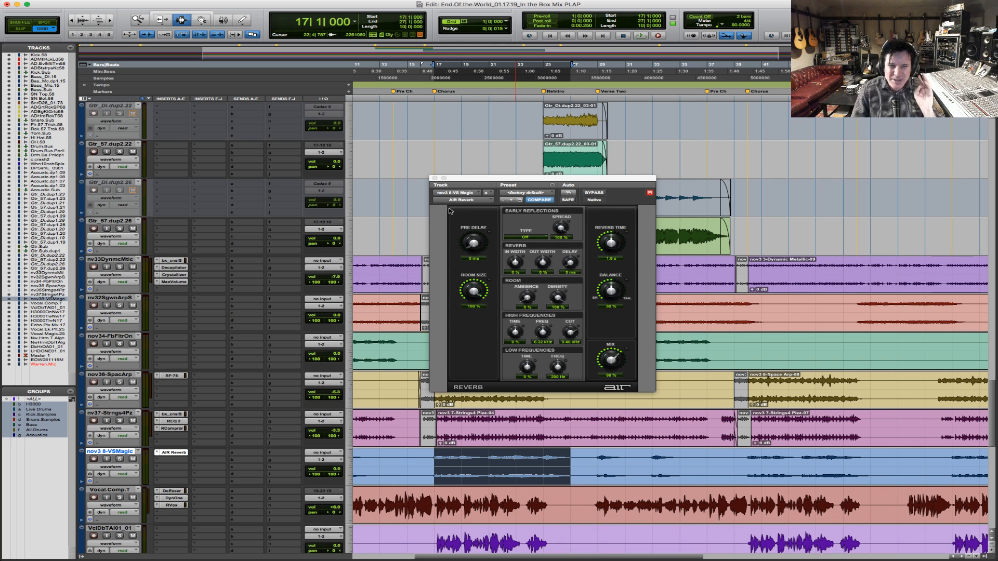
# - Close the reverb window and shorten the nov3 8-VSMagic chorus selection to end at bar 25
pyautogui.press('r')
pyautogui.press('r')
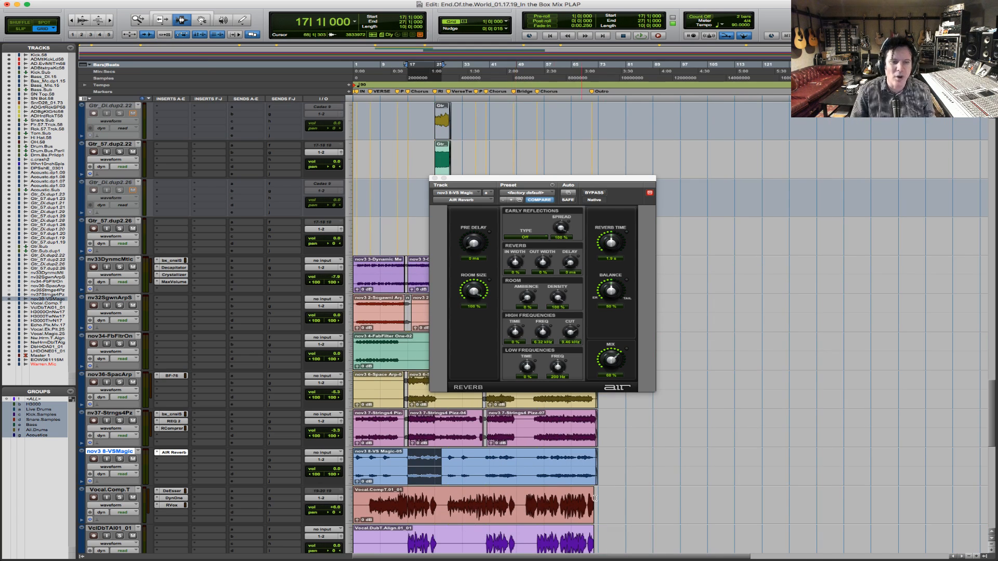
pyautogui.press('t')
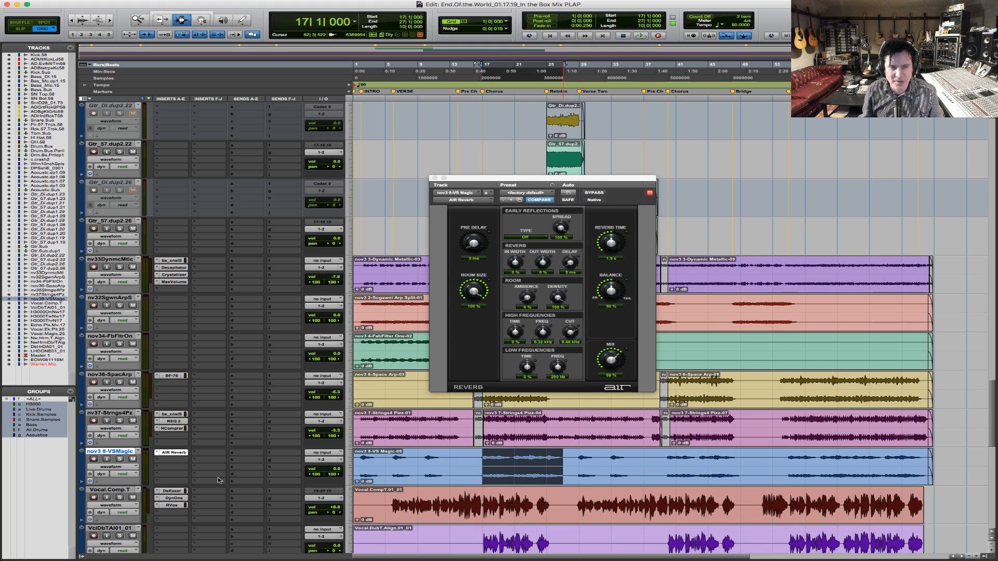
pyautogui.click(434, 178)
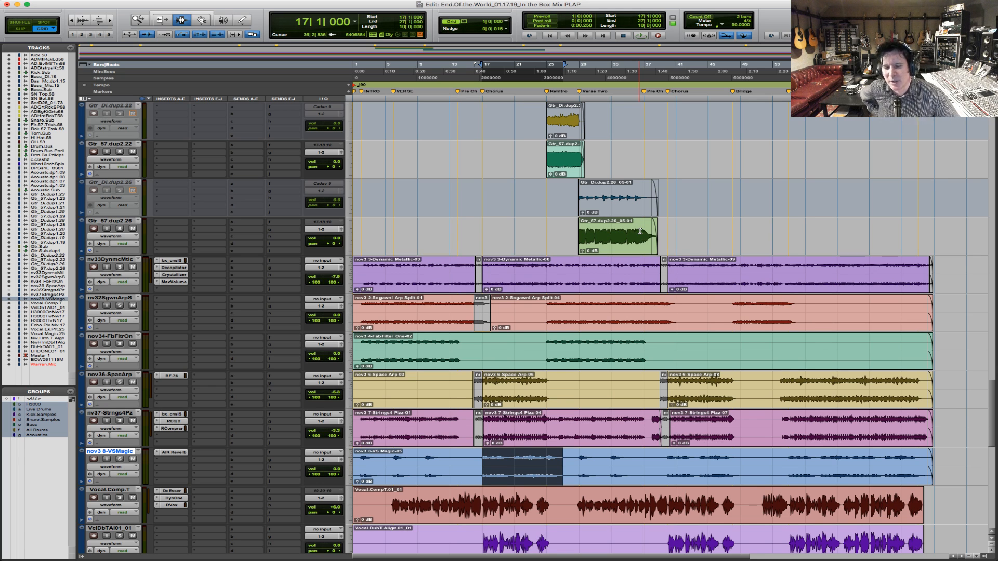
pyautogui.press('F5')
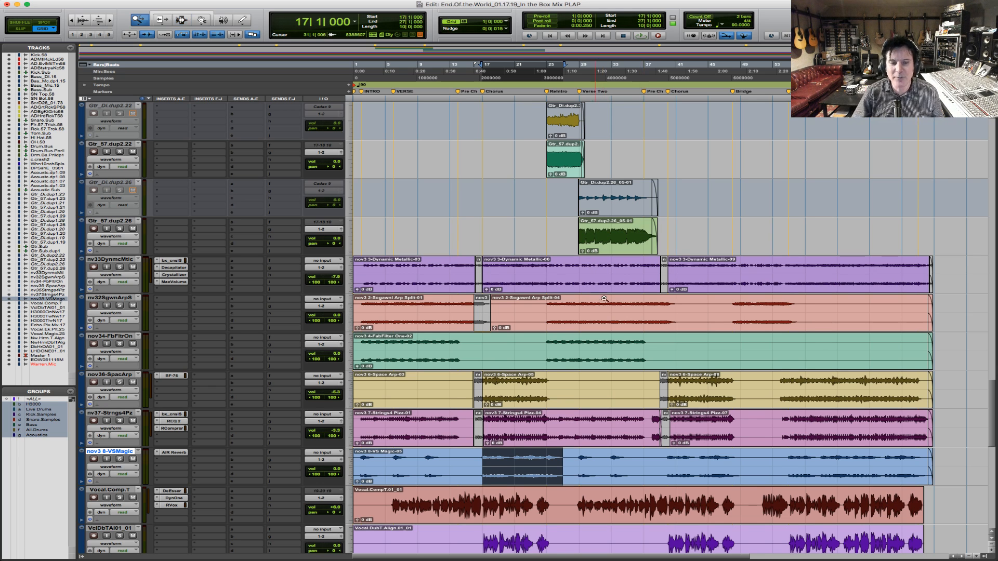
pyautogui.moveTo(488, 466); pyautogui.dragTo(652, 473)
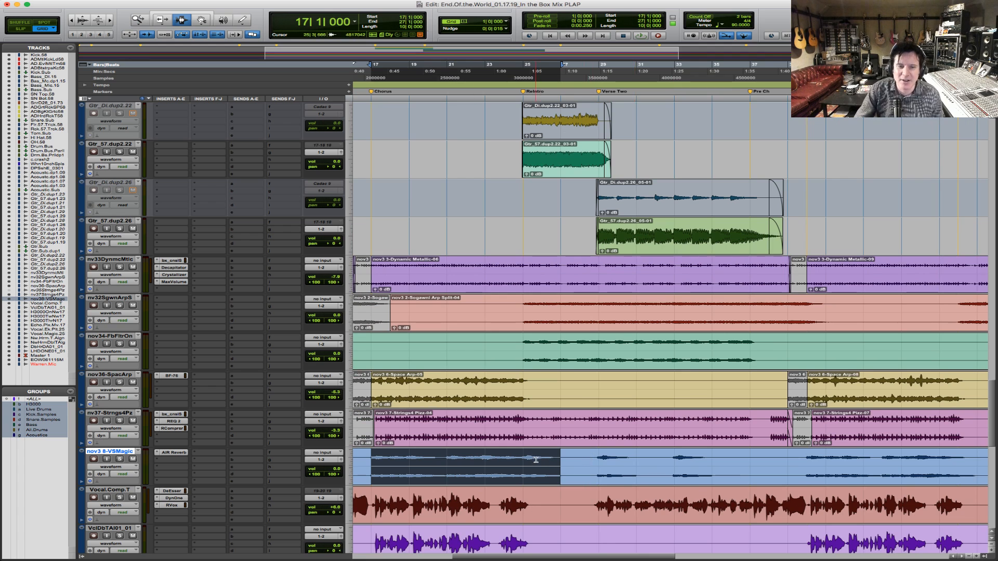
pyautogui.moveTo(536, 459); pyautogui.dragTo(525, 466)
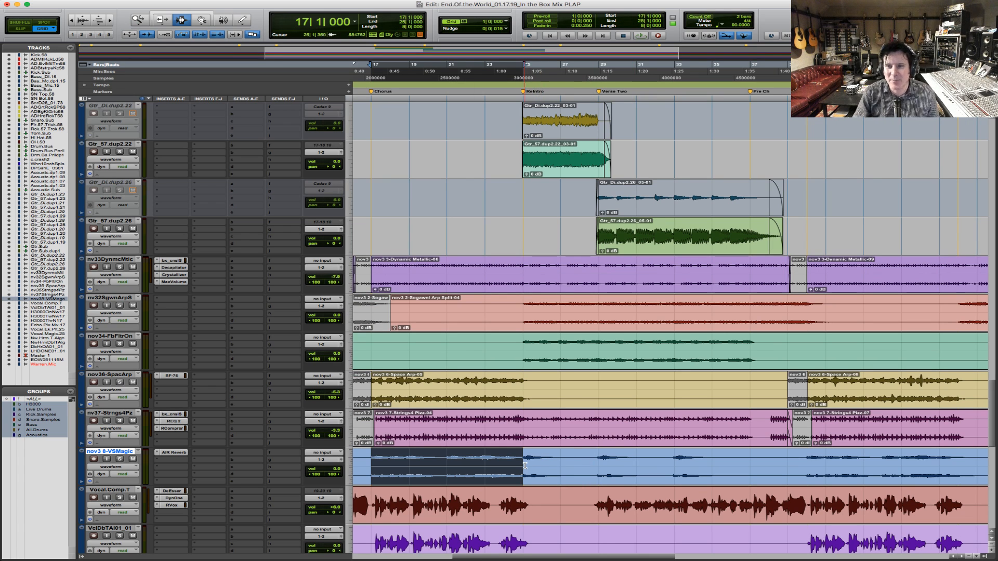
# - Play the chorus selection from bar 17 to bar 25 to check the synths against the vocals
pyautogui.press('r')
pyautogui.press('F5')
pyautogui.moveTo(488, 470); pyautogui.dragTo(676, 461)
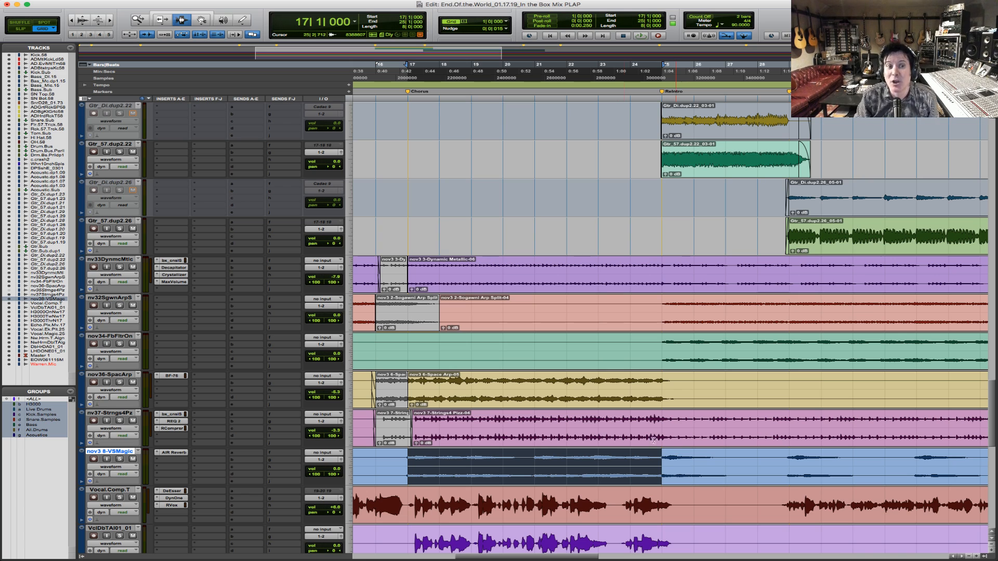
pyautogui.press('space')
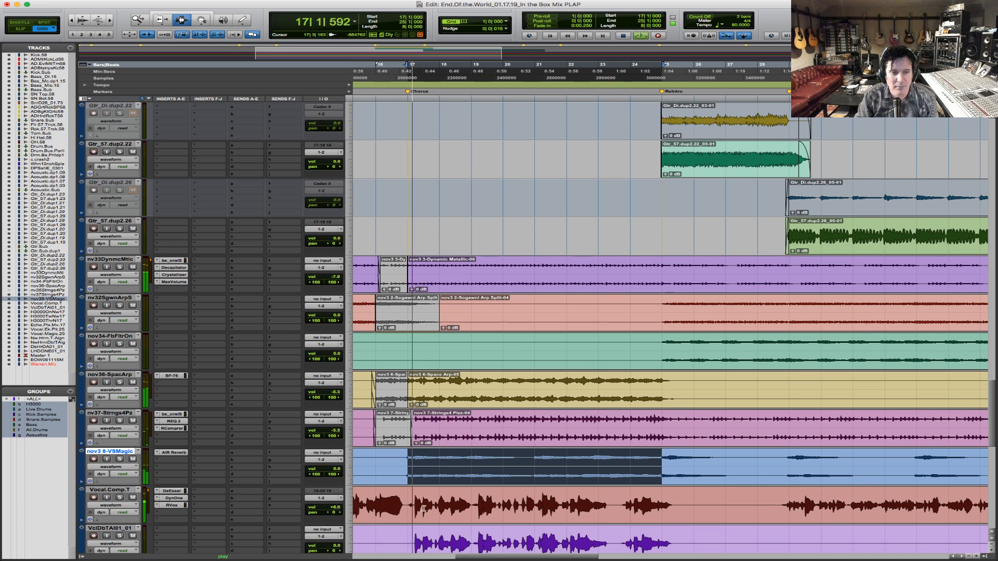
pyautogui.scroll(-4, 424, 509)
pyautogui.press('space')
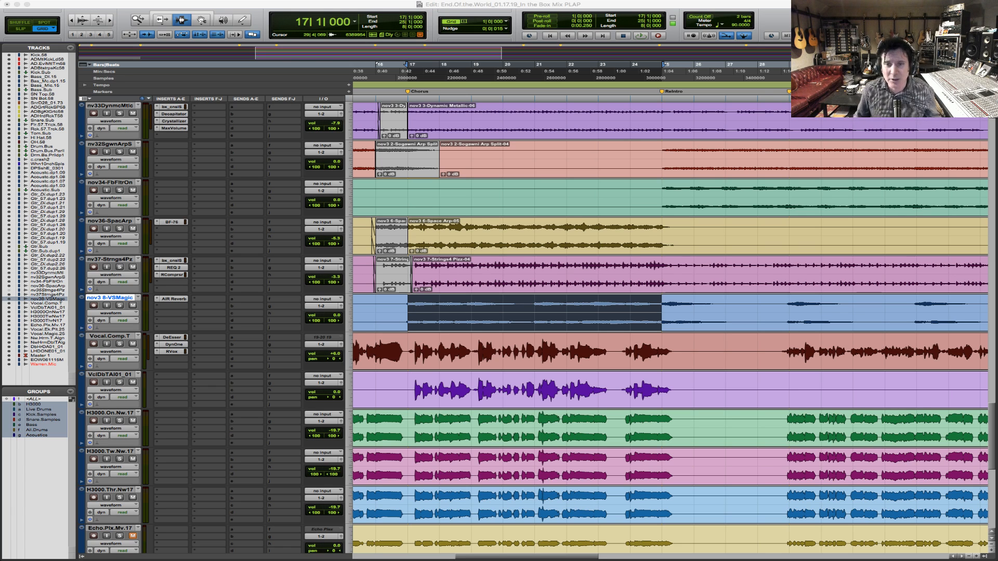
pyautogui.press('super+s')
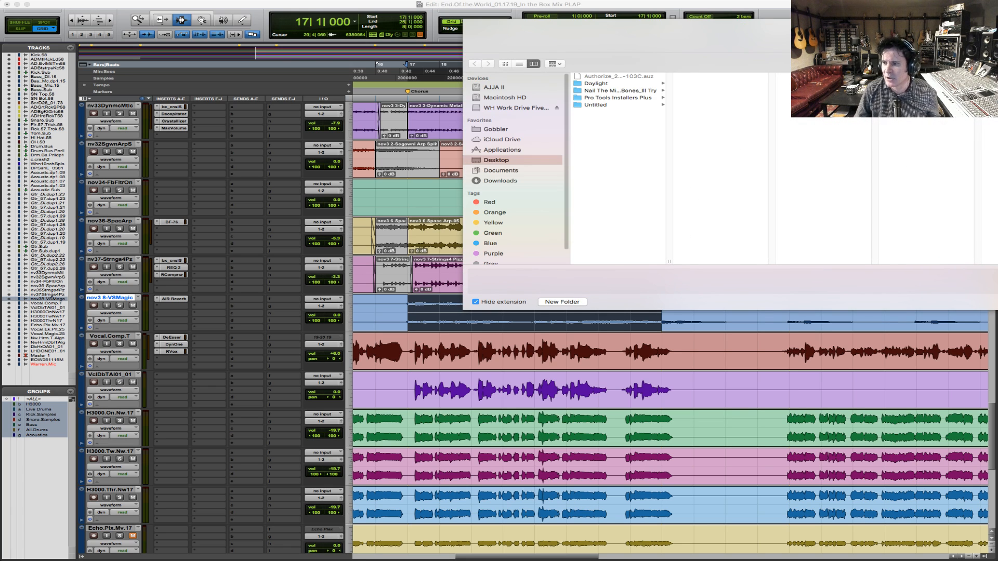
pyautogui.press('super+m')
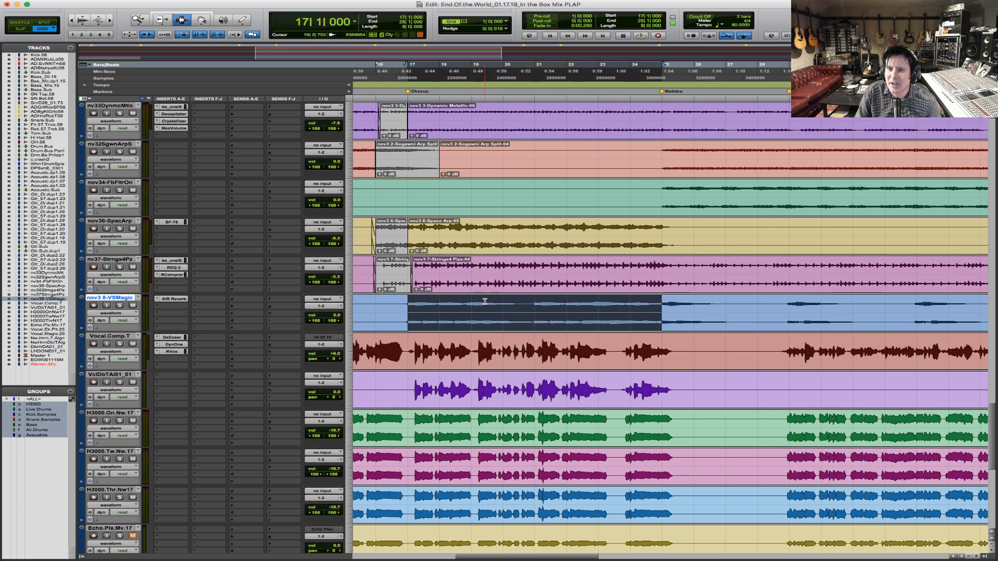
# - Replay the chorus from bar 17 to judge the reverbed VSMagic synth in the full mix
pyautogui.press('space')
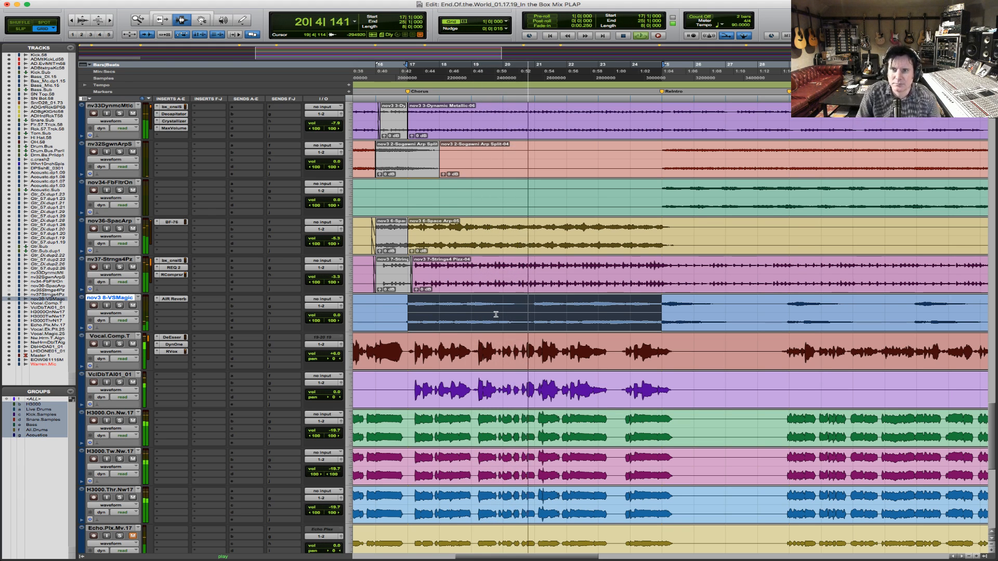
pyautogui.press('space')
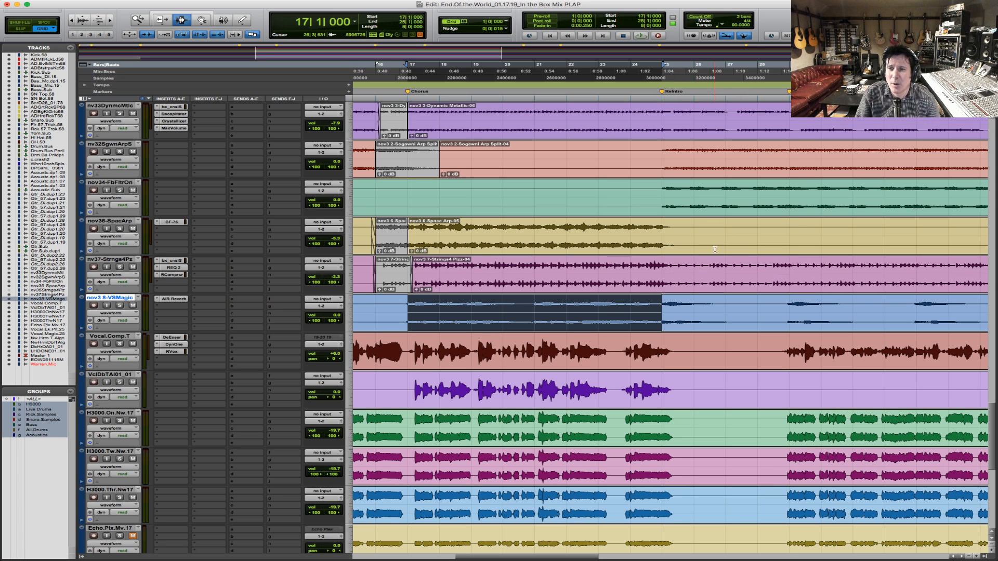
pyautogui.press('space')
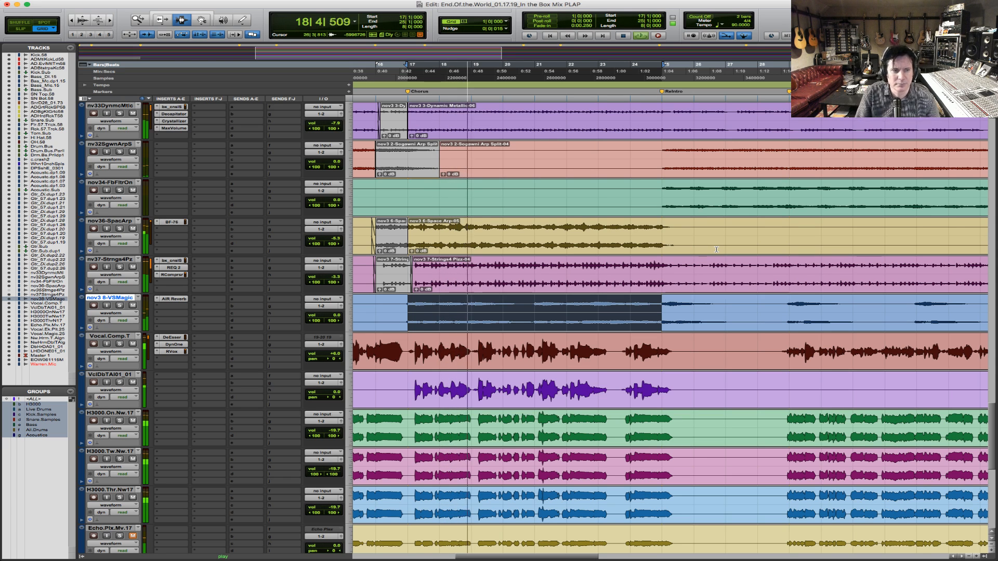
# - Select the first chorus passage on the DbHrmDA01_01 and LdHDONE01_01 harmony vocal tracks, audition it and stop playback
pyautogui.press('super+[')
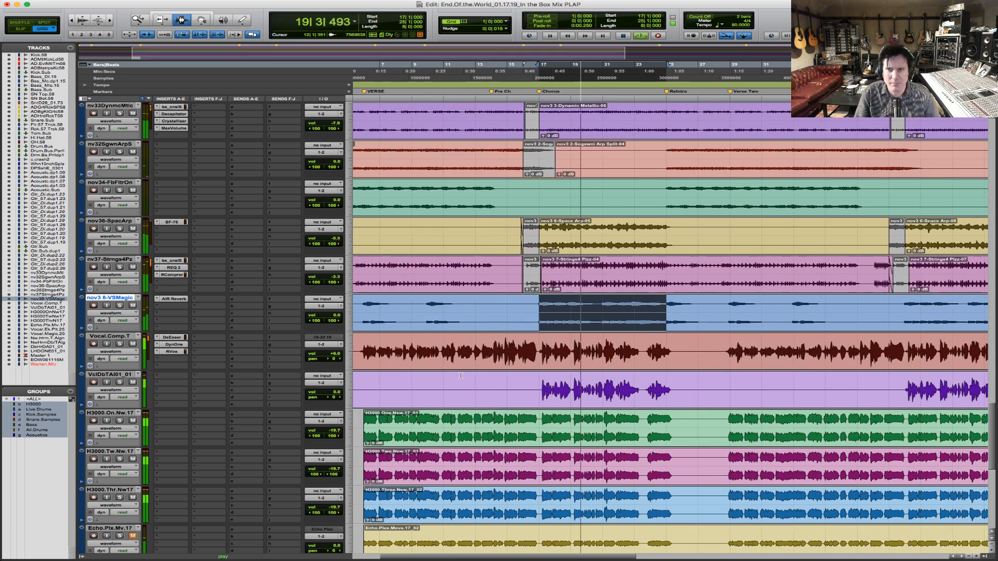
pyautogui.press('F5')
pyautogui.moveTo(493, 335); pyautogui.dragTo(882, 456)
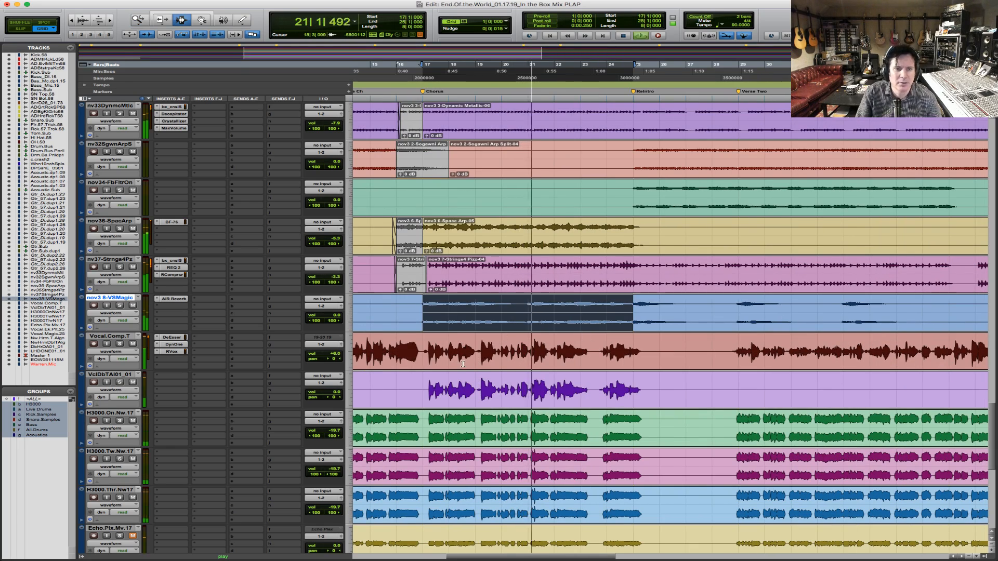
pyautogui.scroll(-8, 463, 363)
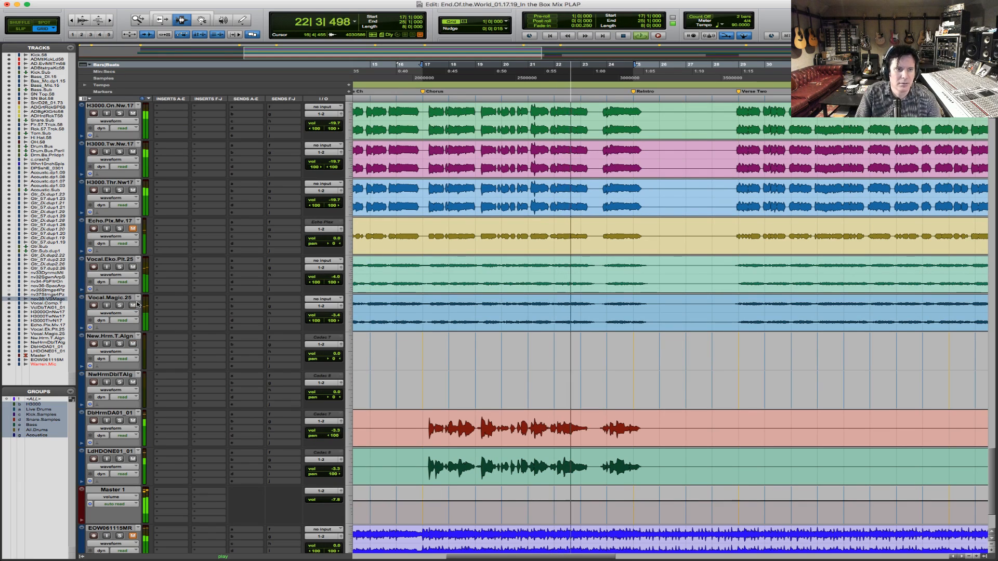
pyautogui.scroll(-2, 434, 389)
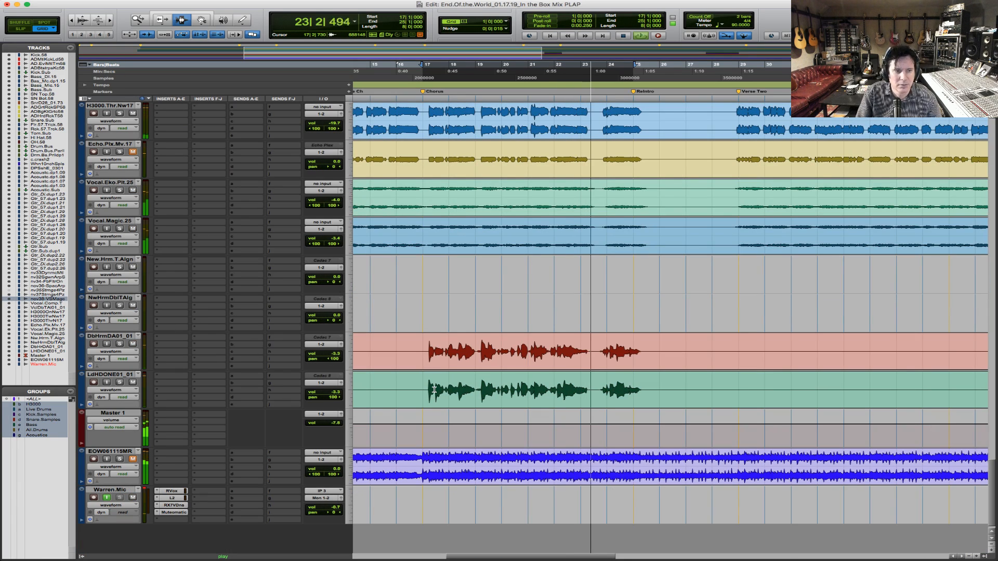
pyautogui.press('r')
pyautogui.press('r')
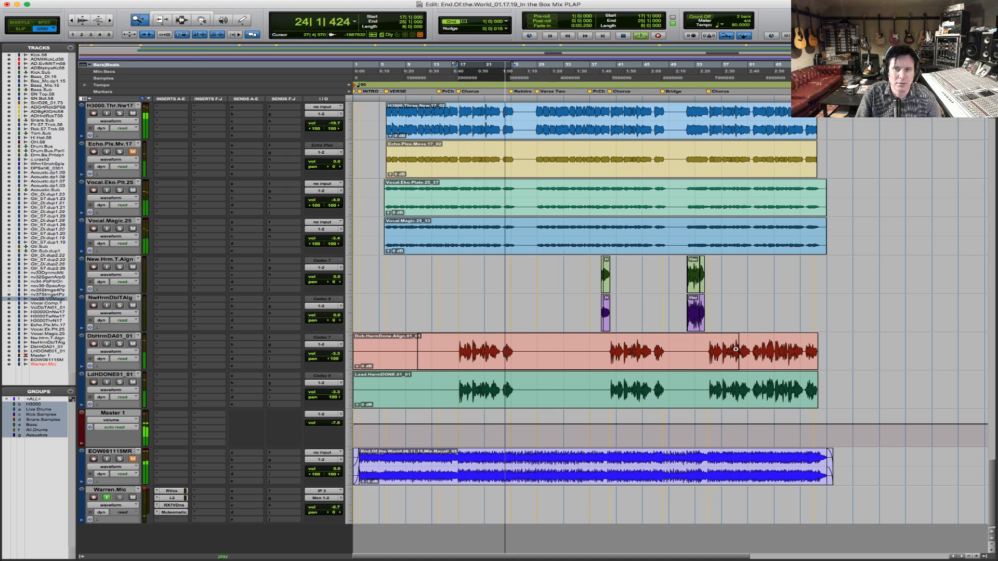
pyautogui.press('t')
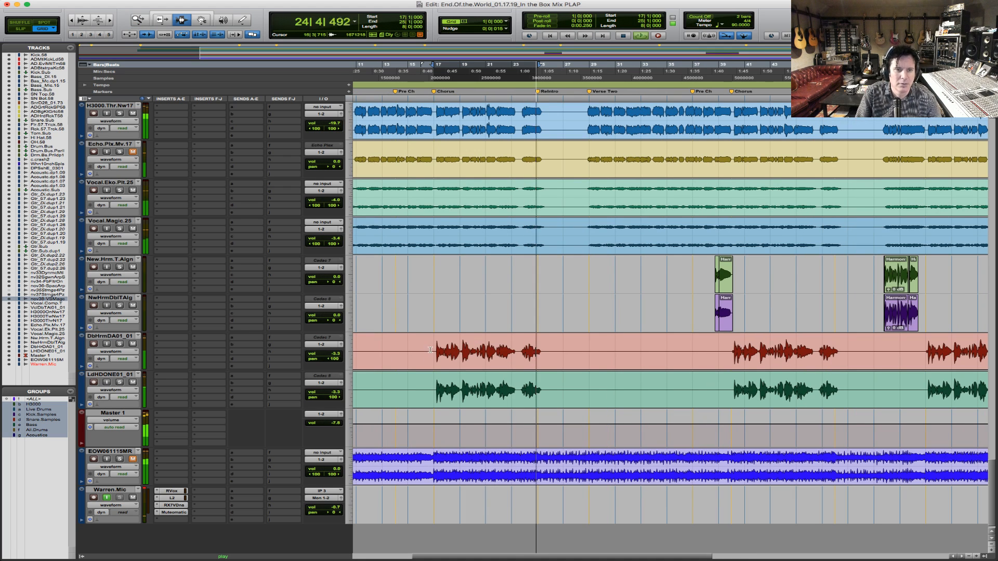
pyautogui.moveTo(436, 353); pyautogui.dragTo(550, 361)
pyautogui.keyDown('shift'); pyautogui.click(542, 387); pyautogui.keyUp('shift')
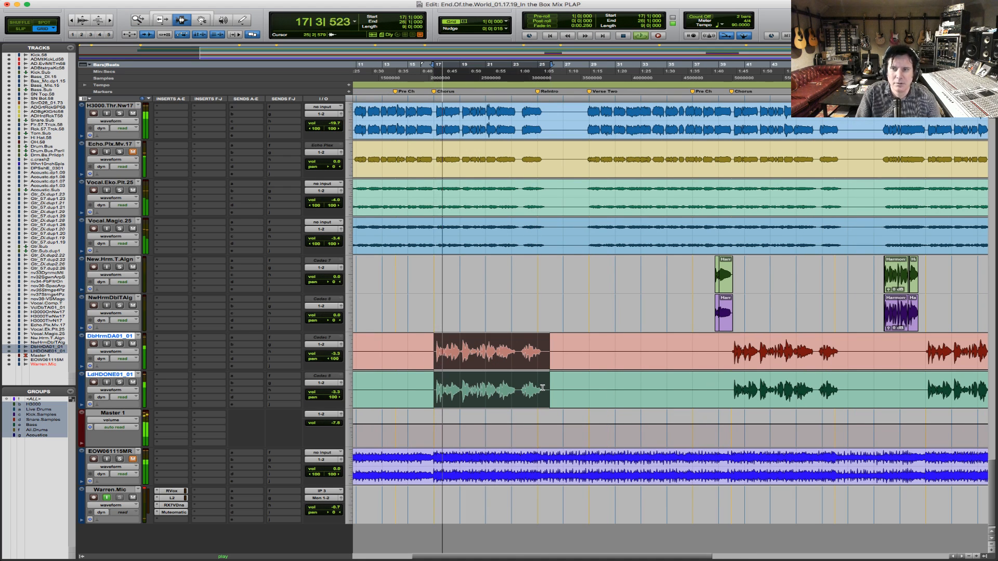
pyautogui.press('space')
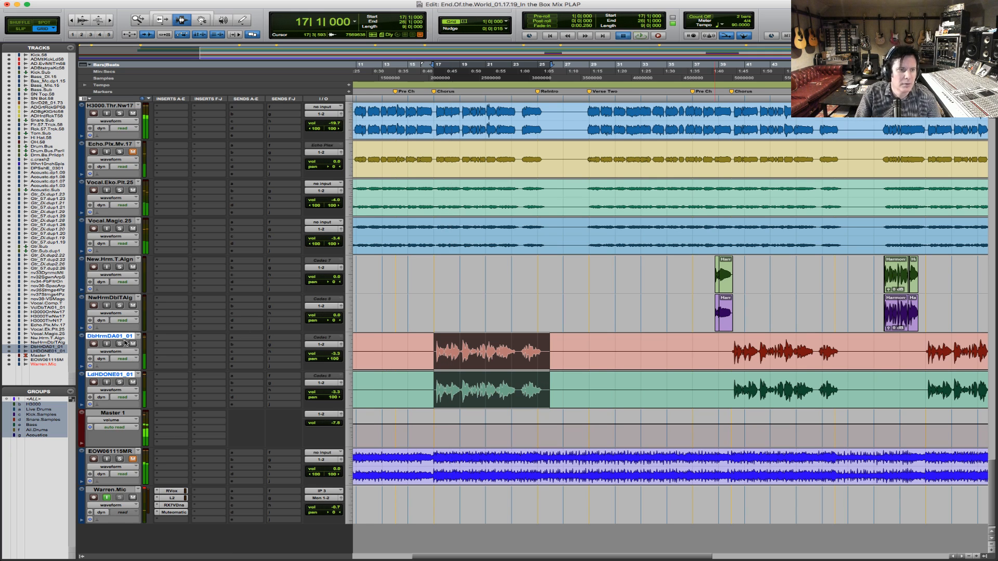
# - Solo the DbHrmDA01_01 and LdHDONE01_01 harmony tracks, insert the mono BF-76 on DbHrmDA01_01, and briefly play the chorus
pyautogui.click(120, 345)
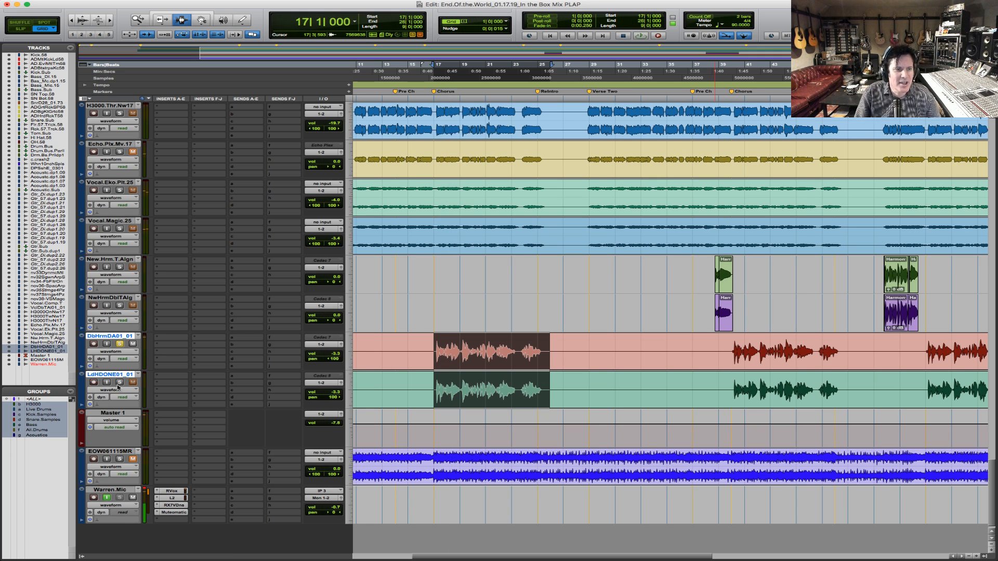
pyautogui.click(166, 338)
pyautogui.moveTo(198, 353)
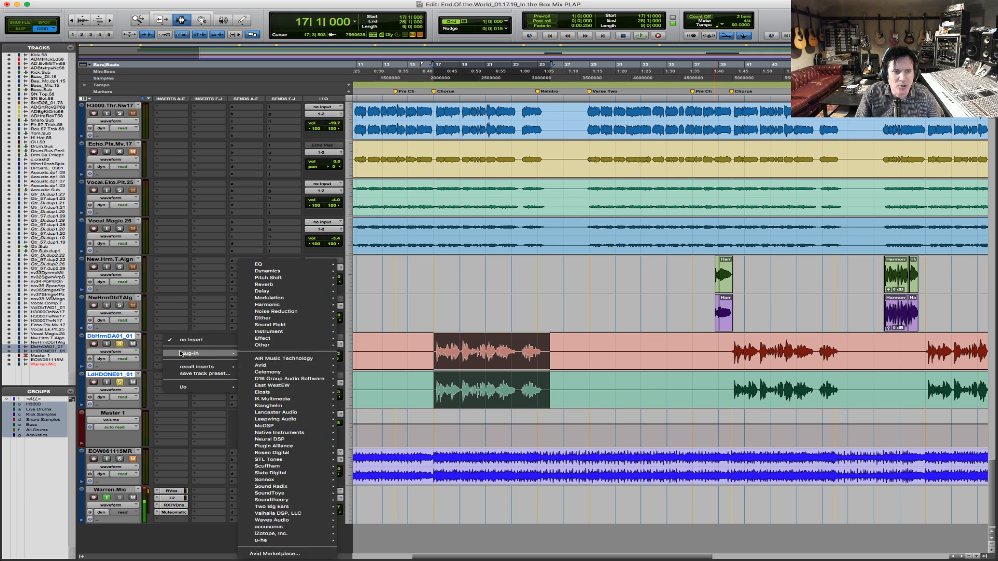
pyautogui.moveTo(287, 272)
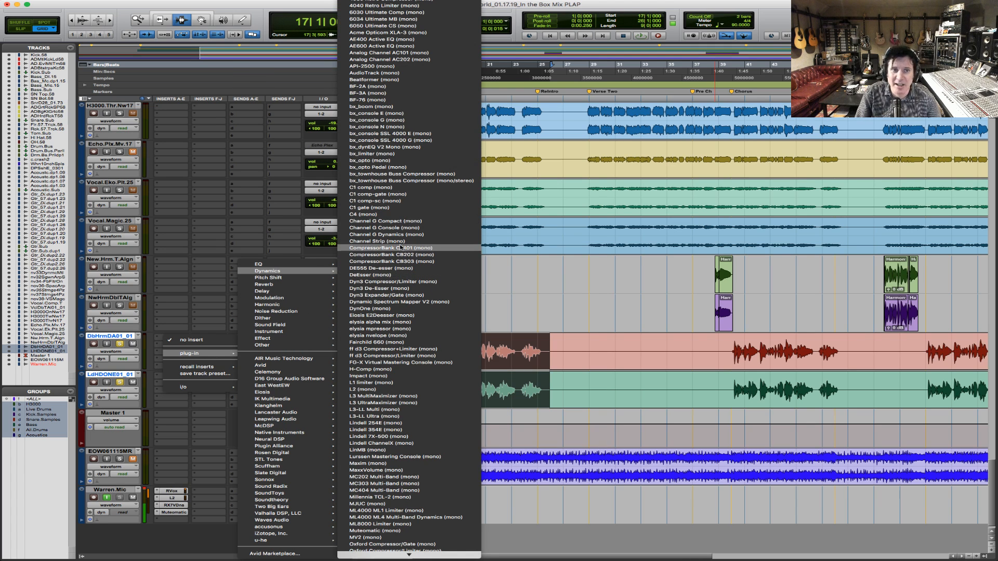
pyautogui.click(423, 99)
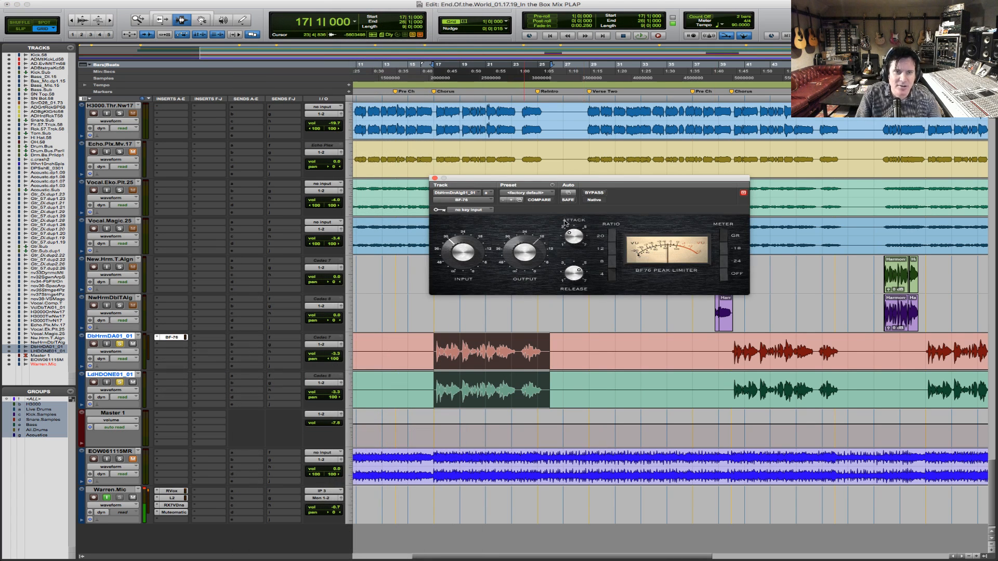
pyautogui.press('space')
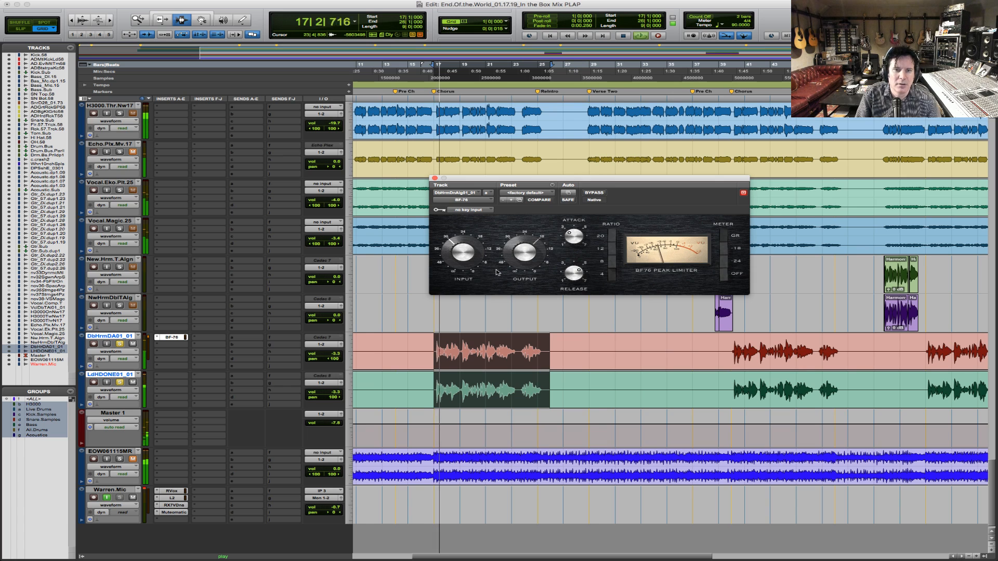
pyautogui.press('space')
# - Copy the BF-76 from DbHrmDA01_01 to the first insert of LdHDONE01_01 and audition the chorus
pyautogui.moveTo(170, 339); pyautogui.dragTo(171, 376)
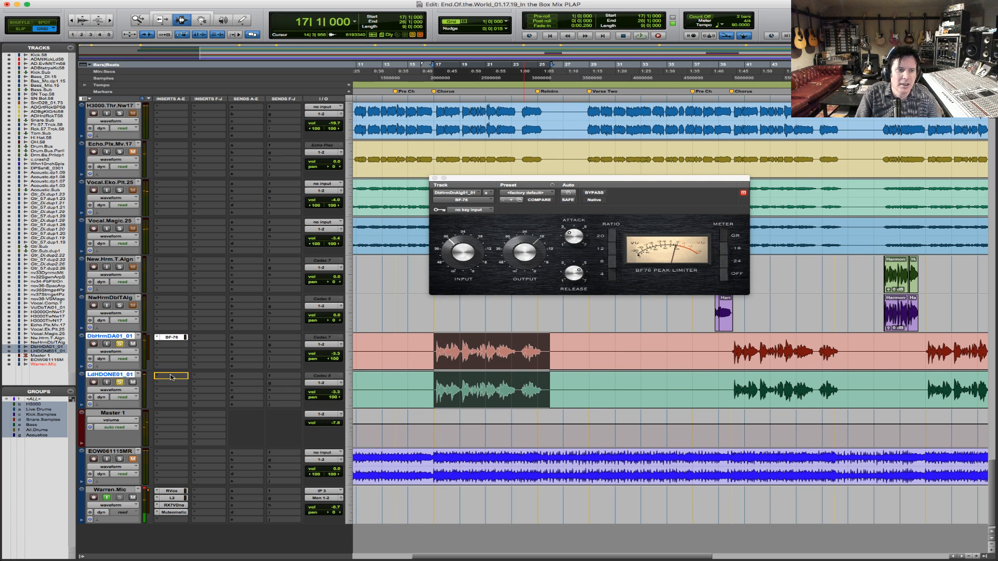
pyautogui.moveTo(242, 370); pyautogui.dragTo(242, 370)
pyautogui.press('space')
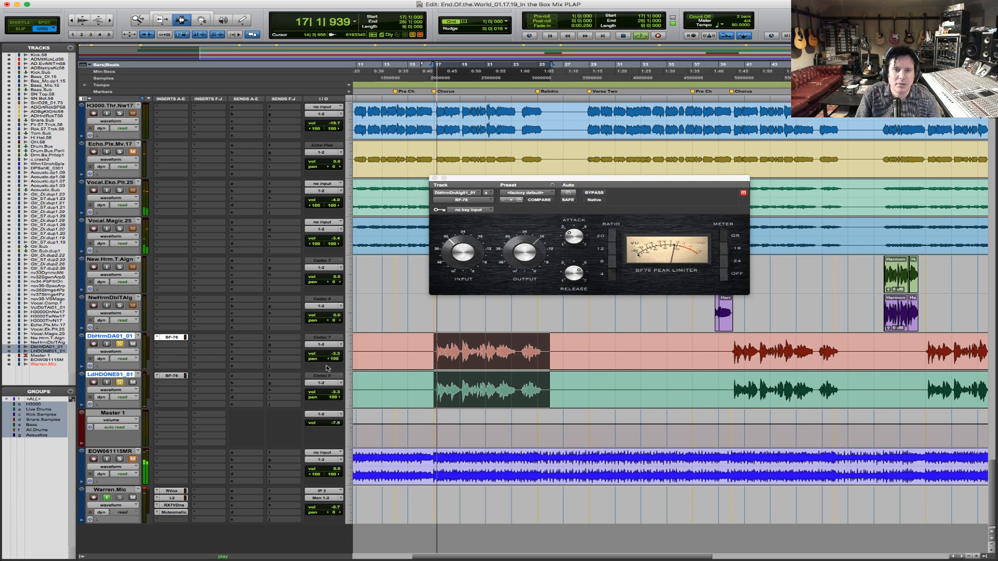
pyautogui.press('space')
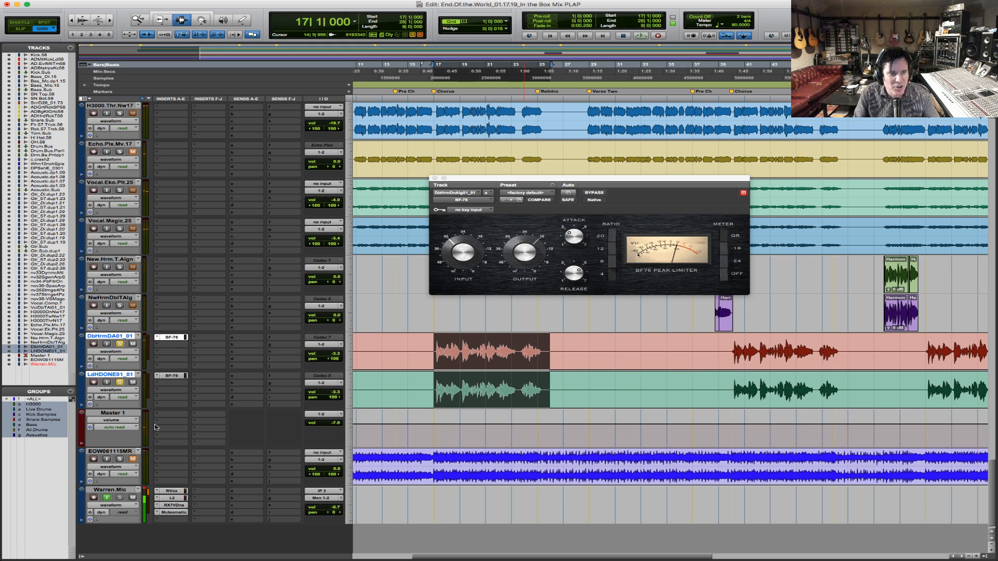
# - Route the outputs of both selected harmony tracks to stereo Bus 39-40
pyautogui.click(325, 345)
pyautogui.moveTo(327, 352)
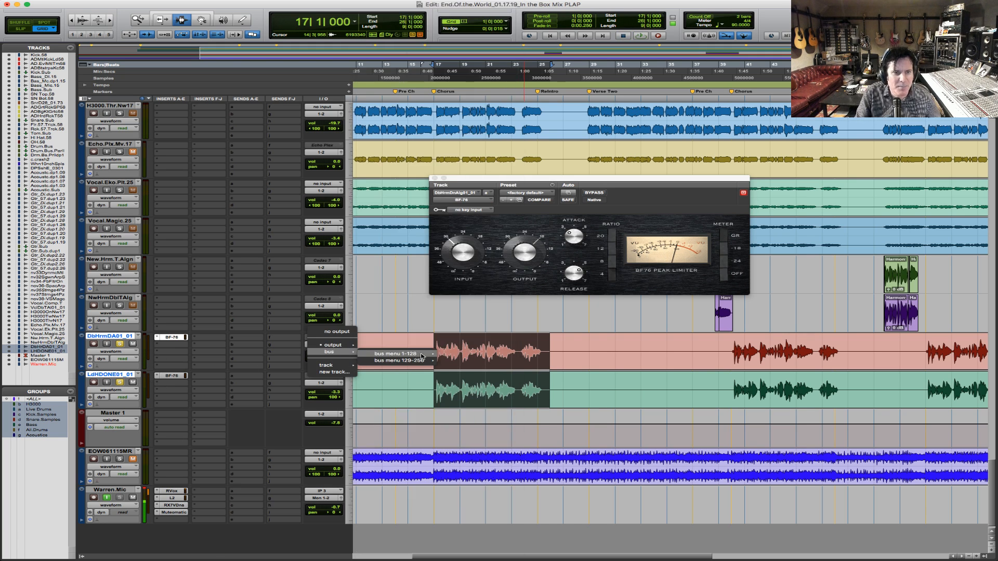
pyautogui.moveTo(416, 353)
pyautogui.click(495, 385)
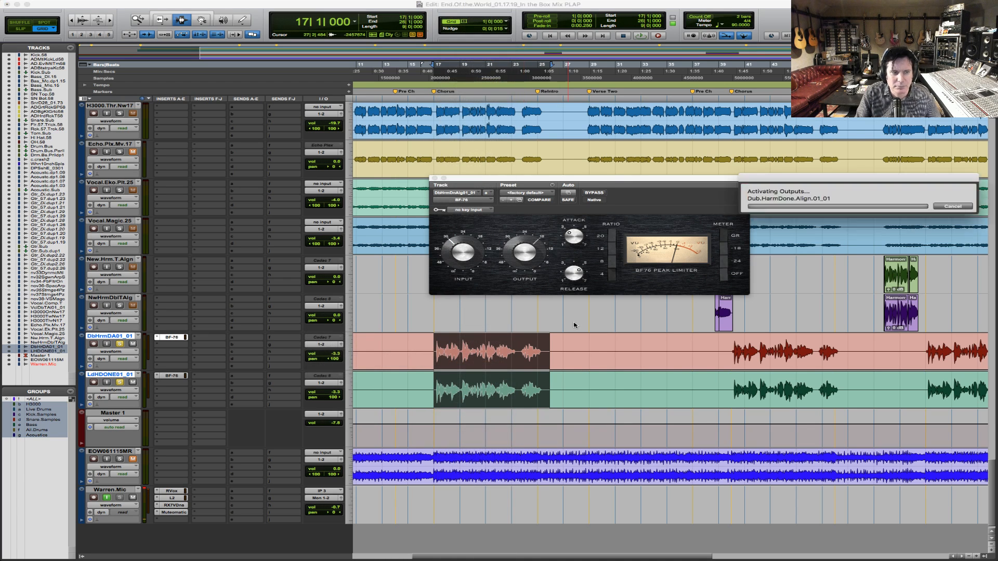
# - Create one stereo aux input track below the harmony tracks and name it BV.Bus
pyautogui.press('super+shift+n')
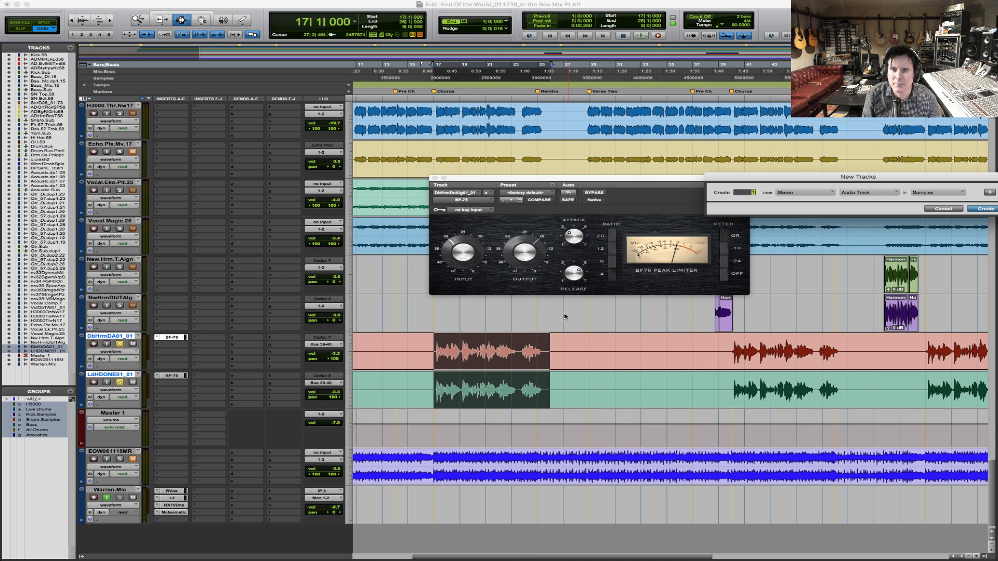
pyautogui.press('super+Down')
pyautogui.press('Return')
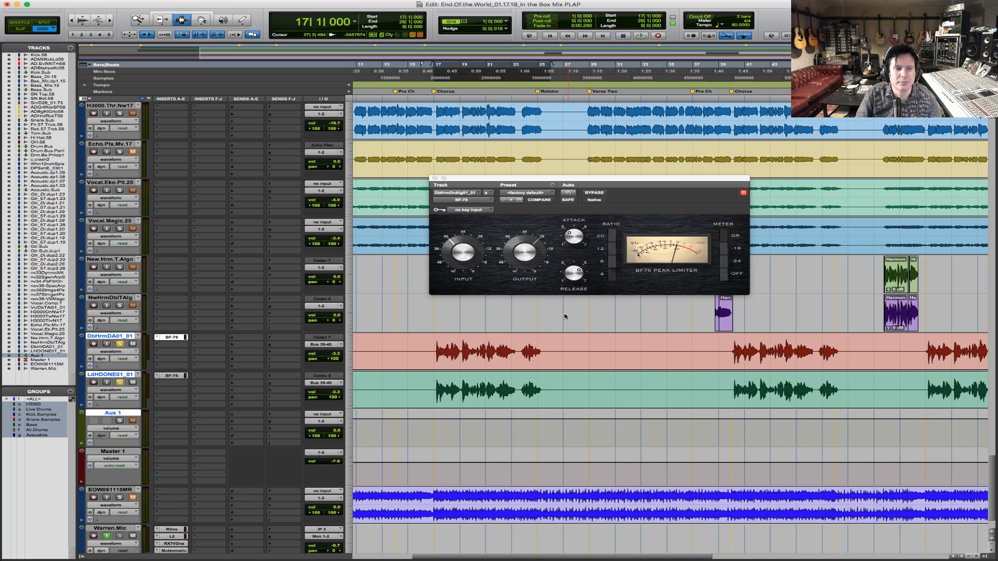
pyautogui.doubleClick(128, 414)
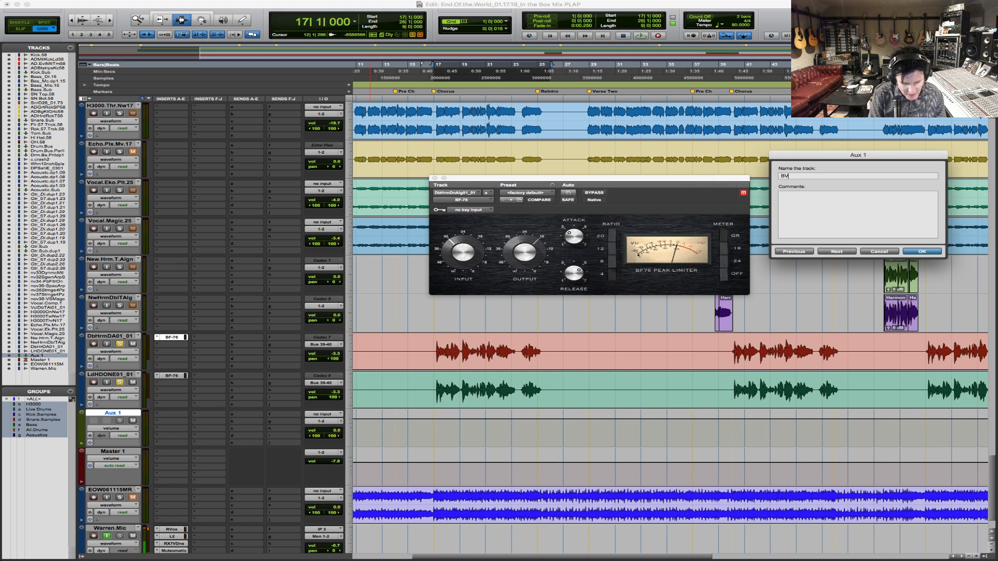
pyautogui.press('Return')
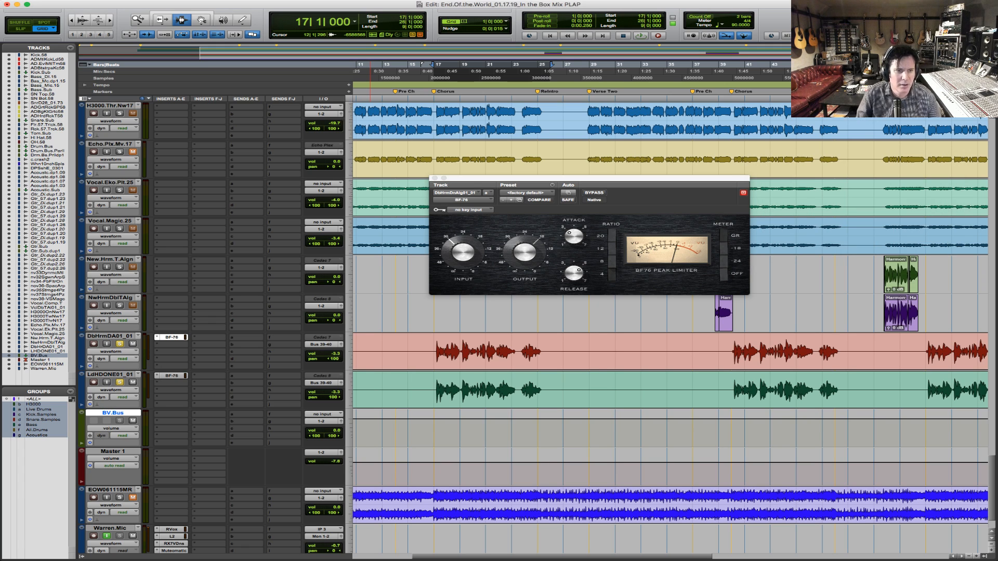
# - Set the input of the BV.Bus track to stereo Bus 39-40
pyautogui.click(322, 419)
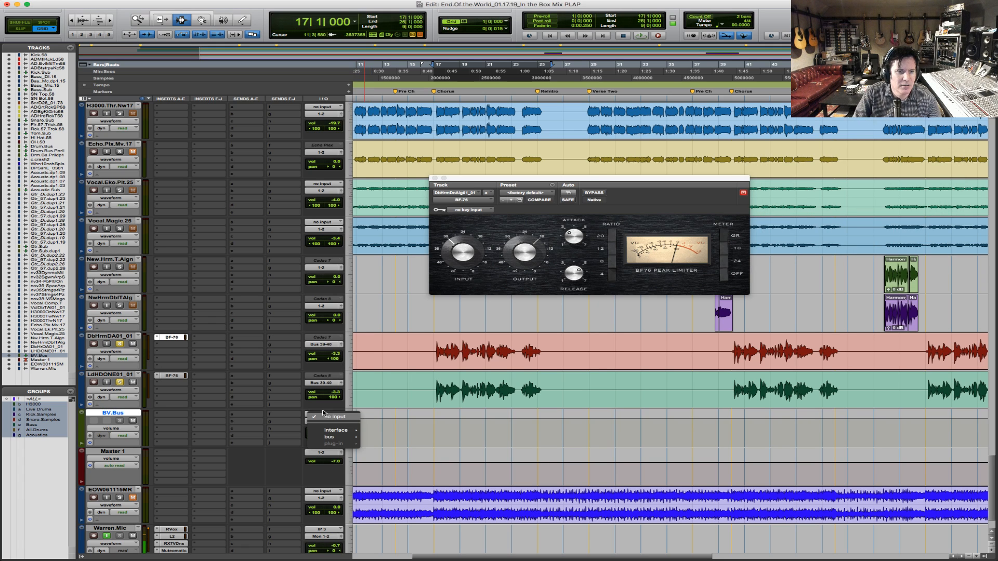
pyautogui.moveTo(332, 437)
pyautogui.moveTo(395, 439)
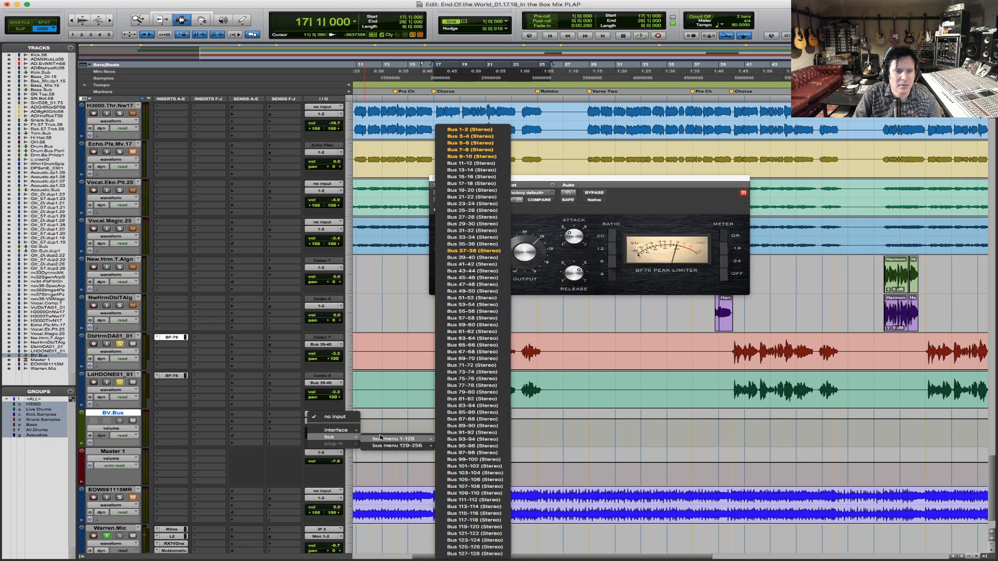
pyautogui.click(475, 257)
# - Insert the stereo REQ 4 on BV.Bus, roll off the lows and highs, boost the upper mids by 1.4 dB, and audition
pyautogui.click(167, 419)
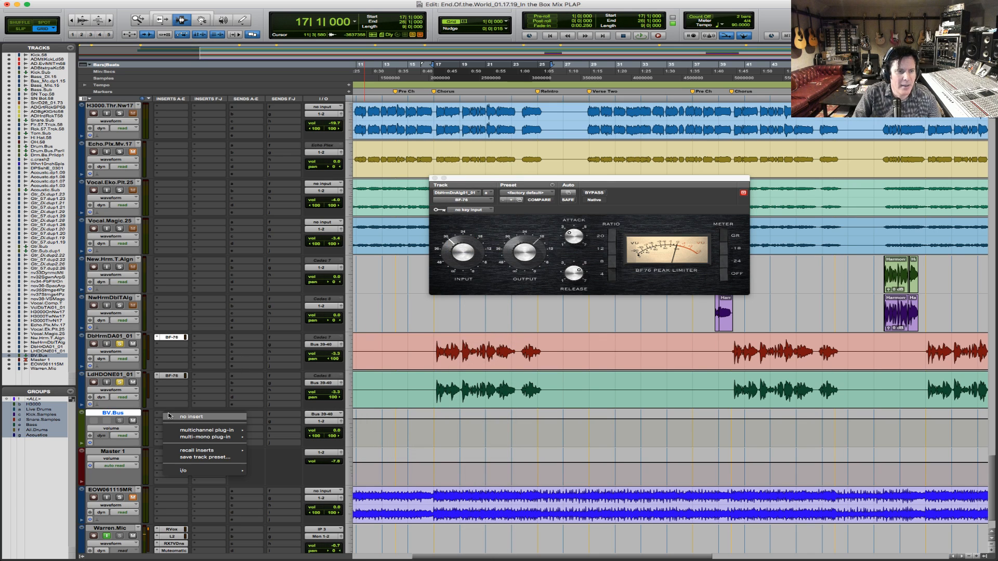
pyautogui.moveTo(192, 432)
pyautogui.moveTo(291, 231)
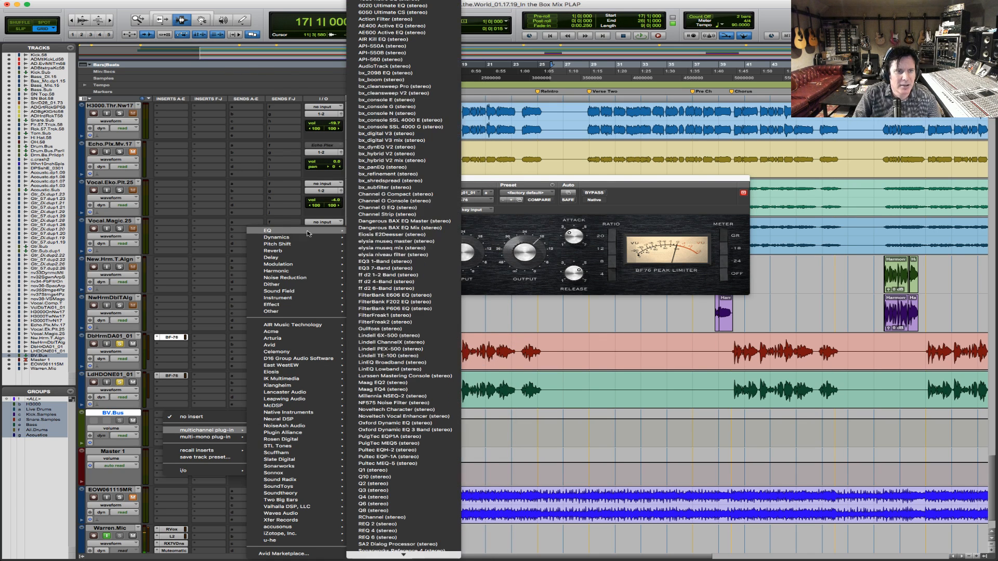
pyautogui.click(432, 532)
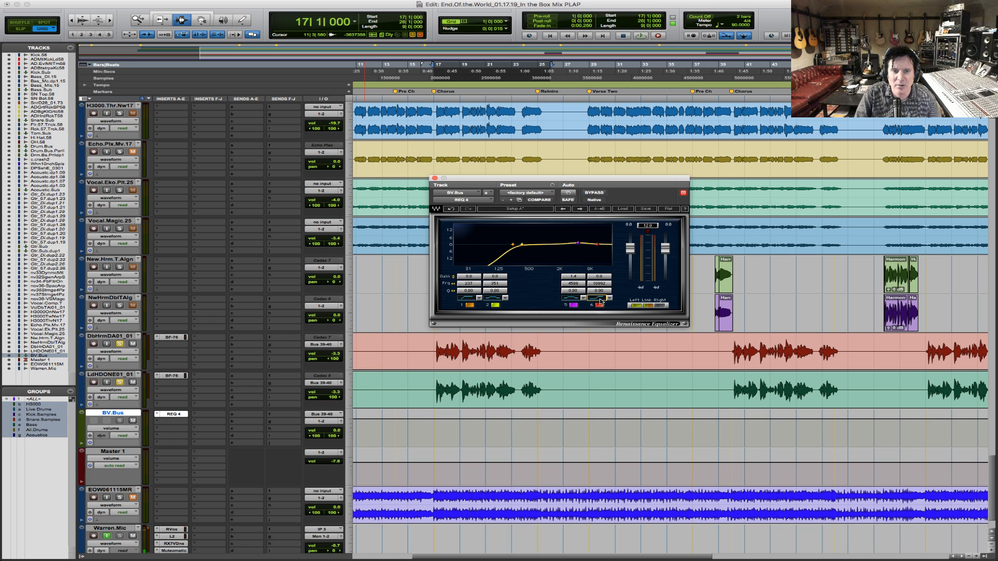
pyautogui.press('space')
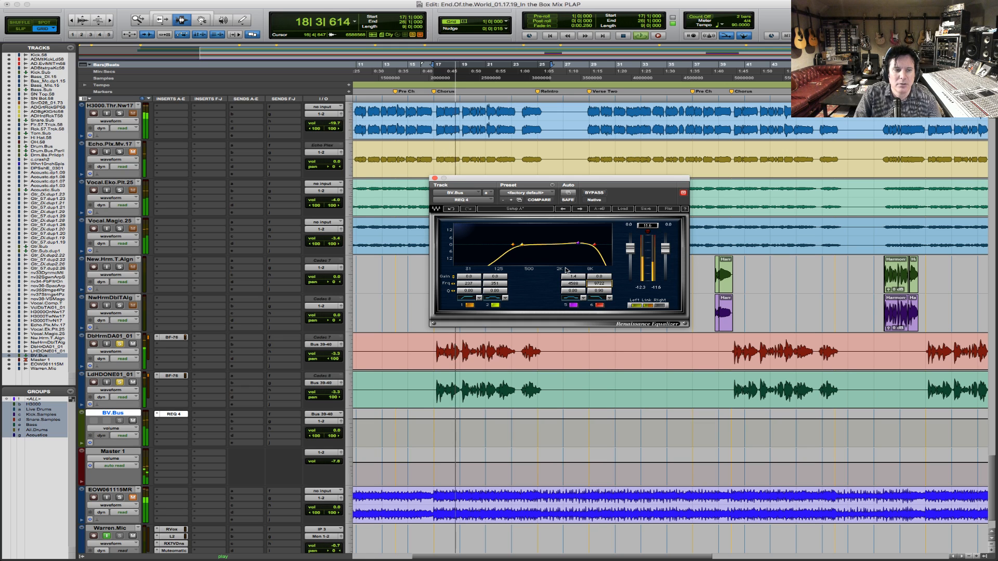
pyautogui.press('space')
# - Move REQ 4 to the second insert of BV.Bus and add the stereo Leapwing DynOne in the first insert
pyautogui.click(176, 424)
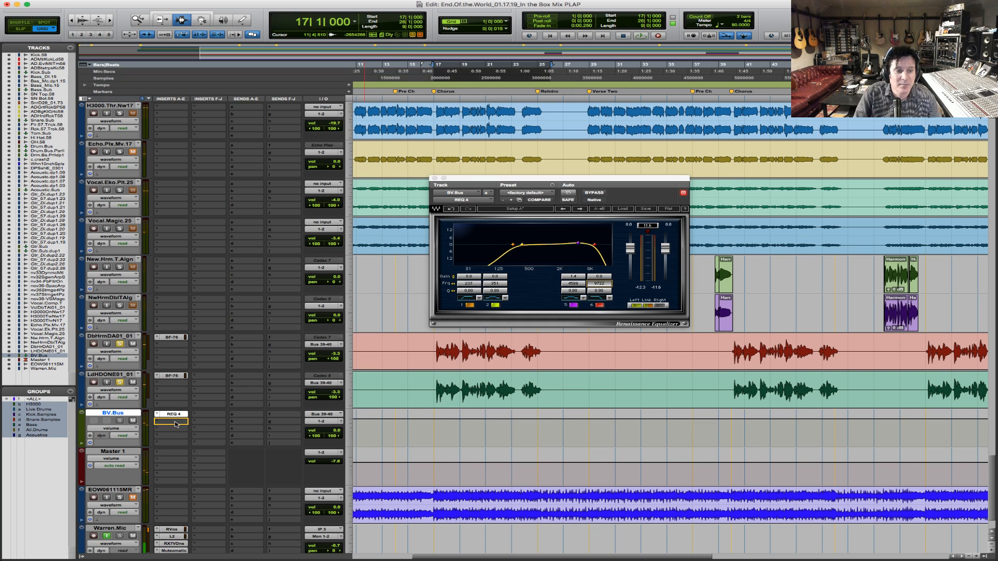
pyautogui.moveTo(176, 424); pyautogui.dragTo(176, 424)
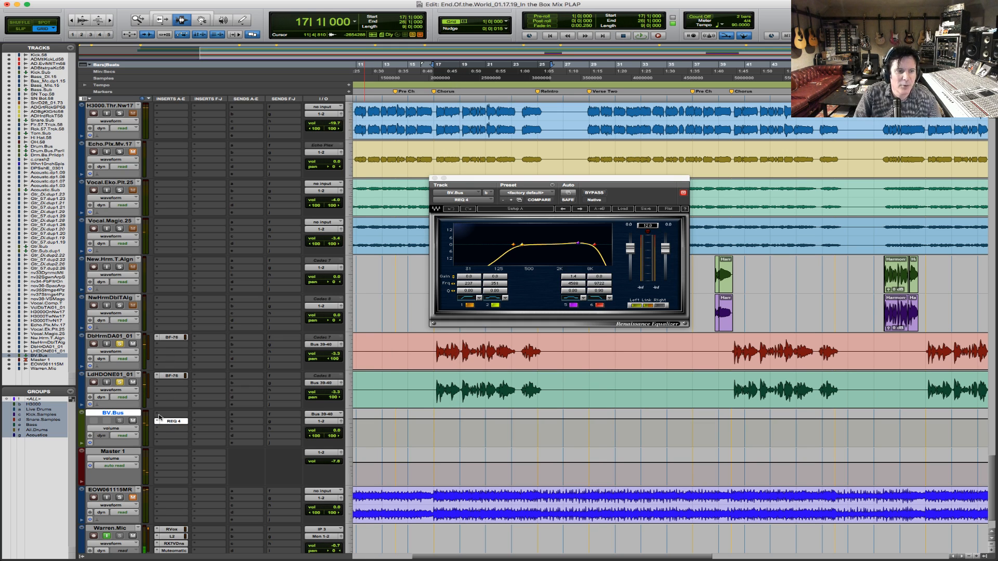
pyautogui.click(159, 416)
pyautogui.moveTo(200, 430)
pyautogui.moveTo(314, 410)
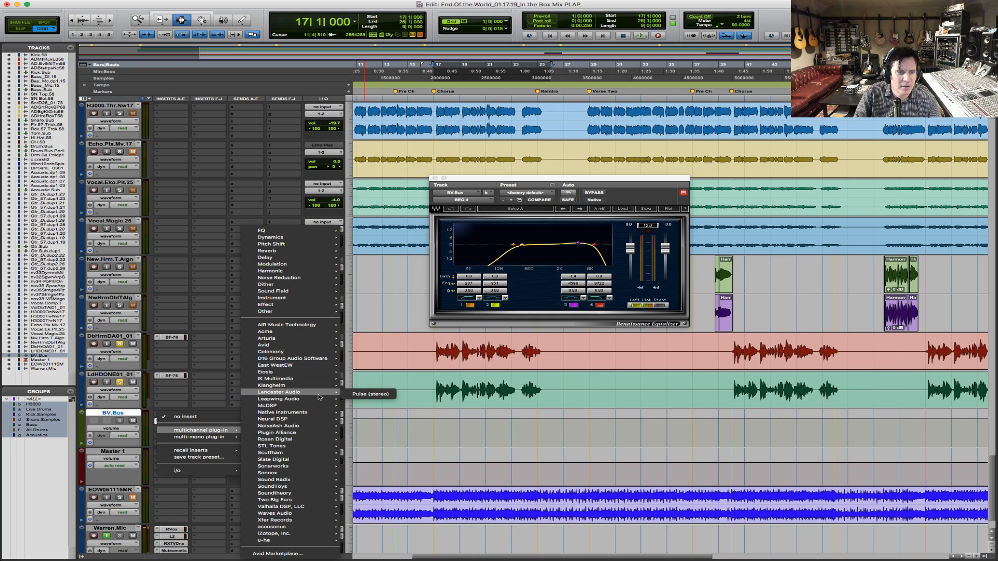
pyautogui.click(375, 428)
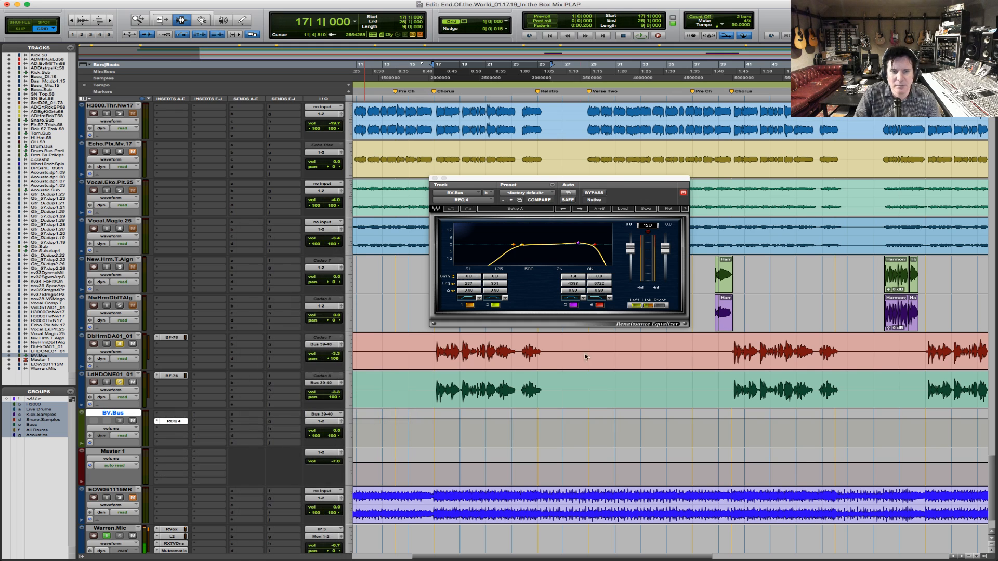
# - While the chorus plays, lower the linked DynOne band faders to -6.7 dB and unlink the bands
pyautogui.press('space')
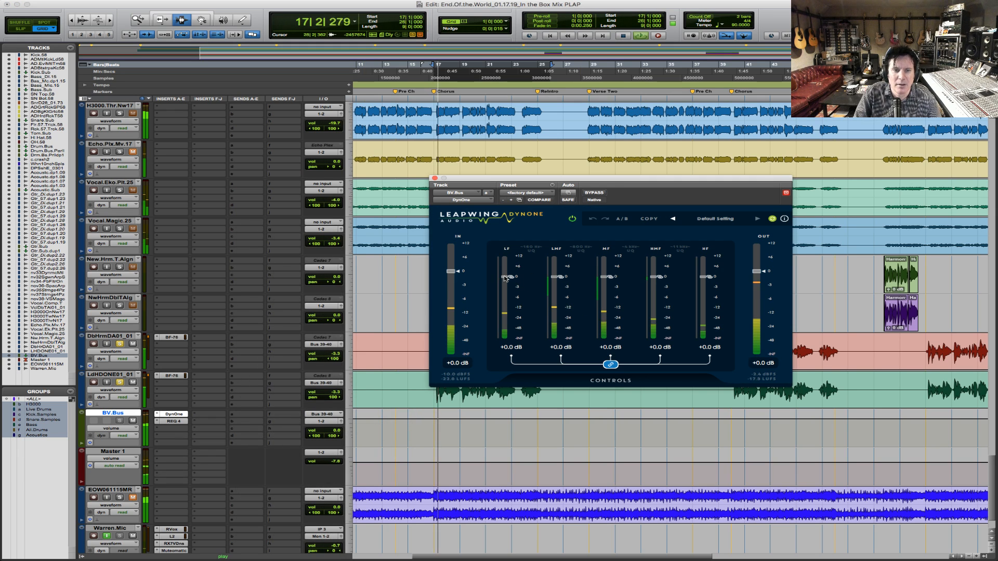
pyautogui.moveTo(505, 298); pyautogui.dragTo(505, 300)
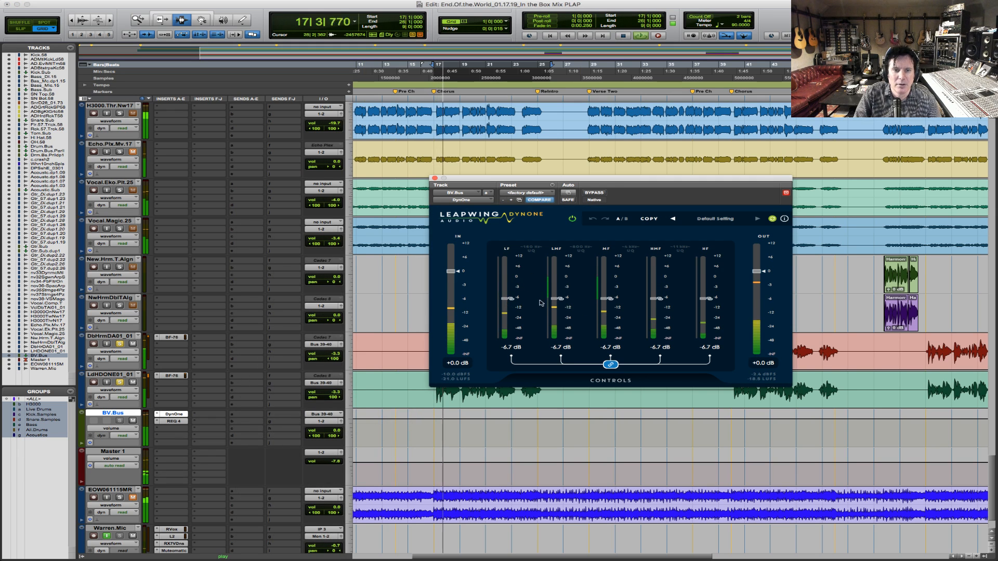
pyautogui.click(610, 364)
# - Set DynOne's MF band to -1.0 dB, HMF to -0.7 dB, LMF to -11.7 dB and LF to -39.4 dB, ending playback
pyautogui.moveTo(604, 298); pyautogui.dragTo(653, 279)
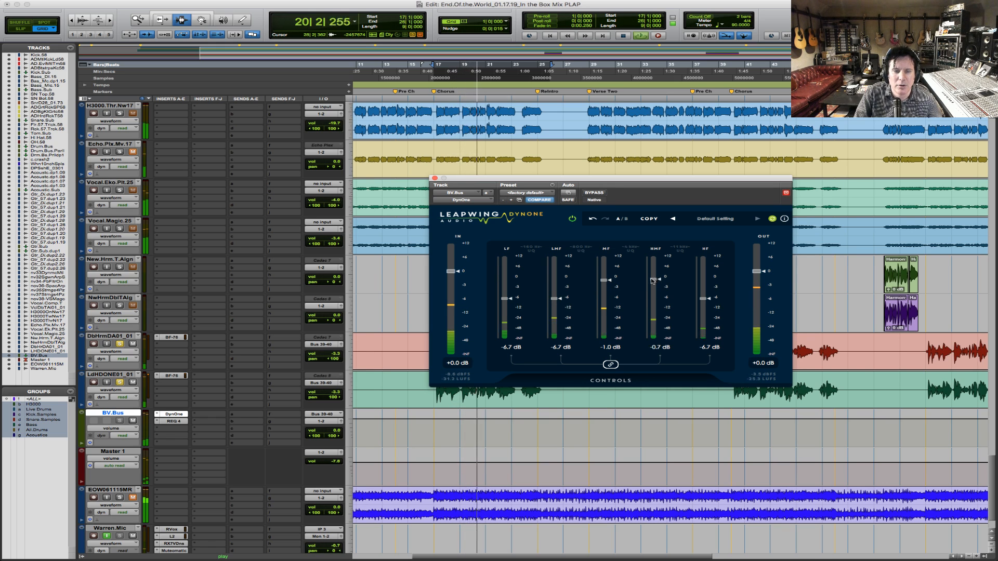
pyautogui.moveTo(555, 297); pyautogui.dragTo(508, 332)
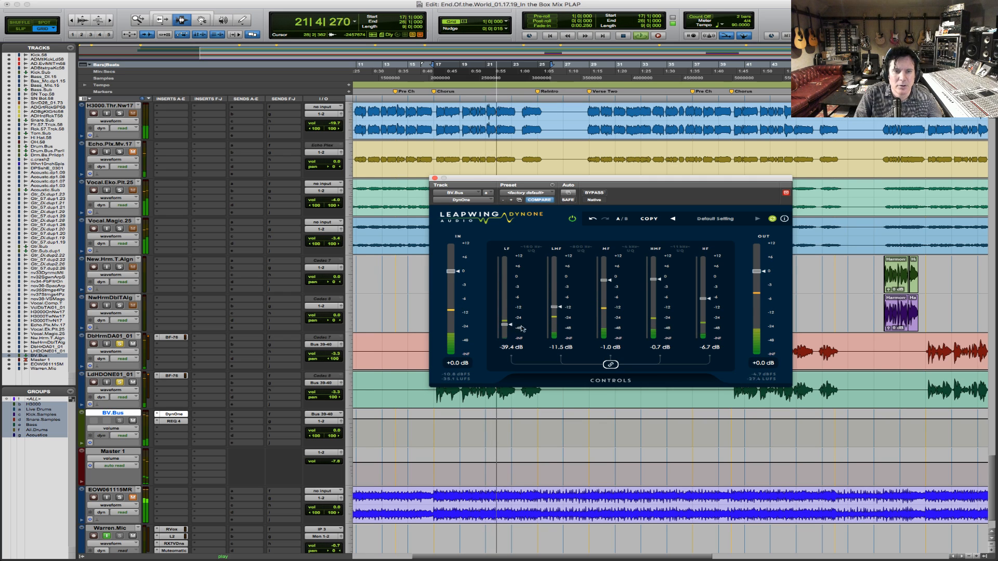
pyautogui.moveTo(554, 309); pyautogui.dragTo(554, 309)
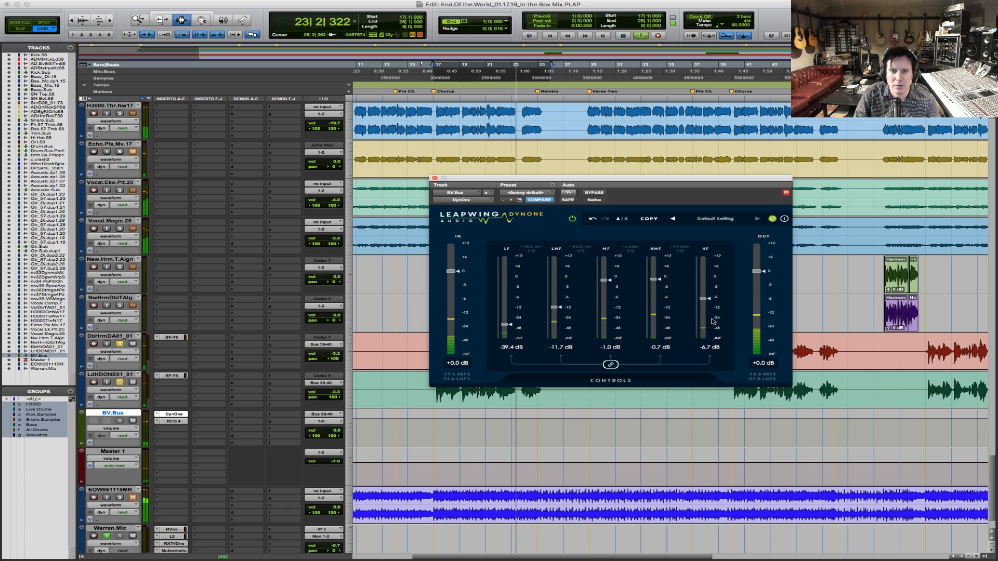
pyautogui.press('space')
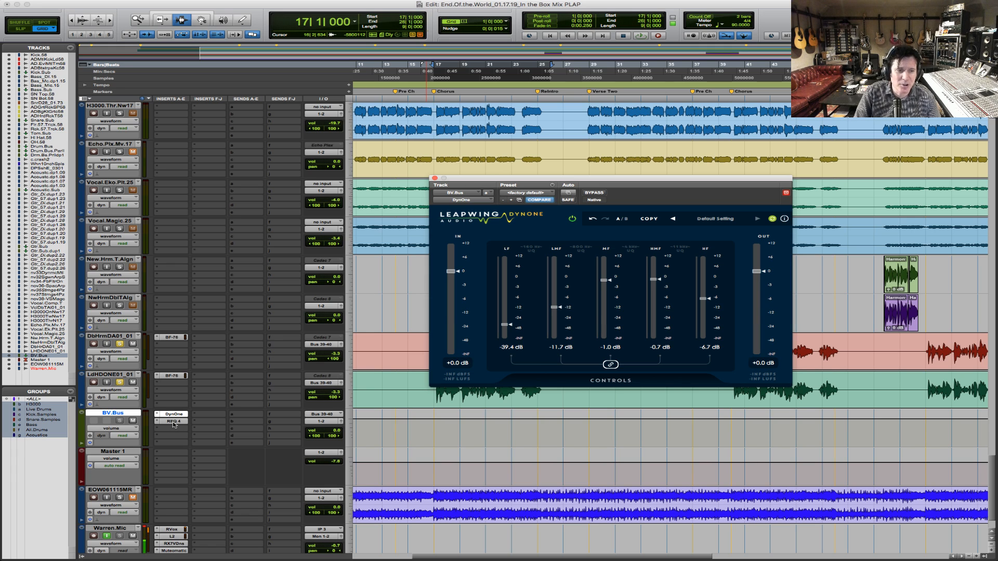
# - Insert the stereo Decapitator in the third insert of BV.Bus and audition it over the chorus
pyautogui.click(155, 432)
pyautogui.moveTo(194, 446)
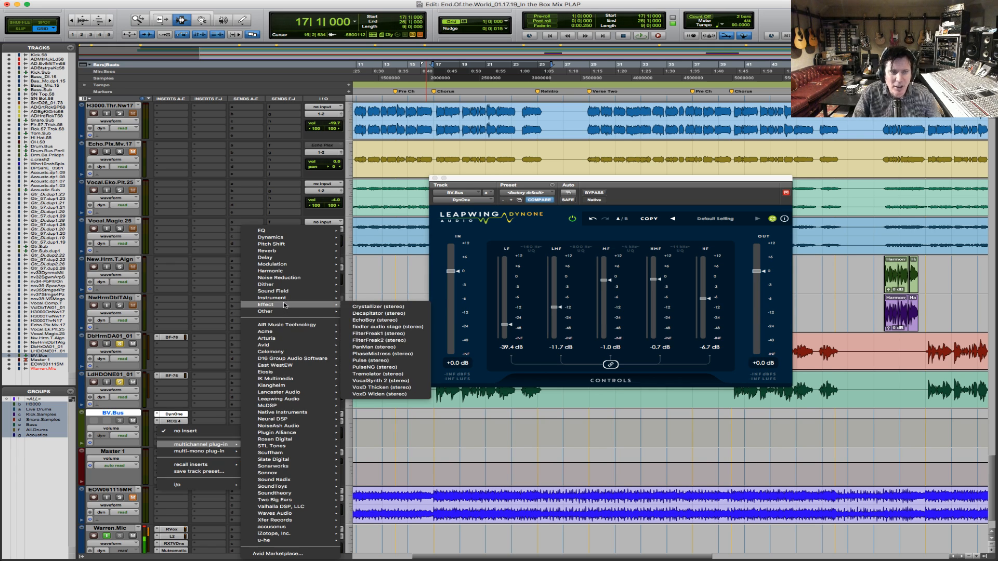
pyautogui.moveTo(281, 281)
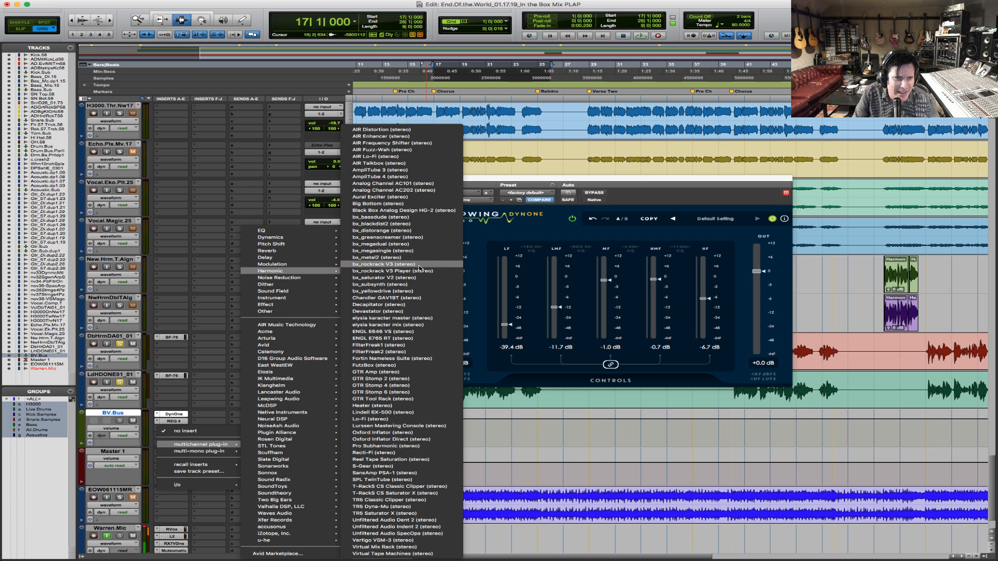
pyautogui.click(426, 306)
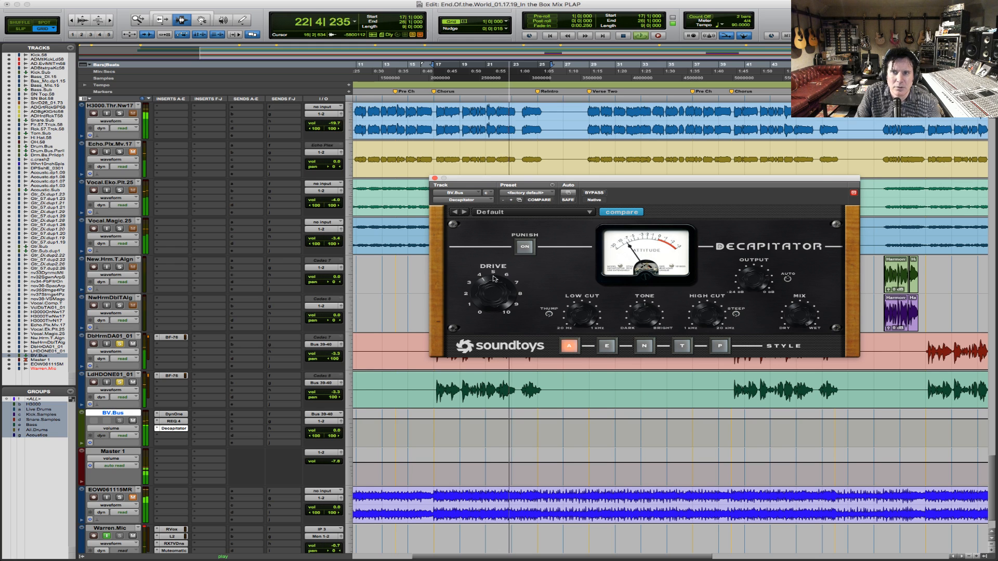
pyautogui.press('space')
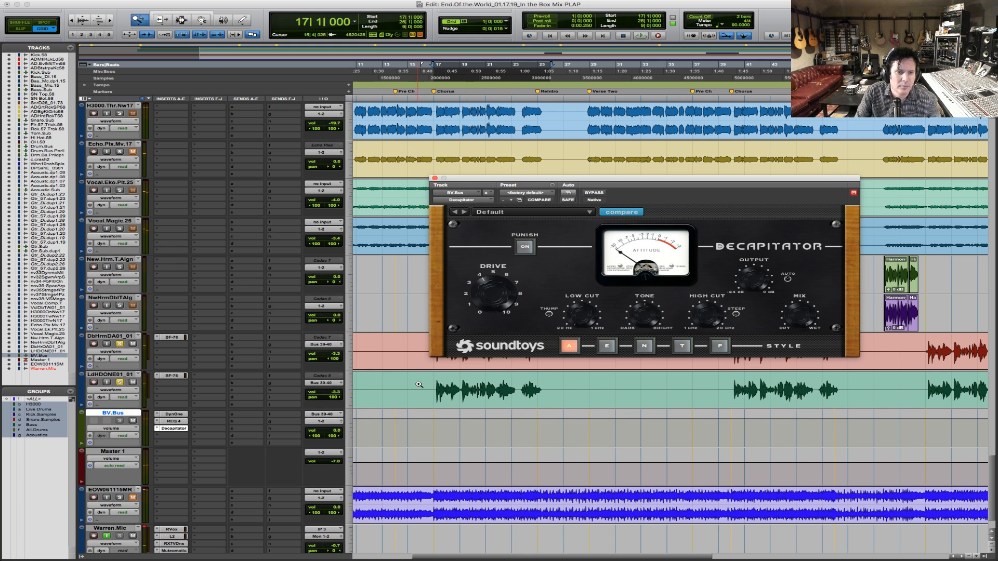
# - Select the first chorus clip on the LdHDONE01_01 track and zoom the timeline in on it
pyautogui.click(468, 381)
pyautogui.moveTo(414, 396); pyautogui.dragTo(695, 400)
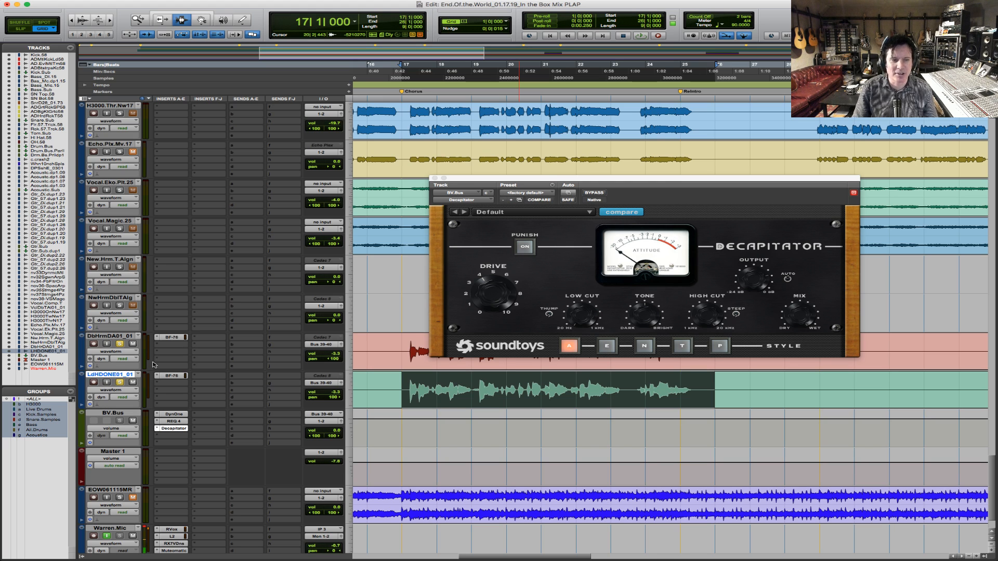
# - Insert the stereo L1 limiter in the fourth insert of BV.Bus
pyautogui.click(158, 439)
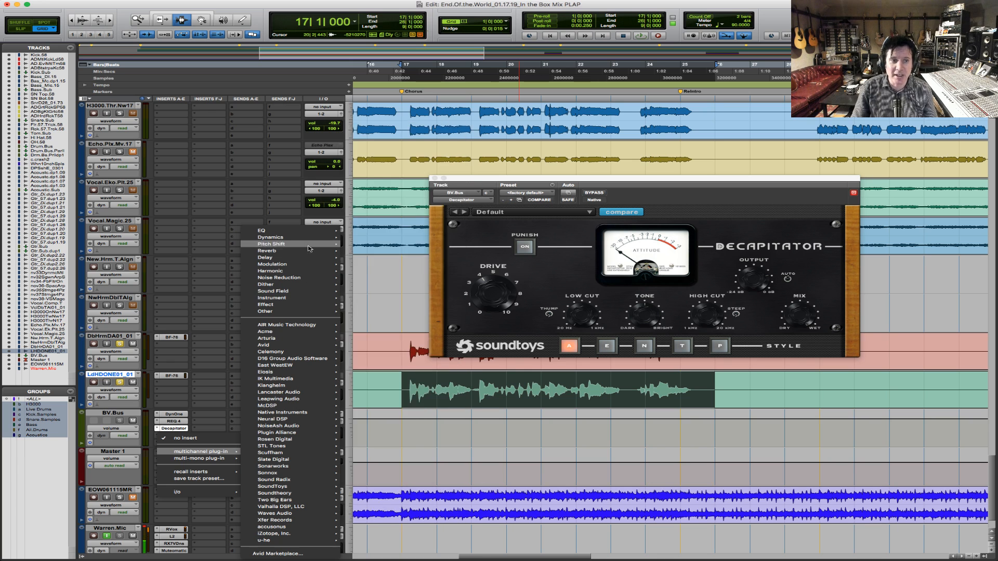
pyautogui.moveTo(306, 237)
pyautogui.click(405, 396)
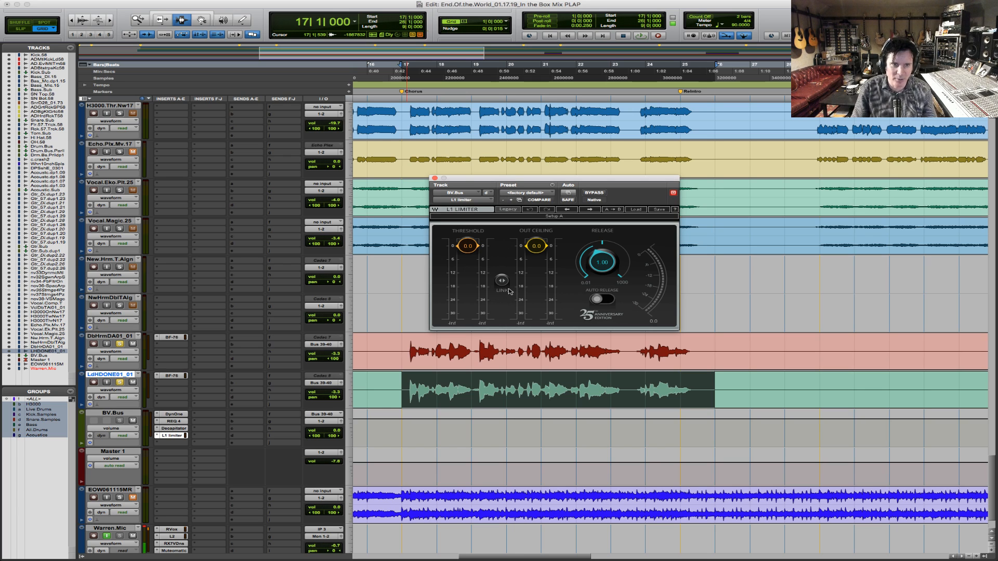
# - Try the L1's linked threshold and ceiling at -10.2 over the chorus, reset both to 0.0 and compare the sound
pyautogui.press('space')
pyautogui.moveTo(508, 286); pyautogui.dragTo(509, 309)
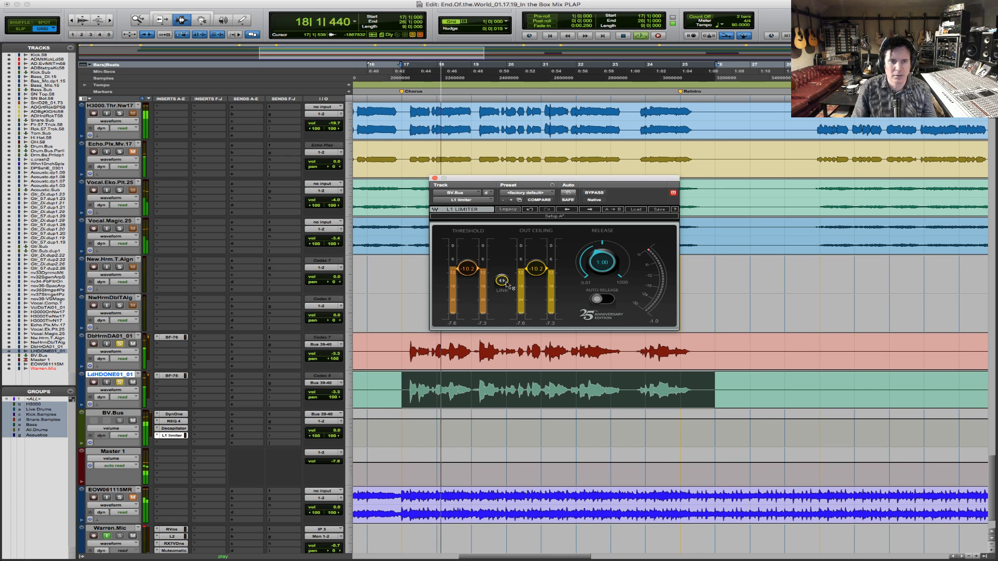
pyautogui.press('space')
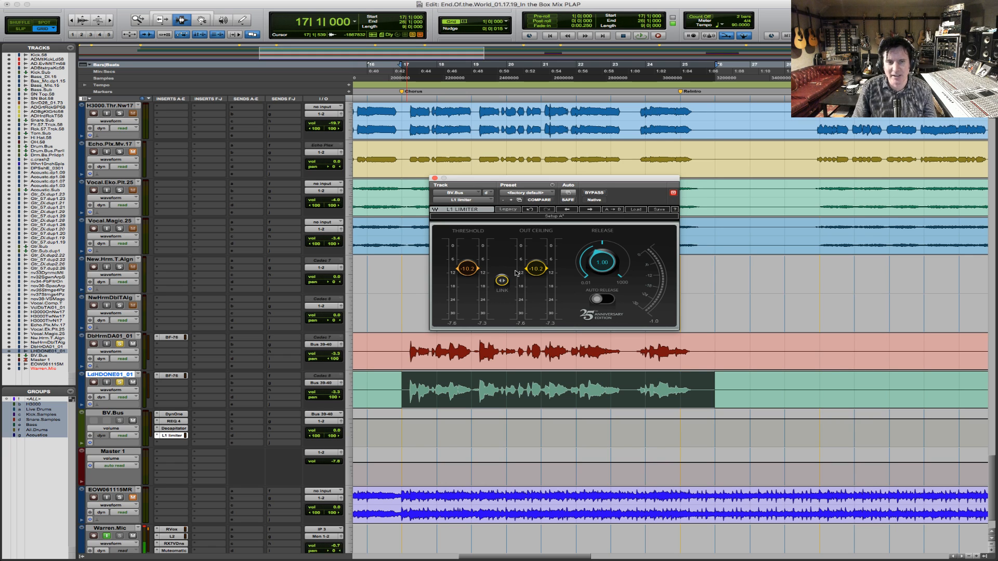
pyautogui.keyDown('alt'); pyautogui.click(501, 281); pyautogui.keyUp('alt')
pyautogui.press('space')
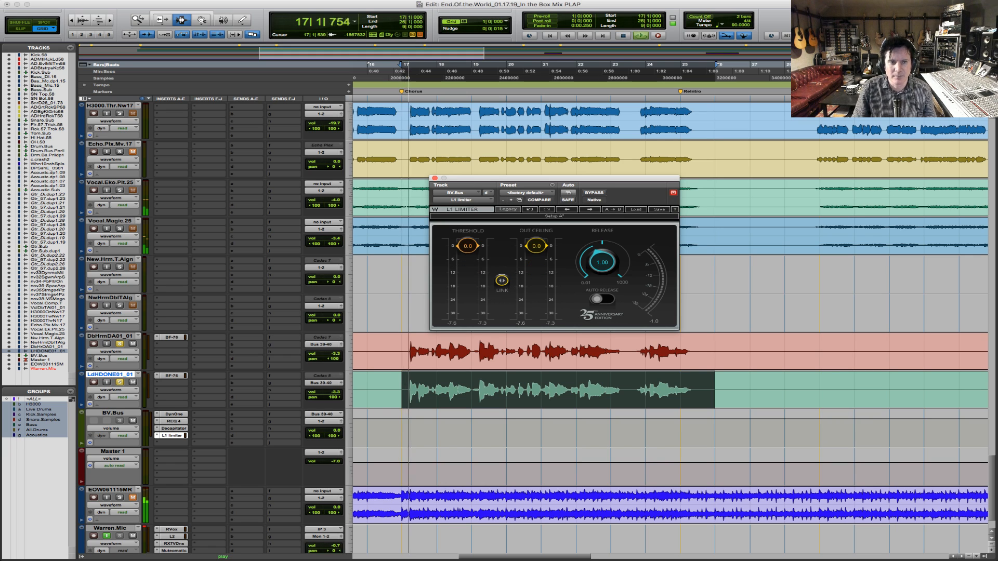
pyautogui.press('space')
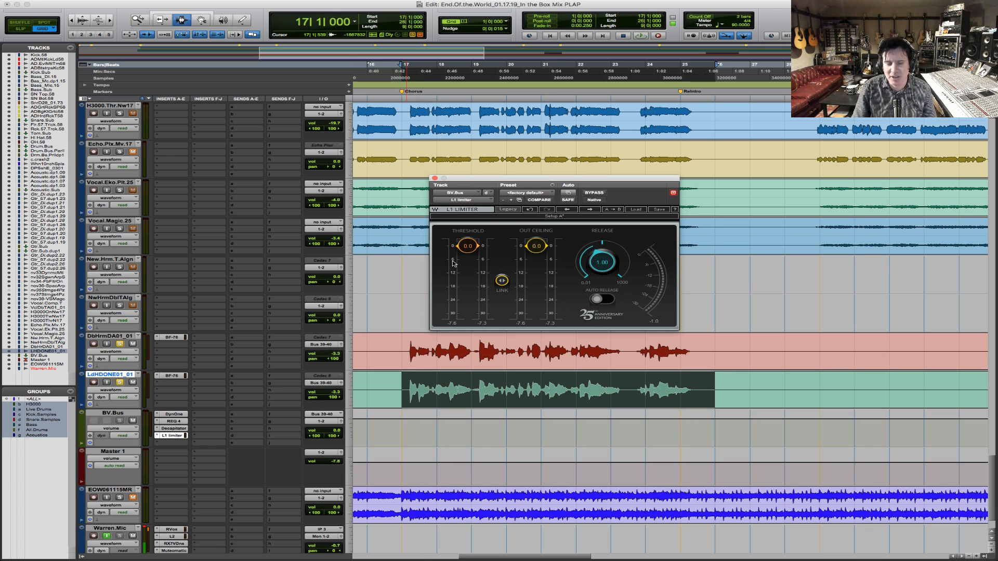
pyautogui.press('space')
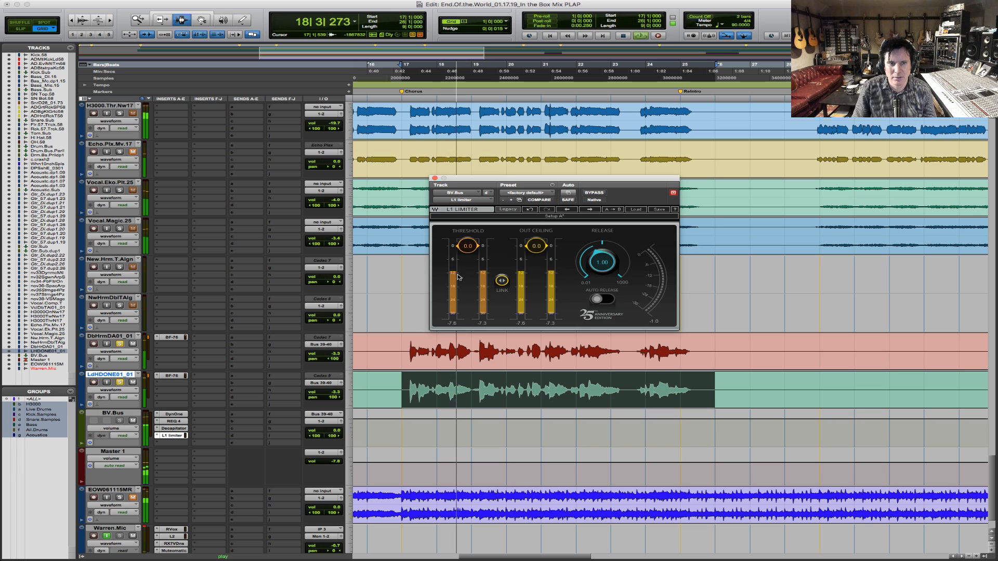
pyautogui.press('space')
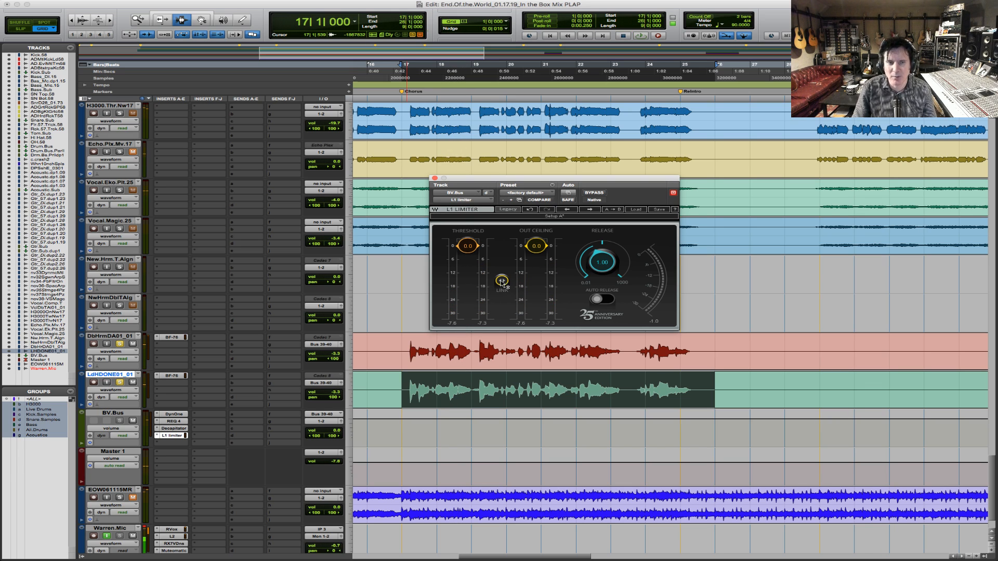
# - Lower the L1's linked threshold and output ceiling to -13.1, auditioning the chorus repeatedly
pyautogui.moveTo(467, 249); pyautogui.dragTo(467, 266)
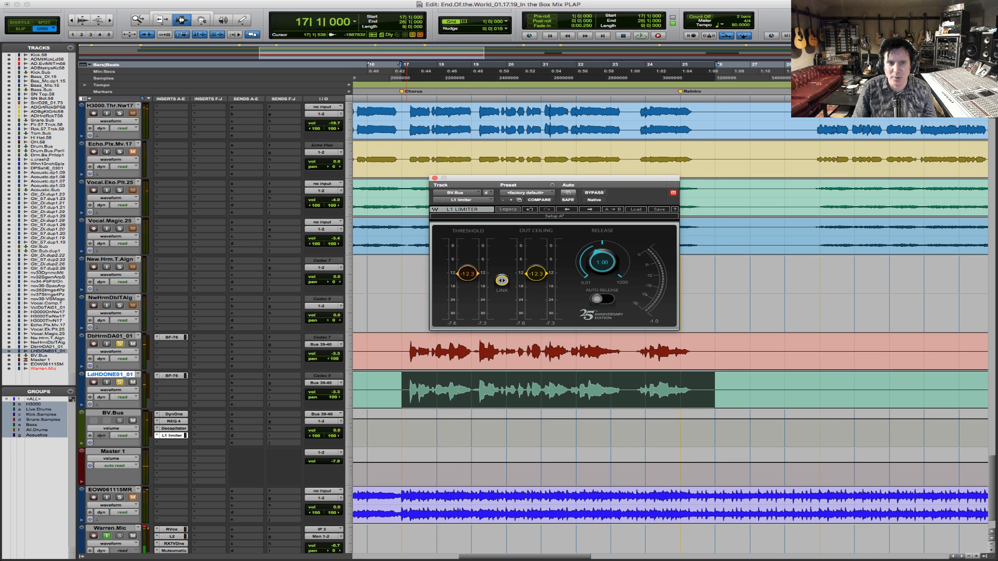
pyautogui.press('space')
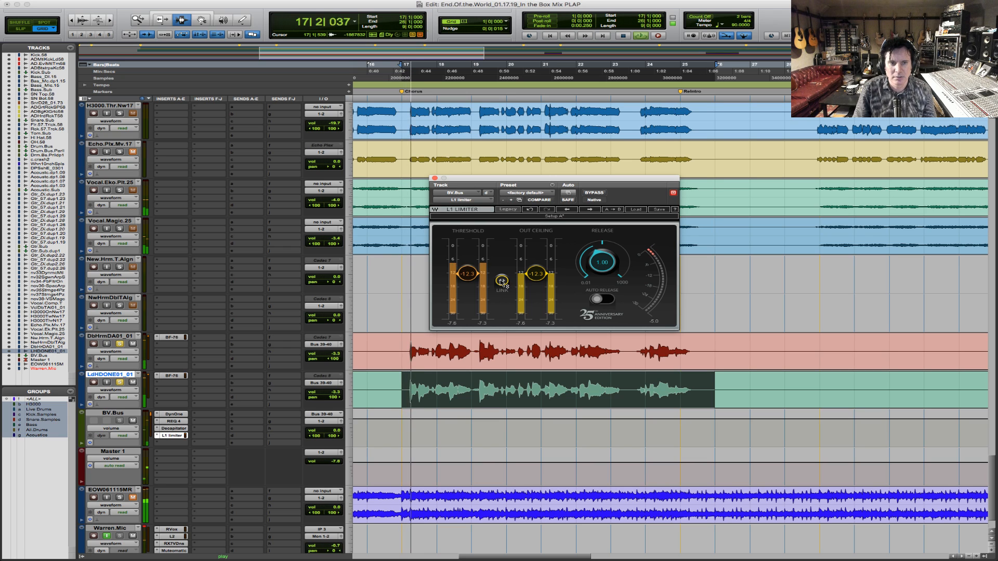
pyautogui.press('space')
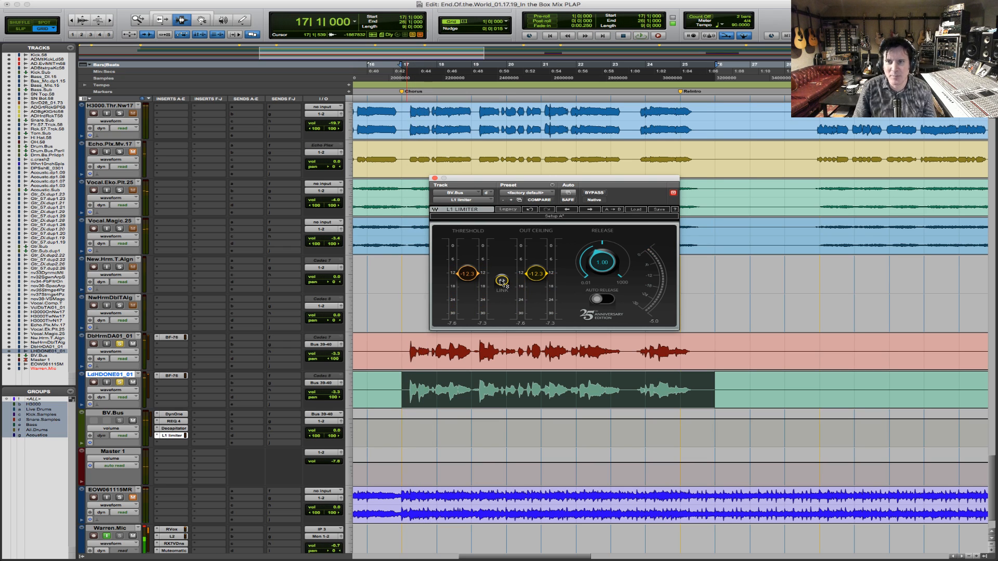
pyautogui.press('space')
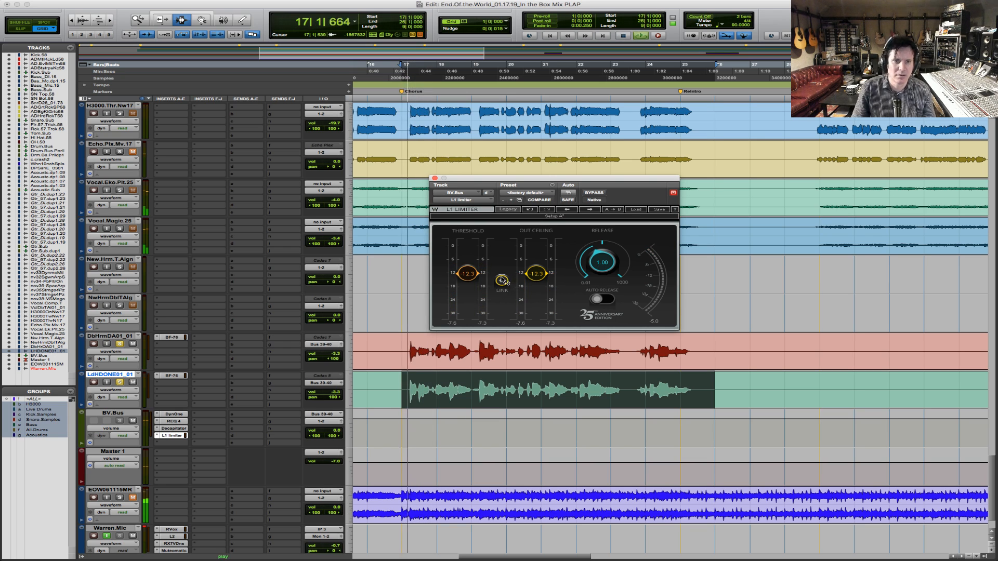
pyautogui.press('space')
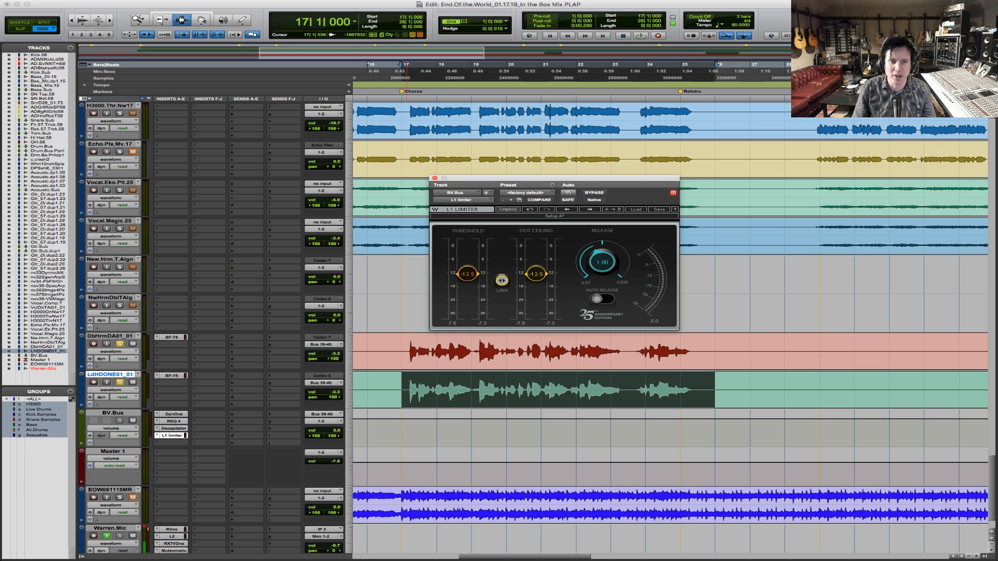
pyautogui.press('space')
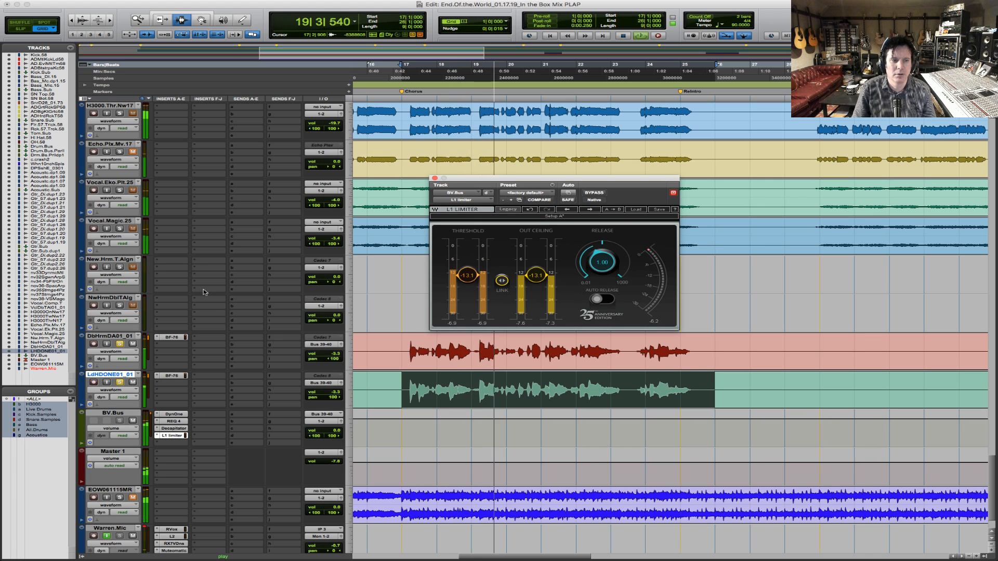
pyautogui.press('space')
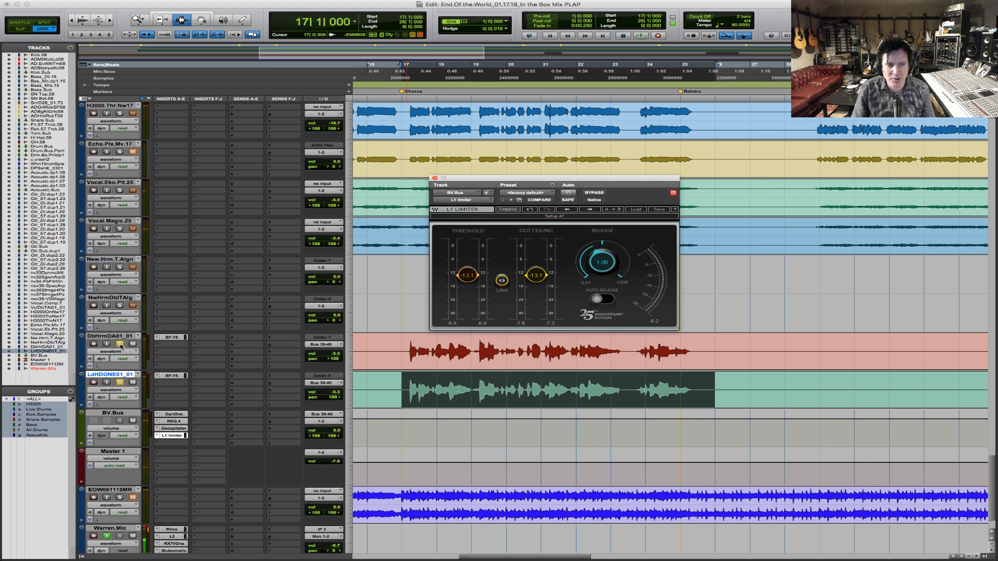
# - Unsolo the harmony tracks and set the L1's unlinked output ceiling to -12.4, auditioning it over the chorus
pyautogui.click(120, 344)
pyautogui.press('space')
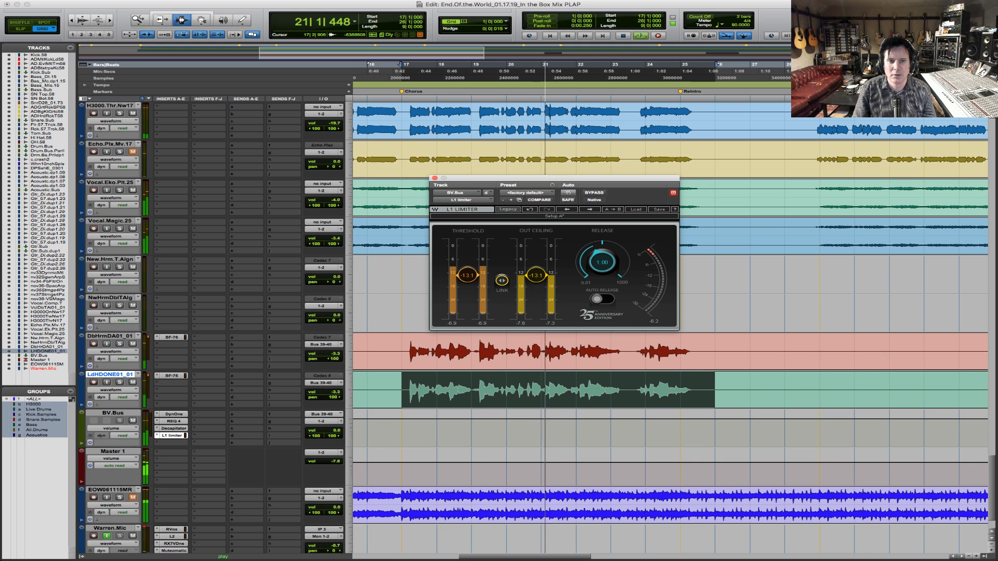
pyautogui.moveTo(538, 278); pyautogui.dragTo(537, 274)
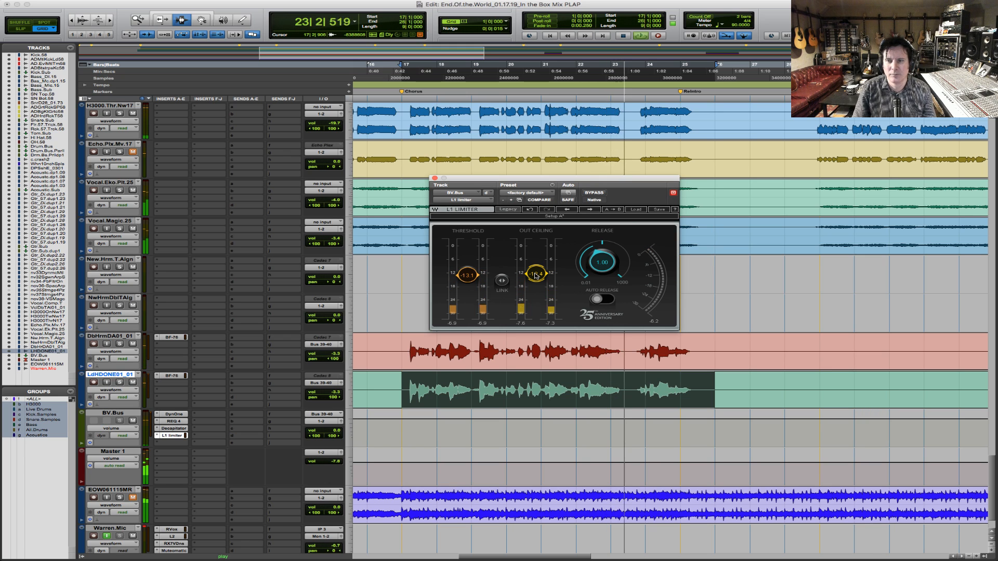
pyautogui.press('space')
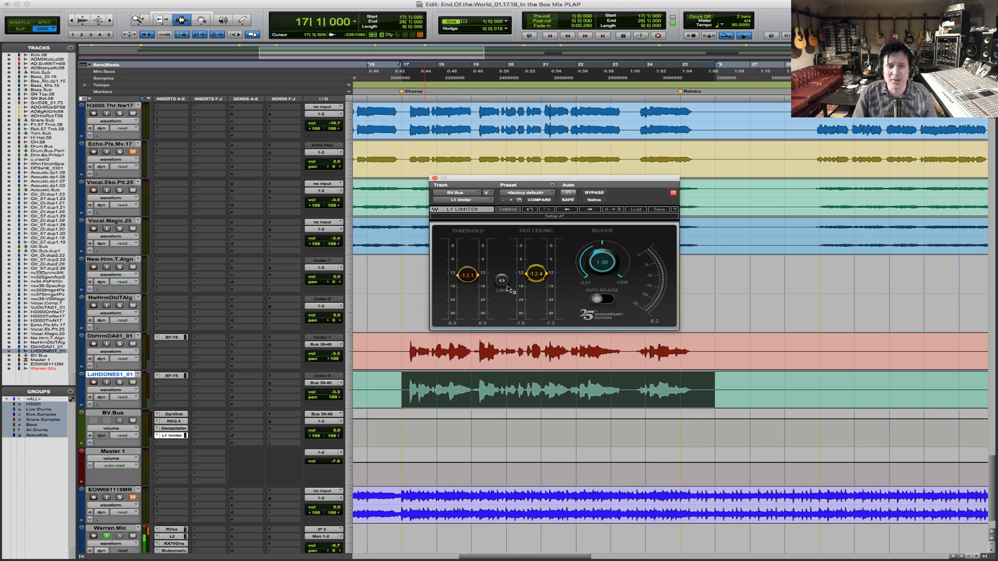
pyautogui.press('space')
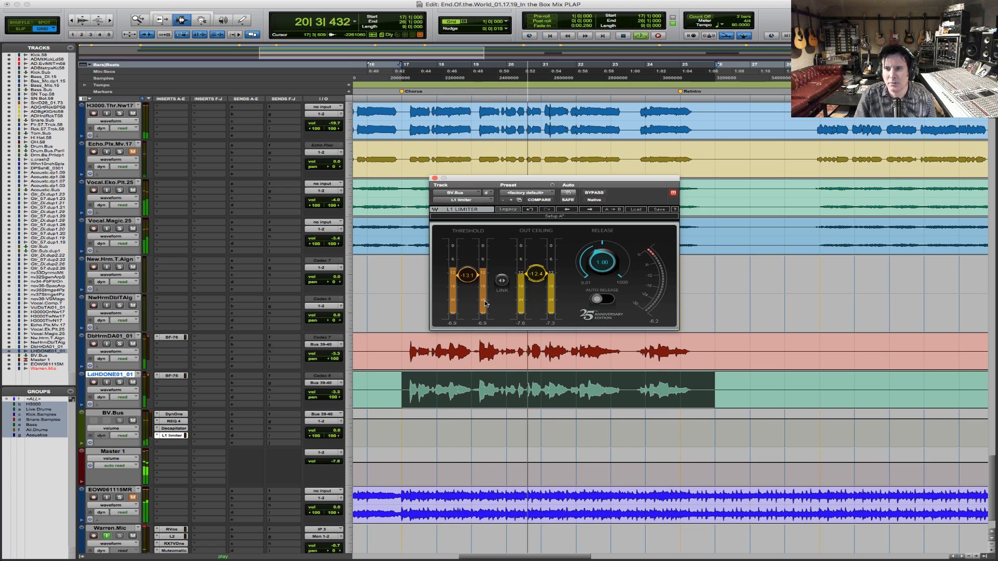
pyautogui.press('space')
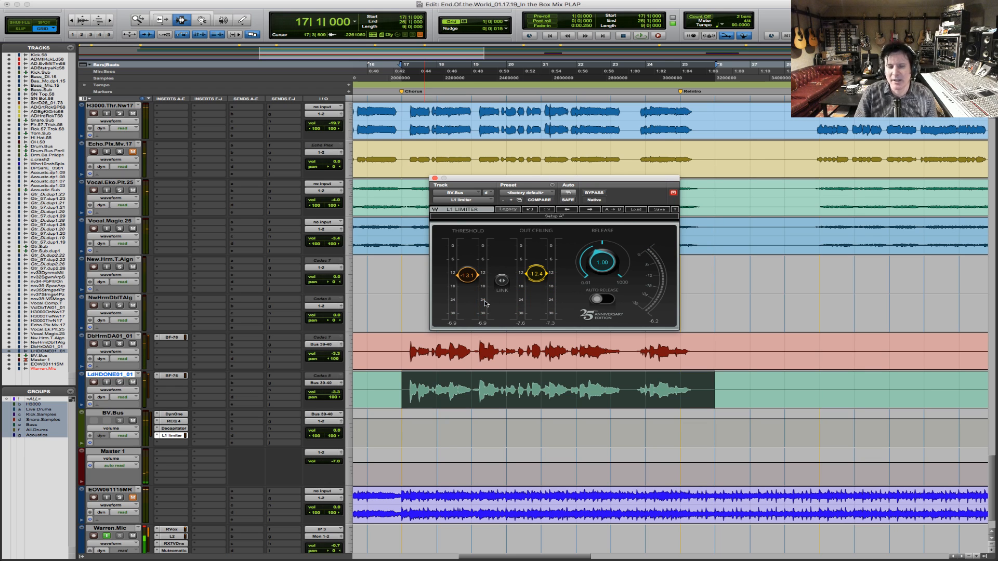
# - Zoom the timeline out around the chorus and select that section on both the DbHrmDA01_01 and LdHDONE01_01 tracks
pyautogui.moveTo(405, 389); pyautogui.dragTo(712, 404)
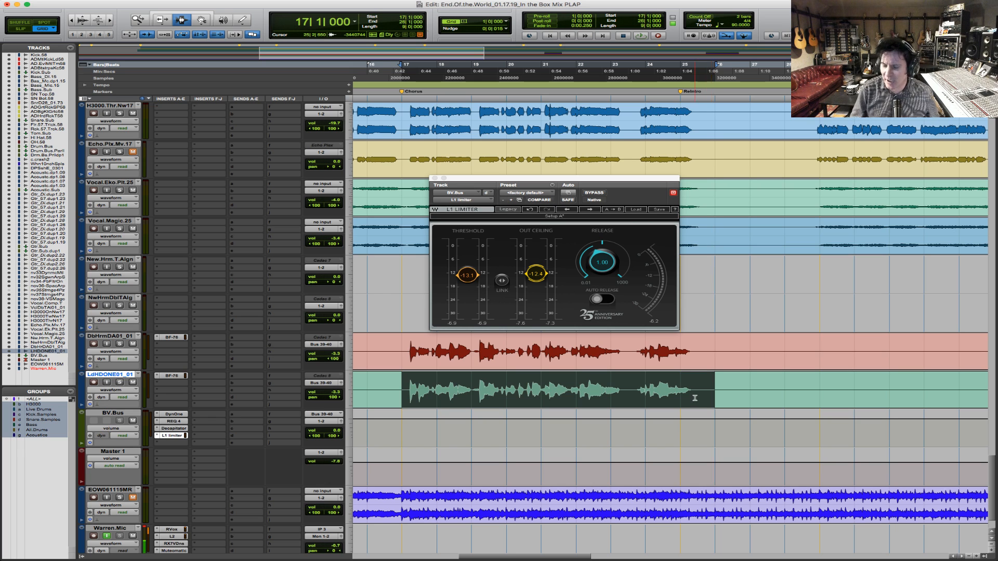
pyautogui.press('r')
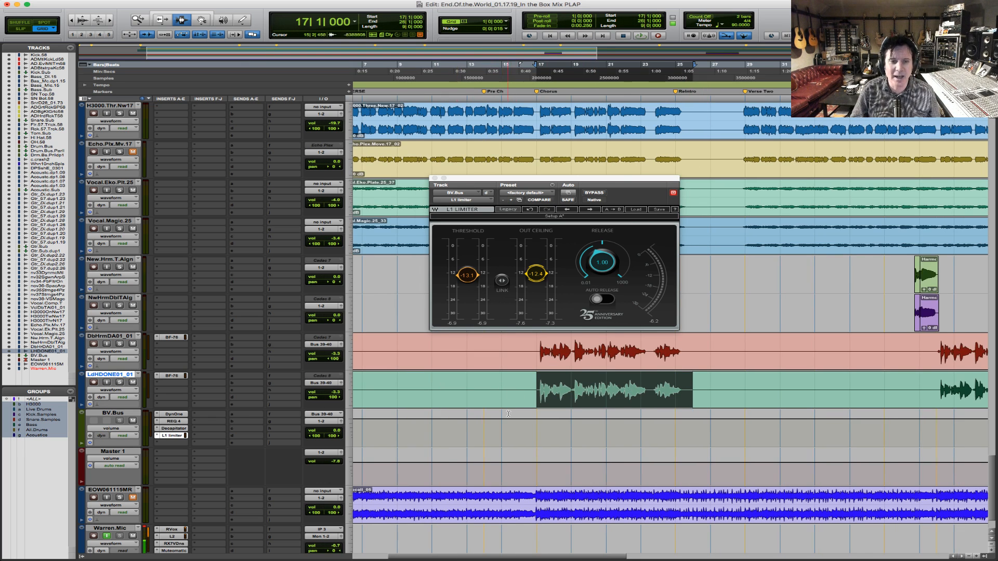
pyautogui.moveTo(537, 401); pyautogui.dragTo(693, 404)
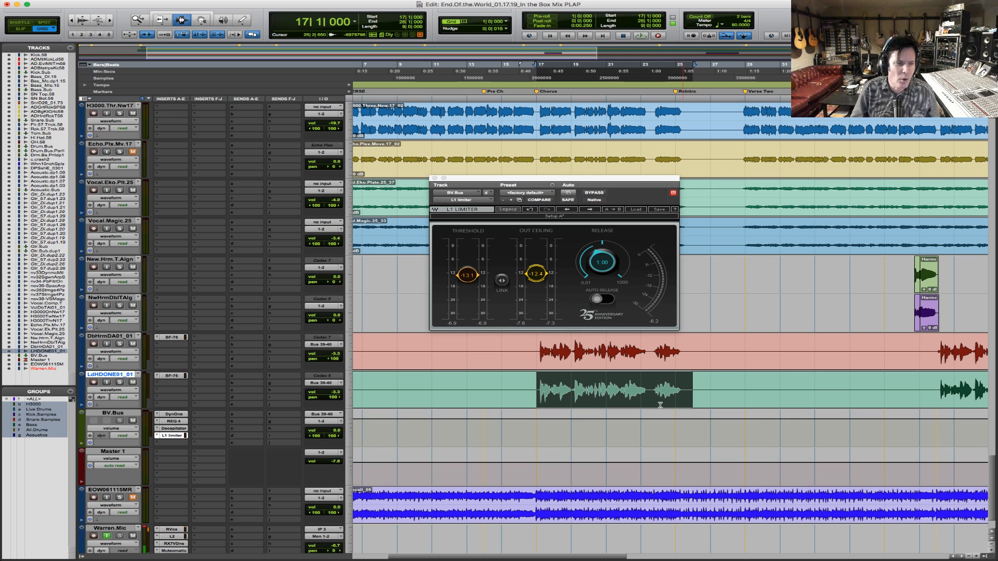
pyautogui.click(112, 335)
pyautogui.keyDown('shift'); pyautogui.click(119, 376); pyautogui.keyUp('shift')
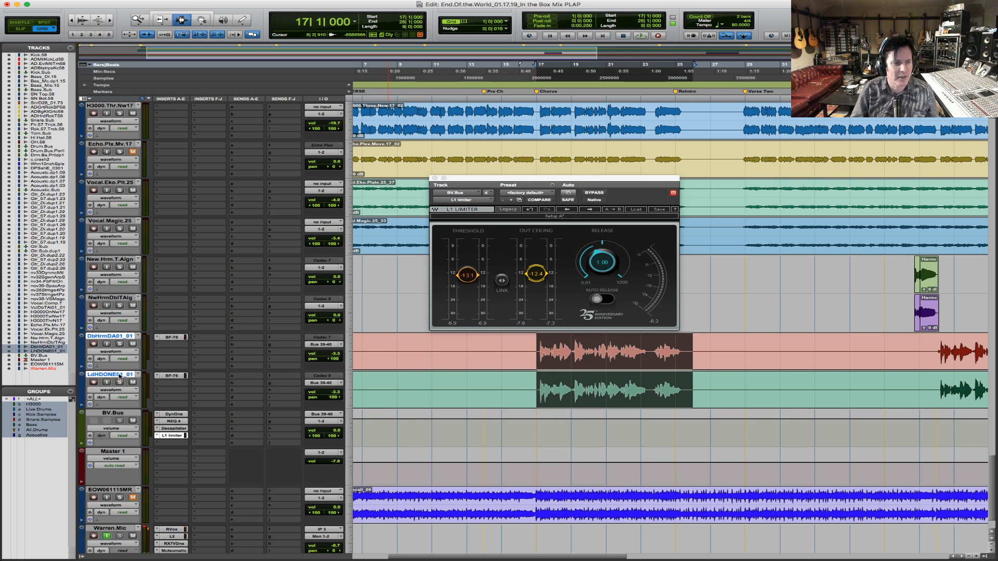
# - Create one new stereo Aux Input track directly below BV.Bus
pyautogui.click(122, 413)
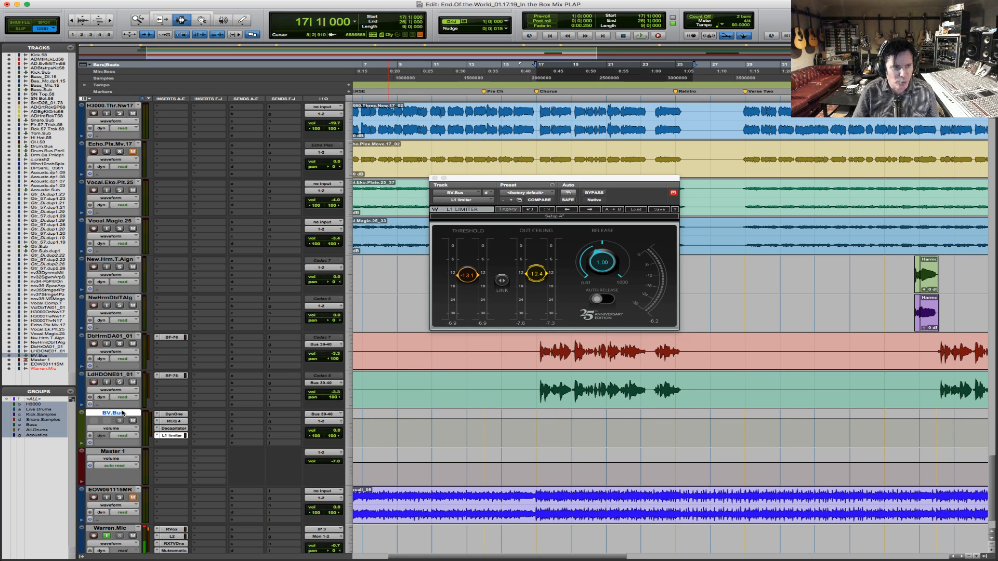
pyautogui.press('super+shift+n')
pyautogui.press('super+Right')
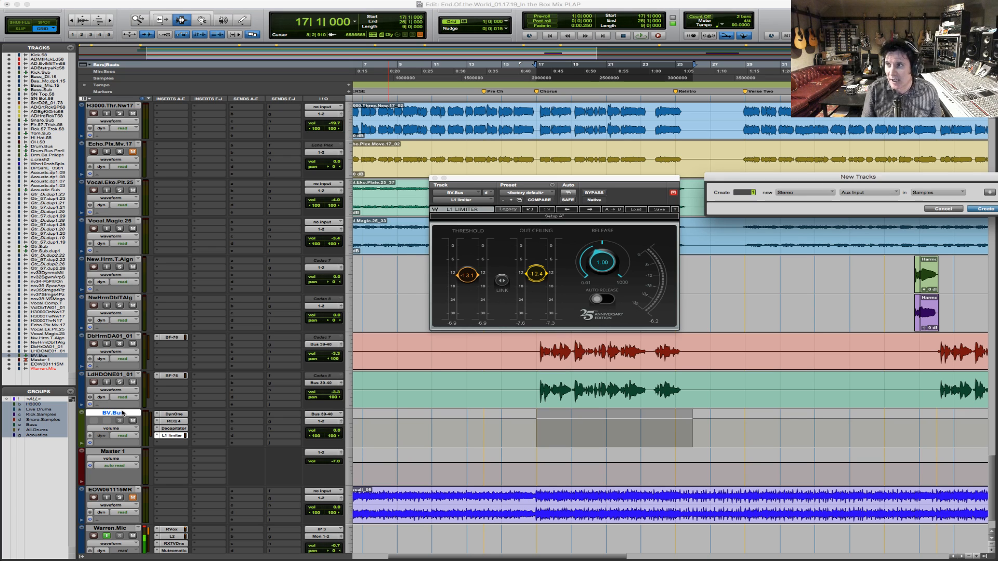
pyautogui.press('Return')
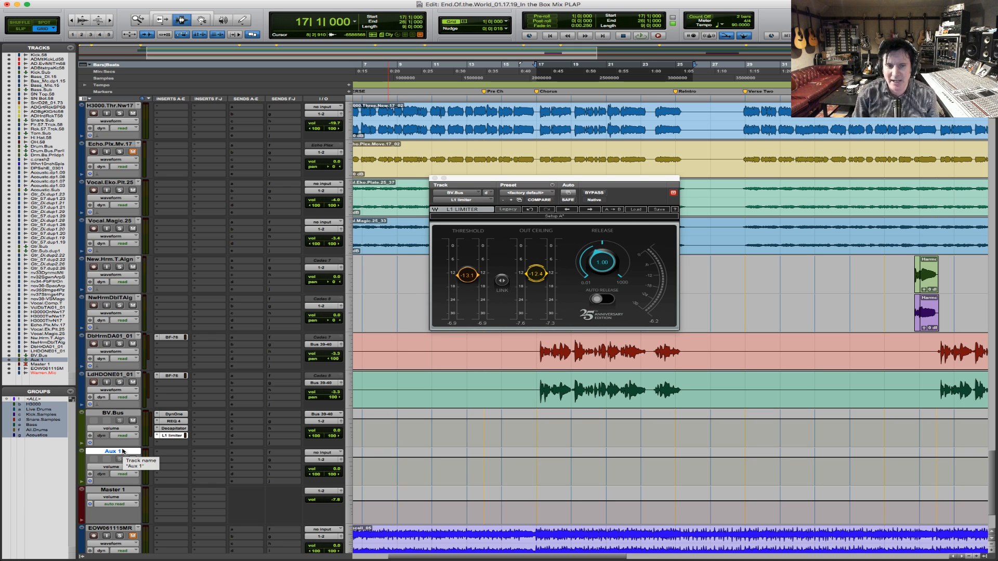
# - Select the chorus vocal on DbHrmDA01_01 from bar 17 and try different end points in Slip and Grid modes
pyautogui.moveTo(535, 351); pyautogui.dragTo(659, 359)
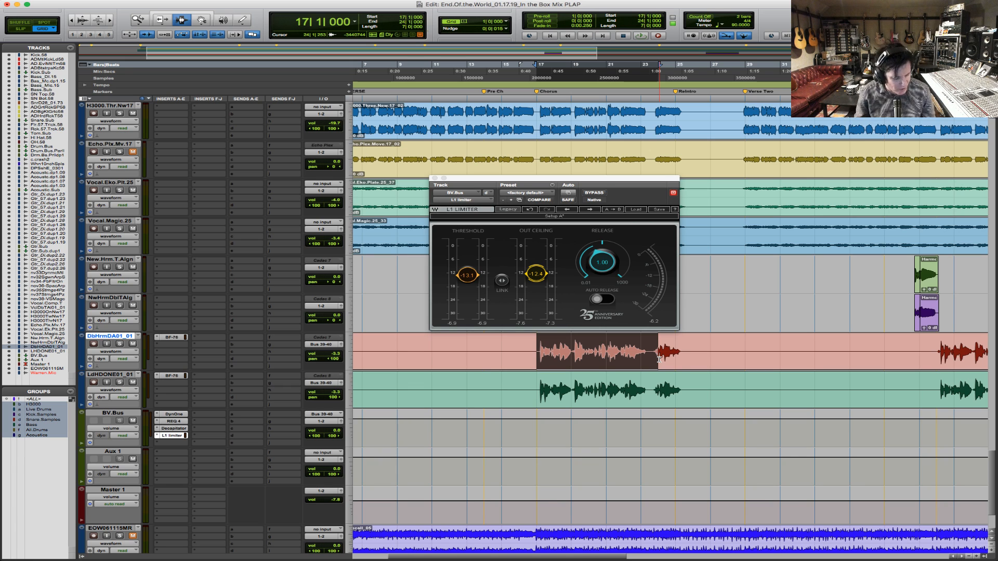
pyautogui.press('F2')
pyautogui.keyDown('shift'); pyautogui.click(651, 353); pyautogui.keyUp('shift')
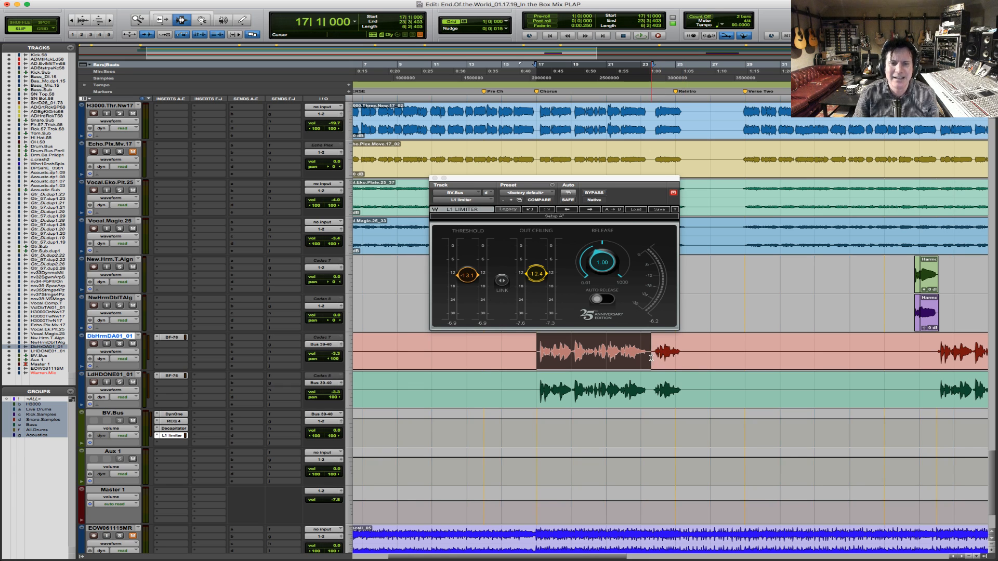
pyautogui.press('F4')
pyautogui.keyDown('shift'); pyautogui.click(684, 358); pyautogui.keyUp('shift')
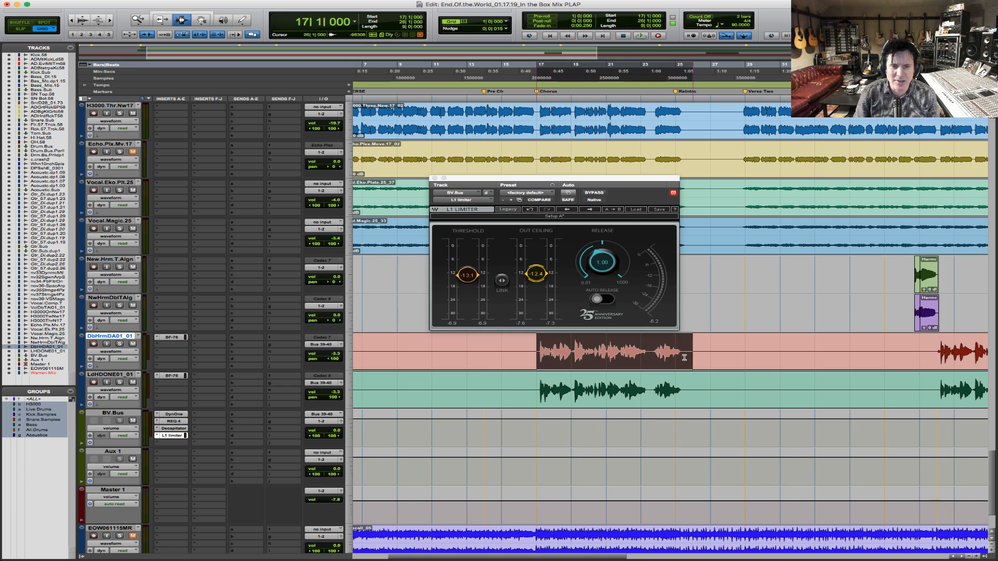
pyautogui.keyDown('shift'); pyautogui.click(659, 354); pyautogui.keyUp('shift')
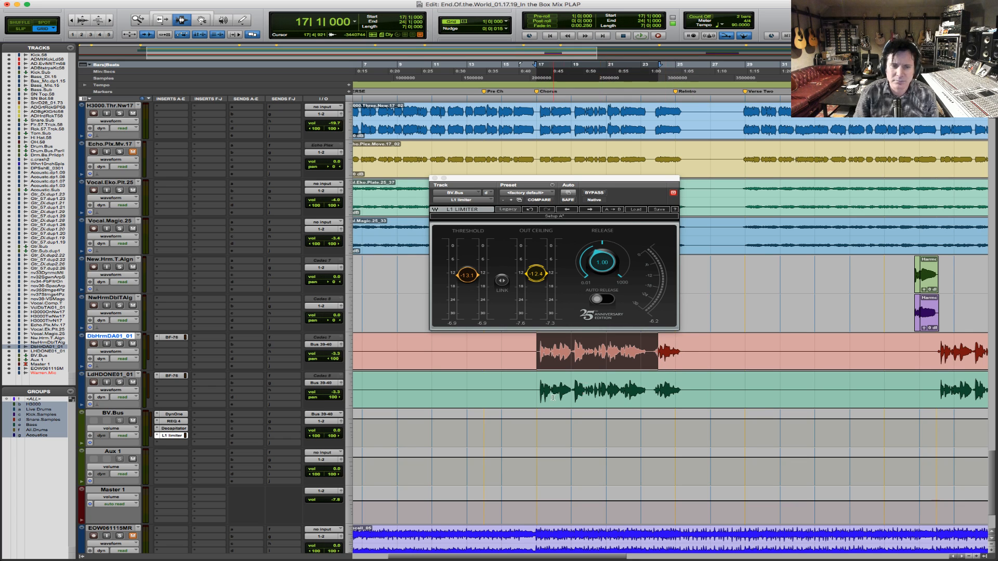
pyautogui.keyDown('shift'); pyautogui.click(542, 403); pyautogui.keyUp('shift')
# - Rename the new aux track Delay
pyautogui.doubleClick(112, 452)
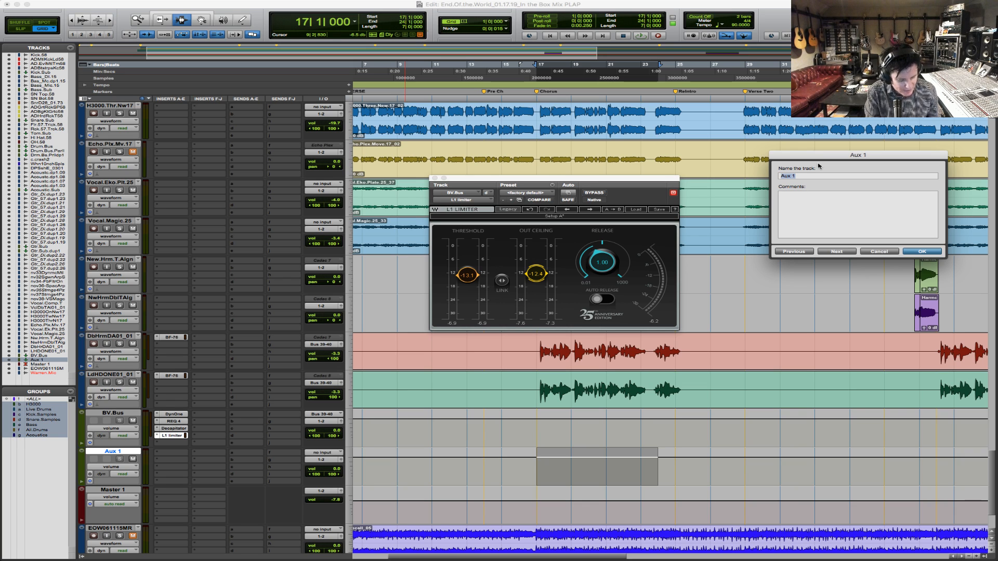
pyautogui.write('D')
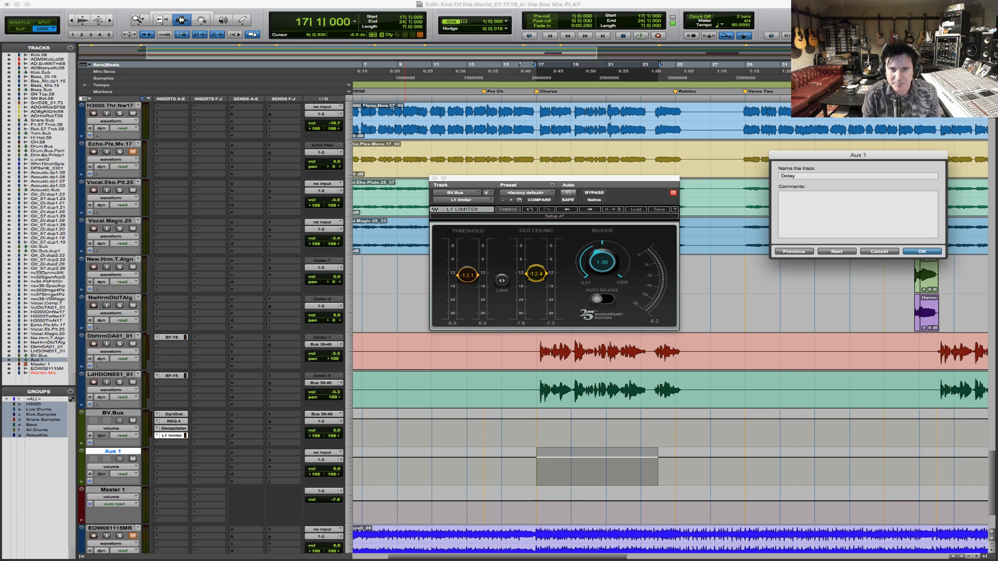
pyautogui.write('elay')
pyautogui.press('Return')
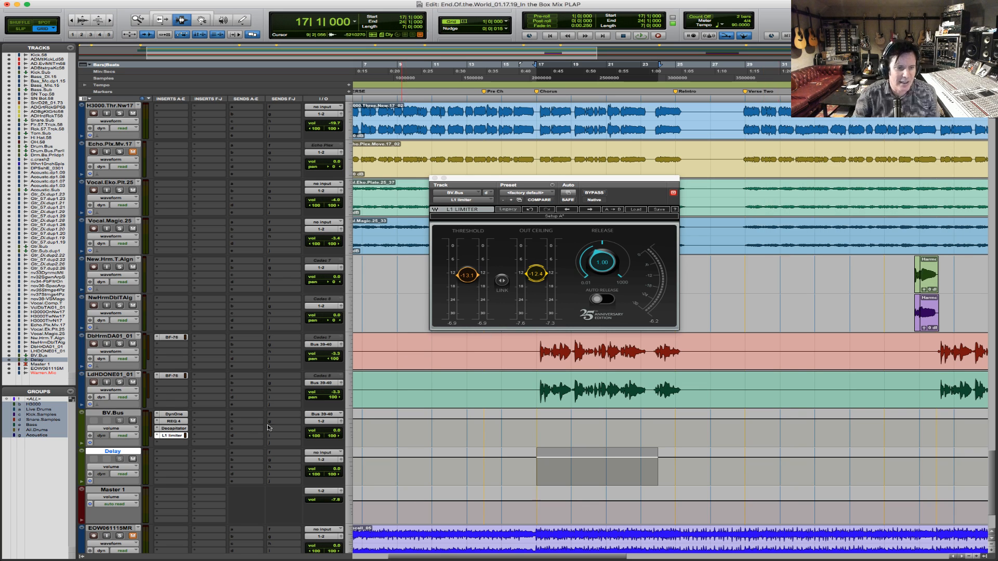
# - Set the Delay track's input to the stereo bus 41-42
pyautogui.click(322, 453)
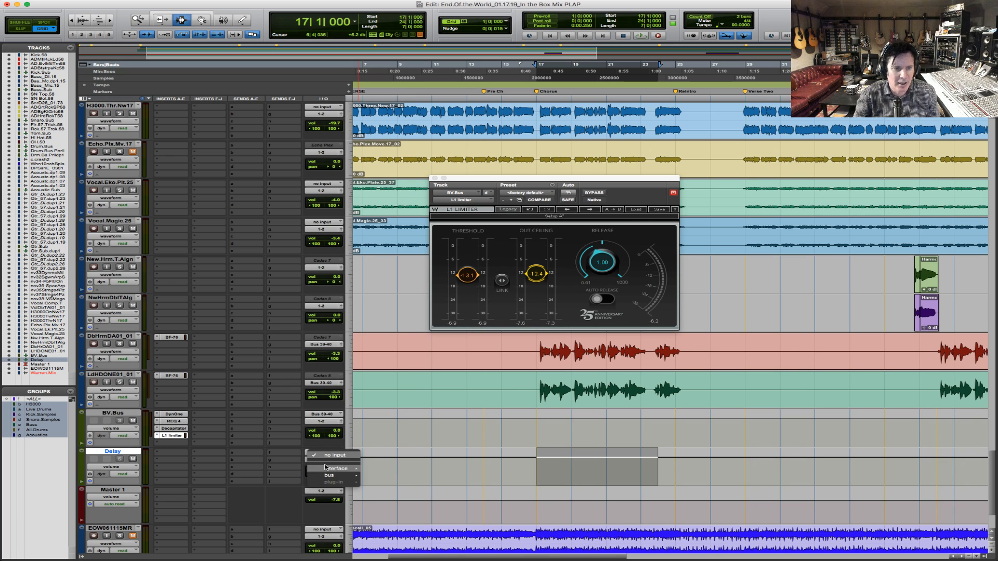
pyautogui.moveTo(338, 475)
pyautogui.moveTo(386, 479)
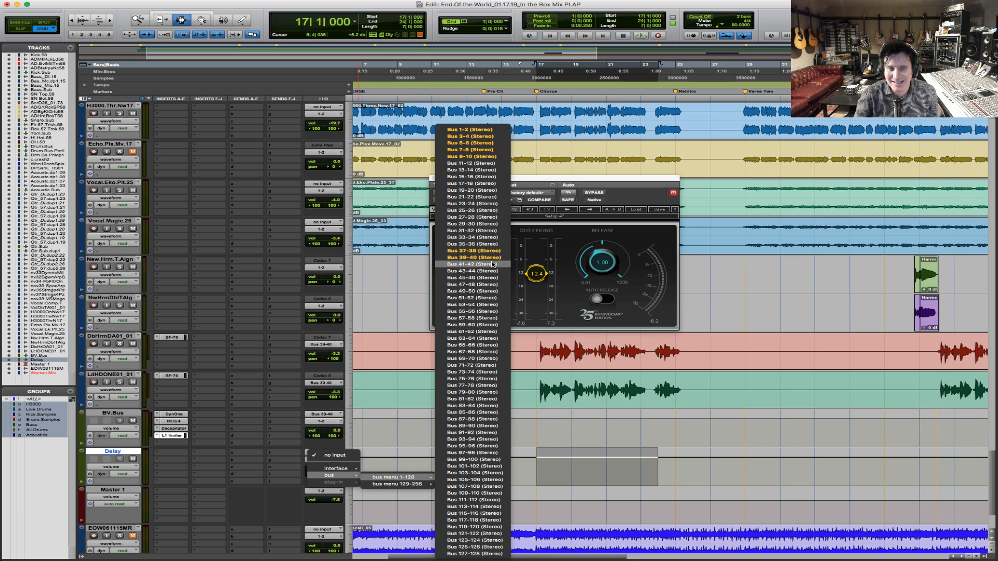
pyautogui.click(470, 264)
# - Add a send on BV.Bus to the stereo bus 41-42 and set its level to 0.0 dB
pyautogui.click(245, 416)
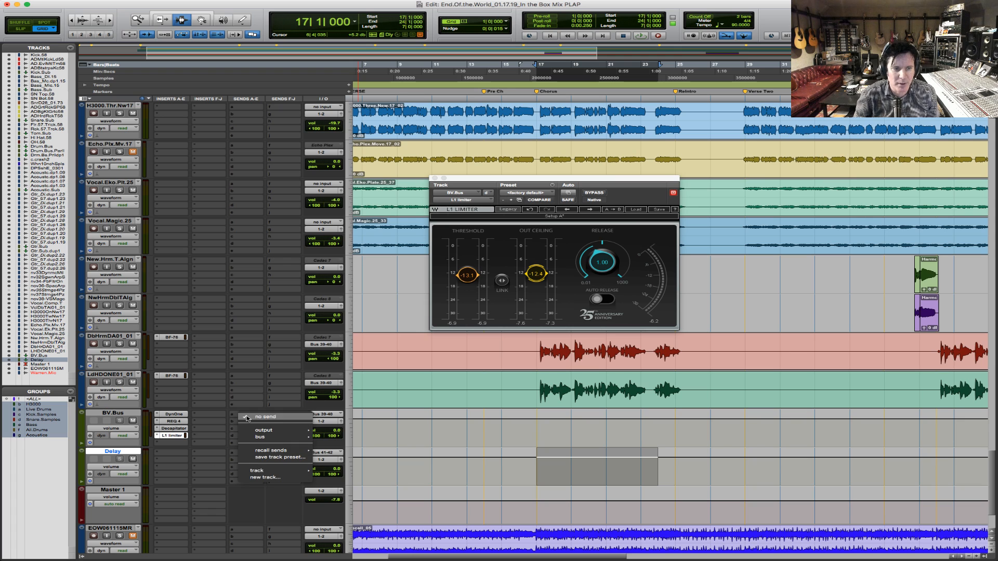
pyautogui.moveTo(264, 438)
pyautogui.moveTo(381, 439)
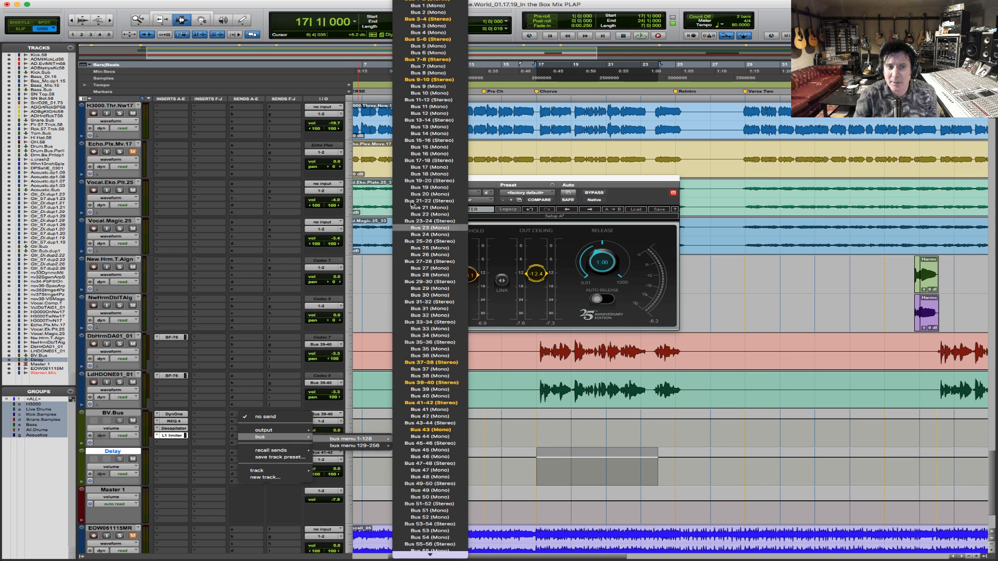
pyautogui.click(442, 403)
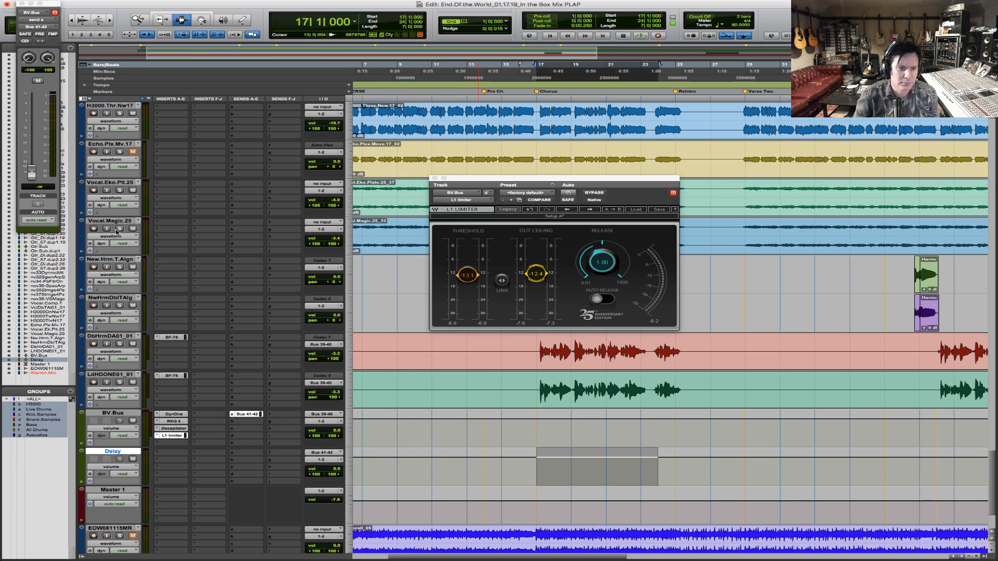
pyautogui.keyDown('alt'); pyautogui.click(31, 172); pyautogui.keyUp('alt')
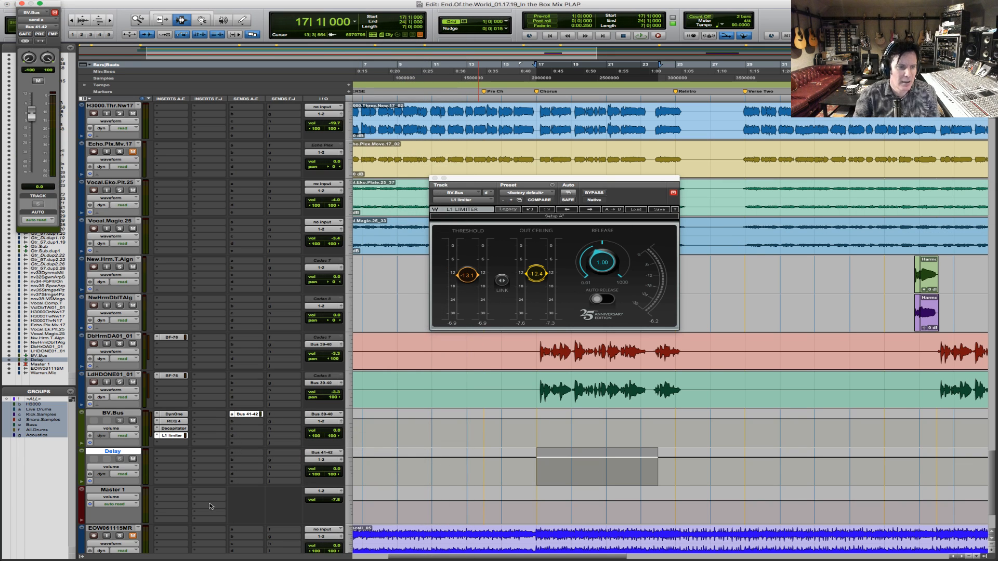
# - Insert the multichannel TR5 Tape Echo (stereo) plug-in on the Delay track
pyautogui.click(174, 453)
pyautogui.moveTo(207, 468)
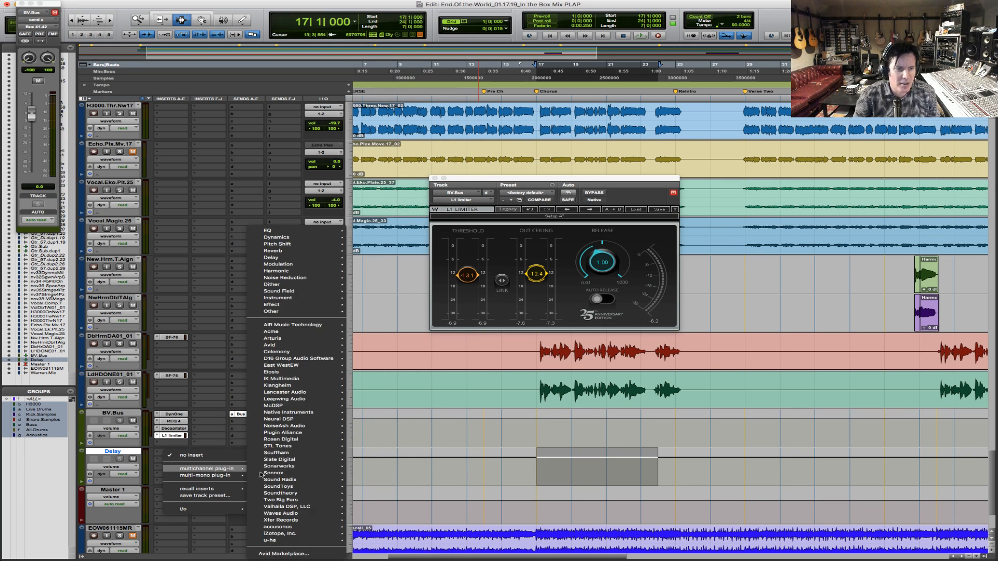
pyautogui.moveTo(293, 398)
pyautogui.moveTo(328, 264)
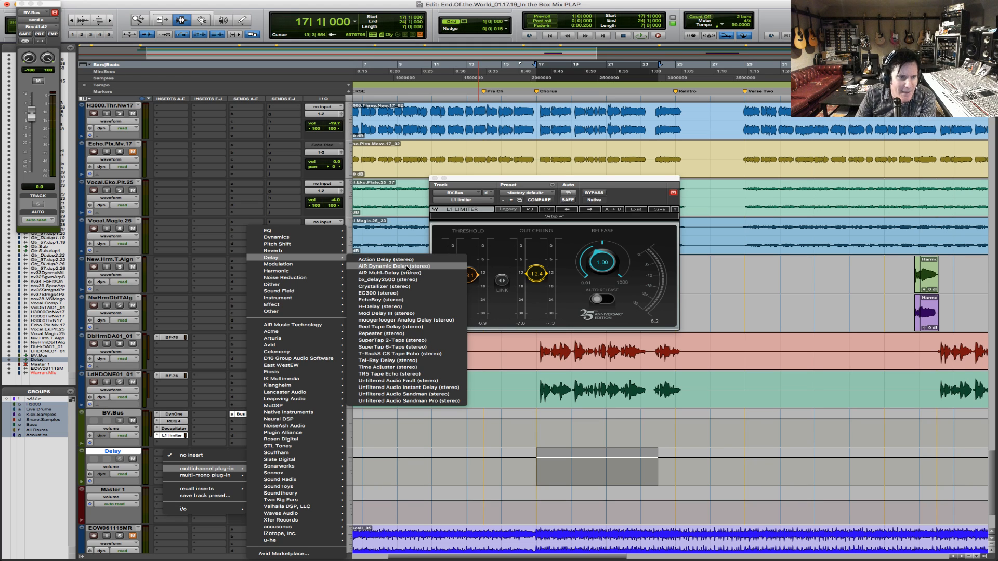
pyautogui.moveTo(312, 513)
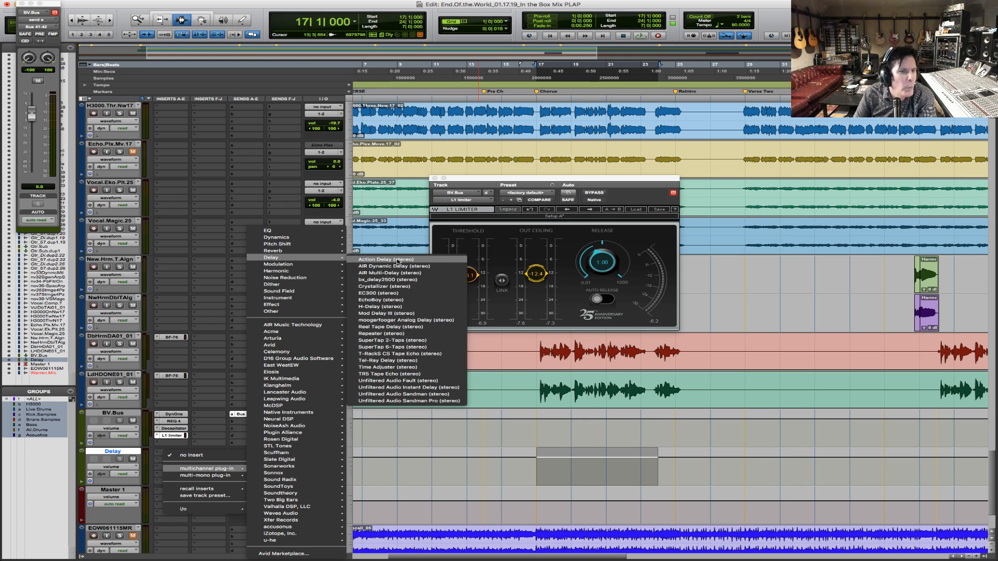
pyautogui.click(424, 375)
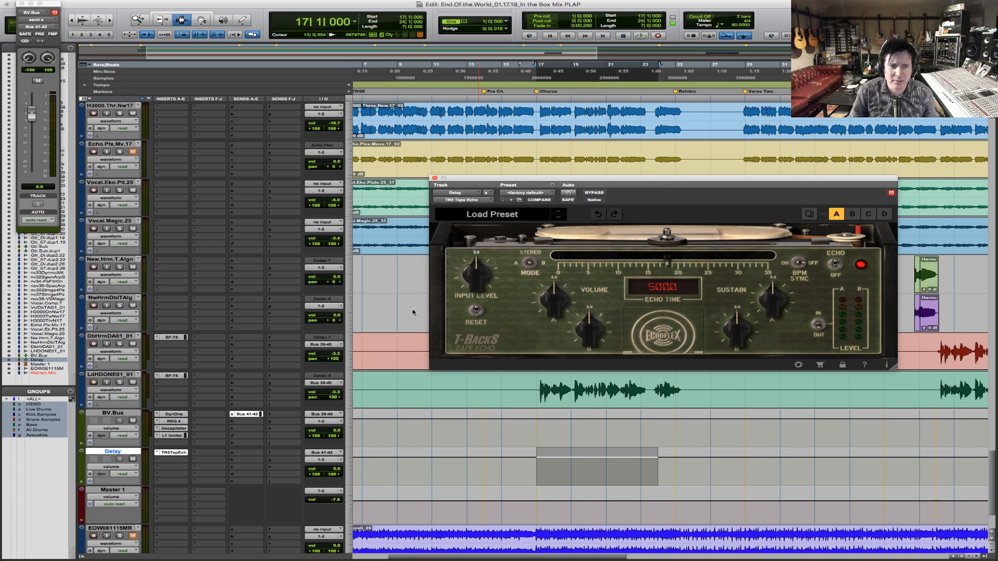
# - Solo the DbHrmDA01_01 and LdHDONE01_01 tracks and play the chorus from bar 17
pyautogui.click(119, 343)
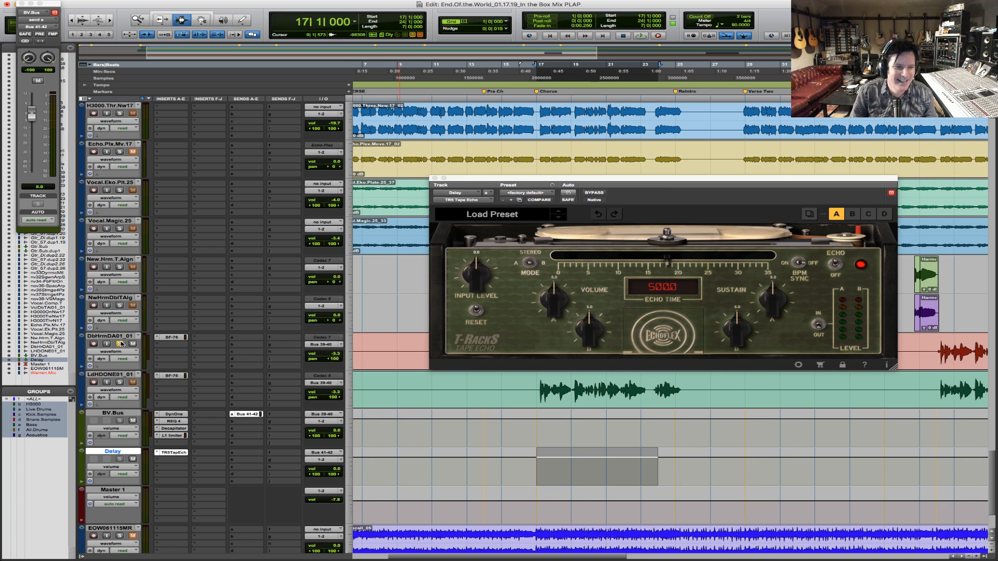
pyautogui.press('space')
pyautogui.click(120, 382)
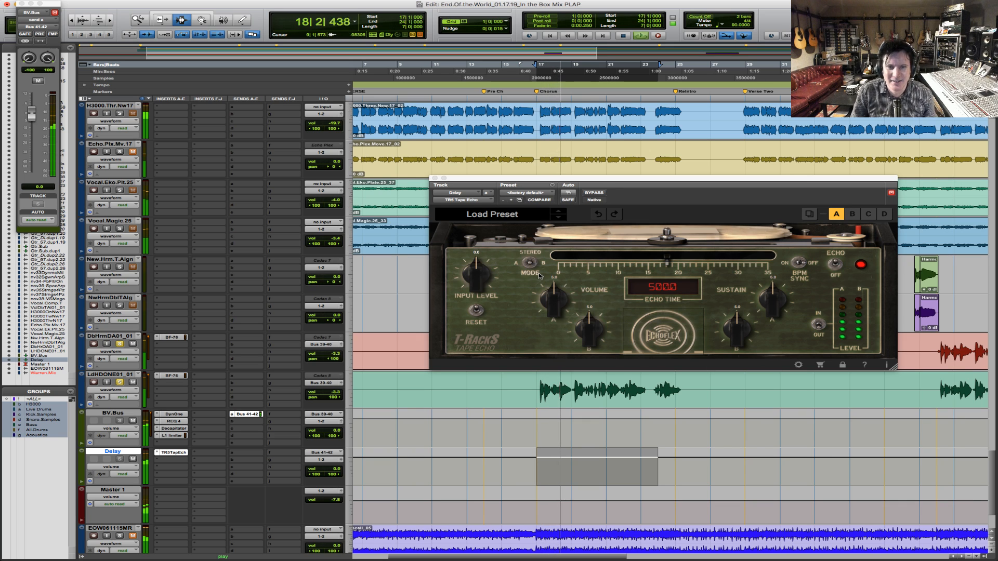
# - Shorten the tape echo's echo time to about 748 while the chorus plays
pyautogui.doubleClick(670, 287)
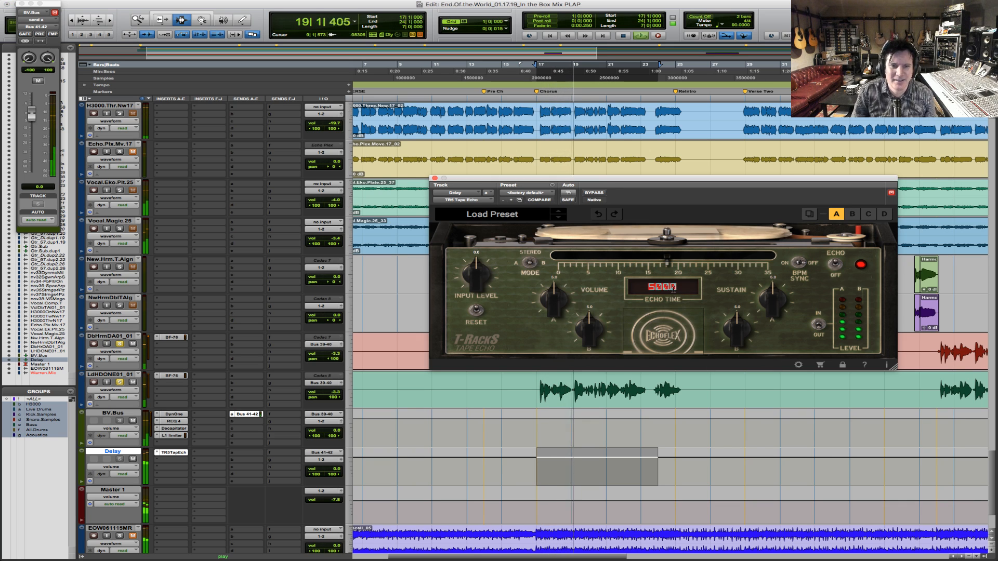
pyautogui.click(671, 289)
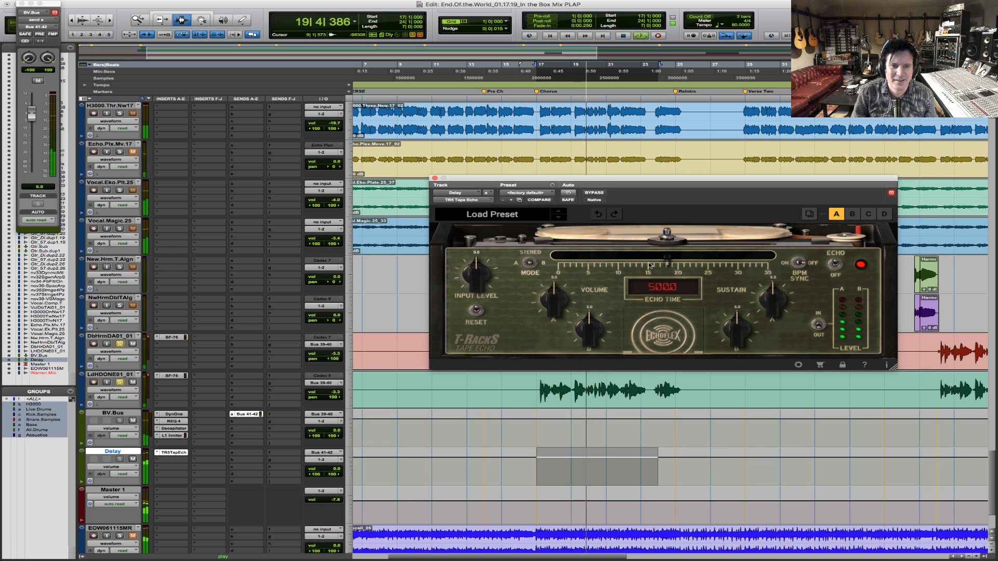
pyautogui.moveTo(666, 257); pyautogui.dragTo(566, 263)
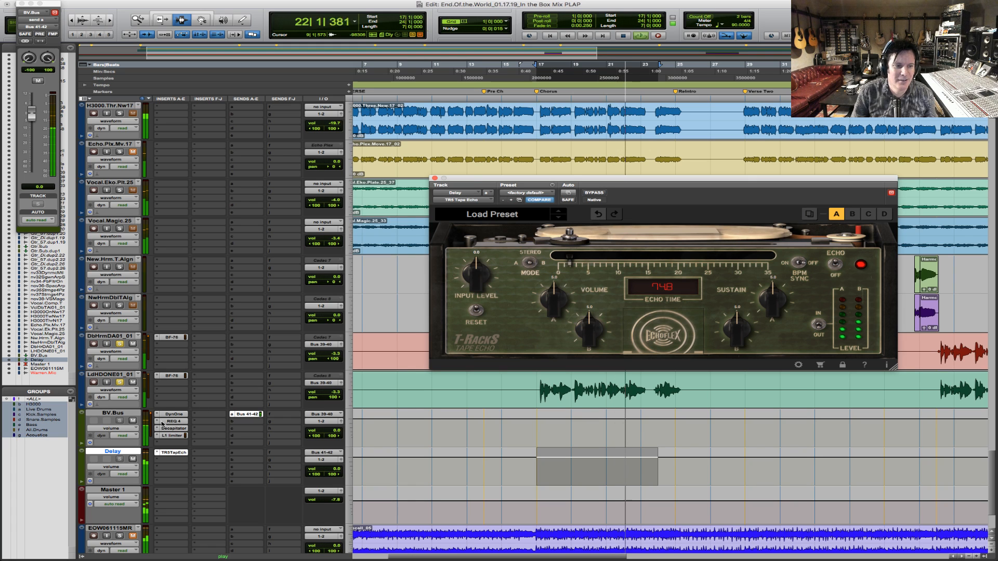
# - Switch the BV.Bus send to pre-fader, mute BV.Bus and replay the chorus to hear only the delay
pyautogui.press('space')
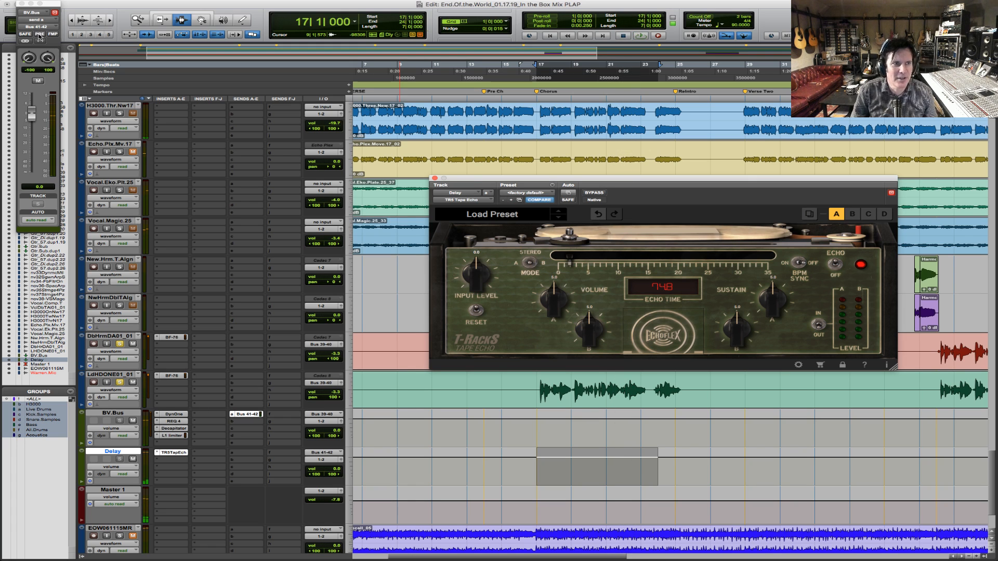
pyautogui.click(40, 34)
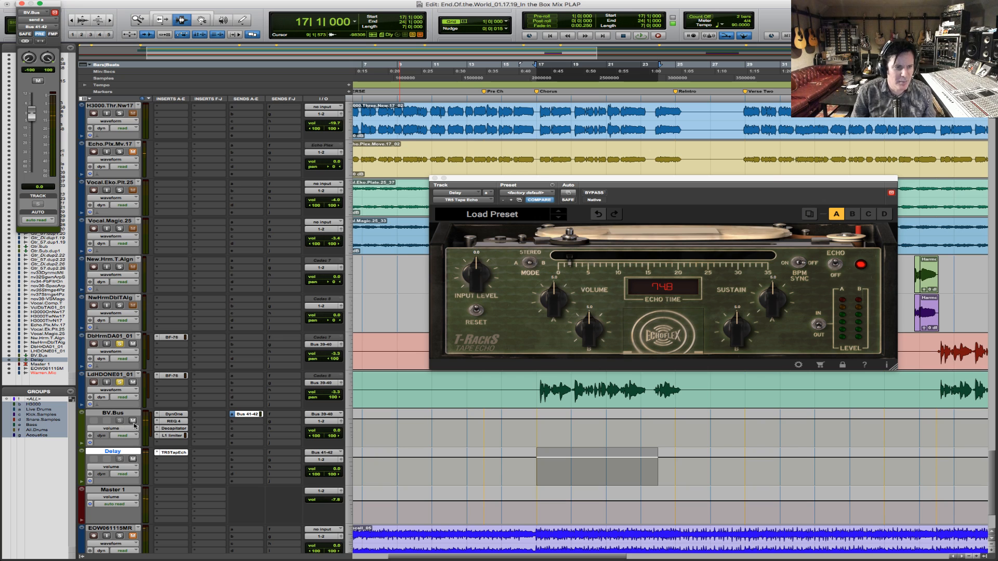
pyautogui.press('space')
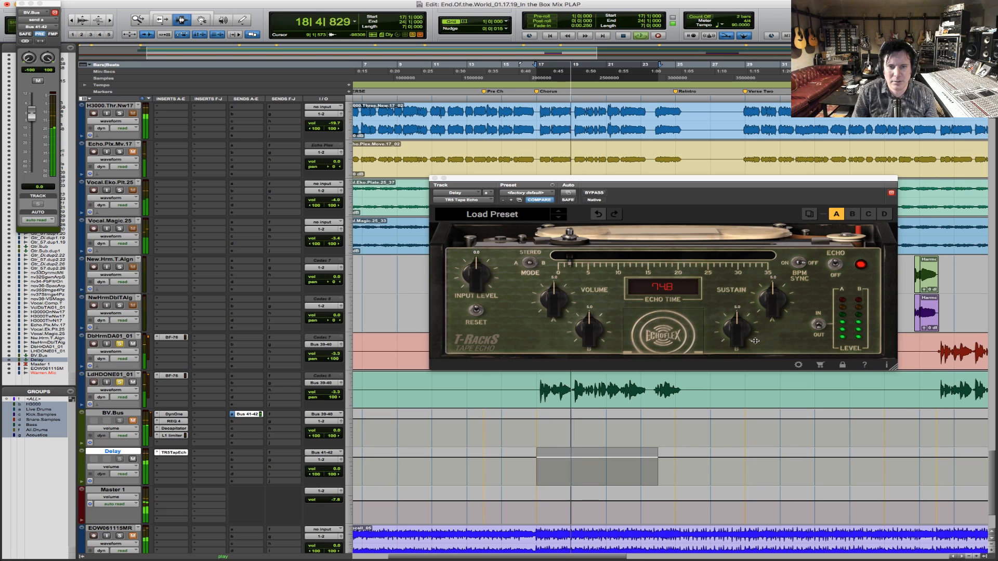
# - Lower the tape echo's sustain on both channel B and channel A
pyautogui.click(729, 335)
pyautogui.moveTo(730, 335); pyautogui.dragTo(748, 322)
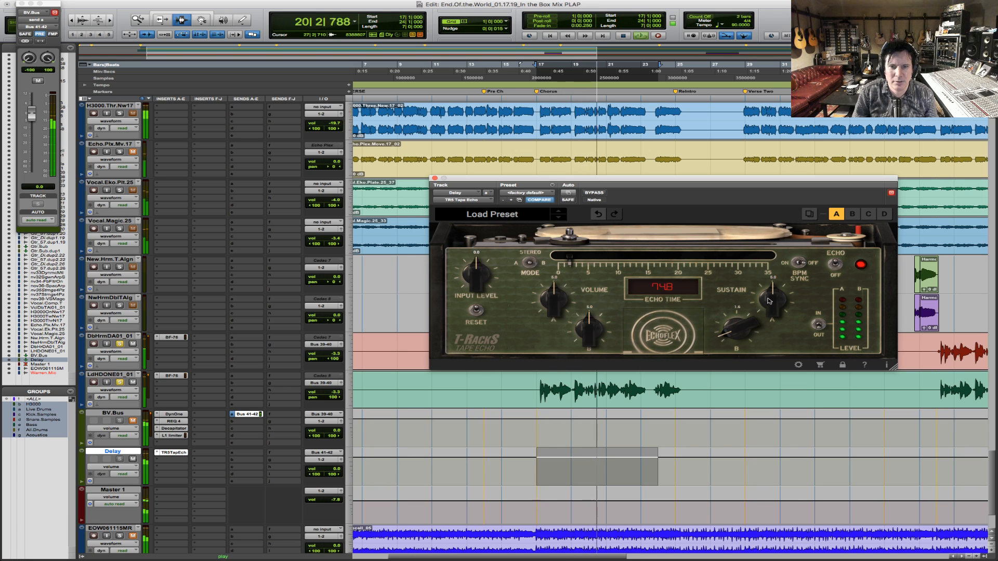
pyautogui.moveTo(767, 303); pyautogui.dragTo(757, 319)
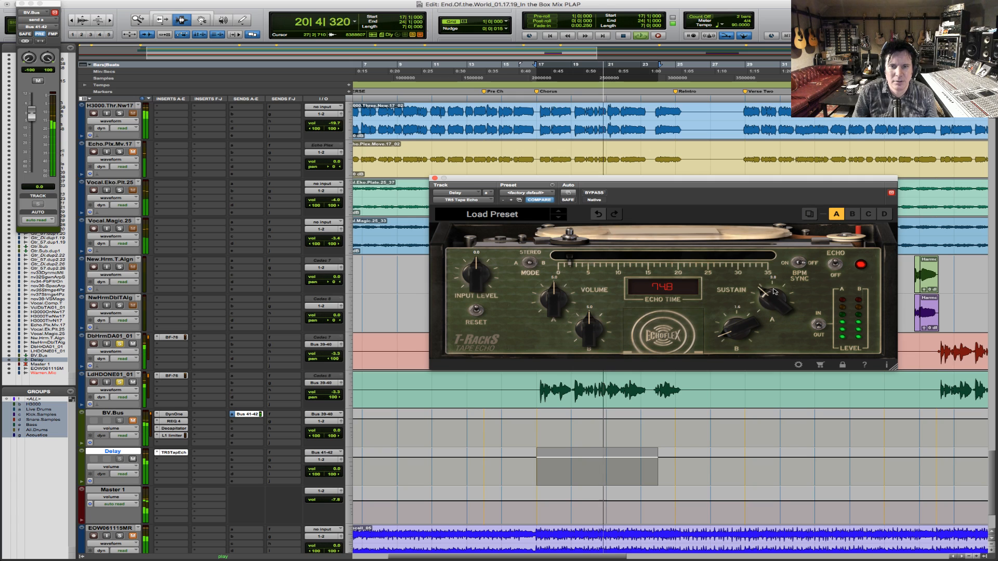
# - Turn on the tape echo's BPM sync with a 1/32 echo time and fine-tune sustain B during playback
pyautogui.click(796, 265)
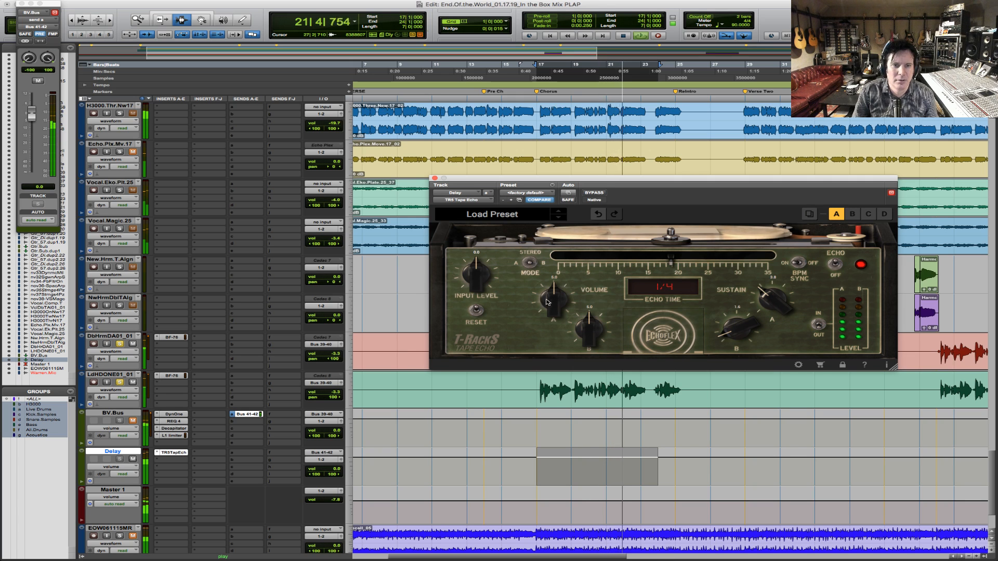
pyautogui.moveTo(671, 257); pyautogui.dragTo(562, 265)
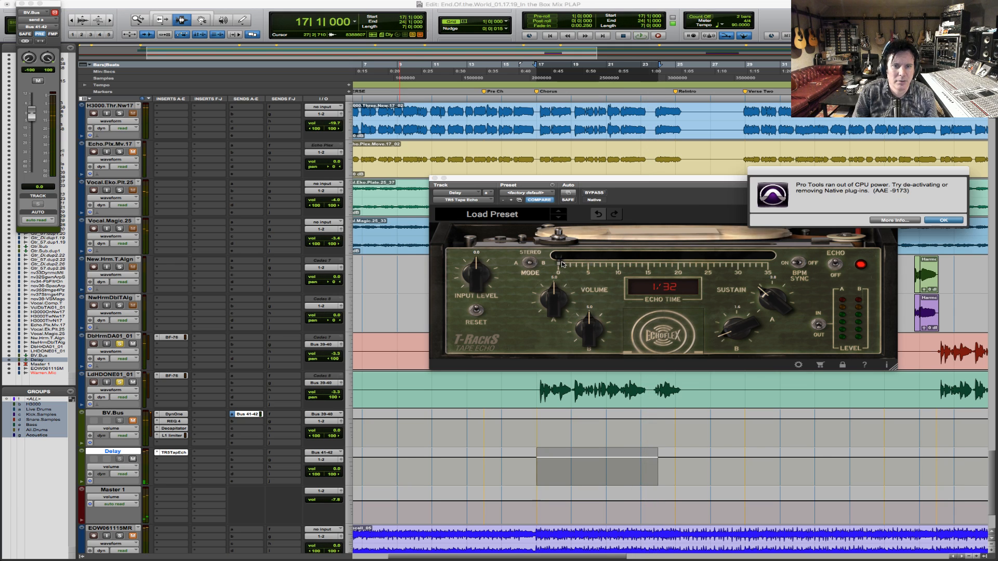
pyautogui.click(943, 220)
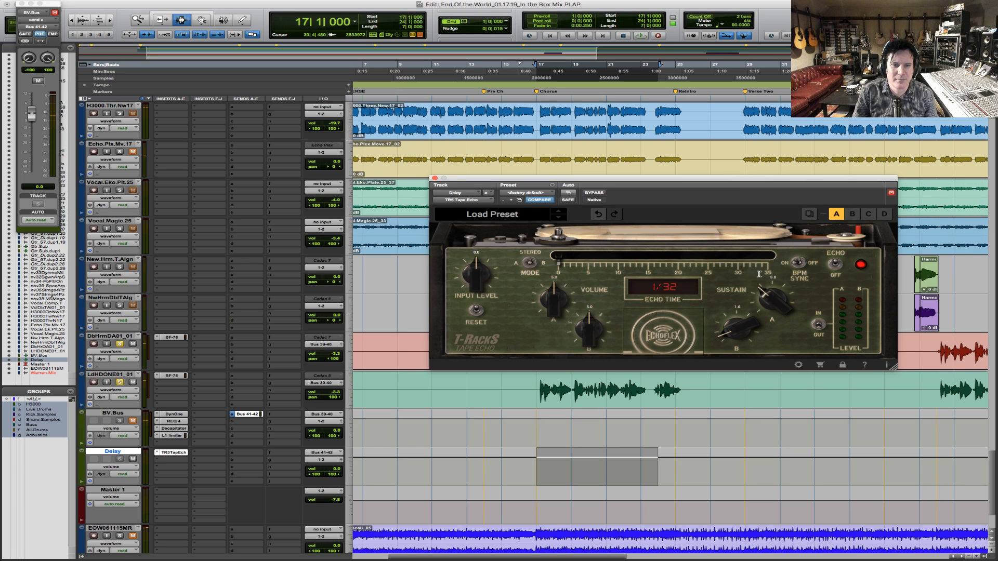
pyautogui.press('space')
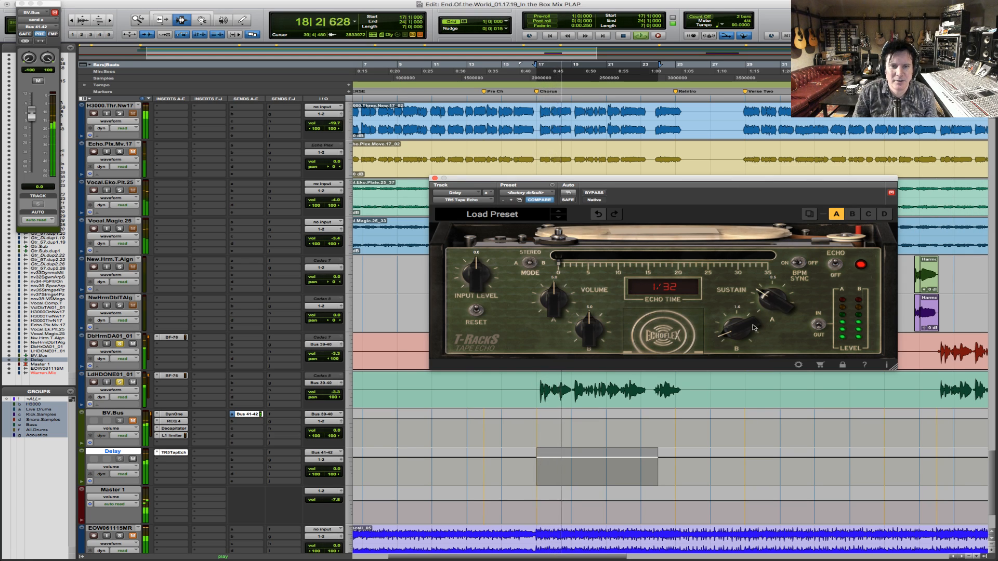
pyautogui.moveTo(753, 327); pyautogui.dragTo(759, 316)
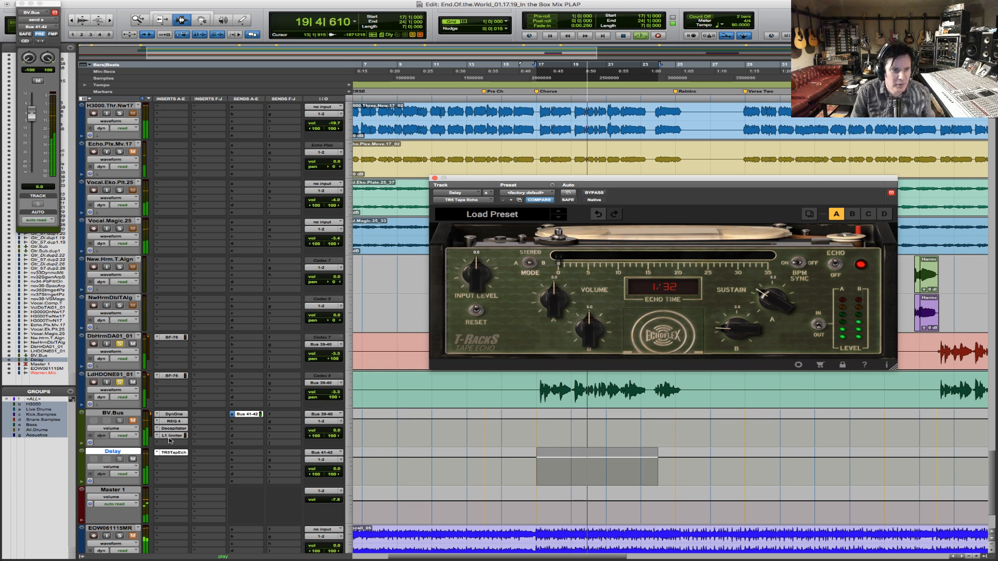
# - Unmute BV.Bus and compare the chorus with the Delay track muted and unmuted
pyautogui.click(133, 421)
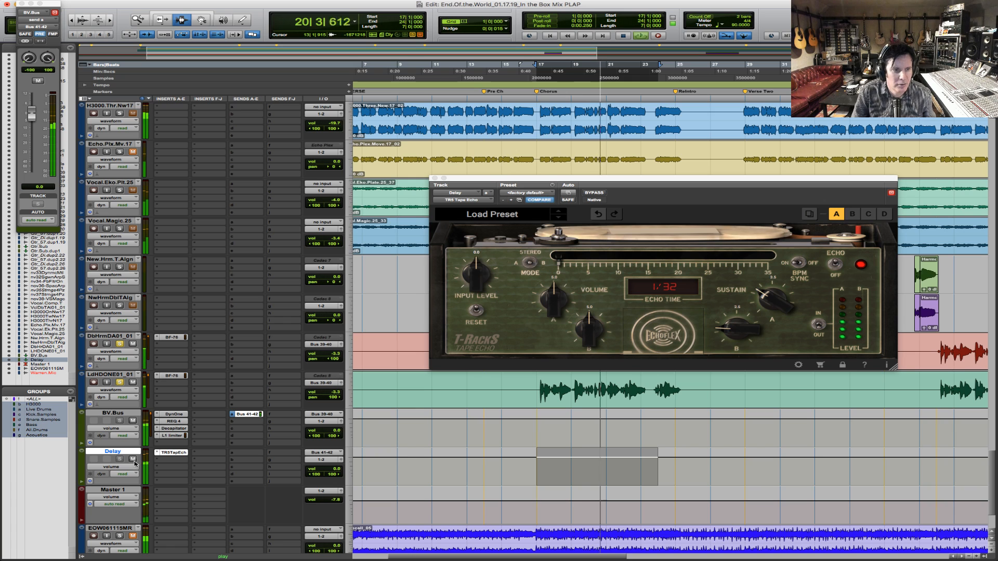
pyautogui.click(133, 460)
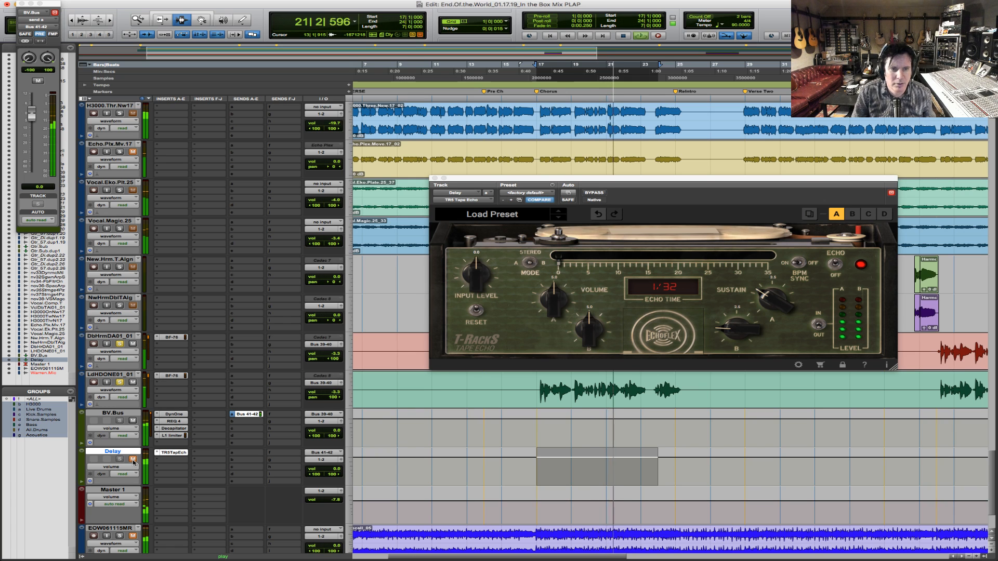
pyautogui.click(133, 461)
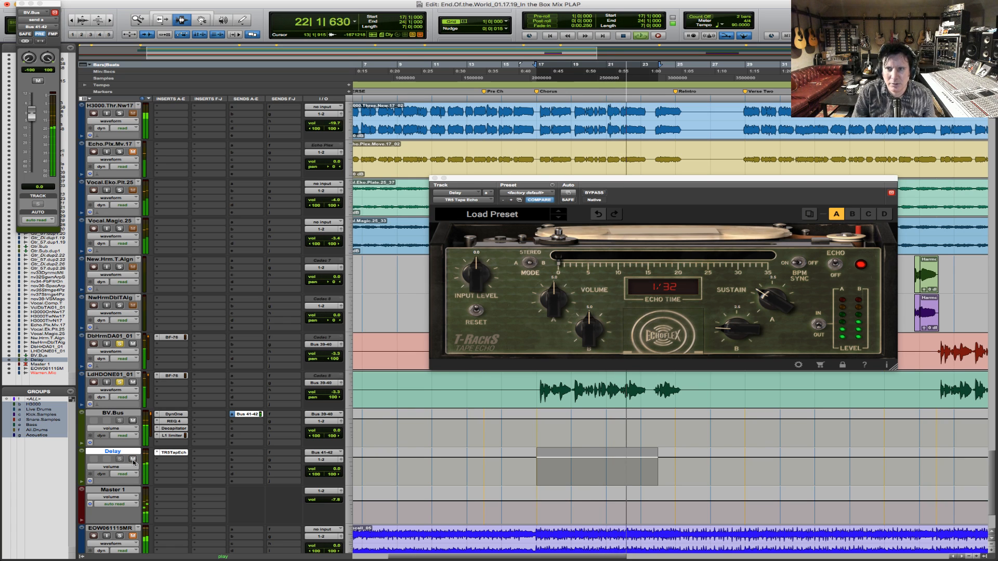
pyautogui.press('space')
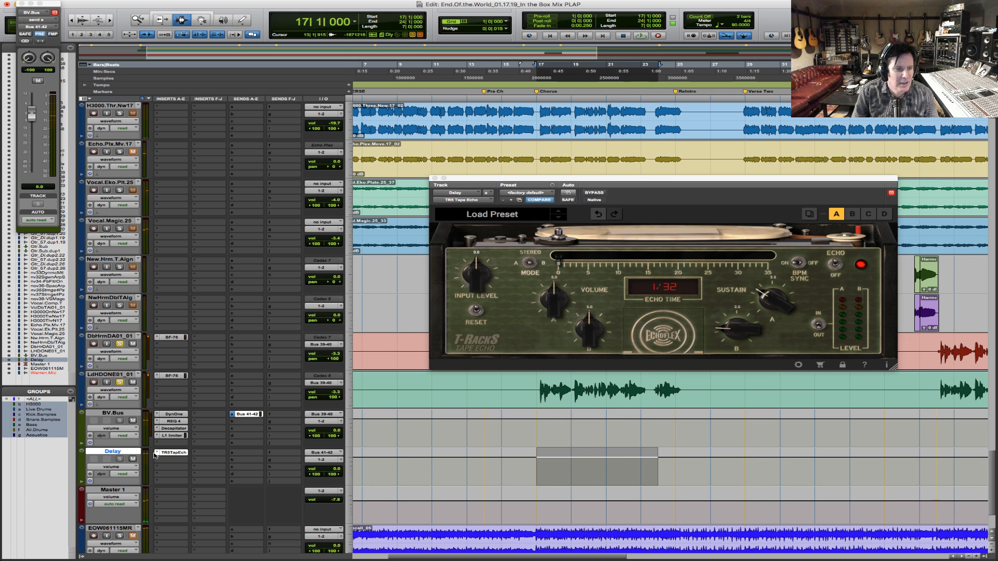
# - Replace the tape echo on the Delay track with the multichannel EC300 (stereo) plug-in
pyautogui.click(156, 455)
pyautogui.moveTo(223, 453)
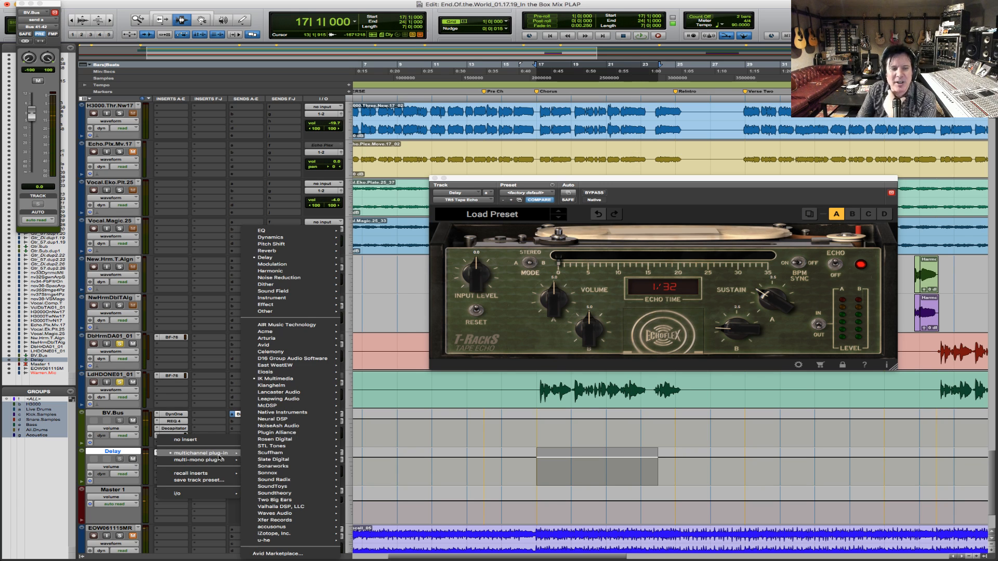
pyautogui.moveTo(284, 419)
pyautogui.moveTo(281, 260)
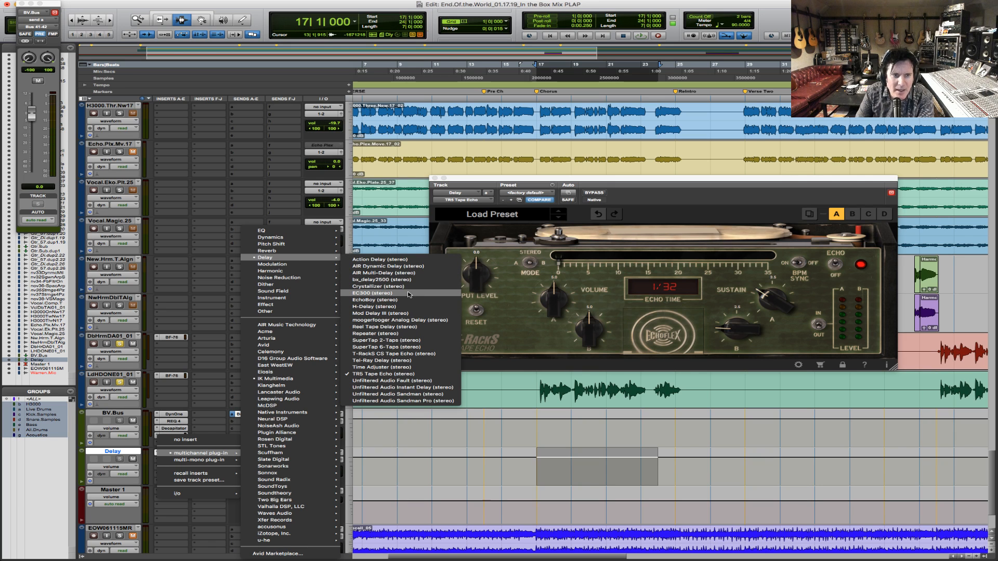
pyautogui.click(391, 294)
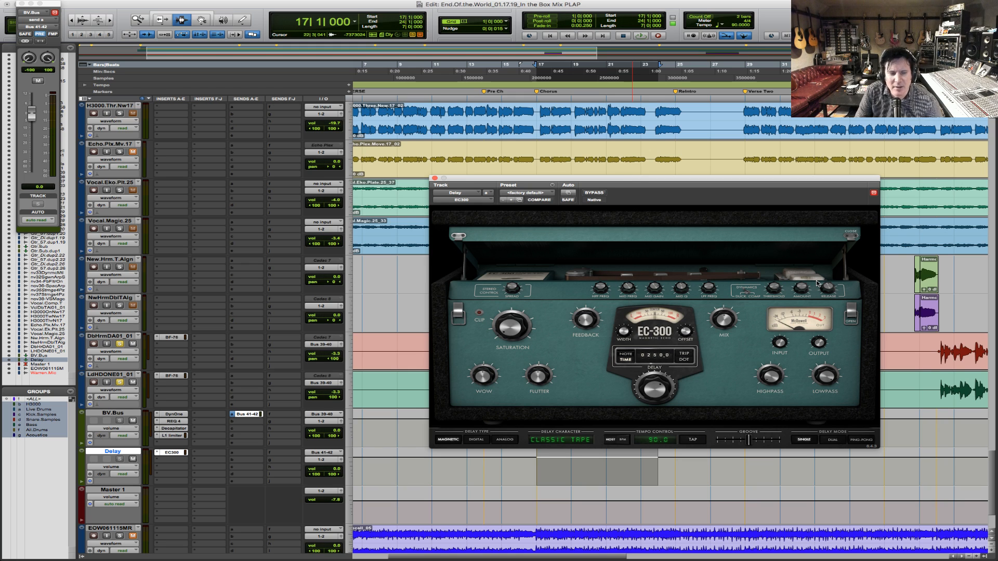
# - Play the chorus and switch the EC-300 delay to note mode with a 1/32 value
pyautogui.press('space')
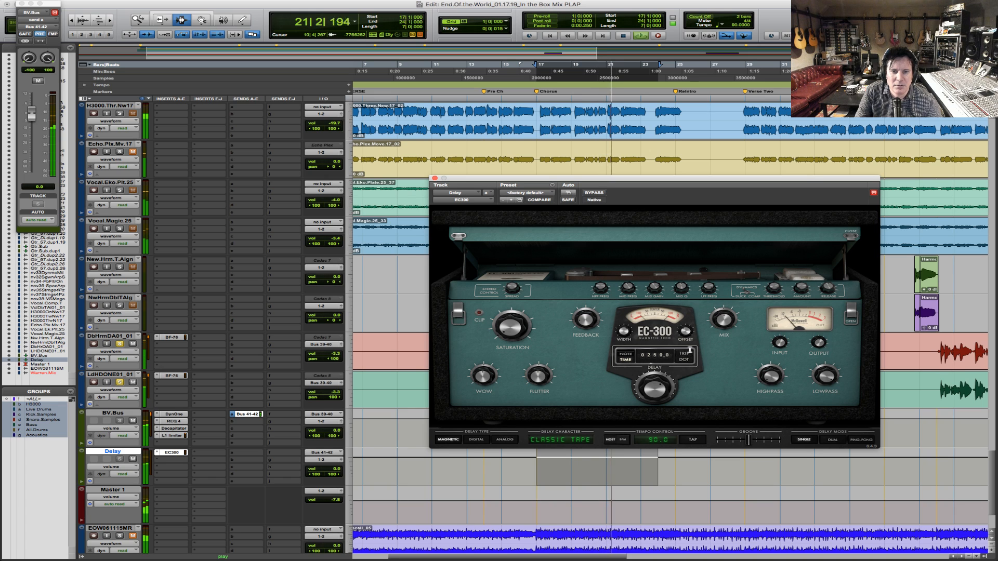
pyautogui.click(631, 354)
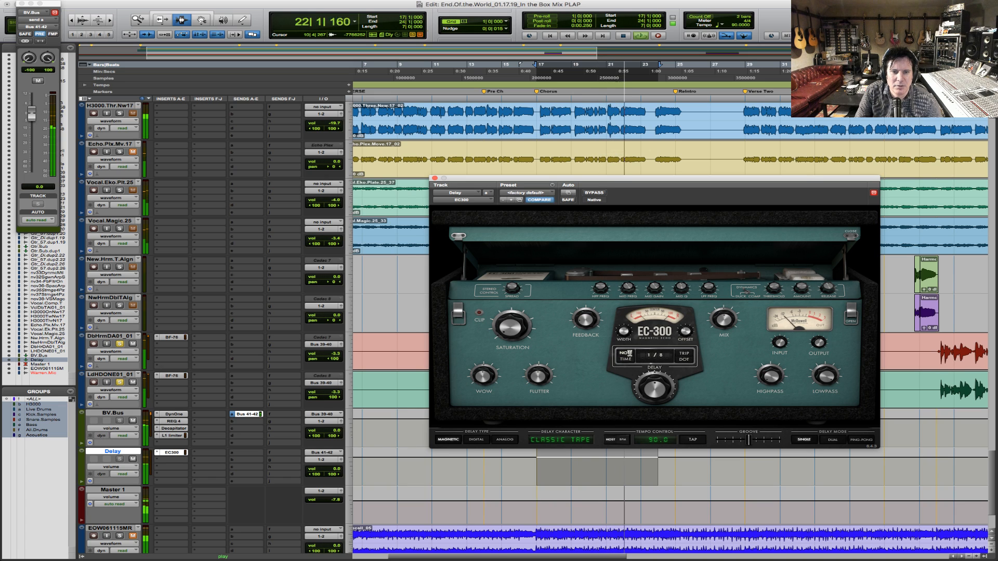
pyautogui.moveTo(654, 386); pyautogui.dragTo(648, 391)
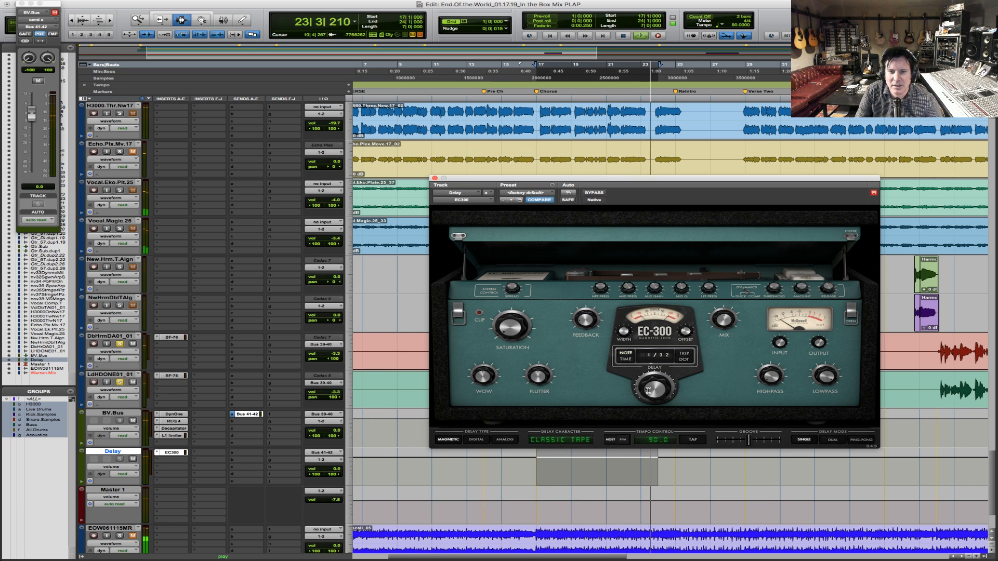
# - Play the chorus while toggling the LdHDONE01_01 solo and adjust the EC-300's output level
pyautogui.press('space')
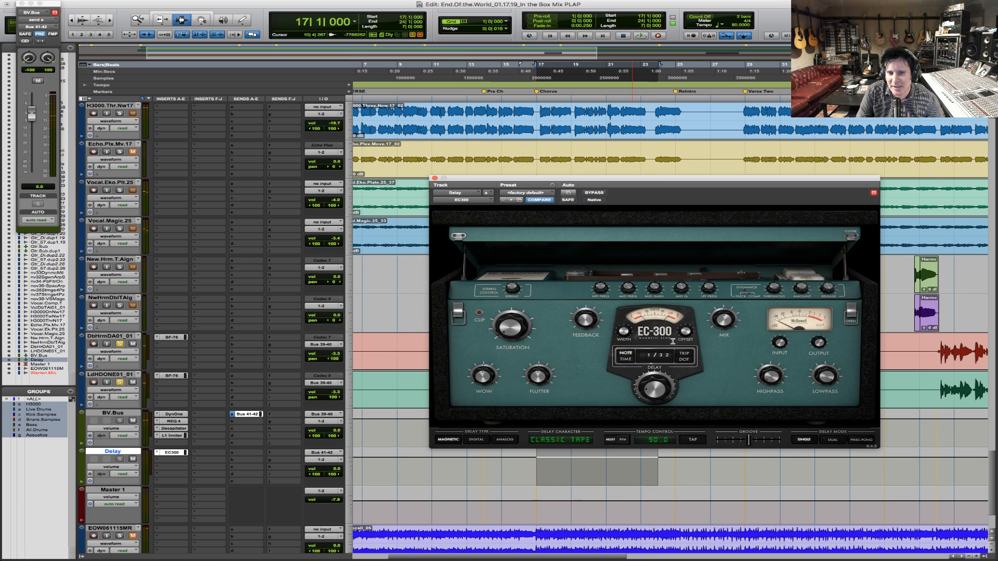
pyautogui.press('space')
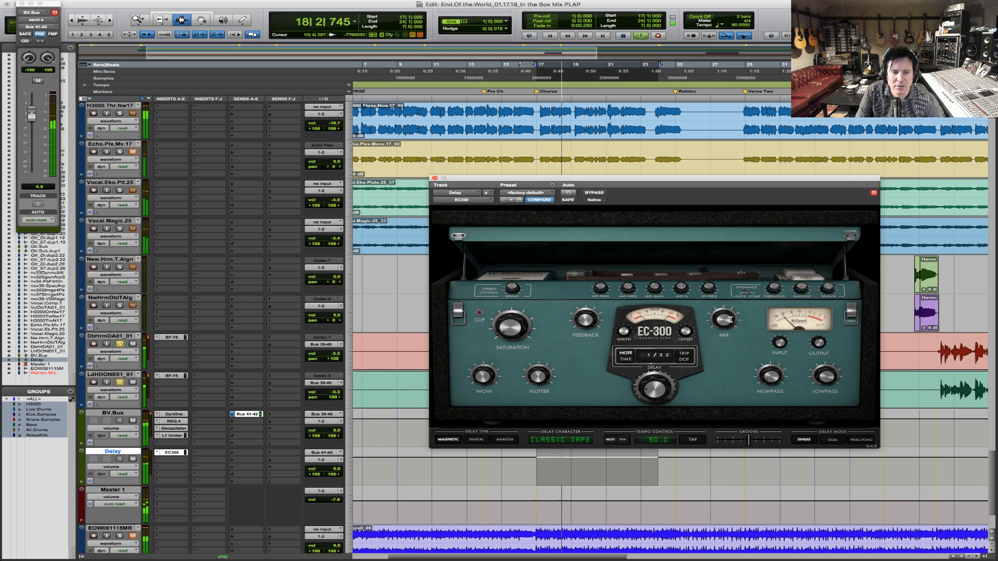
pyautogui.click(119, 383)
pyautogui.click(119, 382)
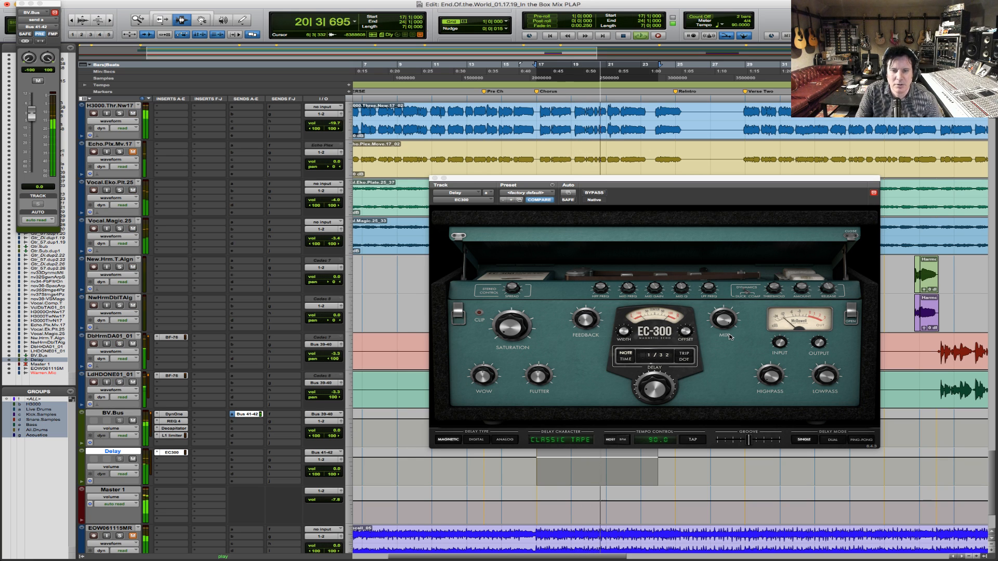
pyautogui.click(819, 344)
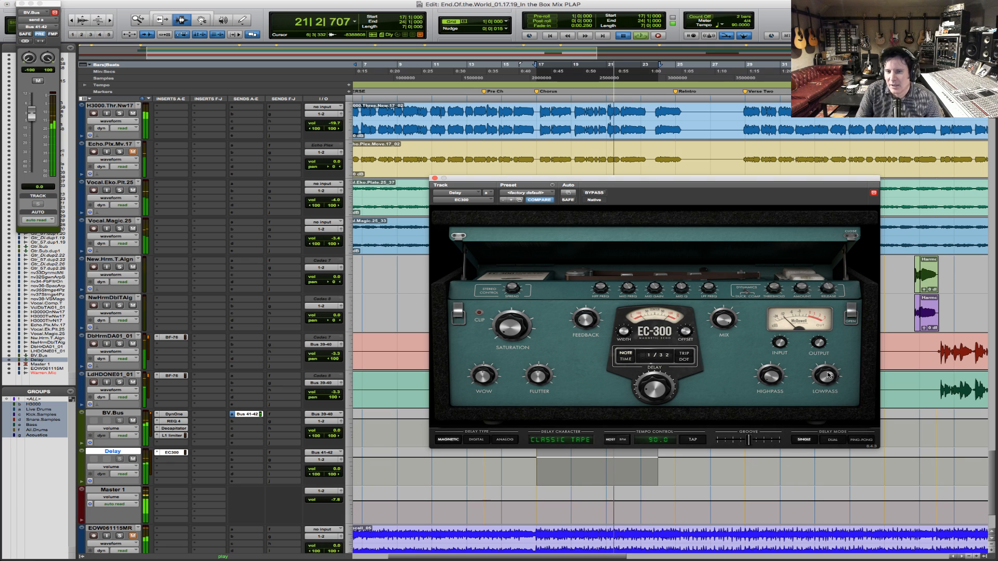
pyautogui.press('space')
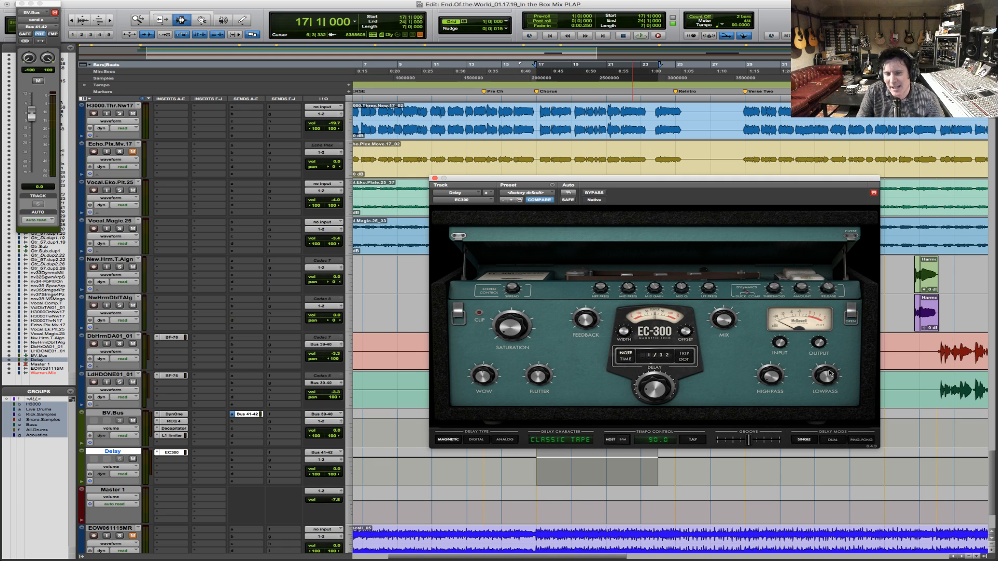
# - Play the chorus and set the EC-300's lowpass filter to 4573 Hz
pyautogui.press('space')
pyautogui.moveTo(823, 383)
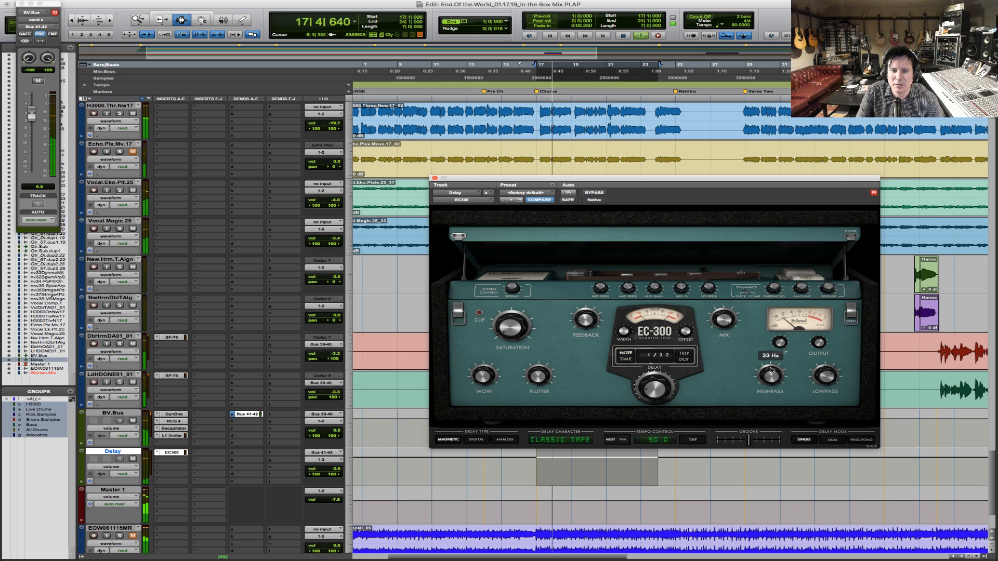
pyautogui.press('space')
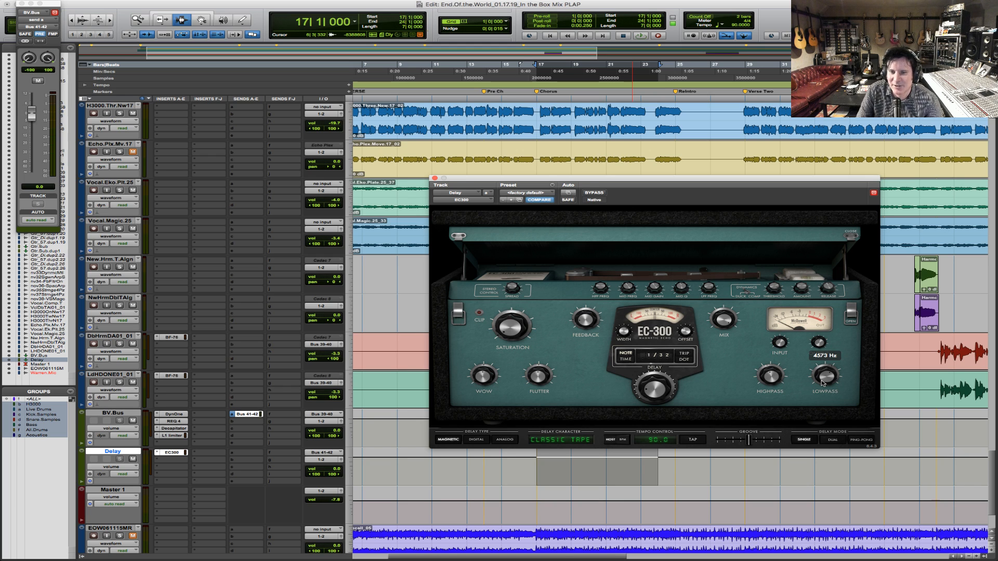
# - Isolate the echo by soloing DbHrmDA01_01 and LdHDONE01_01 with BV.Bus muted, and adjust the EC-300 saturation during playback
pyautogui.press('space')
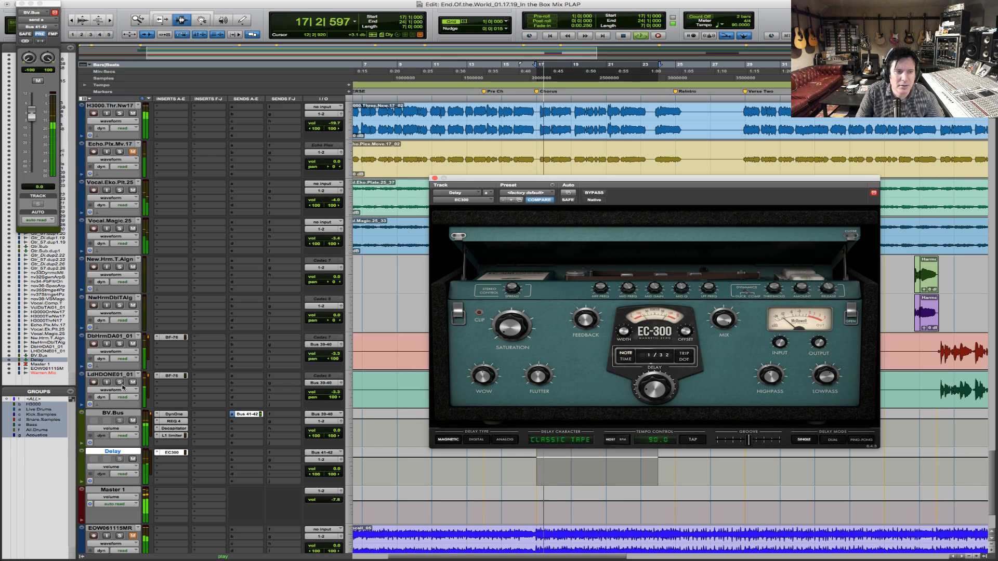
pyautogui.click(120, 382)
pyautogui.click(119, 344)
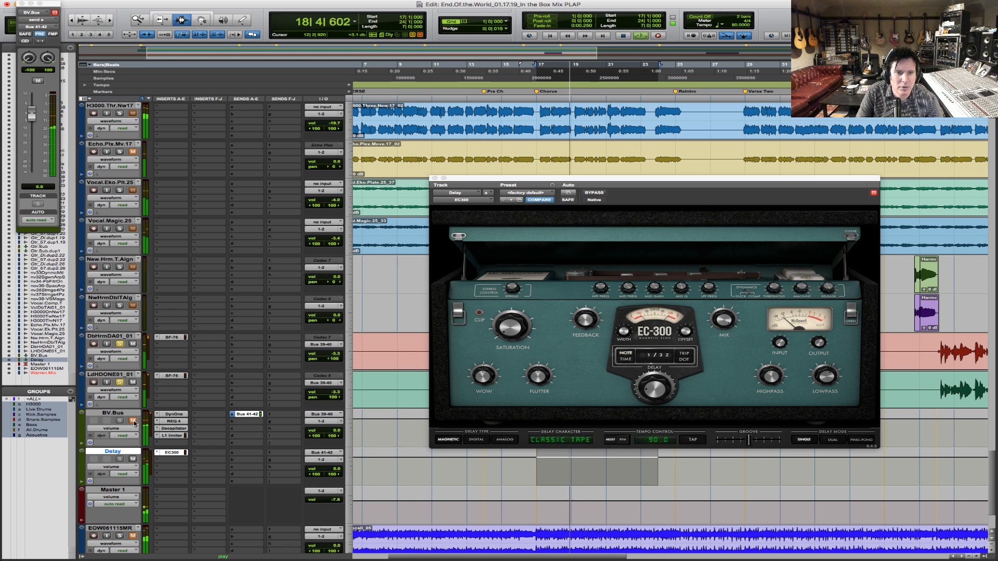
pyautogui.click(516, 307)
pyautogui.moveTo(516, 307); pyautogui.dragTo(518, 312)
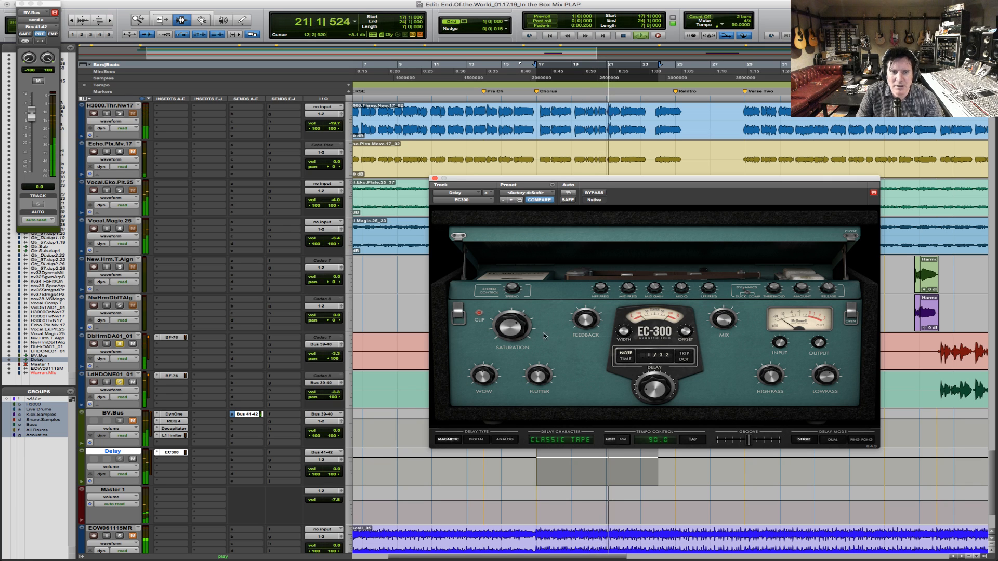
pyautogui.press('space')
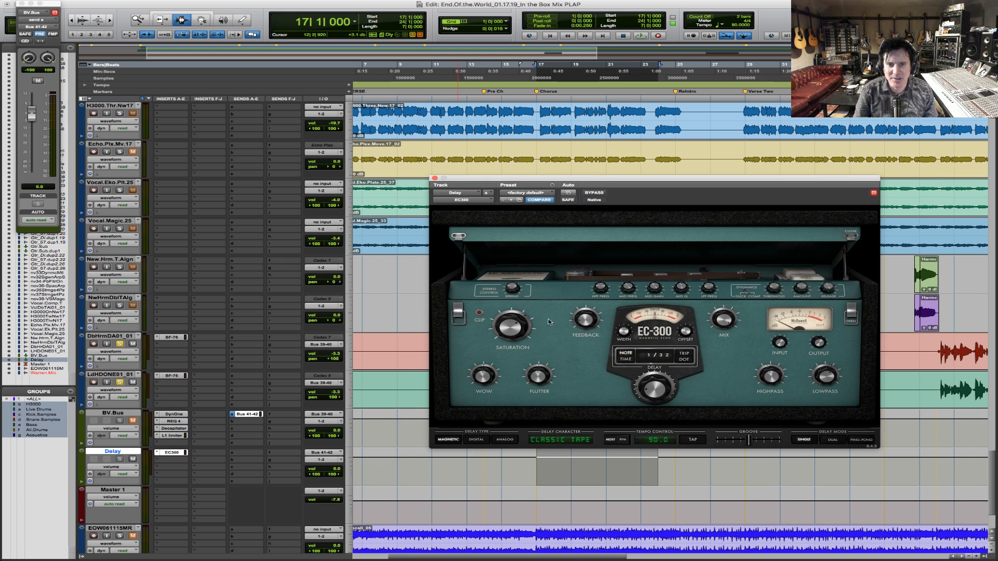
# - Unmute BV.Bus during chorus playback and swap the Delay track's stereo panning, with the two channels at 100 on opposite sides
pyautogui.press('space')
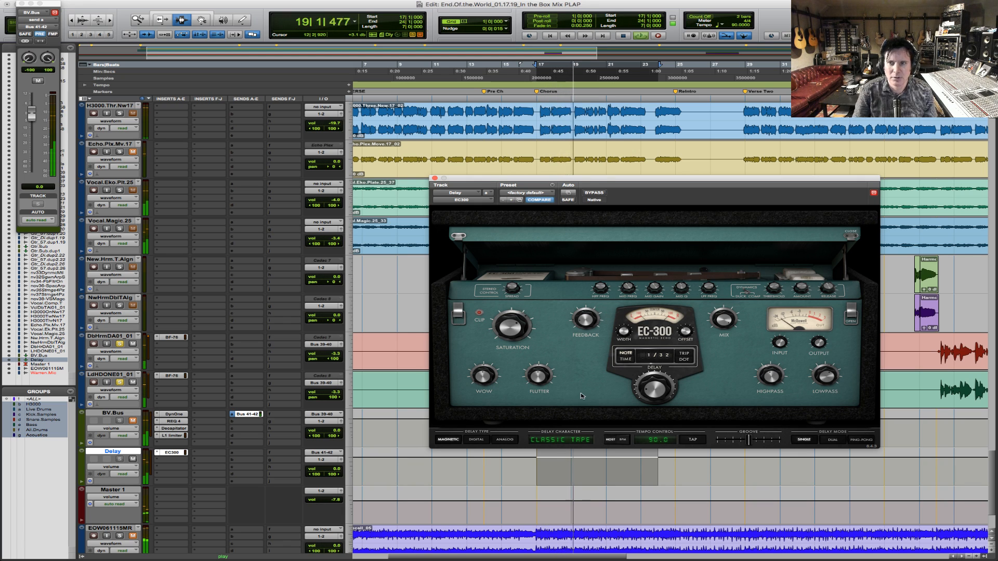
pyautogui.click(132, 421)
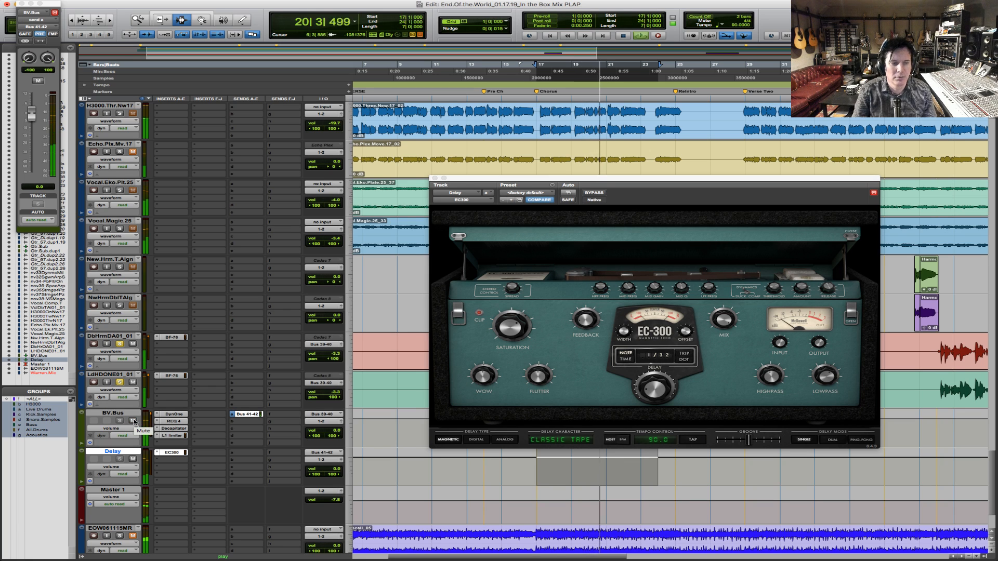
pyautogui.press('space')
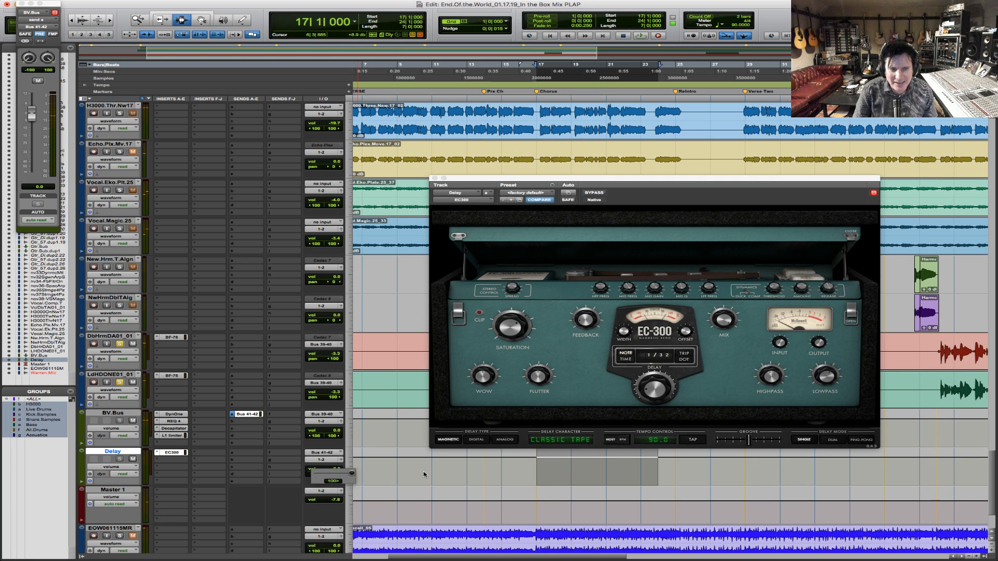
pyautogui.moveTo(424, 474); pyautogui.dragTo(423, 474)
pyautogui.moveTo(249, 473); pyautogui.dragTo(249, 473)
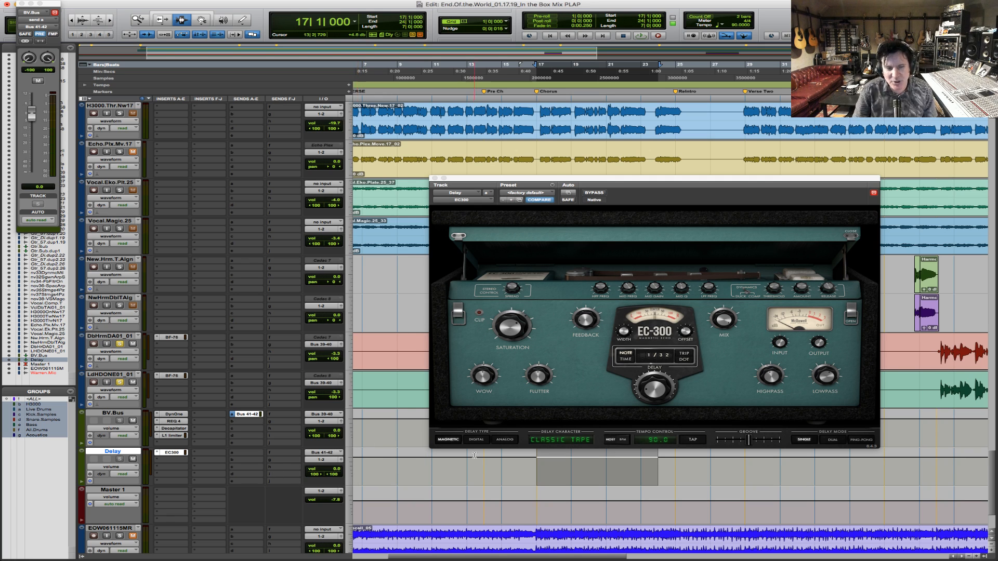
# - Play the chorus with the LdHDONE01_01 solo toggled, and close the EC-300 window and the CPU power alert
pyautogui.press('space')
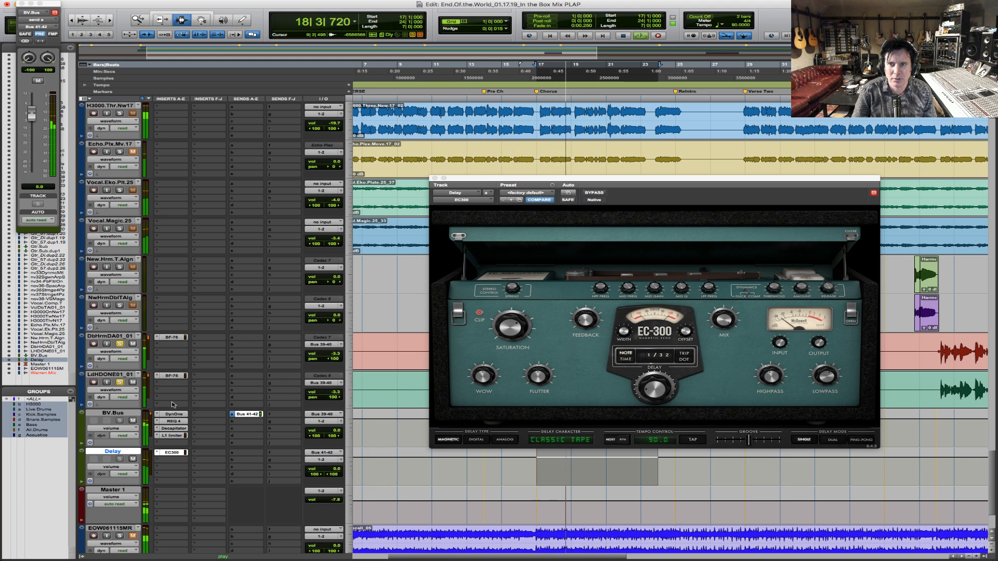
pyautogui.click(119, 383)
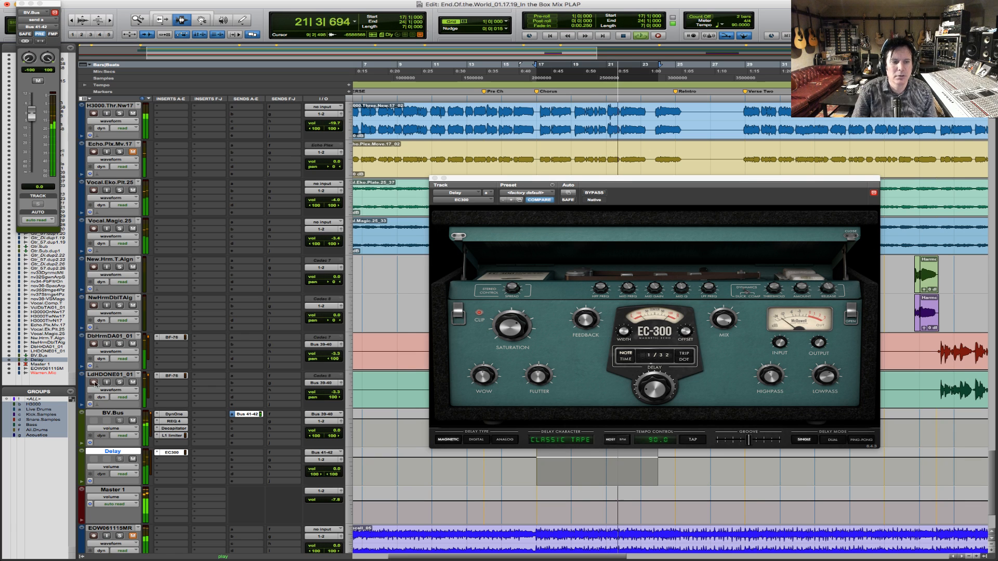
pyautogui.click(434, 179)
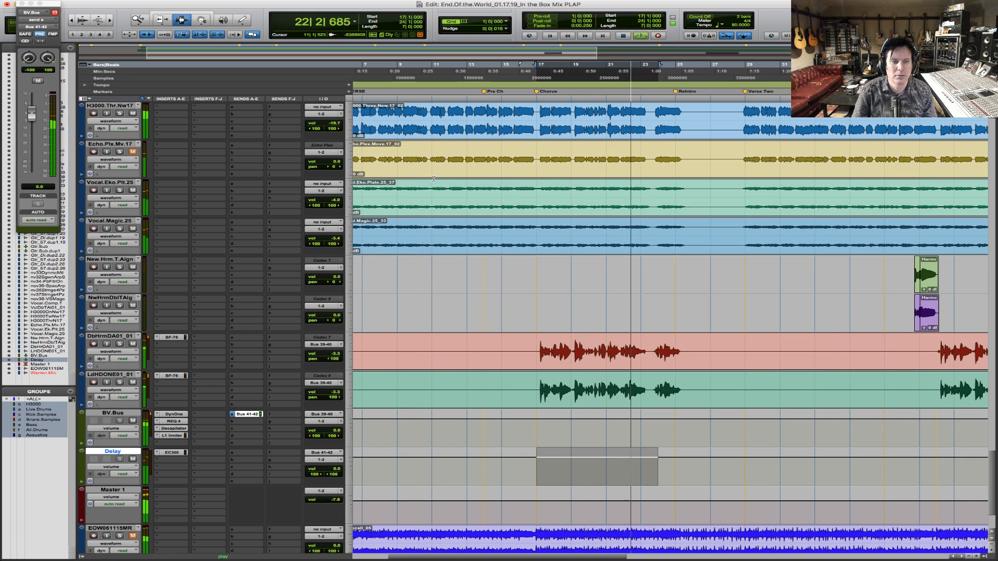
pyautogui.scroll(4, 657, 356)
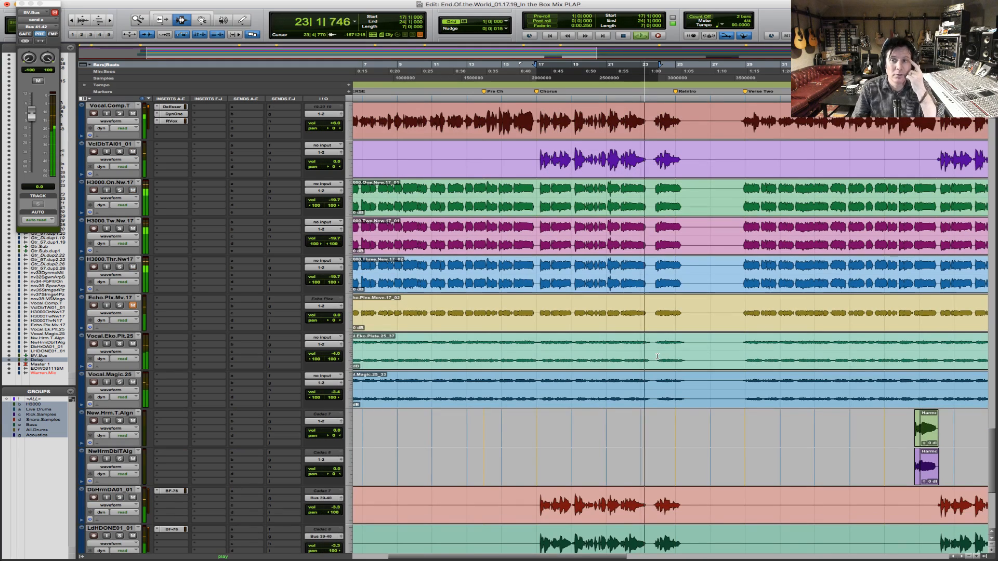
pyautogui.scroll(-2, 657, 356)
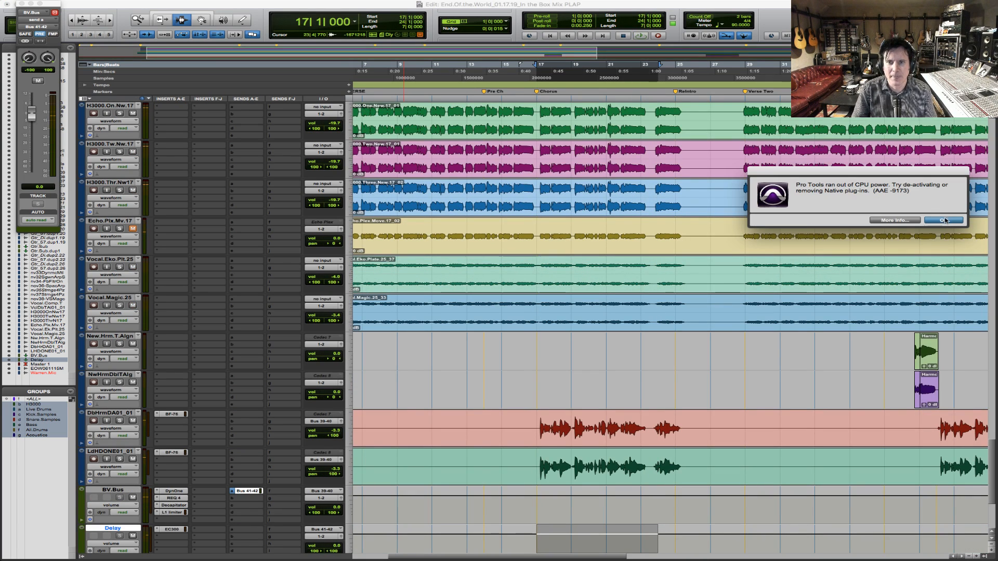
pyautogui.click(944, 221)
# - Play the short harmony clips leading into the second chorus, starting from bar 38
pyautogui.click(512, 223)
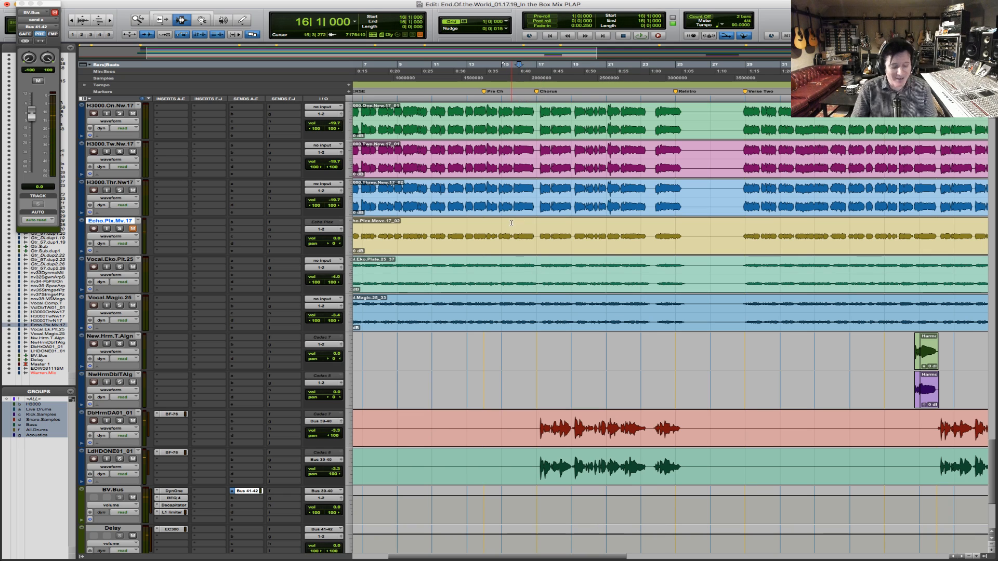
pyautogui.press('r')
pyautogui.press('r')
pyautogui.click(692, 350)
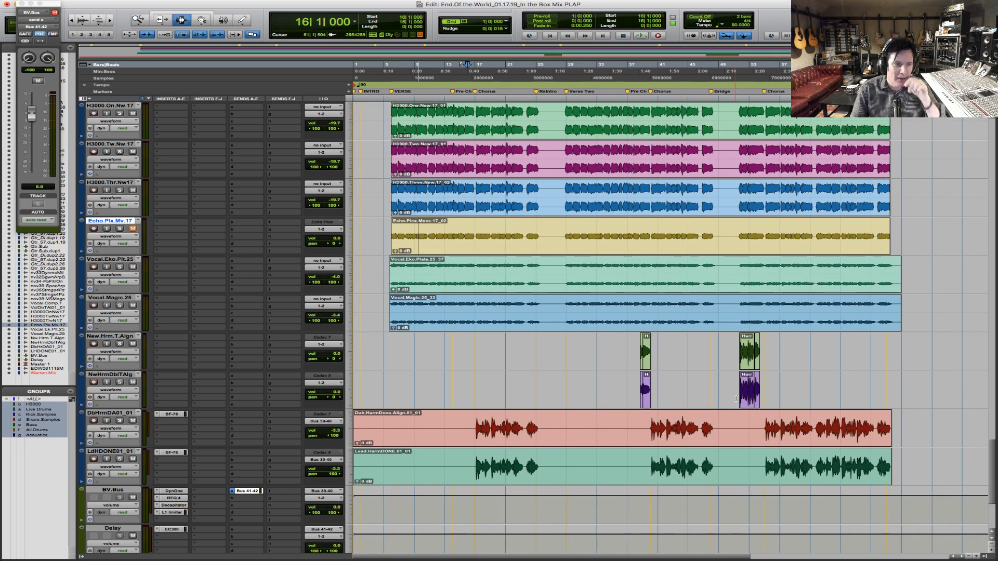
pyautogui.moveTo(608, 359); pyautogui.dragTo(731, 359)
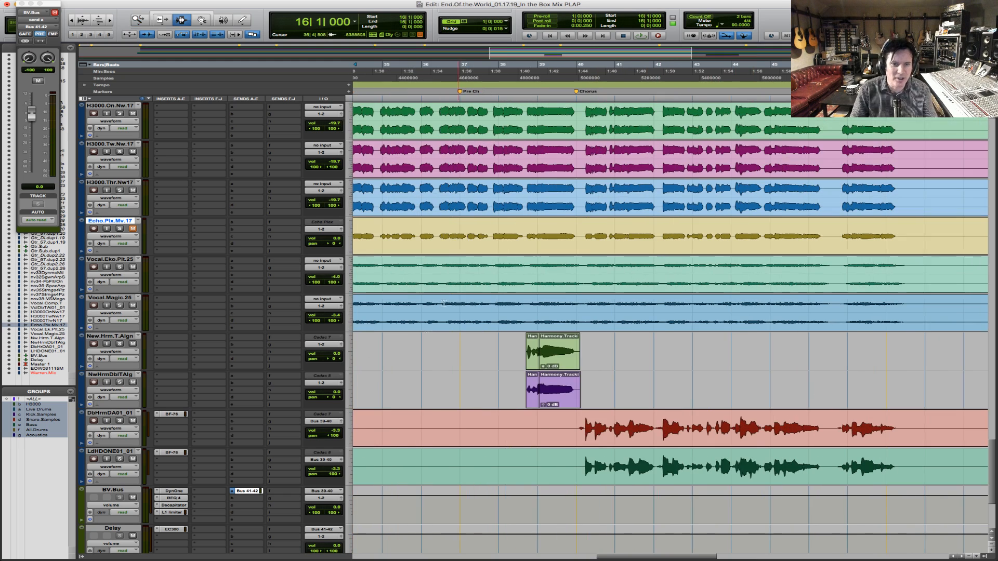
pyautogui.click(499, 350)
pyautogui.press('space')
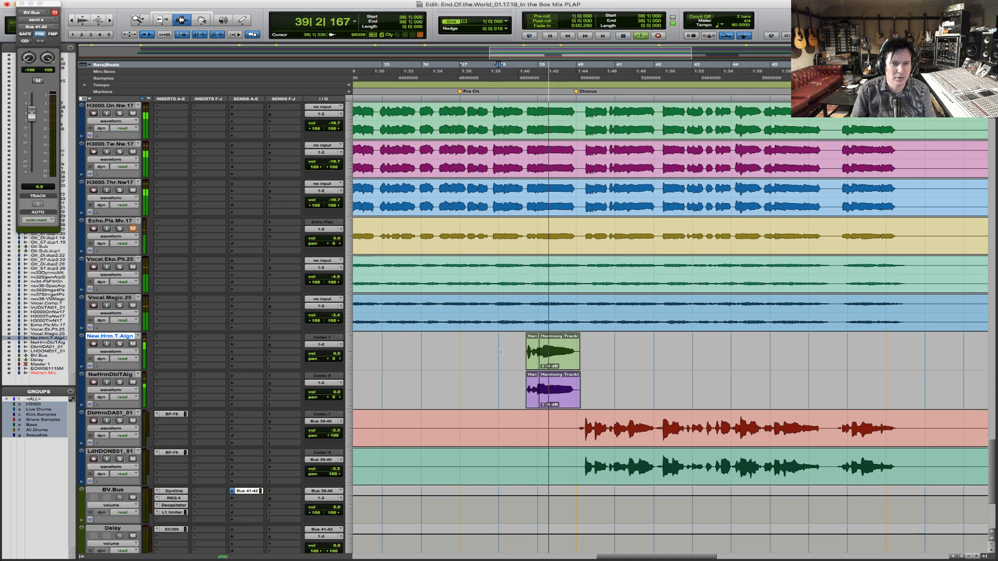
pyautogui.press('space')
# - Select bars 51 to 55 on New.Hrm.T.Algn and NwHrmDblTAlg around the bridge harmony clips and play the selection
pyautogui.scroll(-4, 538, 388)
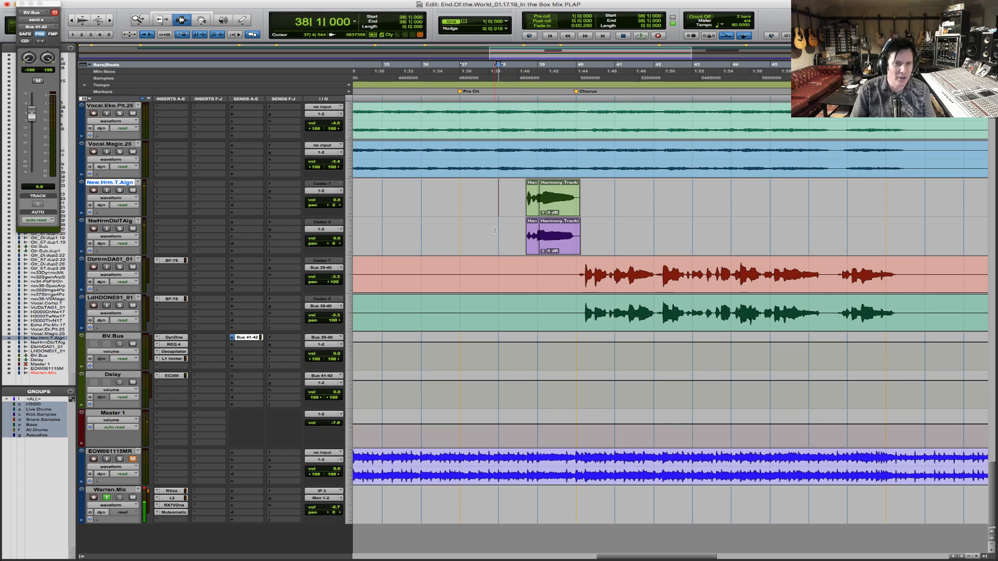
pyautogui.press('r')
pyautogui.press('F5')
pyautogui.moveTo(580, 231); pyautogui.dragTo(788, 225)
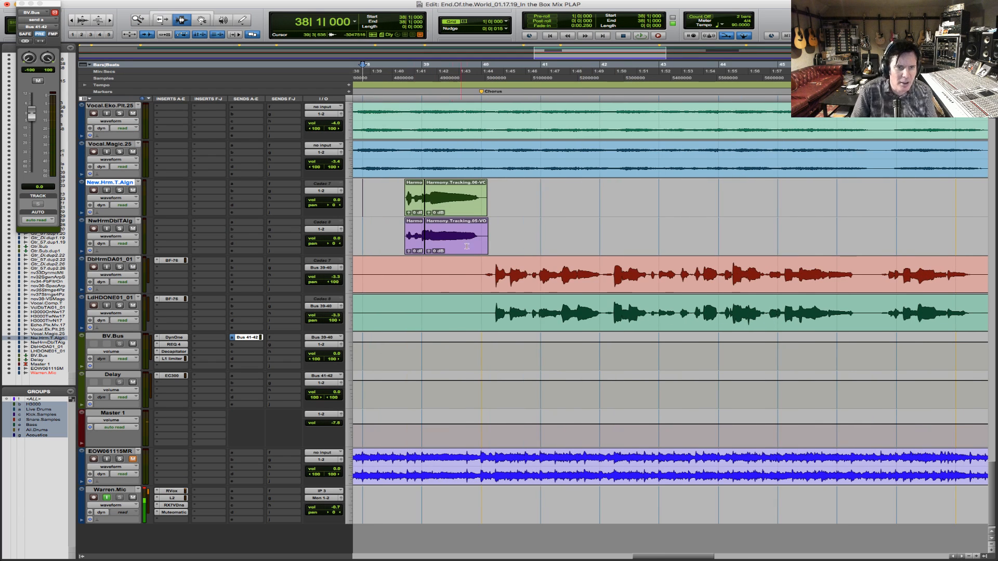
pyautogui.press('r')
pyautogui.press('r')
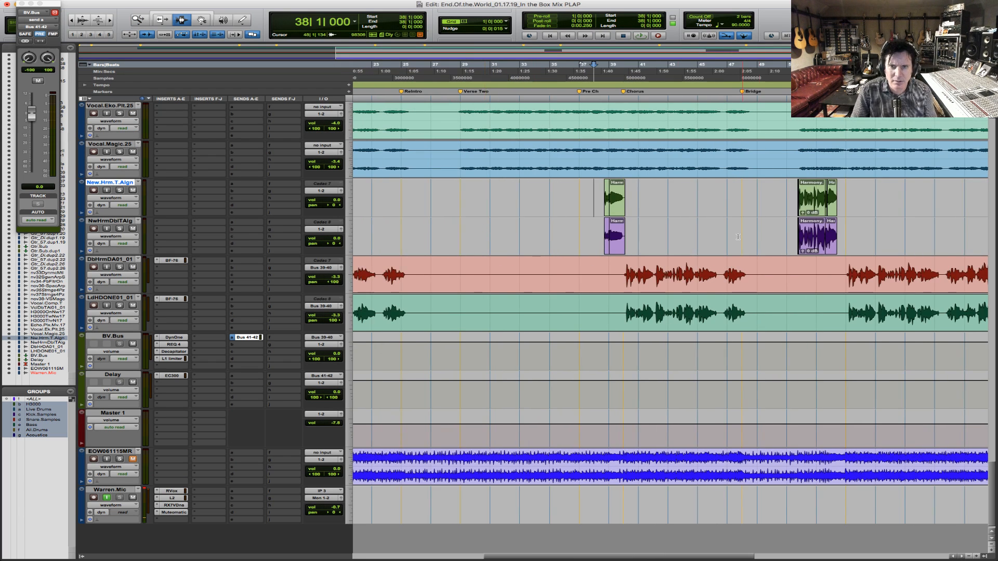
pyautogui.moveTo(983, 234); pyautogui.dragTo(984, 234)
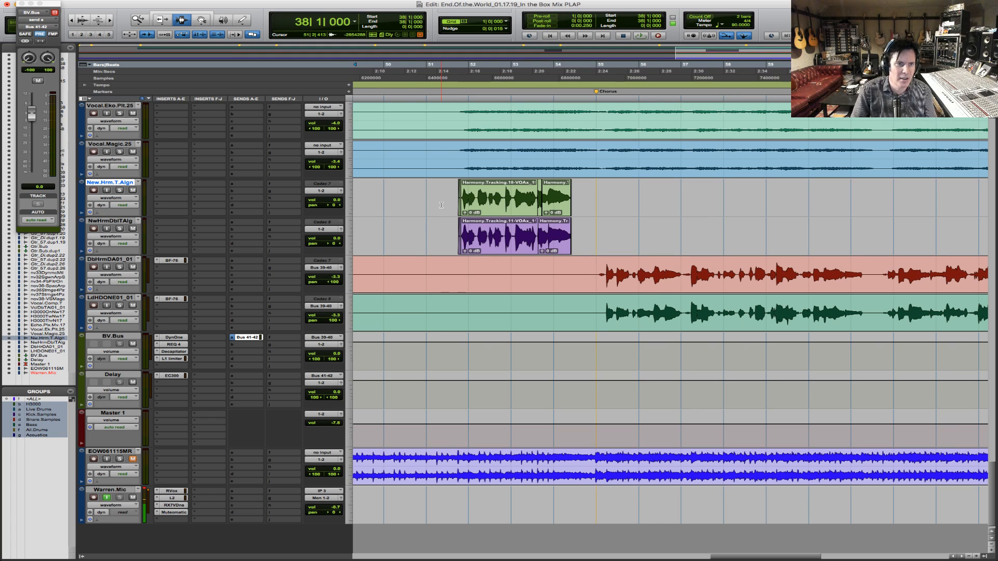
pyautogui.moveTo(444, 214); pyautogui.dragTo(596, 238)
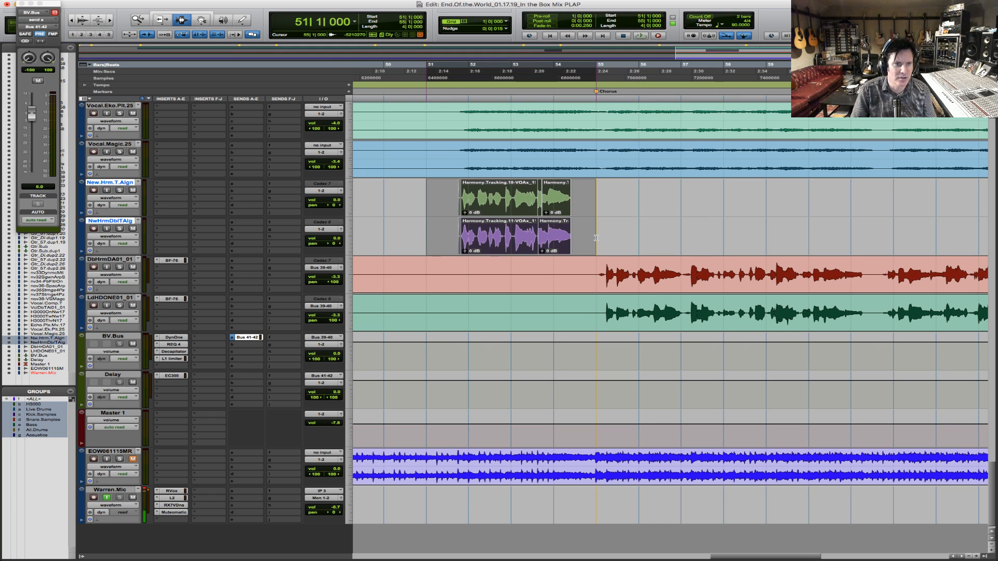
pyautogui.press('space')
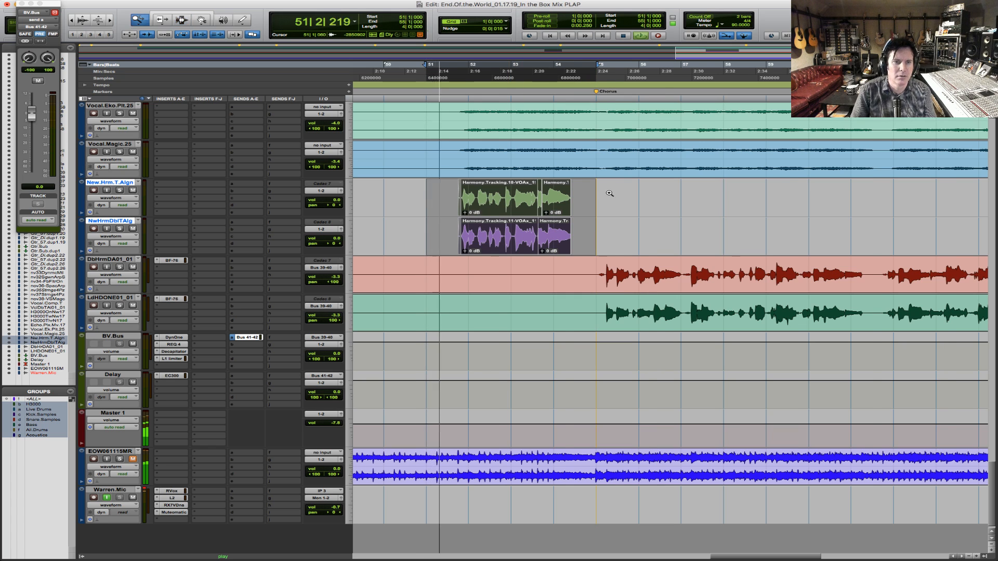
pyautogui.press('t')
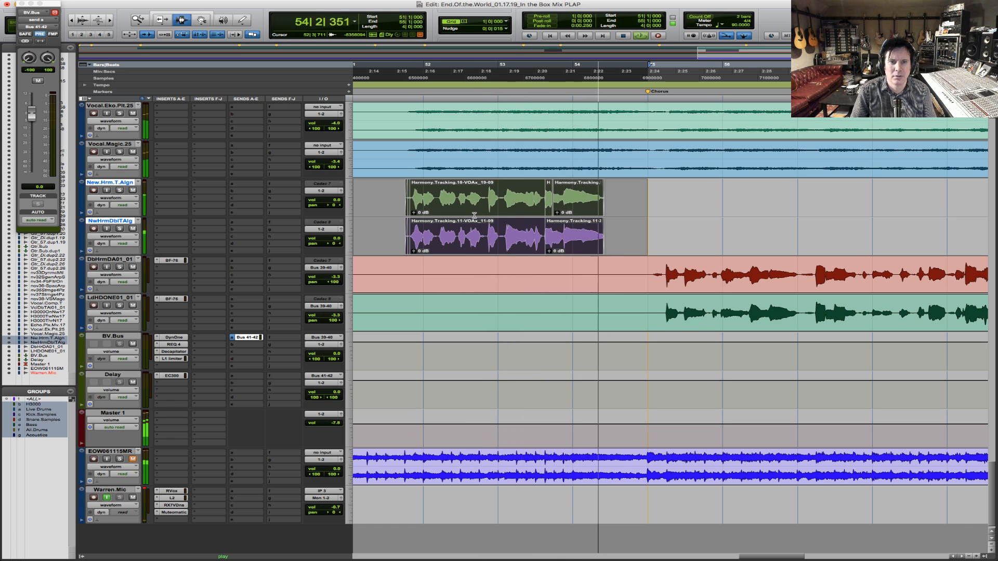
pyautogui.press('space')
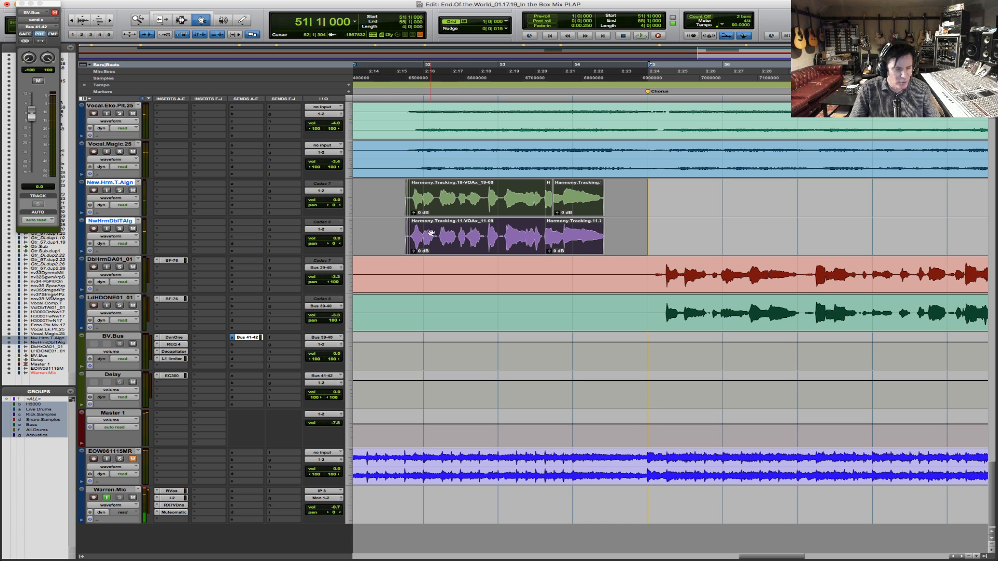
# - Move the selected bridge harmony clips straight down onto the DbHrmDA01_01 and LdHDONE01_01 tracks at the same time position
pyautogui.moveTo(437, 238); pyautogui.dragTo(441, 286)
pyautogui.moveTo(447, 308); pyautogui.dragTo(457, 303)
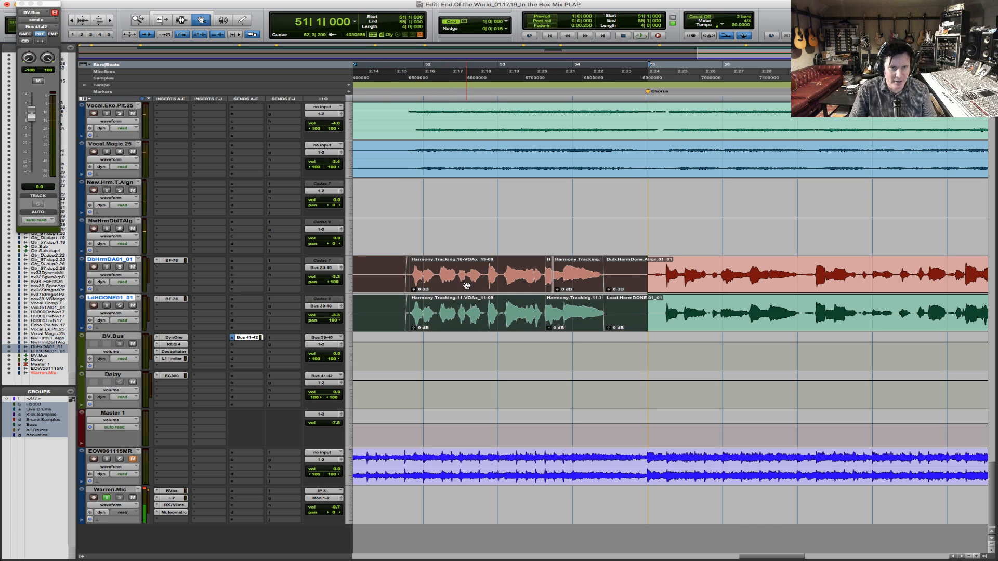
pyautogui.click(672, 250)
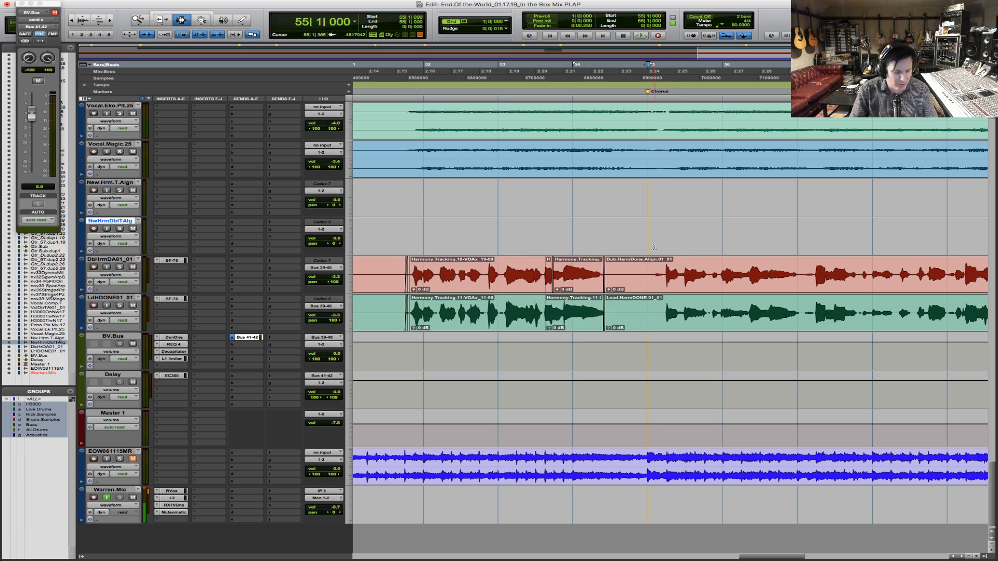
pyautogui.press('r')
pyautogui.press('r')
pyautogui.press('r')
pyautogui.press('r')
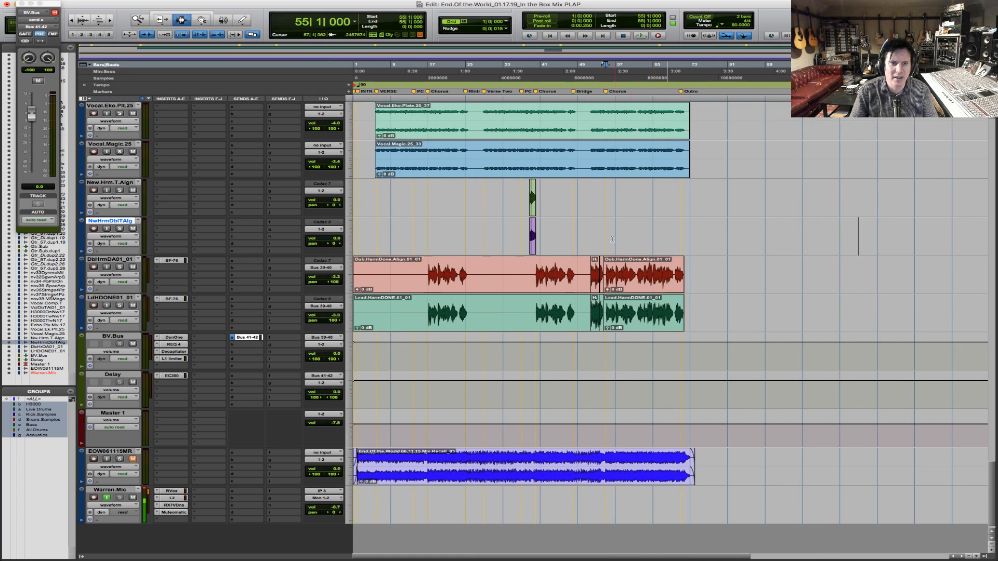
# - Move the short harmony clips before the second chorus from both new harmony tracks straight down onto DbHrmDA01_01 and LdHDONE01_01
pyautogui.press('F5')
pyautogui.moveTo(508, 237); pyautogui.dragTo(670, 239)
pyautogui.press('F5')
pyautogui.moveTo(403, 199); pyautogui.dragTo(588, 205)
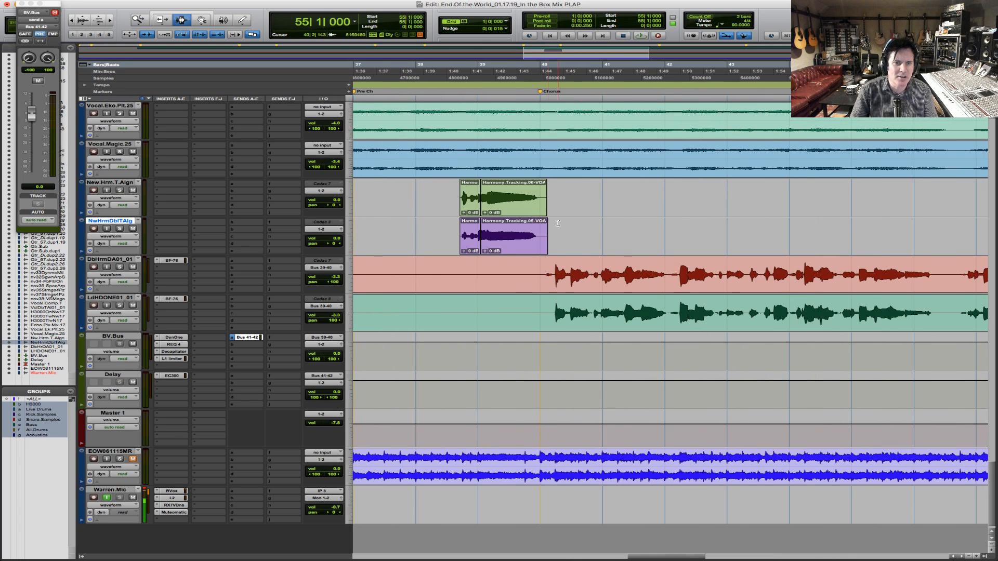
pyautogui.doubleClick(478, 211)
pyautogui.press('F8')
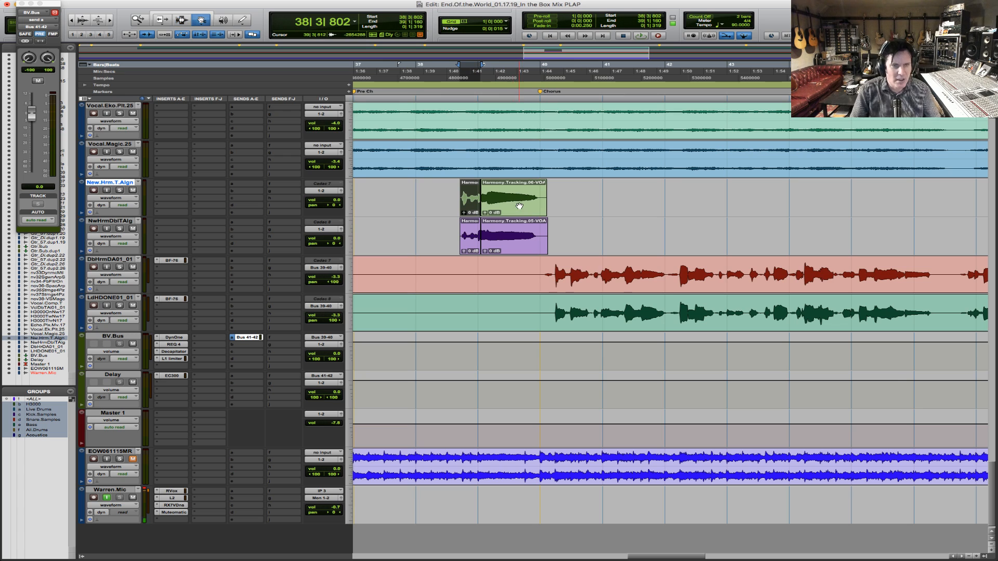
pyautogui.keyDown('shift'); pyautogui.click(520, 206); pyautogui.keyUp('shift')
pyautogui.keyDown('shift'); pyautogui.click(527, 229); pyautogui.keyUp('shift')
pyautogui.moveTo(518, 209); pyautogui.dragTo(518, 286)
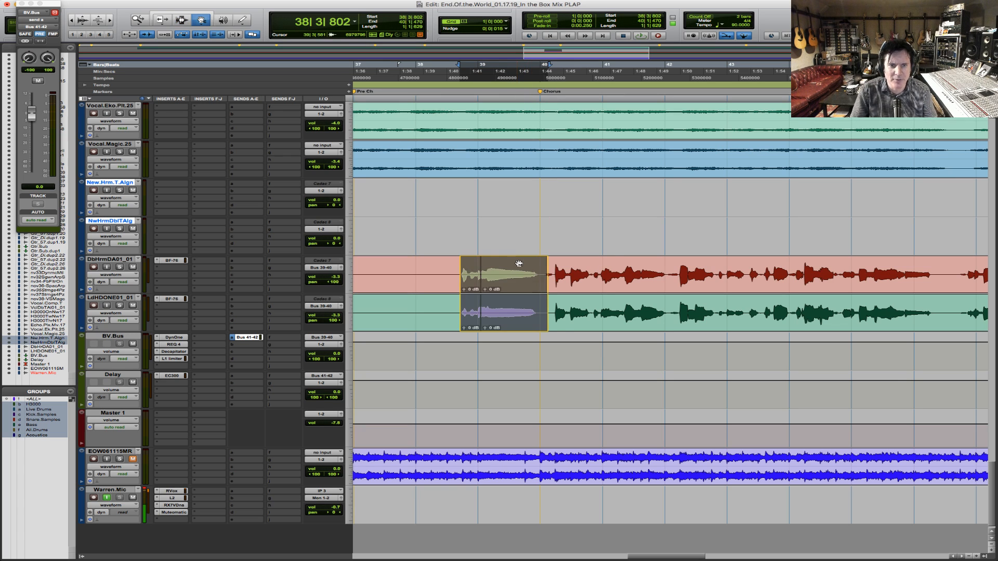
# - Extend the starts of the second-chorus clips on DbHrmDA01_01 and LdHDONE01_01 back to about 40|1|177
pyautogui.press('F7')
pyautogui.press('F6')
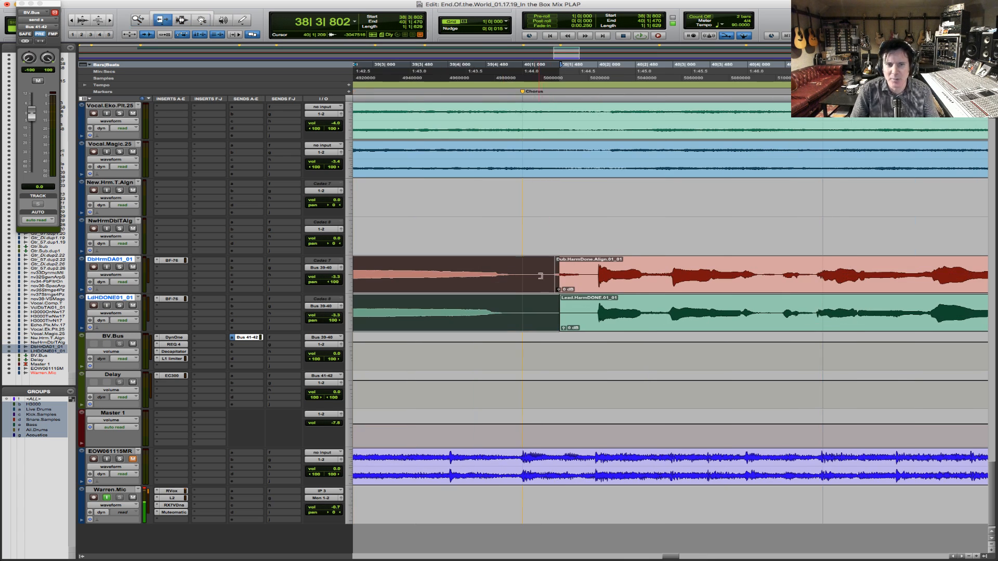
pyautogui.moveTo(568, 282); pyautogui.dragTo(538, 304)
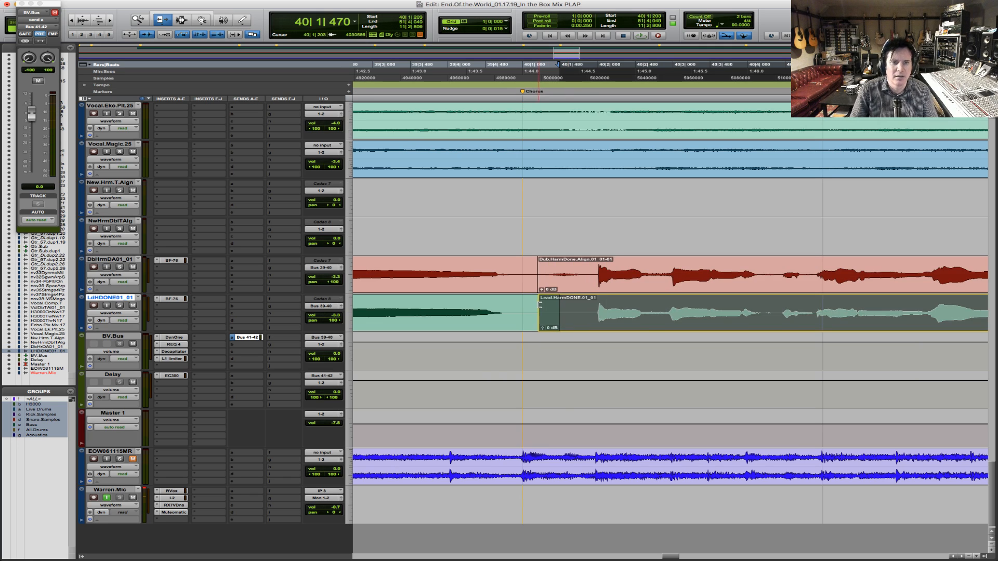
pyautogui.press('r')
pyautogui.press('r')
pyautogui.press('r')
pyautogui.press('r')
pyautogui.press('r')
pyautogui.press('r')
pyautogui.press('r')
pyautogui.press('r')
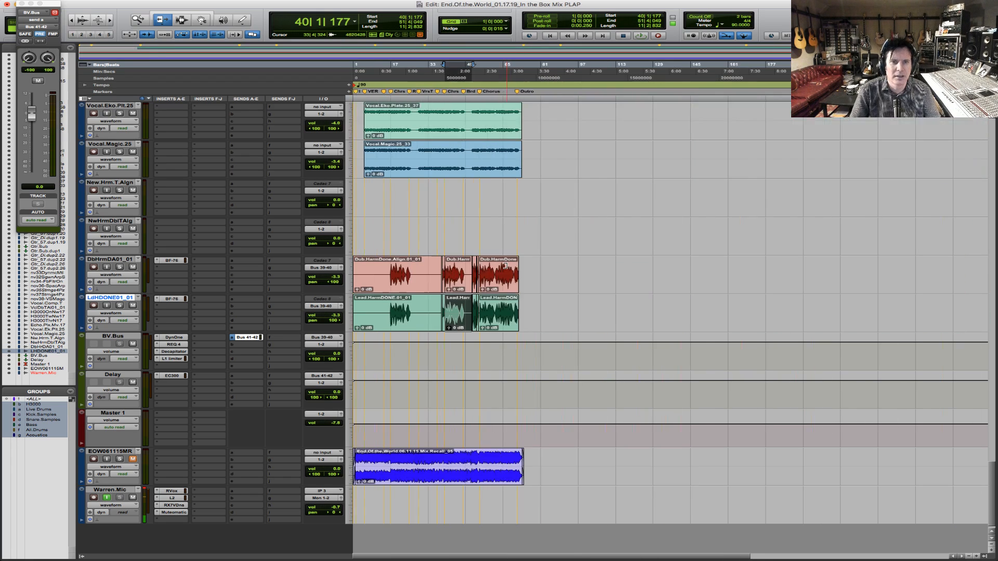
# - Hide and make inactive the emptied New.Hrm.T.Algn and NwHrmDblTAlg tracks
pyautogui.press('F5')
pyautogui.moveTo(473, 211); pyautogui.dragTo(410, 237)
pyautogui.press('F7')
pyautogui.rightClick(110, 183)
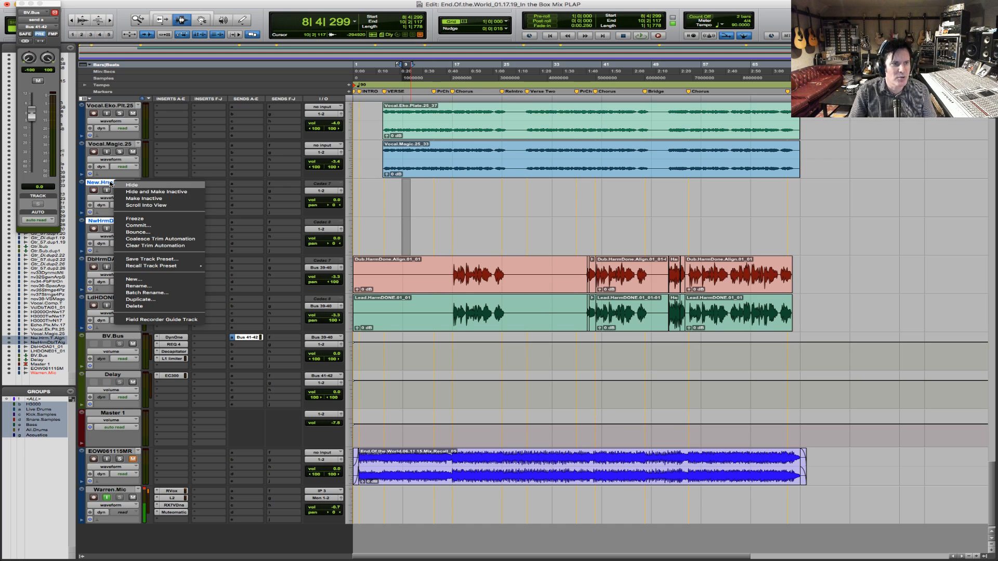
pyautogui.click(133, 197)
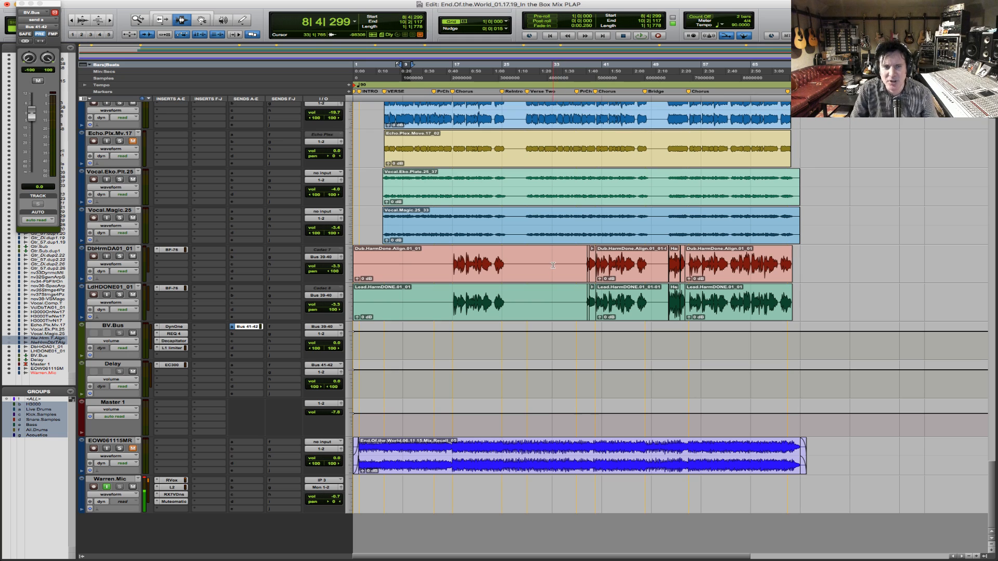
# - Play the first chorus from bar 16 to check the bused harmonies in the full mix
pyautogui.click(450, 258)
pyautogui.press('space')
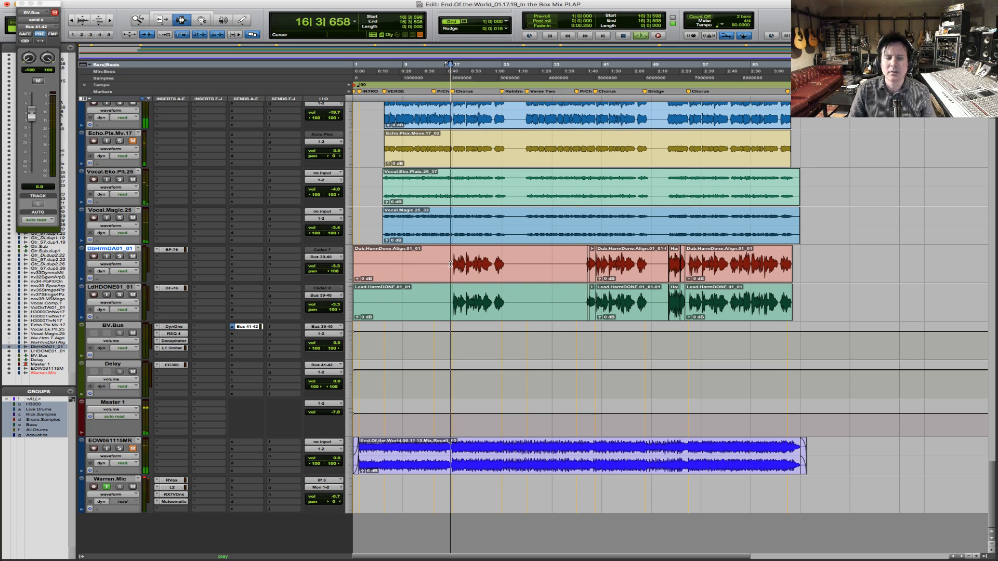
pyautogui.press('F5')
pyautogui.click(432, 265)
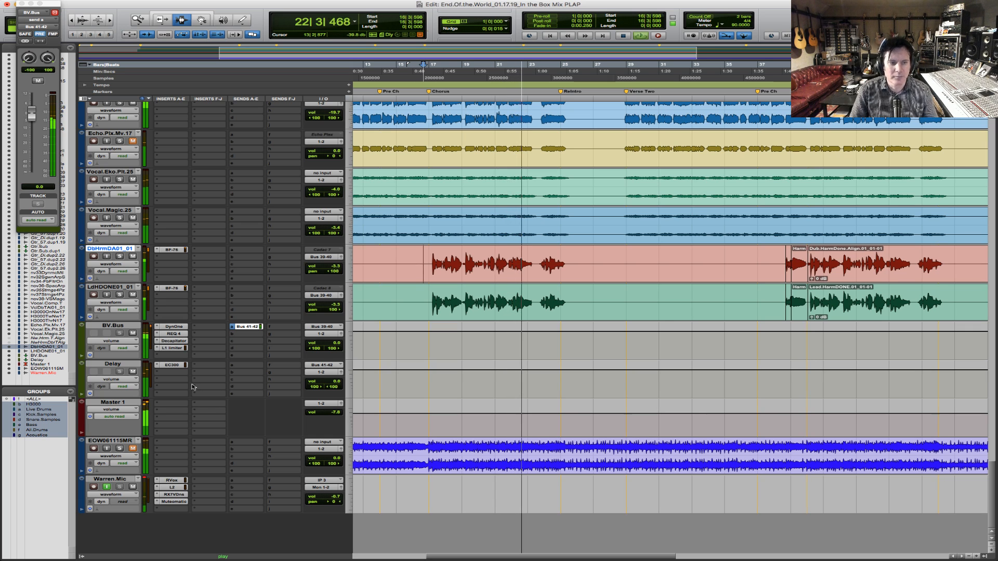
pyautogui.press('space')
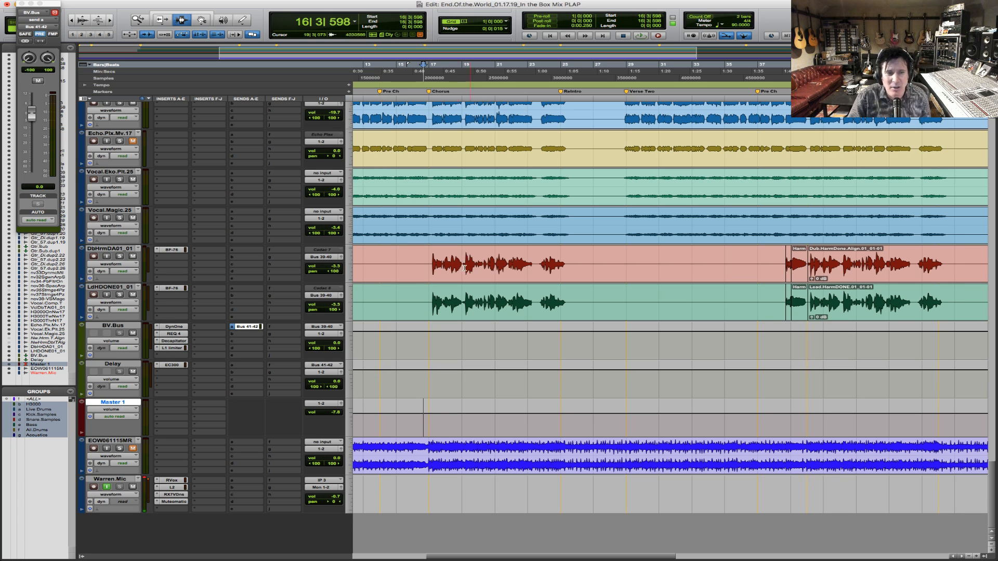
# - Replay the first chorus from its opening on the harmony tracks and dismiss the CPU power alert
pyautogui.click(426, 269)
pyautogui.click(427, 302)
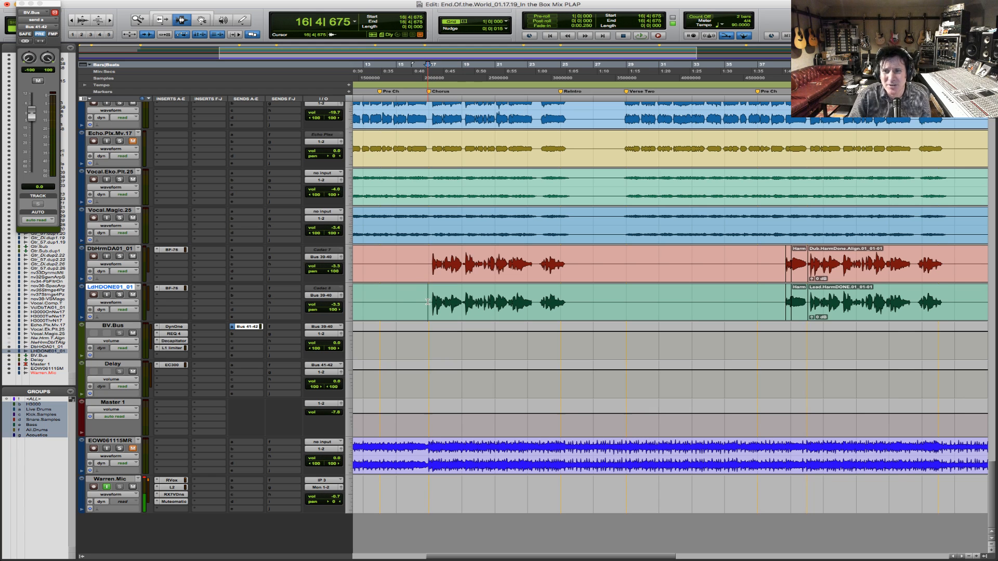
pyautogui.press('space')
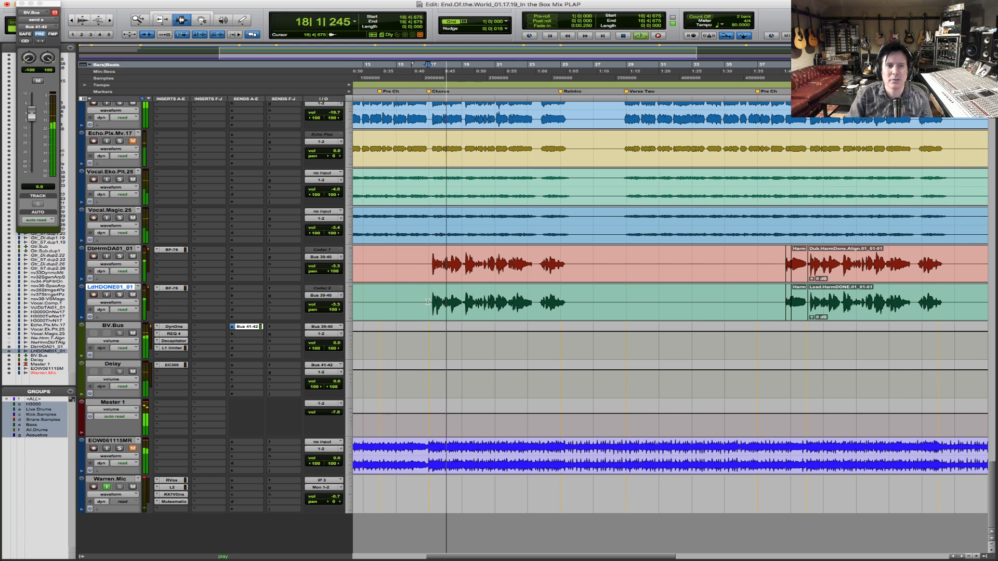
pyautogui.click(428, 269)
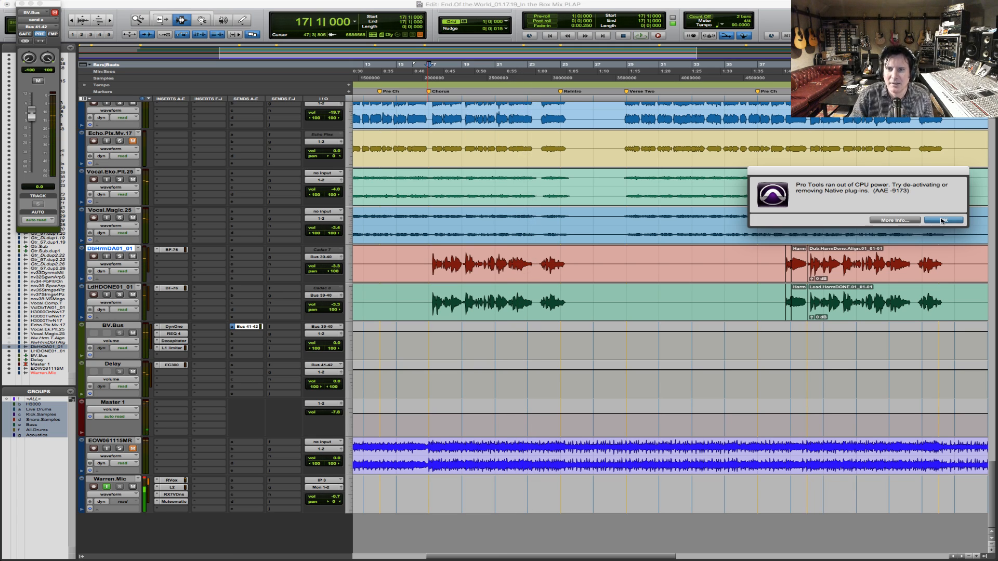
pyautogui.click(937, 223)
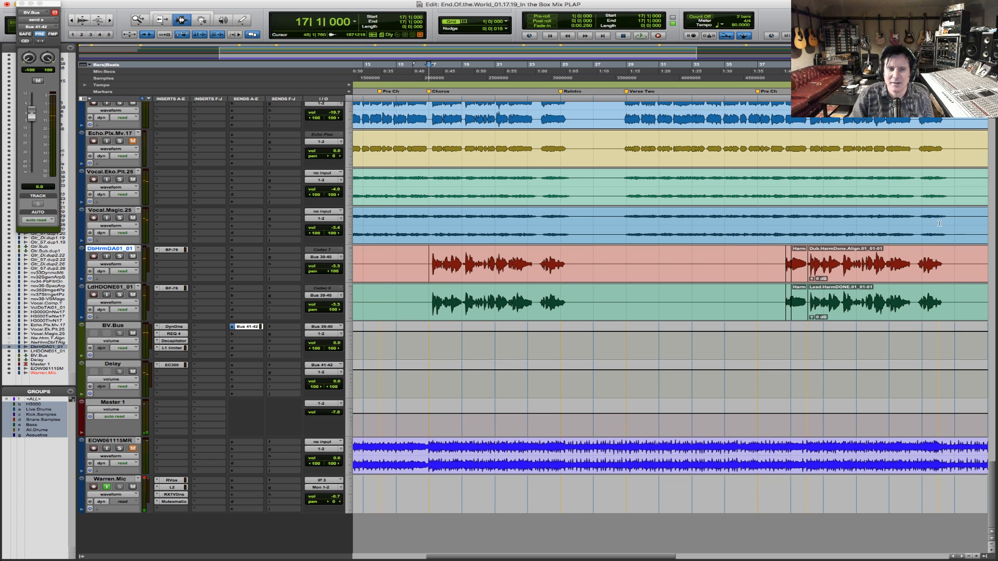
# - Play the first chorus harmonies with the mix from 17|1|000
pyautogui.click(435, 312)
pyautogui.moveTo(436, 274); pyautogui.dragTo(437, 284)
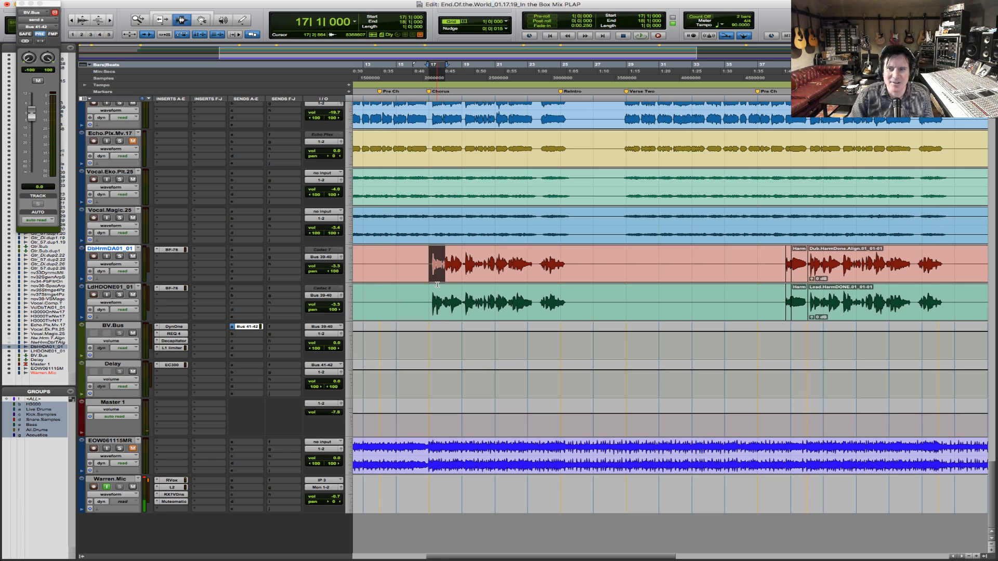
pyautogui.press('space')
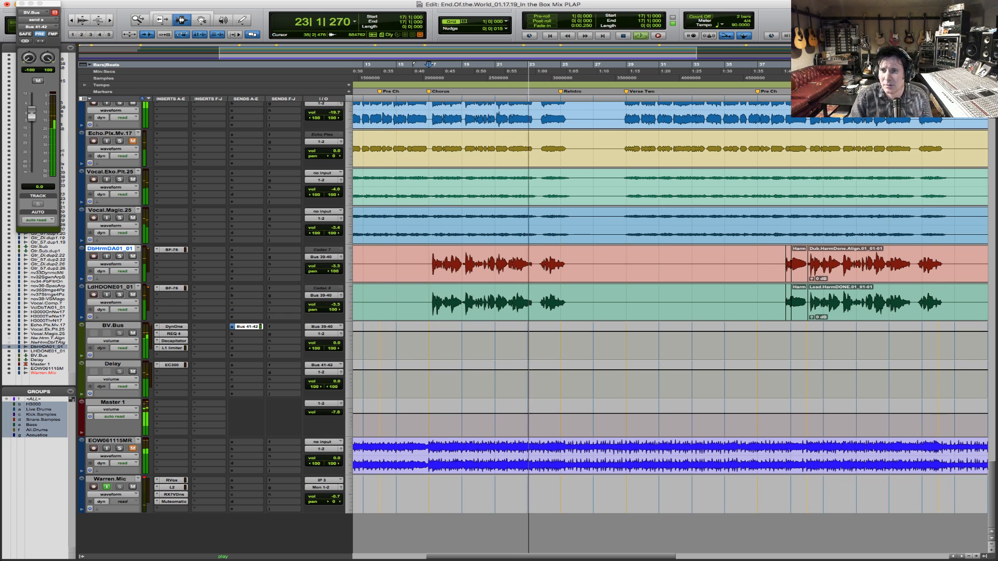
pyautogui.press('space')
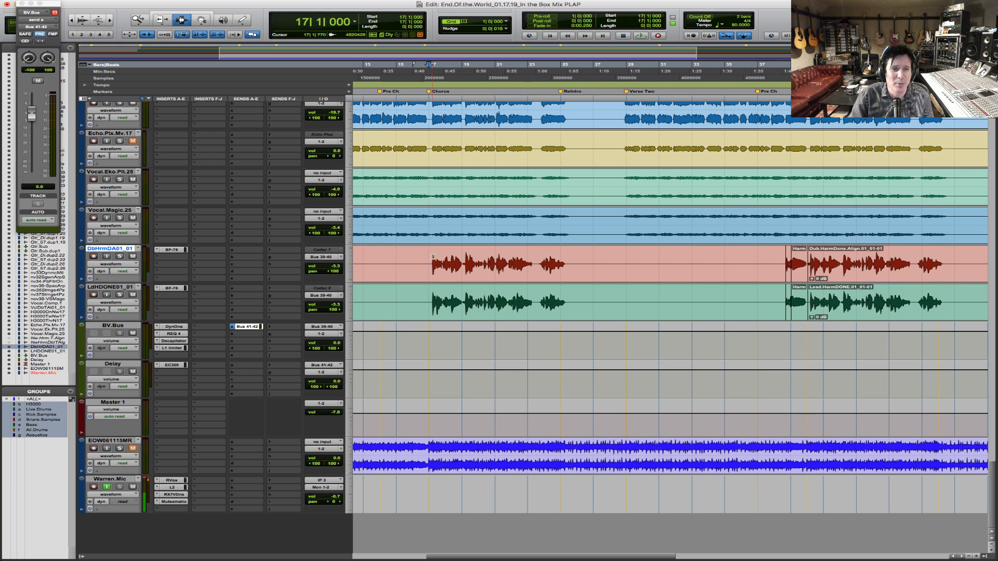
# - Focus on the first-chorus harmonies and place the playback cursor on DbHrmDA01_01 at 16|3|589
pyautogui.keyDown('shift'); pyautogui.click(429, 300); pyautogui.keyUp('shift')
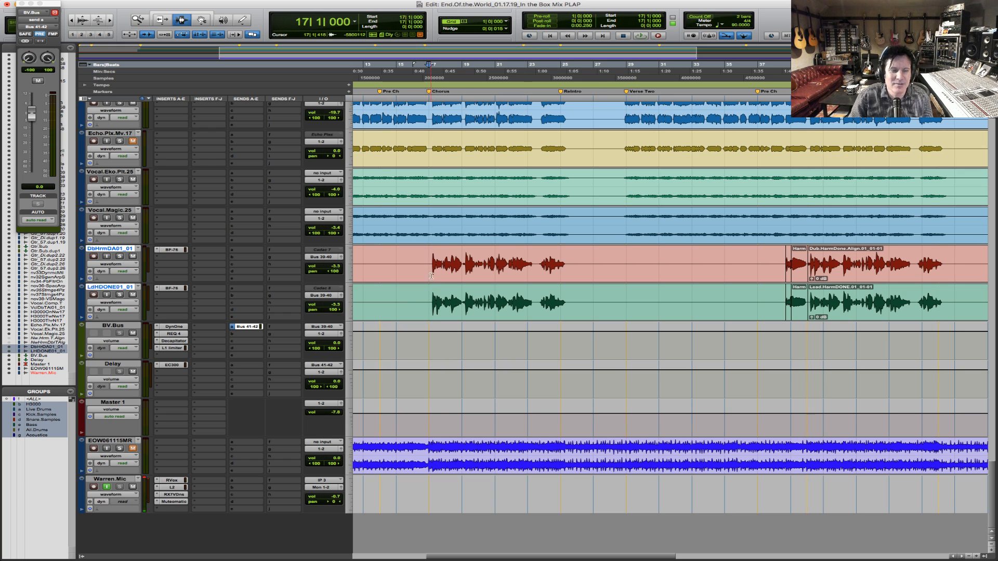
pyautogui.click(411, 263)
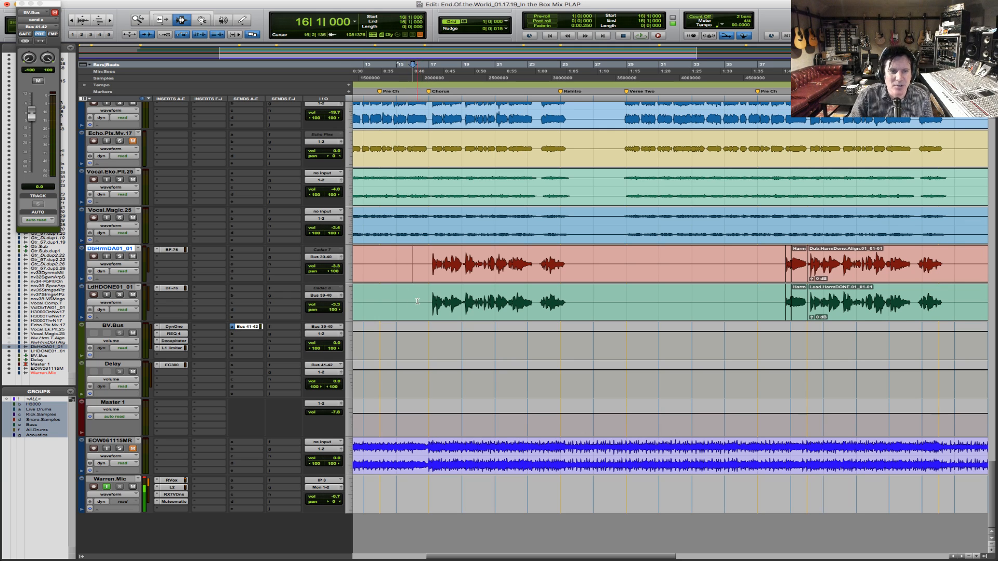
pyautogui.click(425, 258)
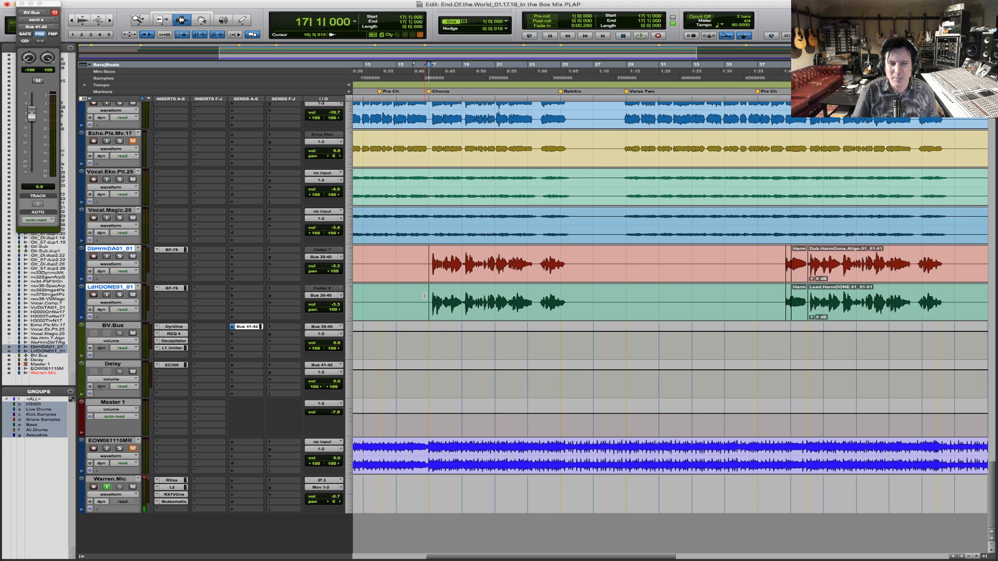
pyautogui.press('F5')
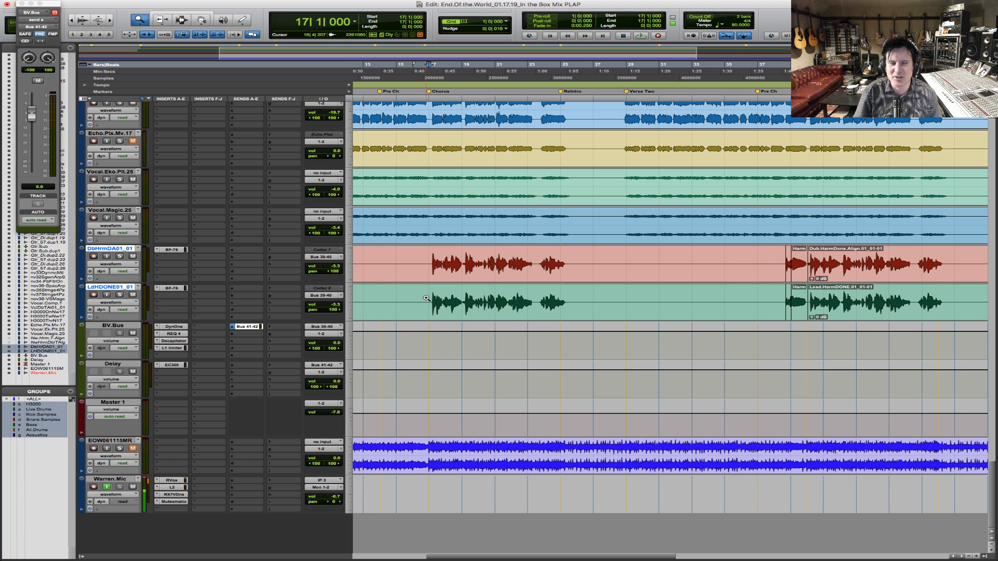
pyautogui.moveTo(391, 263); pyautogui.dragTo(790, 265)
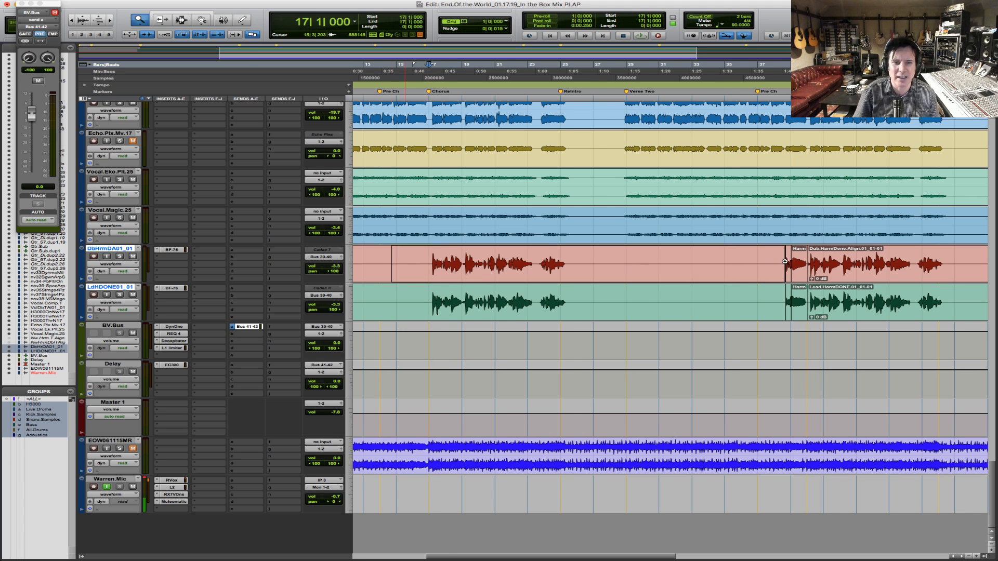
pyautogui.click(404, 268)
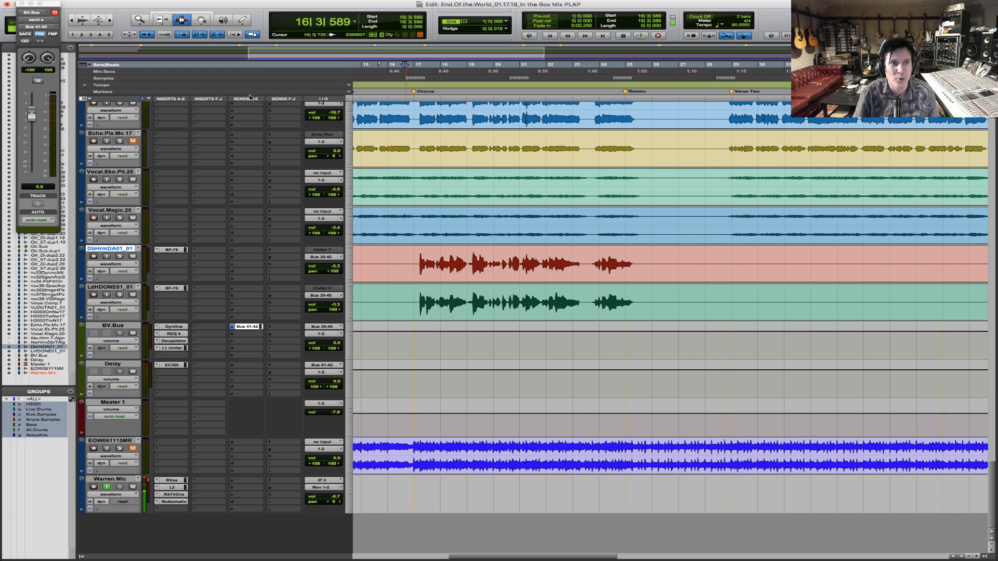
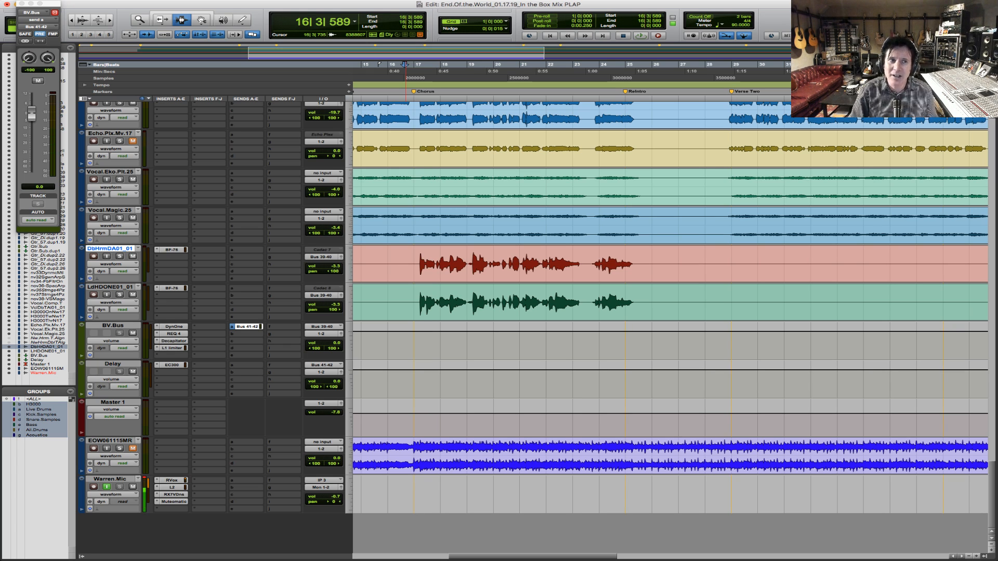
# - Close the BV.Bus send window
pyautogui.click(21, 4)
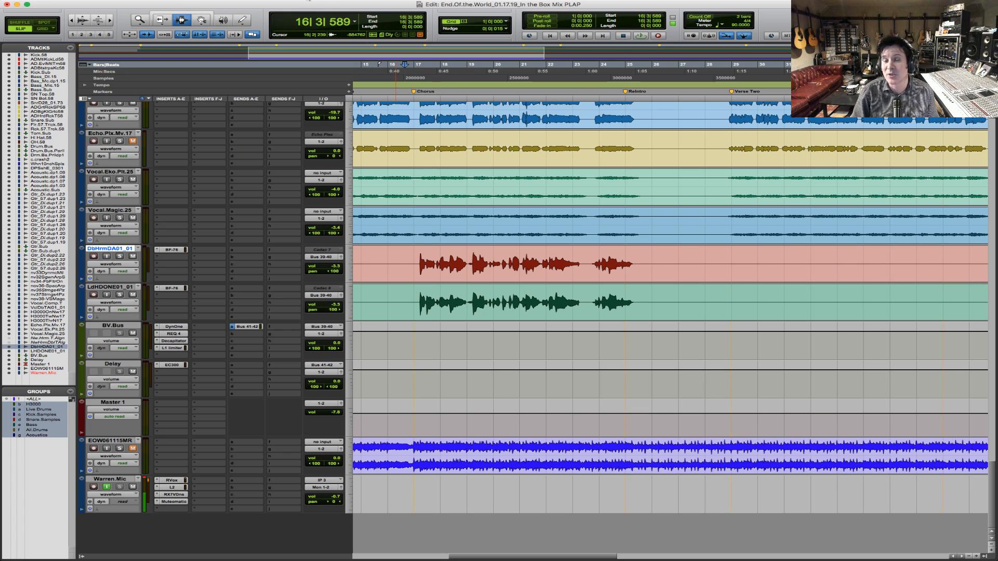
pyautogui.click(309, 1)
pyautogui.click(309, 1)
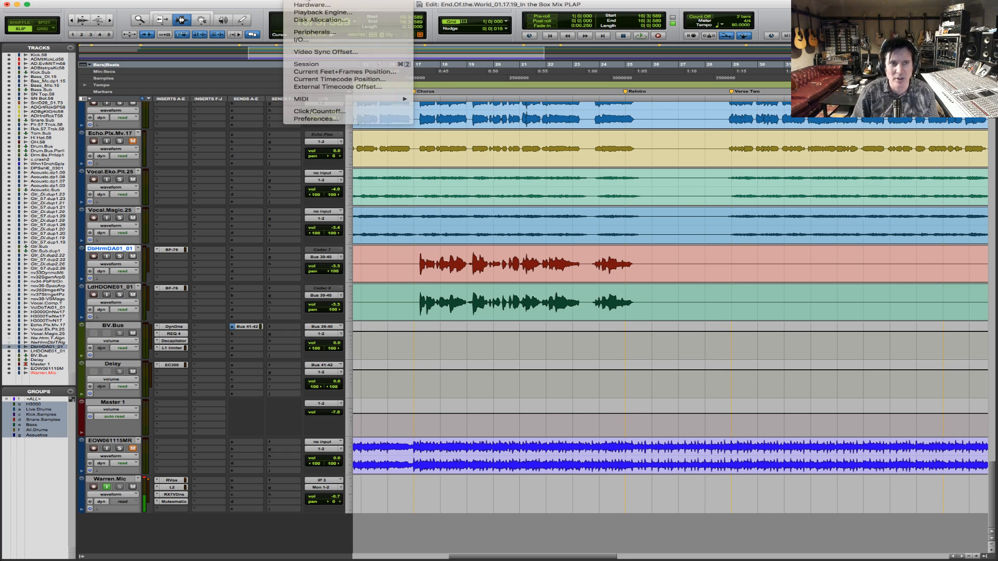
# - Set the grid value to 1/4 note and switch editing to Grid mode
pyautogui.click(507, 22)
pyautogui.click(530, 47)
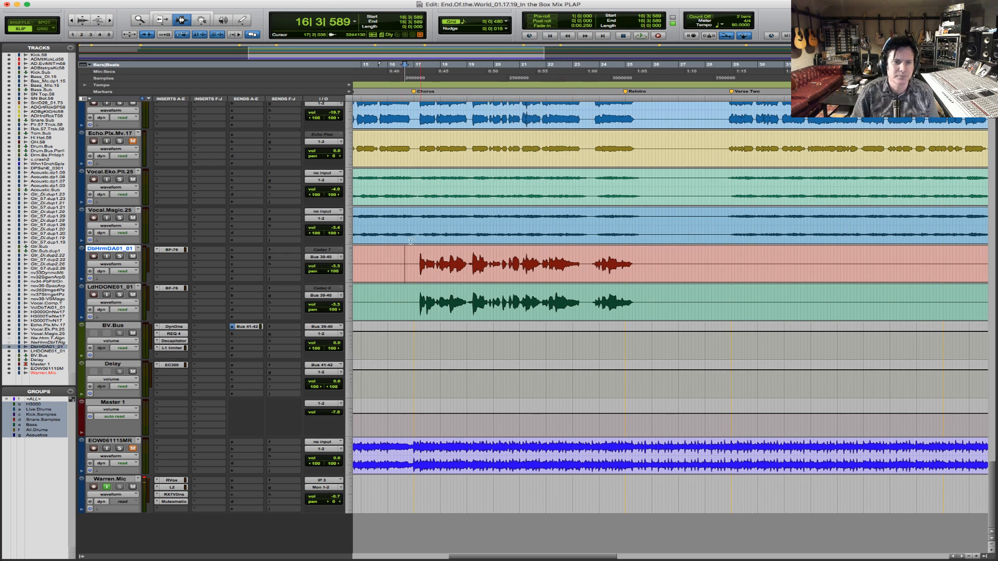
pyautogui.click(506, 22)
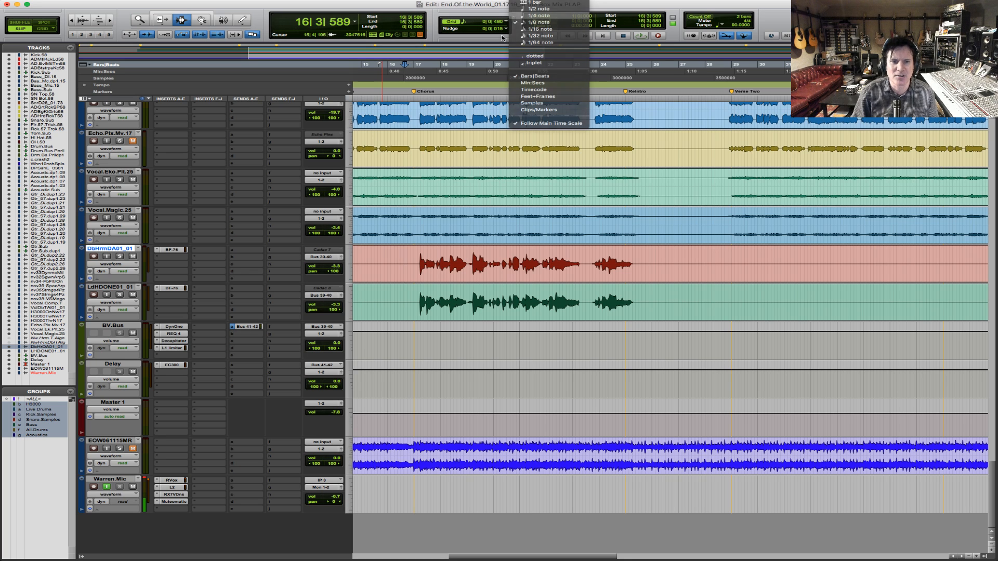
pyautogui.click(530, 15)
pyautogui.press('F4')
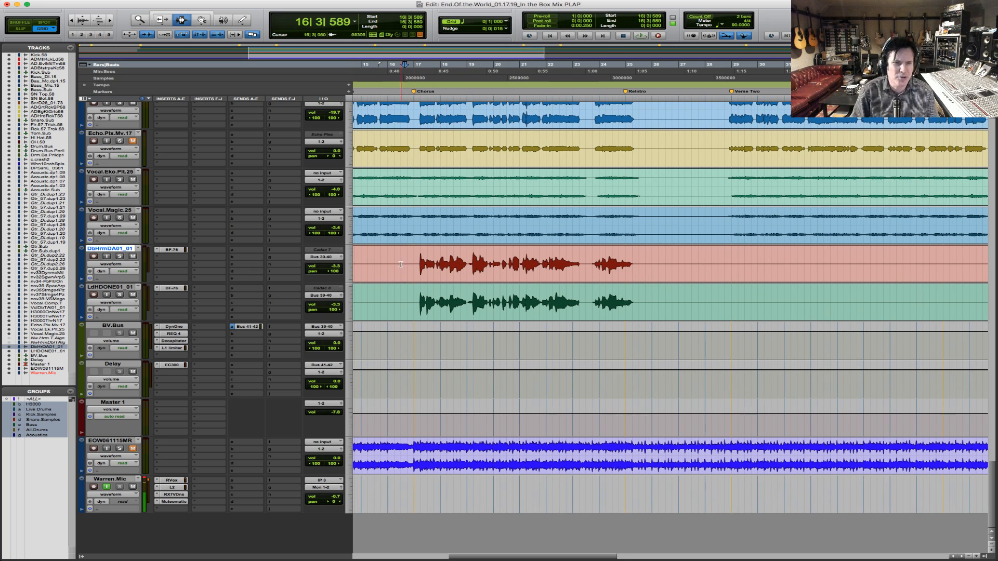
# - Play the first-chorus harmonies in the mix from 16|3|000
pyautogui.click(406, 262)
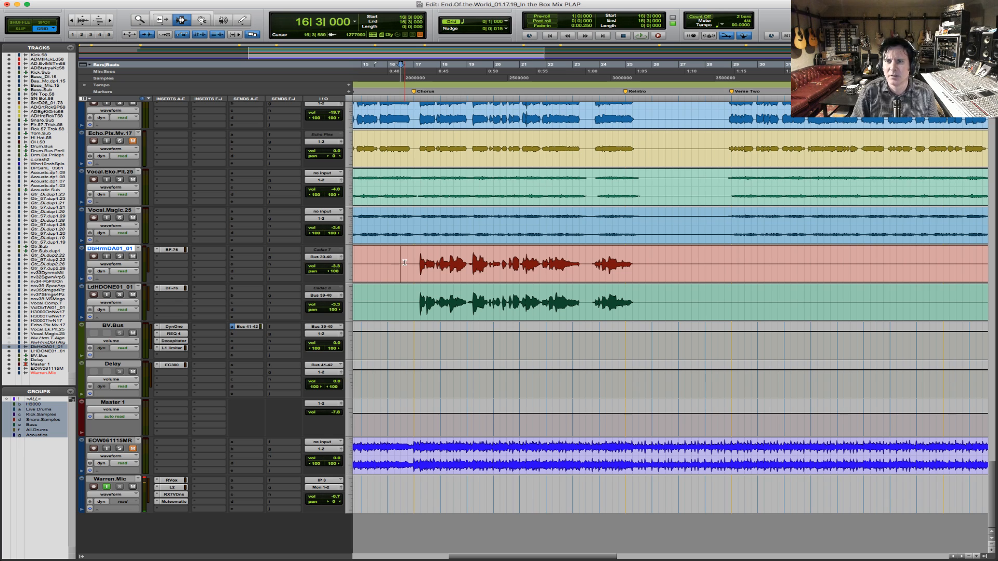
pyautogui.press('space')
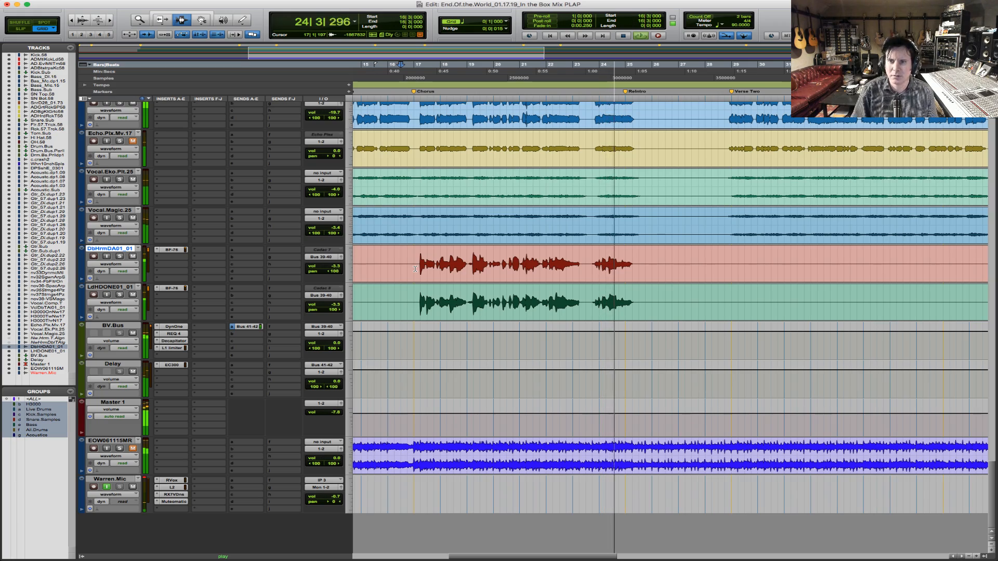
# - Stop playback and select the reintro guitar clip on the Gtr_57.dup2.22 track
pyautogui.press('r')
pyautogui.press('r')
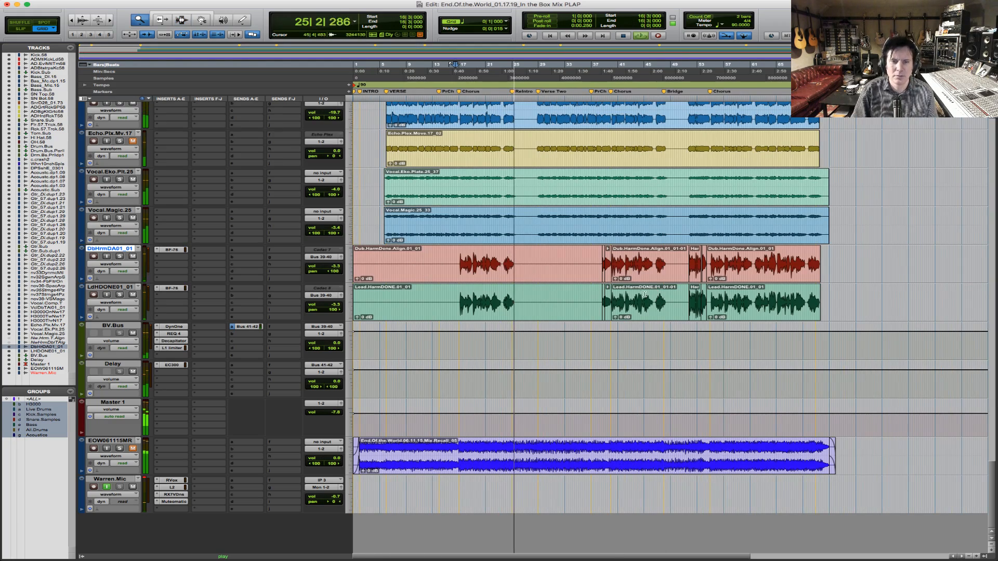
pyautogui.scroll(5, 505, 266)
pyautogui.press('F5')
pyautogui.scroll(12, 508, 265)
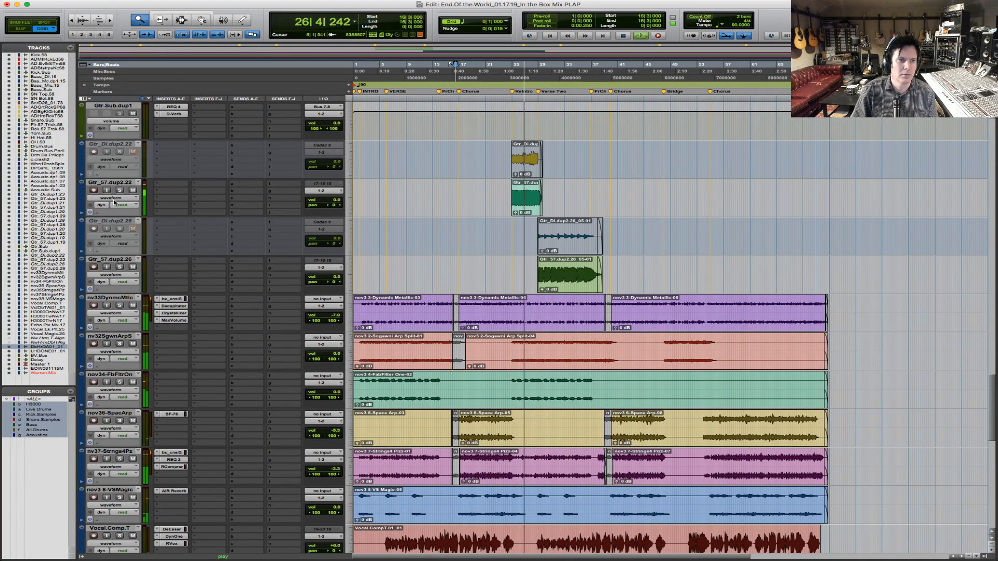
pyautogui.moveTo(485, 189); pyautogui.dragTo(684, 182)
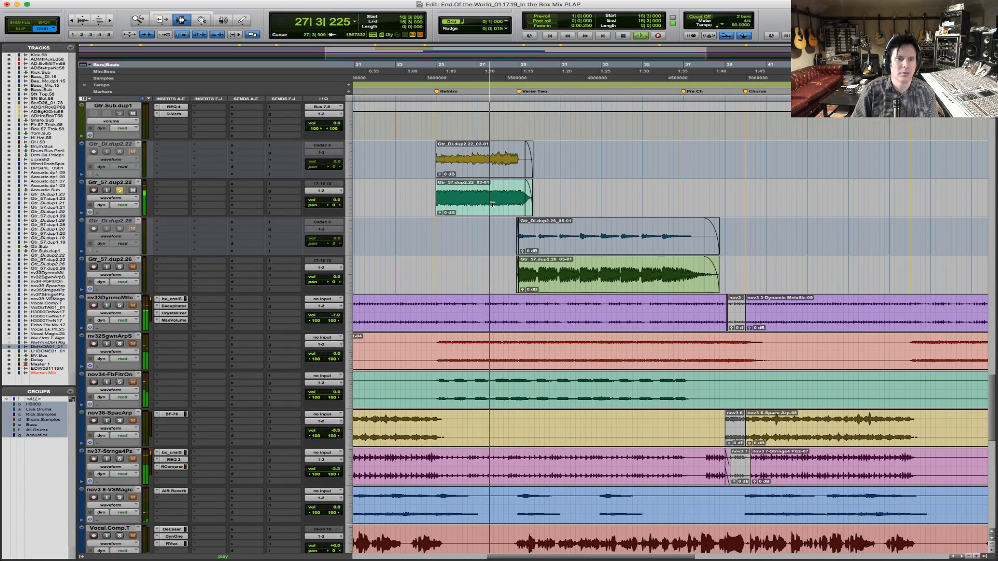
pyautogui.press('space')
pyautogui.click(470, 200)
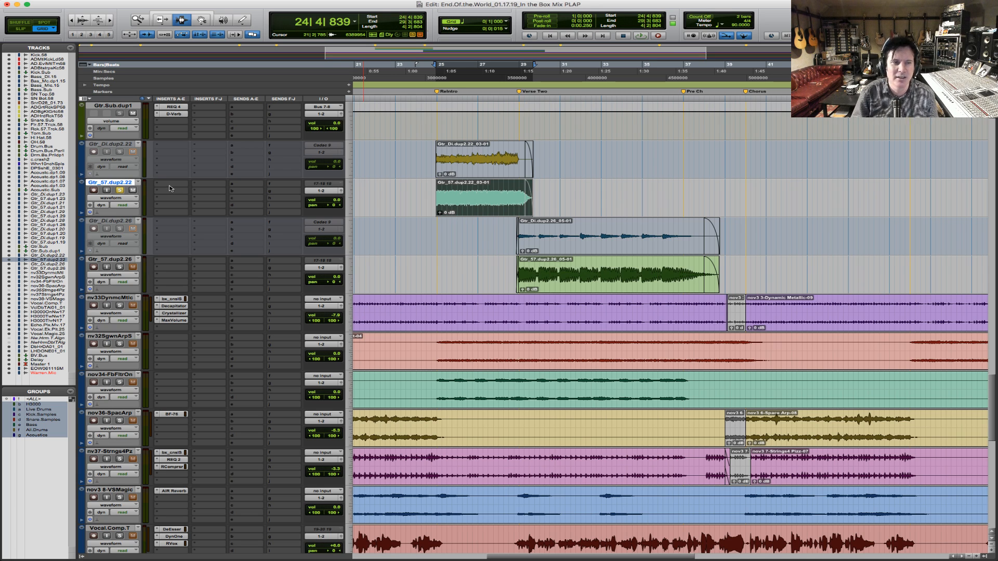
# - Try a wider selection around the Gtr_57.dup2.22 reintro clip, reselect just the clip and play it
pyautogui.keyDown('shift'); pyautogui.click(419, 190); pyautogui.keyUp('shift')
pyautogui.keyDown('shift'); pyautogui.click(541, 197); pyautogui.keyUp('shift')
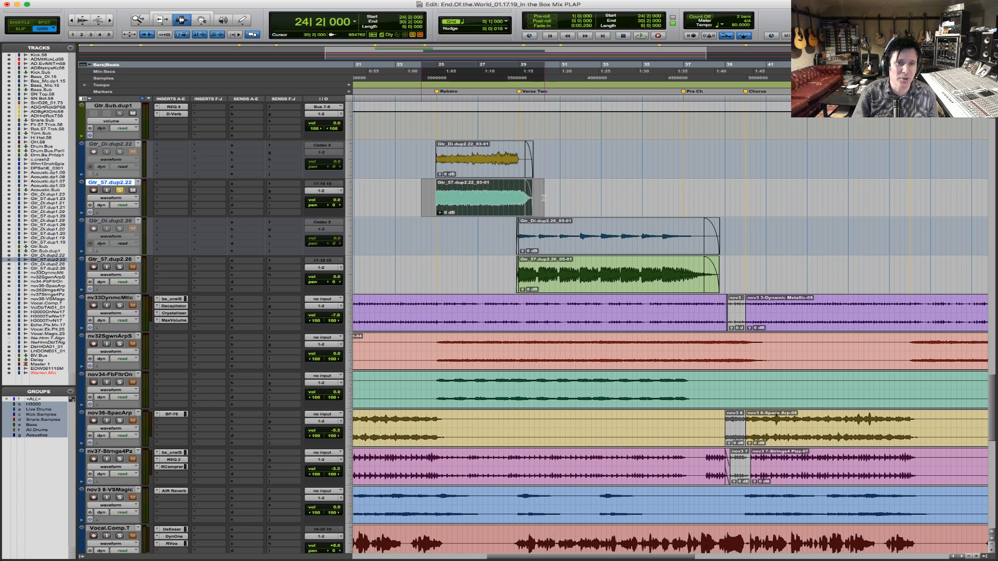
pyautogui.doubleClick(441, 196)
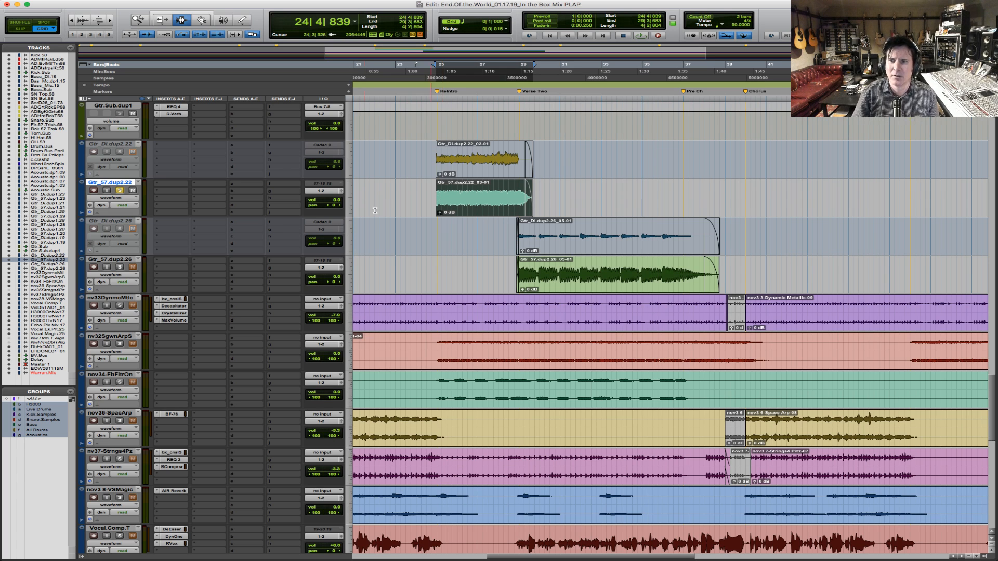
pyautogui.press('space')
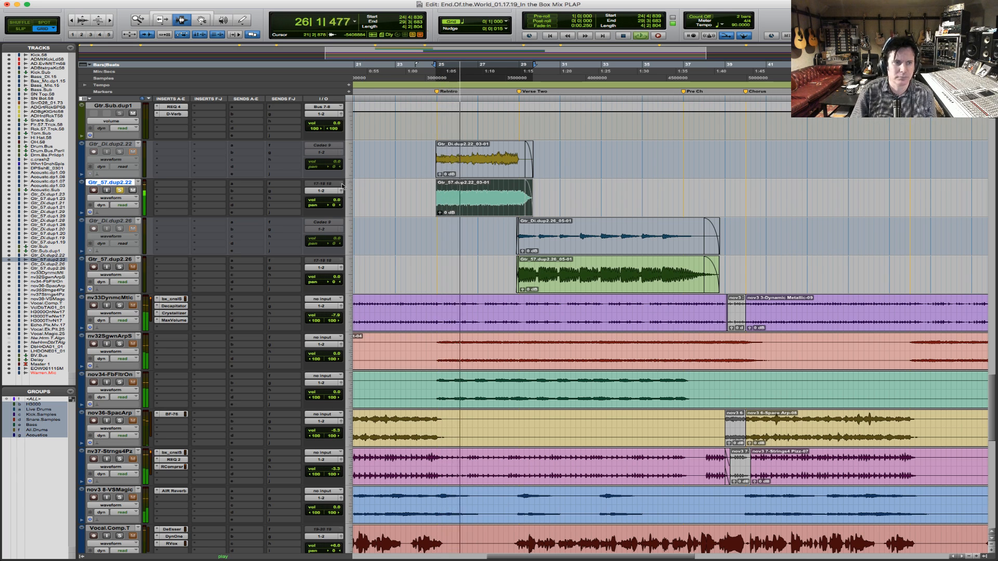
pyautogui.press('space')
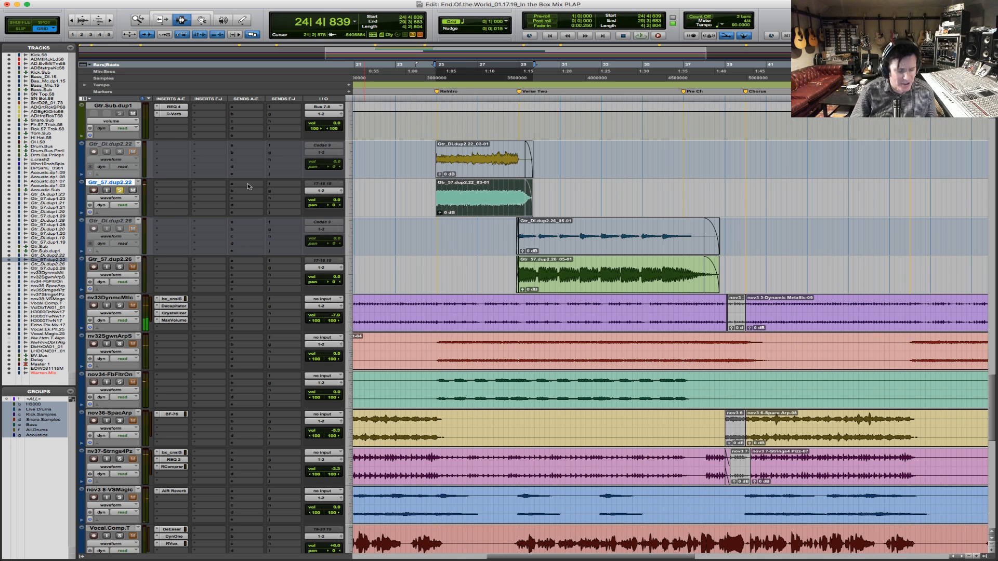
# - Create a stereo Aux Input track directly below Gtr_57.dup2.22
pyautogui.press('super+shift+n')
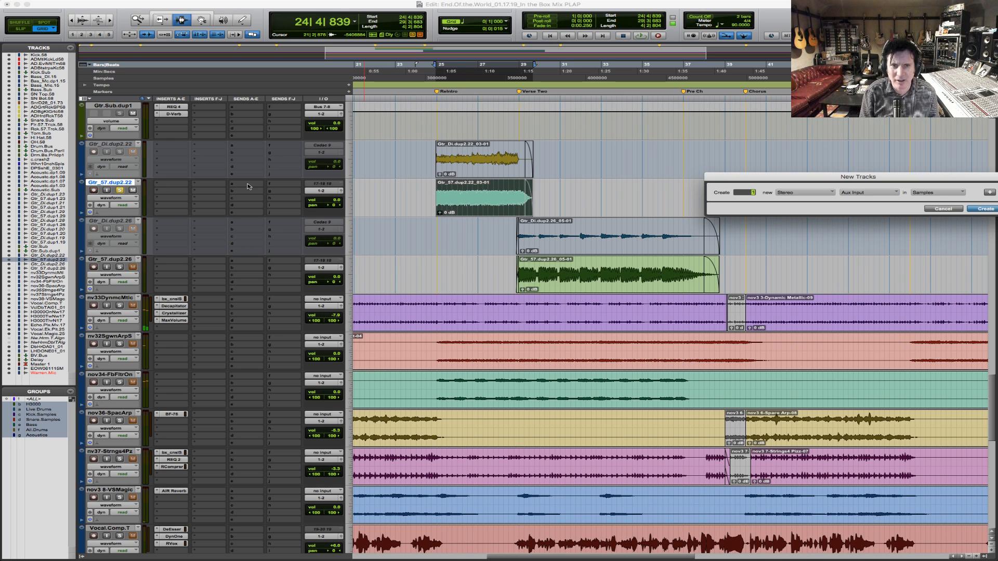
pyautogui.press('Return')
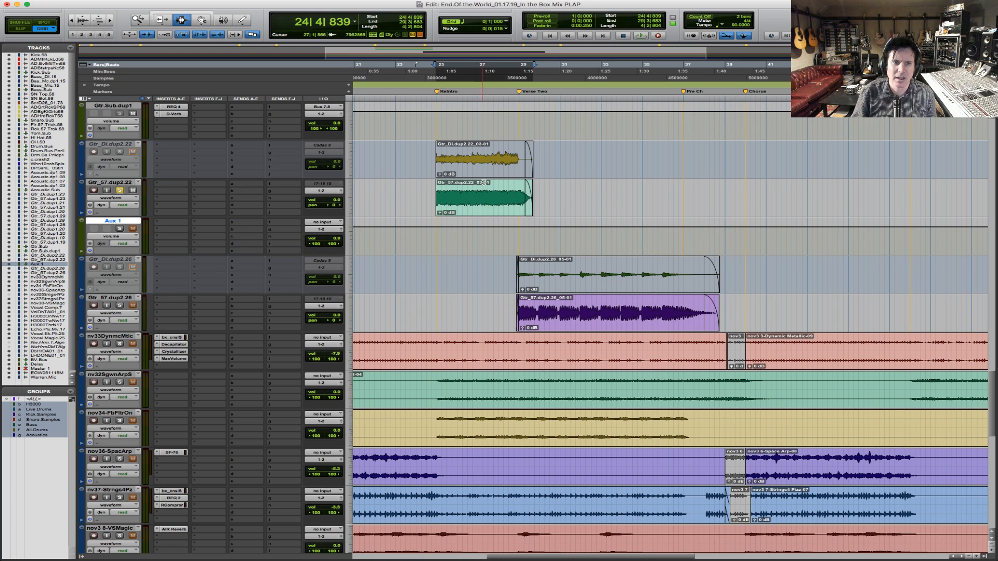
pyautogui.click(458, 200)
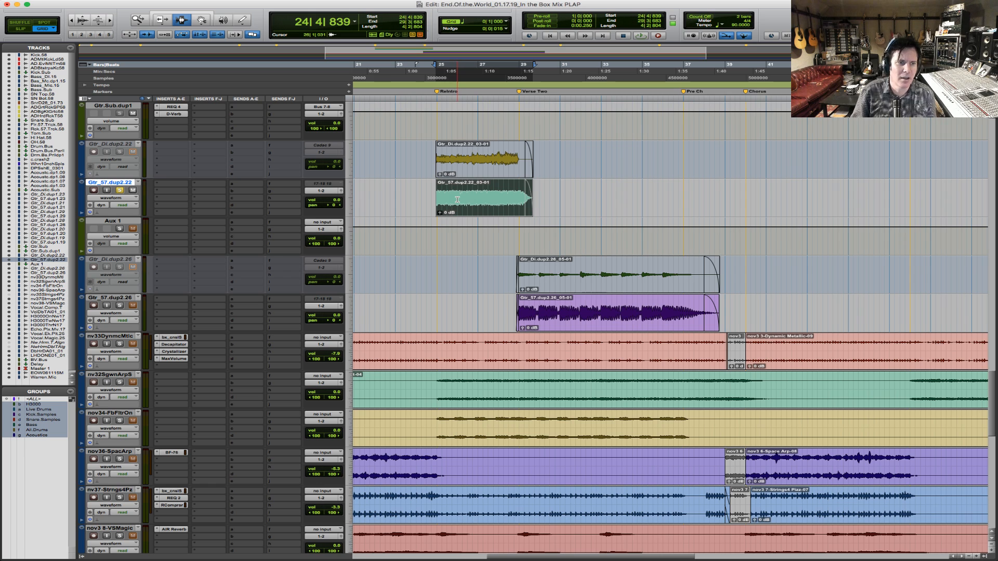
# - Rename the new aux track as Delay.Solo
pyautogui.doubleClick(127, 222)
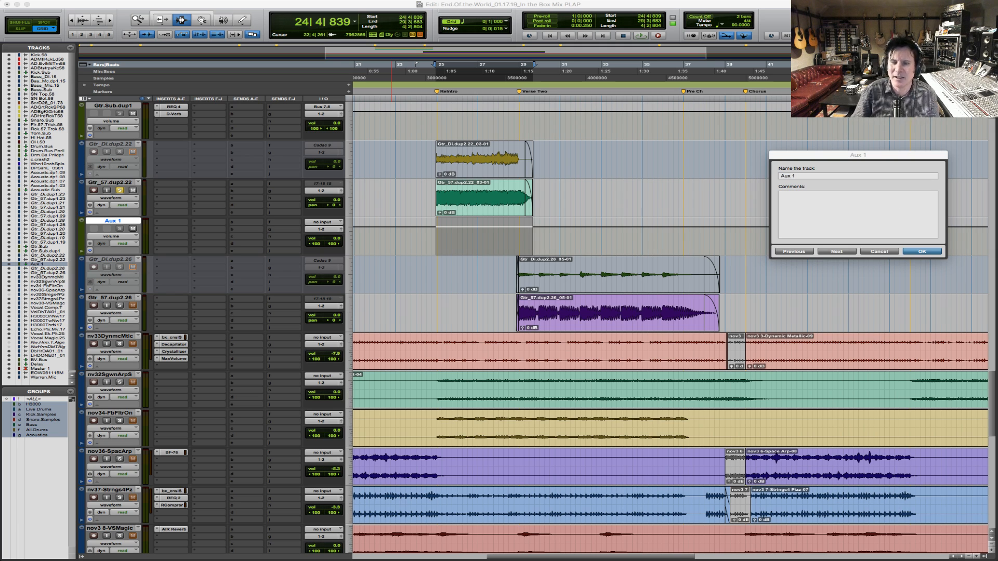
pyautogui.doubleClick(821, 175)
pyautogui.tripleClick(829, 178)
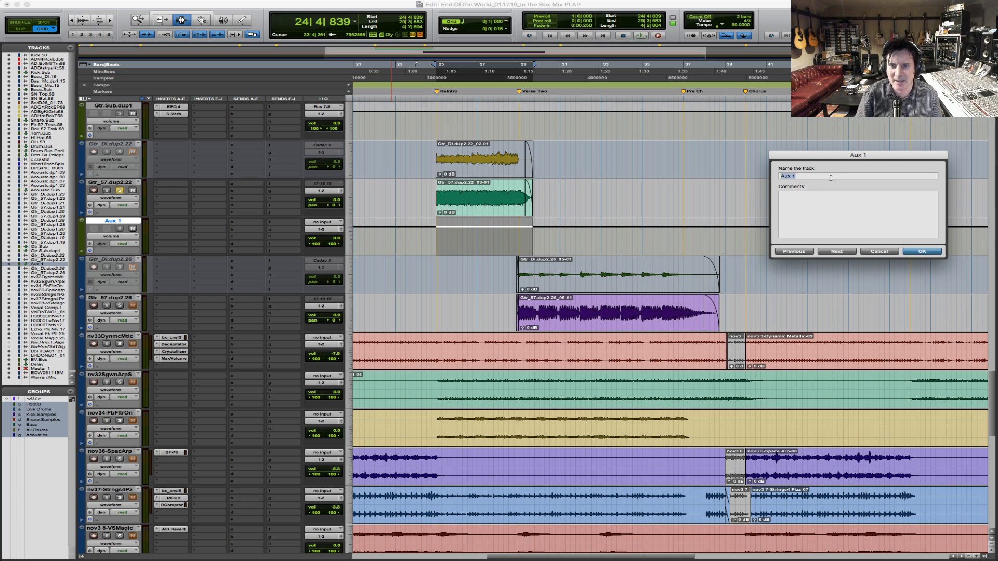
pyautogui.write('D')
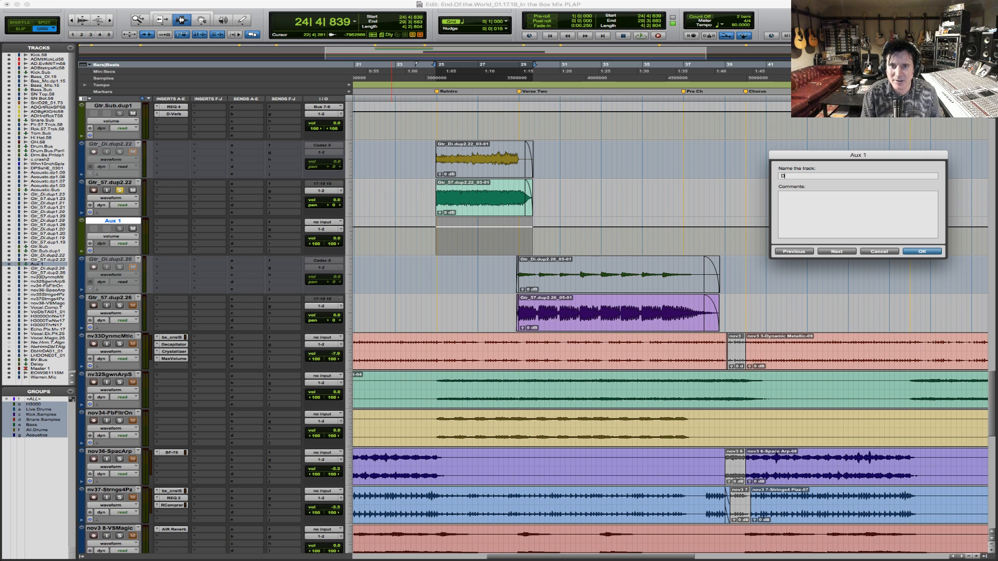
pyautogui.write('Elay')
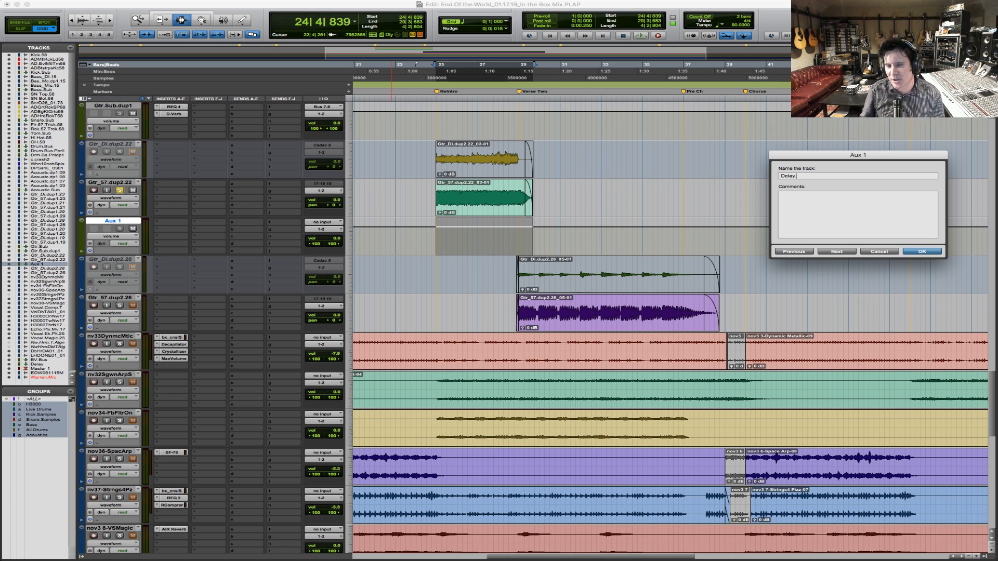
pyautogui.press('BackSpace')
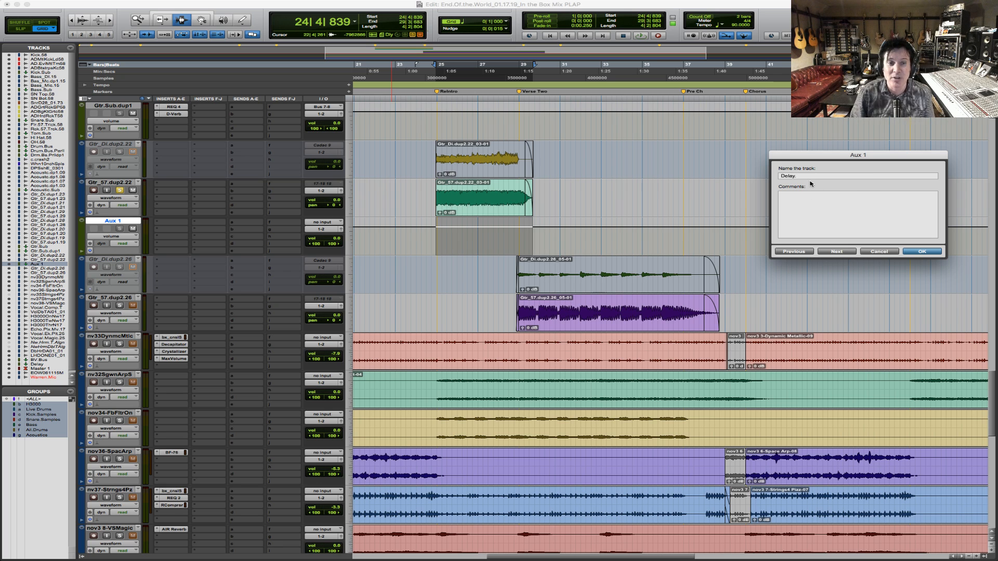
pyautogui.press('Return')
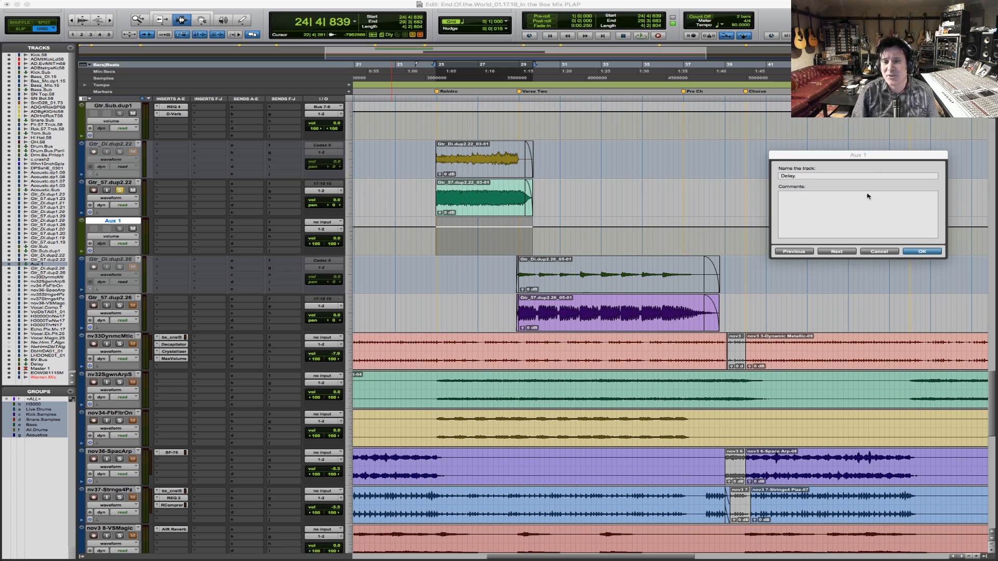
pyautogui.click(813, 175)
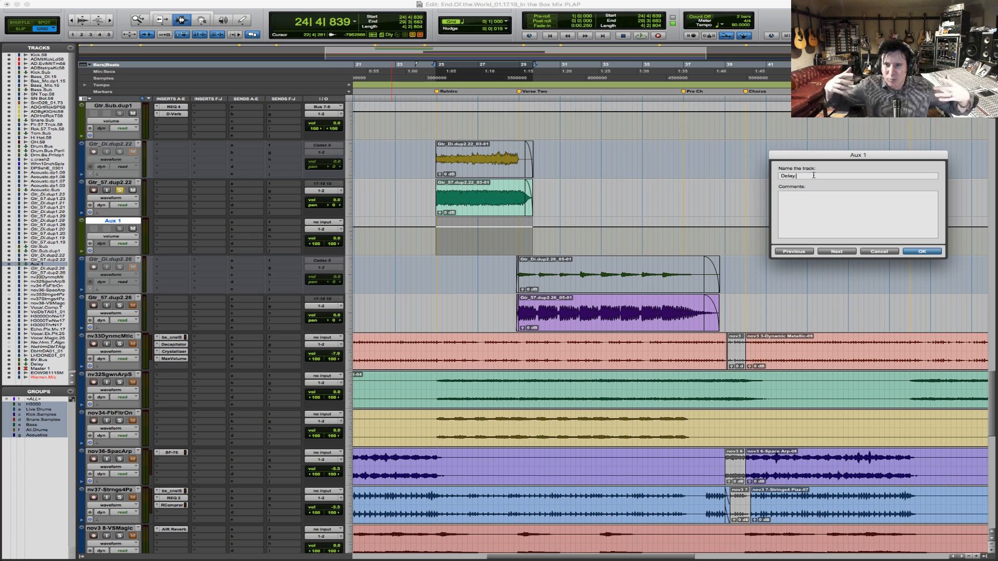
pyautogui.write('.')
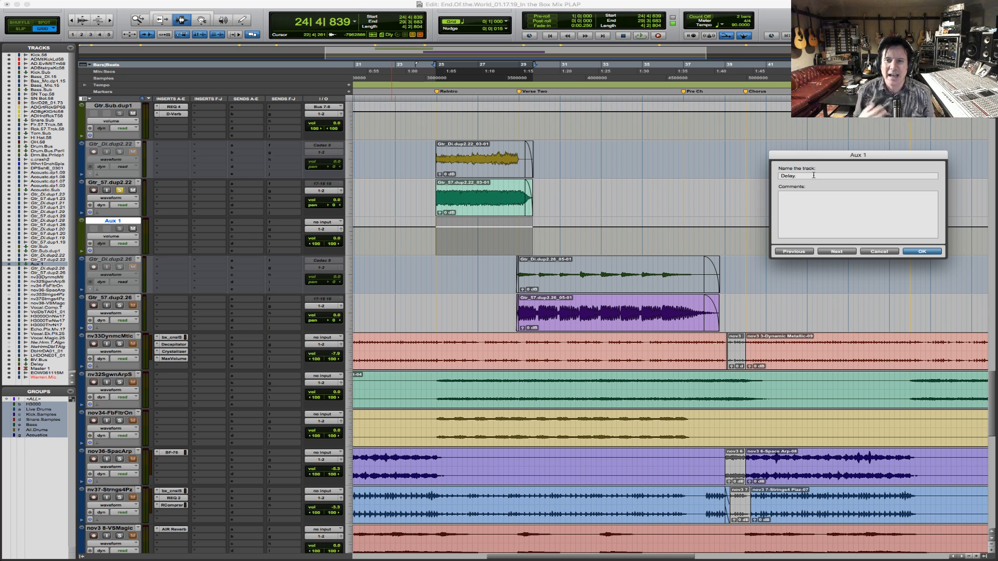
pyautogui.press('BackSpace')
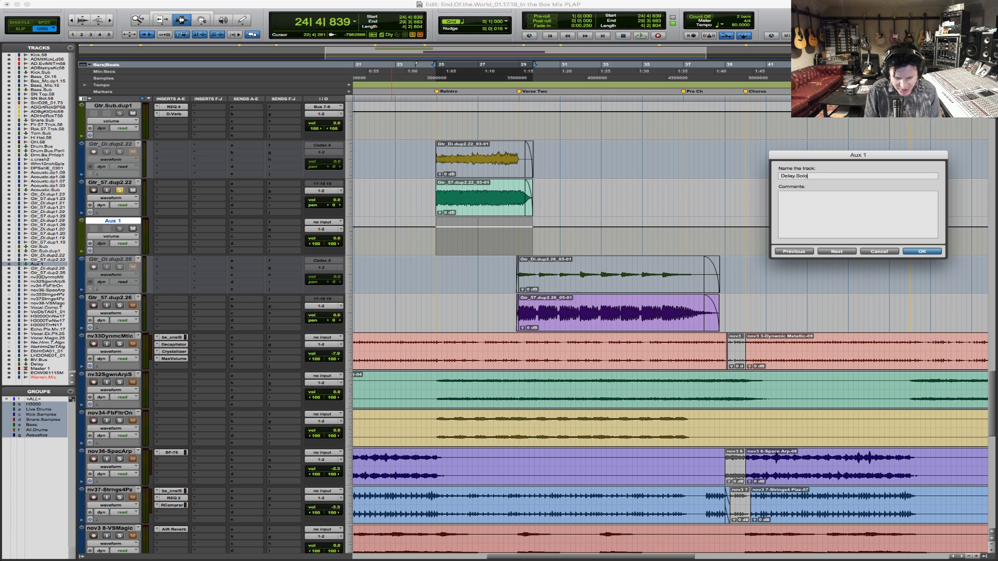
pyautogui.press('Return')
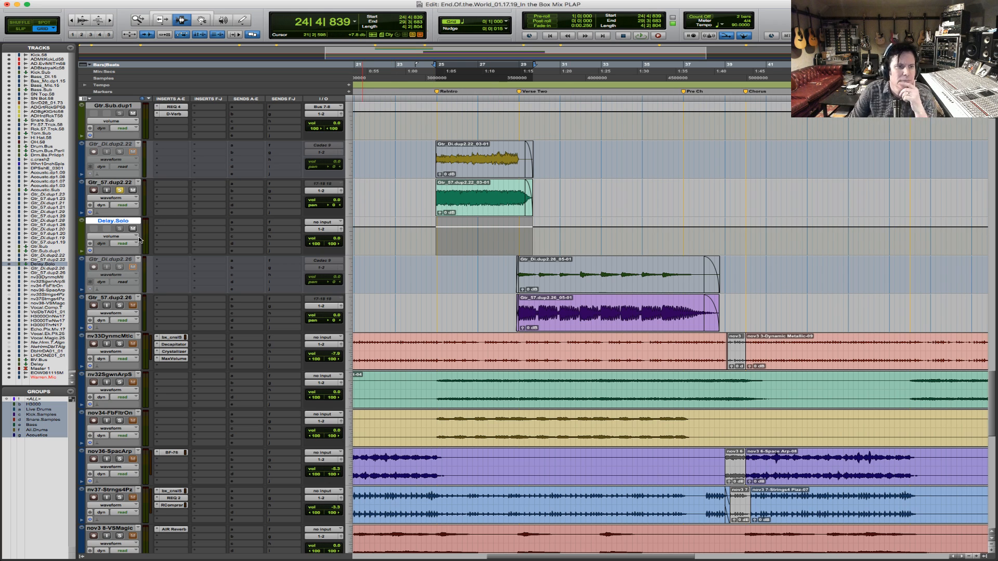
# - Set the Delay.Solo track's input to Bus 11-12 (Stereo)
pyautogui.click(331, 223)
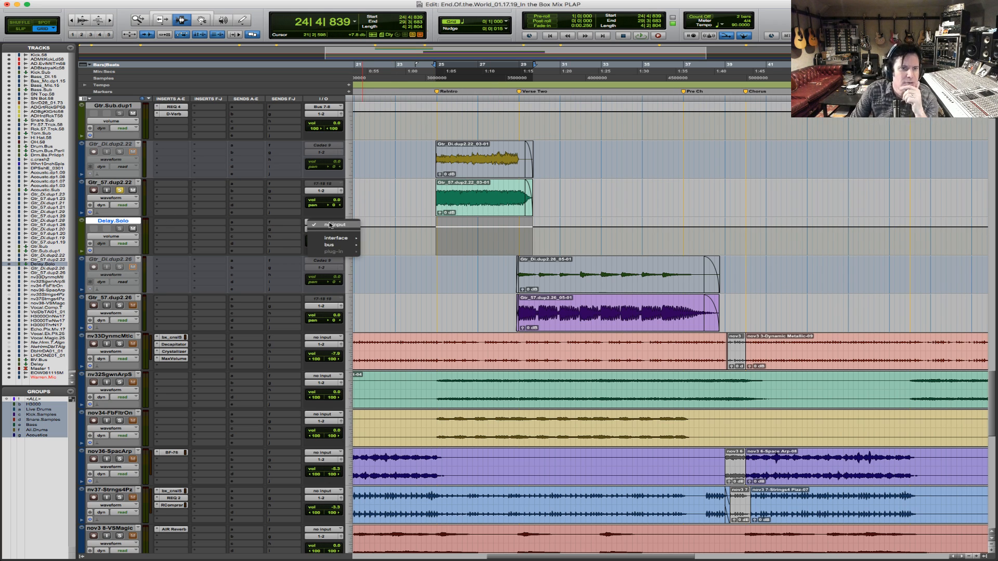
pyautogui.moveTo(331, 244)
pyautogui.moveTo(402, 247)
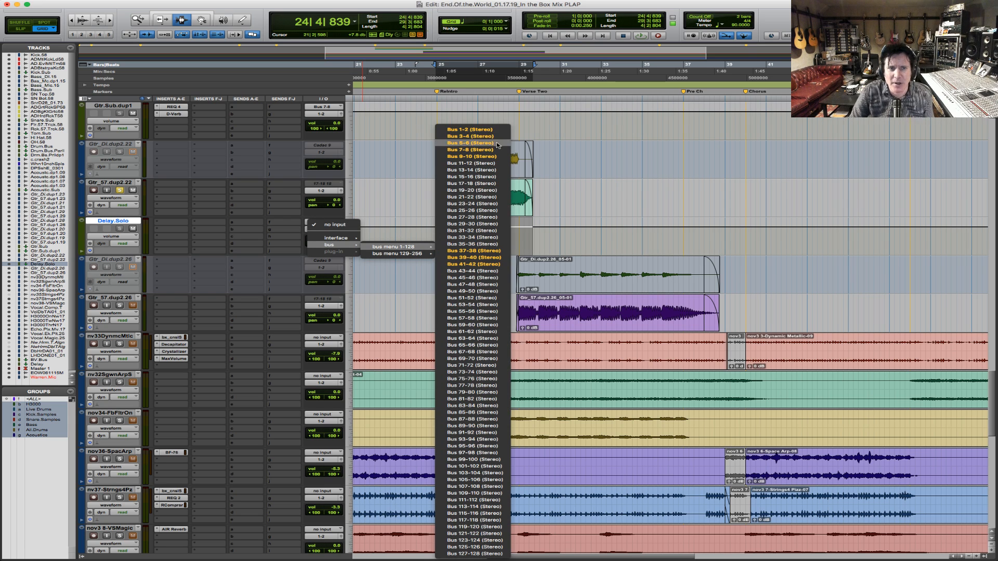
pyautogui.click(479, 163)
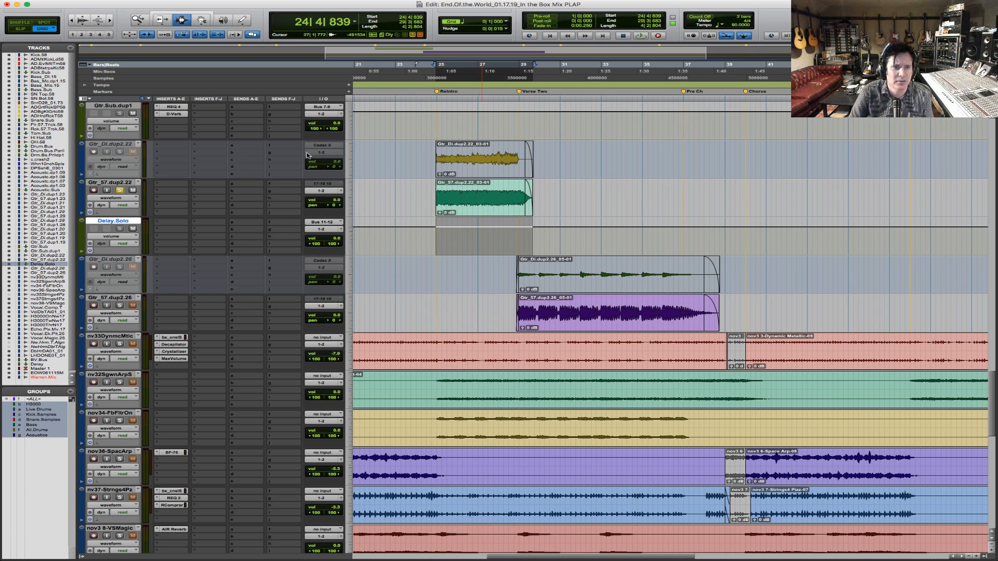
# - Select the reintro clip on Gtr_57.dup2.22 and add a send from its track to Bus 11-12 (Stereo)
pyautogui.doubleClick(482, 201)
pyautogui.click(240, 184)
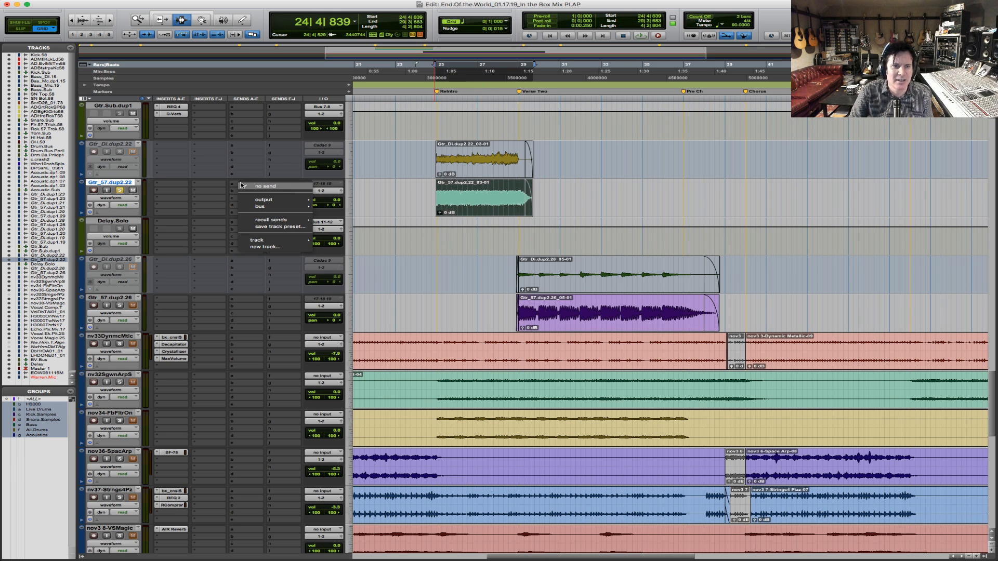
pyautogui.moveTo(259, 207)
pyautogui.moveTo(351, 208)
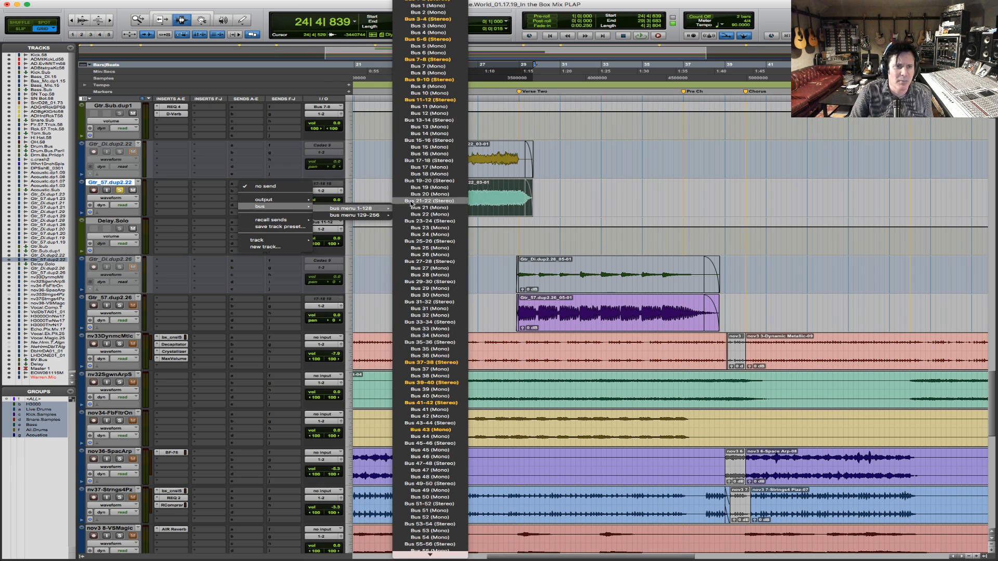
pyautogui.click(451, 101)
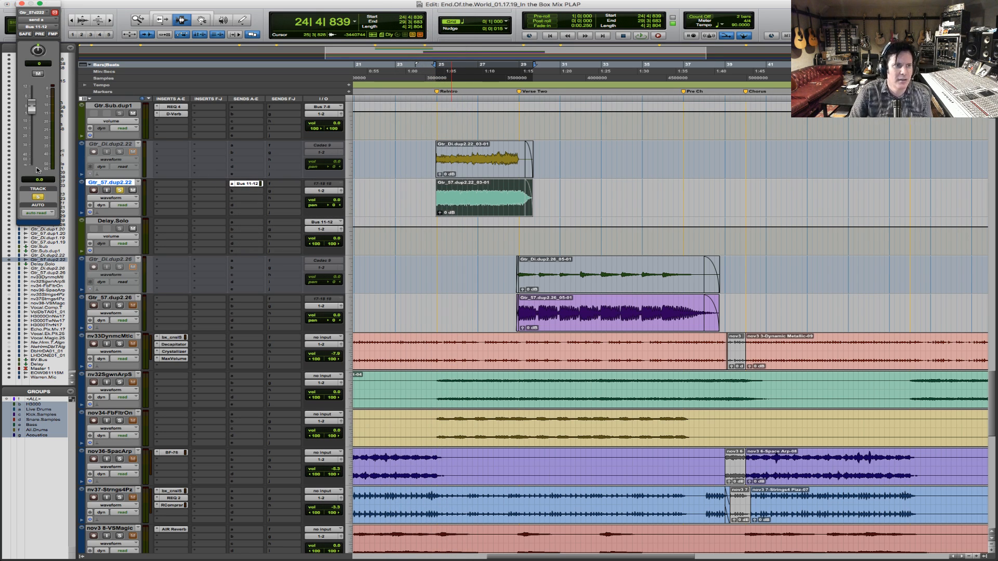
# - Insert the multichannel Action Delay (stereo) plug-in on the Delay.Solo track
pyautogui.click(169, 224)
pyautogui.moveTo(206, 237)
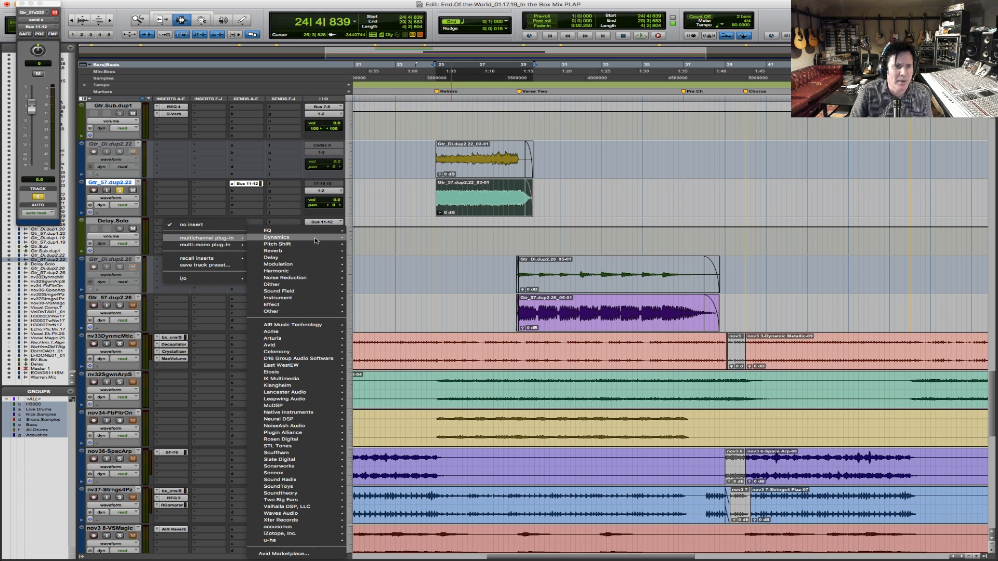
pyautogui.moveTo(299, 238)
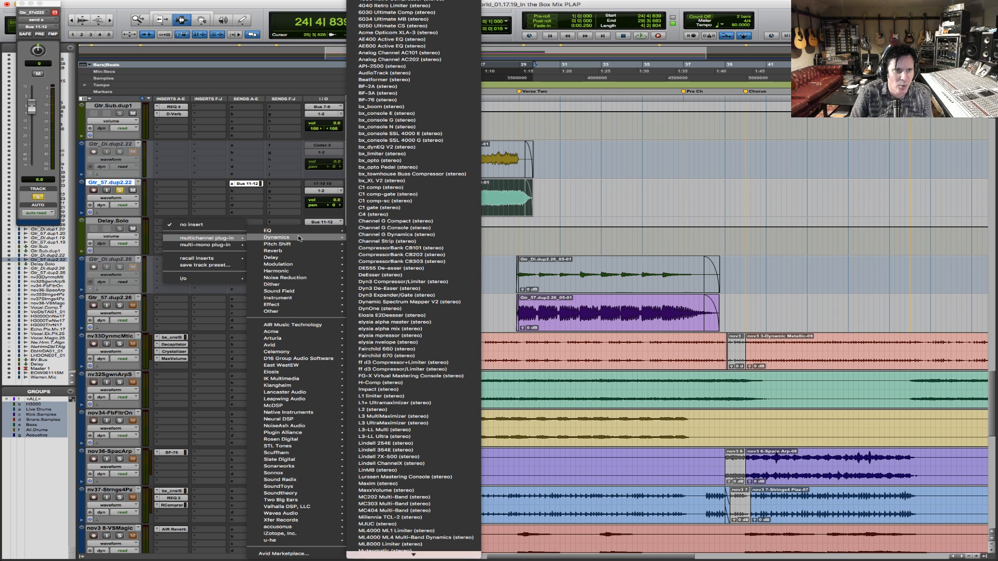
pyautogui.moveTo(291, 257)
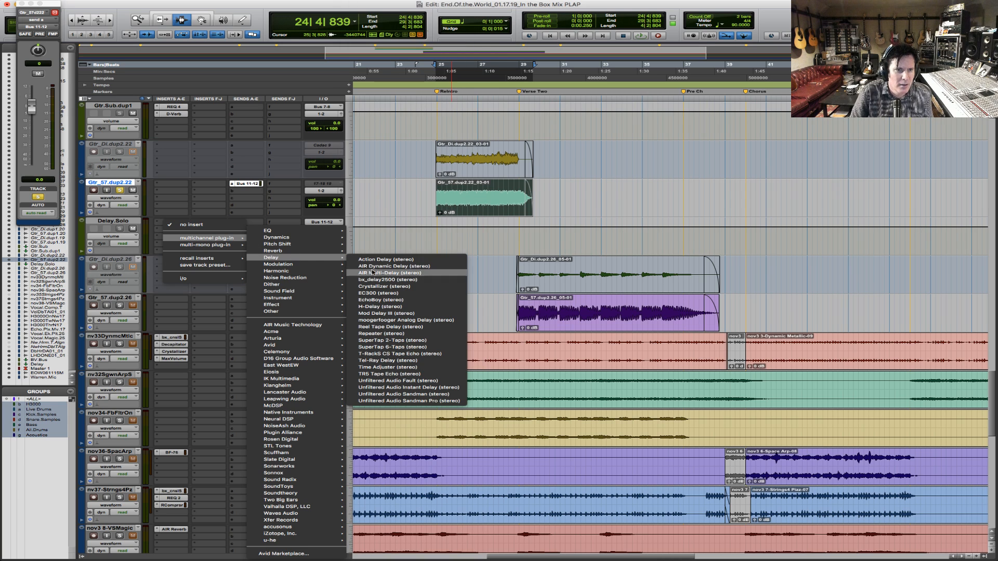
pyautogui.click(407, 260)
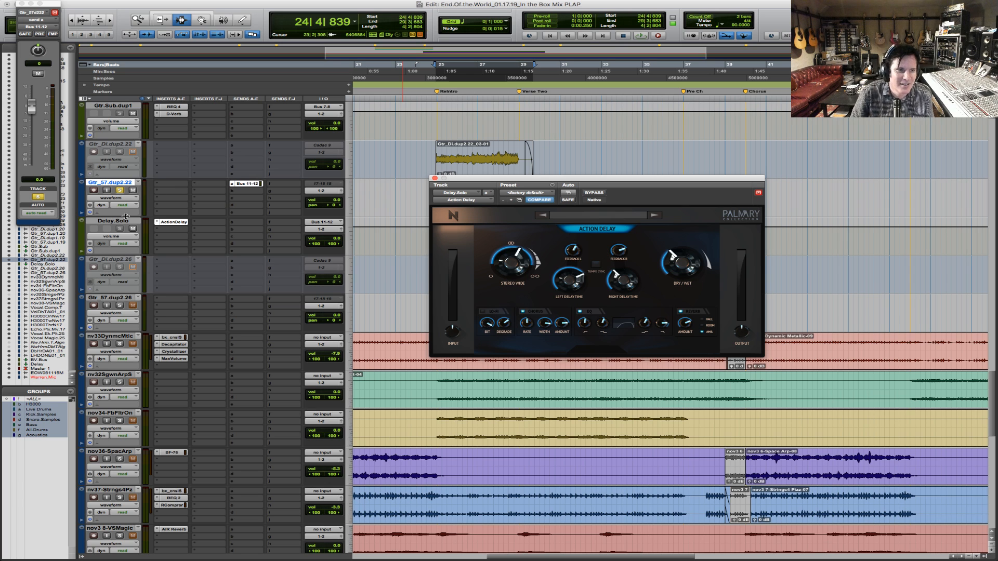
# - Play the reintro guitar clip to hear it through Action Delay
pyautogui.press('space')
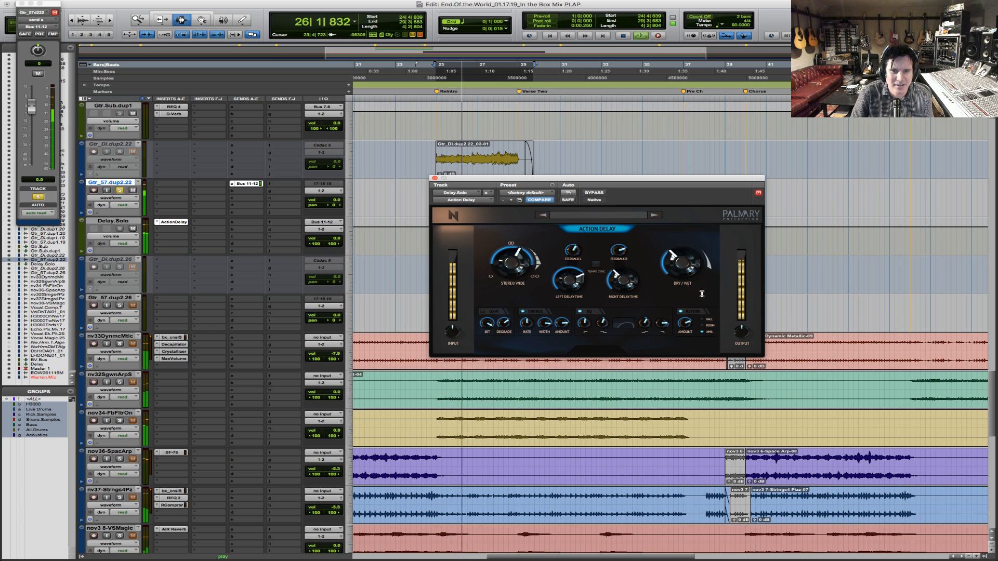
pyautogui.press('space')
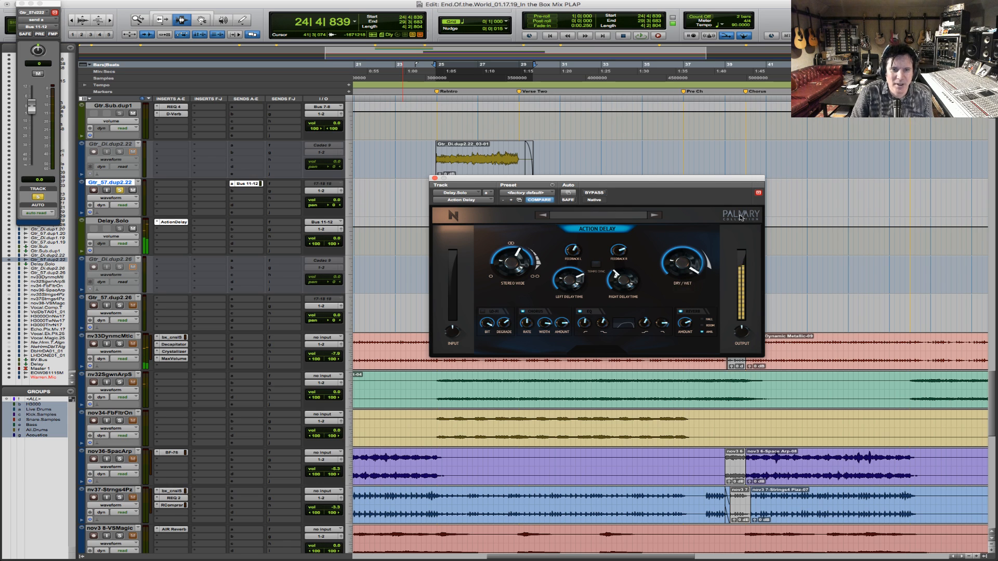
# - Play the soloed reintro guitar through Action Delay, move the plug-in window off the guitar clips and place the playback start at 24|2|000
pyautogui.press('space')
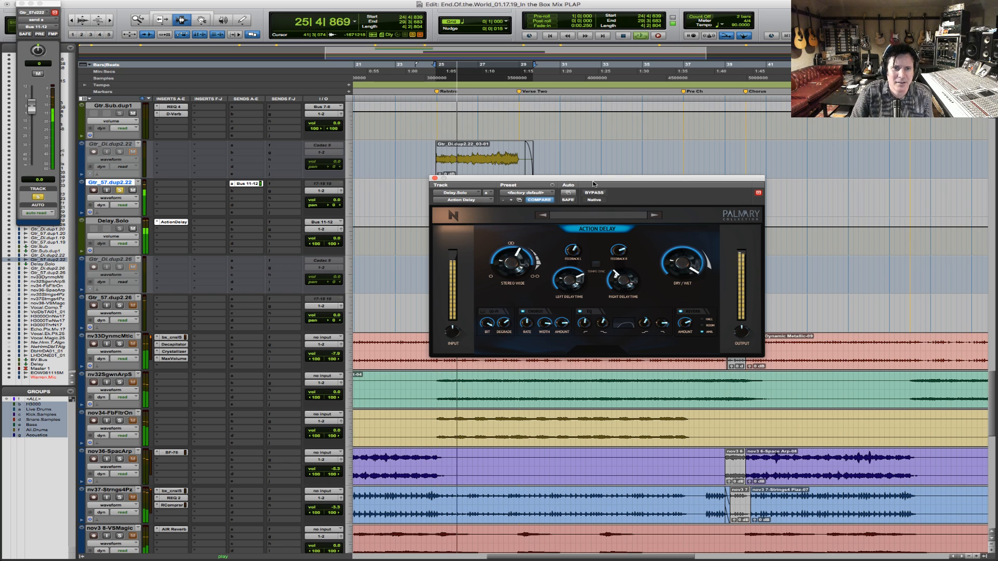
pyautogui.moveTo(594, 181); pyautogui.dragTo(751, 130)
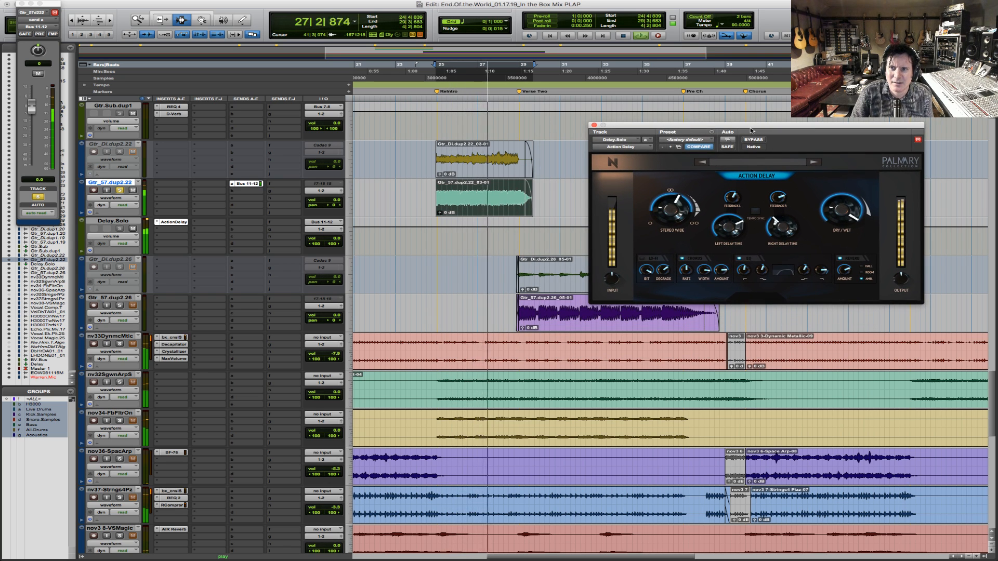
pyautogui.click(424, 229)
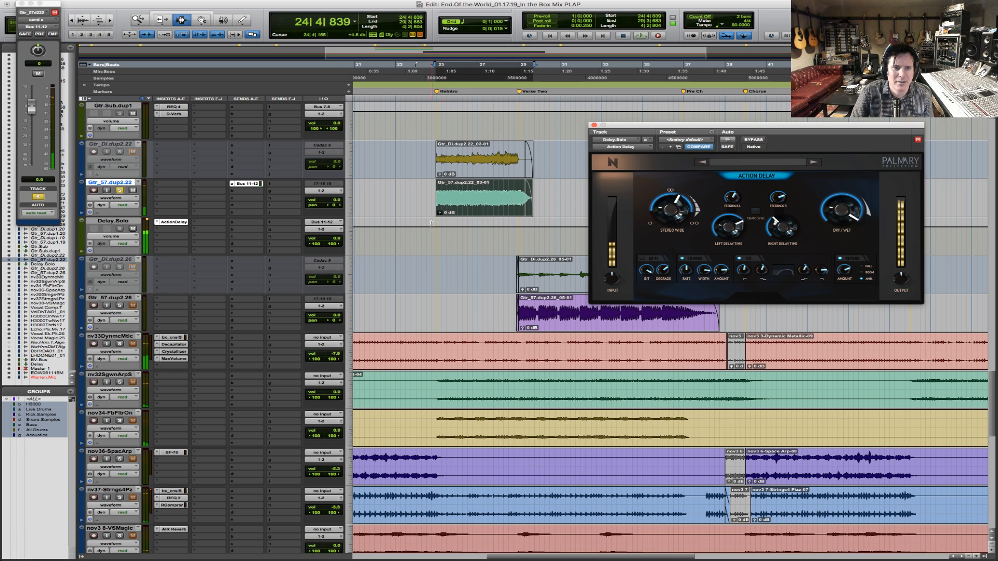
pyautogui.press('space')
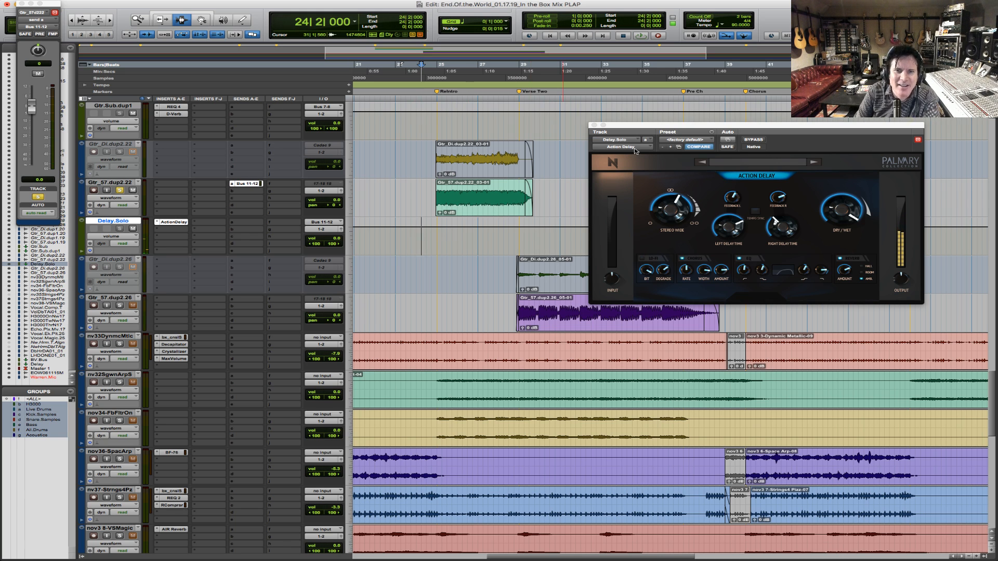
pyautogui.click(618, 164)
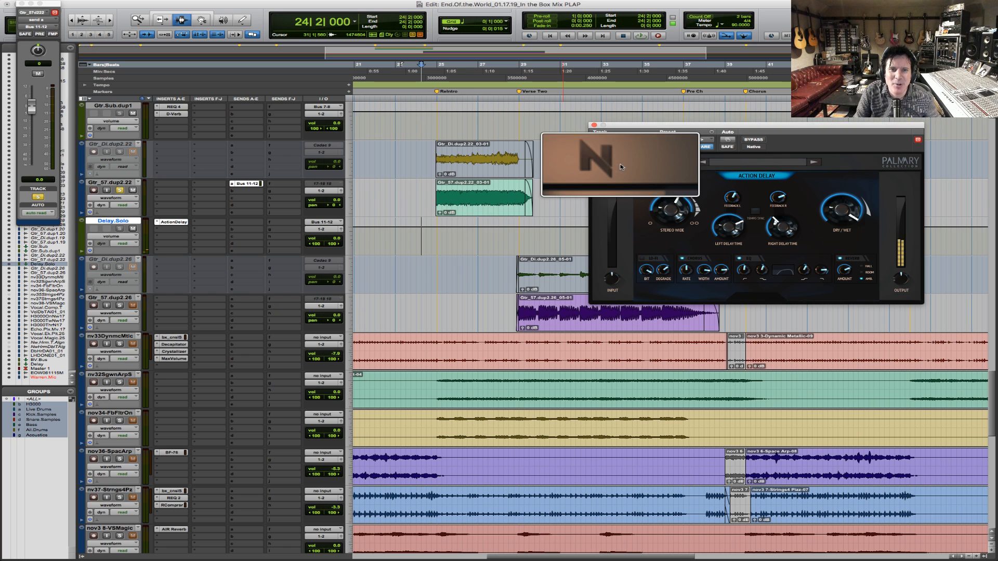
pyautogui.click(617, 166)
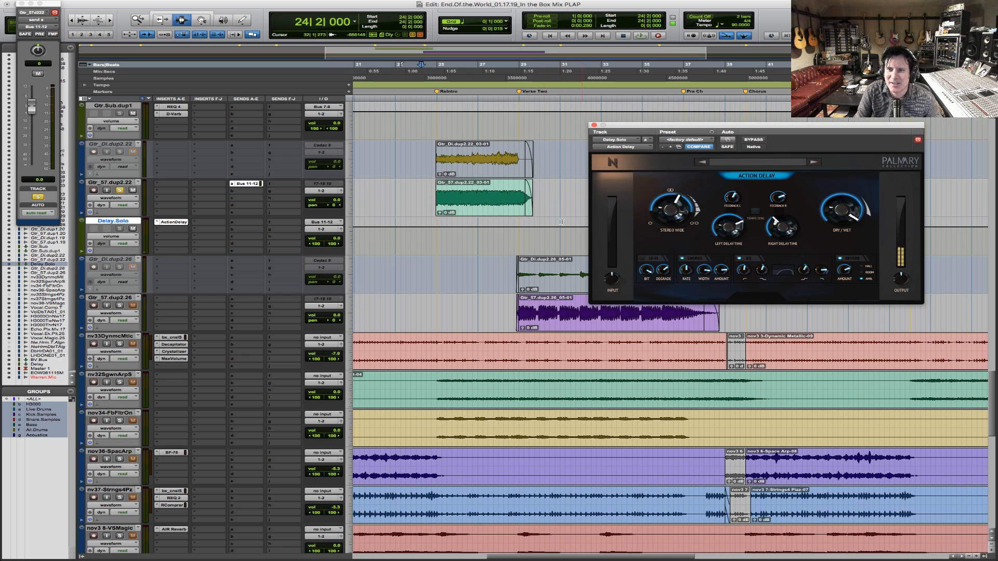
# - Unsolo Gtr_57.dup2.22 and play from 24|2|000 to hear the delayed reintro guitar in the full mix
pyautogui.click(421, 190)
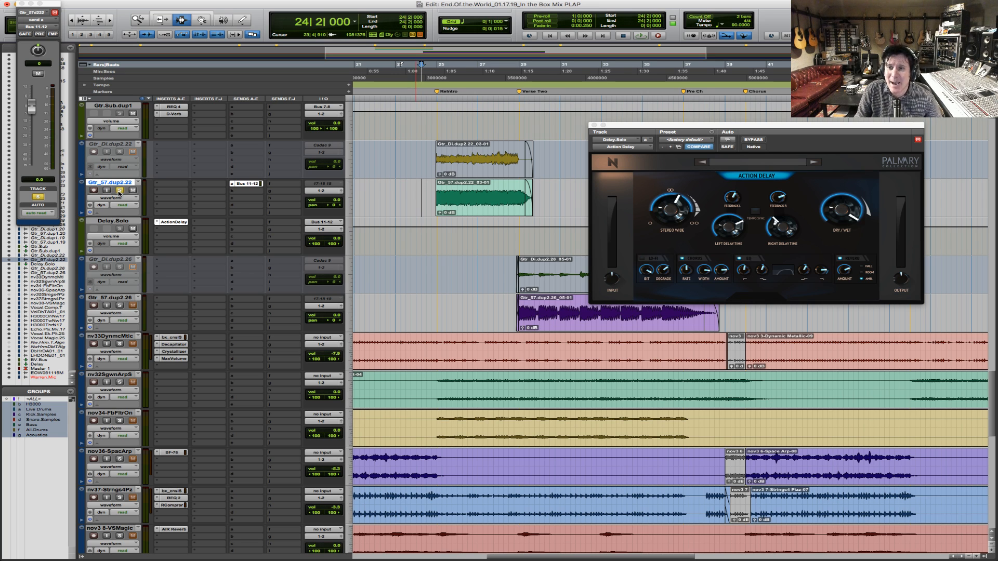
pyautogui.press('space')
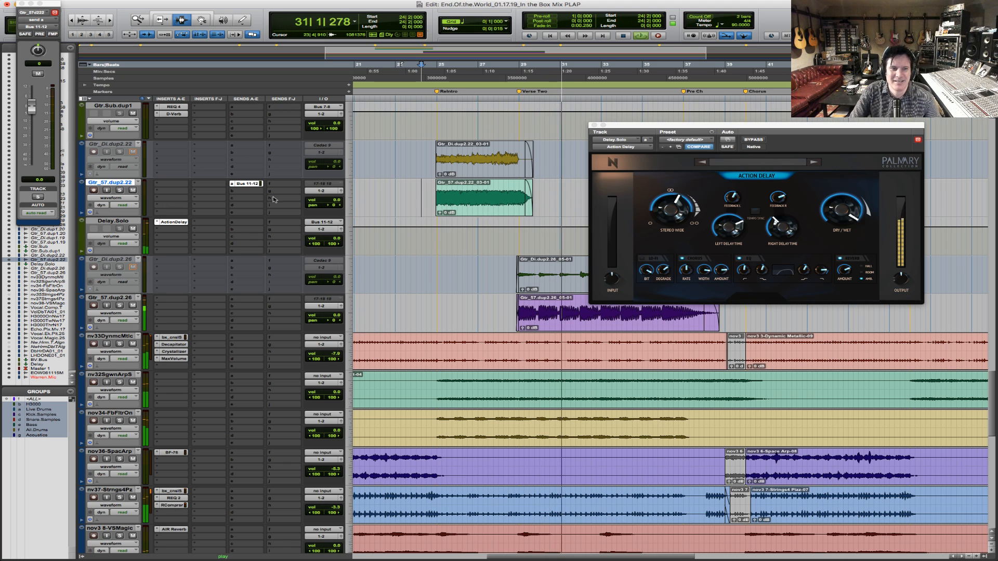
pyautogui.press('space')
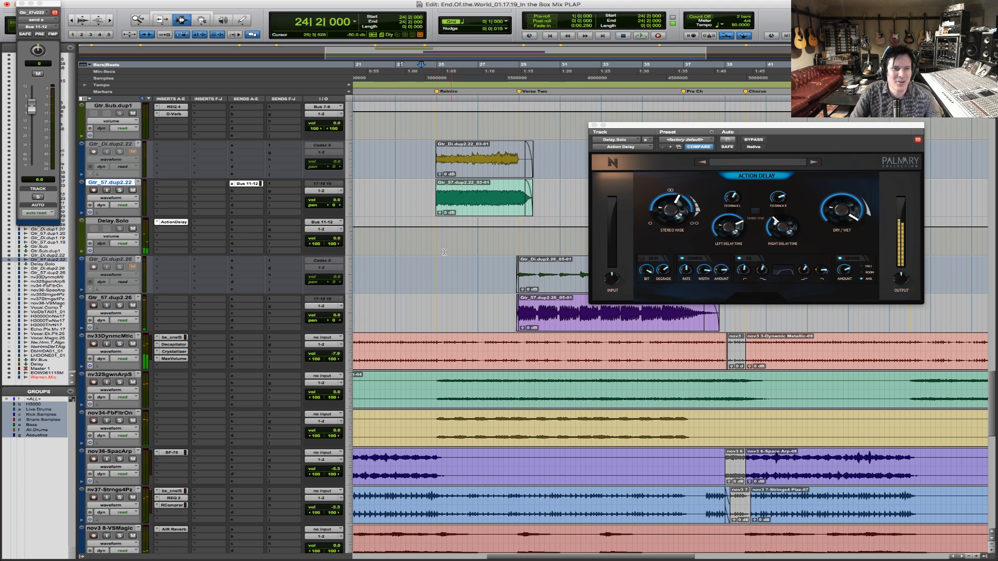
# - Lower the Delay.Solo track's volume to about -7 dB and play the reintro to check the delay level
pyautogui.click(336, 240)
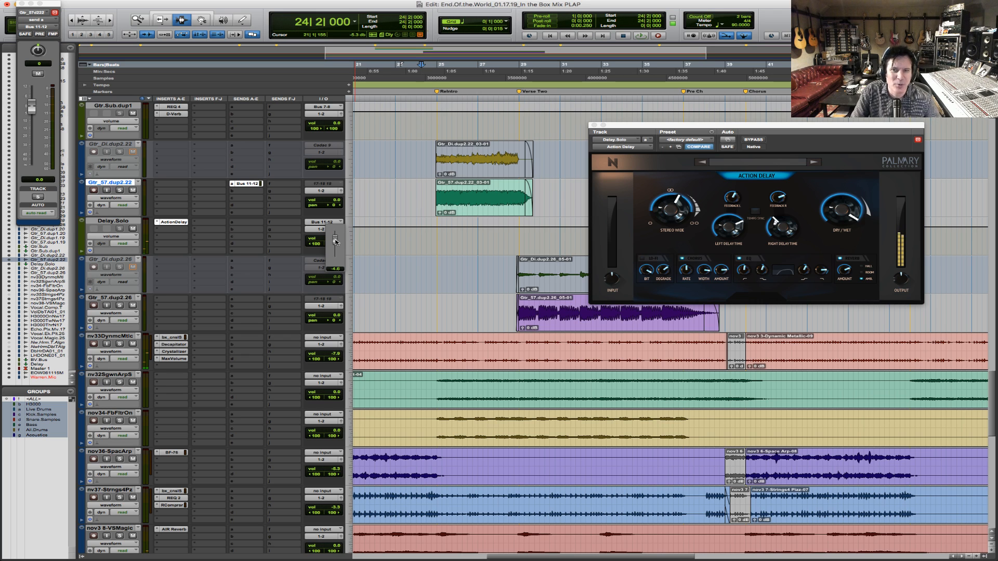
pyautogui.moveTo(335, 241); pyautogui.dragTo(334, 244)
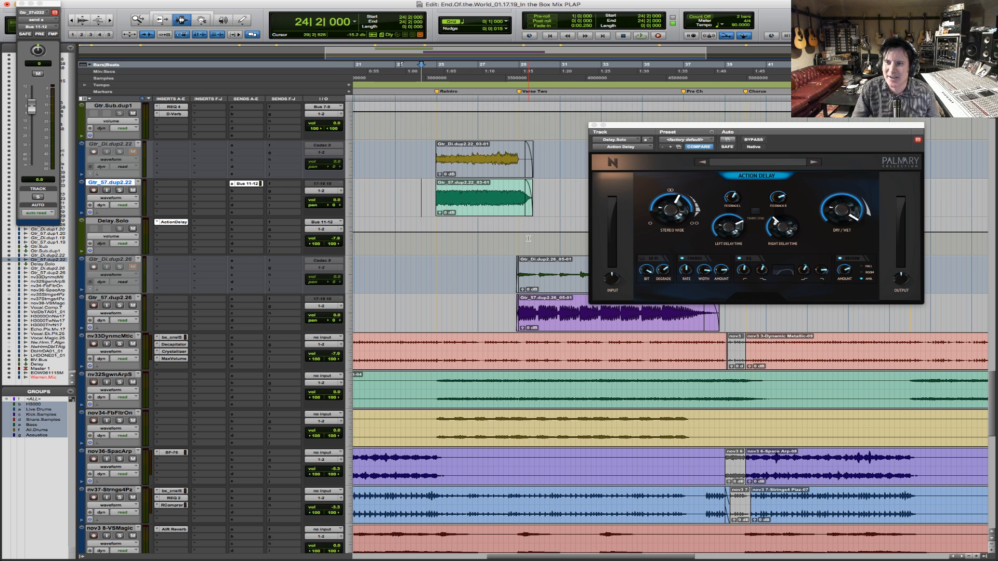
pyautogui.press('space')
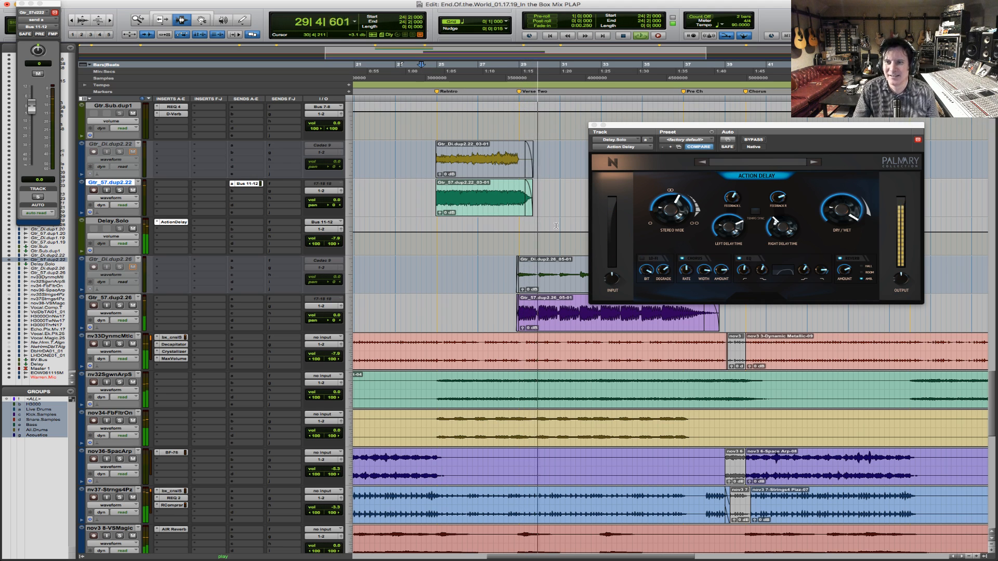
pyautogui.press('space')
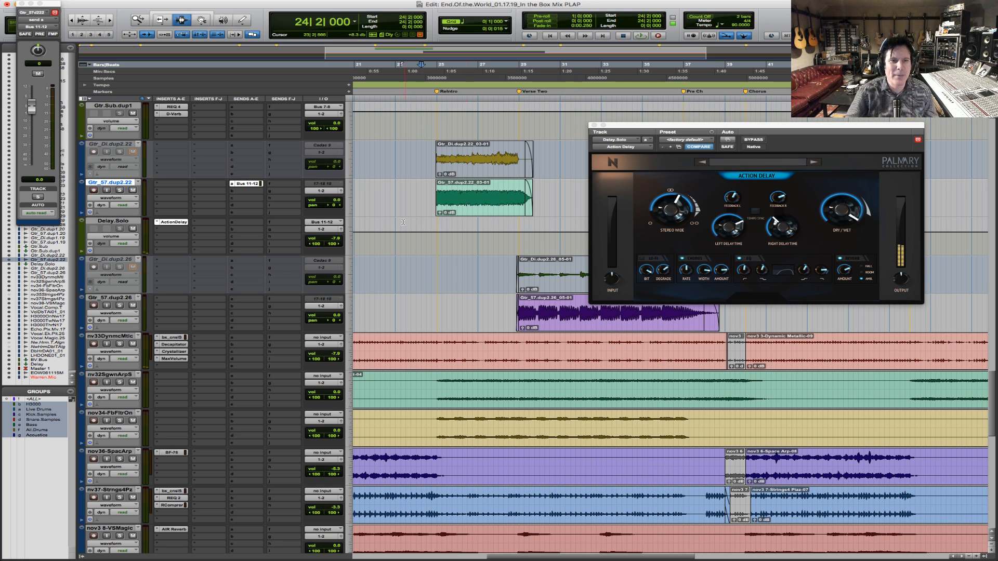
# - Play the reintro from 24|3|000 and repeat it to judge how the guitar delay sits in the mix
pyautogui.click(427, 222)
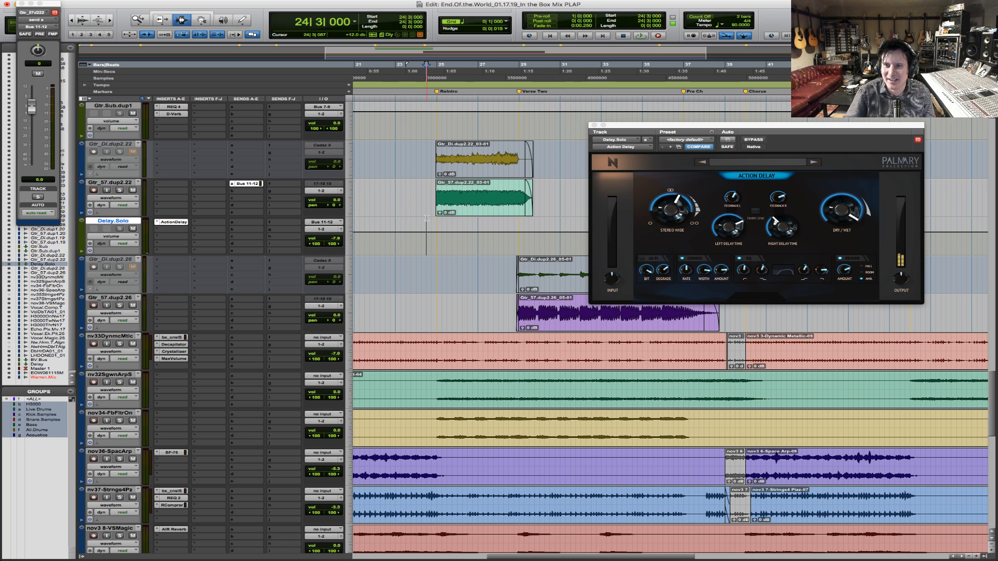
pyautogui.press('space')
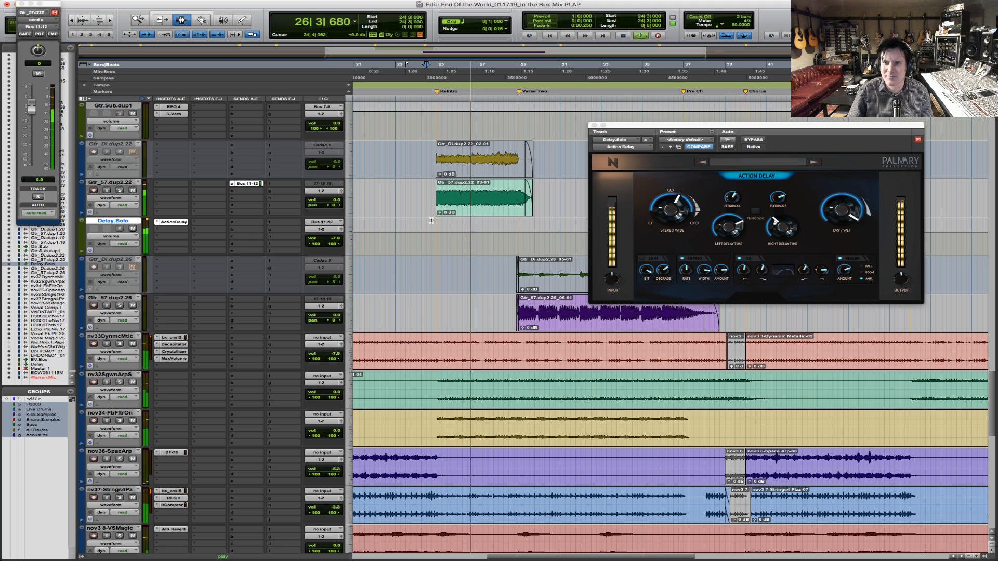
pyautogui.press('space')
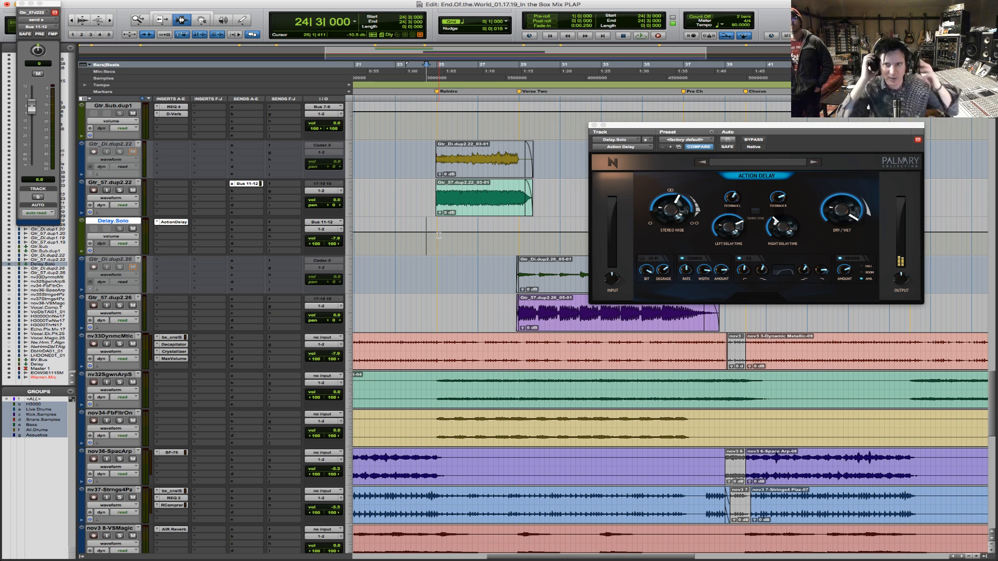
pyautogui.press('space')
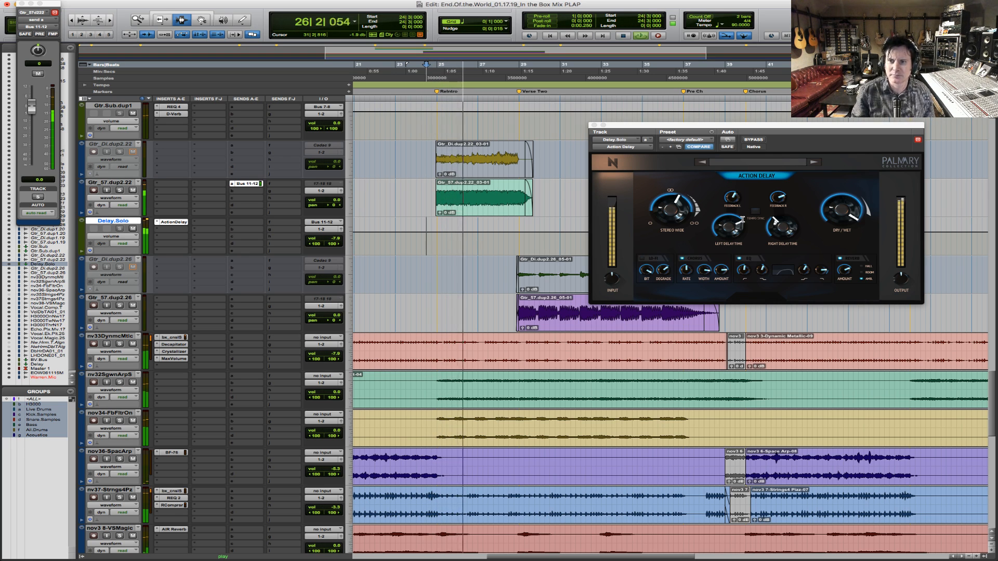
pyautogui.press('space')
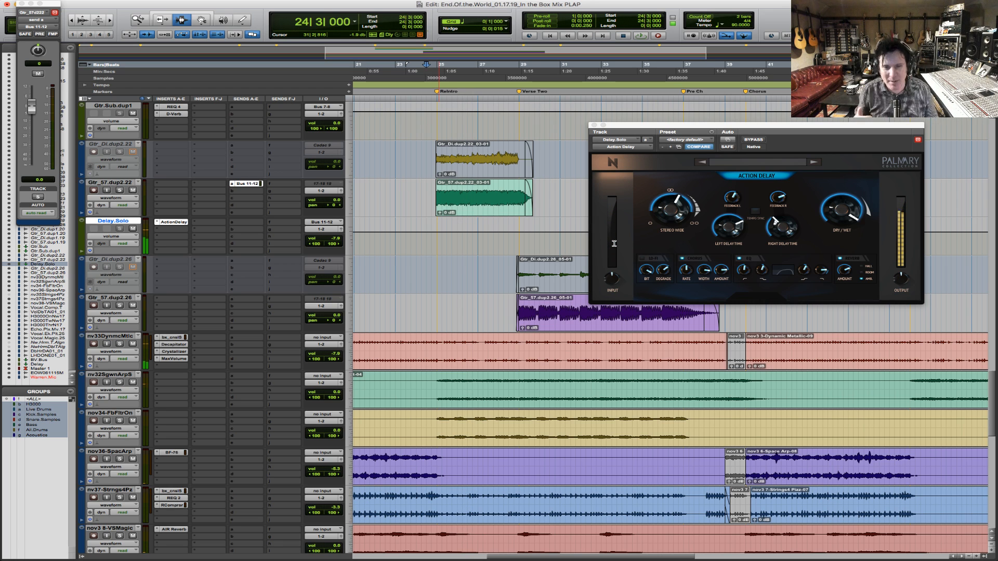
# - Close and reopen Action Delay on Delay.Solo, reposition its window and replay the reintro from 24|3|000 into Verse Two
pyautogui.press('r')
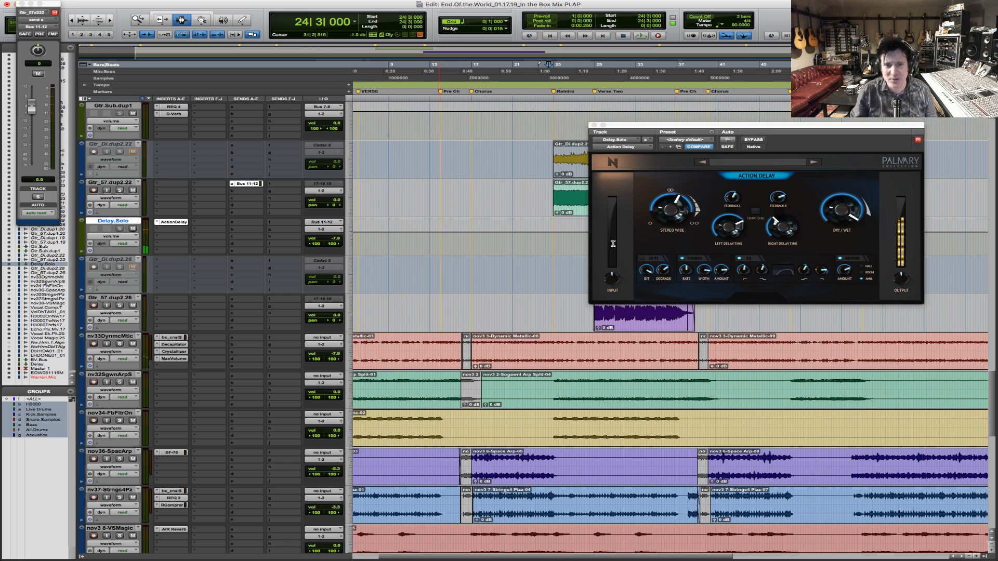
pyautogui.click(594, 125)
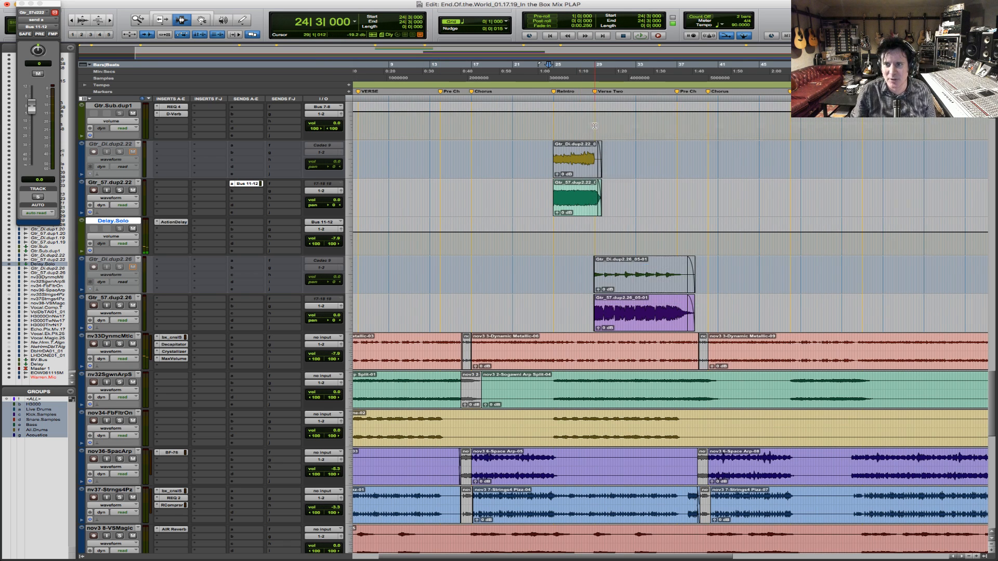
pyautogui.click(173, 222)
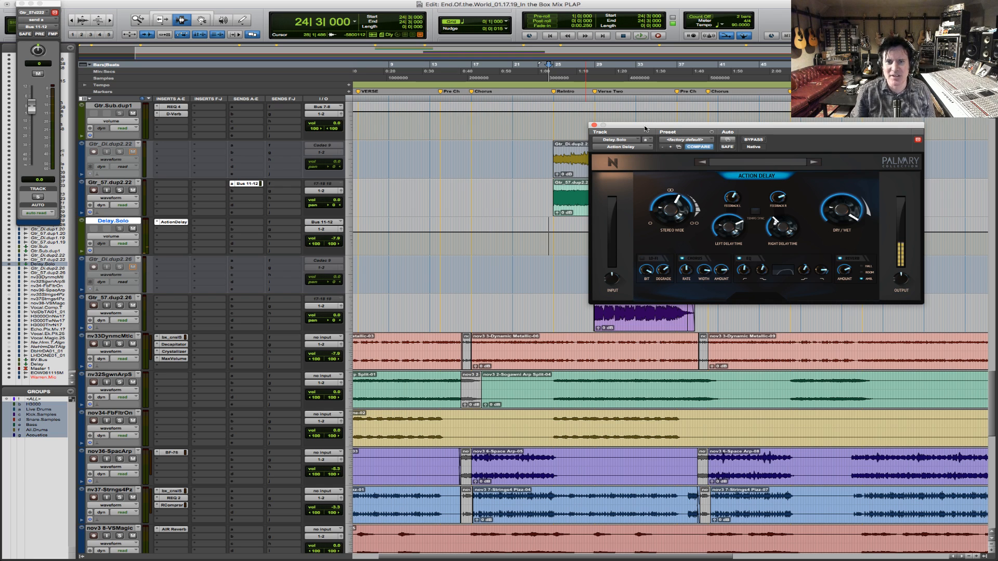
pyautogui.moveTo(645, 128); pyautogui.dragTo(627, 143)
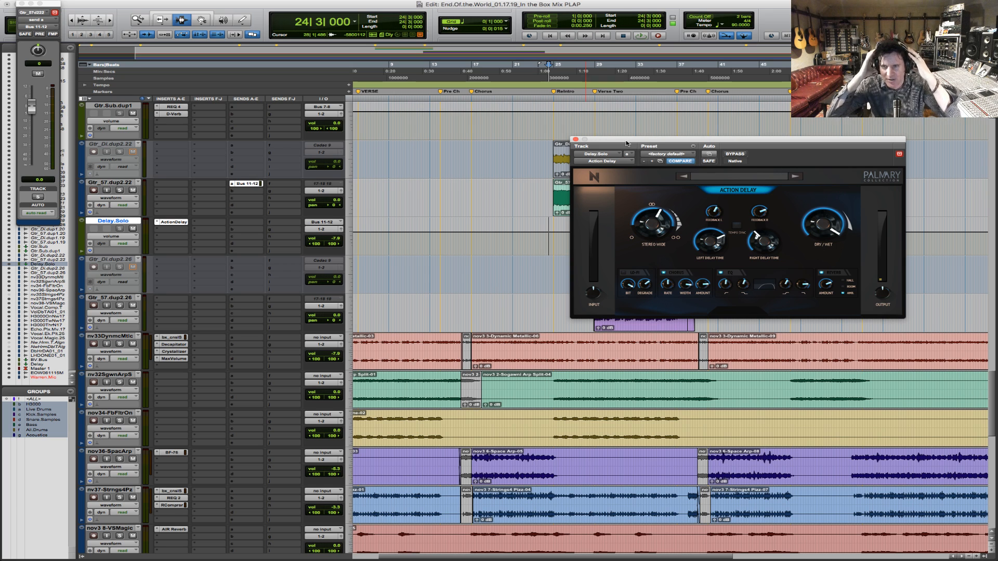
pyautogui.press('space')
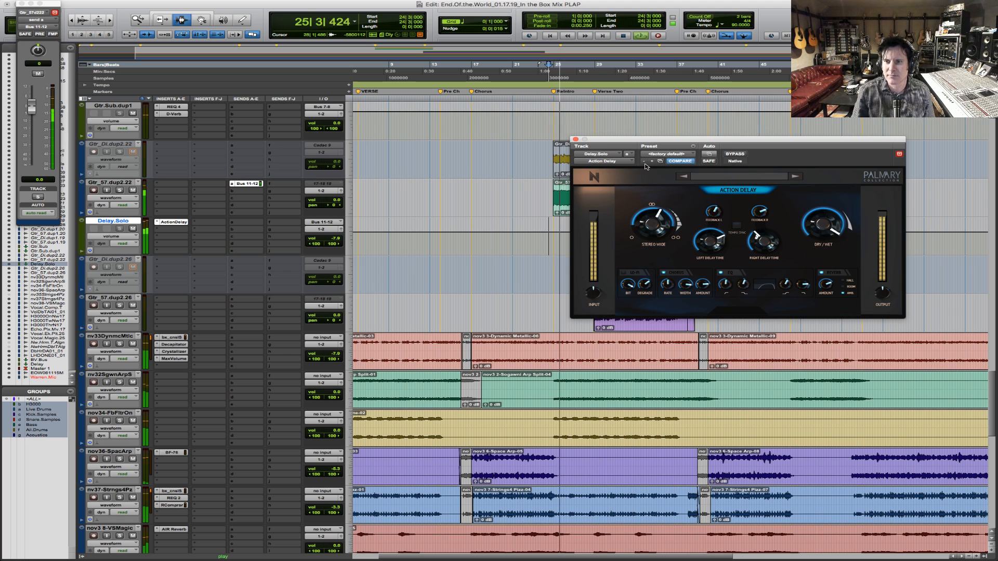
pyautogui.press('space')
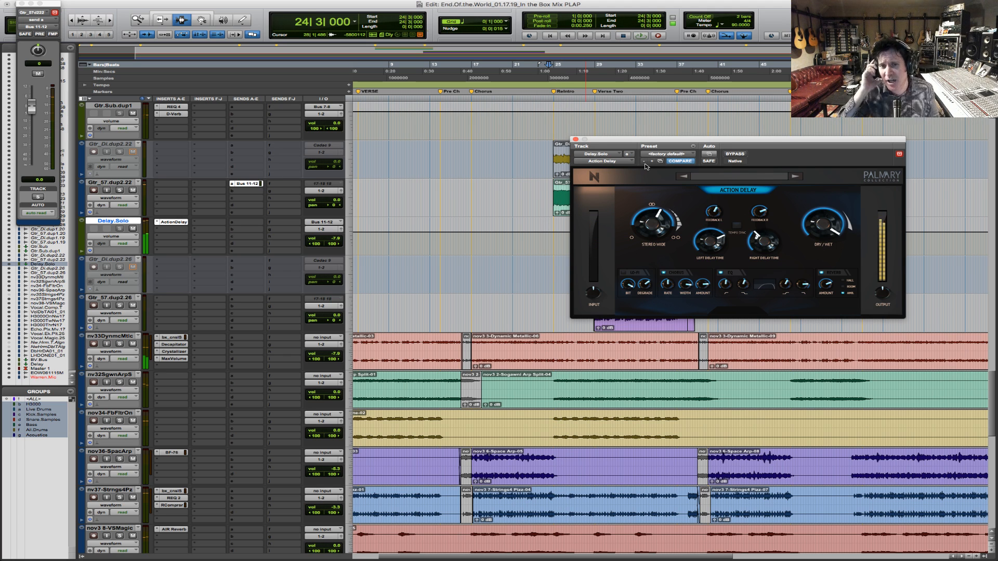
pyautogui.press('space')
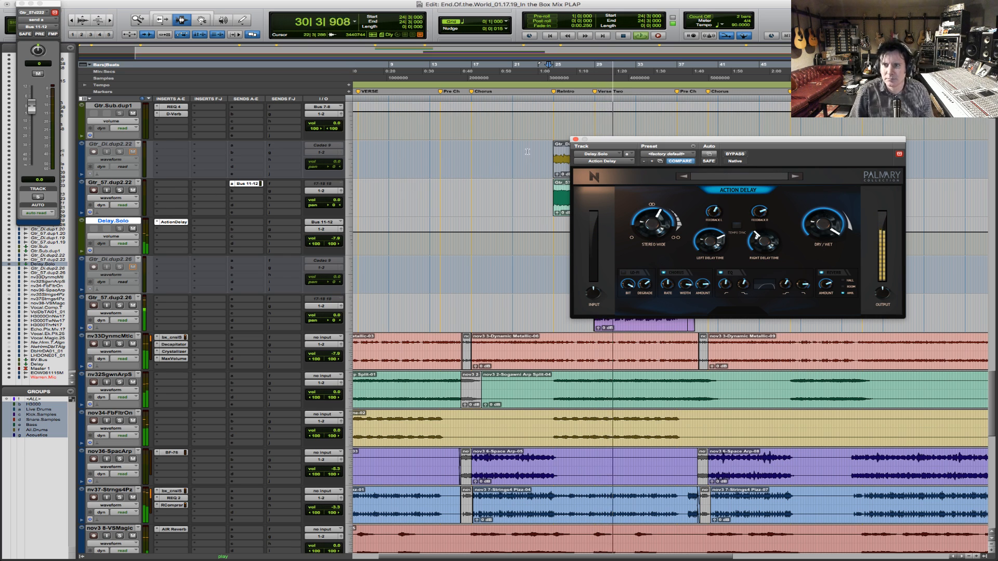
# - Close the Action Delay window and stop playback after the start of Verse Two
pyautogui.click(576, 140)
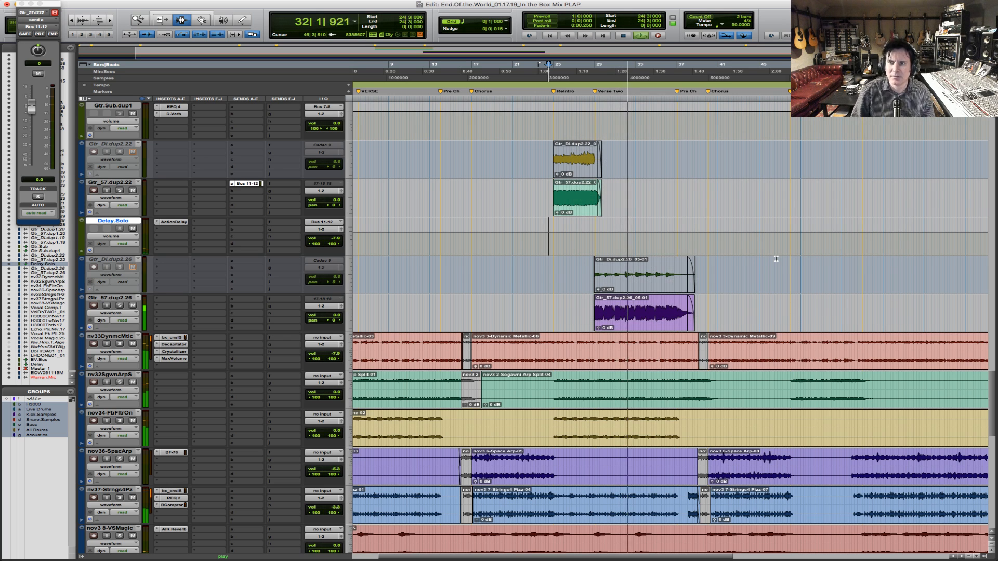
pyautogui.press('r')
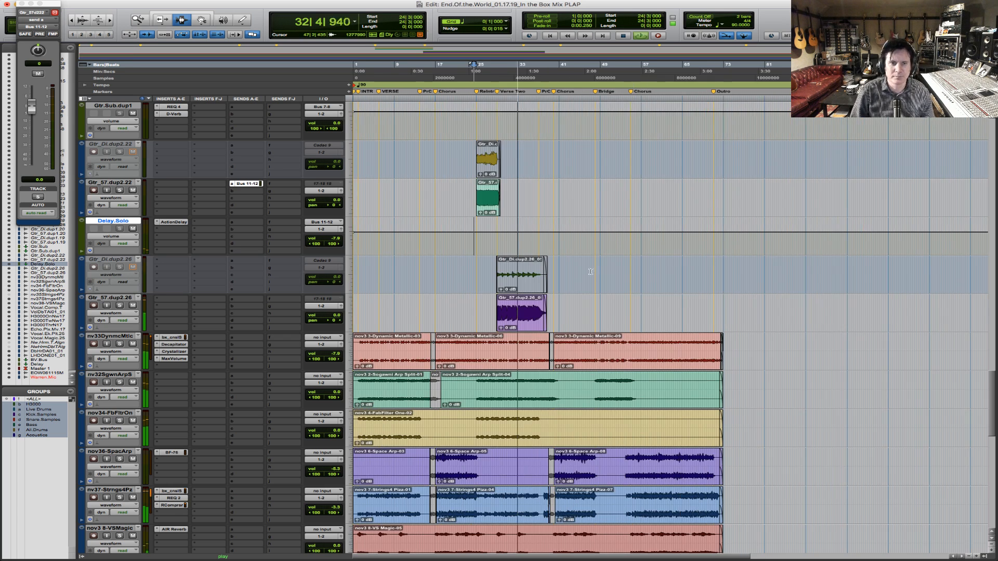
pyautogui.press('space')
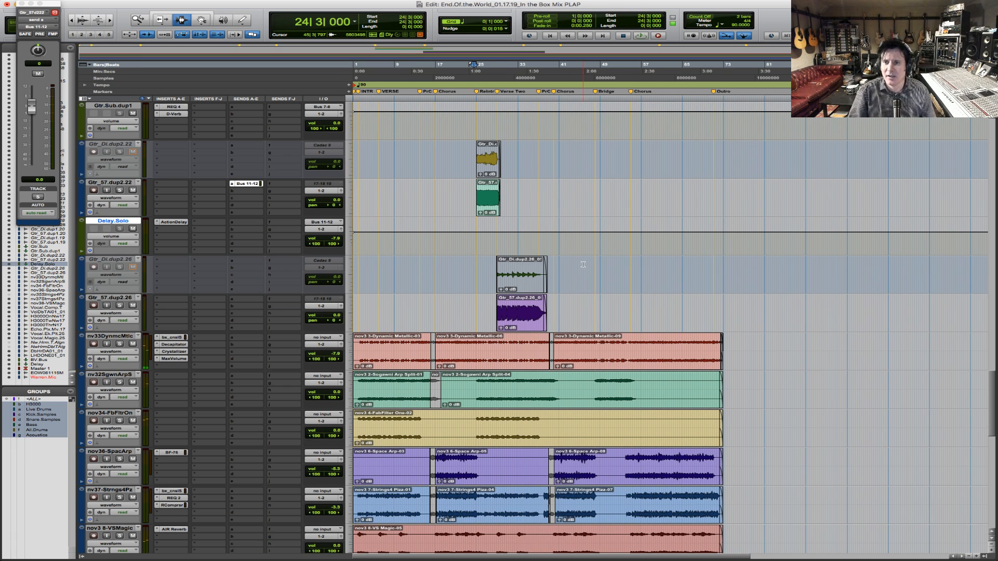
# - Select the Verse Two clip on Gtr_57.dup2.26 and play it, briefly soloing its track to hear the part
pyautogui.press('F5')
pyautogui.moveTo(447, 231); pyautogui.dragTo(628, 227)
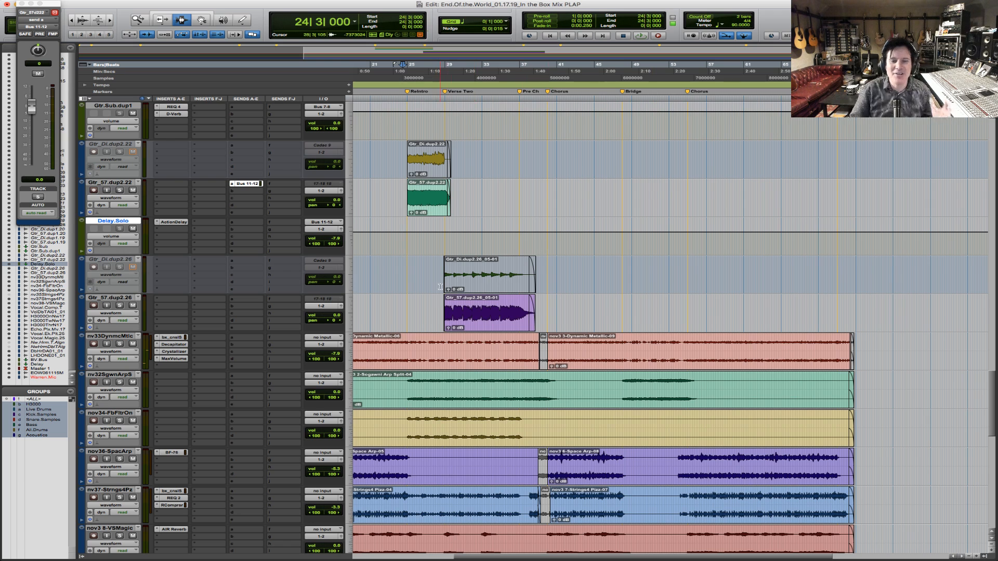
pyautogui.doubleClick(455, 310)
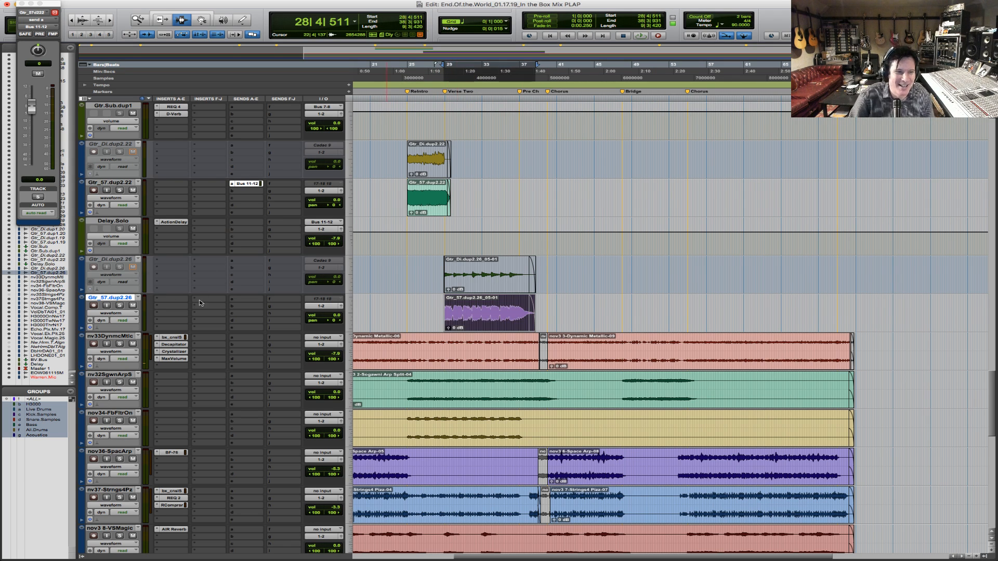
pyautogui.press('space')
pyautogui.click(120, 305)
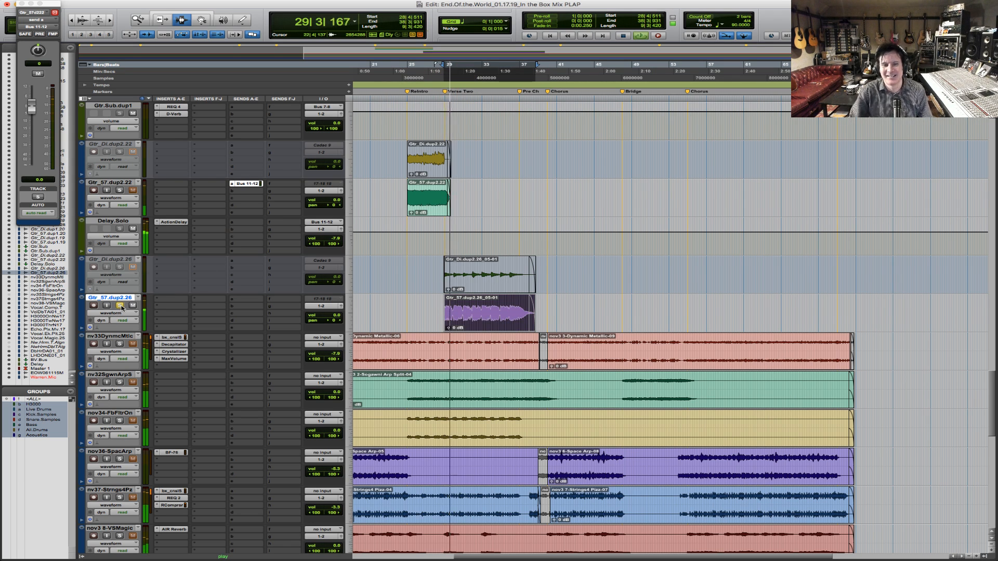
pyautogui.click(119, 306)
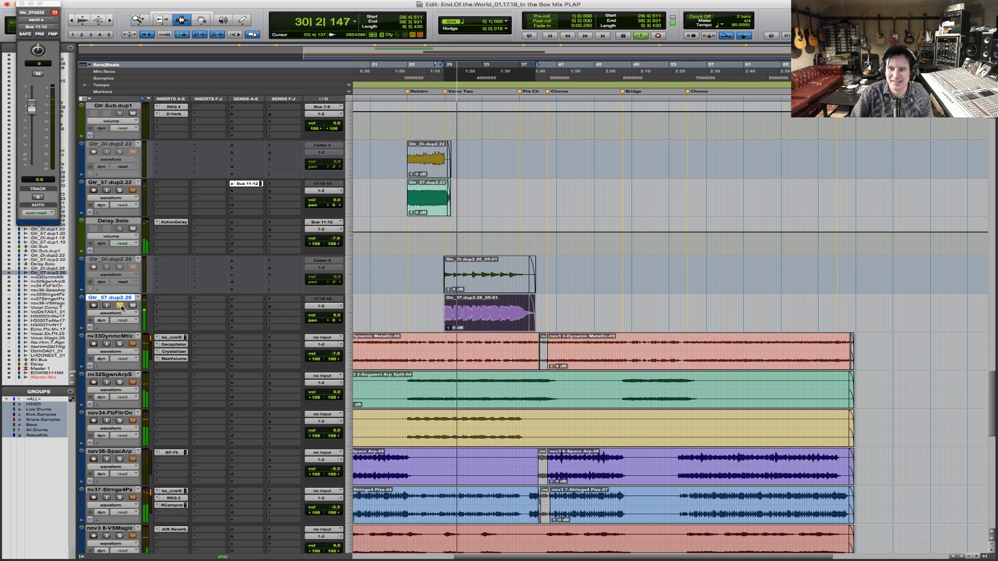
pyautogui.press('space')
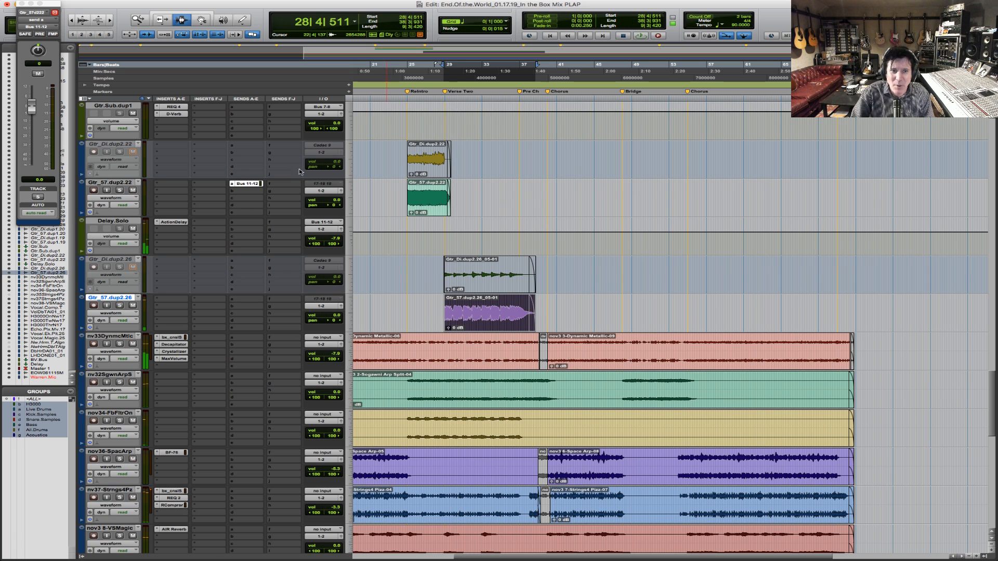
# - Play the reintro again from 24|2|000 with the view focused on the reintro and Verse Two guitar clips
pyautogui.click(401, 199)
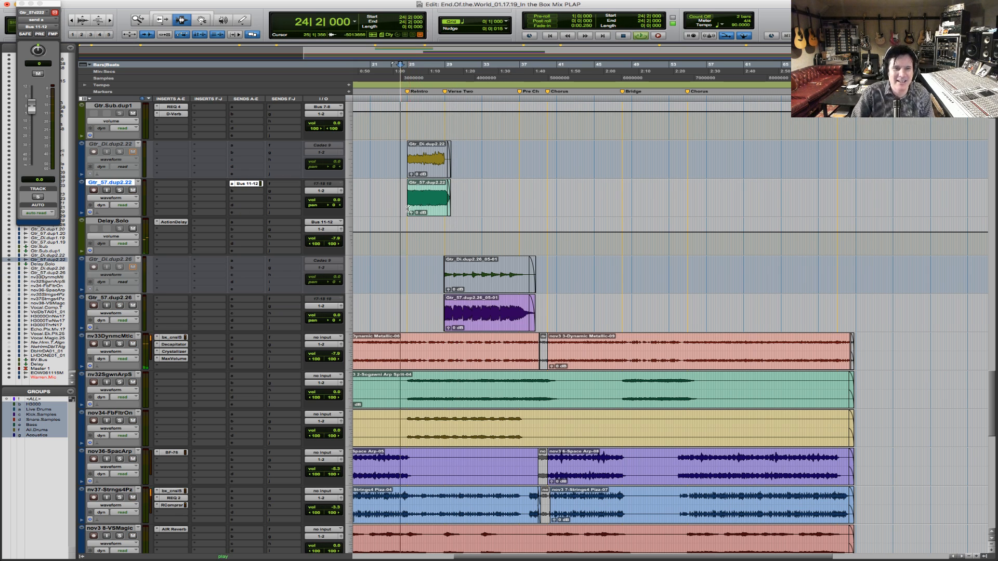
pyautogui.press('space')
pyautogui.moveTo(390, 201); pyautogui.dragTo(638, 199)
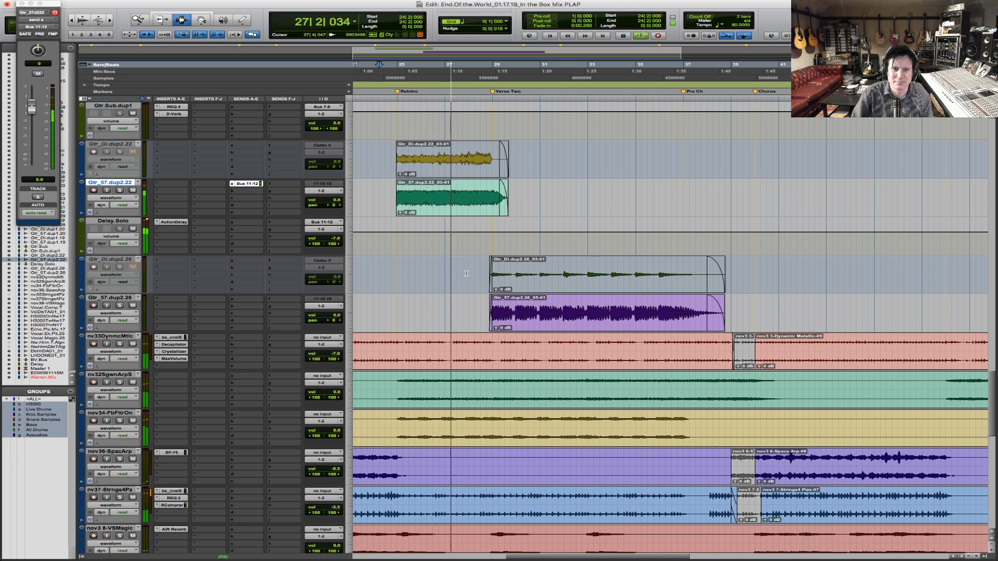
# - Play into Verse Two from 28|3|000, briefly solo Gtr_57.dup2.26 to hear its part, and stop playback
pyautogui.press('space')
pyautogui.click(481, 291)
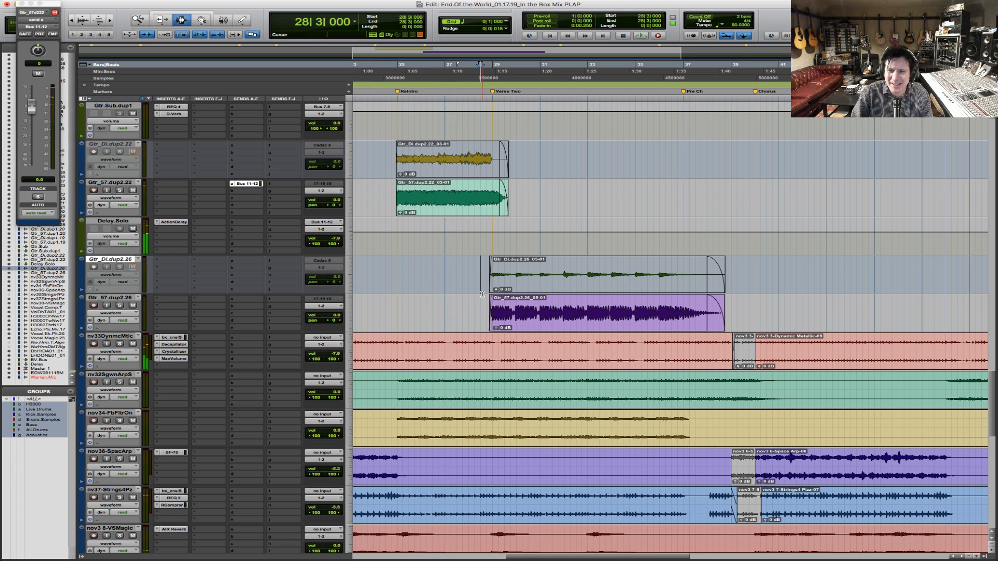
pyautogui.press('space')
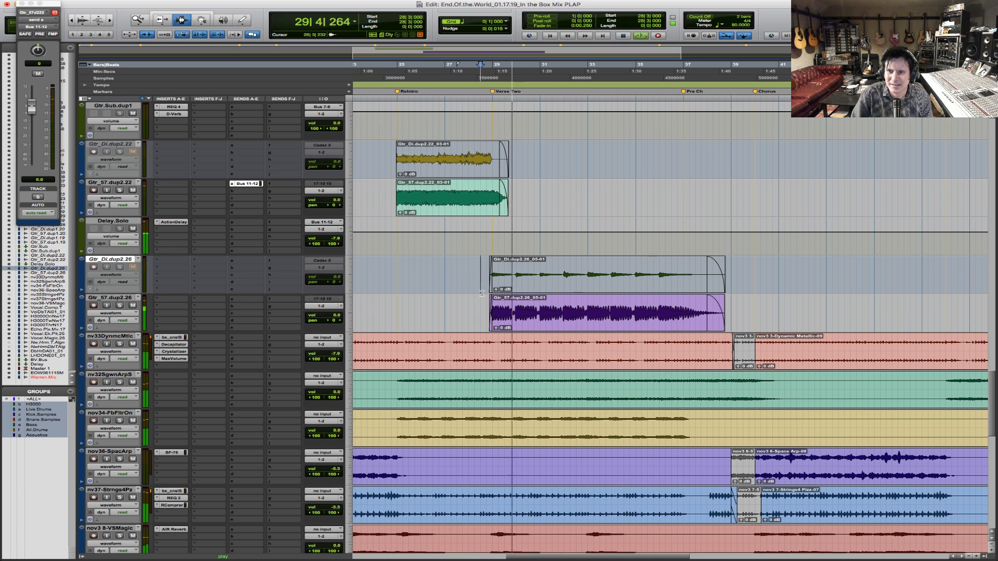
pyautogui.click(120, 306)
pyautogui.click(120, 306)
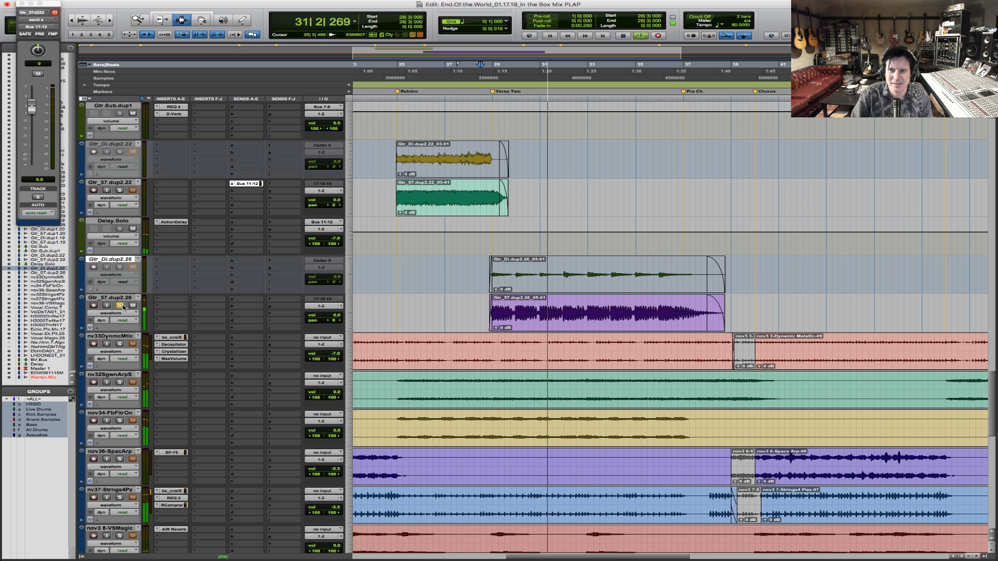
pyautogui.press('space')
# - Widen the view from the reintro to the whole song and place the cursor at 2|2|000 on the Dynamic Metallic track
pyautogui.click(385, 196)
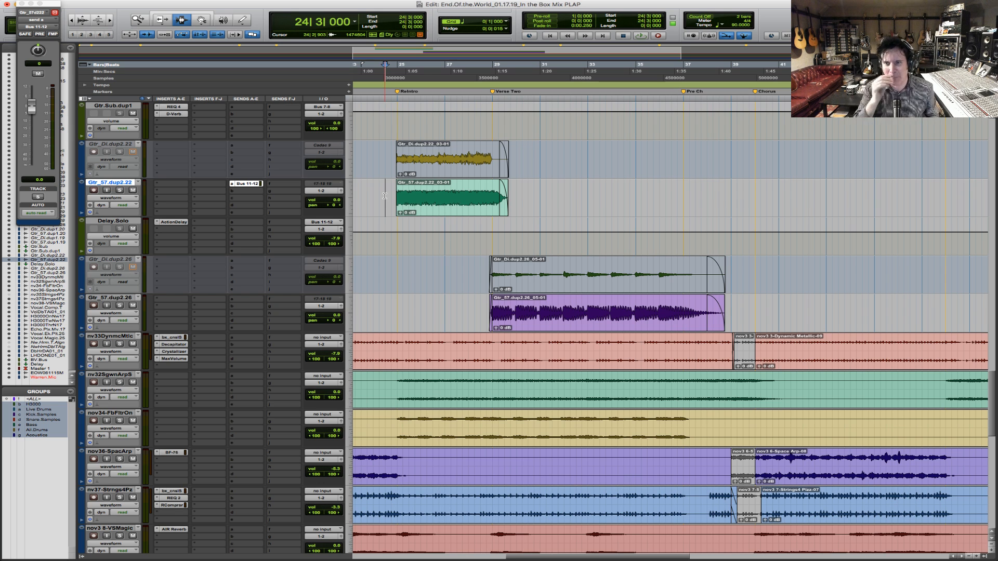
pyautogui.press('r')
pyautogui.press('r')
pyautogui.press('r')
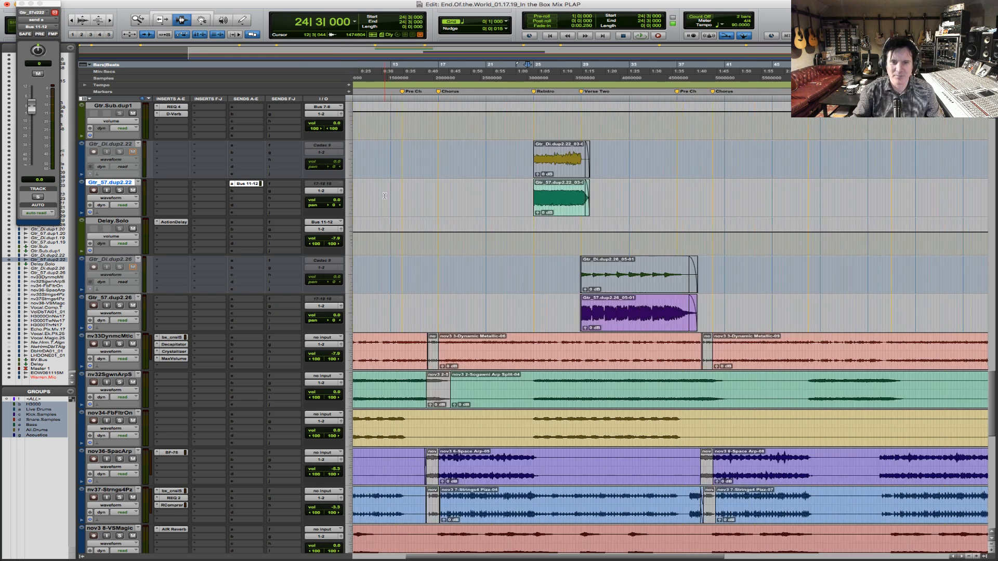
pyautogui.press('F5')
pyautogui.moveTo(606, 359); pyautogui.dragTo(356, 358)
pyautogui.click(361, 353)
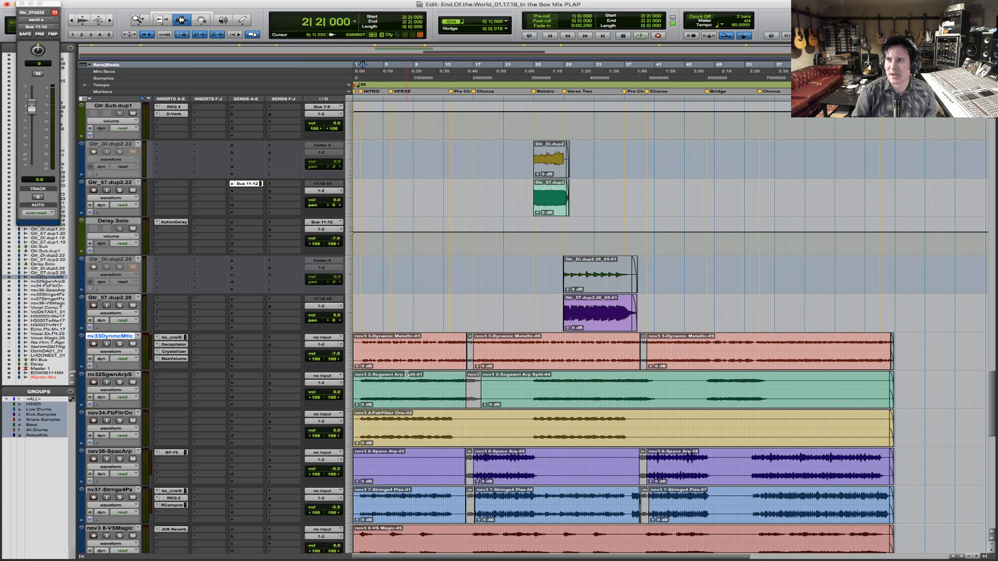
# - Place the cursor at 1|4|000 on the Mix Recall track and fit the song's full length in the view
pyautogui.scroll(-10, 407, 374)
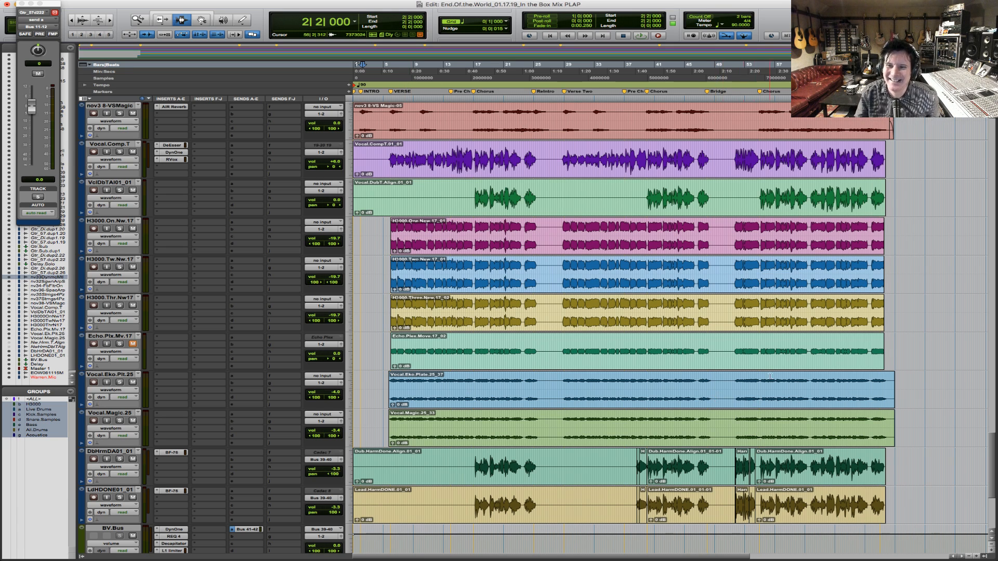
pyautogui.scroll(-8, 736, 411)
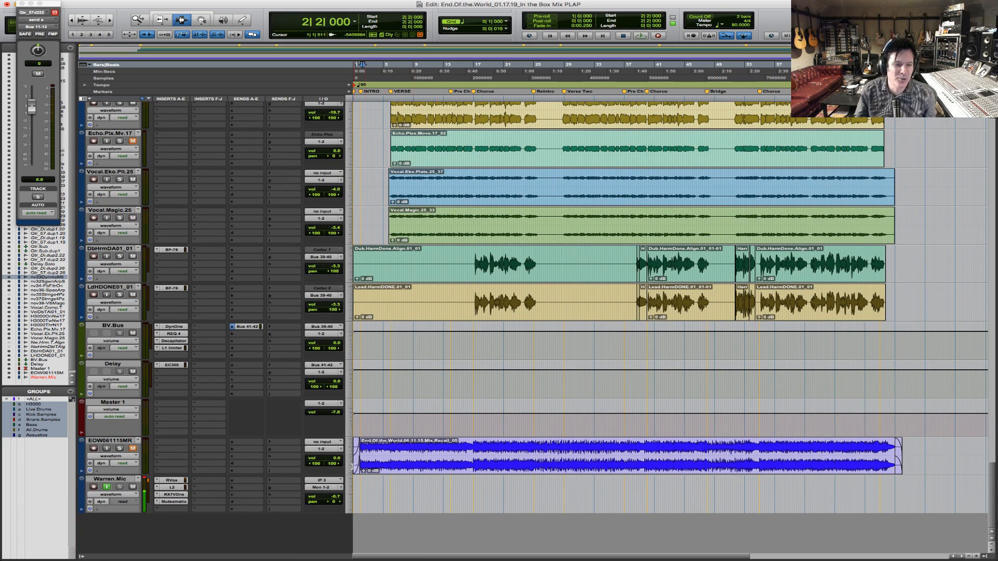
pyautogui.click(358, 448)
pyautogui.press('F5')
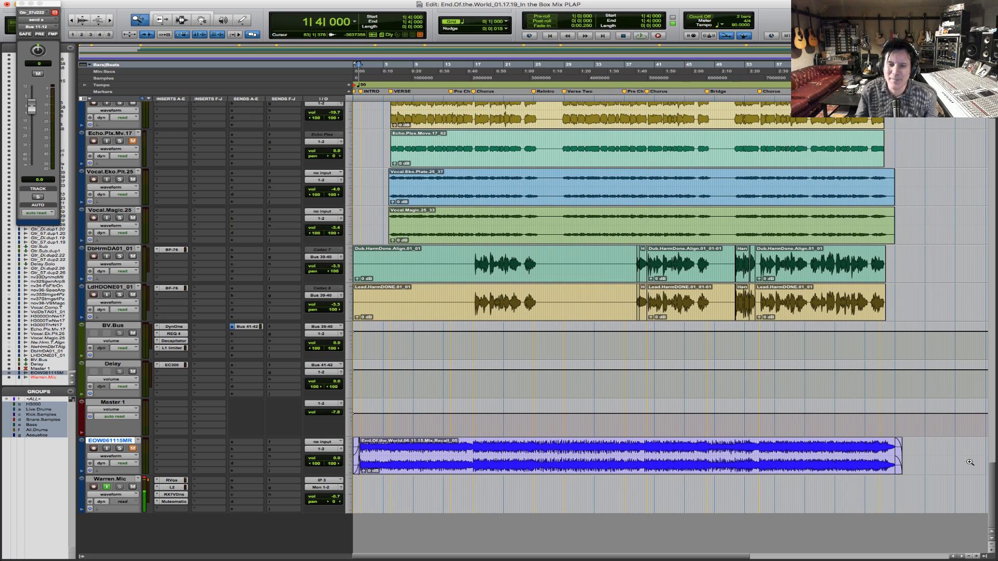
pyautogui.click(464, 443)
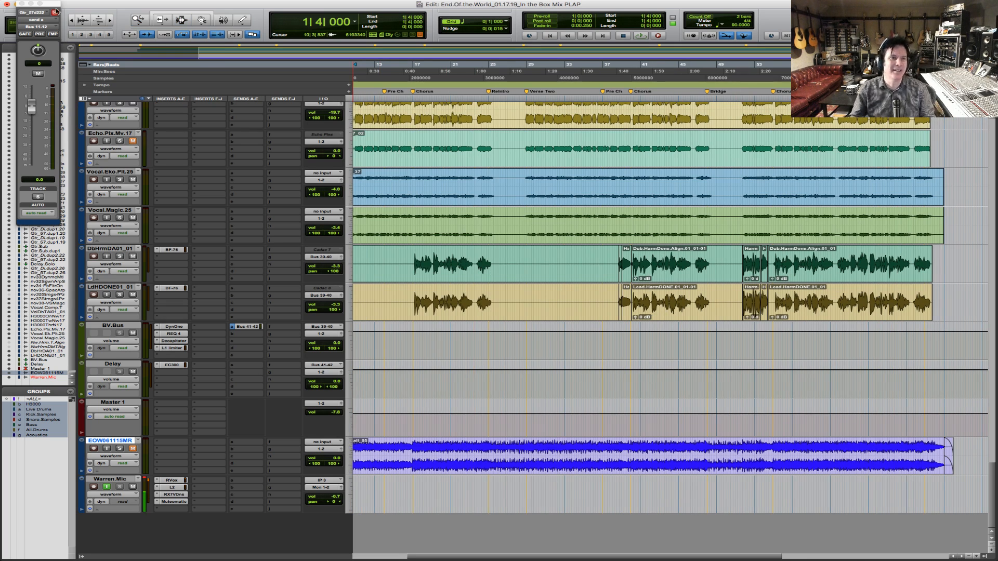
pyautogui.doubleClick(144, 21)
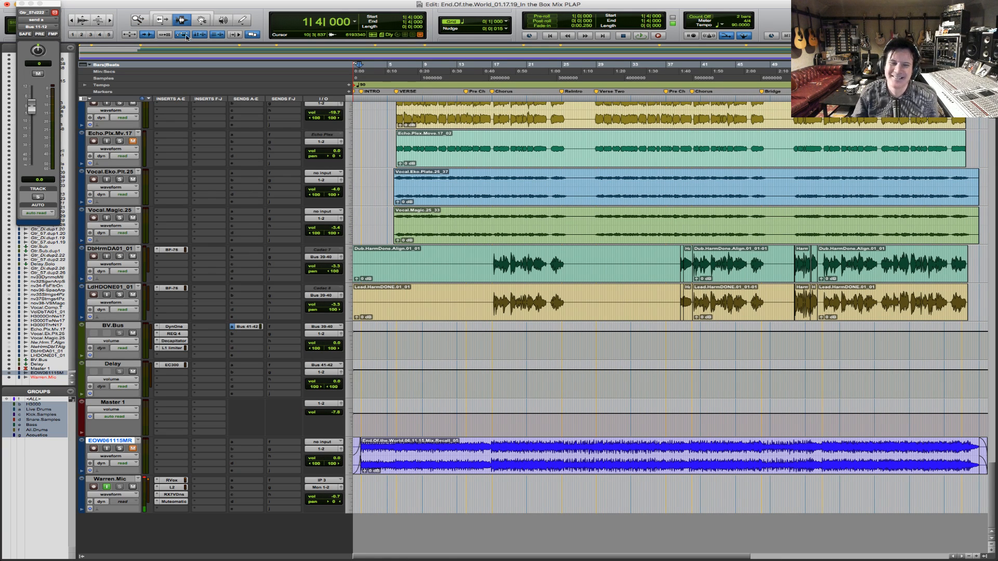
# - Play the verse from 6|1|000, select 10|3|000 on Vocal.Magic.25 and stop playback
pyautogui.click(362, 249)
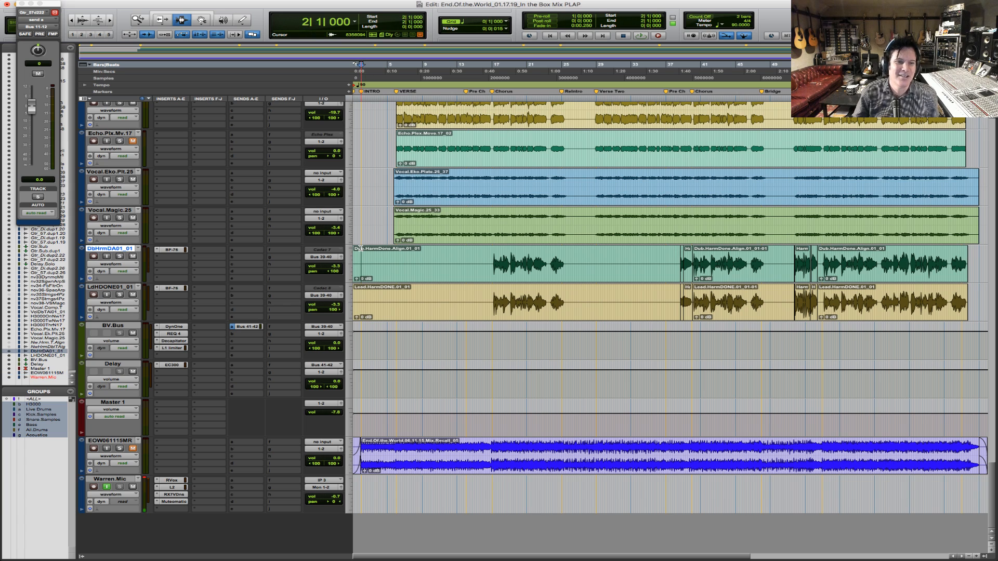
pyautogui.click(398, 65)
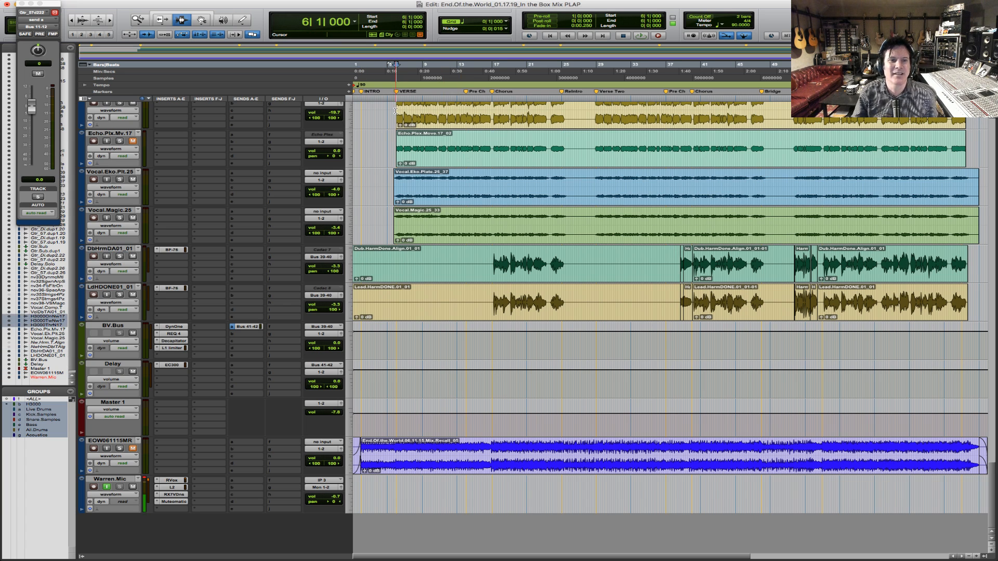
pyautogui.press('space')
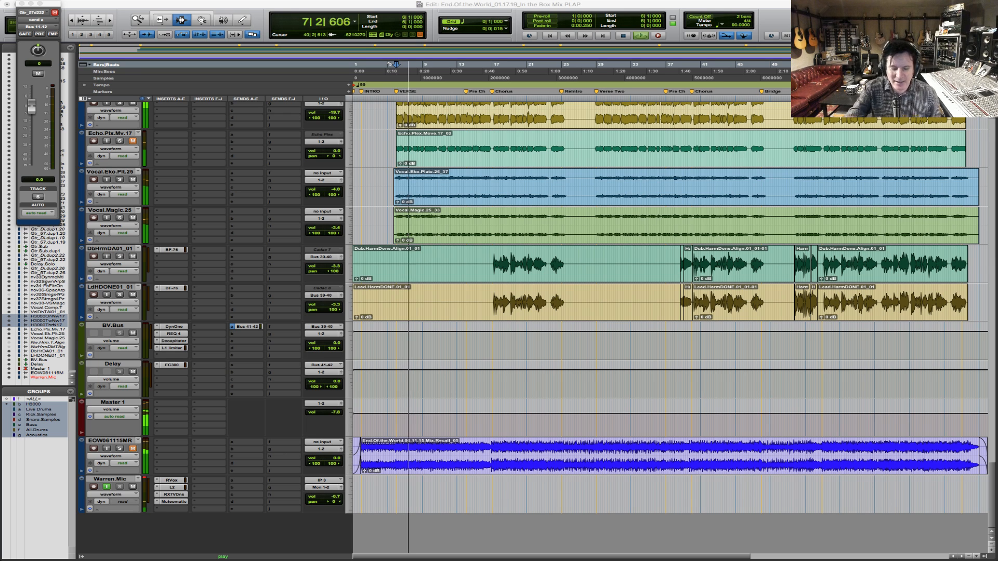
pyautogui.press('super+Tab')
pyautogui.click(435, 215)
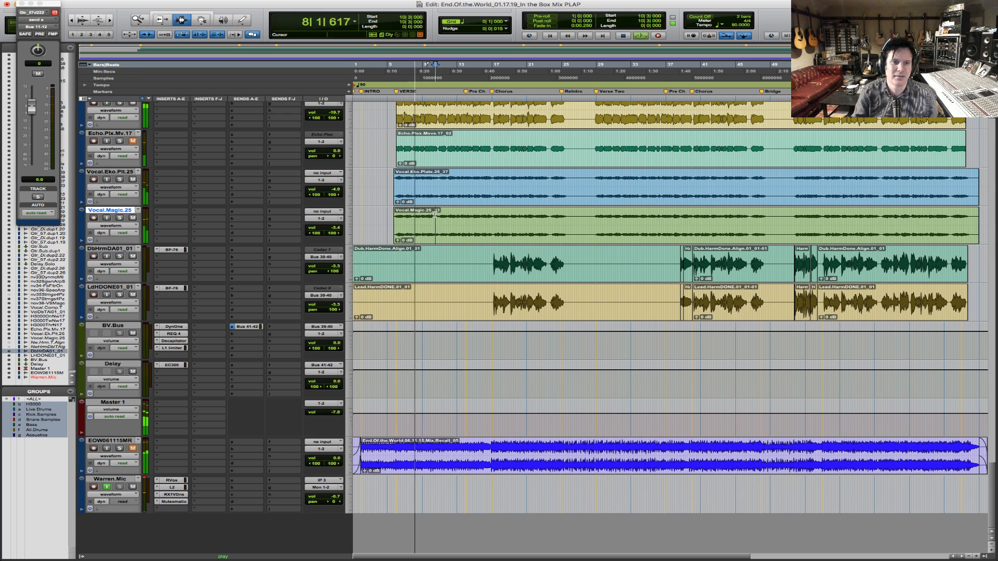
pyautogui.press('space')
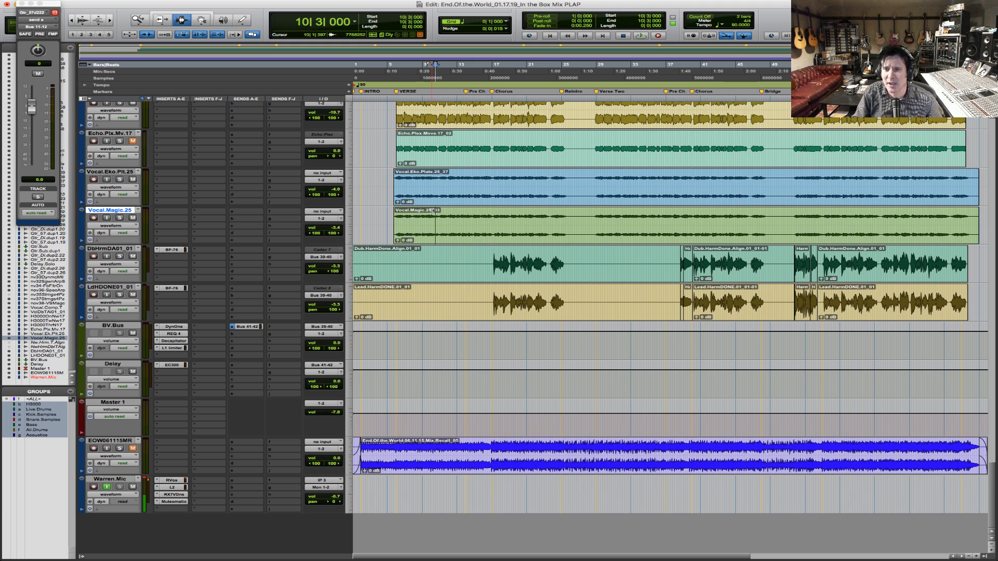
# - Place the edit cursor at 5|4|000 across the Vocal.Eko.Plt.25 and Vocal.Magic.25 tracks
pyautogui.click(394, 203)
pyautogui.click(394, 203)
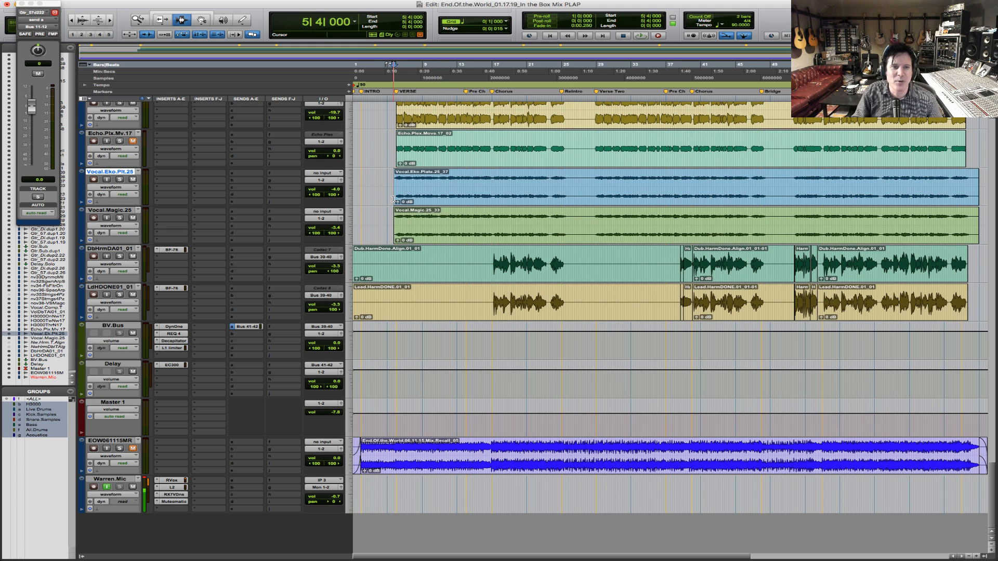
pyautogui.keyDown('shift'); pyautogui.click(393, 219); pyautogui.keyUp('shift')
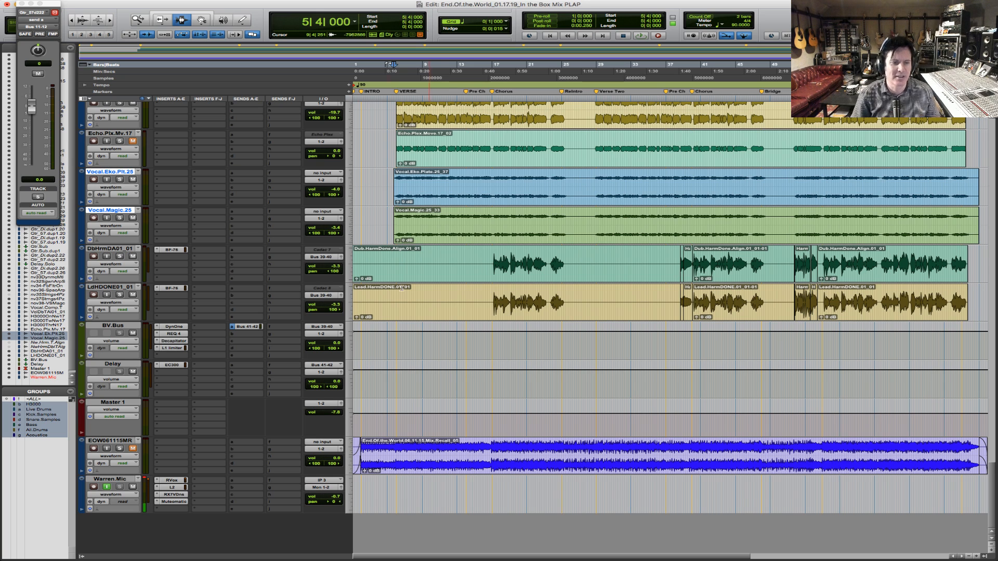
# - Play the full mix from 1|4|000 and mark 5|2|000 on Vocal.Comp.T with the view focused on the verse and chorus
pyautogui.click(358, 448)
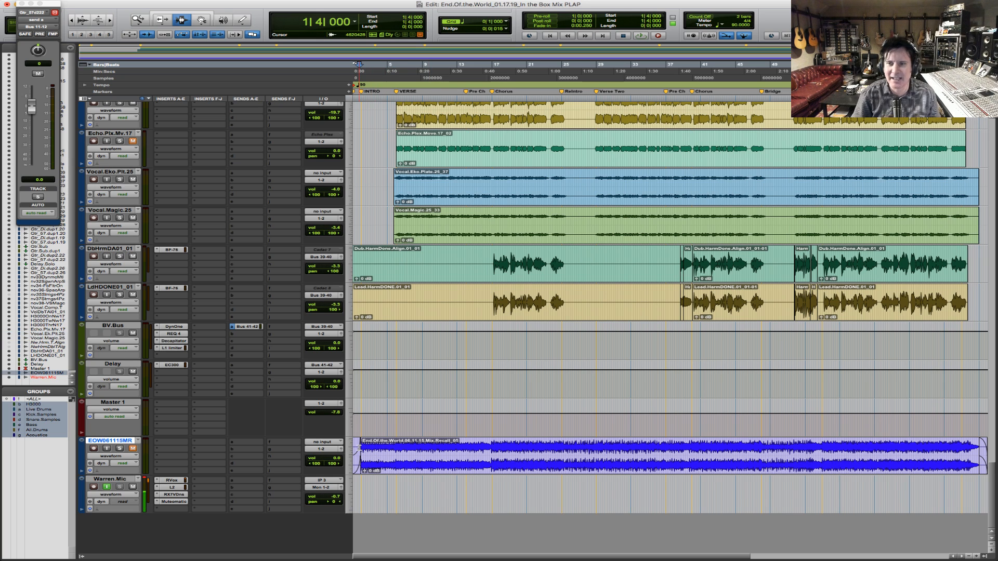
pyautogui.press('space')
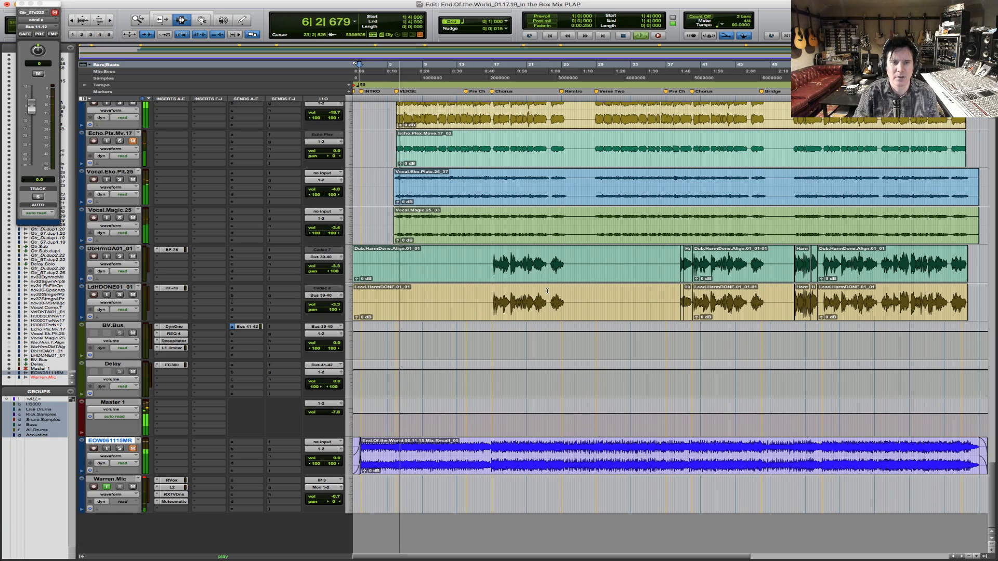
pyautogui.scroll(5, 548, 293)
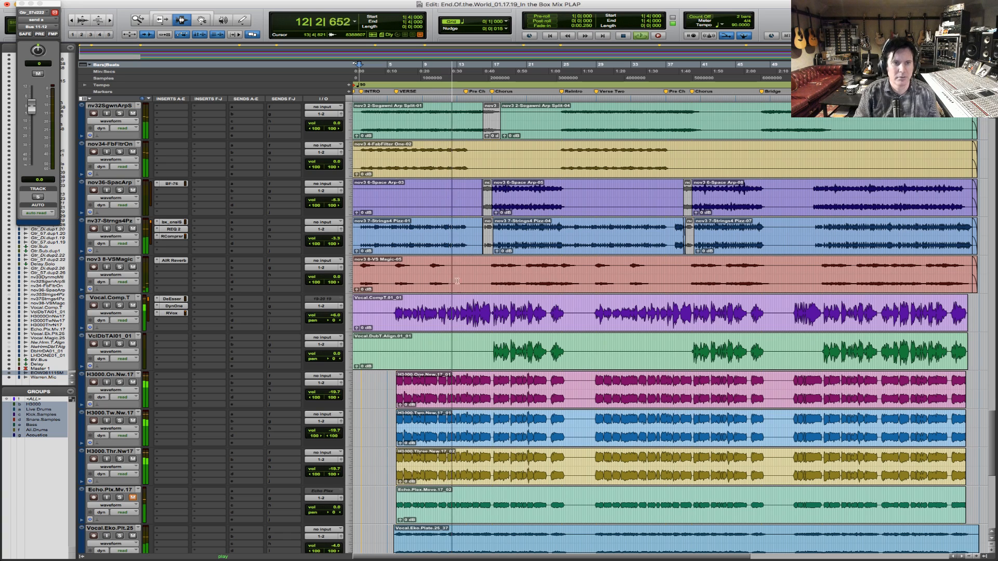
pyautogui.click(391, 313)
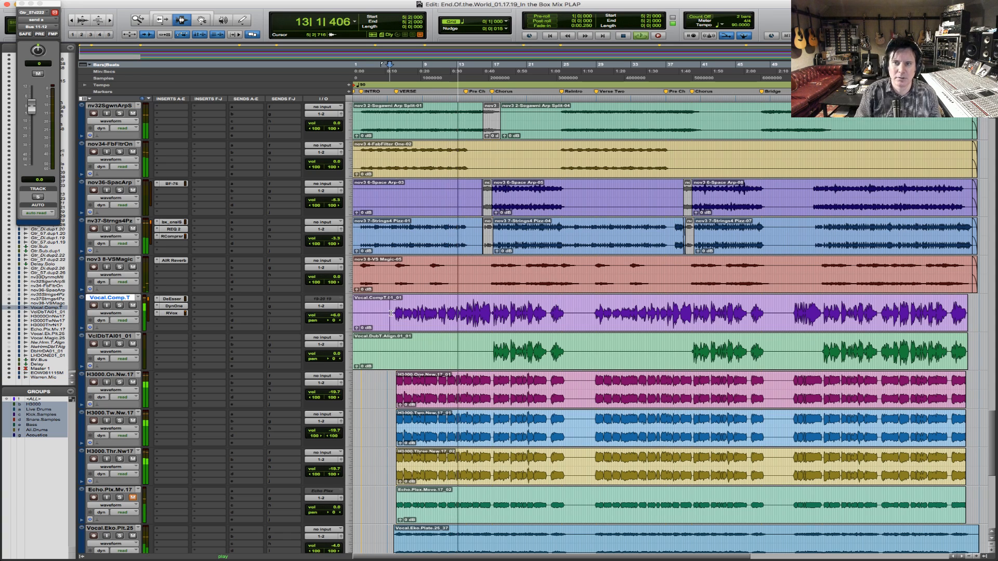
pyautogui.press('t')
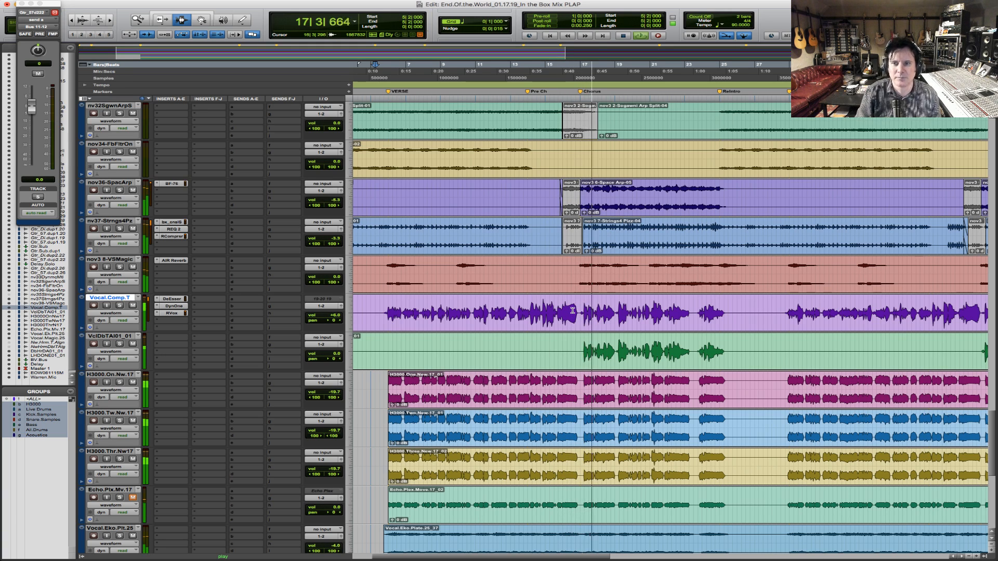
# - During playback, examine the drum and guitar tracks in the chorus, then the reintro solo and Verse Two guitar clips
pyautogui.scroll(5, 572, 310)
pyautogui.scroll(15, 572, 311)
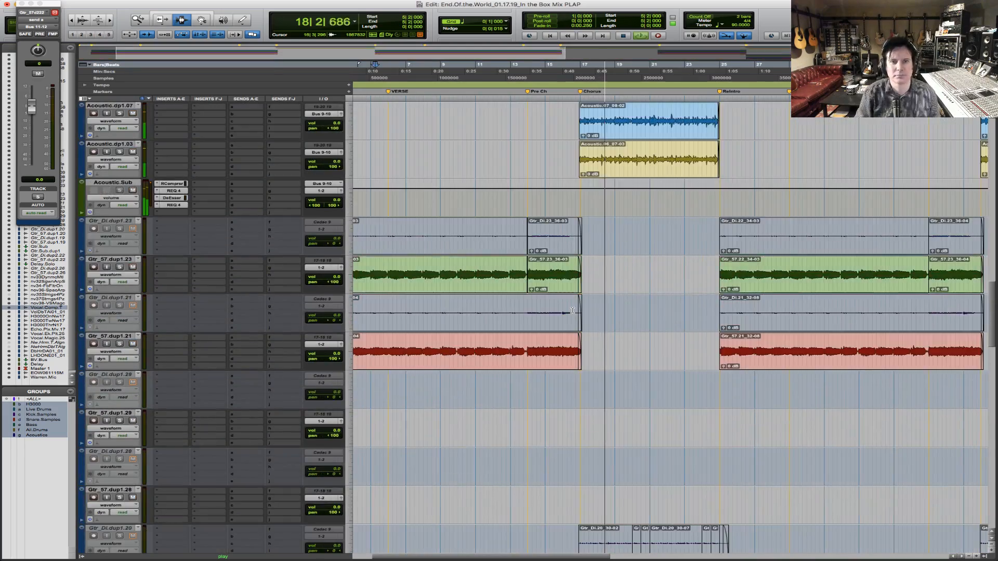
pyautogui.scroll(12, 572, 310)
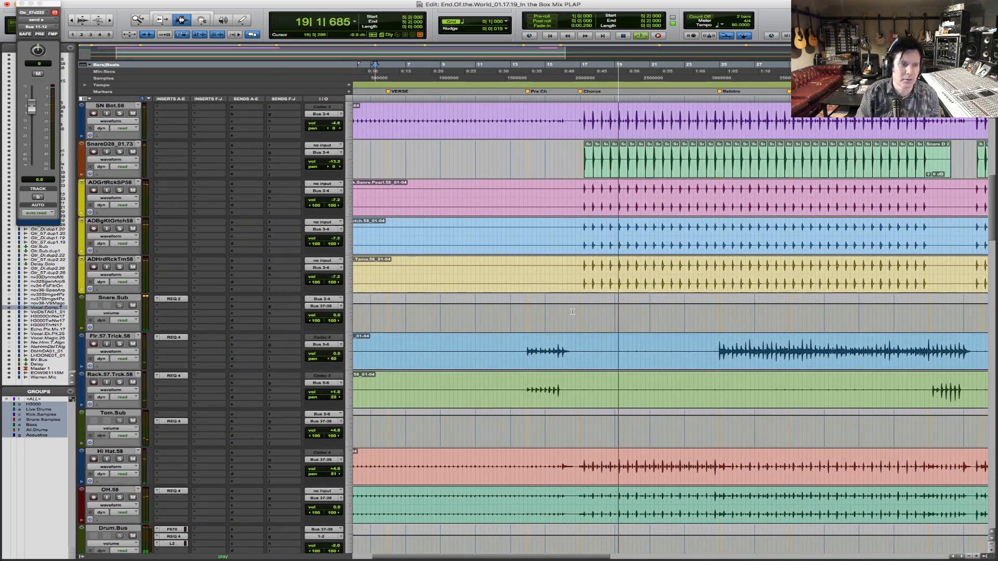
pyautogui.scroll(-8, 572, 311)
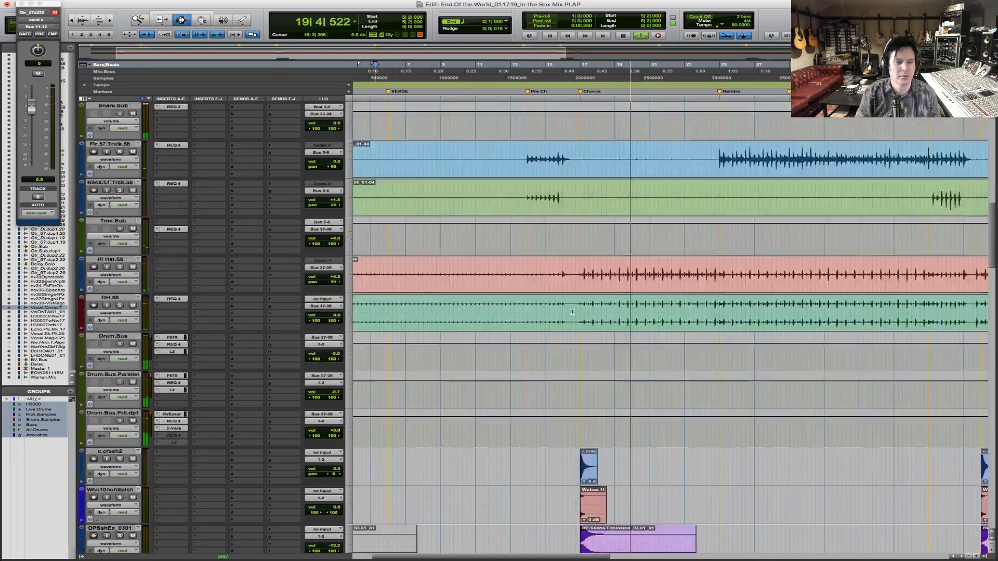
pyautogui.scroll(-20, 572, 311)
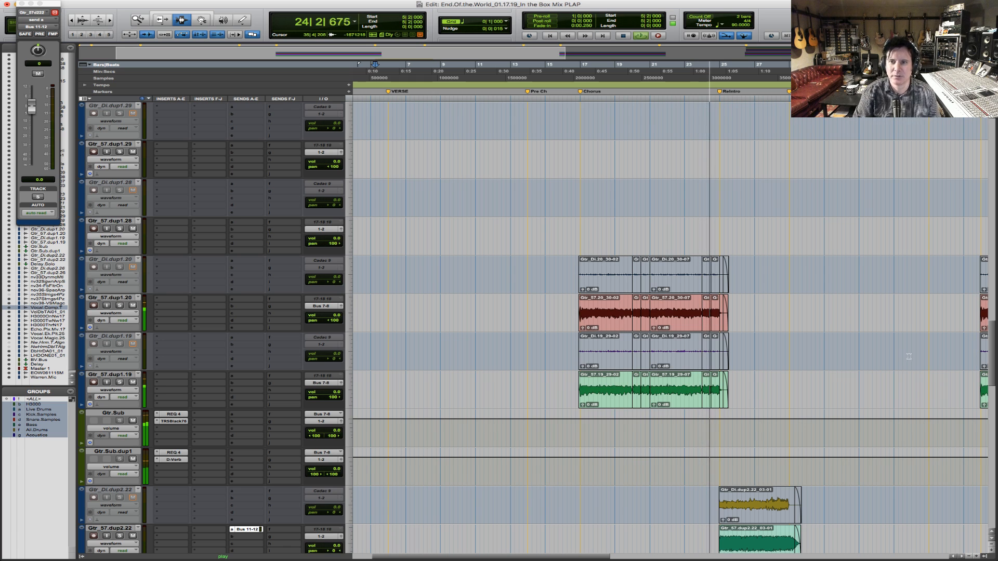
pyautogui.moveTo(705, 323); pyautogui.dragTo(873, 325)
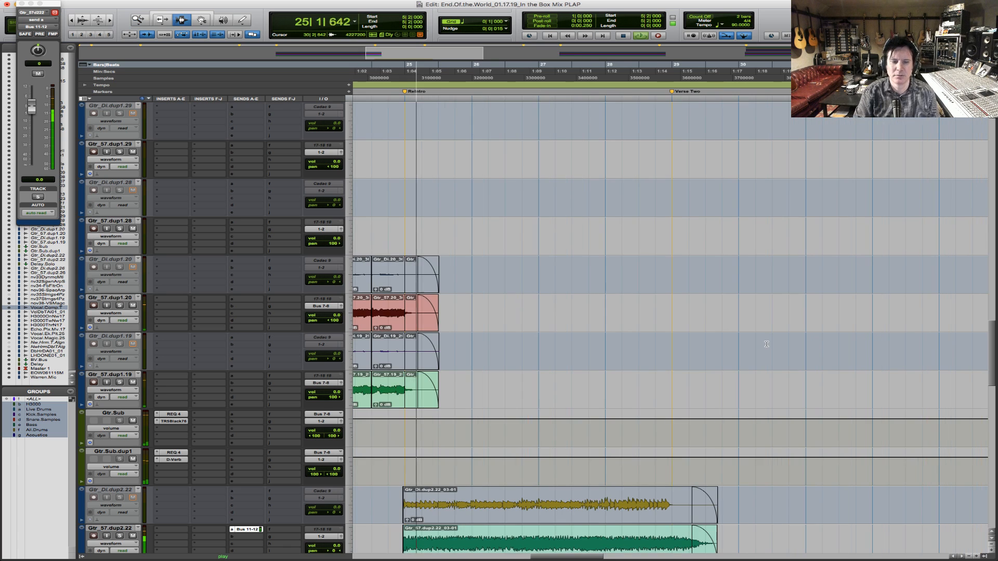
pyautogui.scroll(-5, 687, 359)
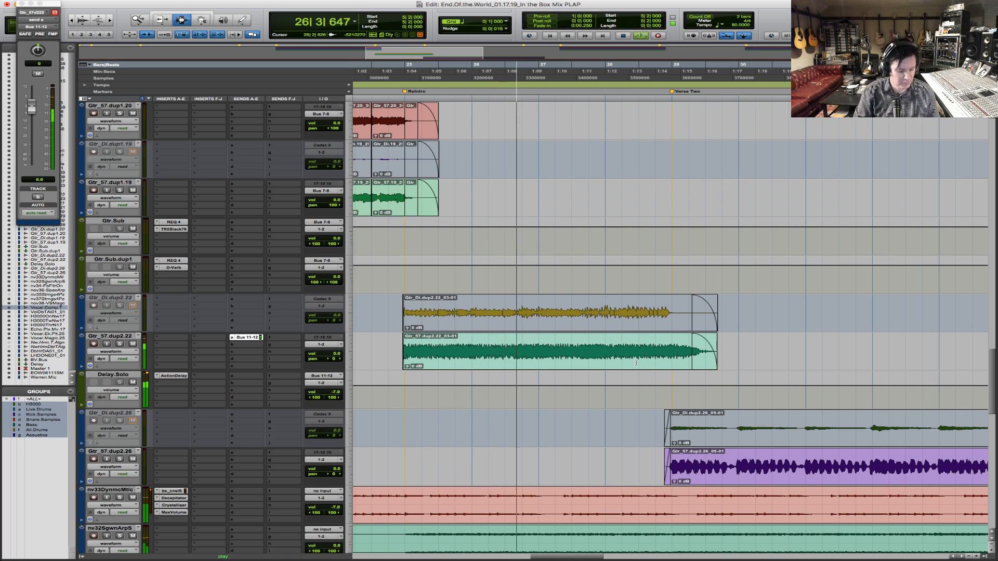
pyautogui.press('r')
pyautogui.press('r')
pyautogui.press('r')
pyautogui.moveTo(509, 419); pyautogui.dragTo(741, 425)
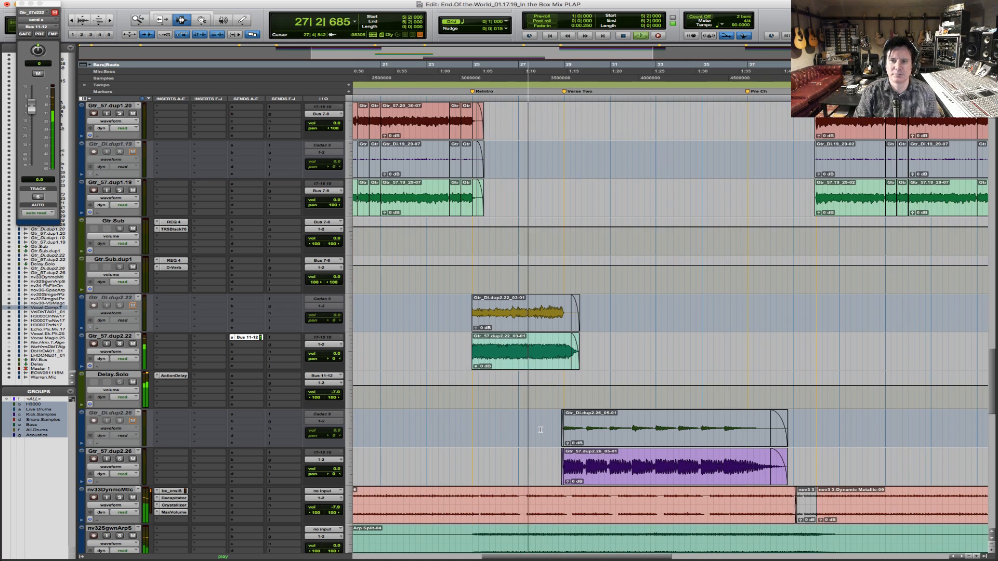
pyautogui.scroll(-4, 538, 436)
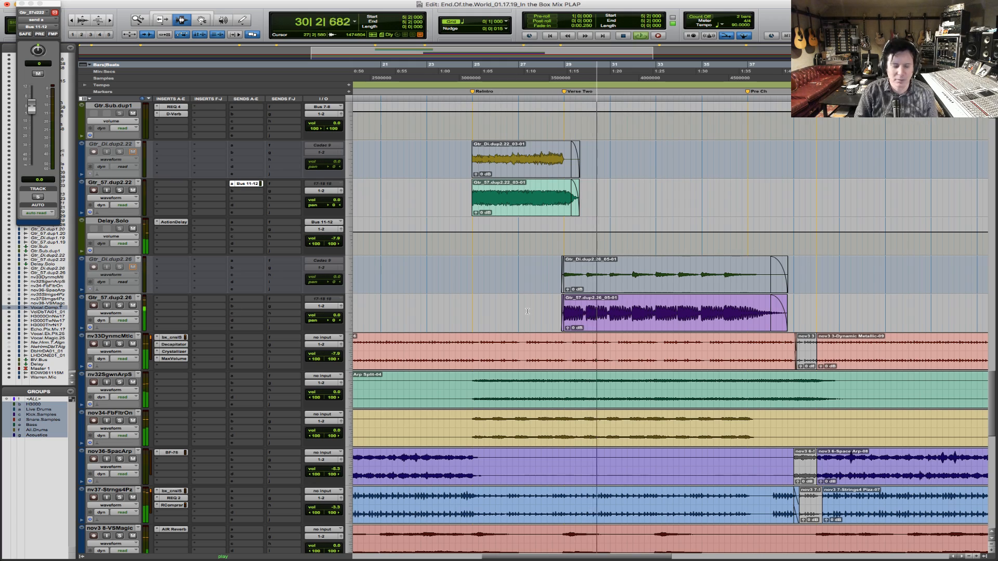
# - Follow the playback through the vocal tracks and examine the harmony clips on DbHrmDA01_01 and LdHDONE01_01 in the second chorus
pyautogui.press('r')
pyautogui.press('r')
pyautogui.moveTo(461, 312); pyautogui.dragTo(783, 312)
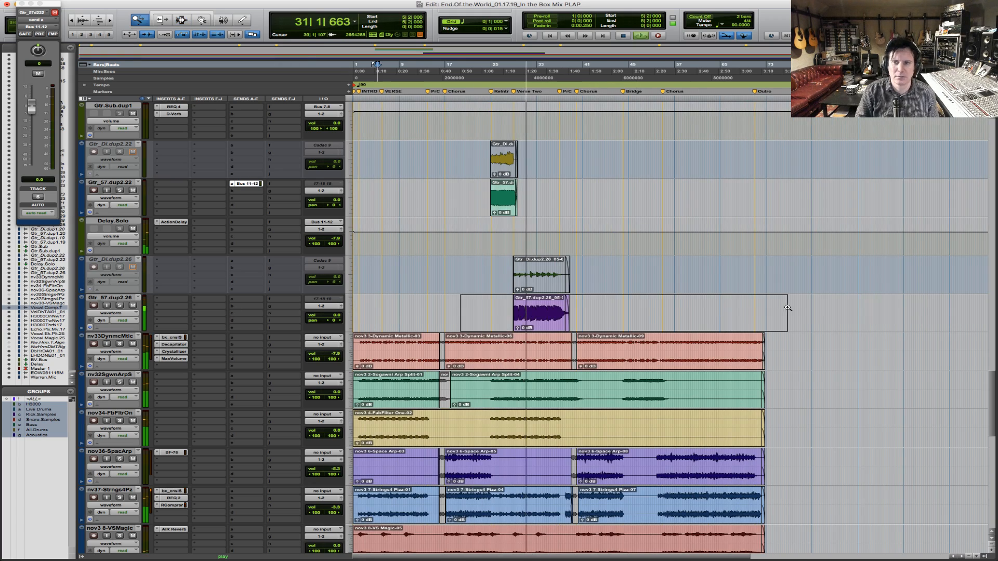
pyautogui.scroll(-7, 788, 313)
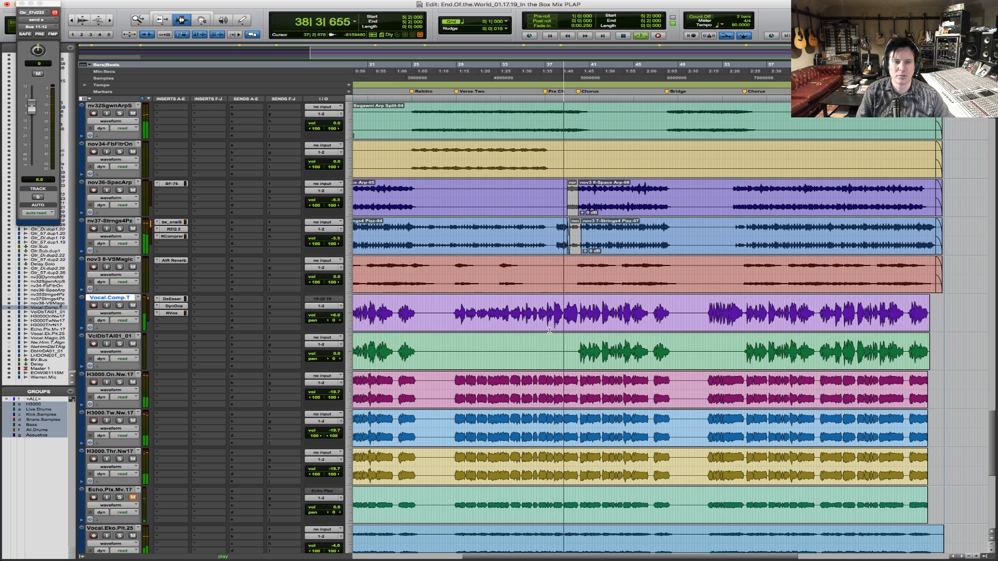
pyautogui.scroll(-8, 603, 347)
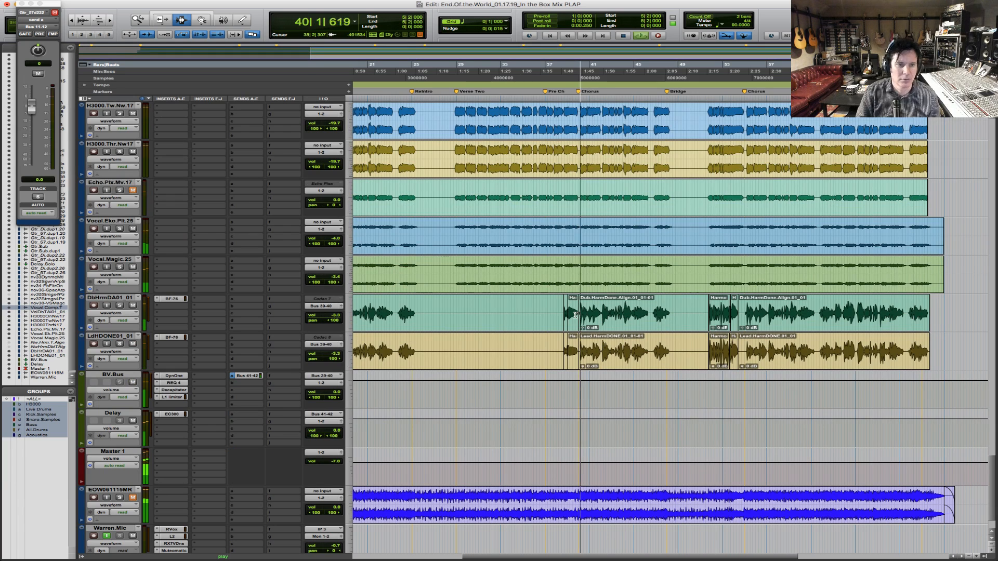
pyautogui.press('F5')
pyautogui.moveTo(535, 316); pyautogui.dragTo(730, 316)
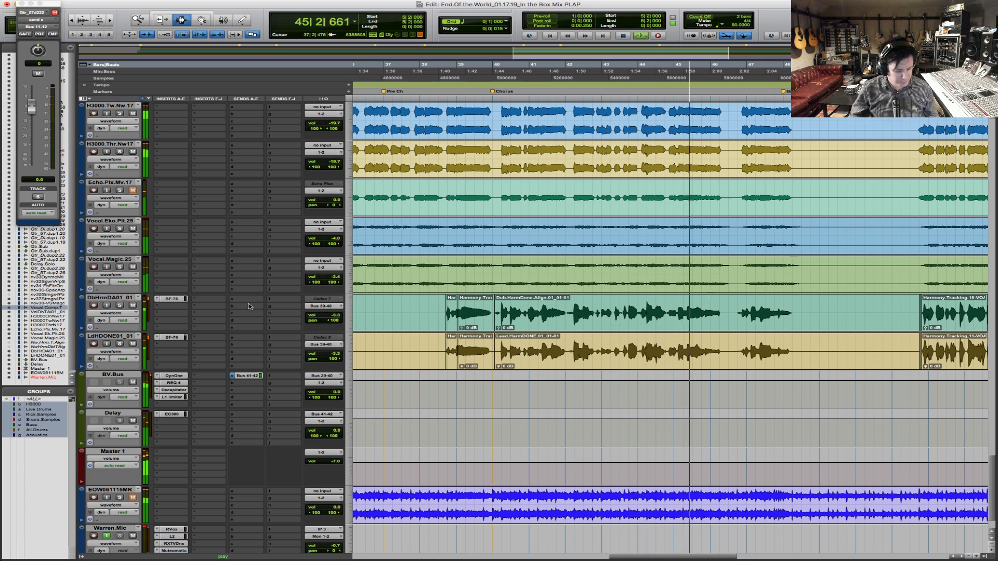
# - During playback, examine the bridge across the harmony, electric guitar, acoustic, drum and bass tracks, ending on the vocal tracks
pyautogui.press('super+bracketleft')
pyautogui.press('super+bracketleft')
pyautogui.press('F5')
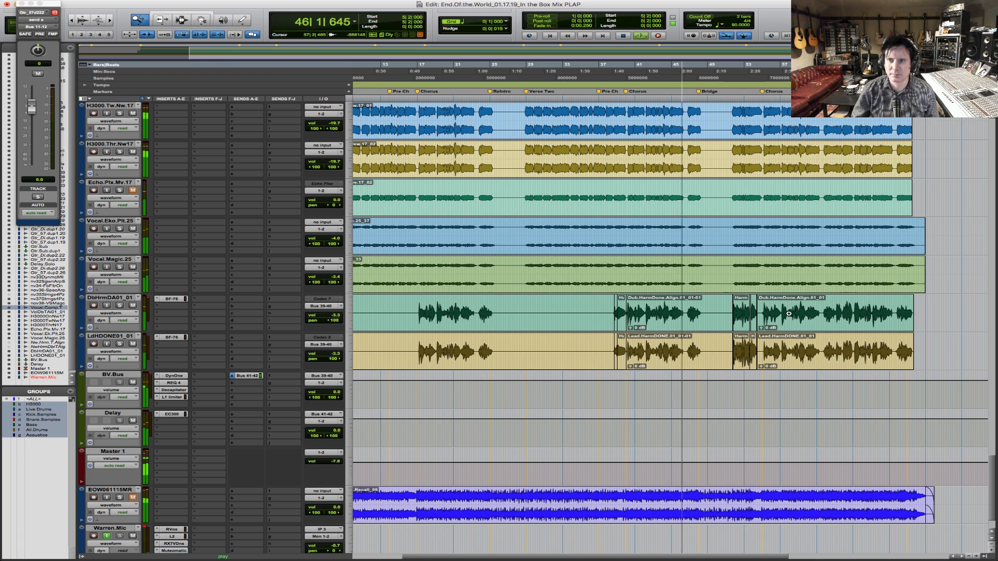
pyautogui.click(655, 287)
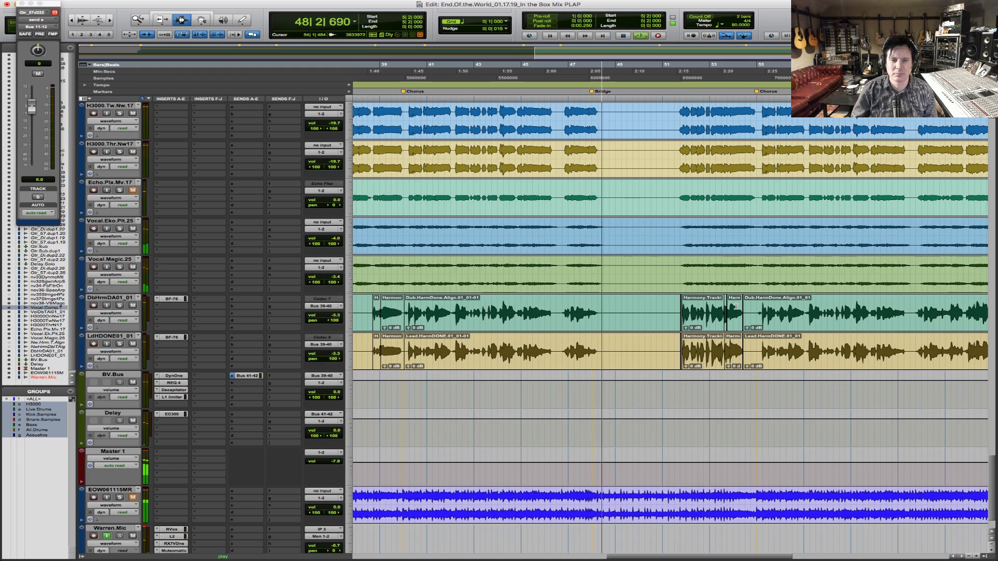
pyautogui.scroll(20, 606, 171)
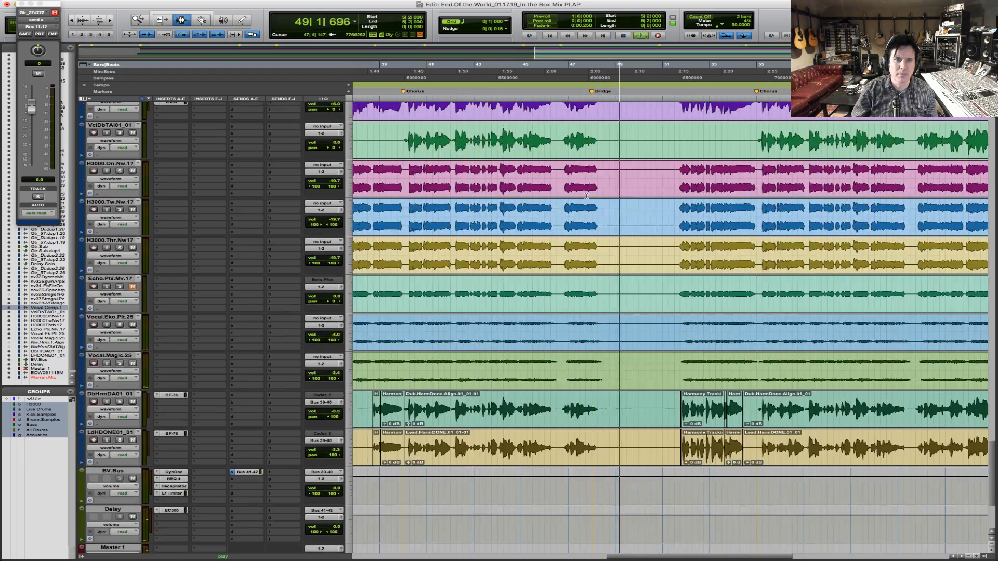
pyautogui.scroll(12, 586, 198)
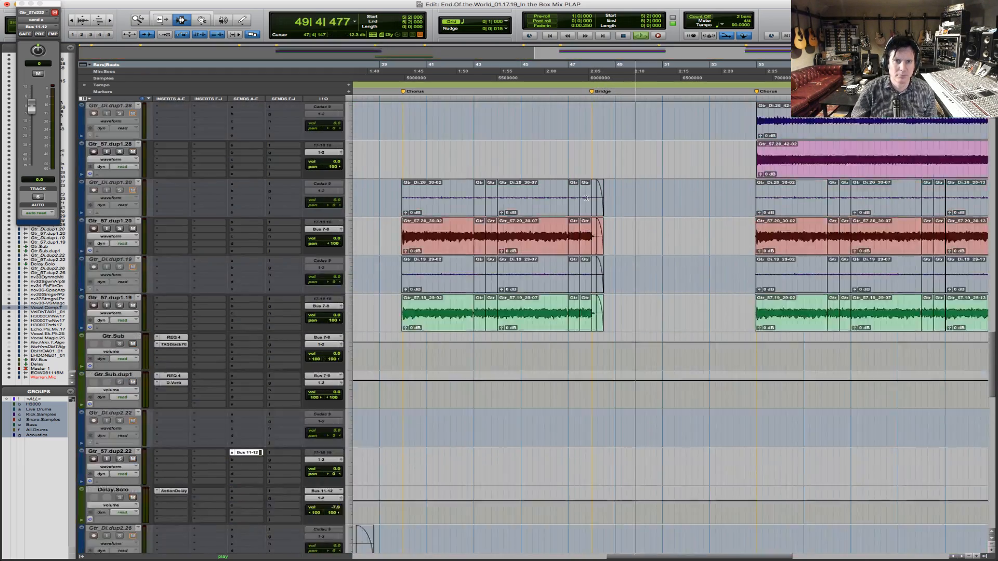
pyautogui.scroll(20, 634, 222)
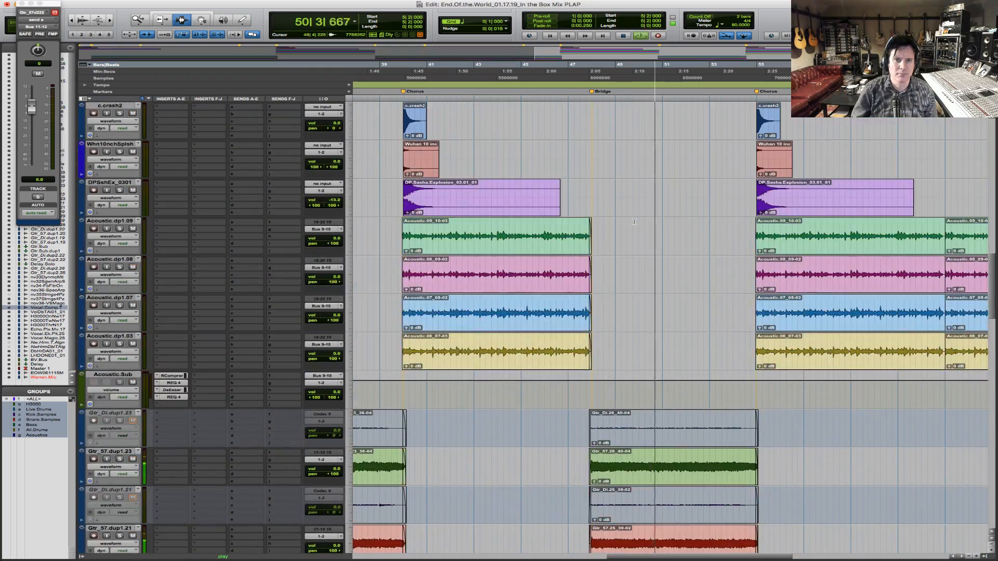
pyautogui.scroll(10, 634, 222)
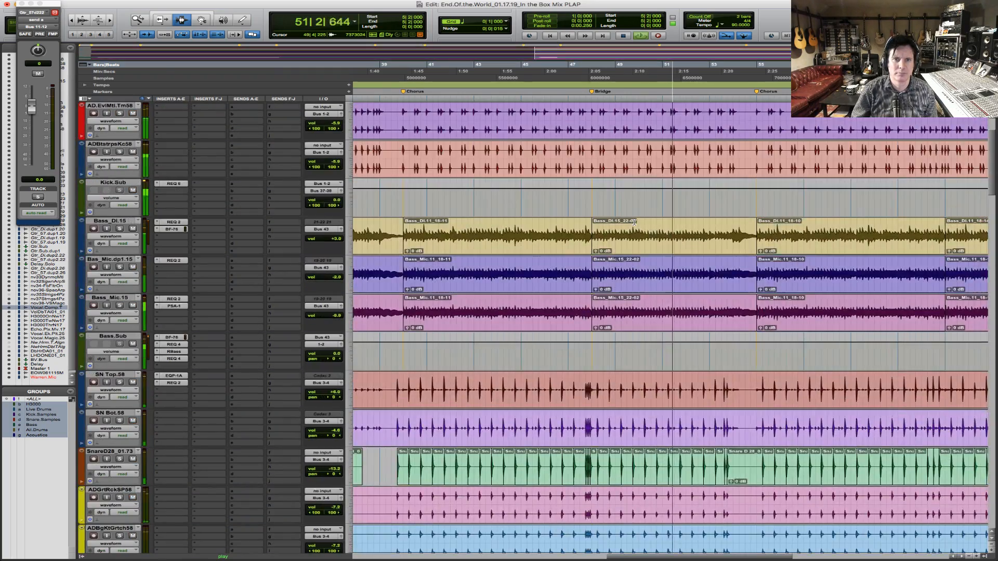
pyautogui.scroll(-20, 633, 223)
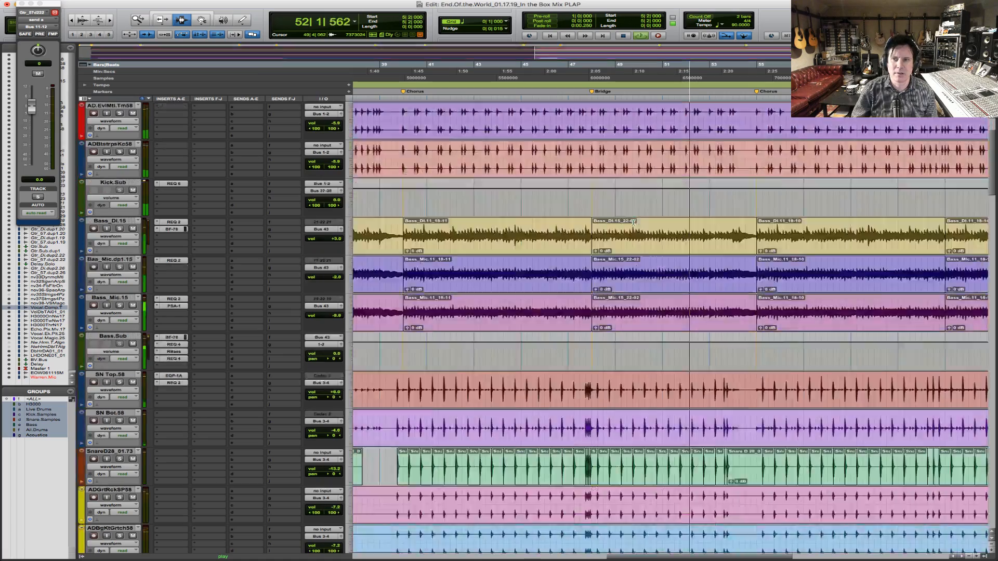
pyautogui.scroll(-20, 633, 222)
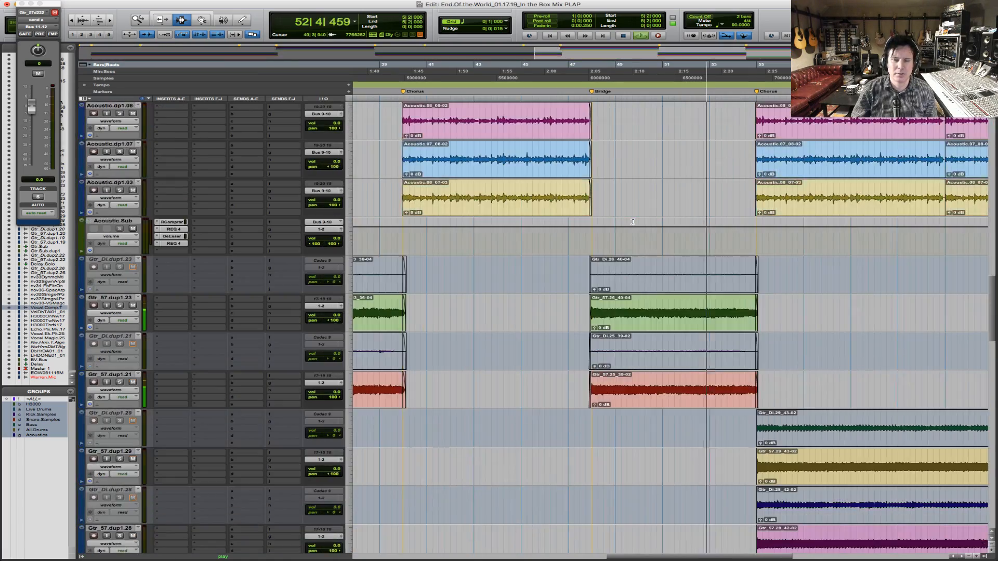
pyautogui.scroll(-20, 632, 222)
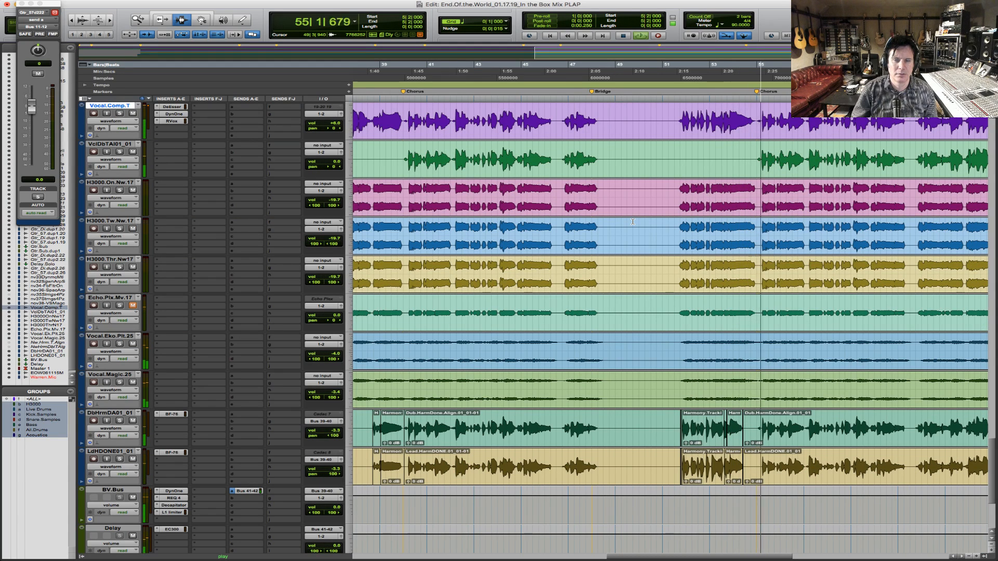
# - Follow the playback through the final chorus on the lead vocal, double, effect and harmony tracks
pyautogui.scroll(6, 633, 222)
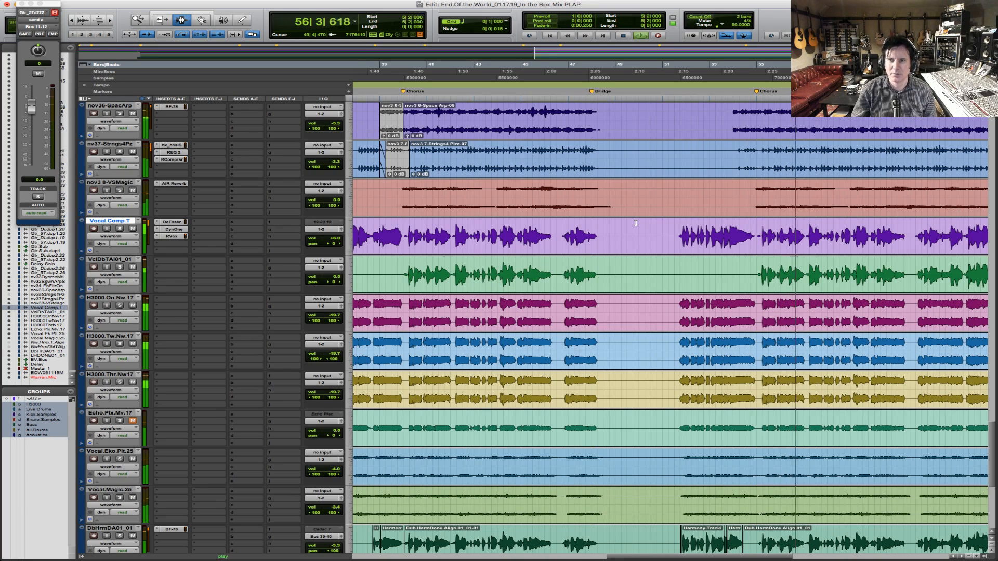
pyautogui.scroll(-4, 635, 223)
pyautogui.scroll(-5, 687, 215)
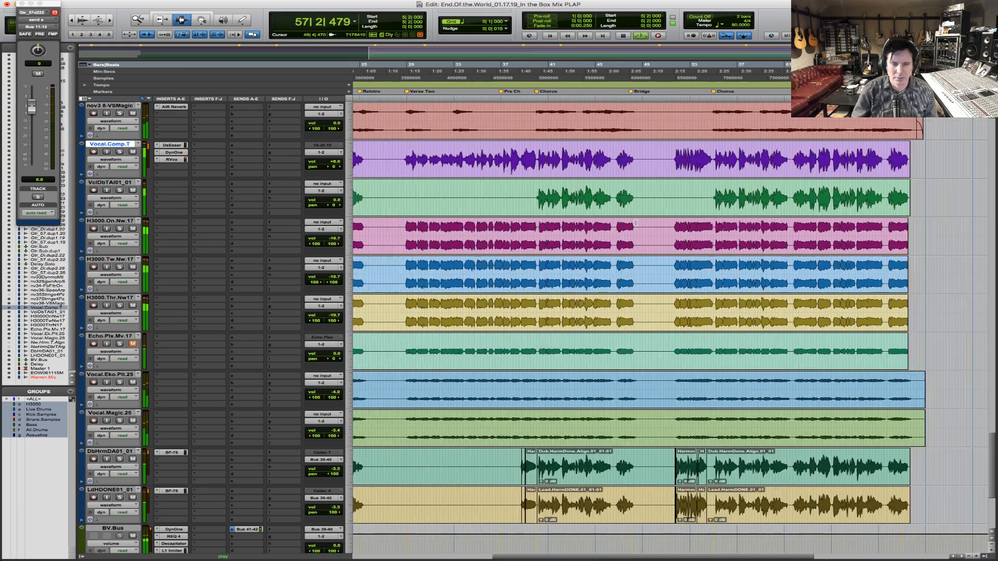
pyautogui.press('F5')
pyautogui.moveTo(868, 198); pyautogui.dragTo(866, 198)
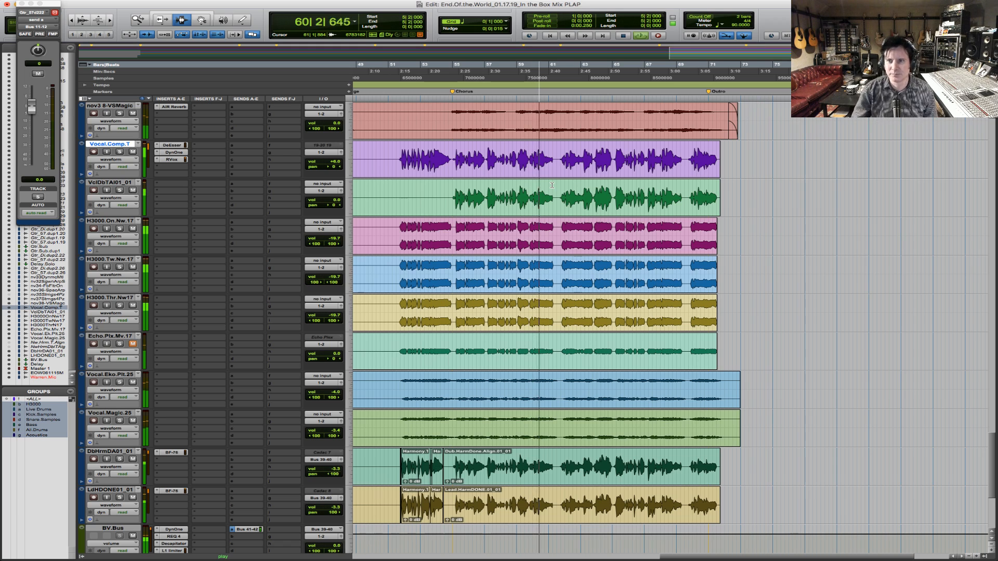
pyautogui.press('super+[')
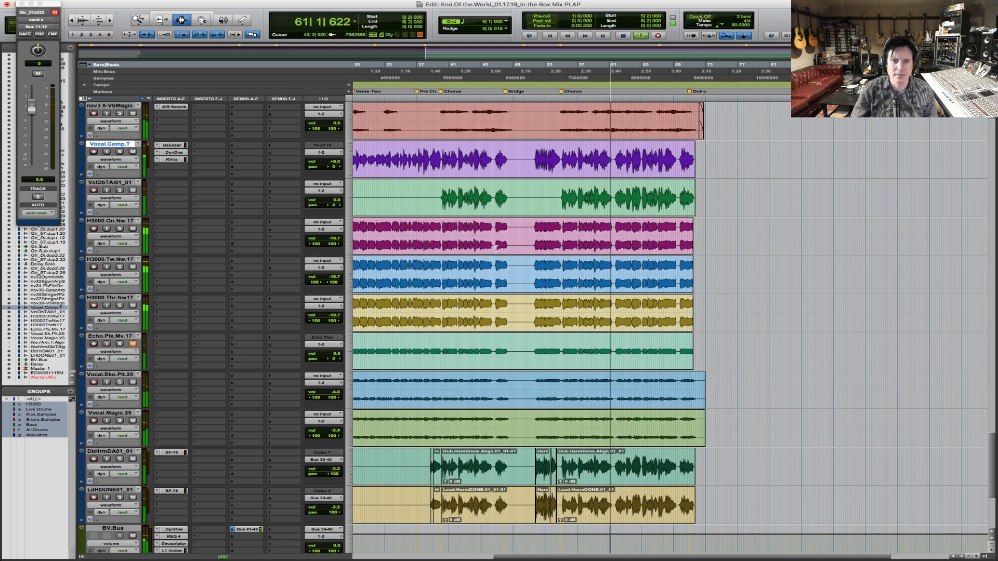
pyautogui.press('F5')
pyautogui.moveTo(735, 235); pyautogui.dragTo(298, 208)
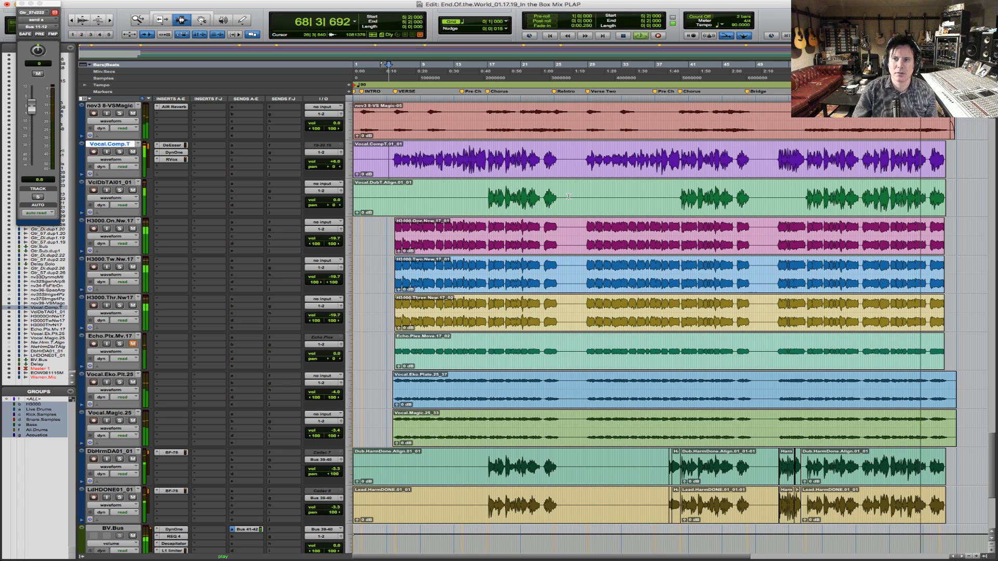
# - Mark 55|1|000 on Vocal.Comp.T and examine the vocal clips from the last chorus to the outro, then across the whole song
pyautogui.click(751, 164)
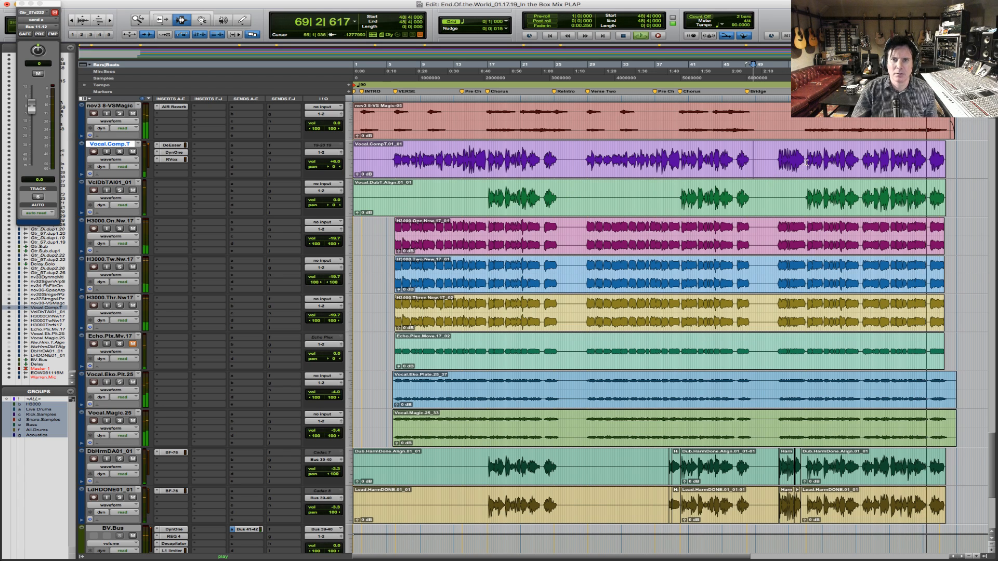
pyautogui.click(805, 161)
pyautogui.press('F5')
pyautogui.moveTo(790, 159); pyautogui.dragTo(977, 159)
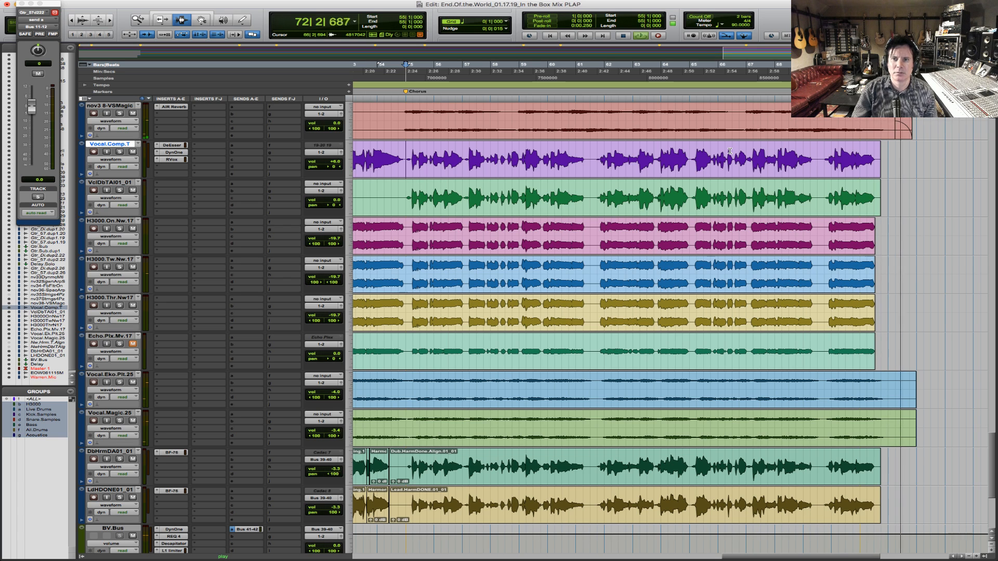
pyautogui.press('super+[')
pyautogui.press('super+[')
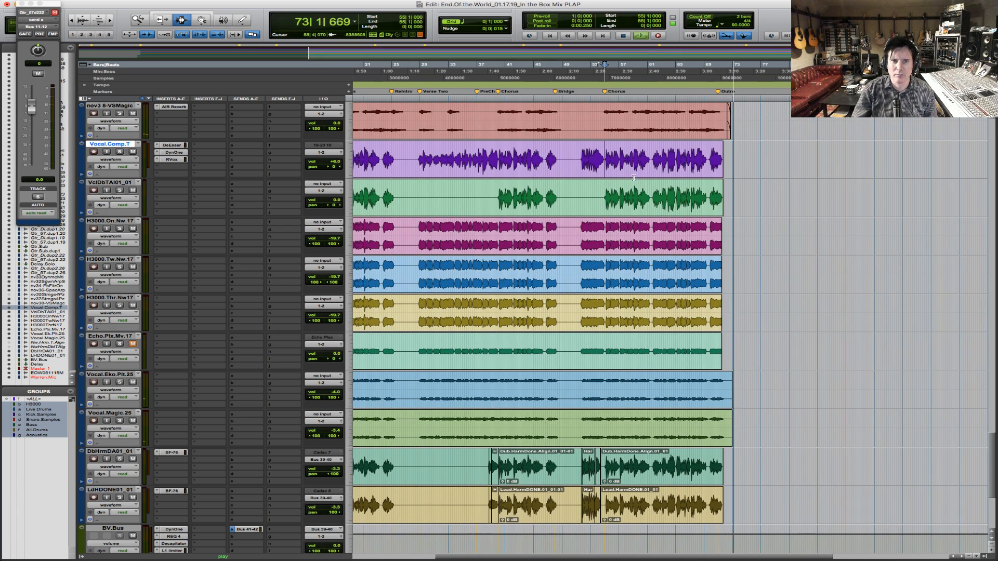
pyautogui.press('F5')
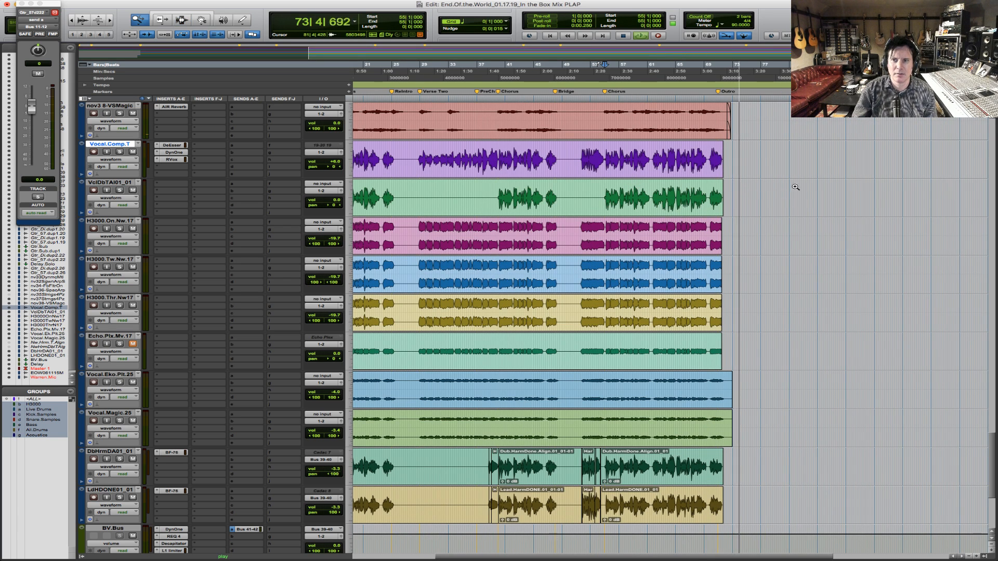
pyautogui.moveTo(795, 187); pyautogui.dragTo(323, 162)
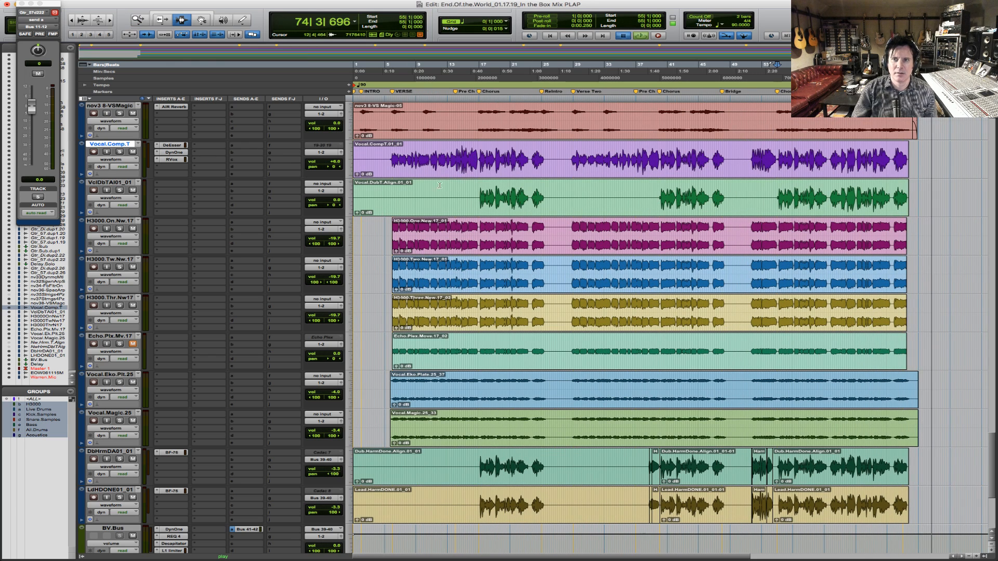
# - Stop playback and place the edit cursor at 1|3|000 on the nov3 8-VSMagic track
pyautogui.press('space')
pyautogui.click(374, 131)
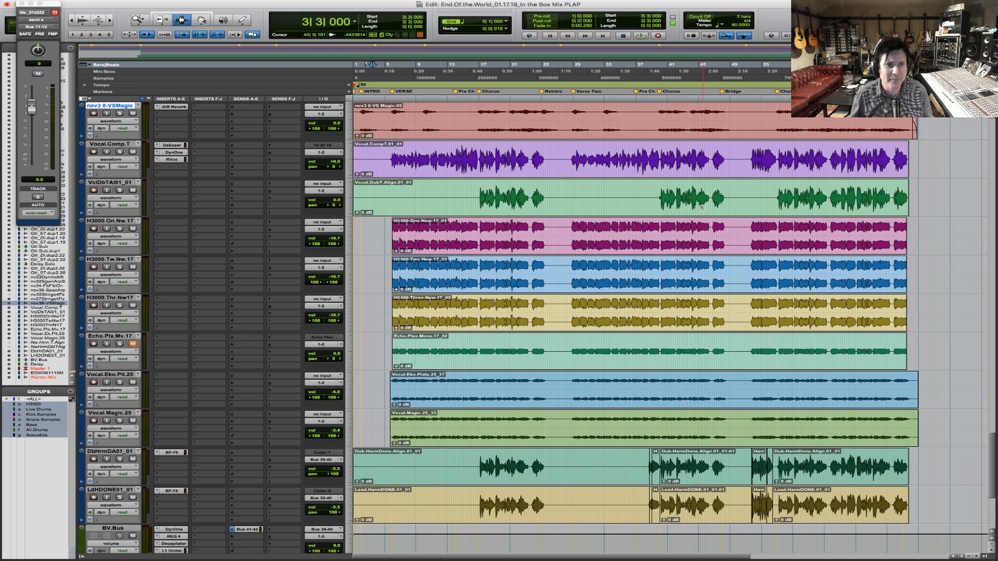
pyautogui.click(358, 112)
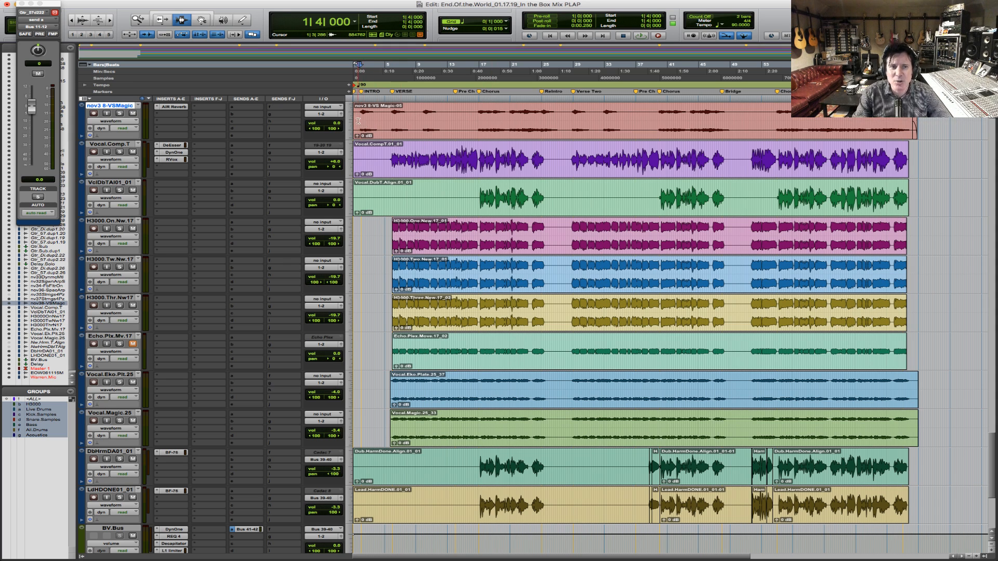
pyautogui.click(358, 121)
pyautogui.click(357, 121)
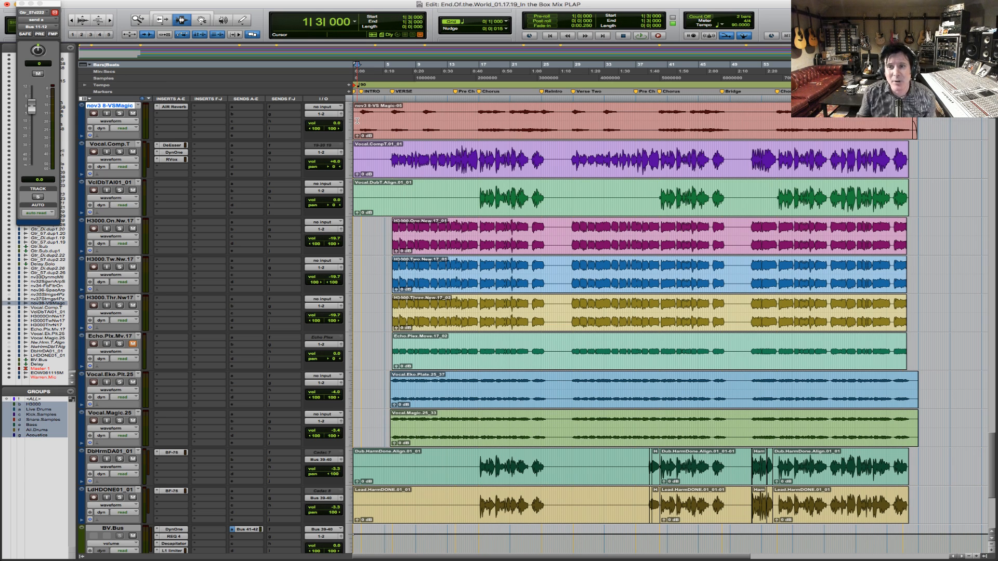
pyautogui.press('F5')
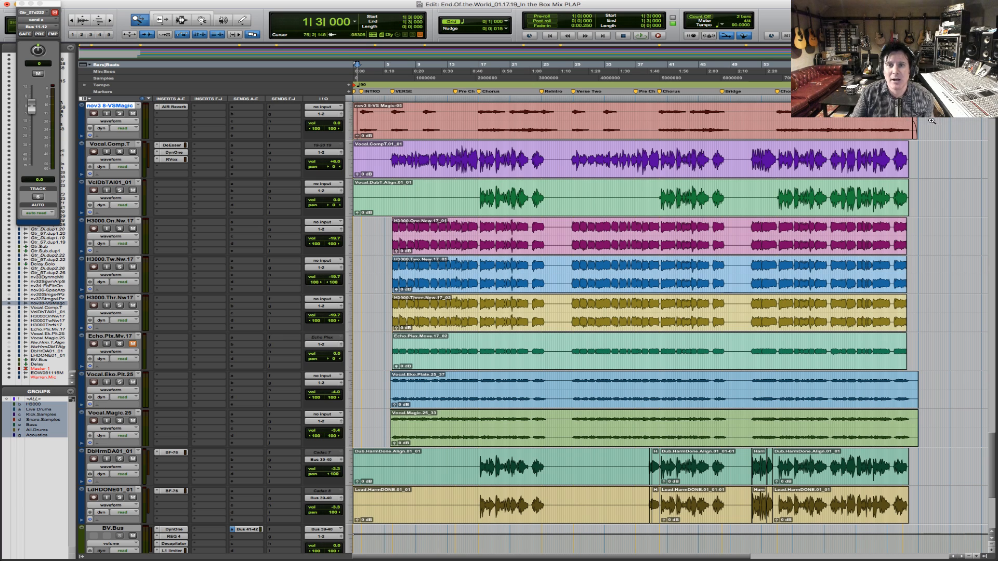
pyautogui.moveTo(207, 111); pyautogui.dragTo(205, 110)
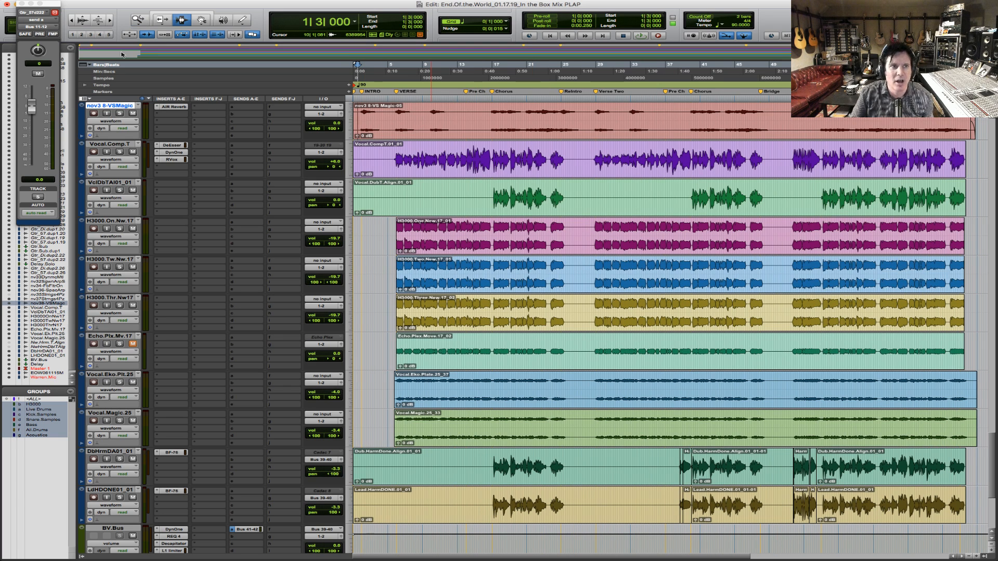
pyautogui.click(145, 19)
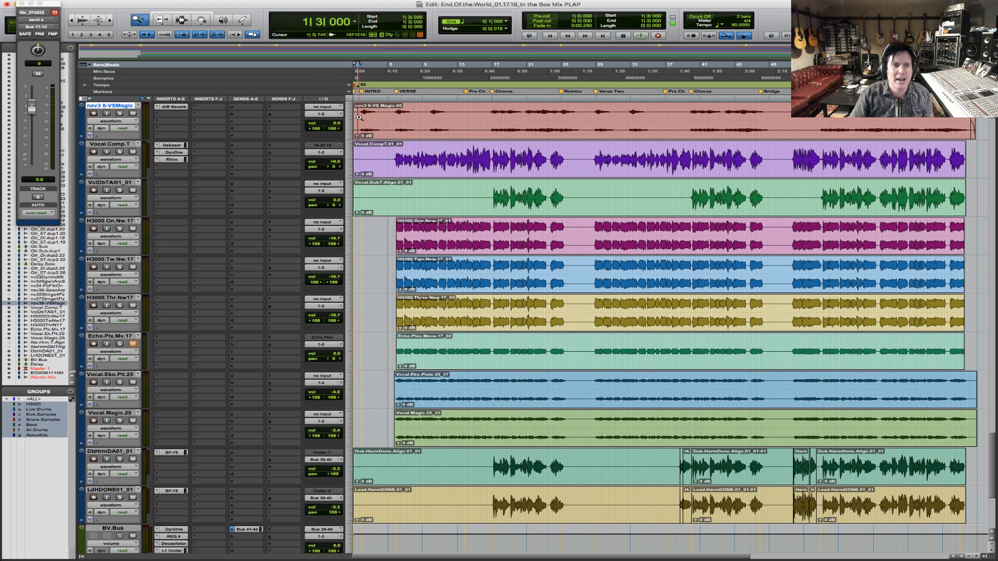
pyautogui.press('F7')
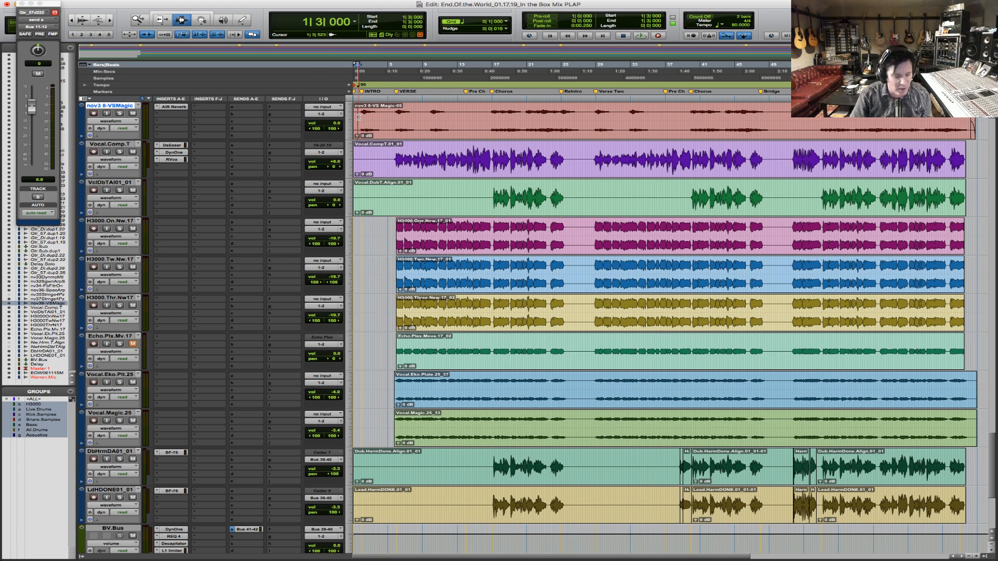